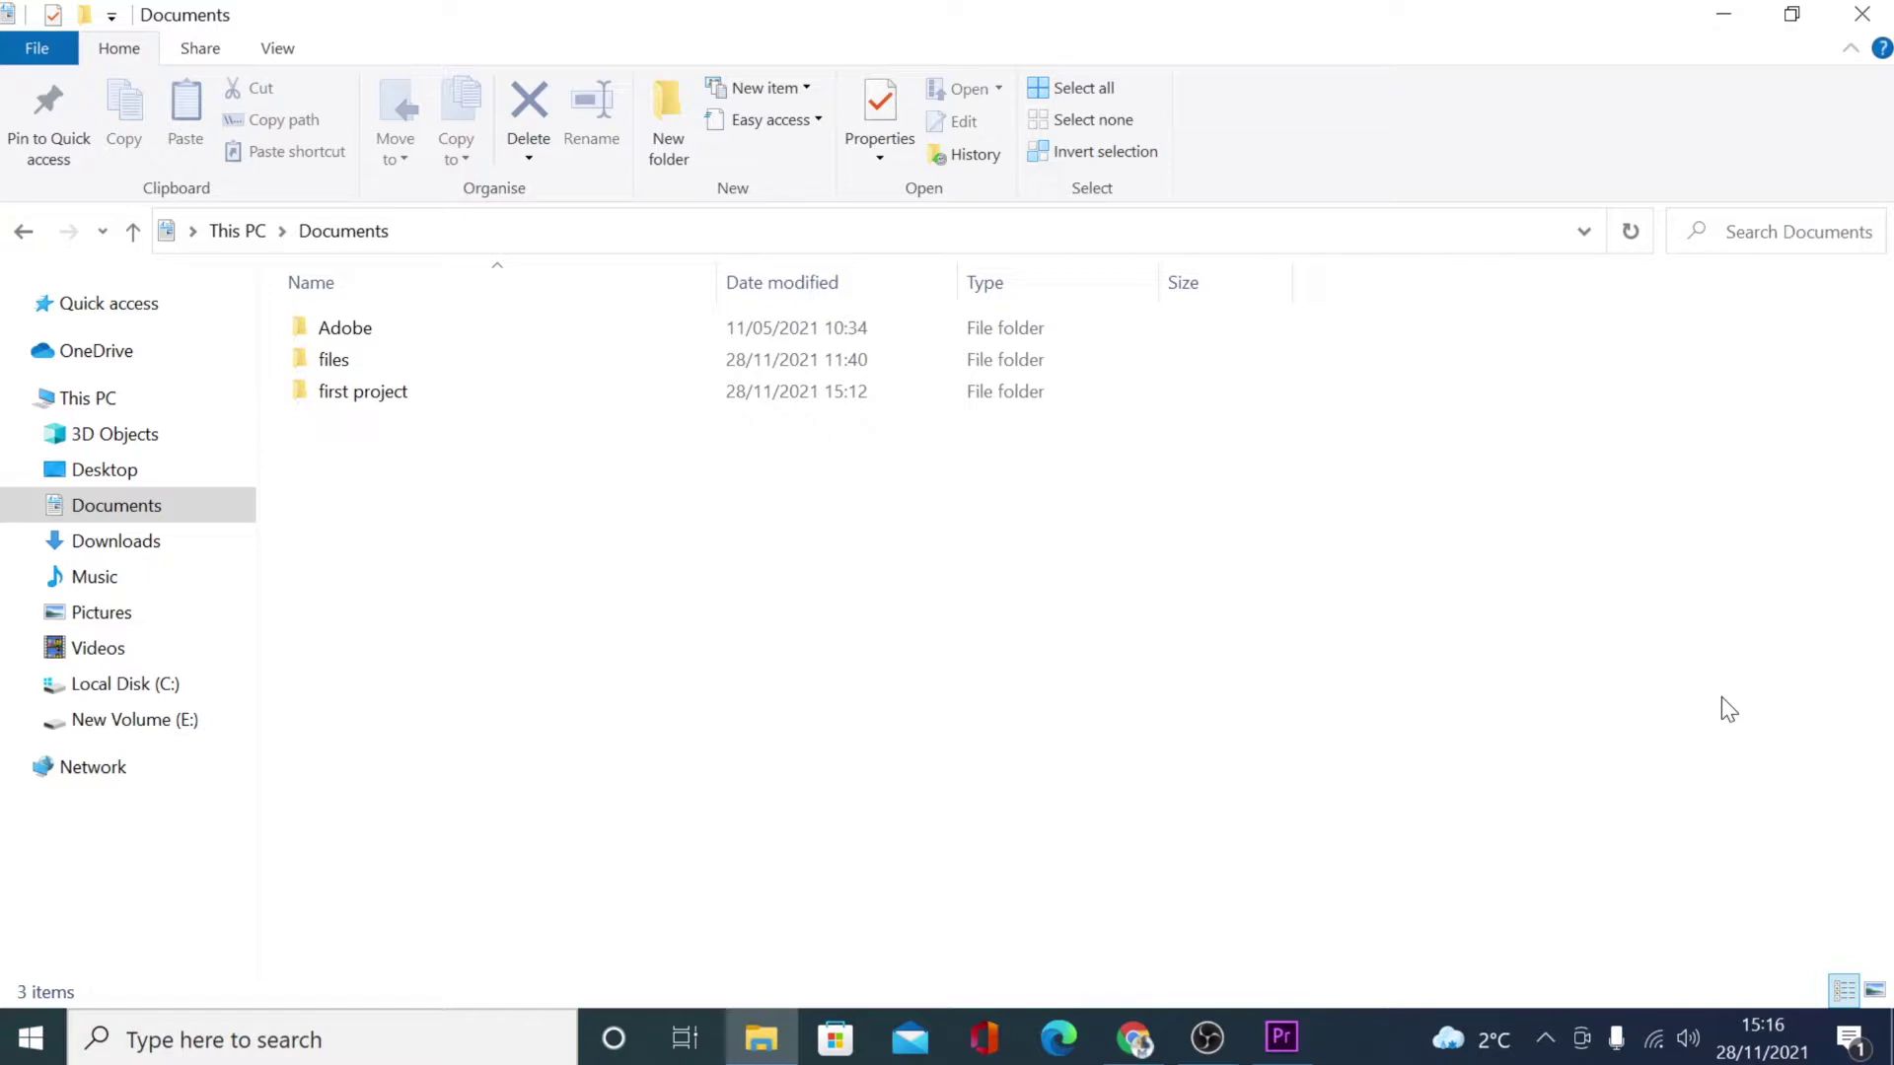
Step: Open the "first project" folder in Documents, and start a new Premiere Pro project named "first project"
{"action": "double_click", "coordinate": [326, 397]}
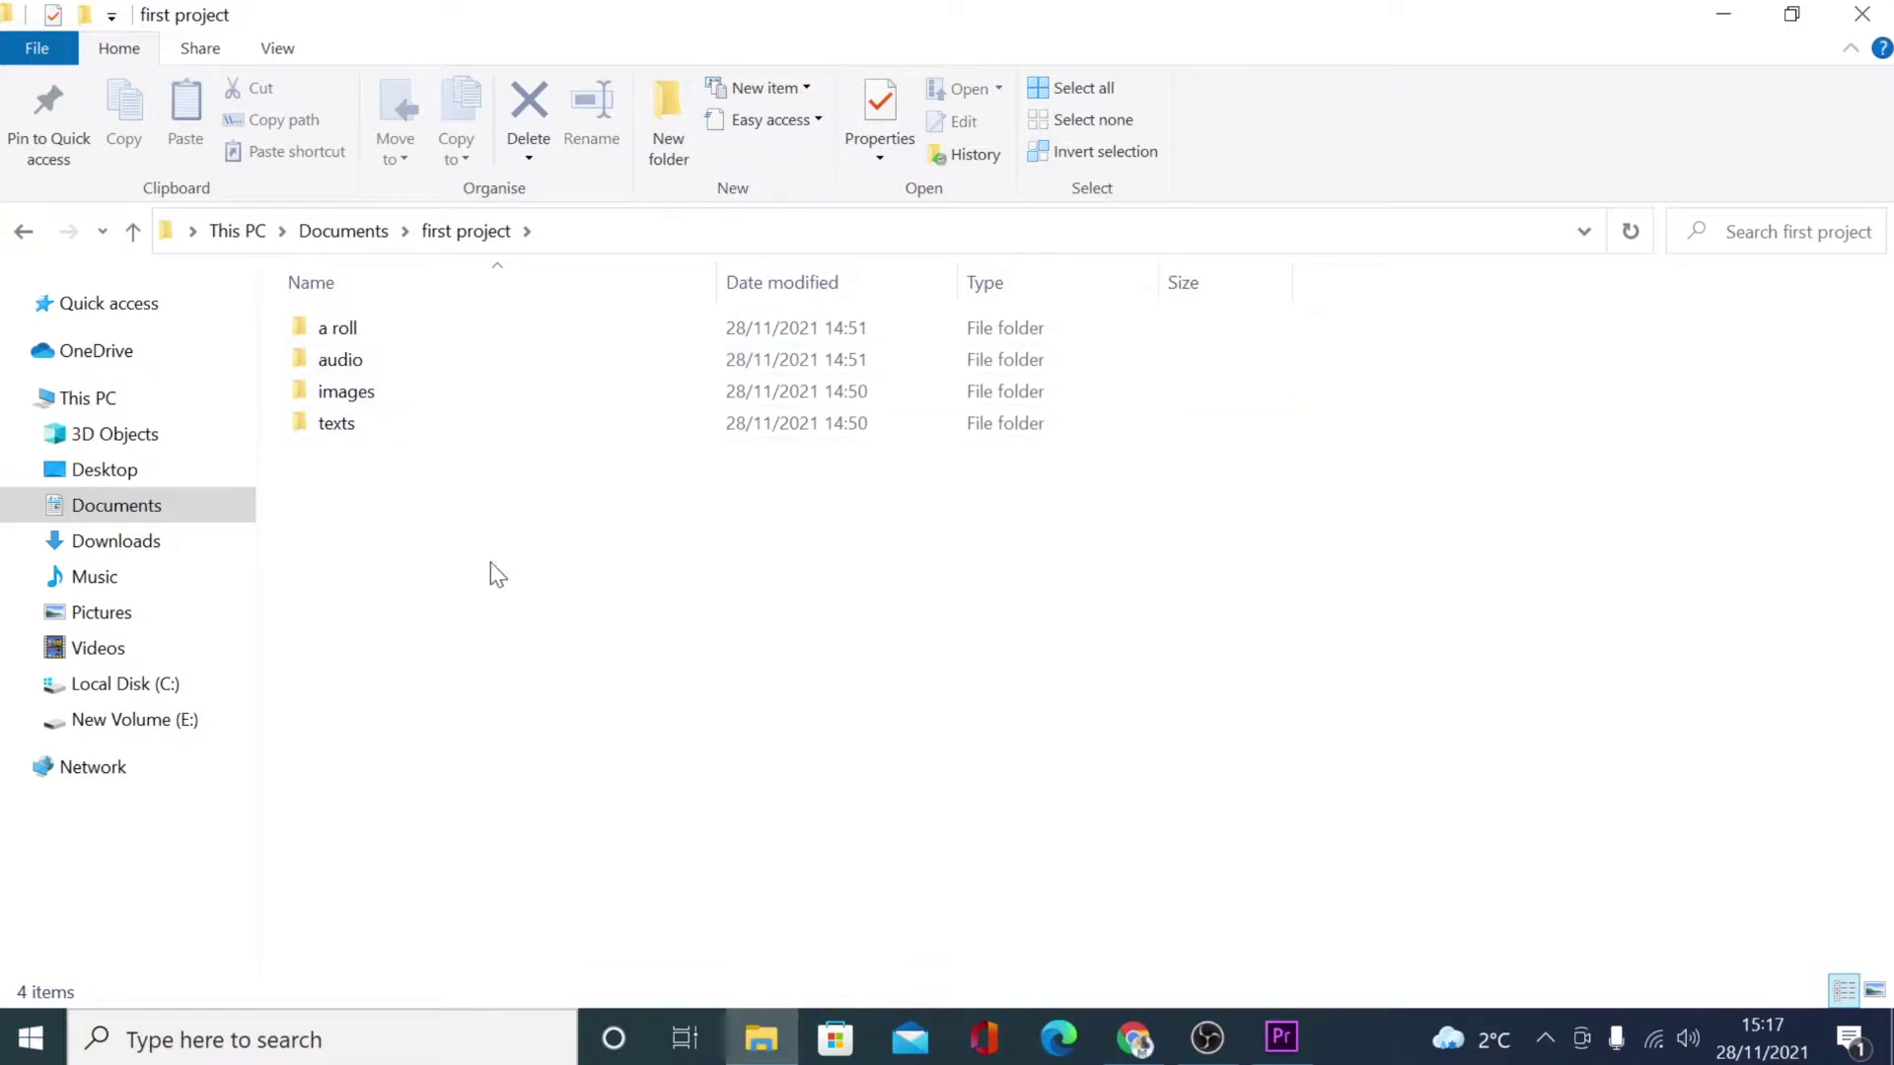
{"action": "left_click", "coordinate": [1281, 1038]}
{"action": "left_click", "coordinate": [8, 51]}
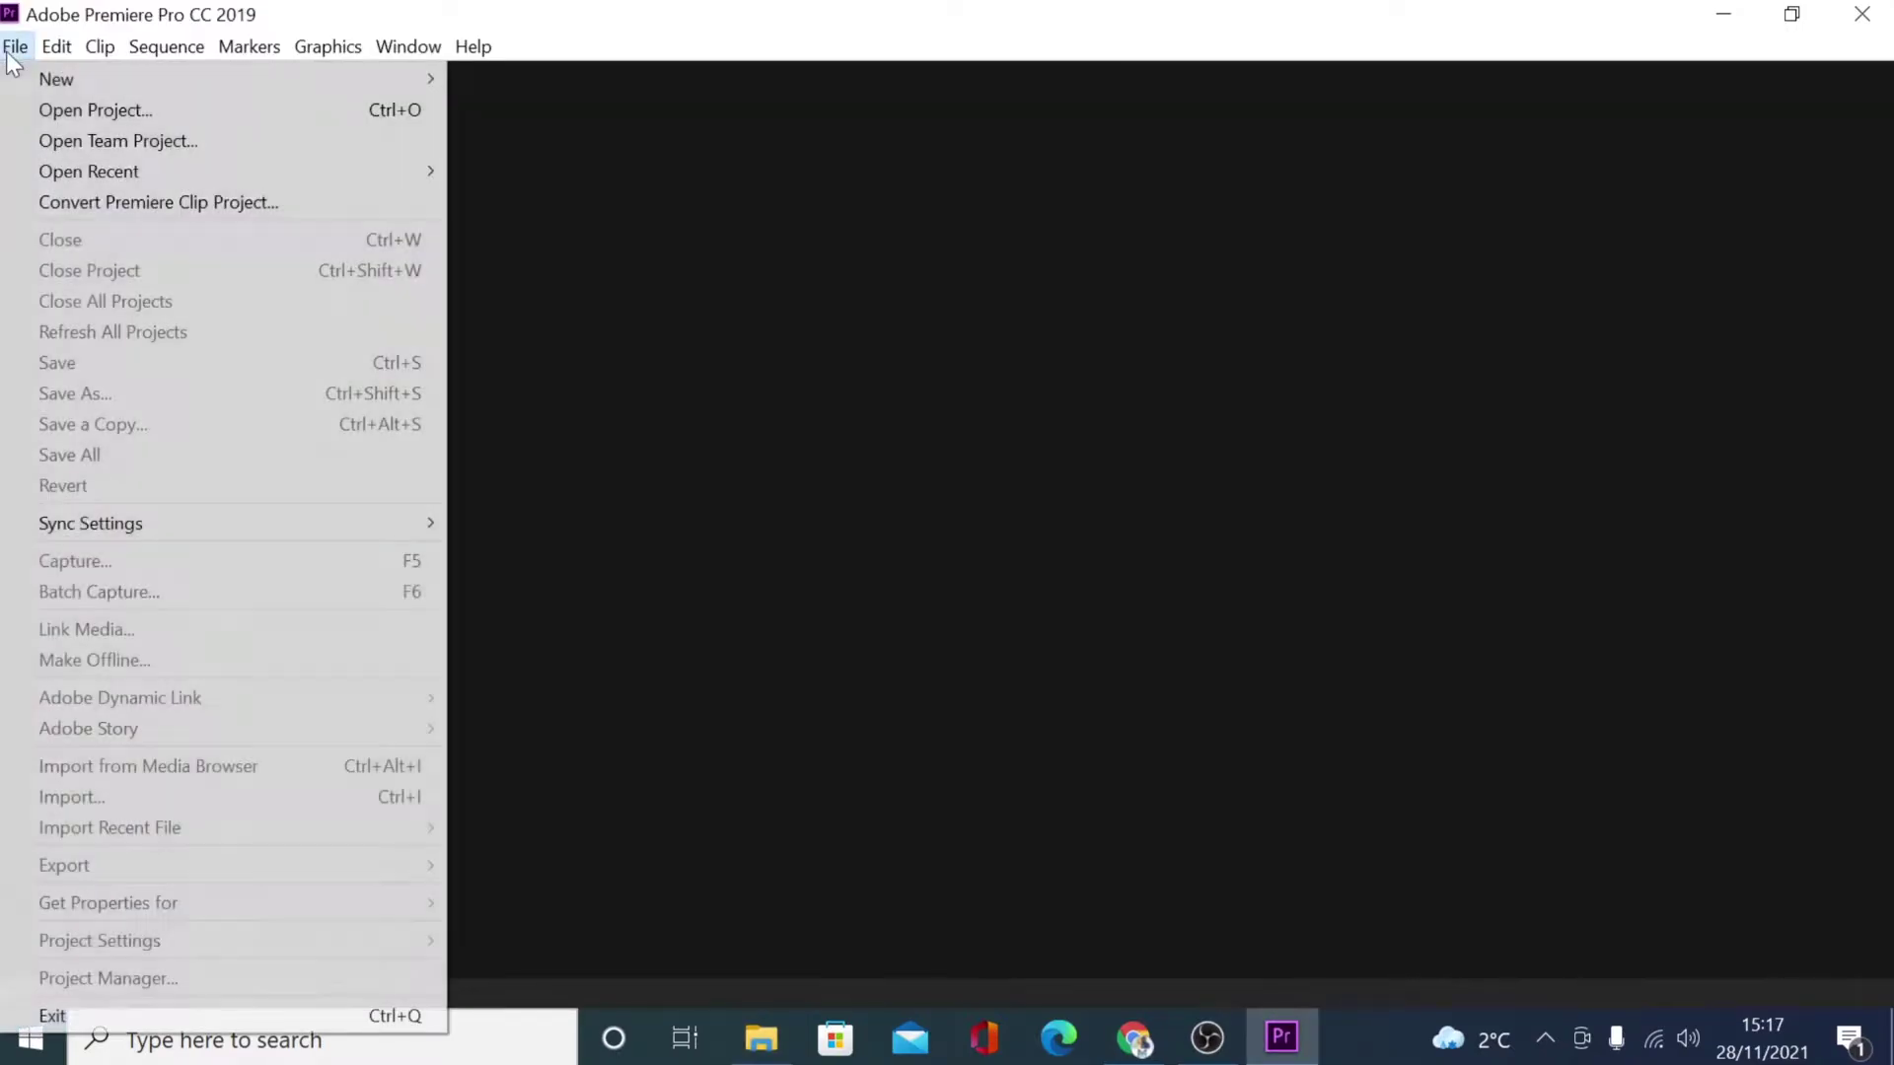
{"action": "mouse_move", "coordinate": [74, 85]}
{"action": "left_click", "coordinate": [547, 85]}
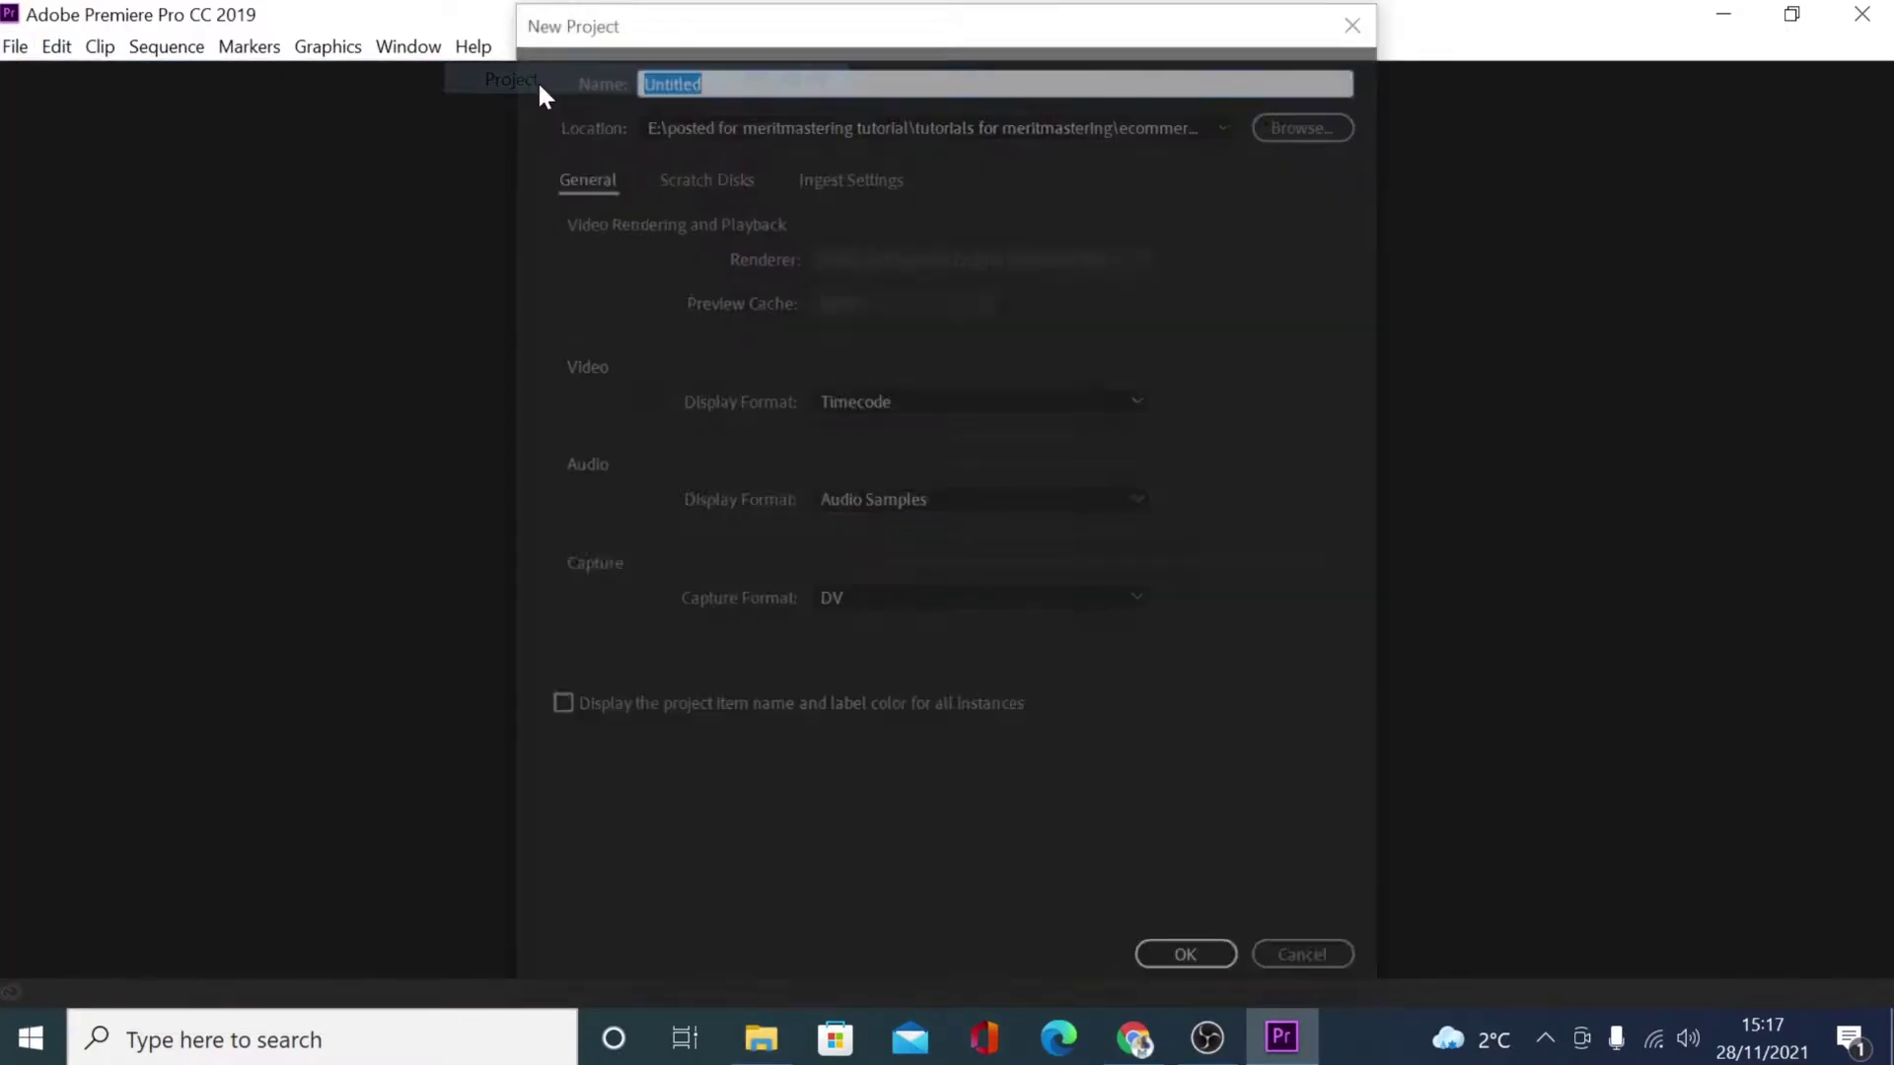
{"action": "type", "text": "firz"}
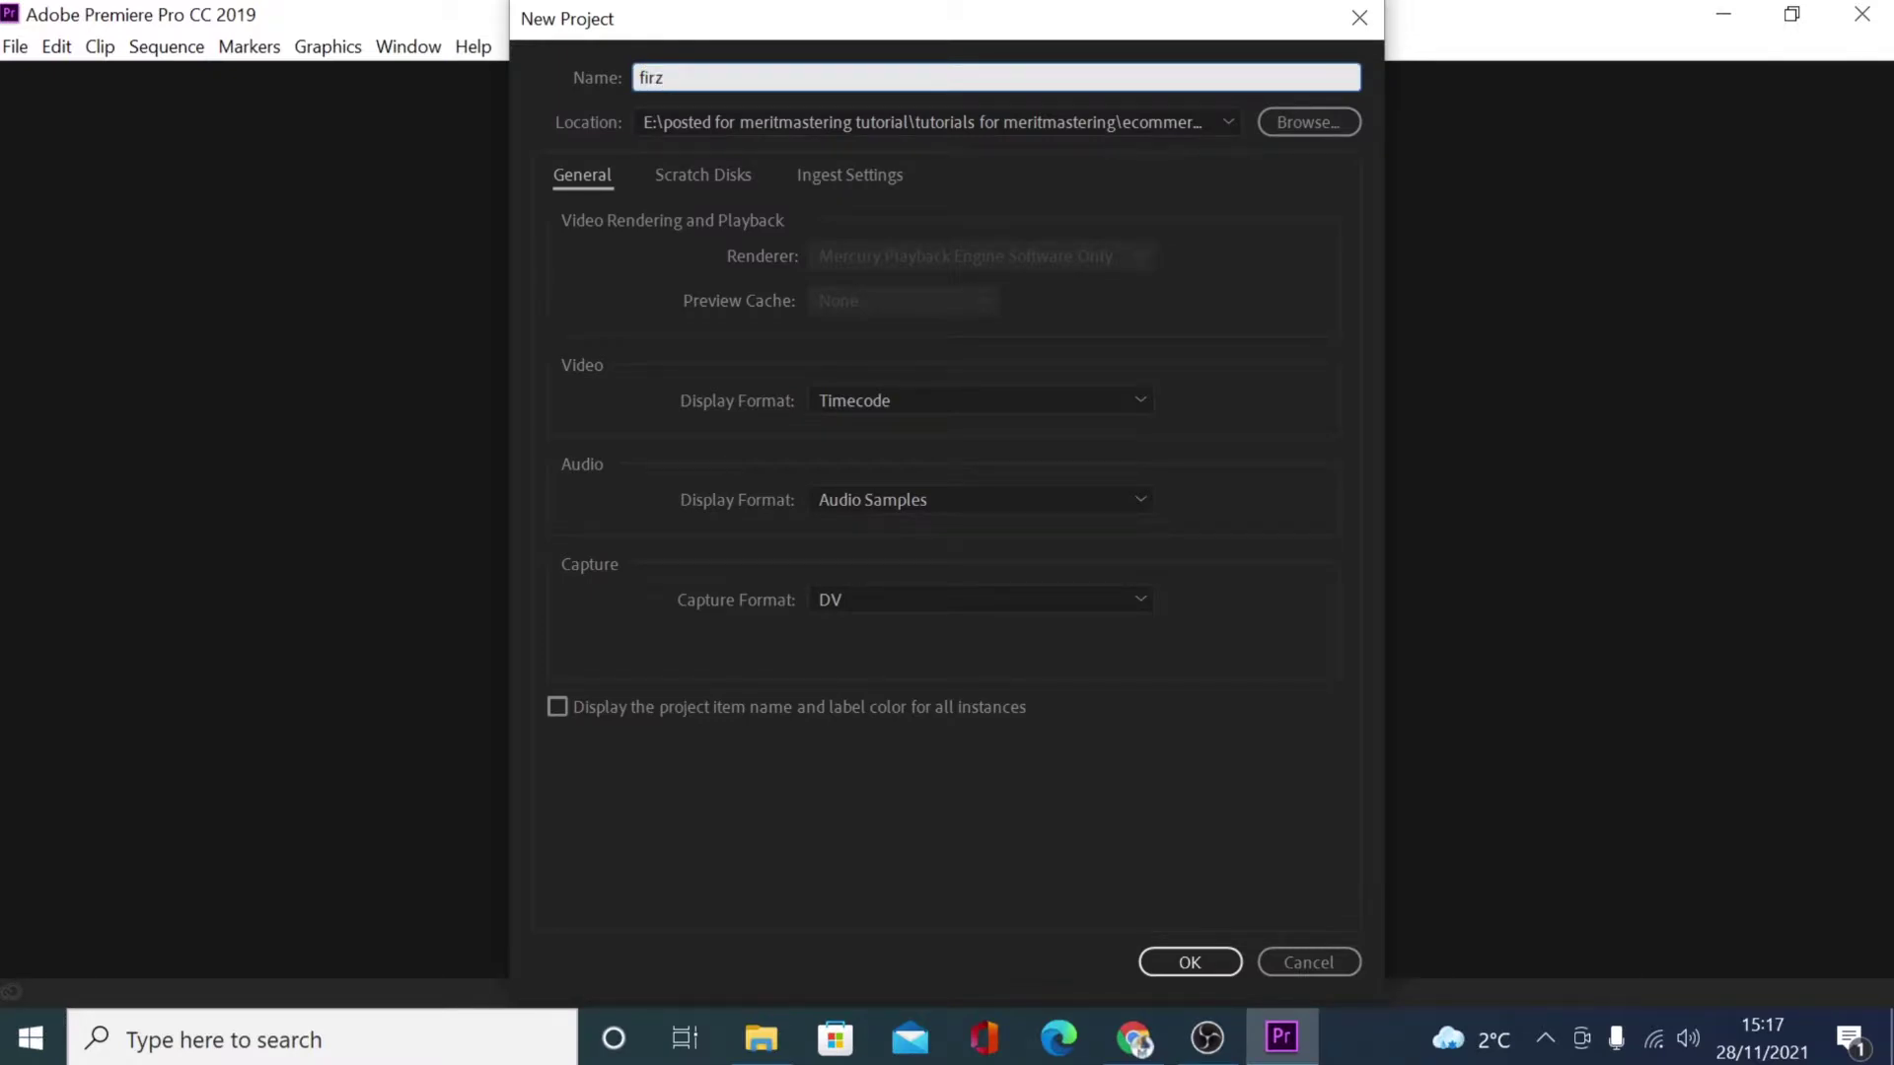
{"action": "key", "text": "BackSpace"}
{"action": "type", "text": "st project"}
Step: Set the project's location to the "first project" folder in Documents and create the project
{"action": "left_click", "coordinate": [1306, 116]}
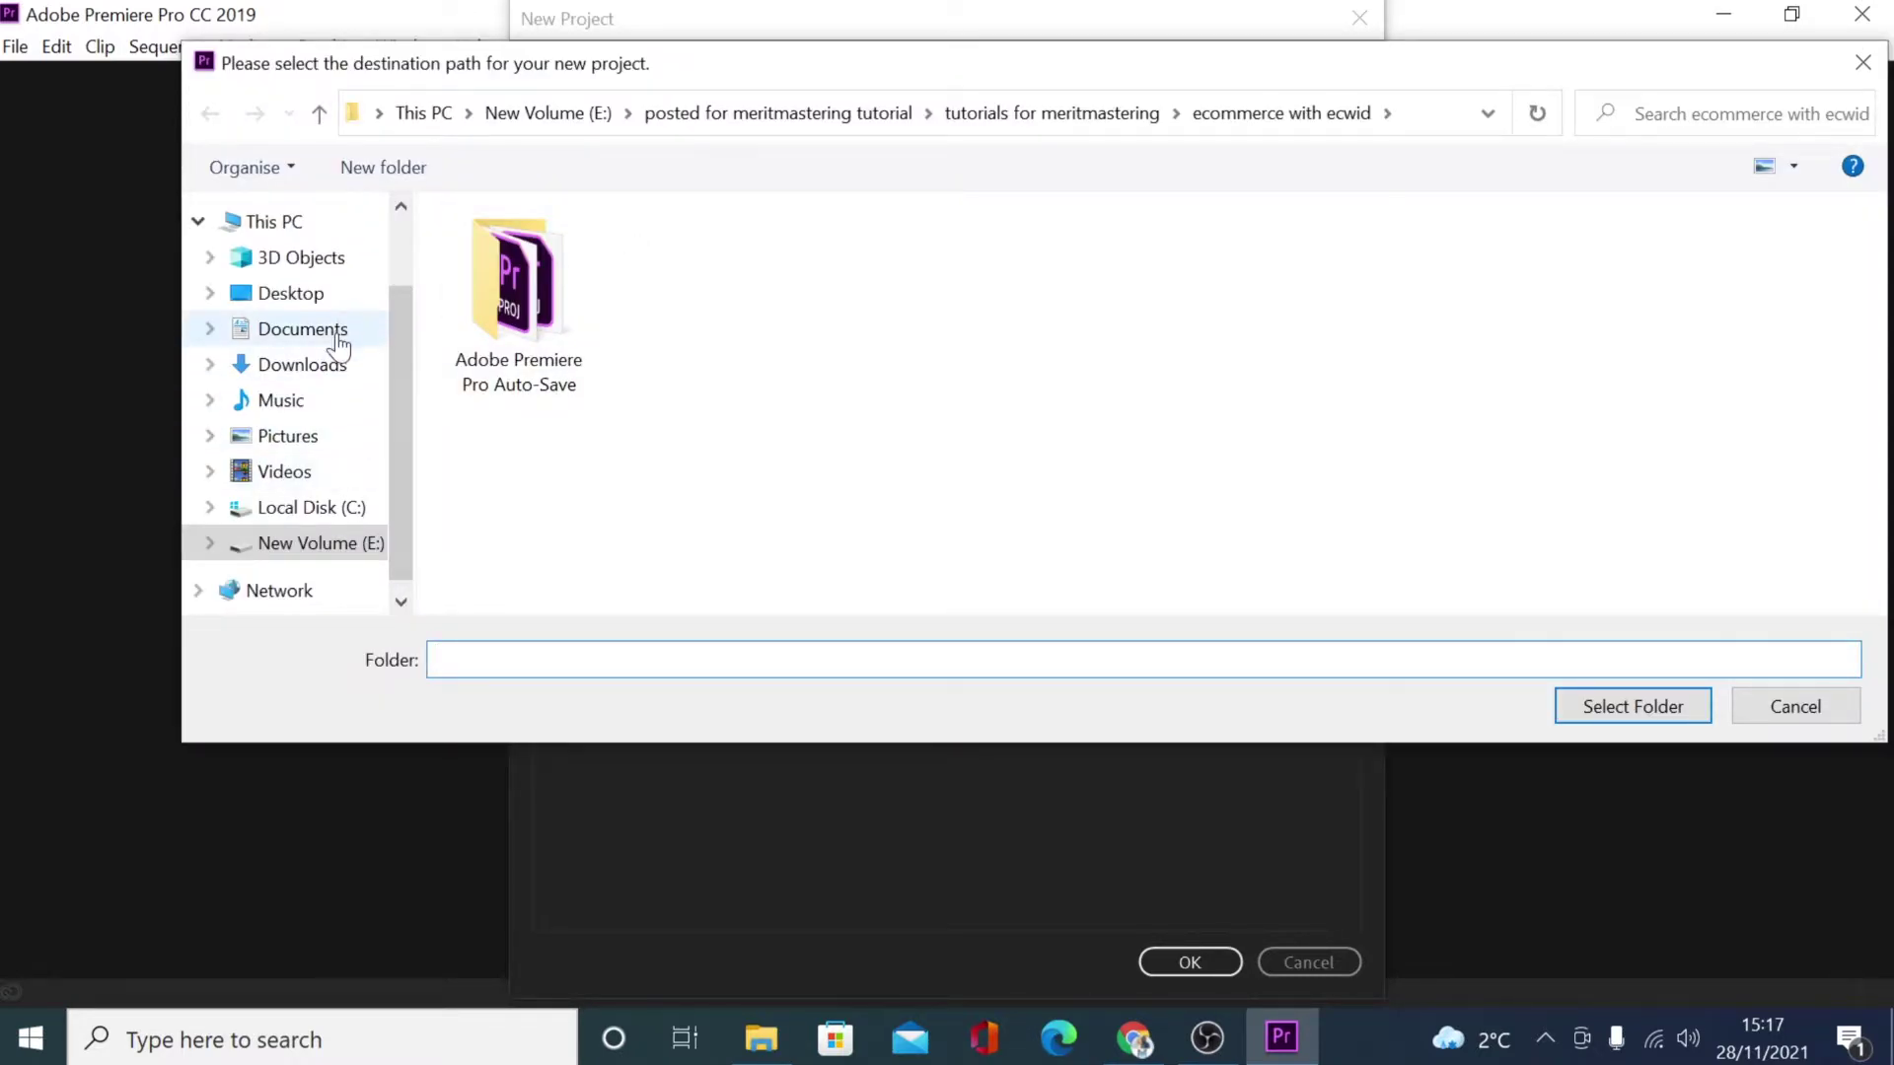
{"action": "left_click", "coordinate": [339, 342]}
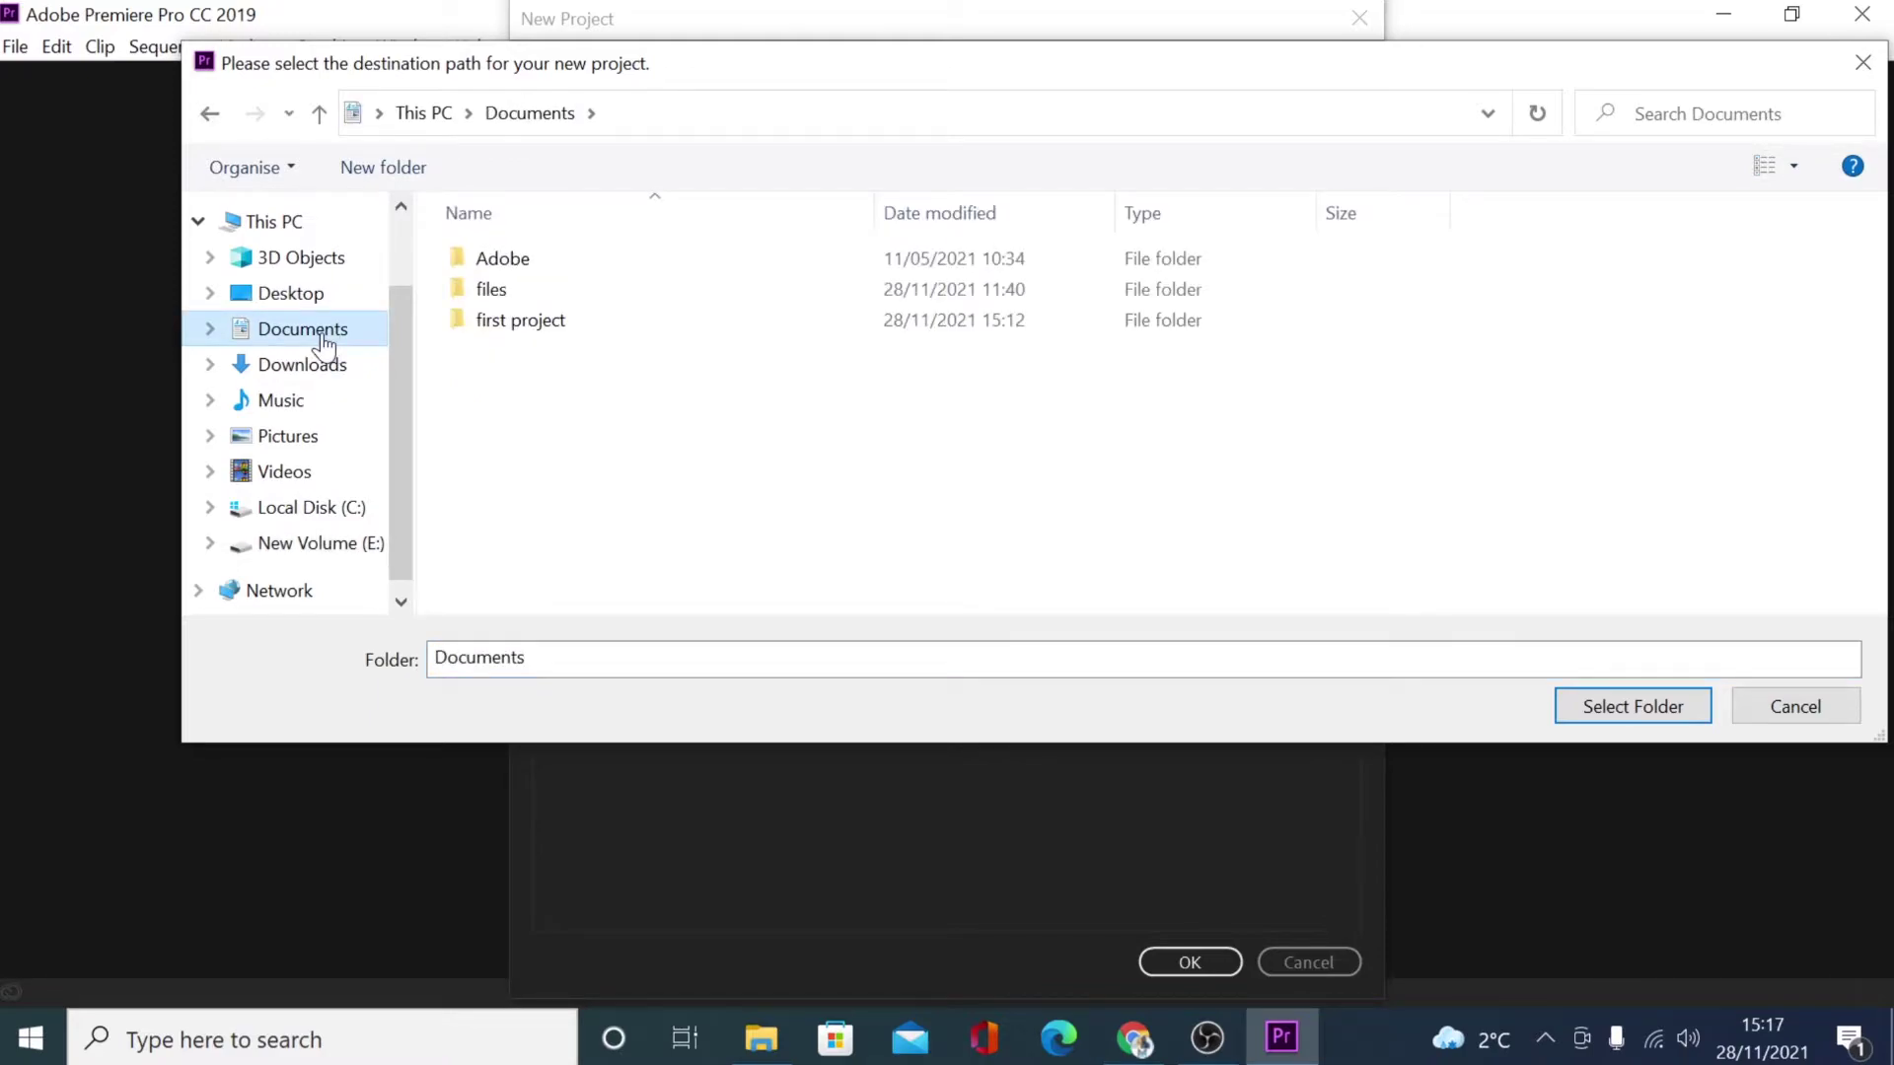
{"action": "double_click", "coordinate": [547, 332]}
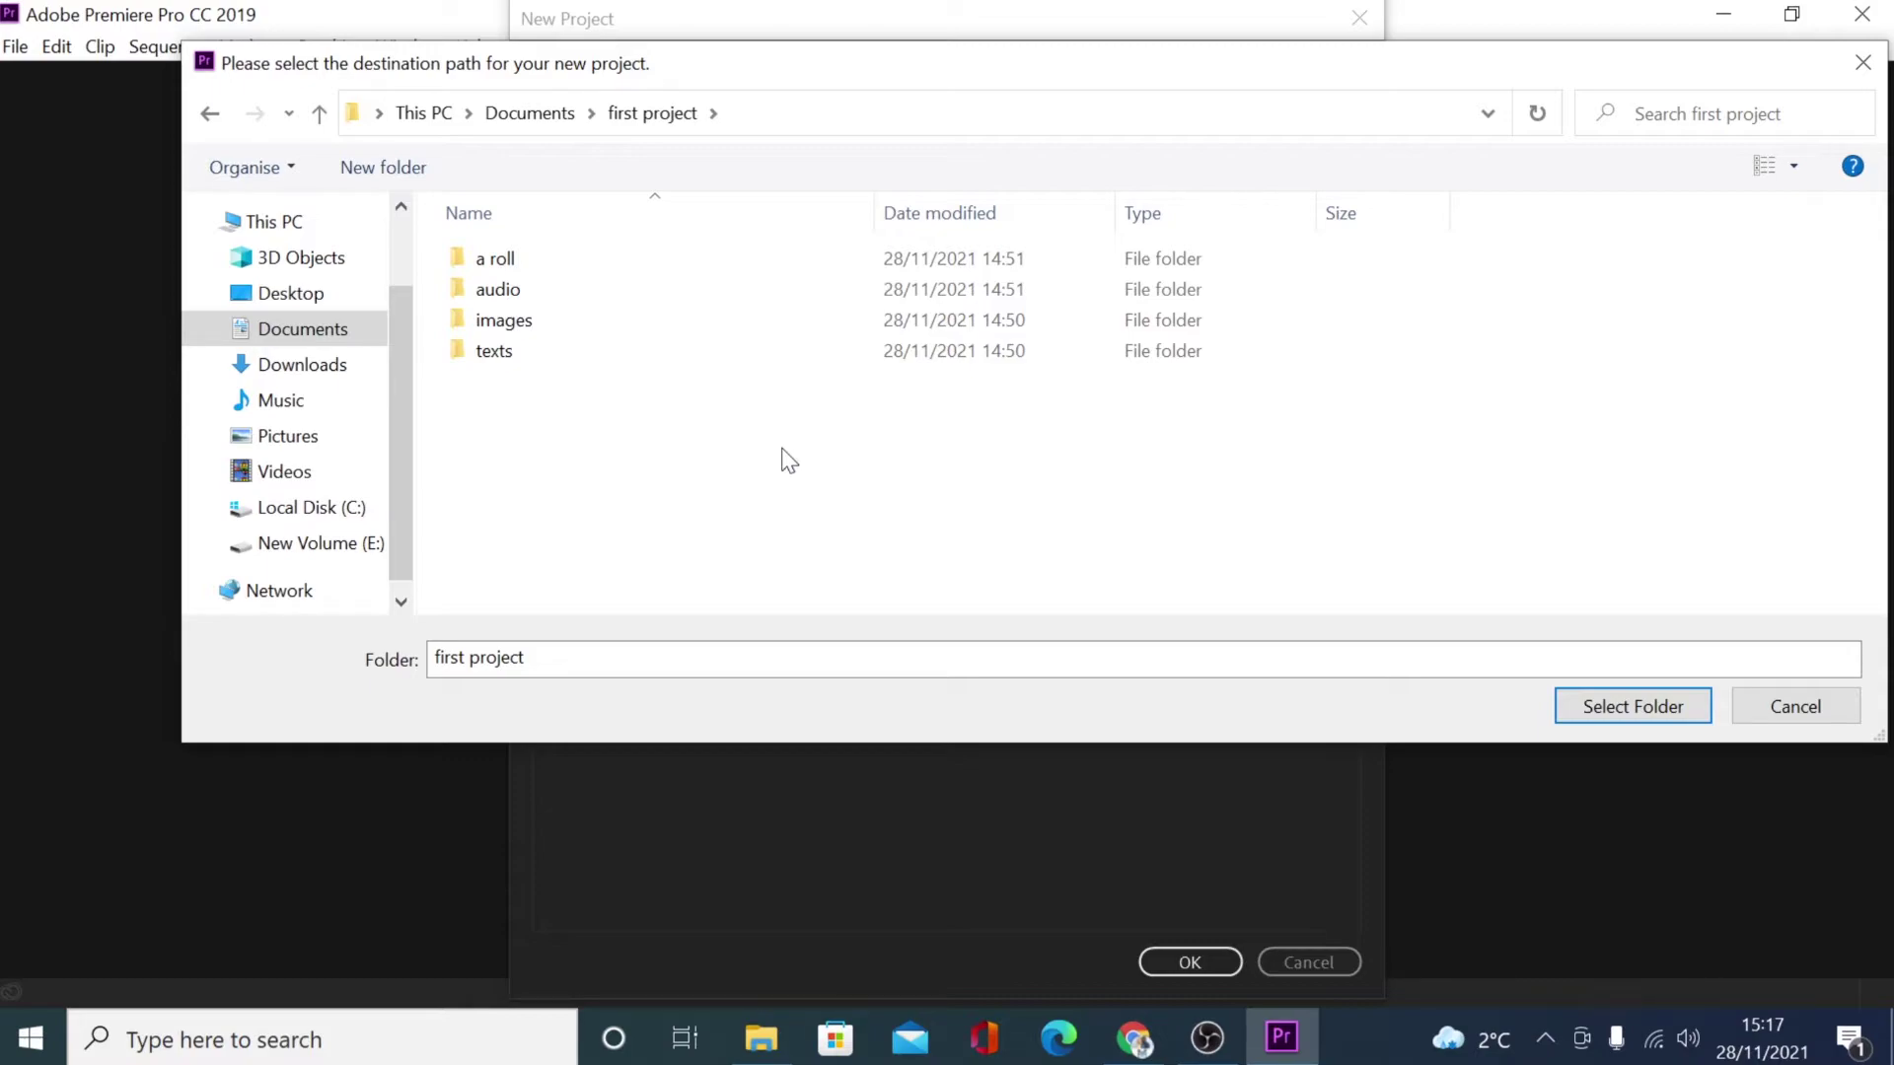
{"action": "left_click", "coordinate": [1633, 718]}
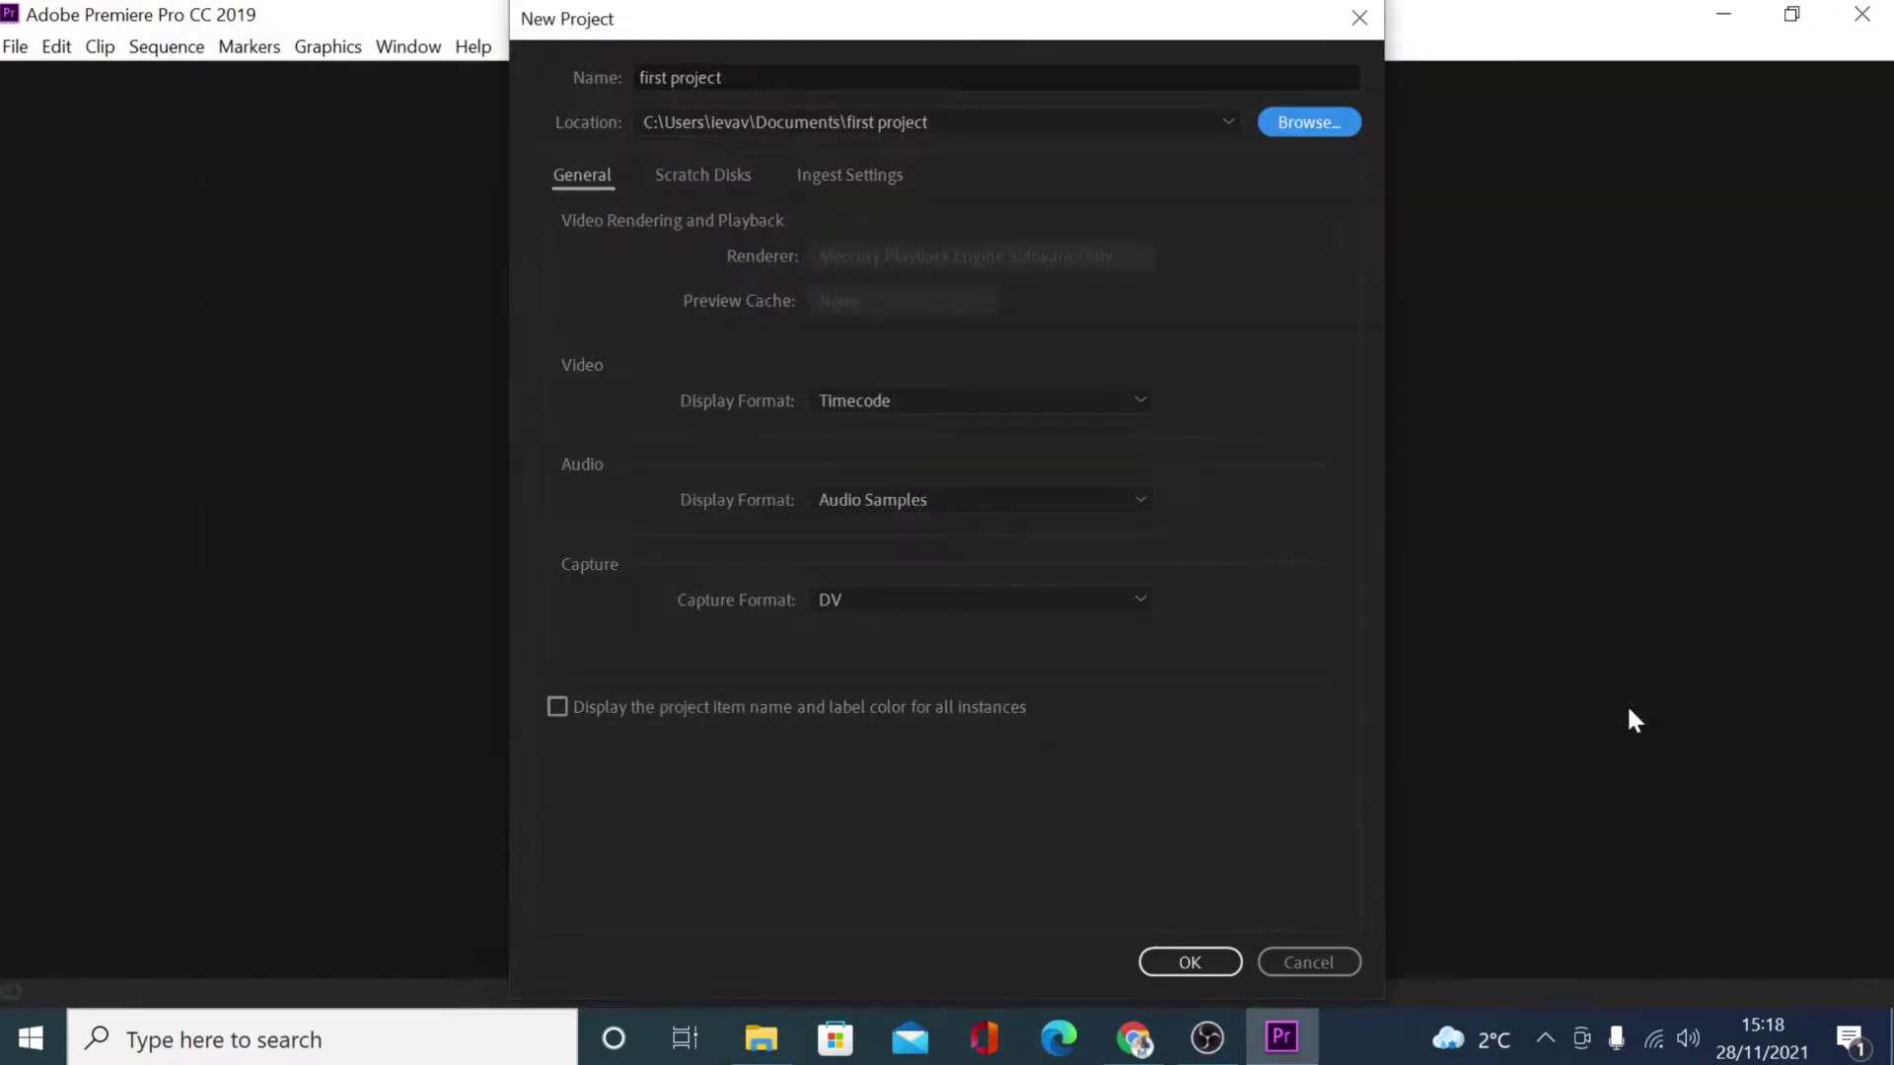
{"action": "left_click", "coordinate": [1190, 961]}
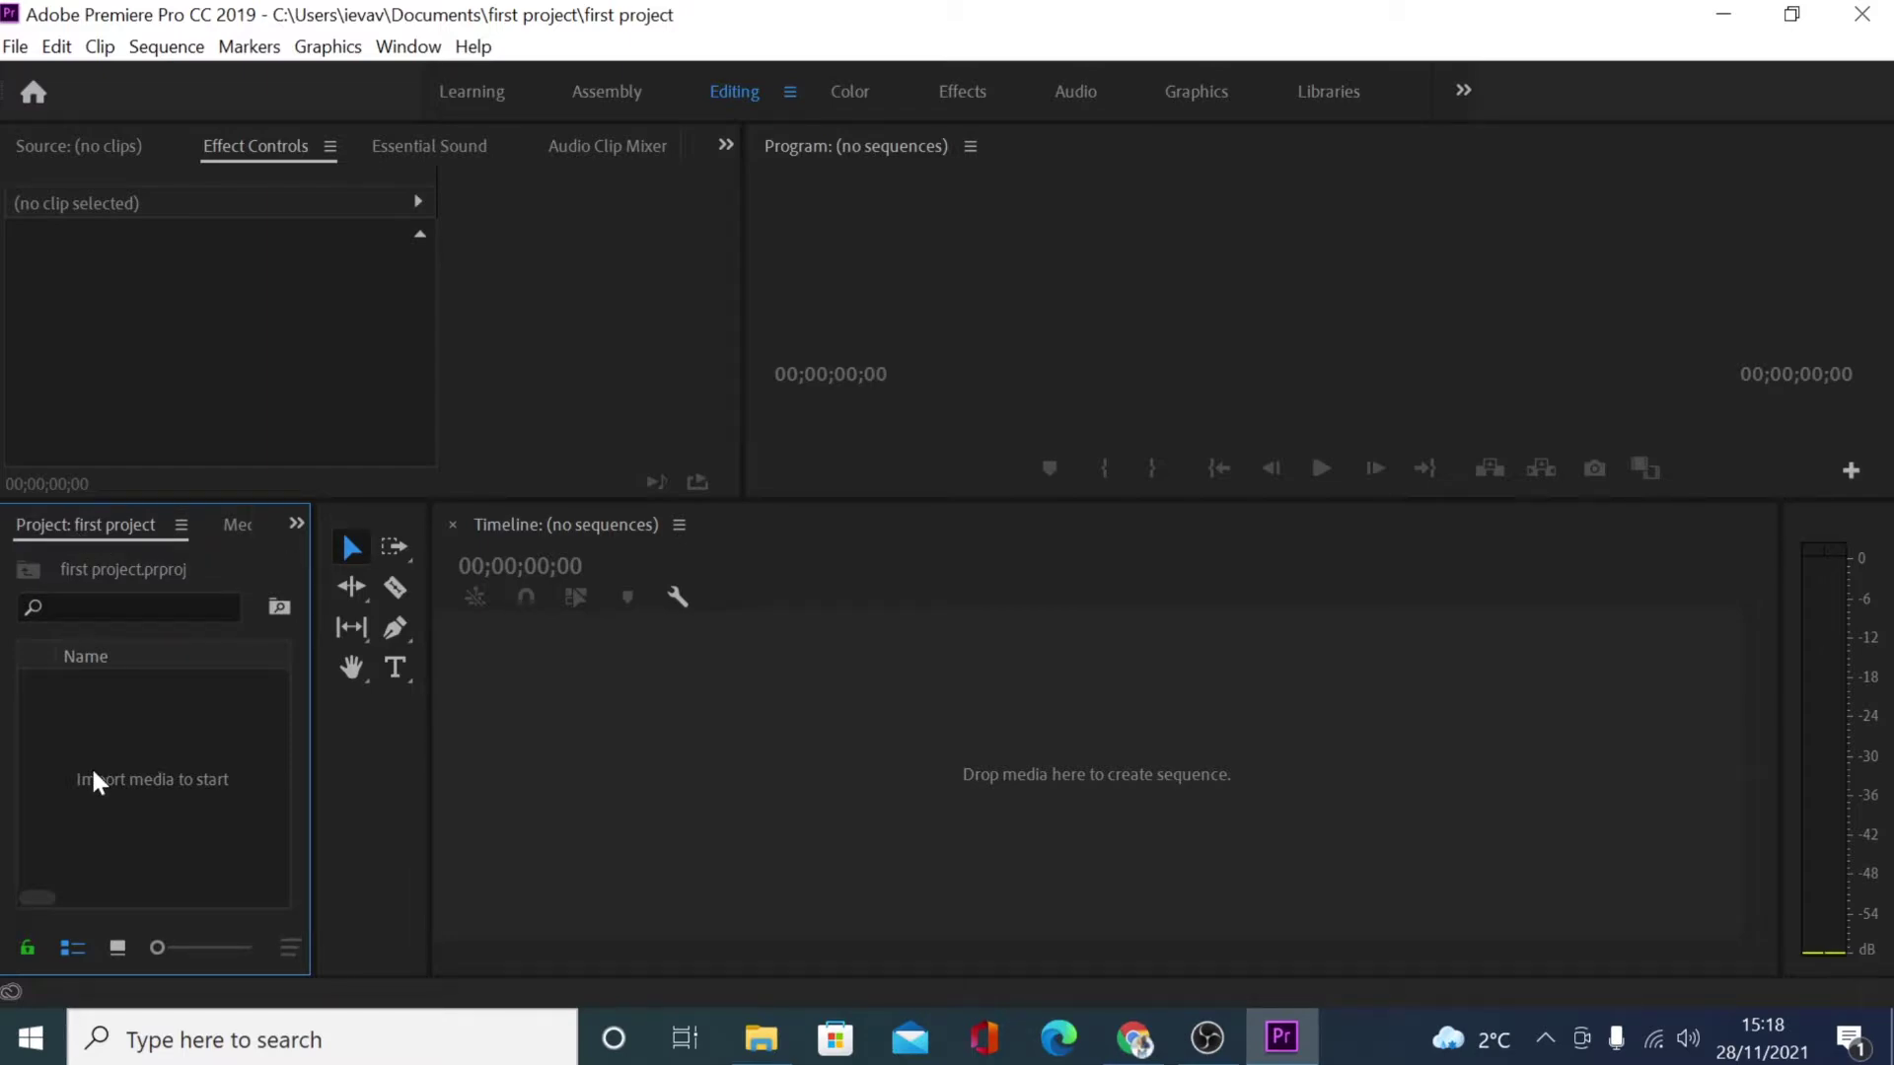
Step: Import the a roll, audio, images and texts folders from File Explorer into the project as bins
{"action": "left_click", "coordinate": [1792, 14]}
{"action": "left_click_drag", "start_coordinate": [1060, 30], "coordinate": [1243, 30]}
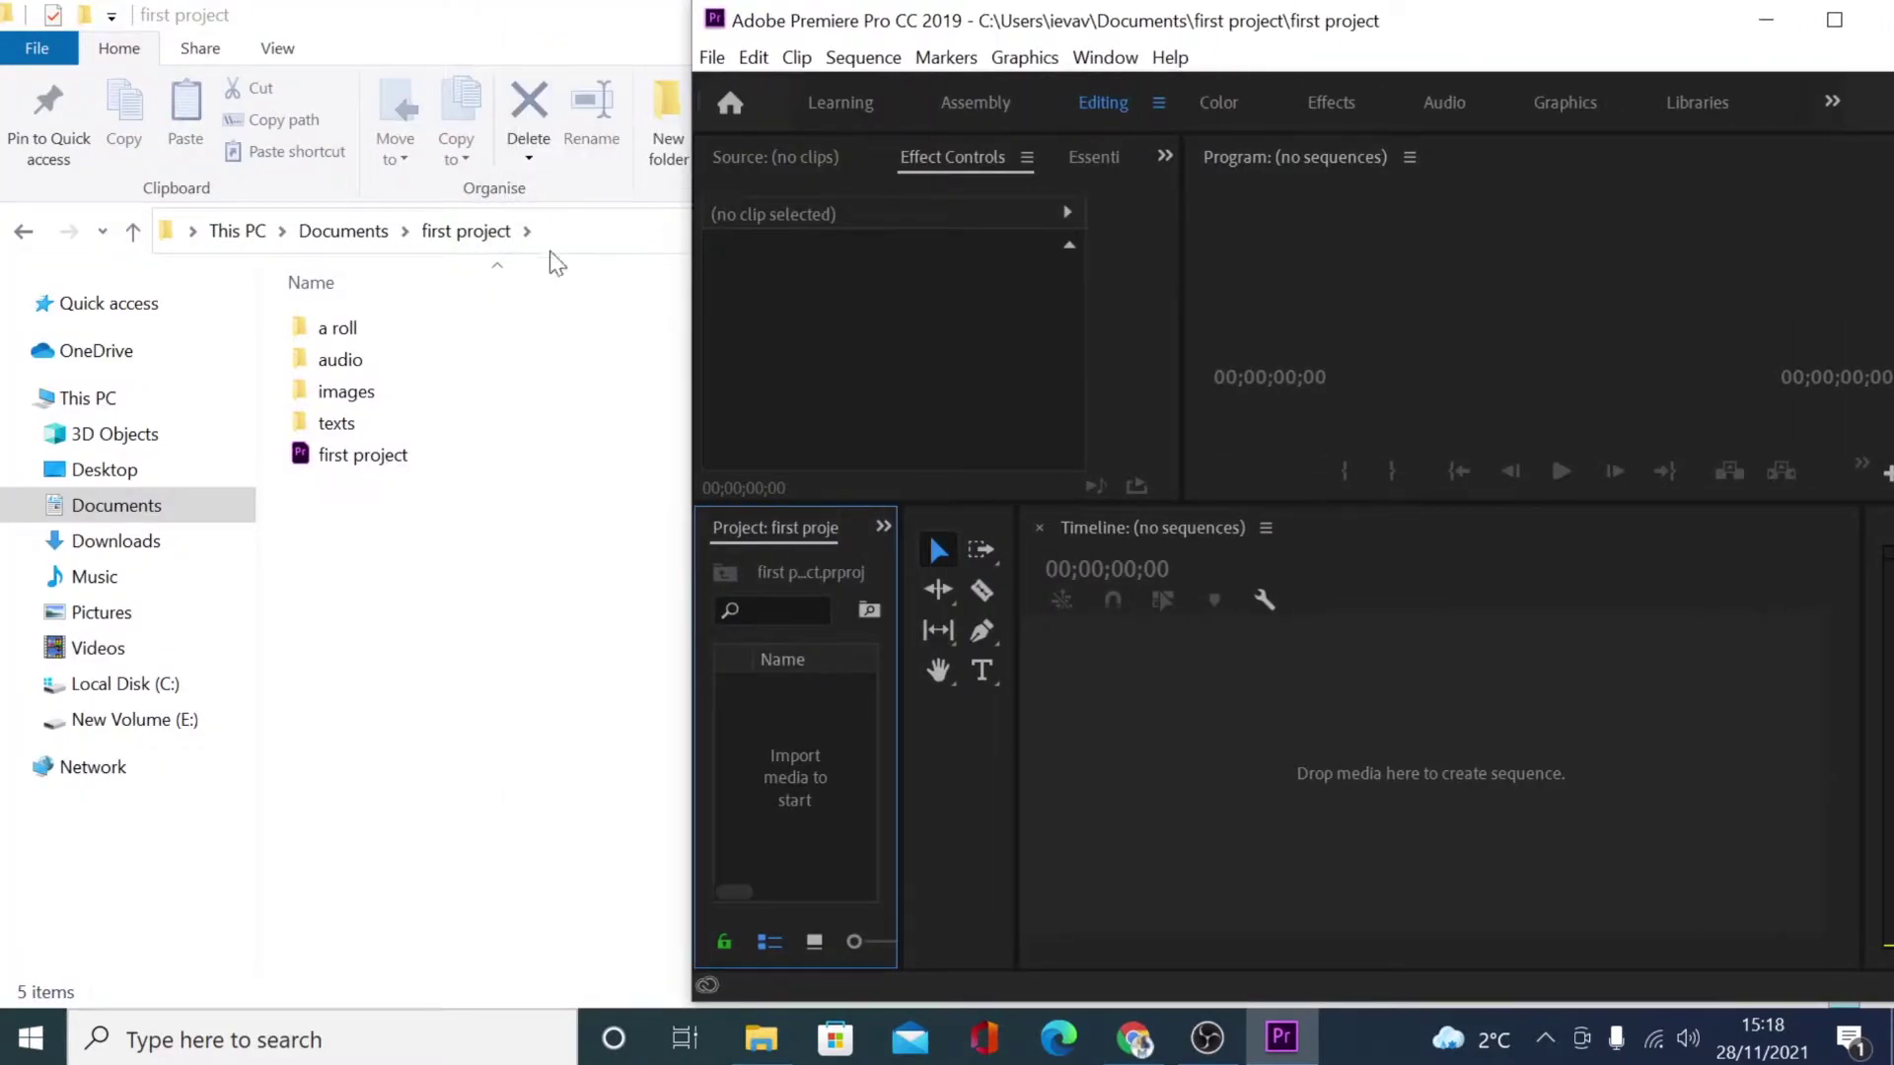
{"action": "left_click", "coordinate": [395, 339]}
{"action": "left_click_drag", "start_coordinate": [394, 338], "coordinate": [371, 430]}
{"action": "left_click", "coordinate": [1282, 1037]}
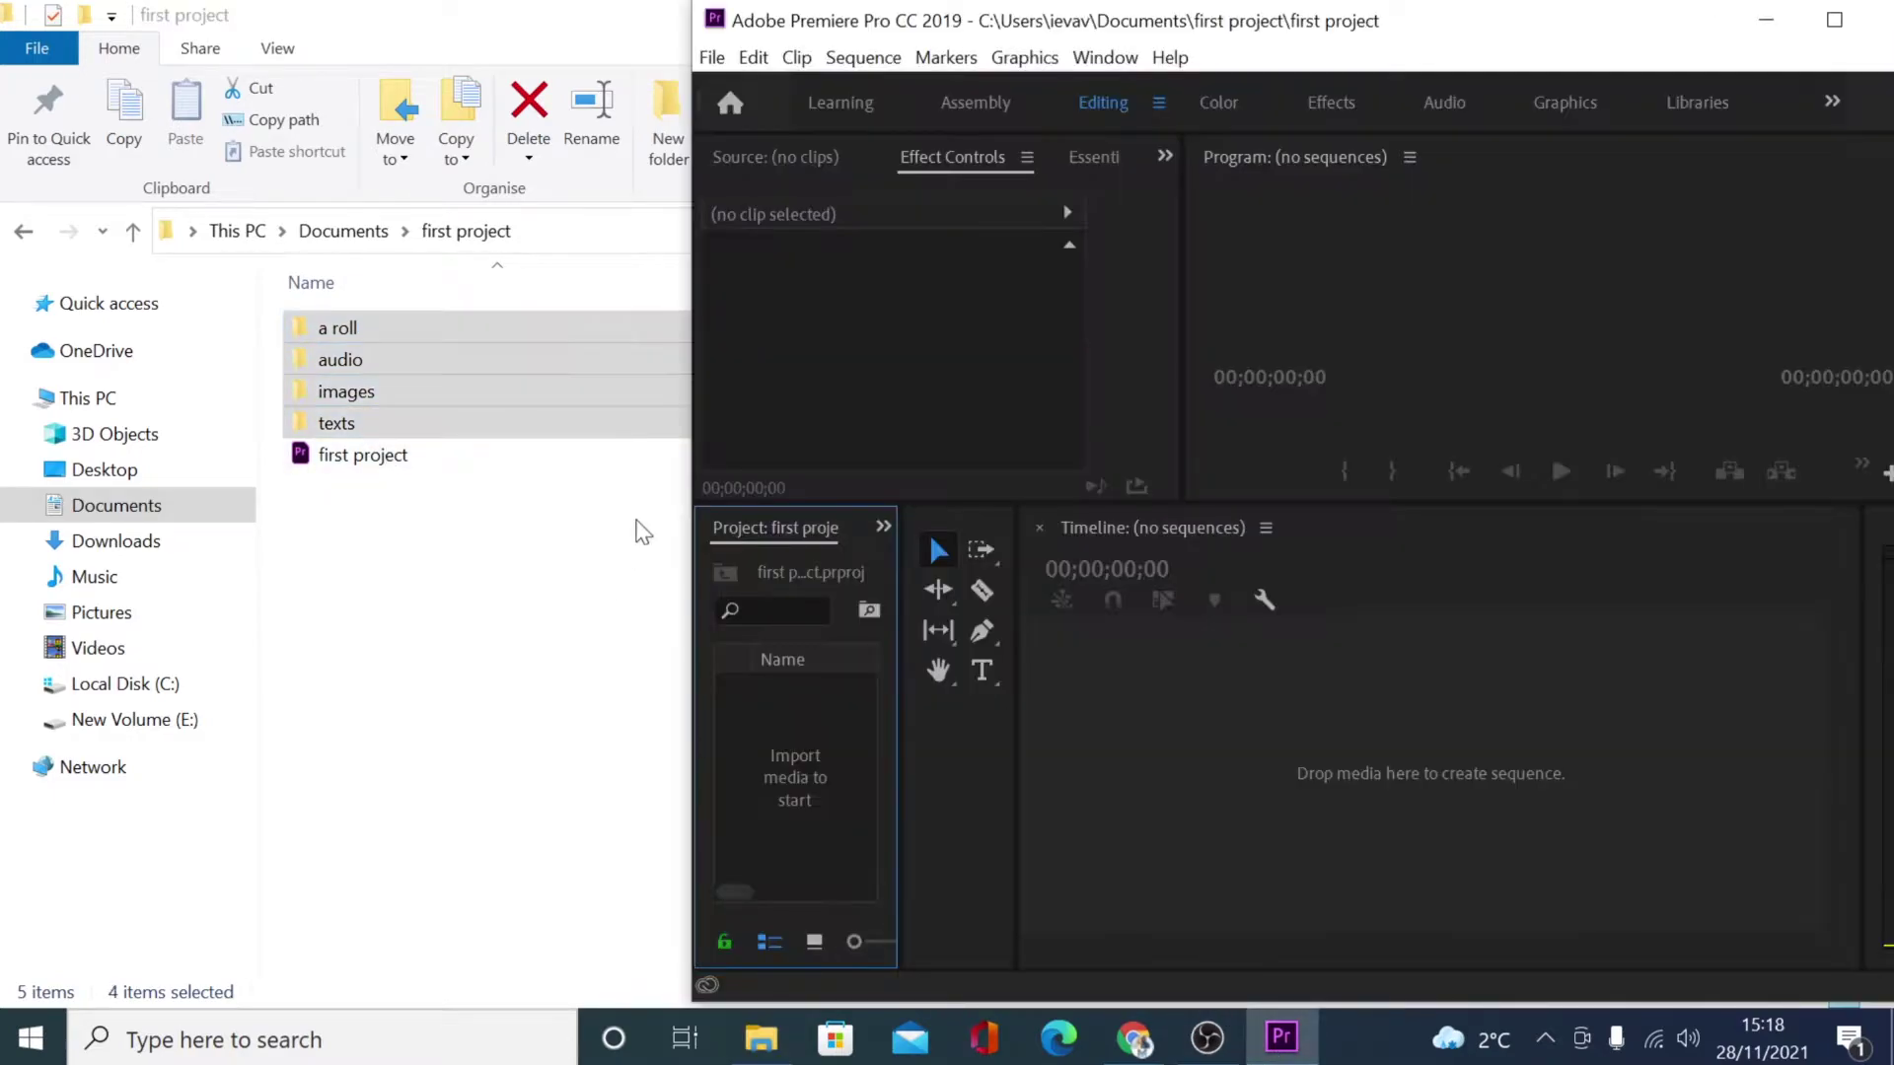
{"action": "left_click_drag", "start_coordinate": [456, 363], "coordinate": [811, 819]}
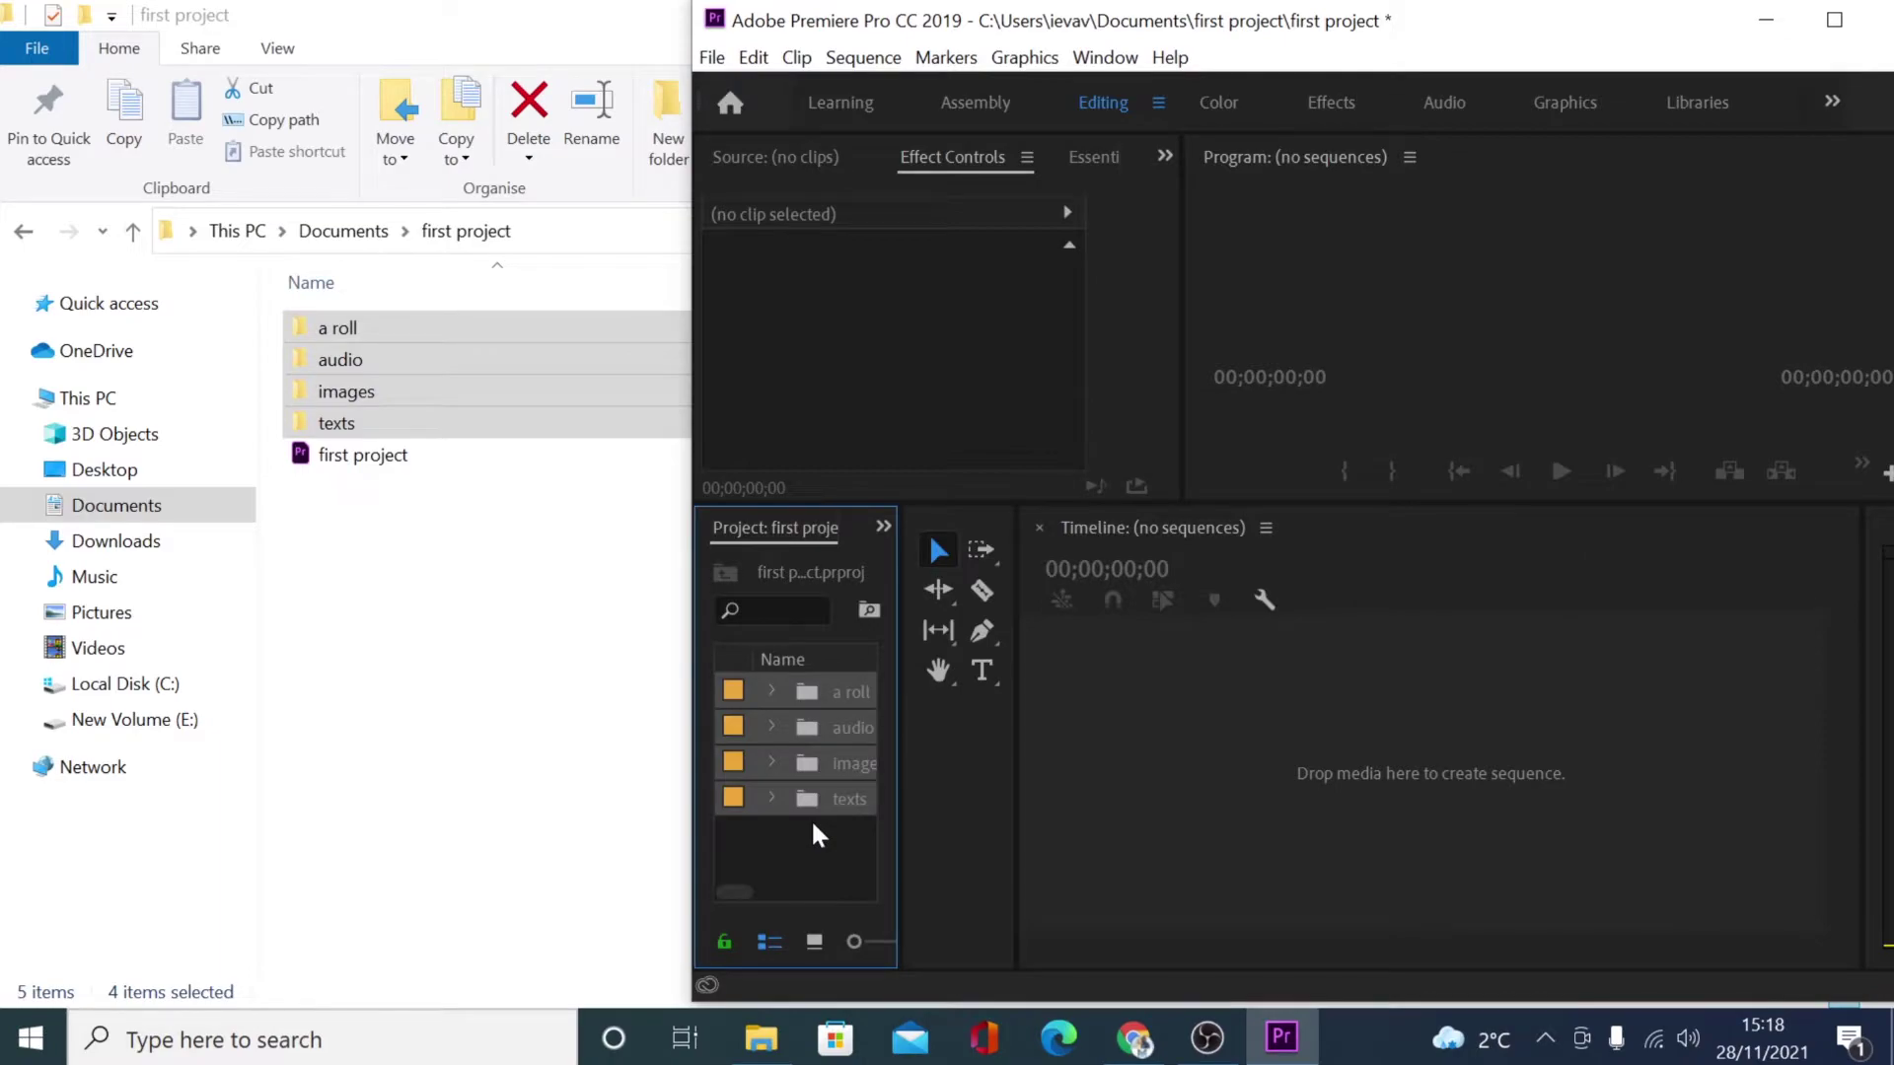
{"action": "left_click", "coordinate": [1835, 20]}
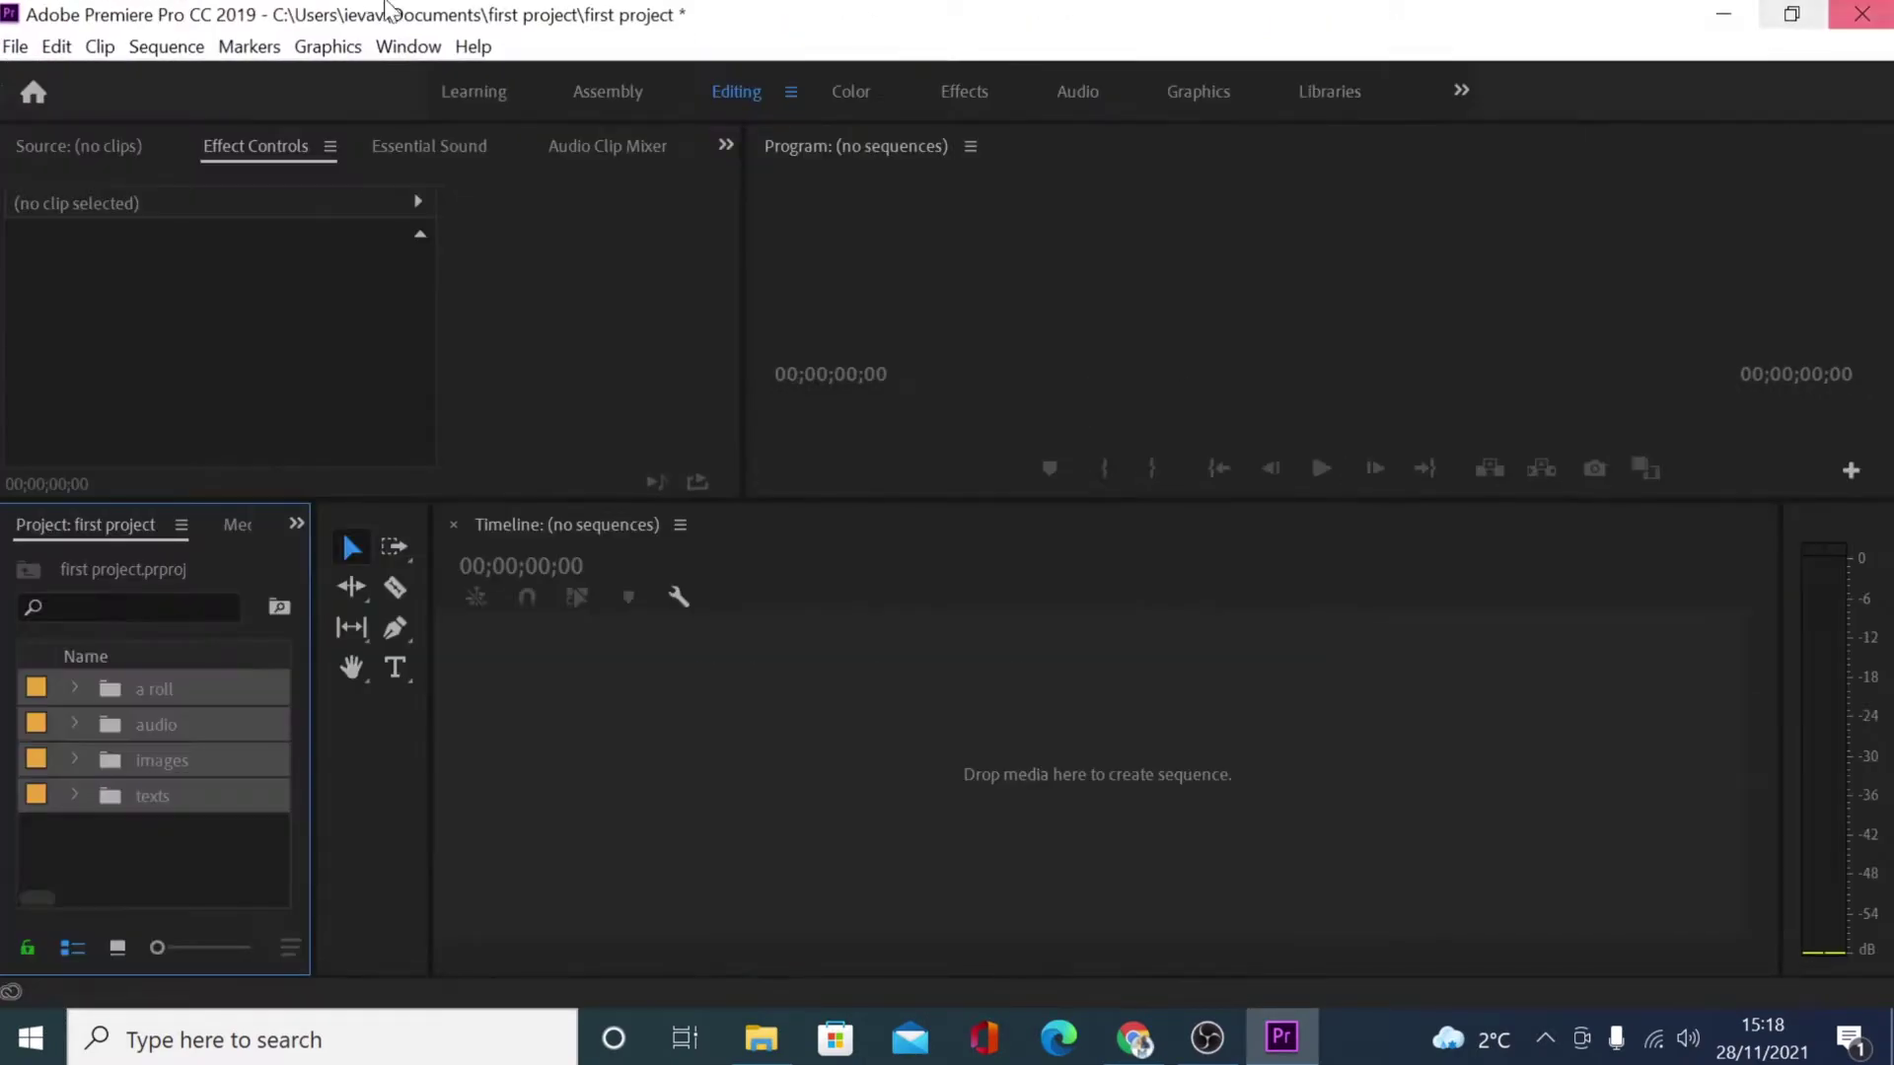
{"action": "left_click", "coordinate": [14, 54]}
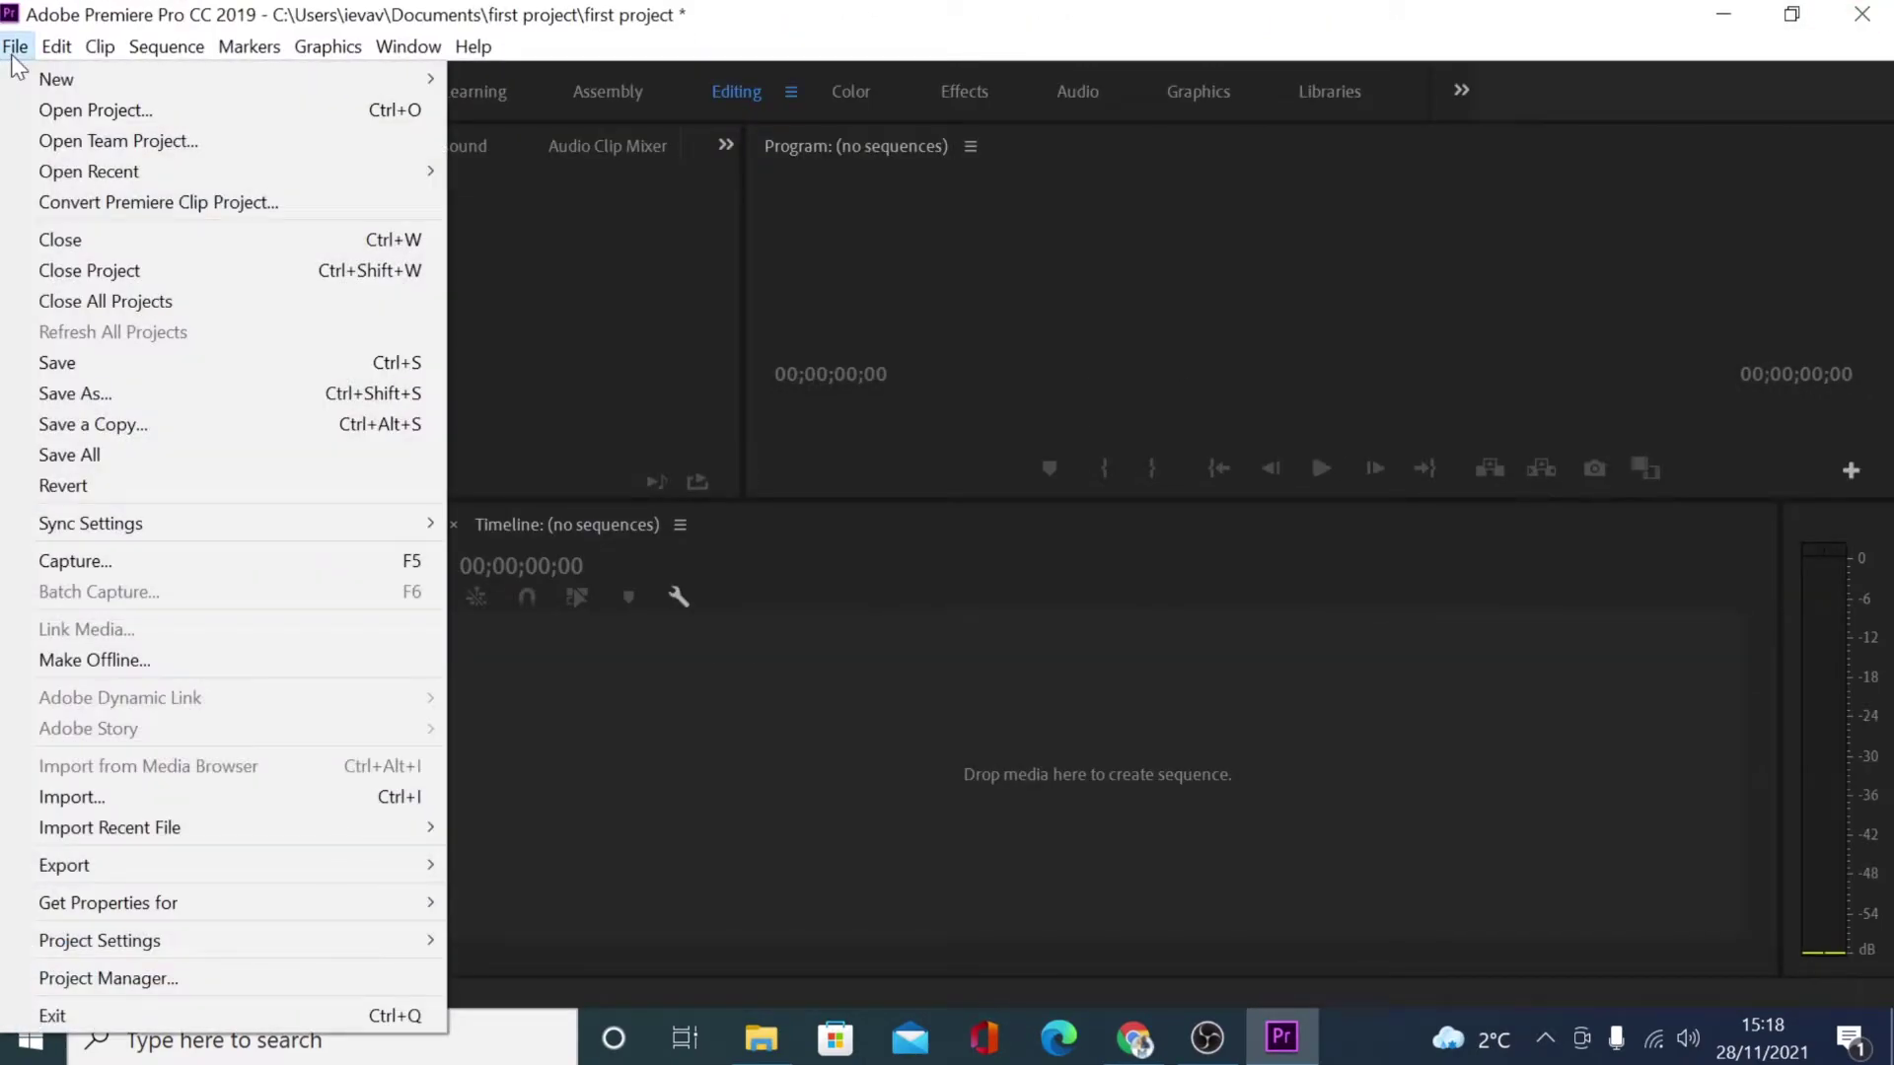
{"action": "left_click", "coordinate": [282, 797]}
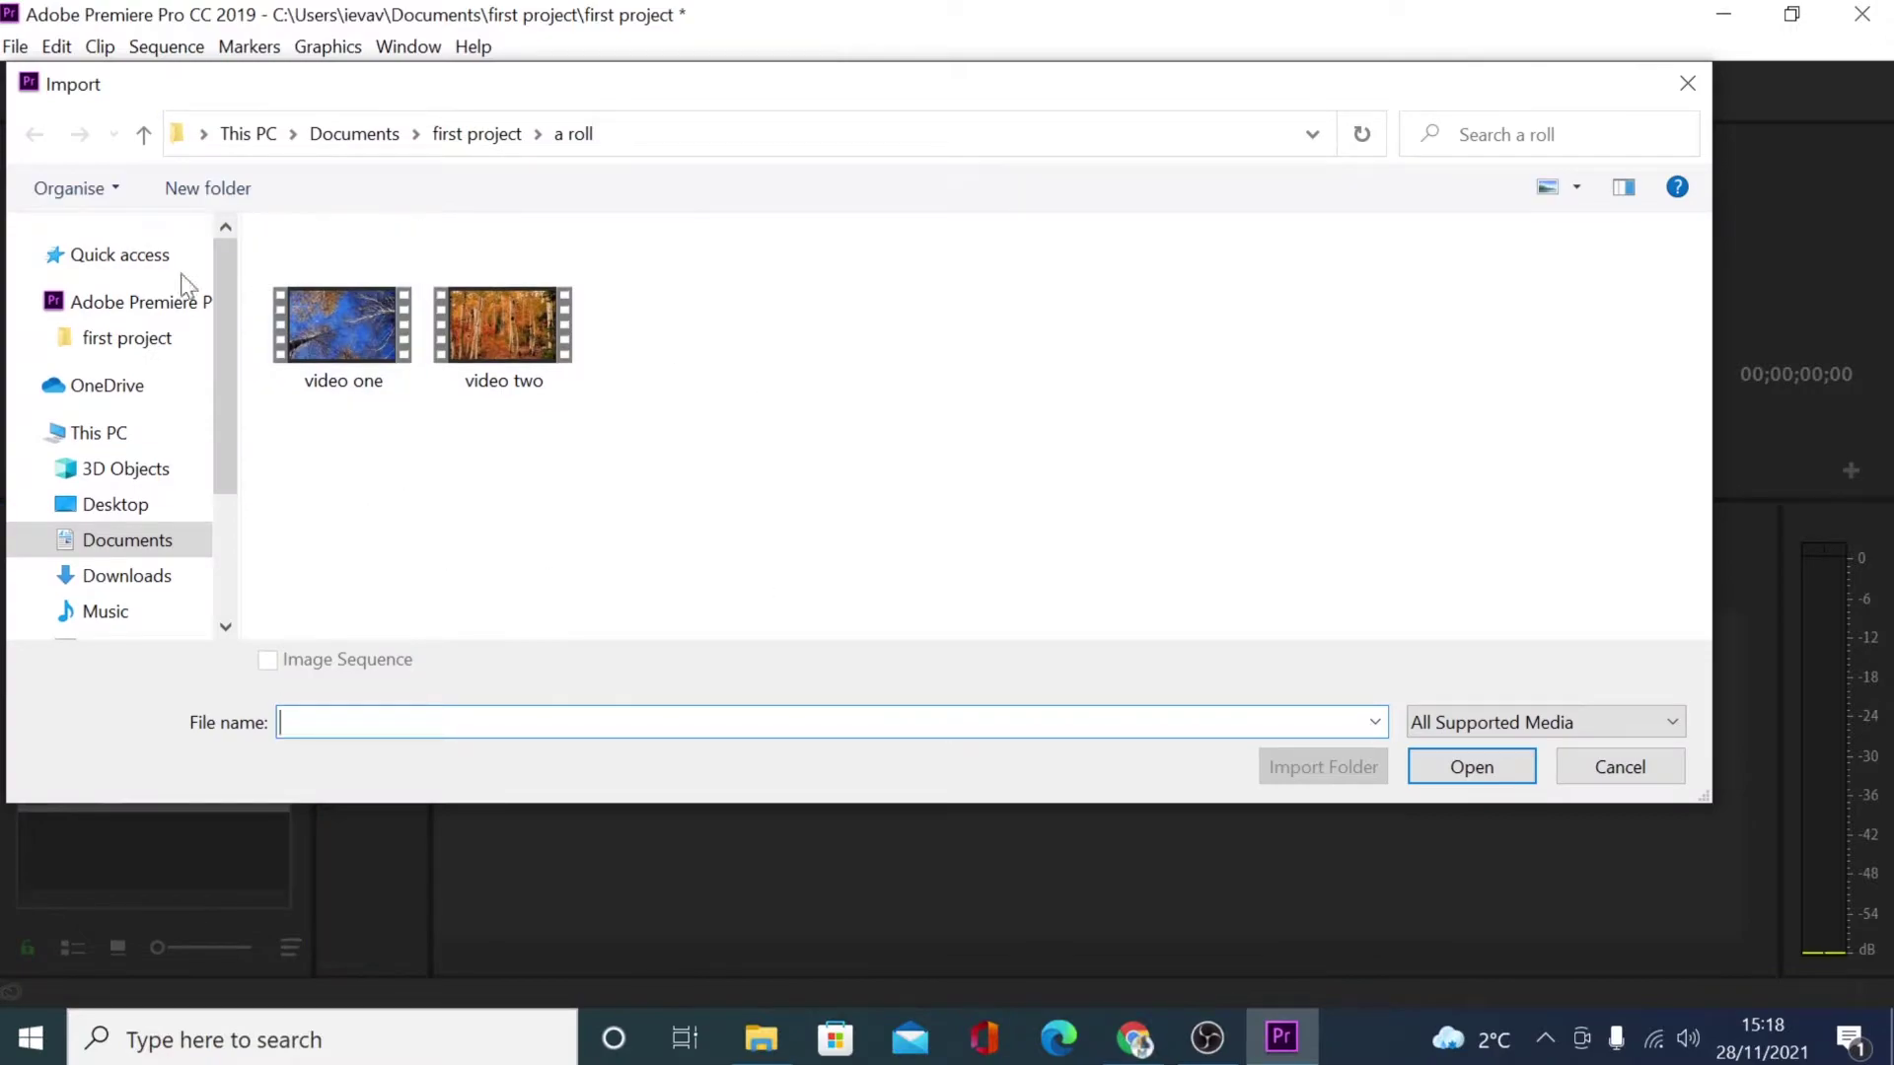
{"action": "left_click", "coordinate": [1685, 82]}
{"action": "double_click", "coordinate": [144, 866]}
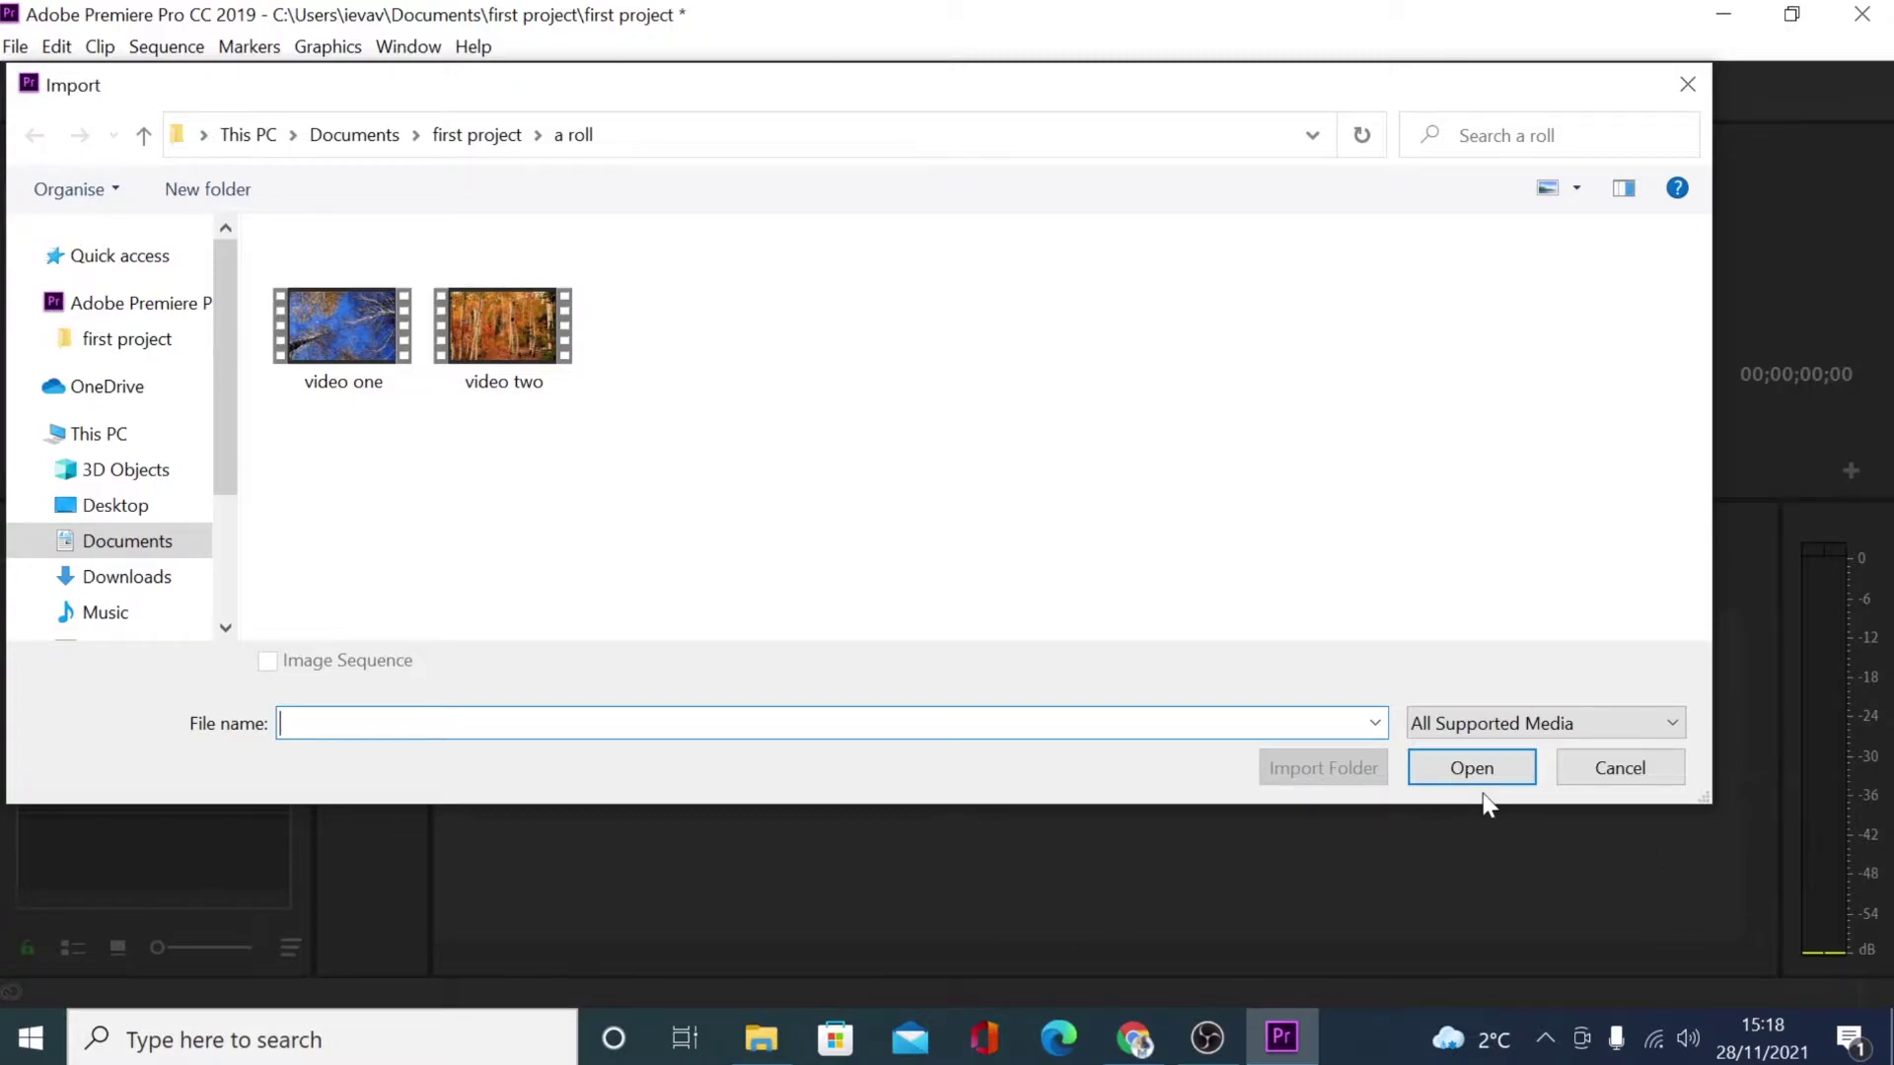
{"action": "left_click", "coordinate": [1623, 770]}
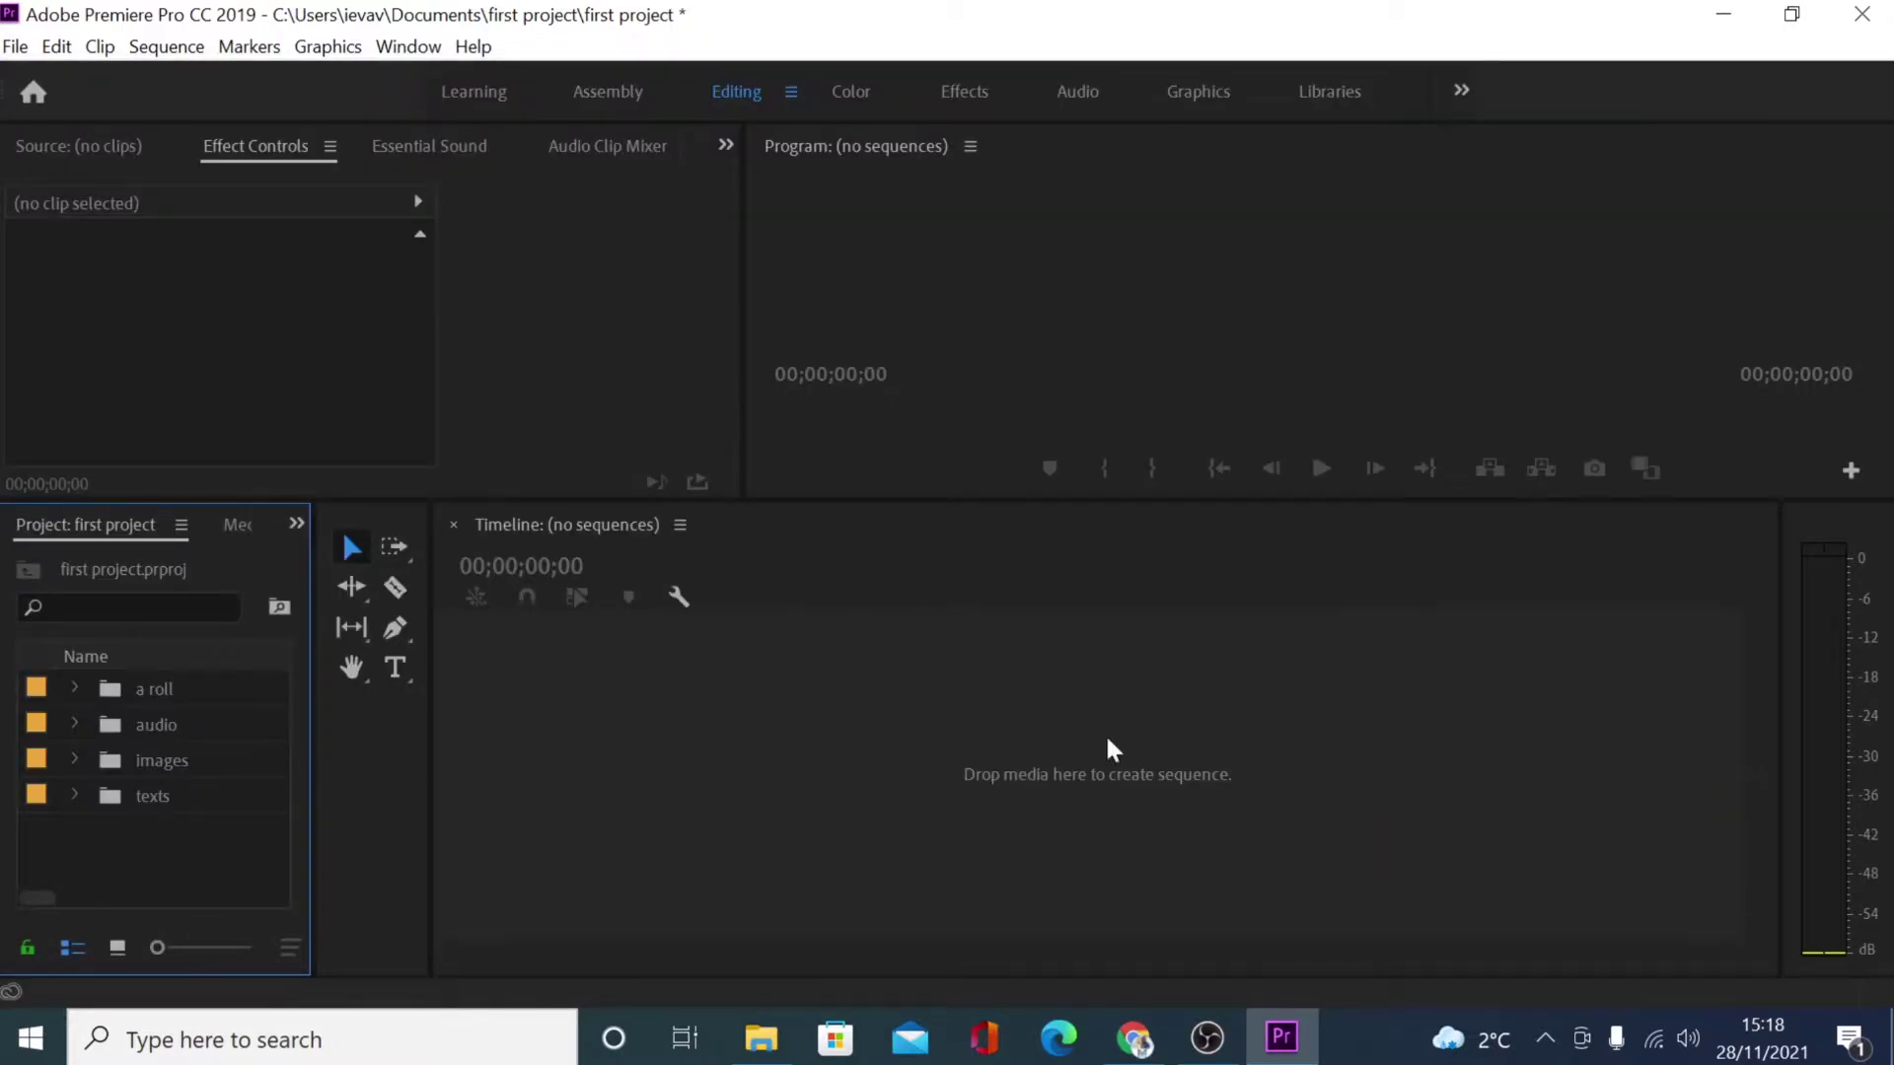
Step: Assign the Yellow label to video one.mp4 and video two.mp4 in the a roll bin
{"action": "left_click", "coordinate": [75, 687]}
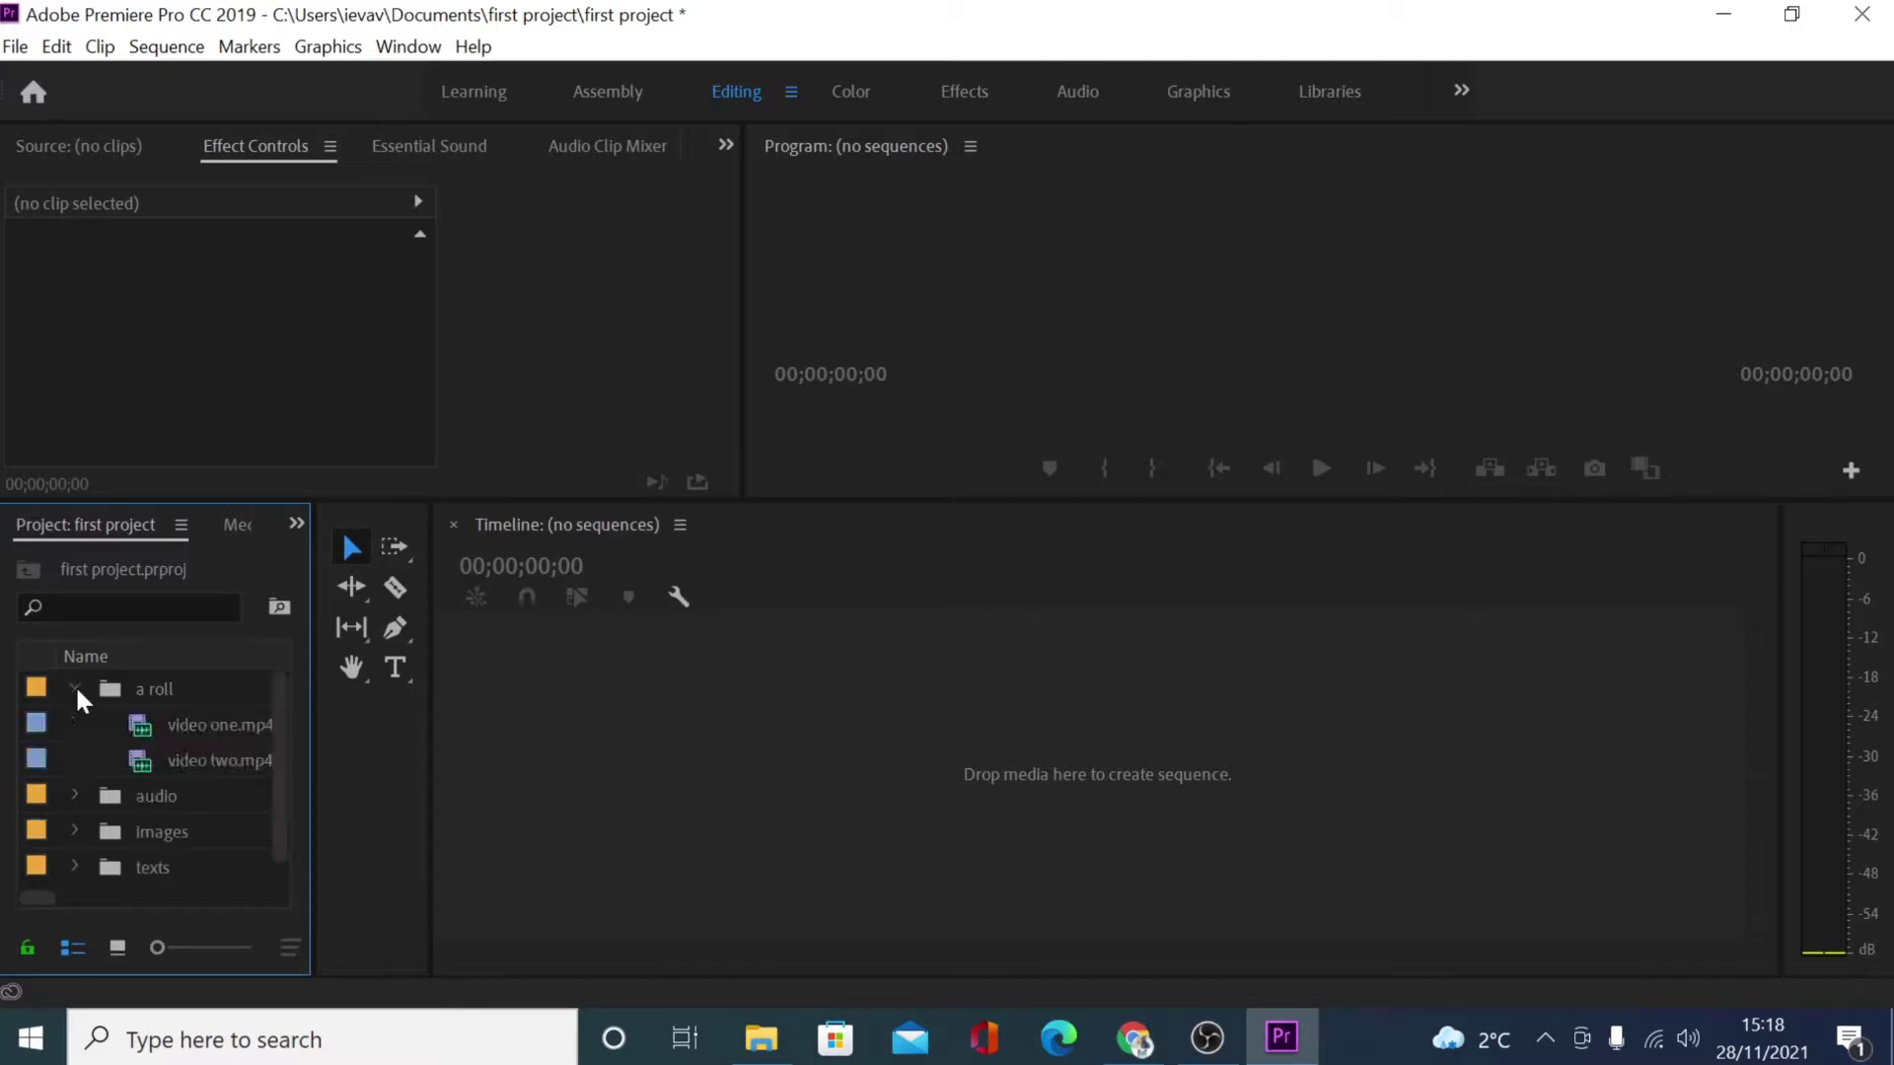
{"action": "left_click", "coordinate": [192, 757]}
{"action": "left_click", "coordinate": [215, 728], "text": "shift"}
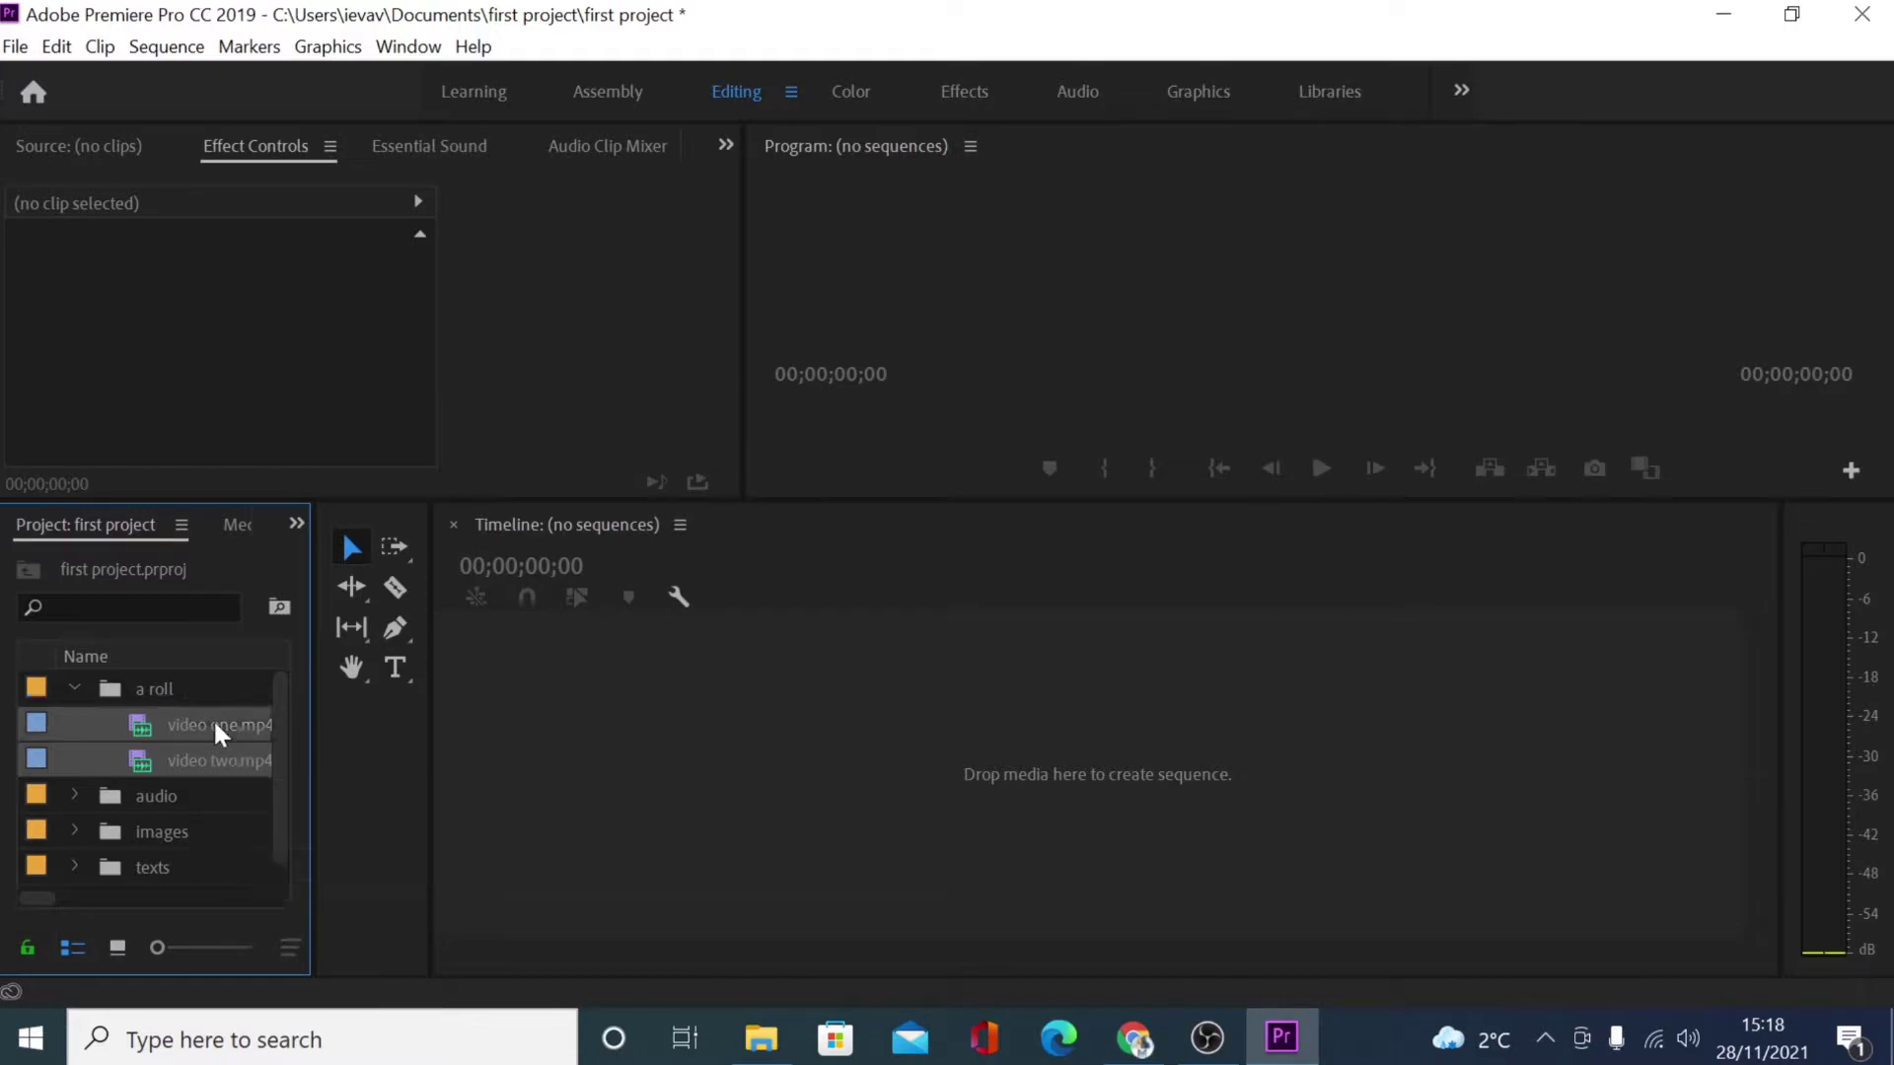
{"action": "right_click", "coordinate": [215, 728]}
{"action": "mouse_move", "coordinate": [574, 962]}
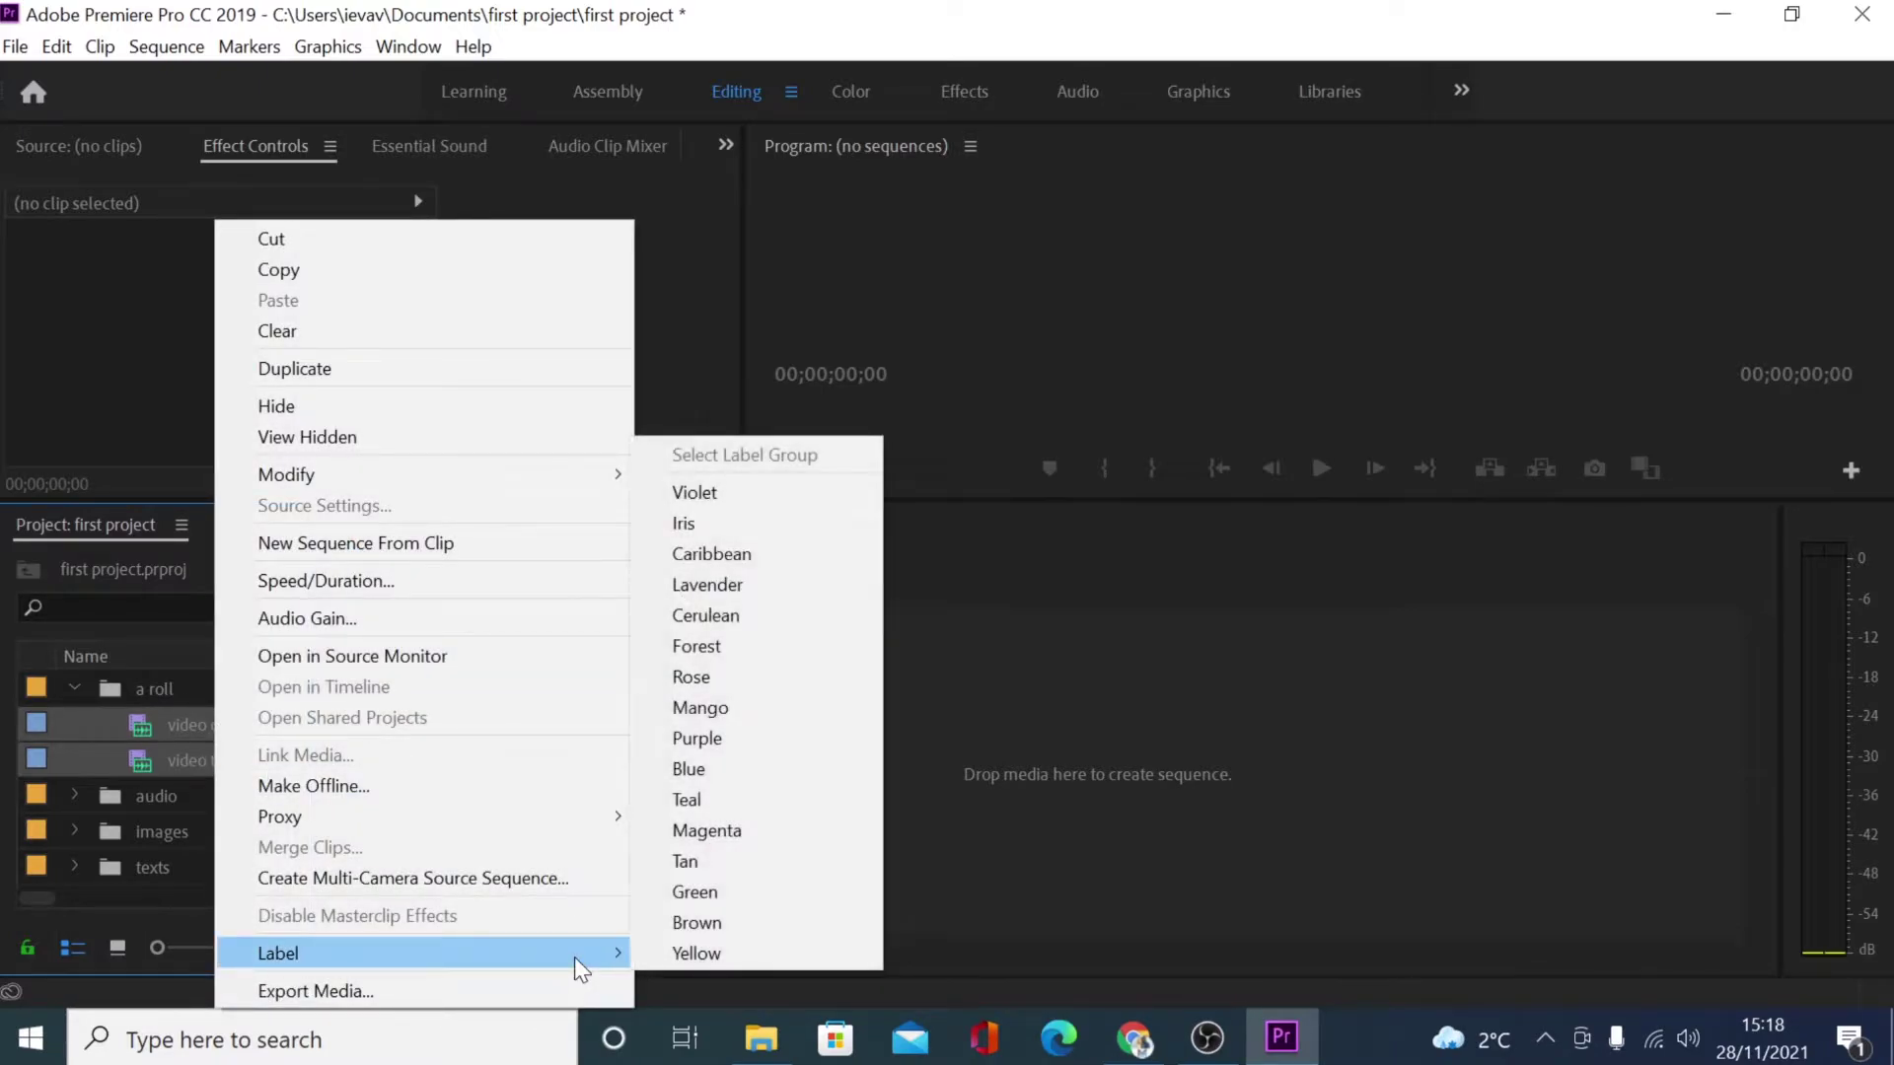
{"action": "left_click", "coordinate": [679, 952]}
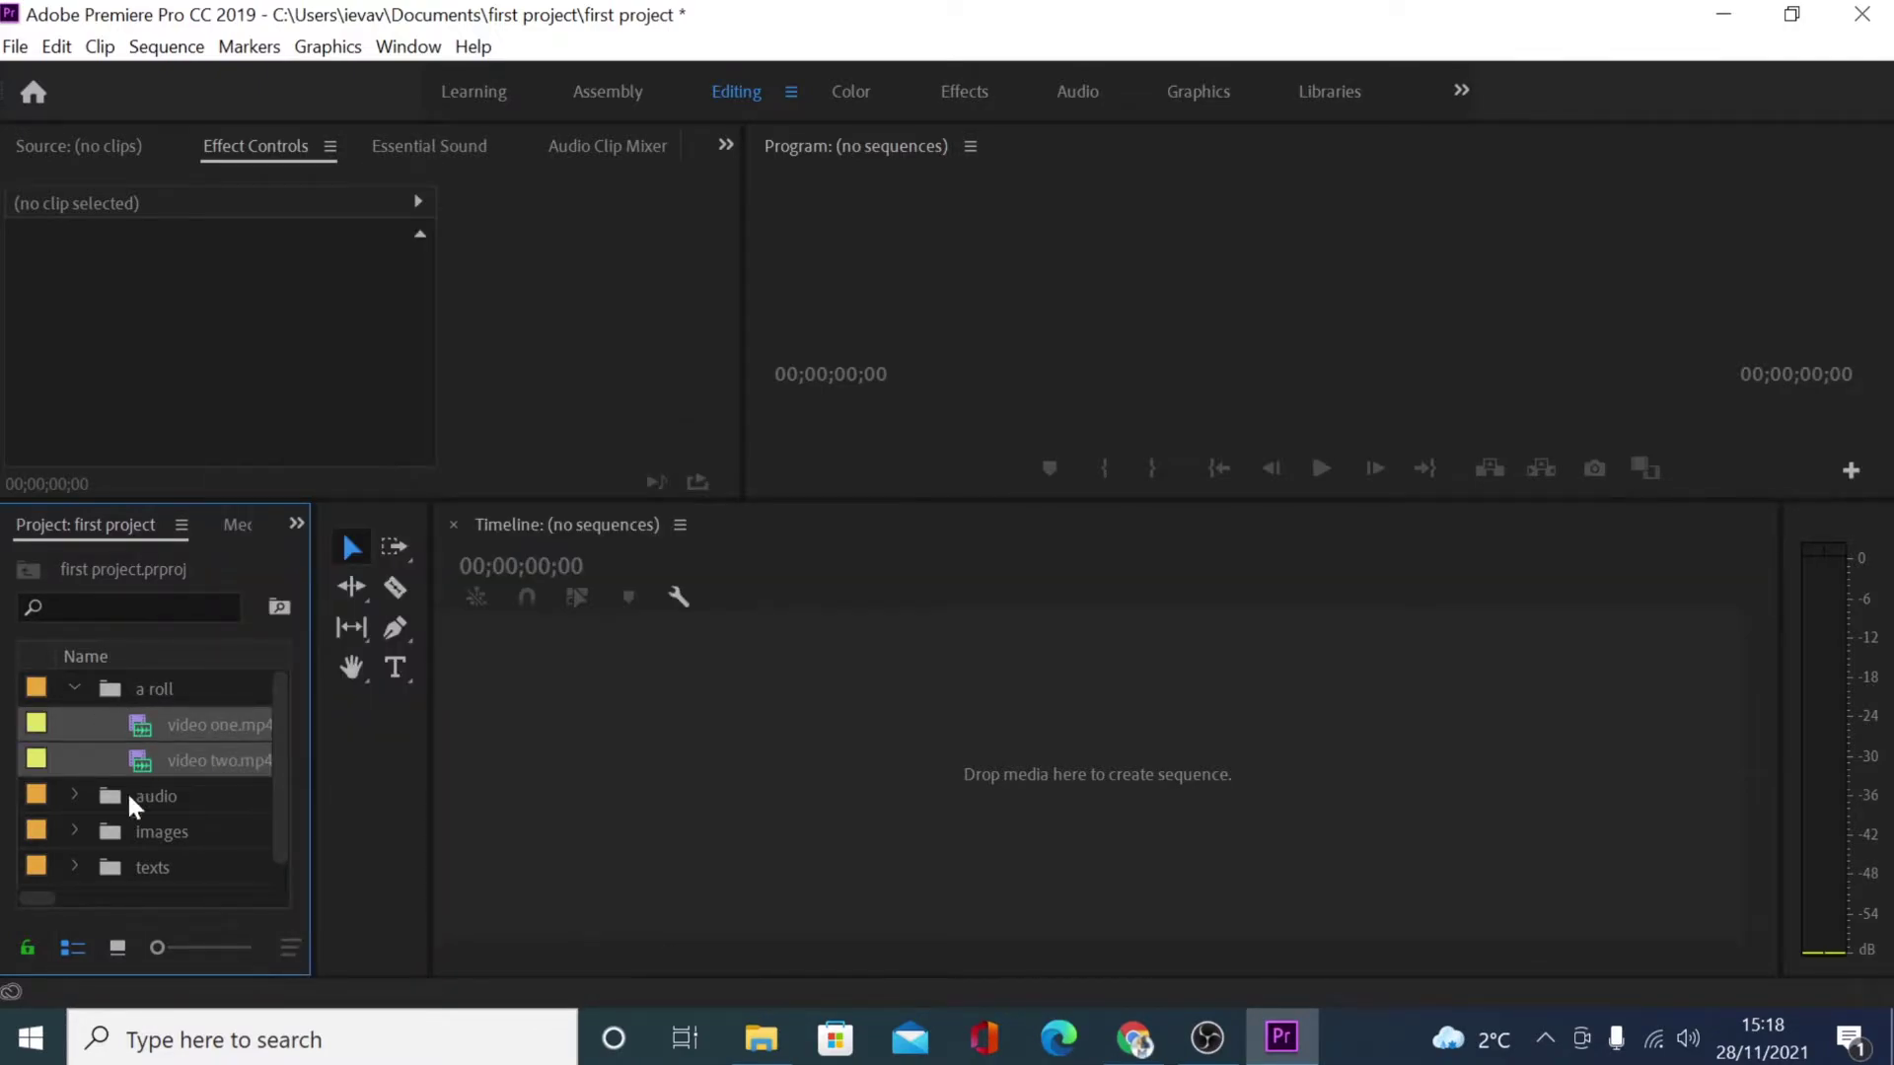
Step: Assign the Green label to the audio one clip in the audio bin
{"action": "left_click", "coordinate": [76, 794]}
{"action": "scroll", "coordinate": [75, 783], "scroll_direction": "down", "scroll_amount": 1}
{"action": "right_click", "coordinate": [203, 789]}
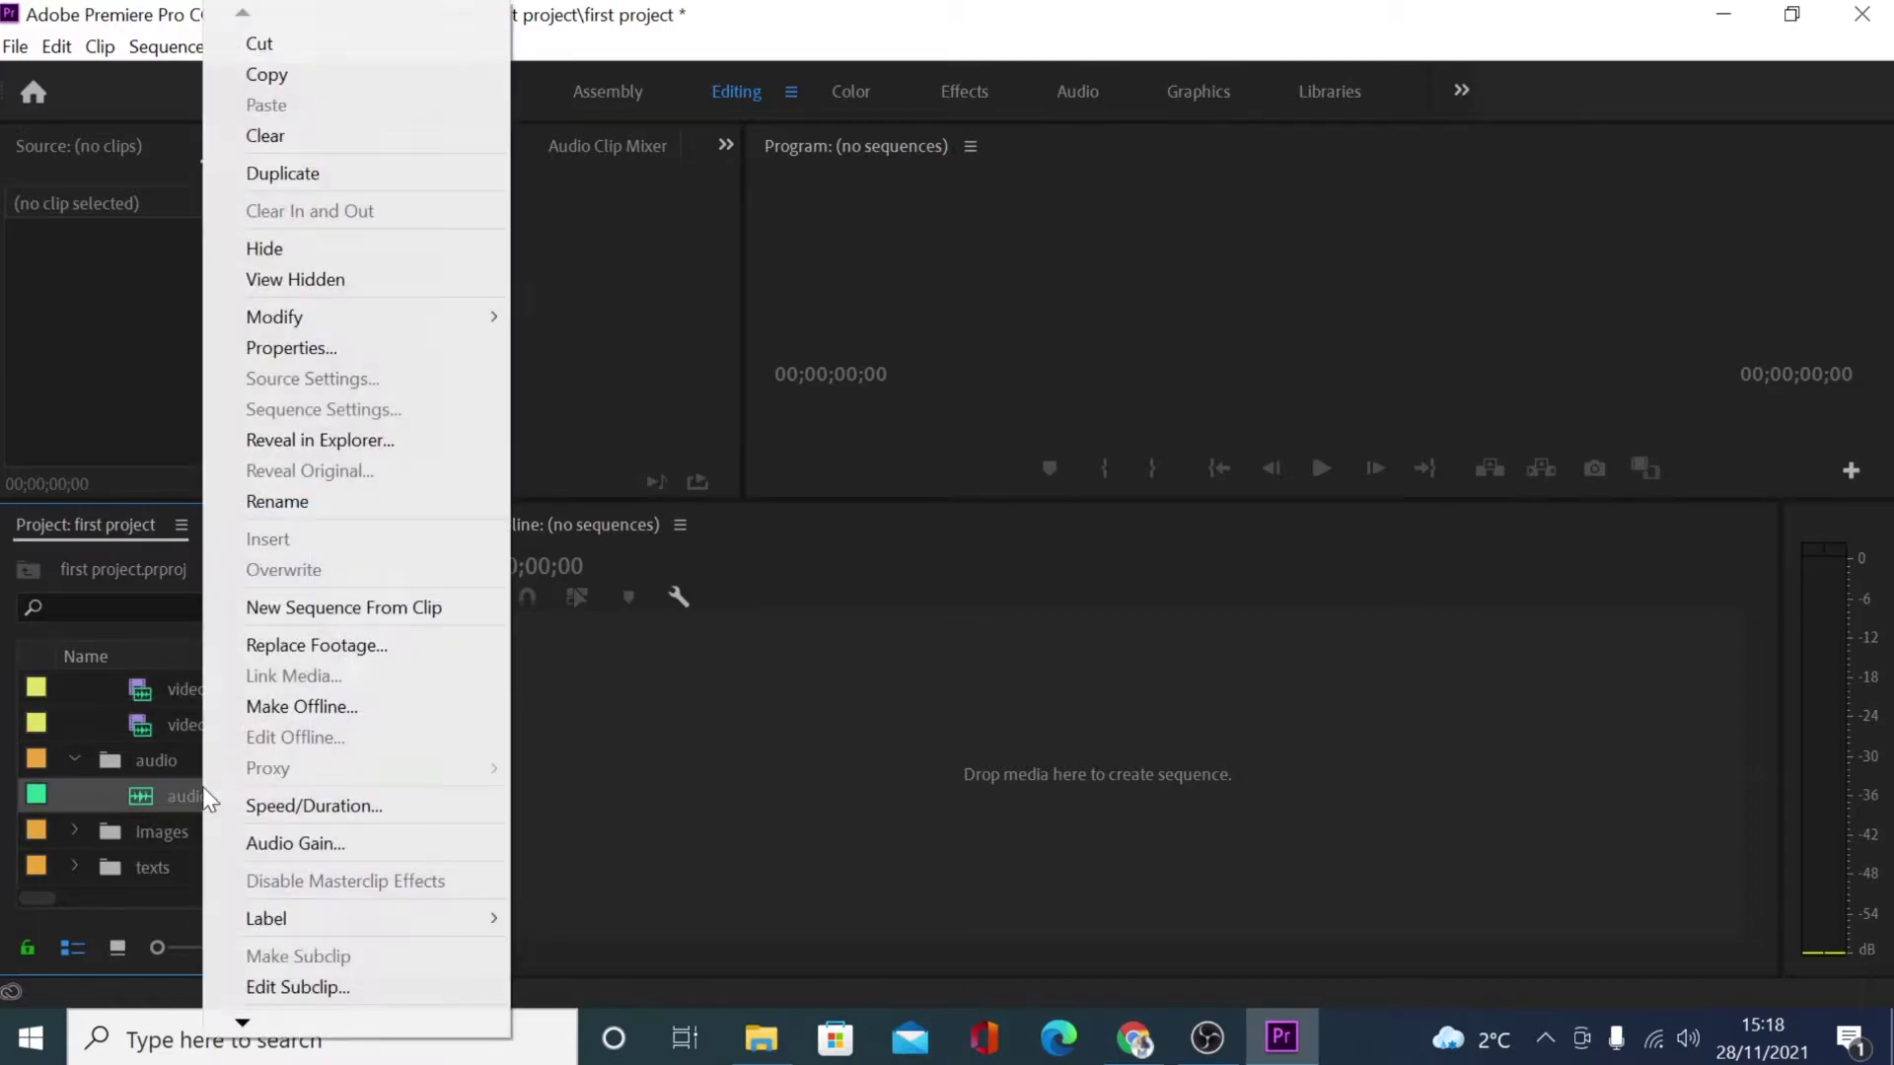
{"action": "mouse_move", "coordinate": [404, 918]}
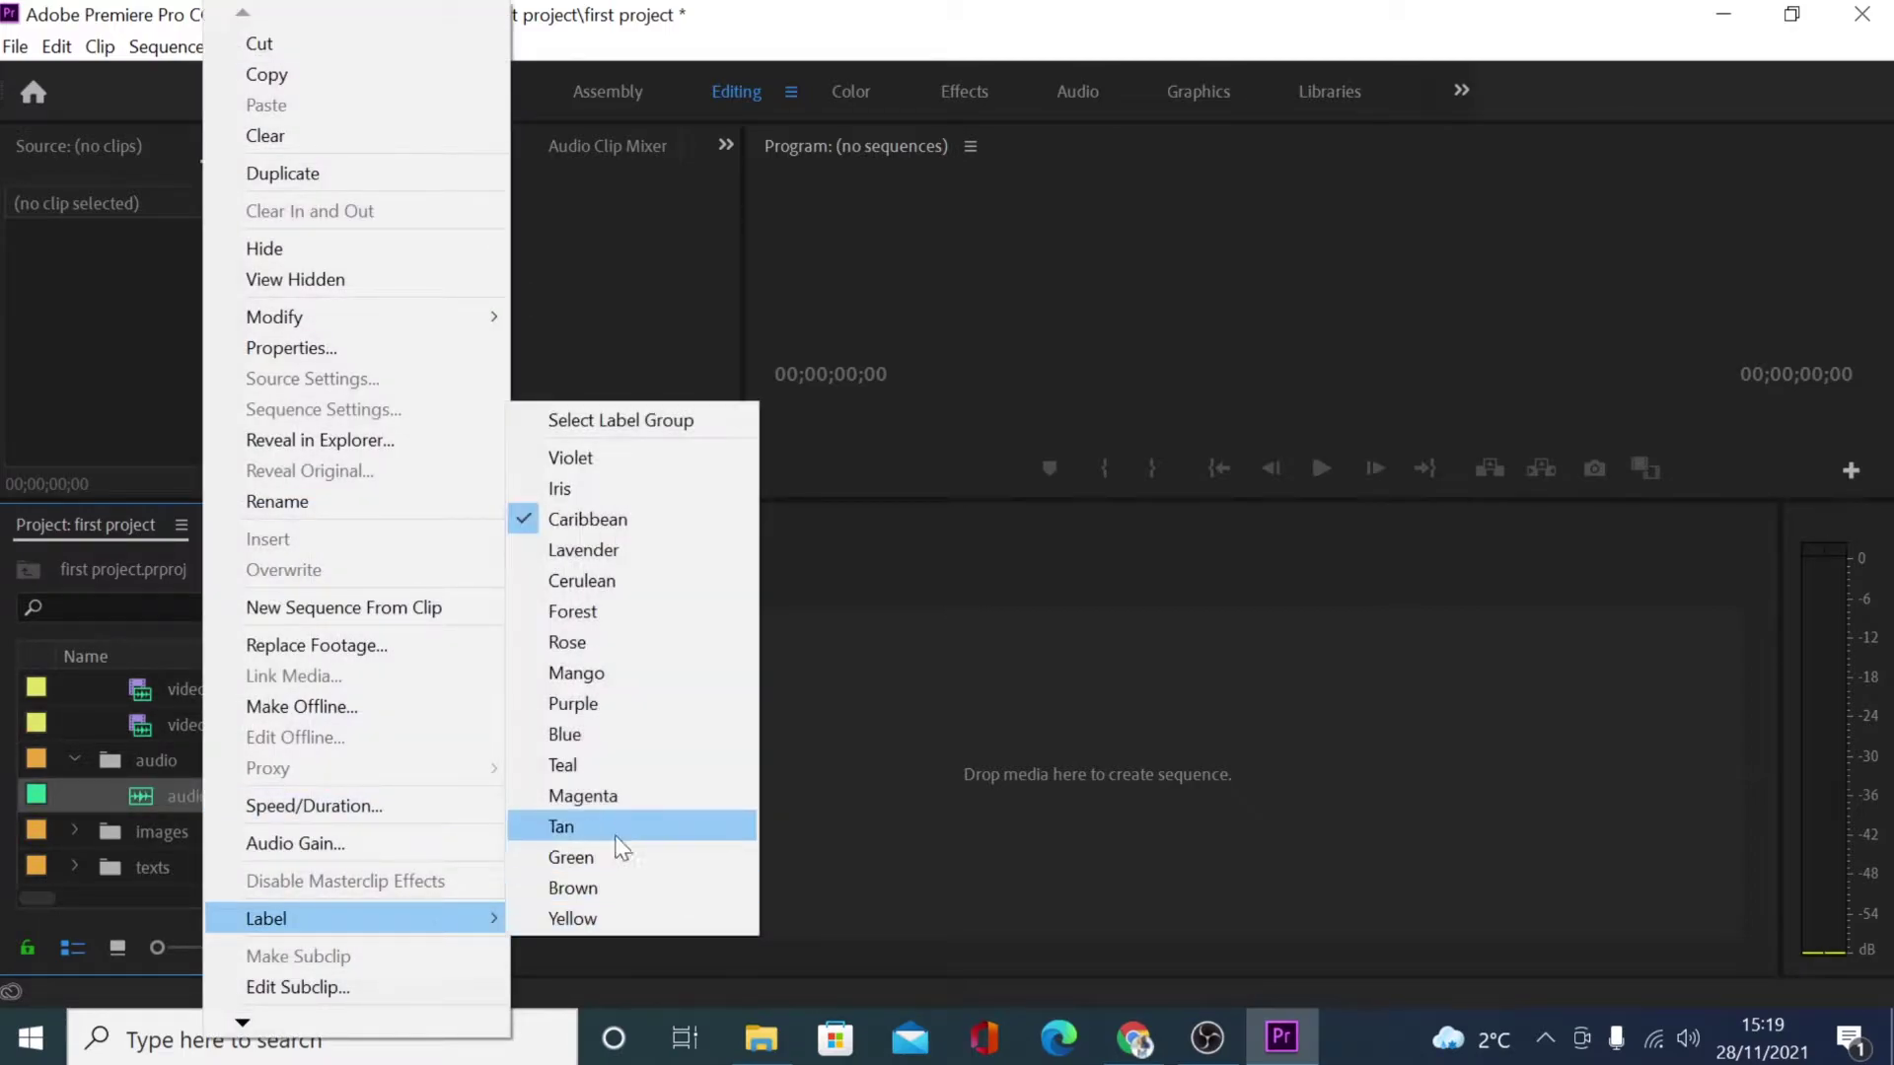
{"action": "left_click", "coordinate": [599, 858]}
Step: Assign the Blue label to image.png in the images bin
{"action": "left_click", "coordinate": [75, 831]}
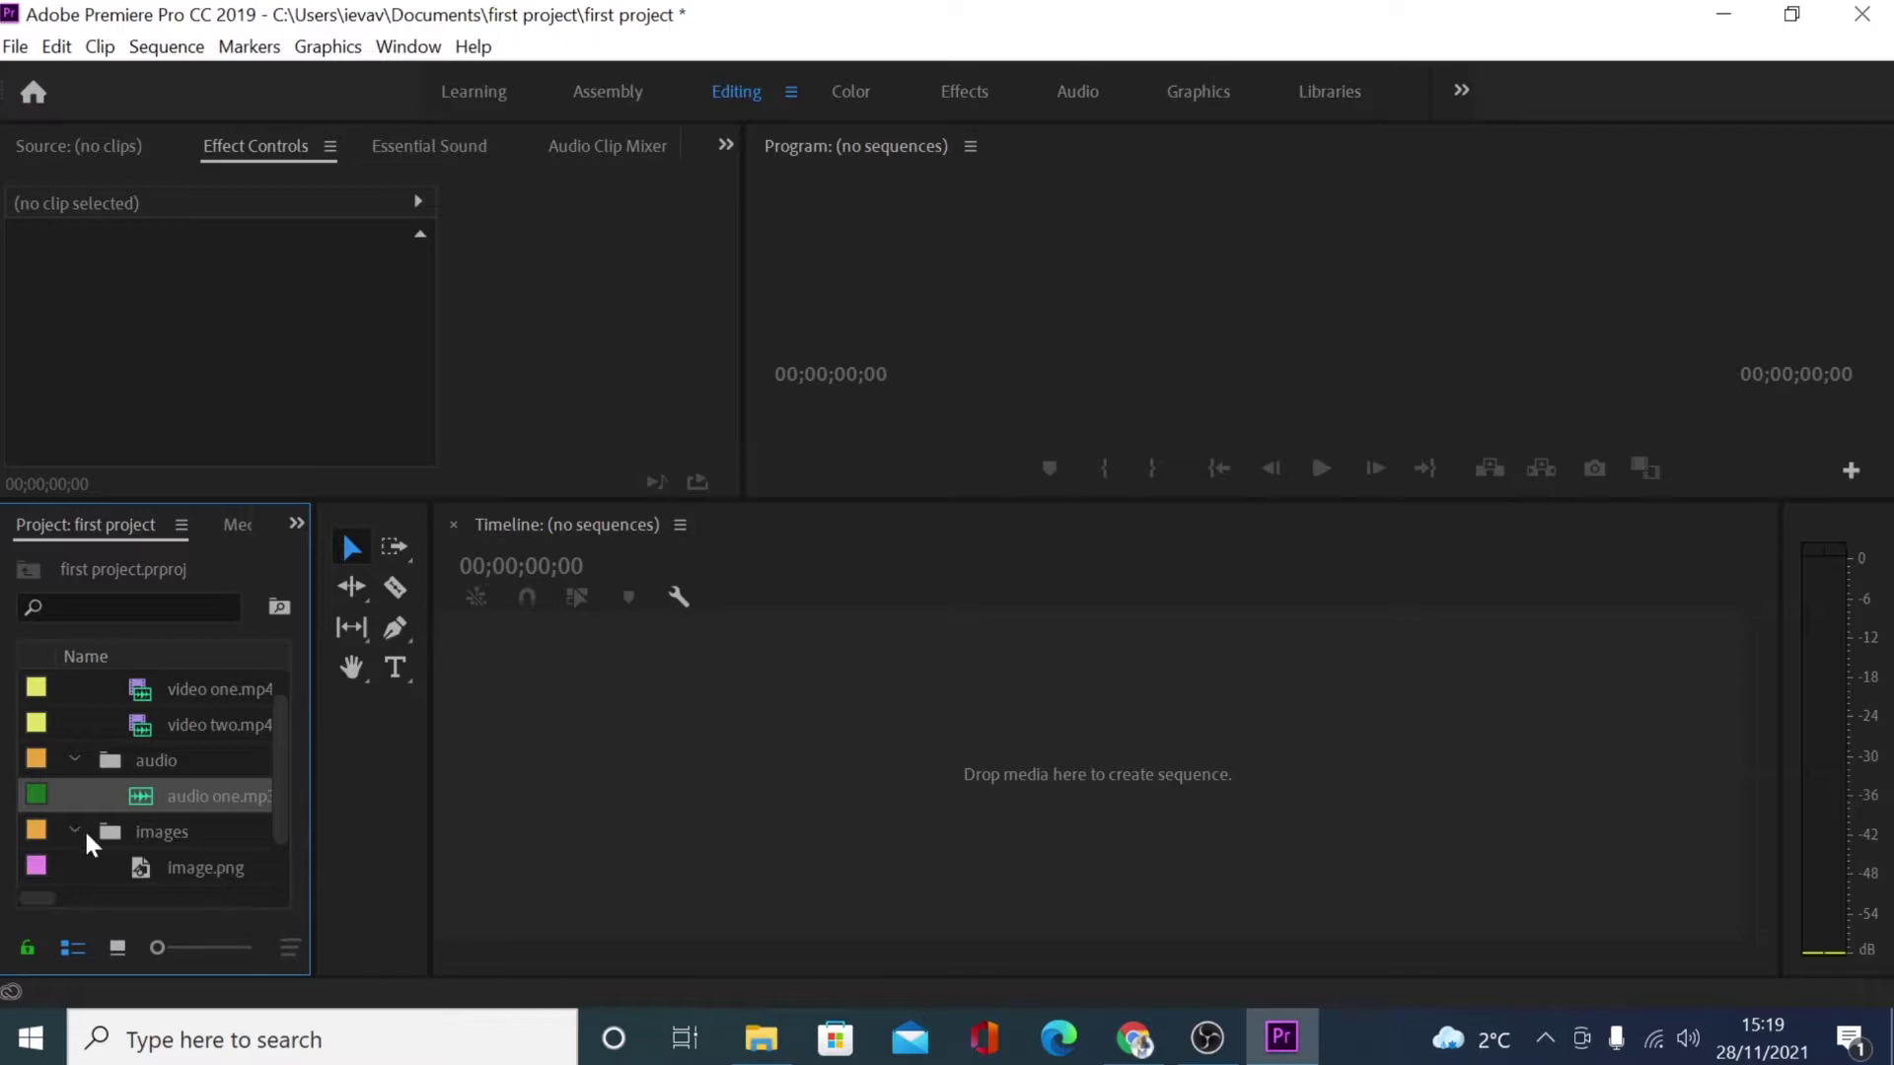
{"action": "scroll", "coordinate": [221, 878], "scroll_direction": "down", "scroll_amount": 1}
{"action": "right_click", "coordinate": [203, 836]}
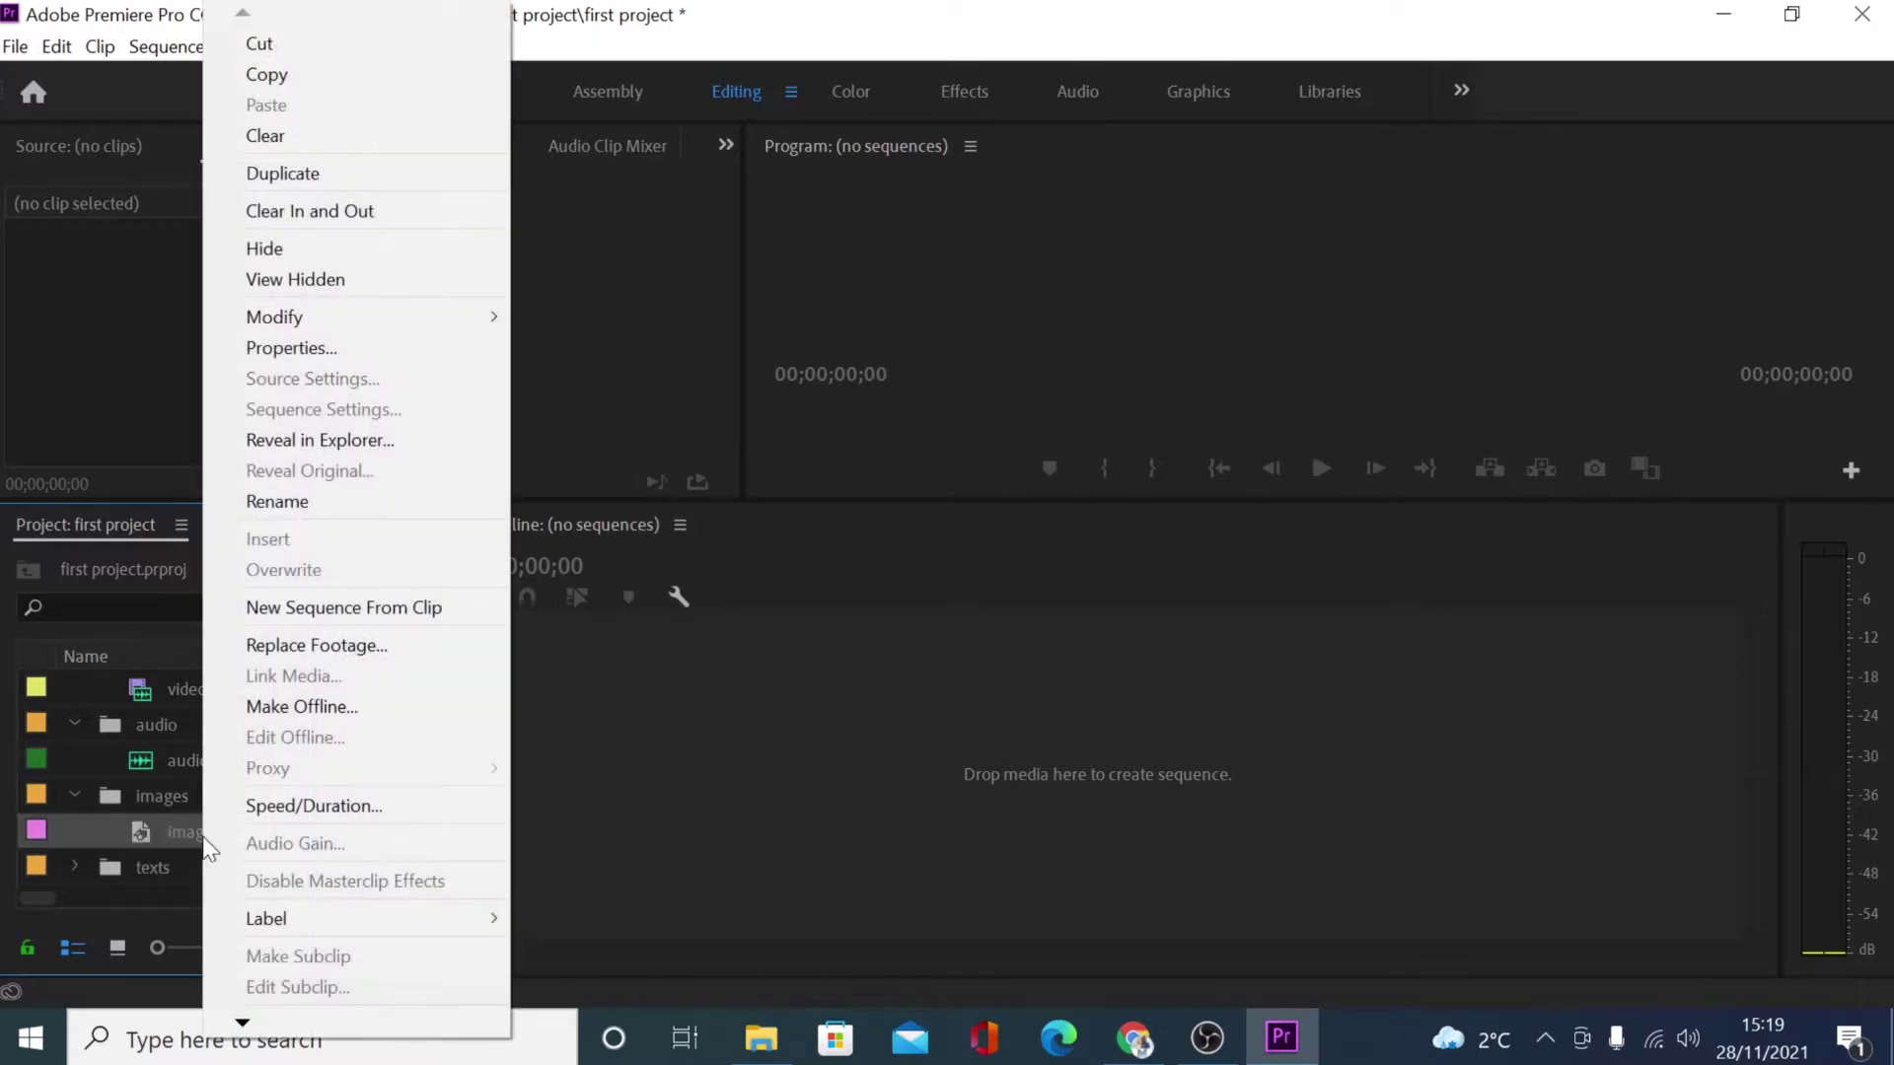
{"action": "mouse_move", "coordinate": [352, 919]}
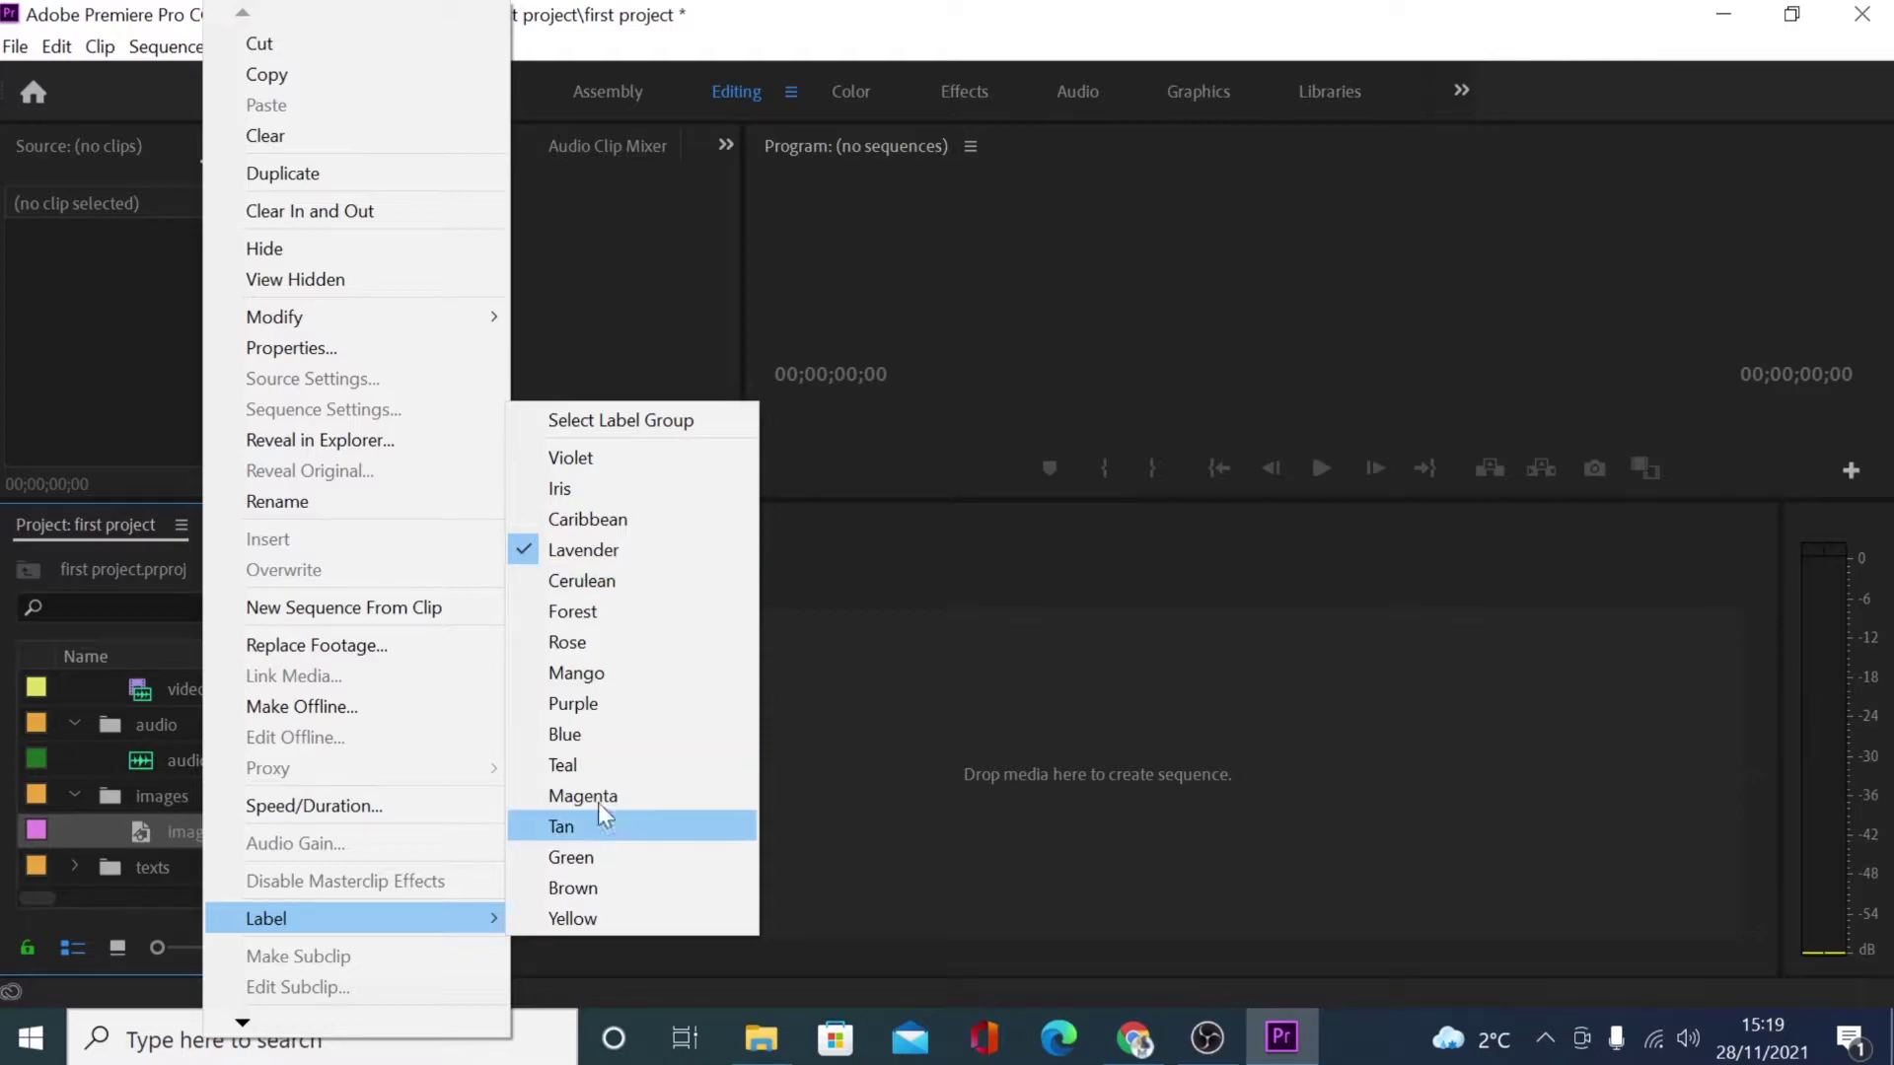
{"action": "left_click", "coordinate": [578, 730]}
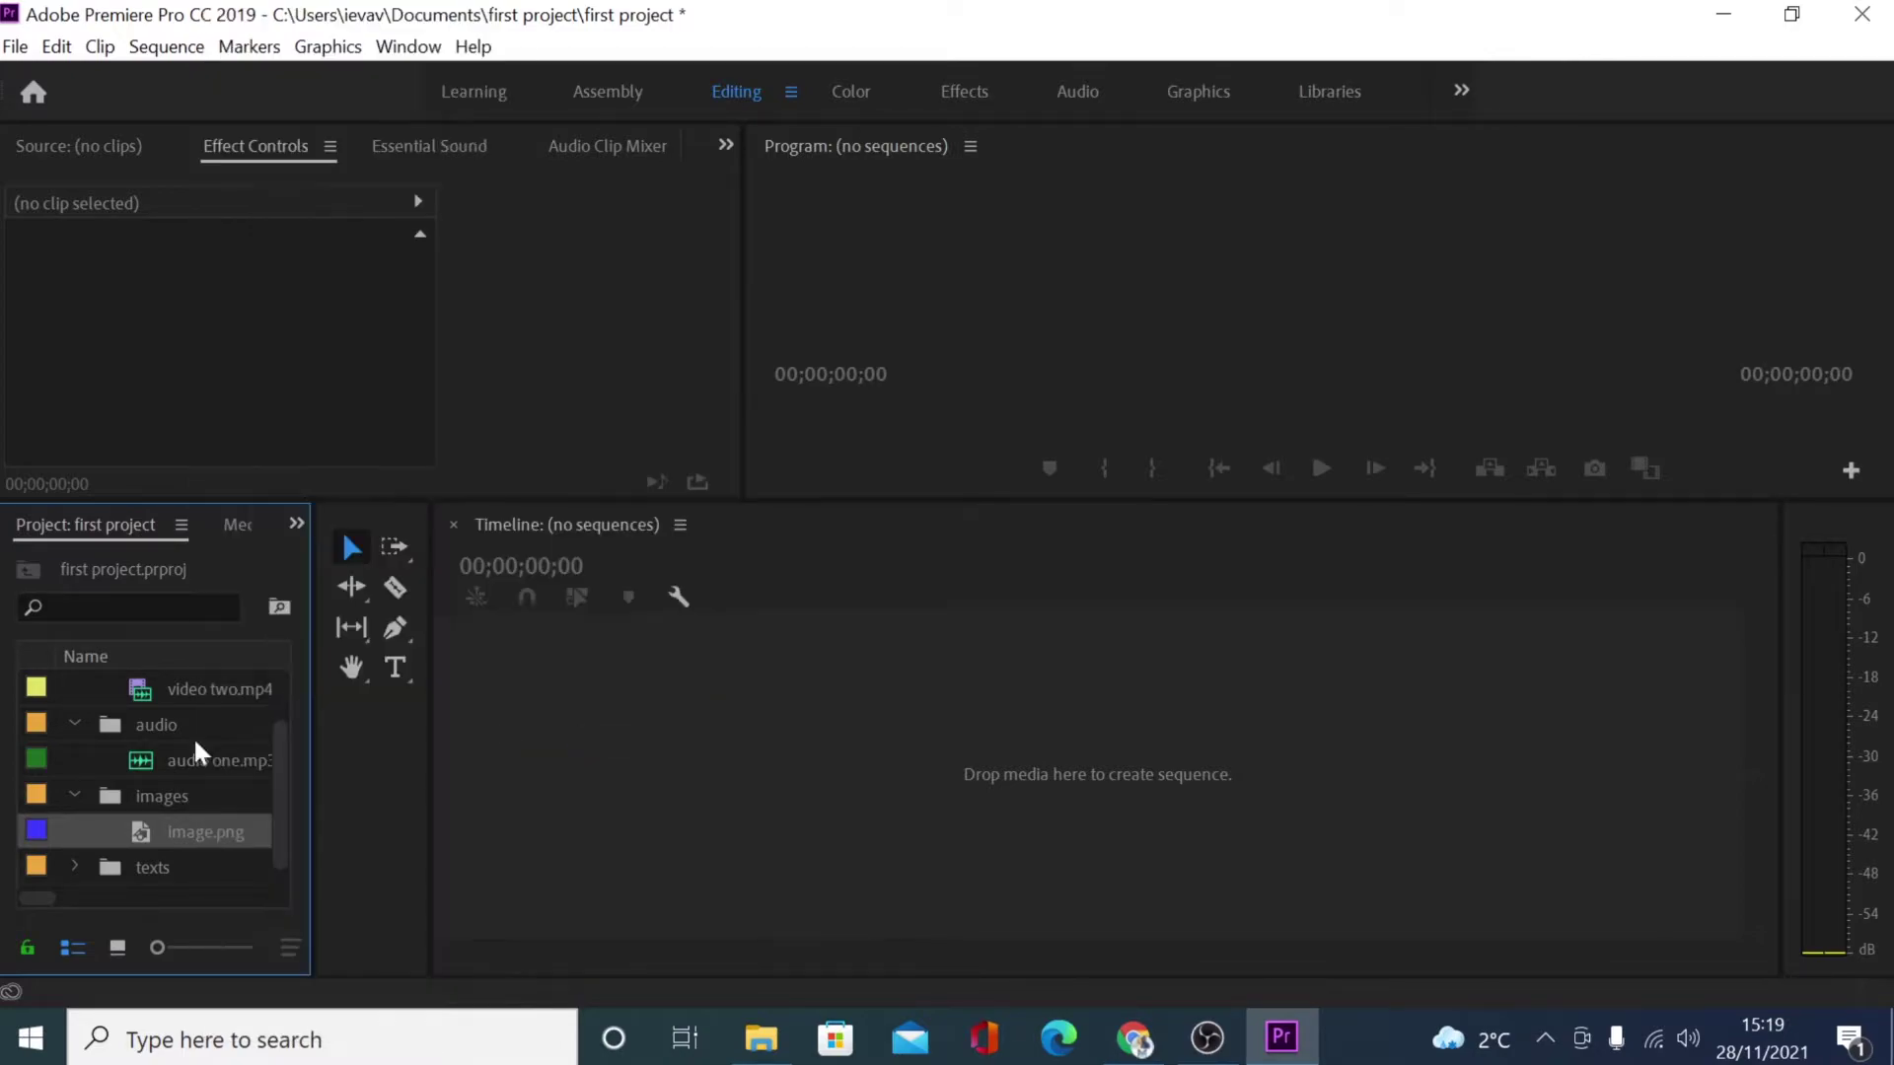
Step: Assign the Purple label to the "thank you" file in the texts bin
{"action": "left_click", "coordinate": [69, 865]}
{"action": "right_click", "coordinate": [192, 870]}
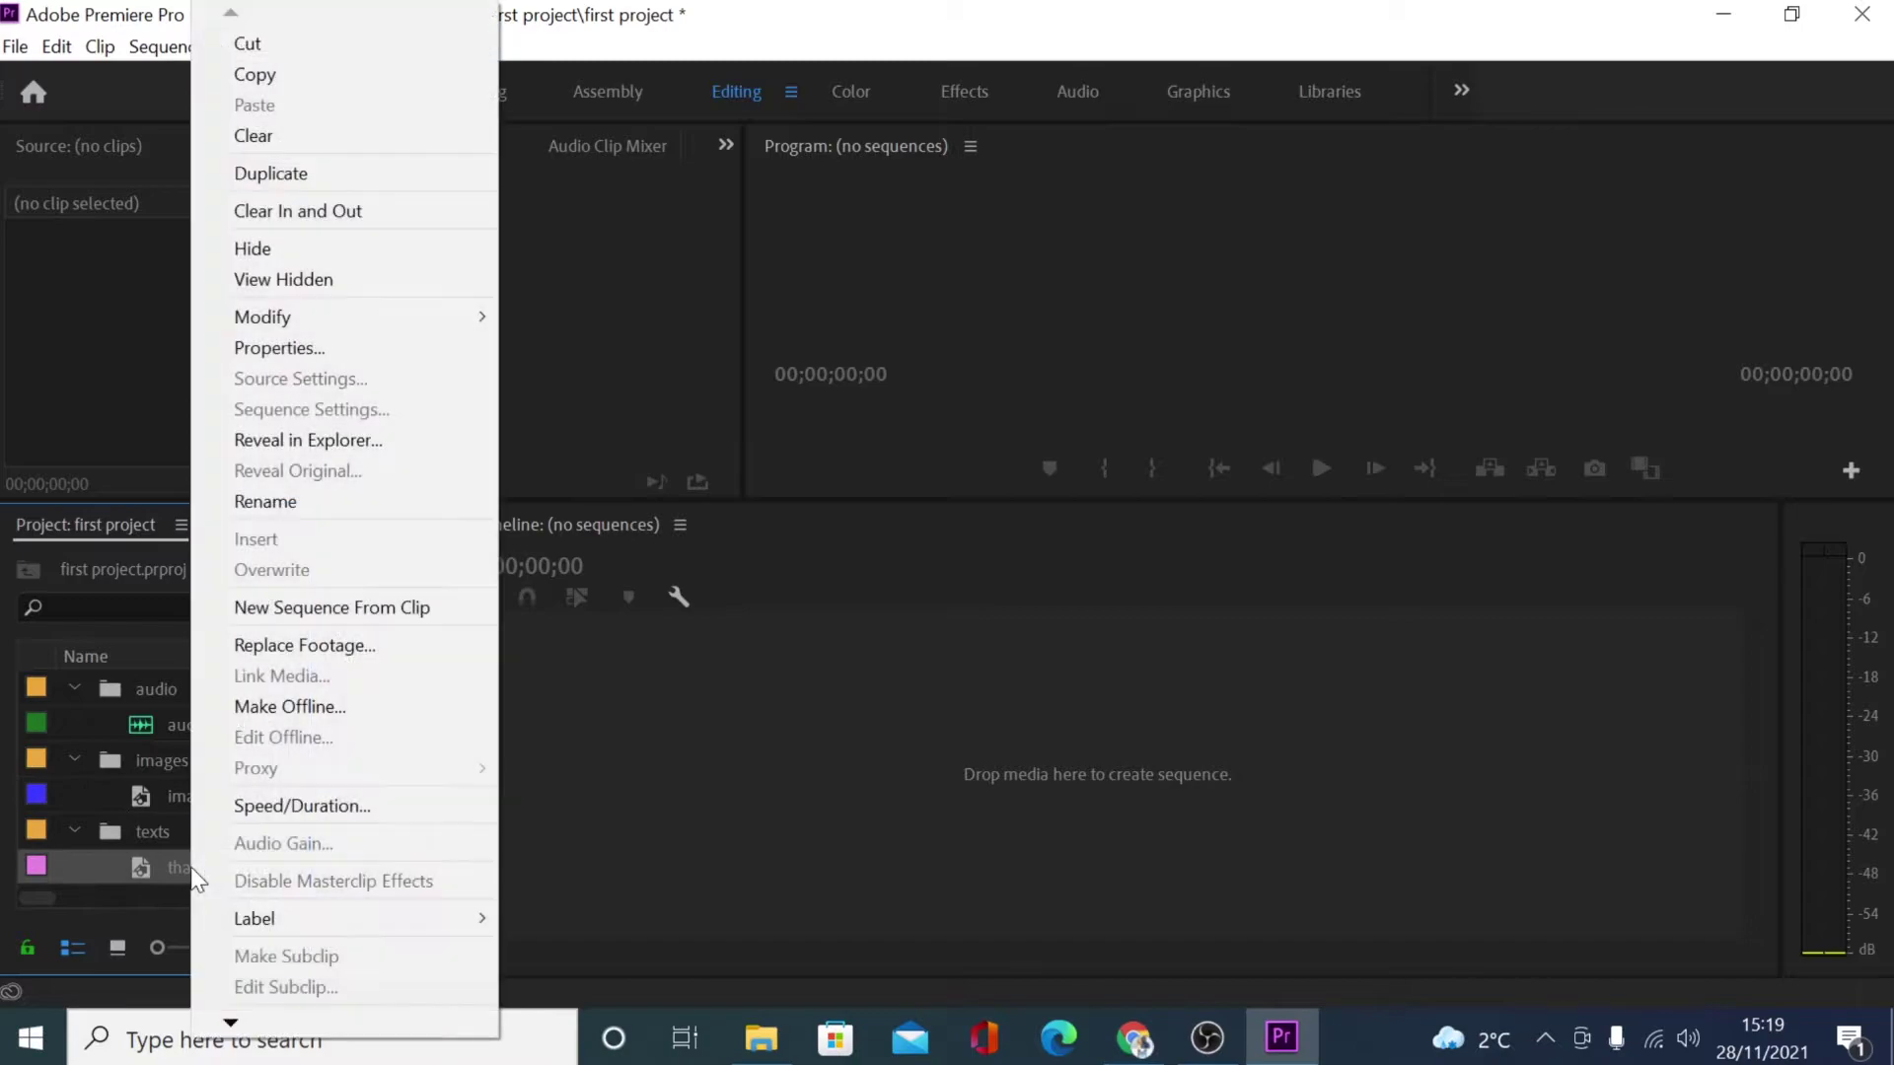
{"action": "mouse_move", "coordinate": [405, 921]}
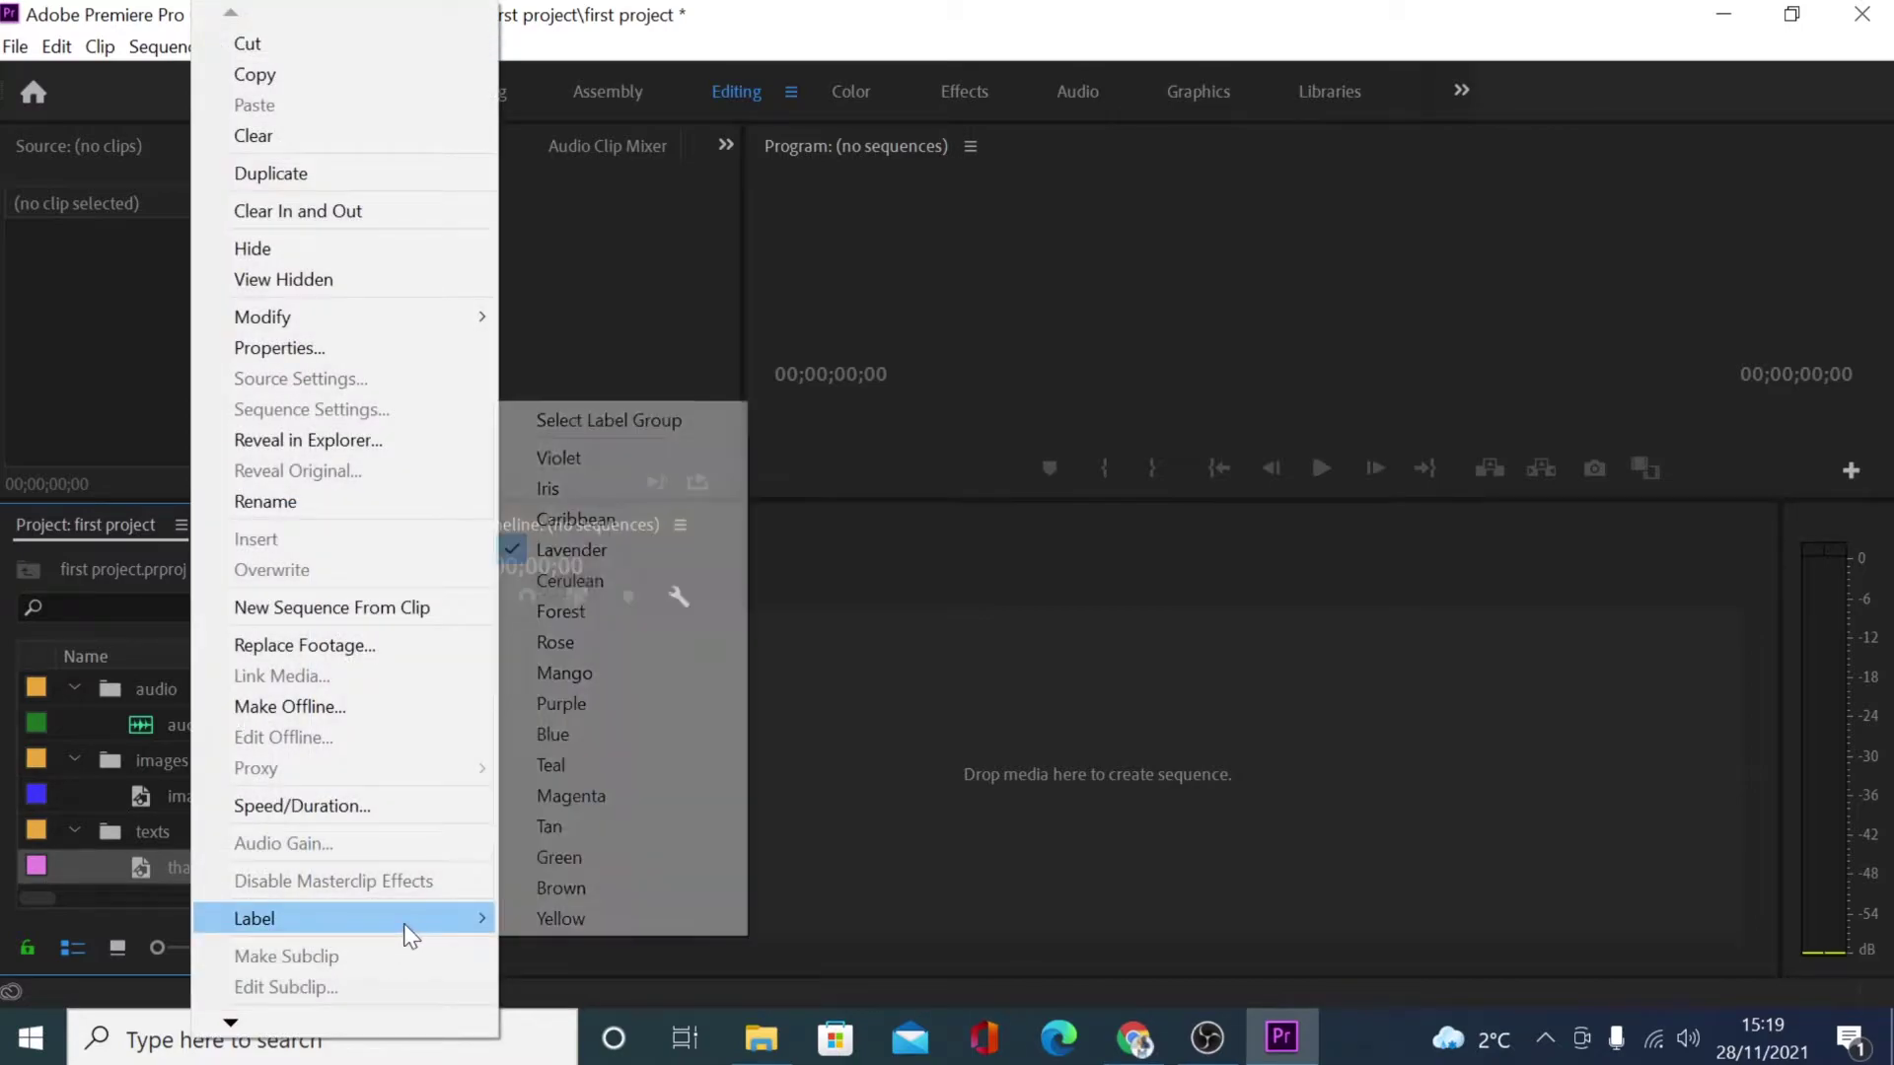
{"action": "left_click", "coordinate": [607, 704]}
{"action": "left_click", "coordinate": [613, 712]}
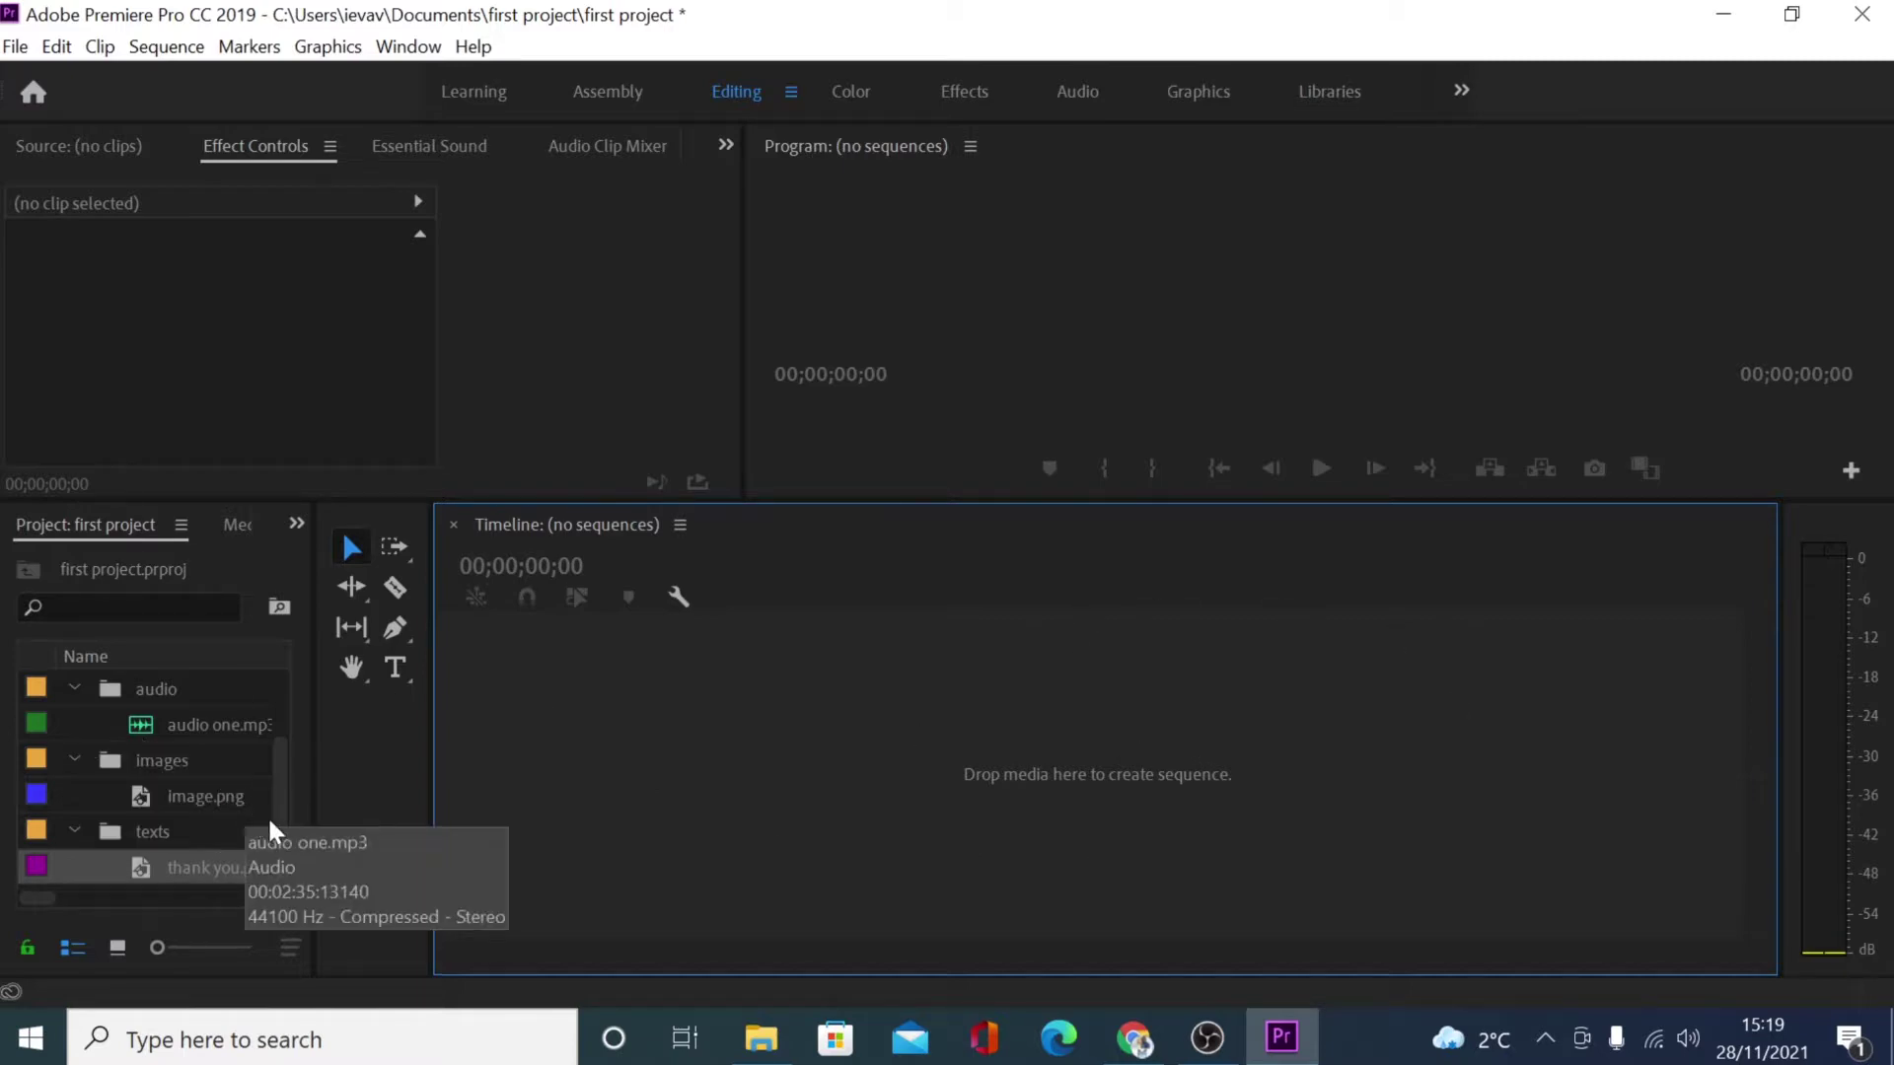
Step: Create a sequence by placing video one.mp4 from the a roll bin on the empty timeline
{"action": "left_click_drag", "start_coordinate": [283, 830], "coordinate": [286, 725]}
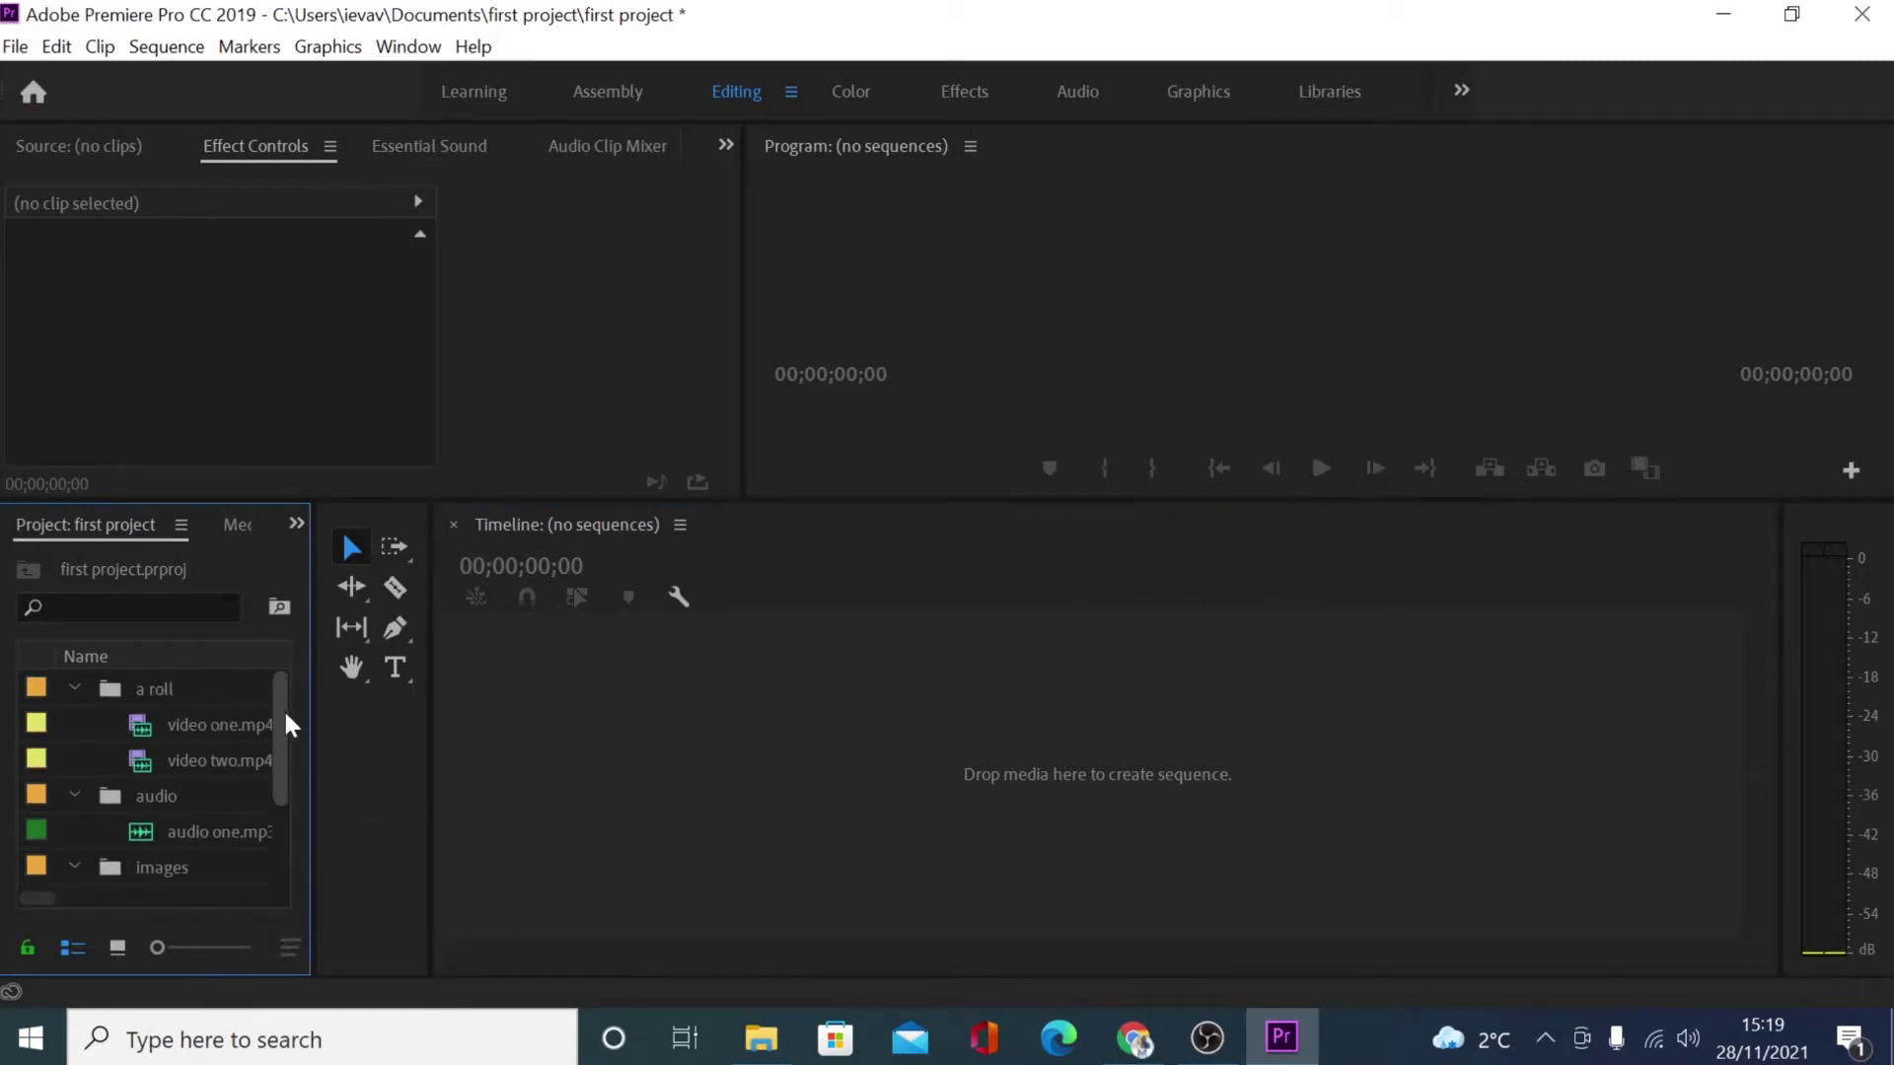
{"action": "left_click", "coordinate": [200, 737]}
{"action": "left_click_drag", "start_coordinate": [164, 727], "coordinate": [1154, 795]}
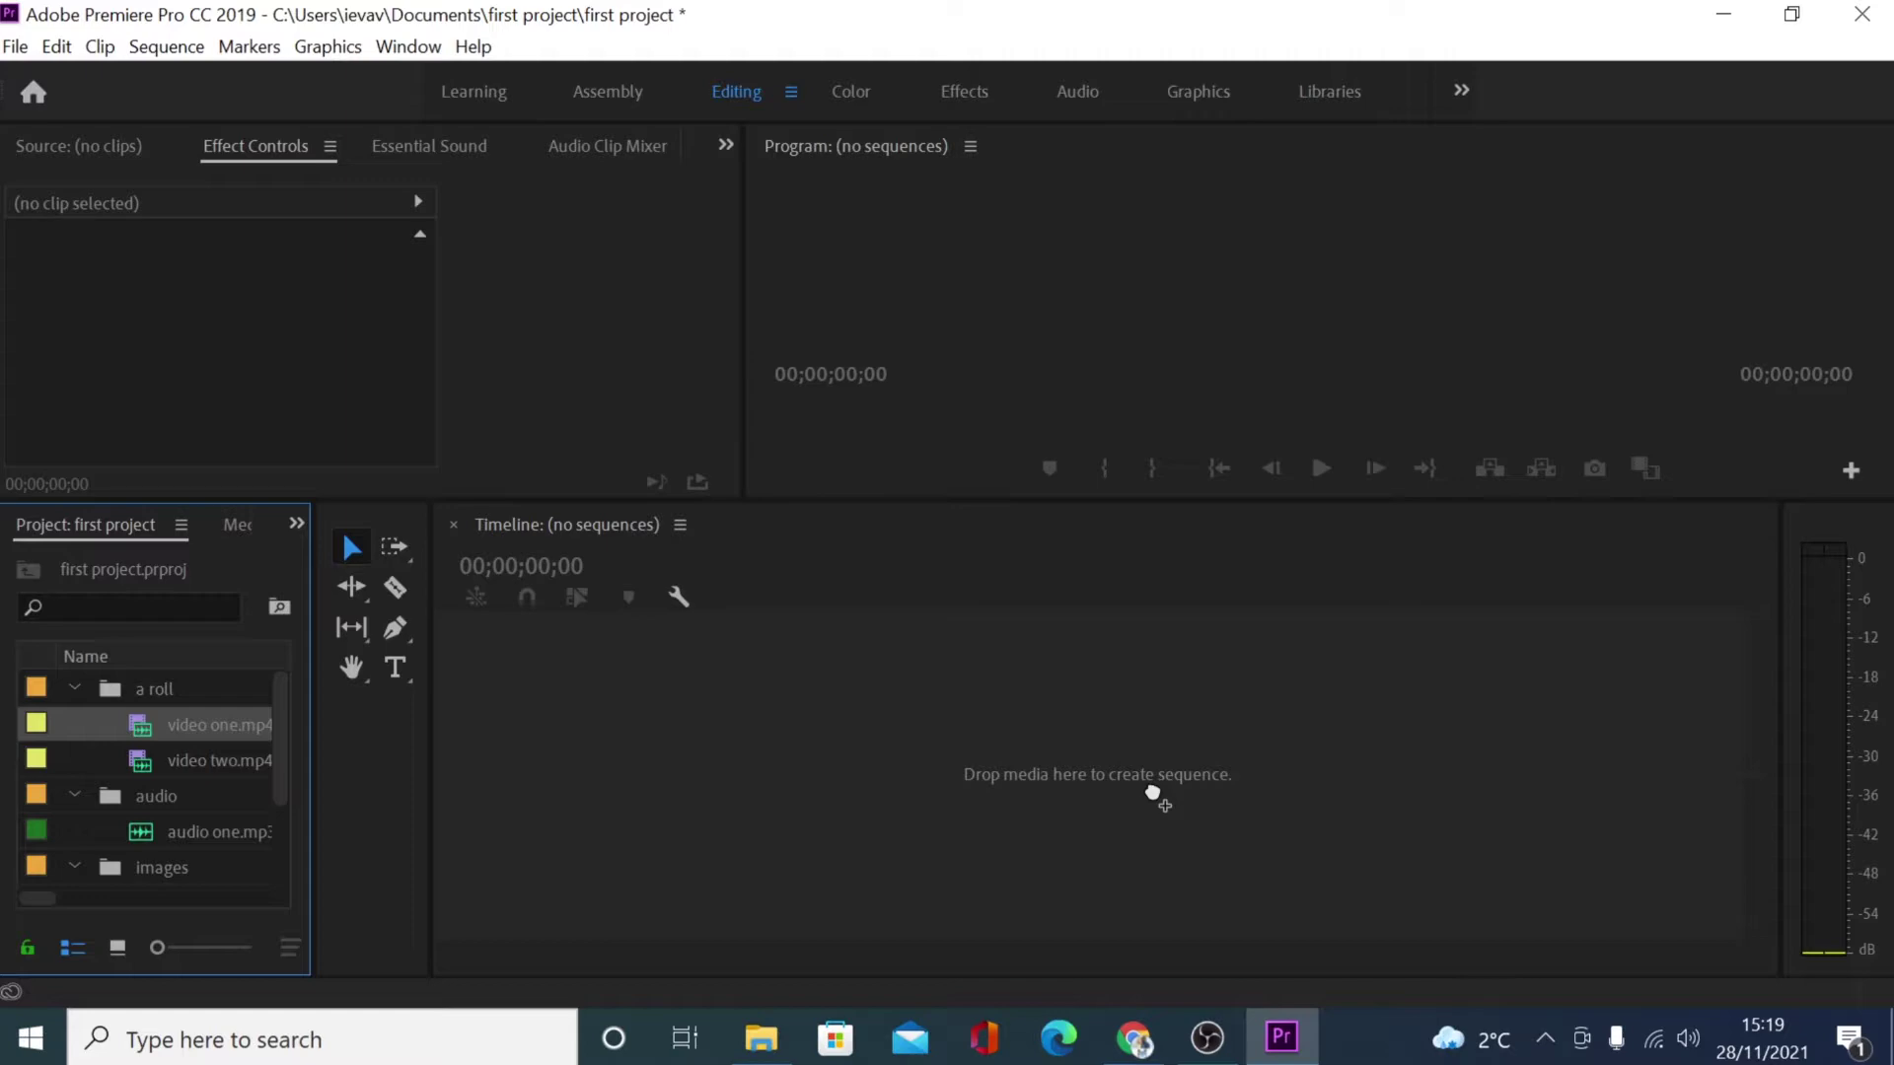
{"action": "left_click_drag", "start_coordinate": [1153, 795], "coordinate": [1156, 793]}
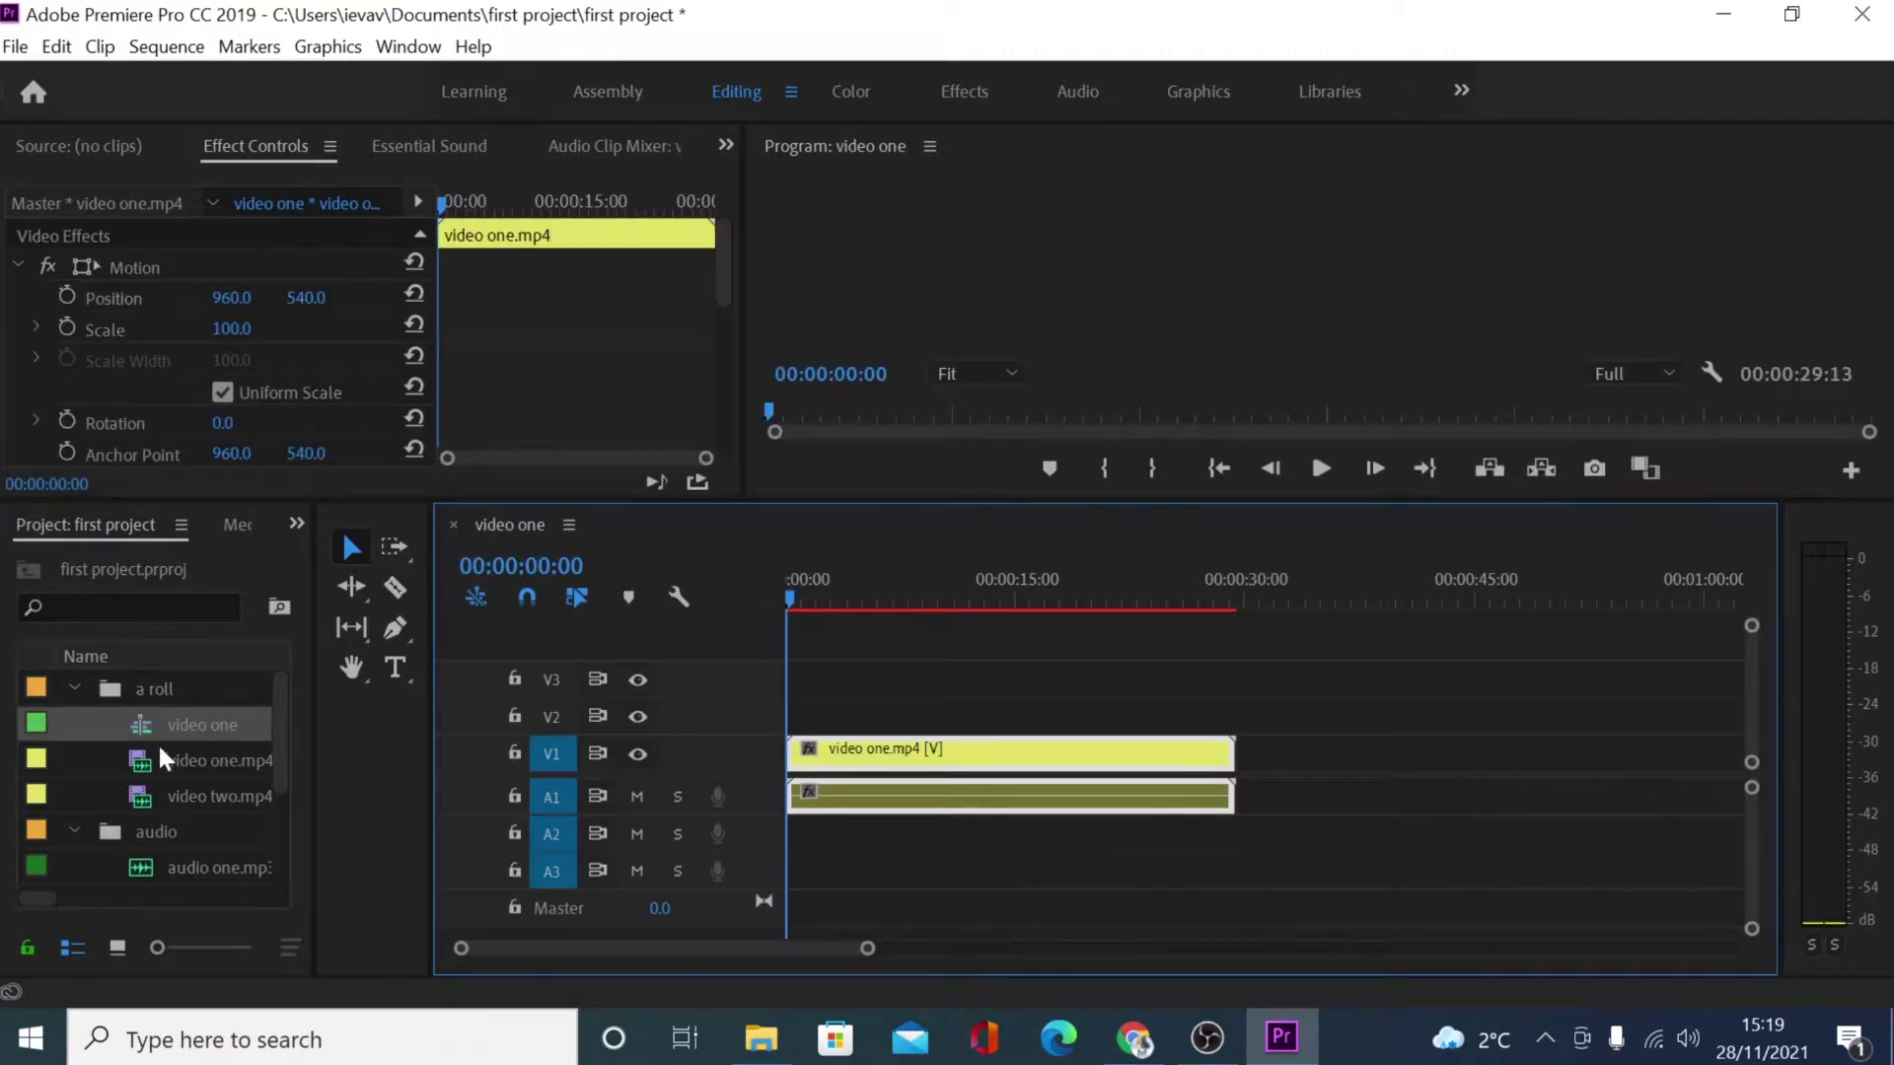
{"action": "right_click", "coordinate": [193, 721]}
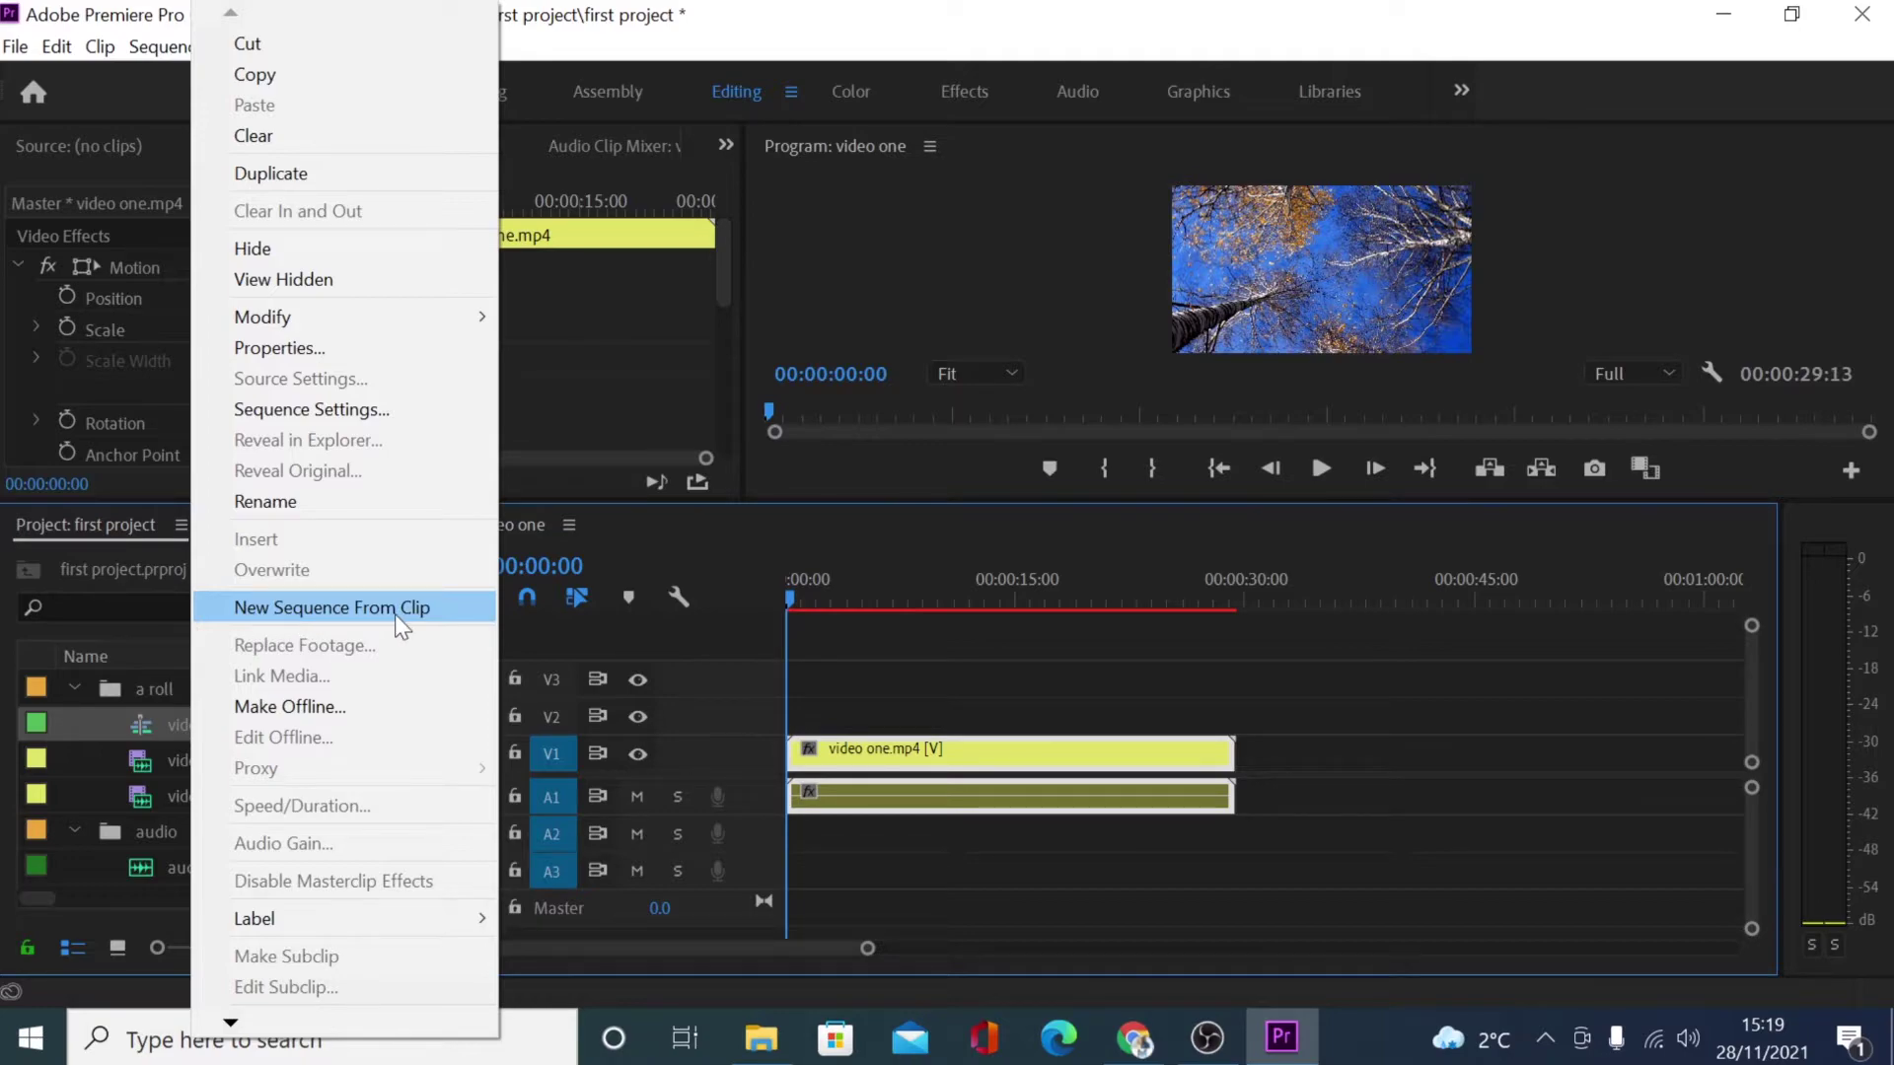
{"action": "left_click", "coordinate": [1556, 817]}
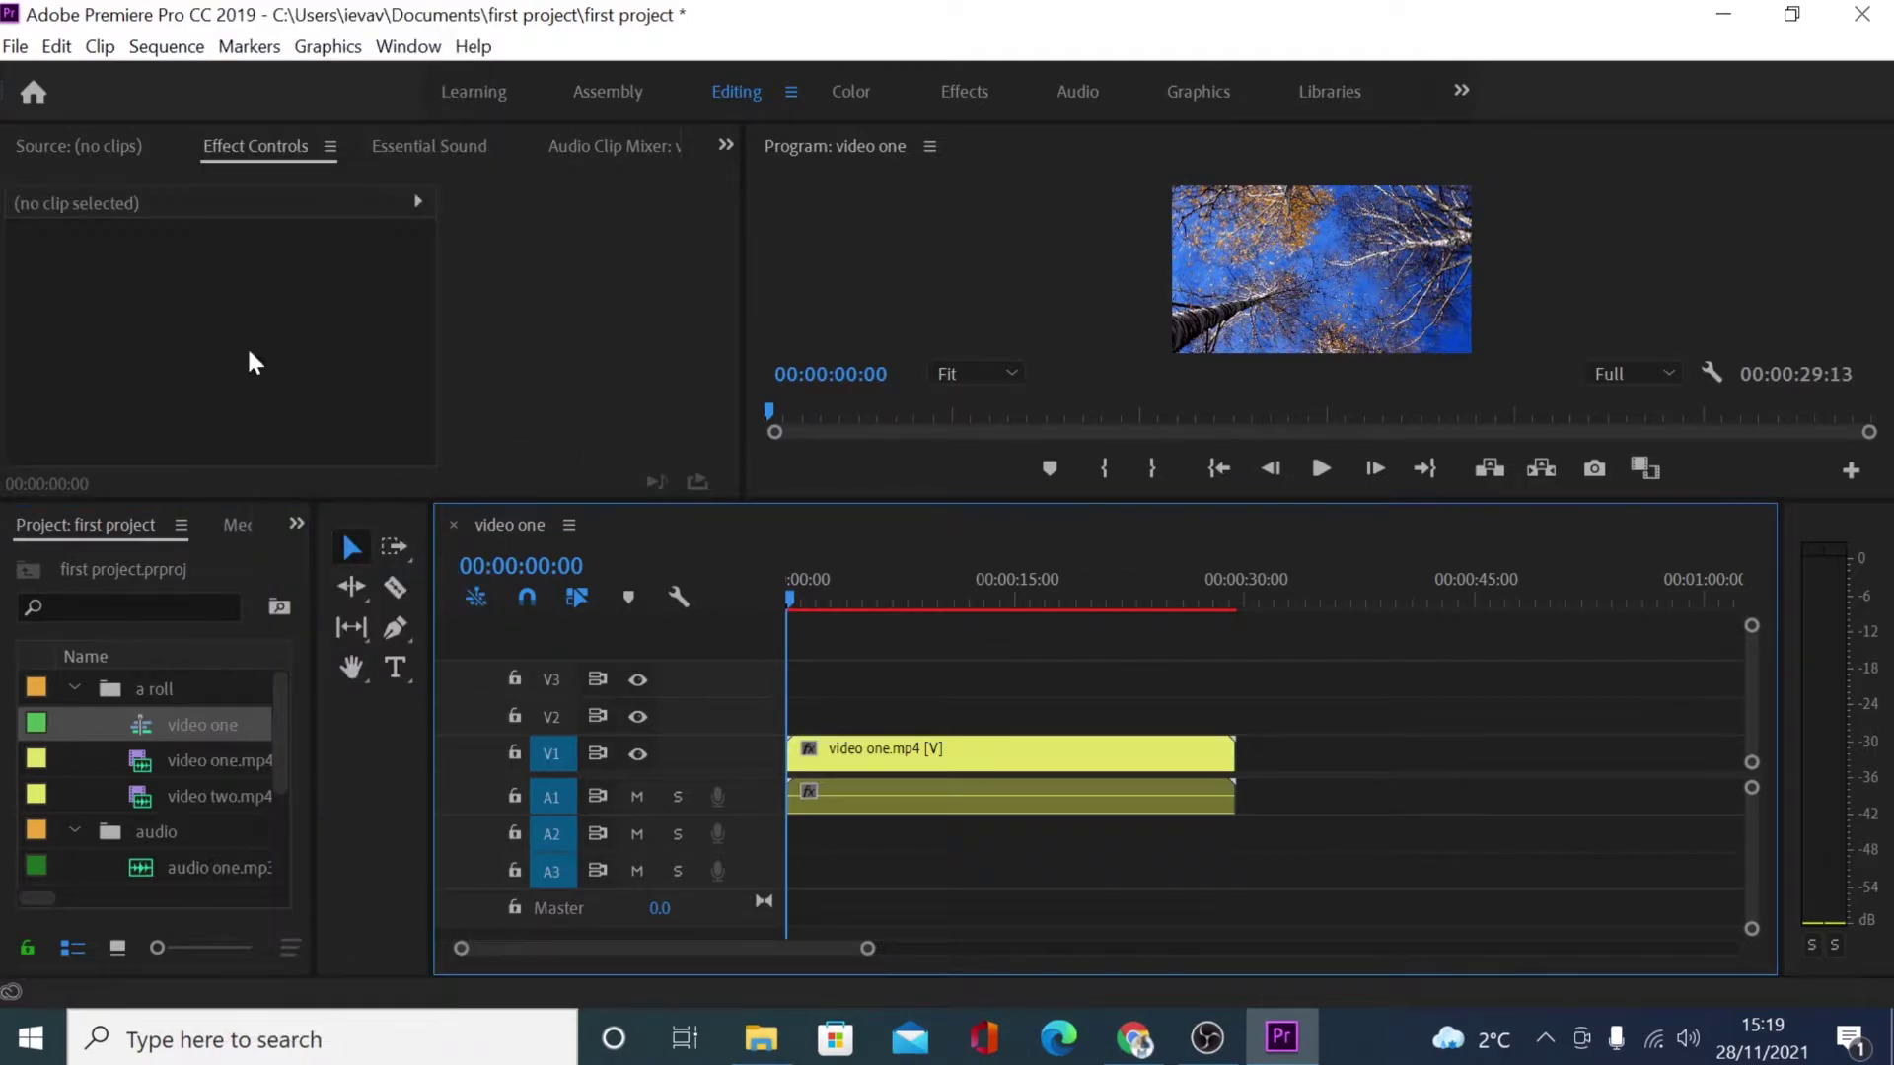
Step: Review the frame size and timebase in the video one sequence's settings and close them without changing anything
{"action": "left_click", "coordinate": [185, 49]}
{"action": "left_click", "coordinate": [195, 77]}
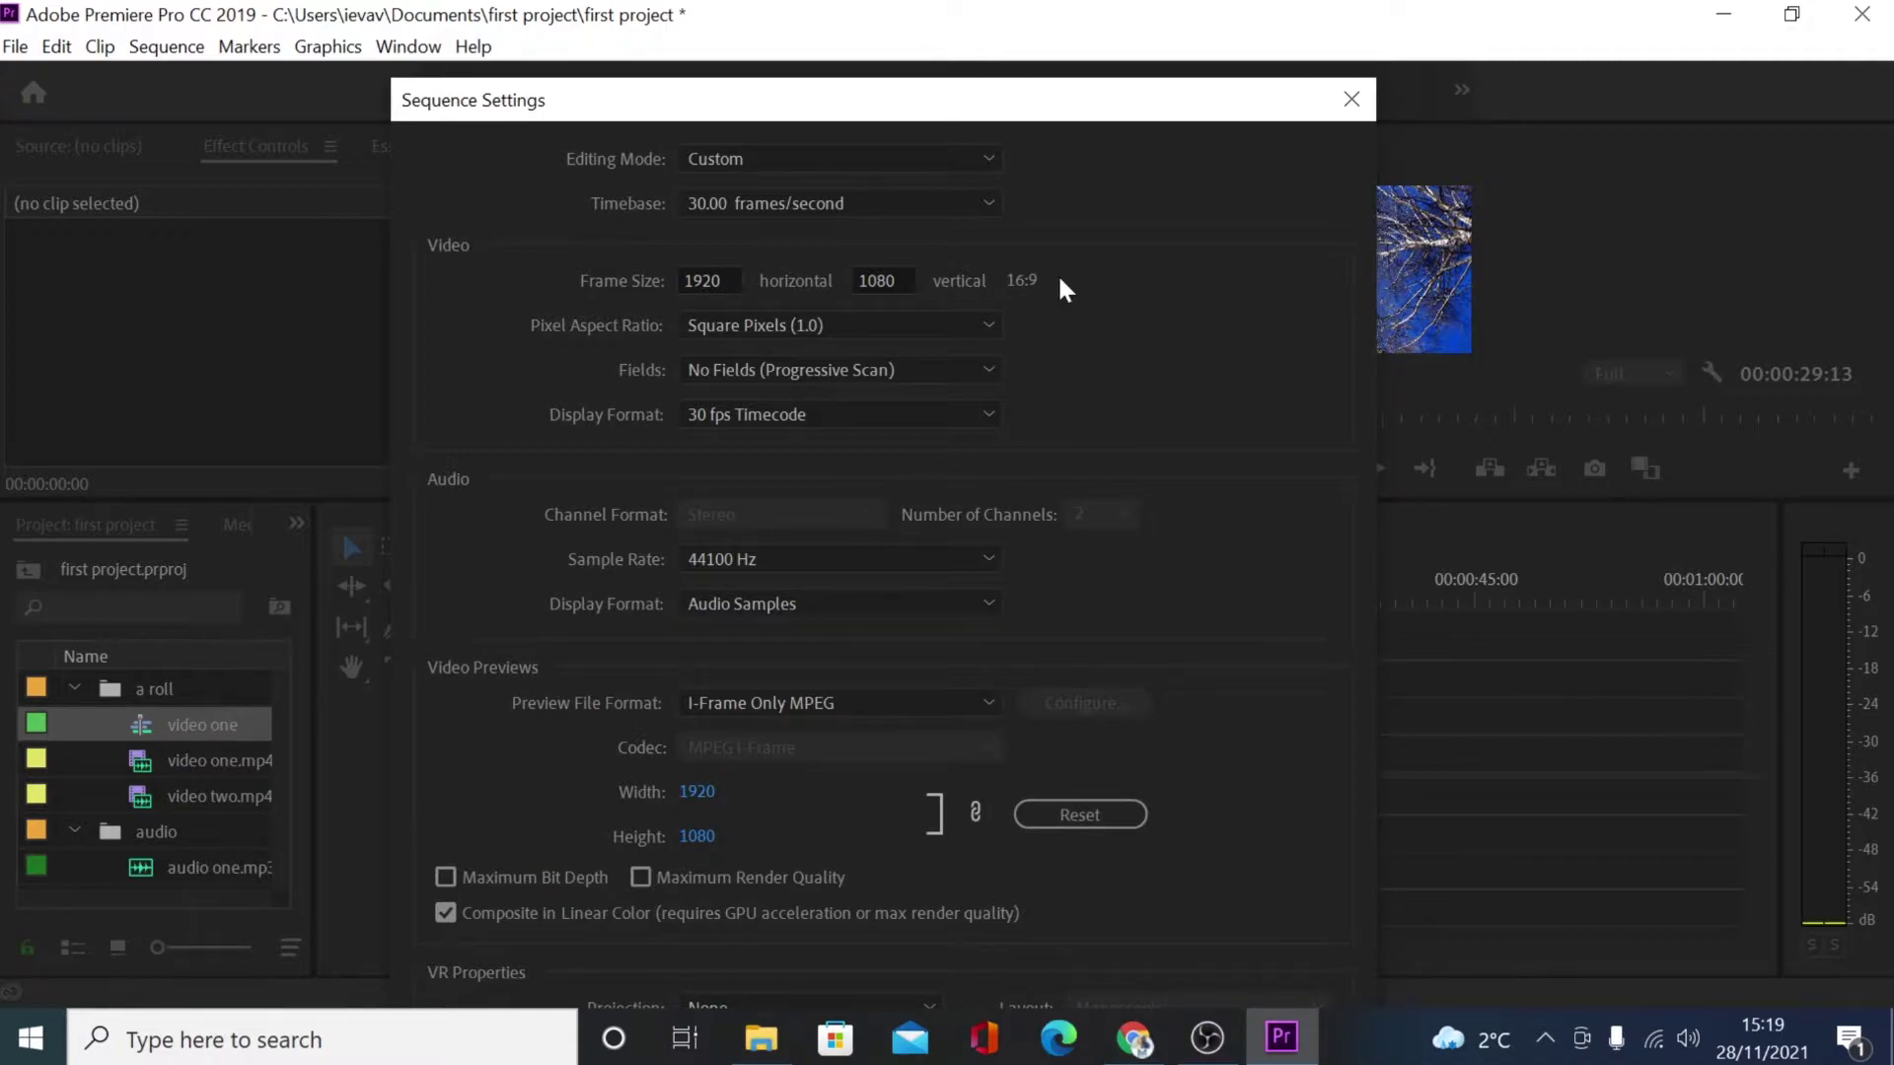
{"action": "key", "text": "Return"}
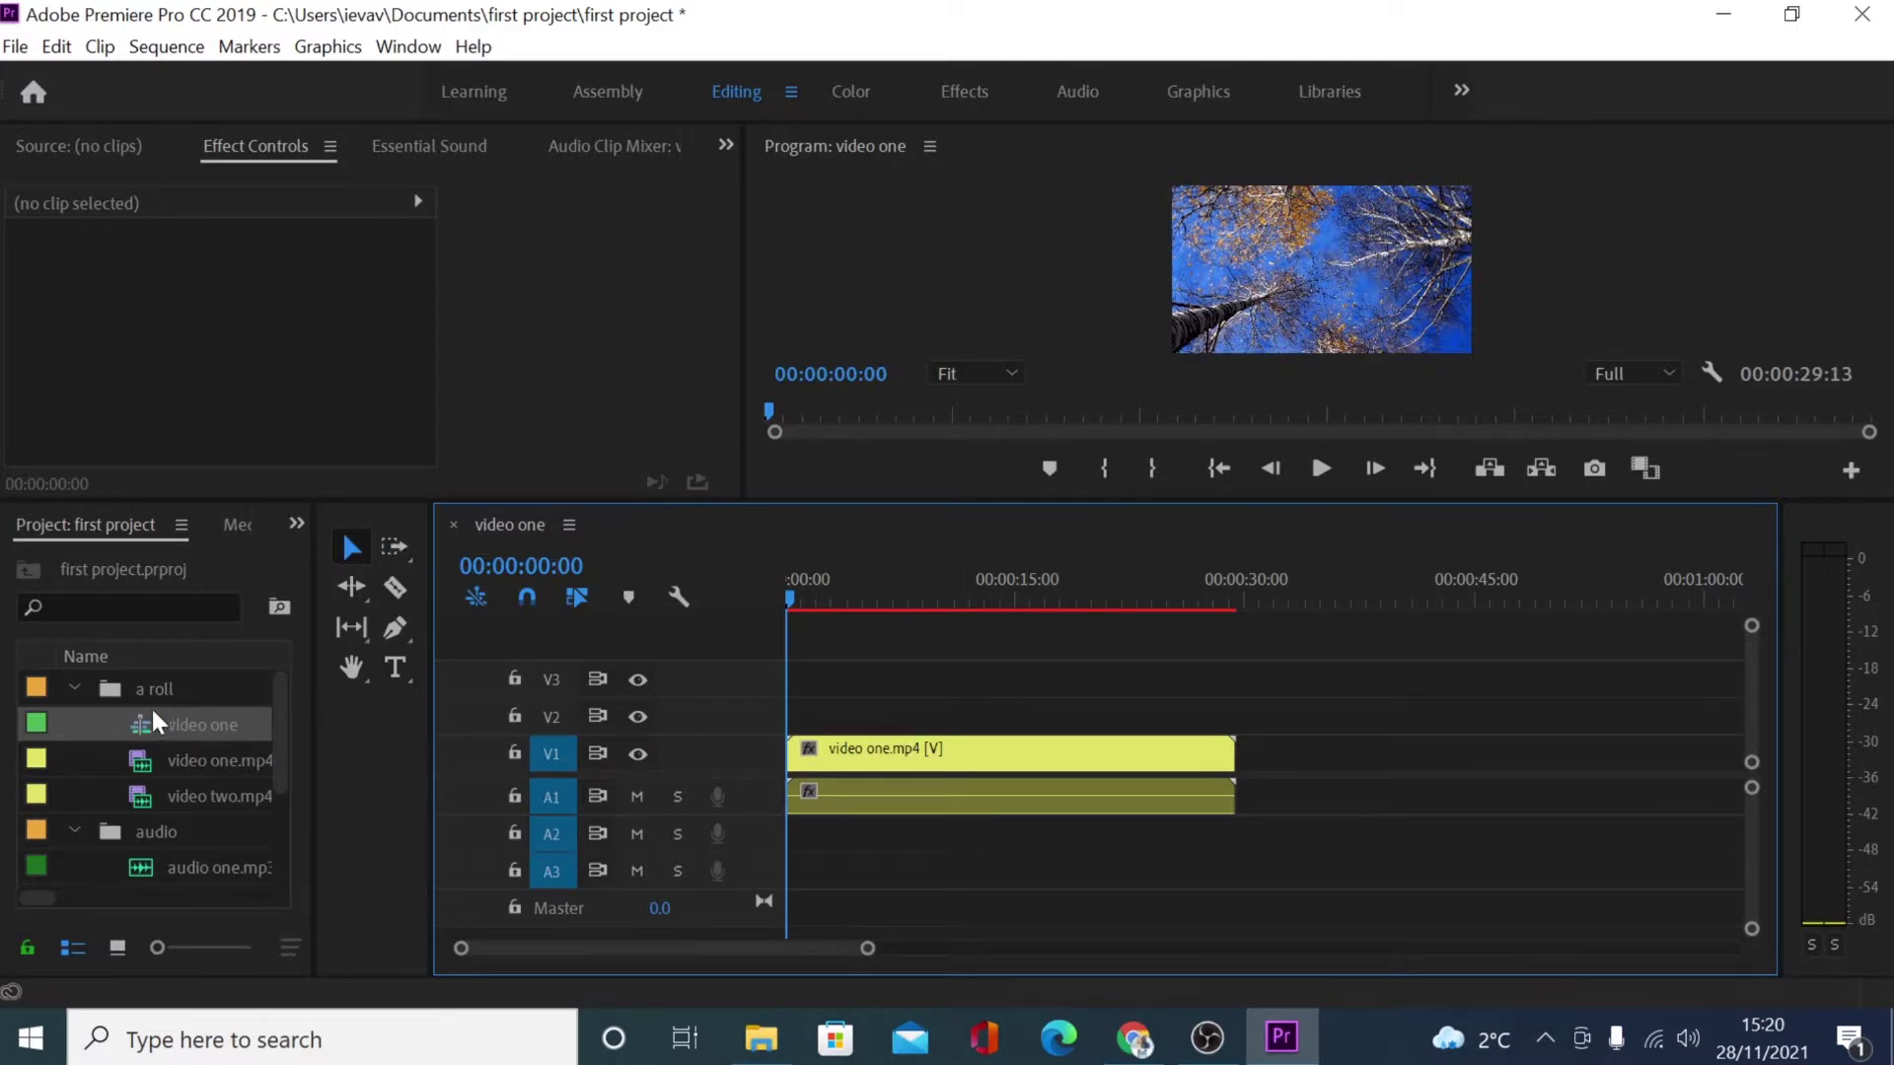
Step: Rename the video one sequence in the a roll bin as "video one sequnce"
{"action": "right_click", "coordinate": [174, 725]}
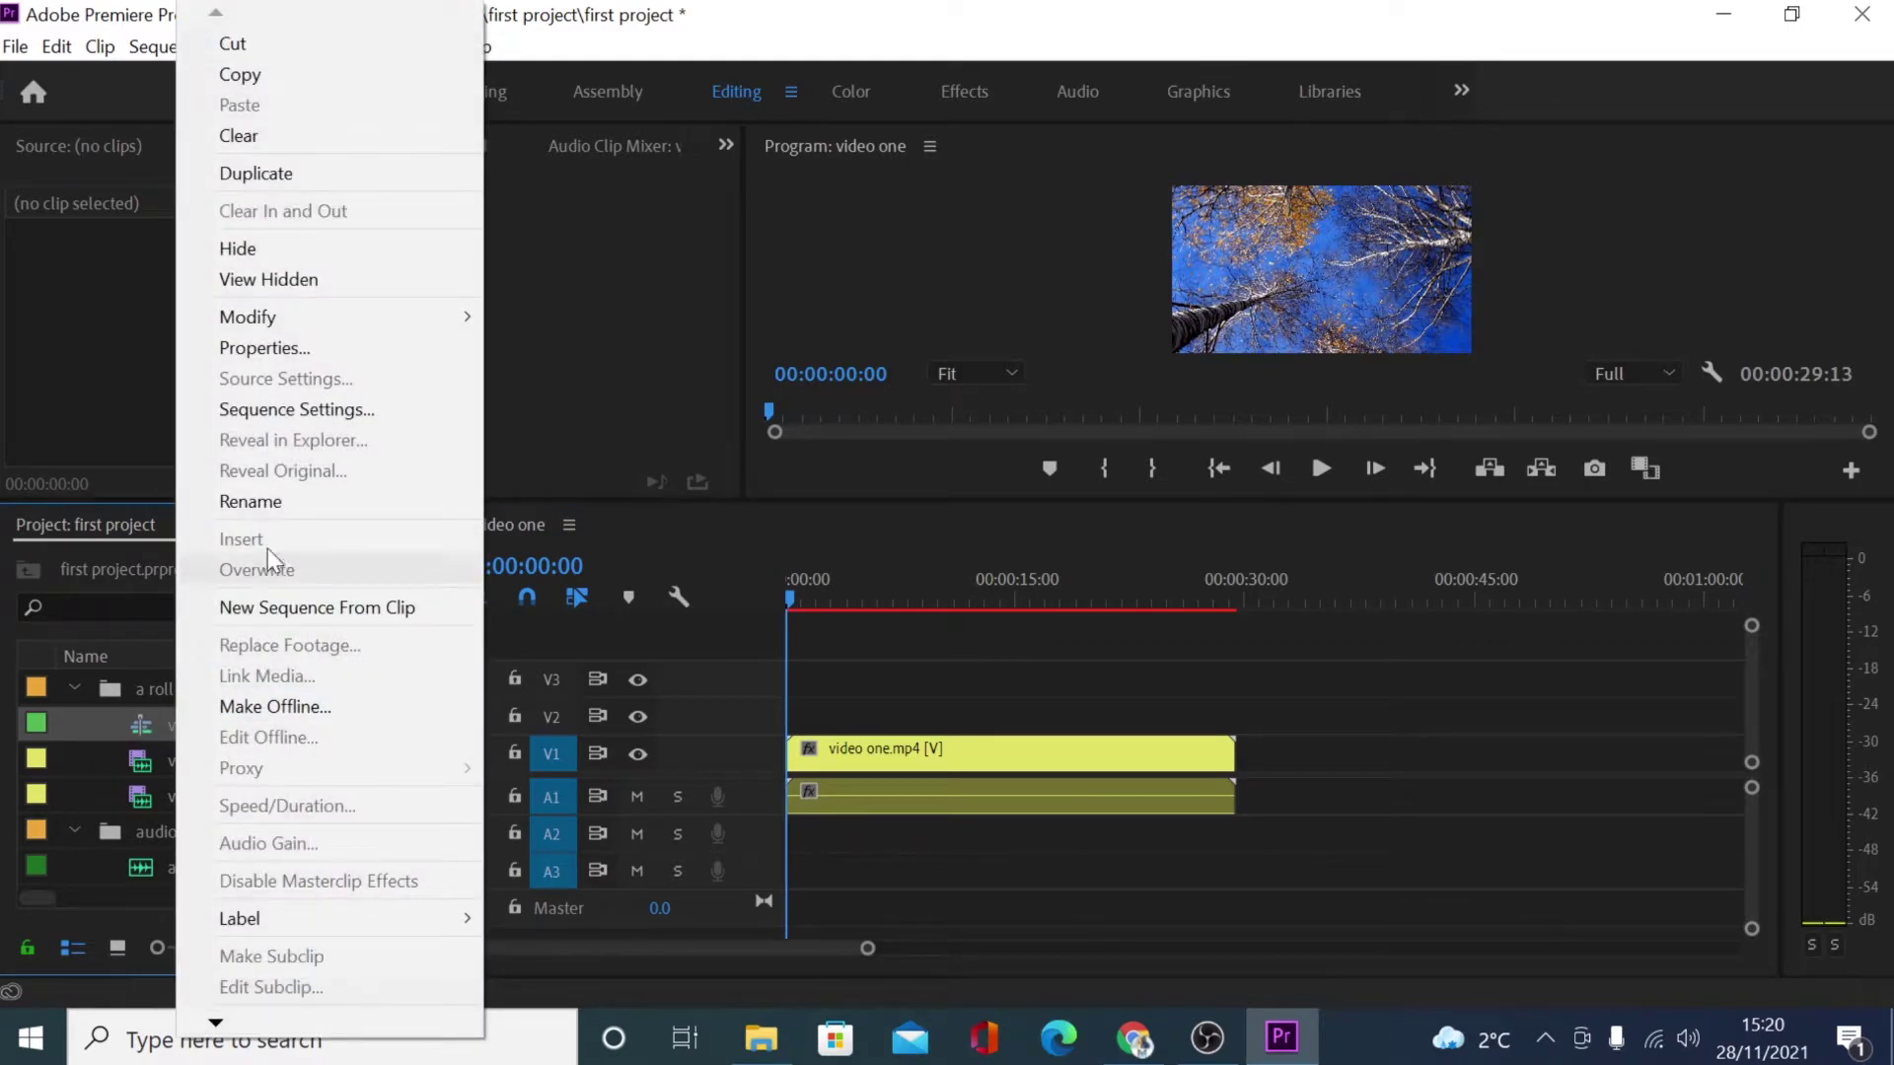
{"action": "left_click", "coordinate": [272, 500]}
{"action": "type", "text": "v"}
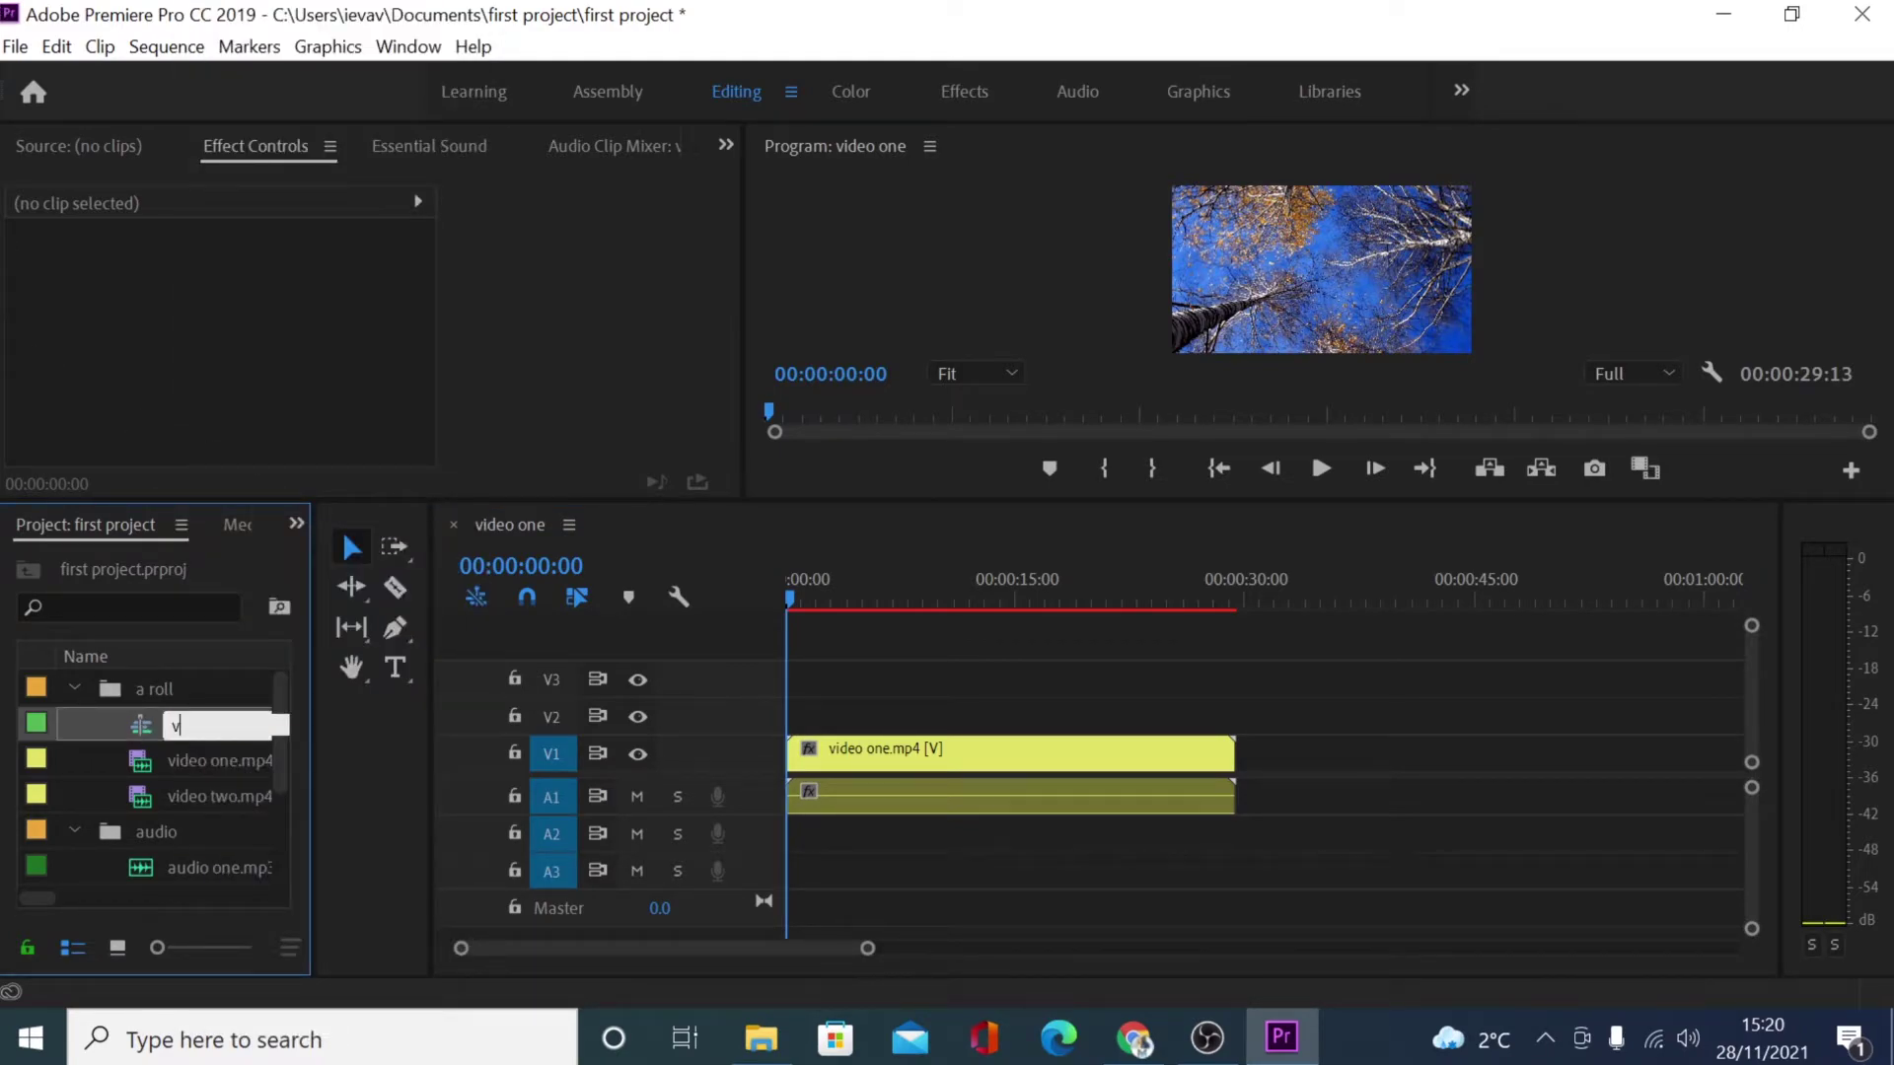
{"action": "type", "text": "ideo"}
{"action": "type", "text": "sequ"}
{"action": "key", "text": "Tab"}
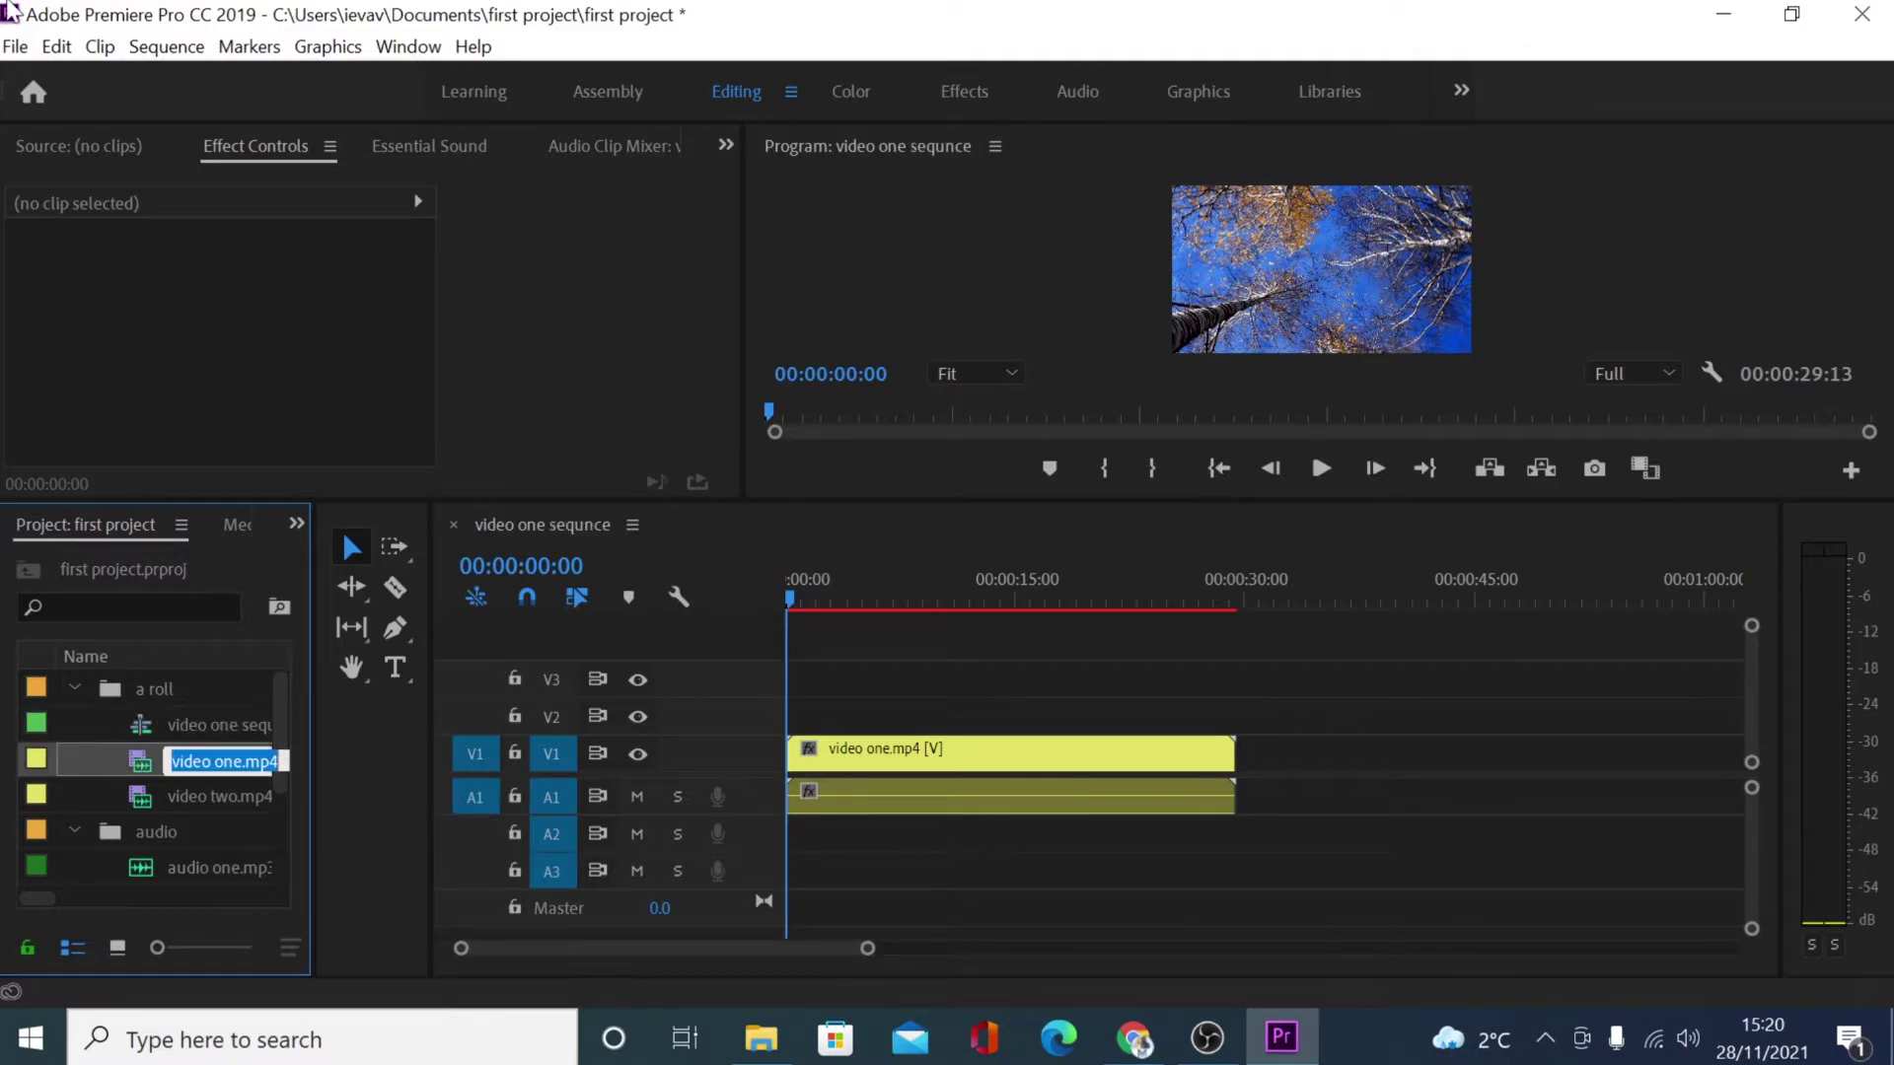
{"action": "left_click", "coordinate": [1694, 827]}
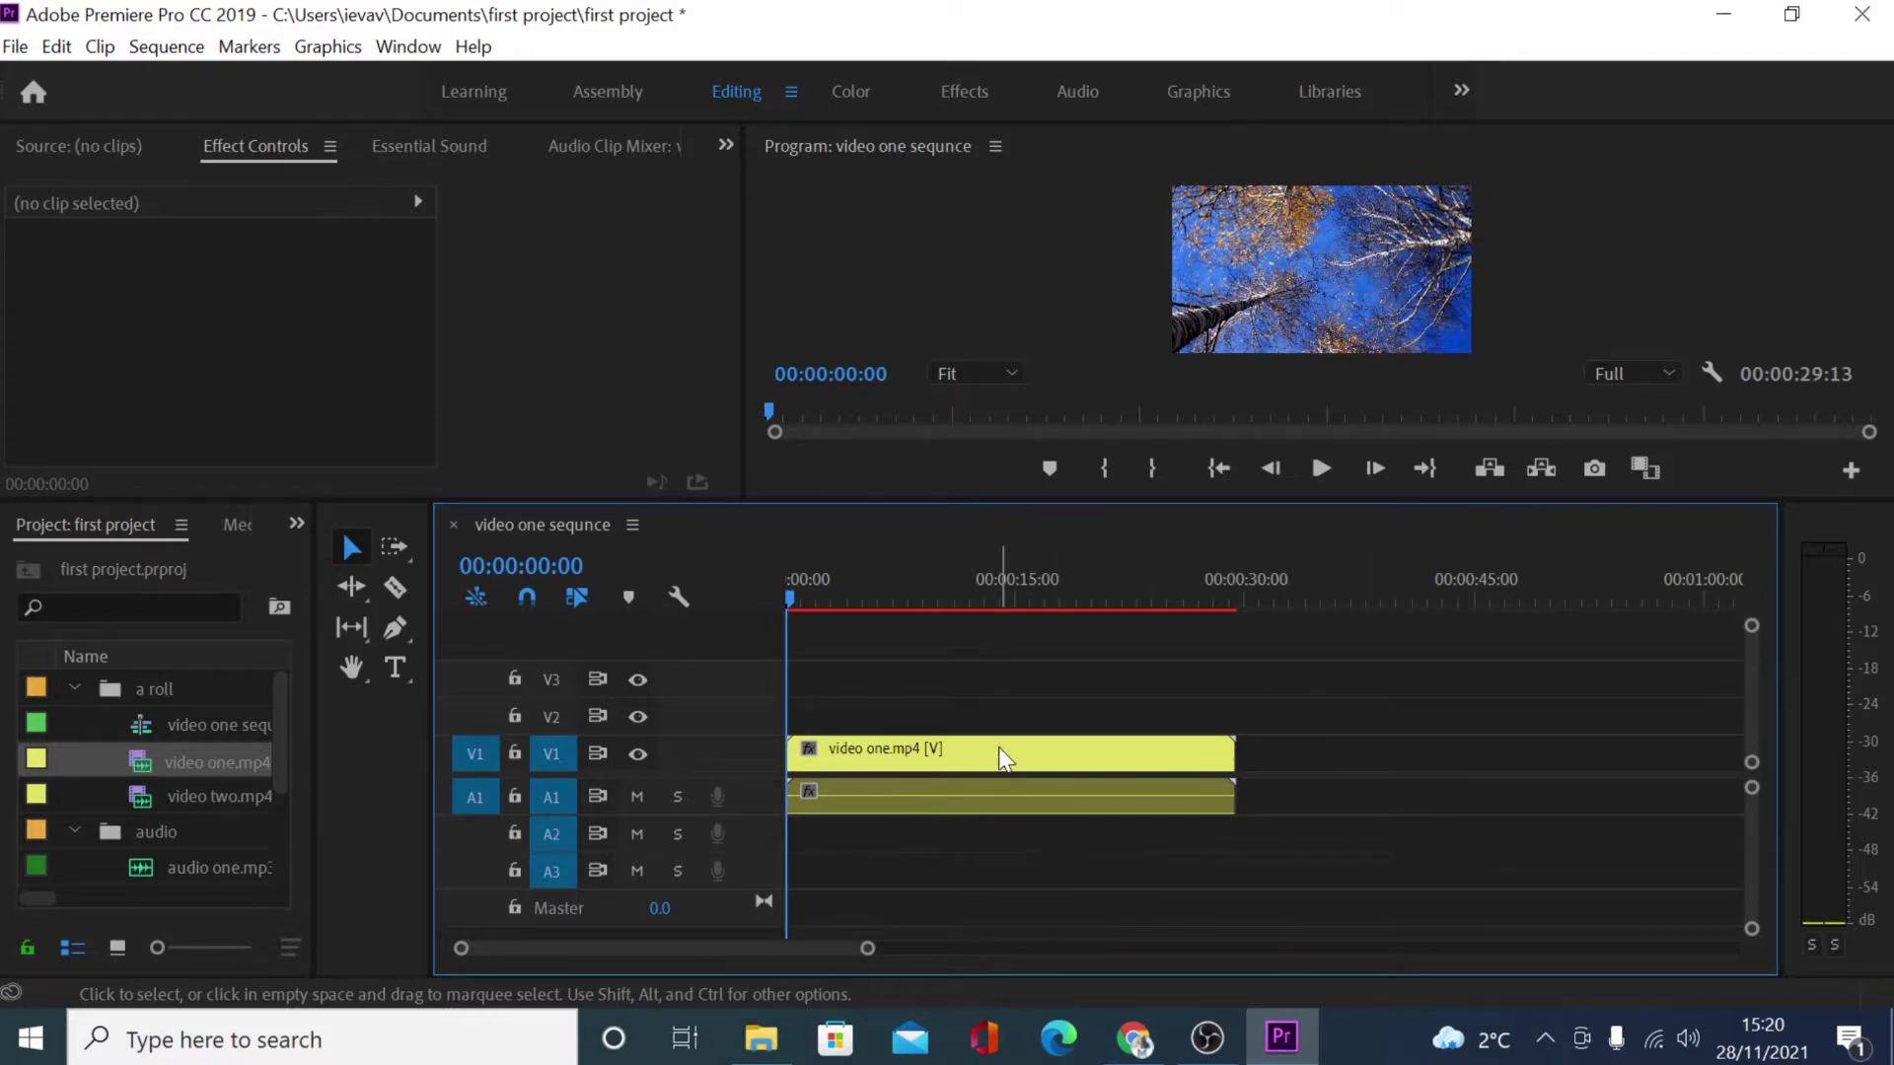
Step: Place video two.mp4 from the a roll bin directly after video one.mp4 on track V1
{"action": "left_click", "coordinate": [962, 750]}
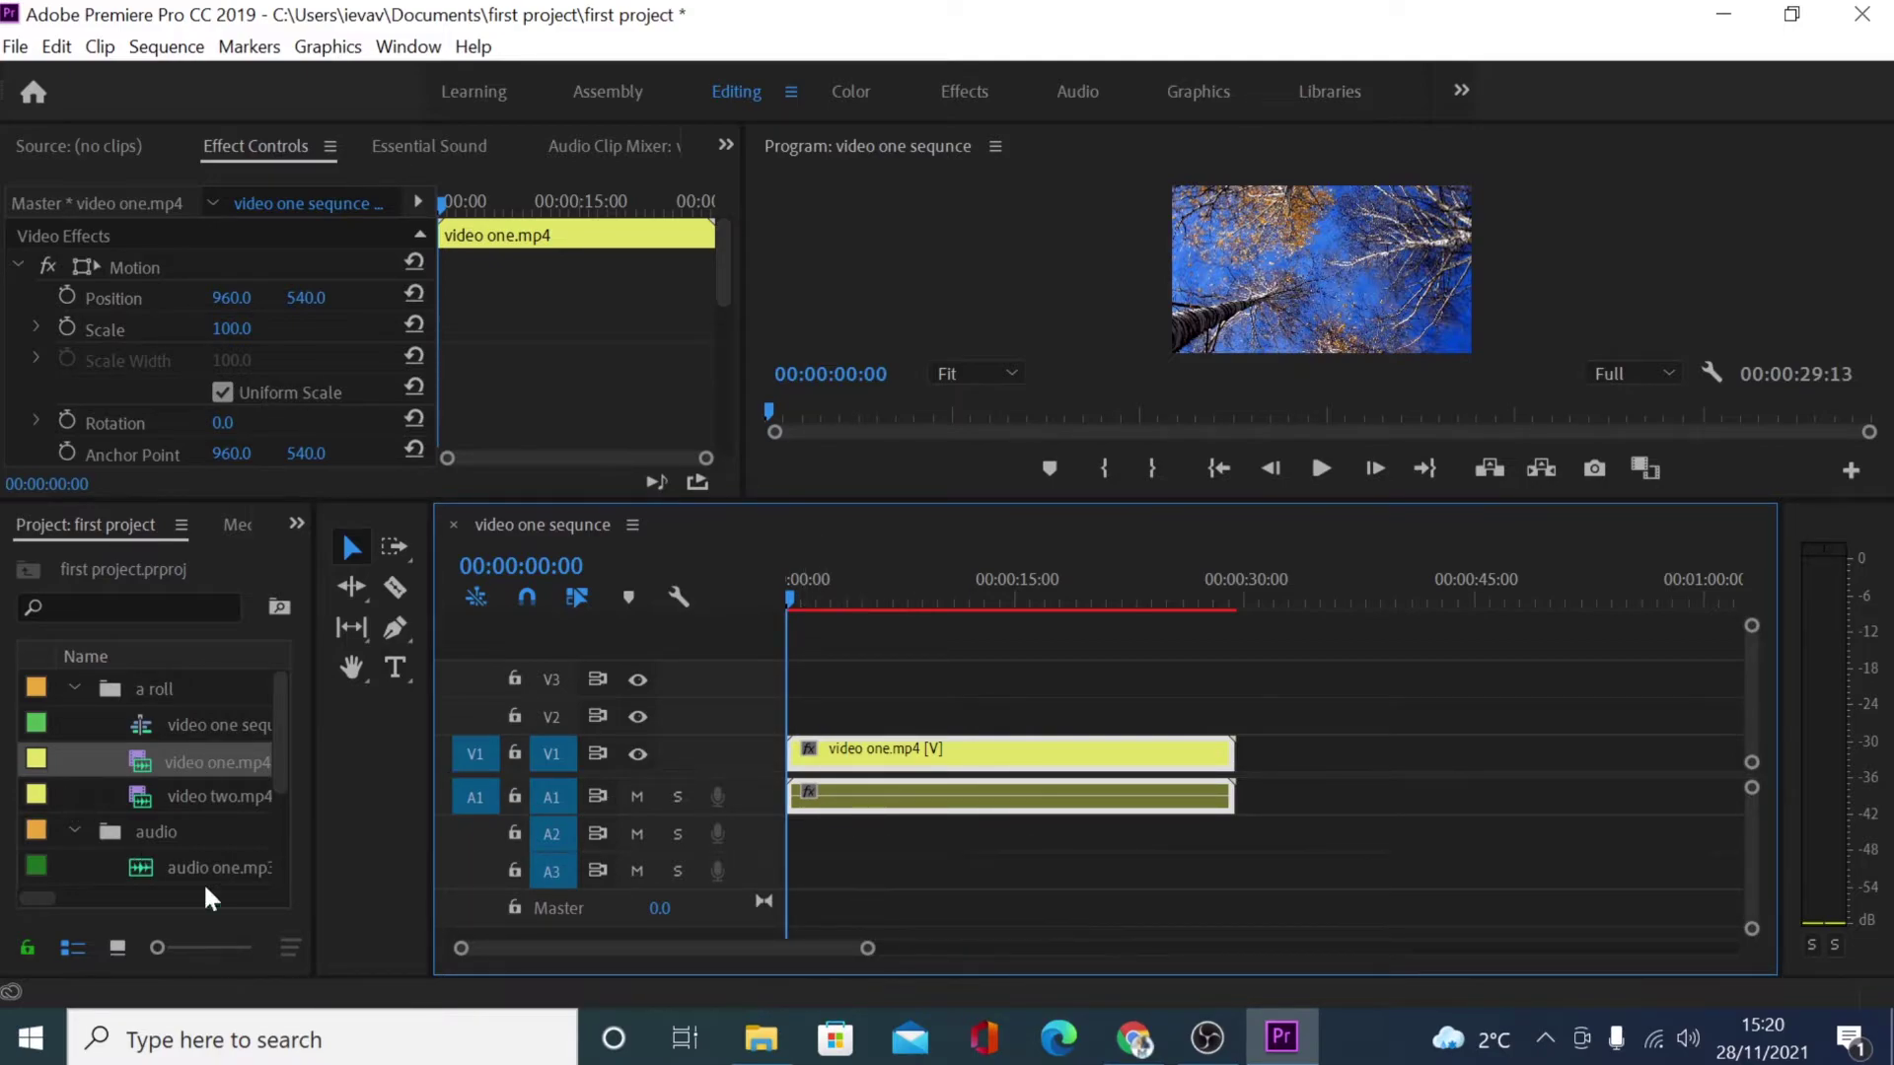
{"action": "left_click", "coordinate": [183, 799]}
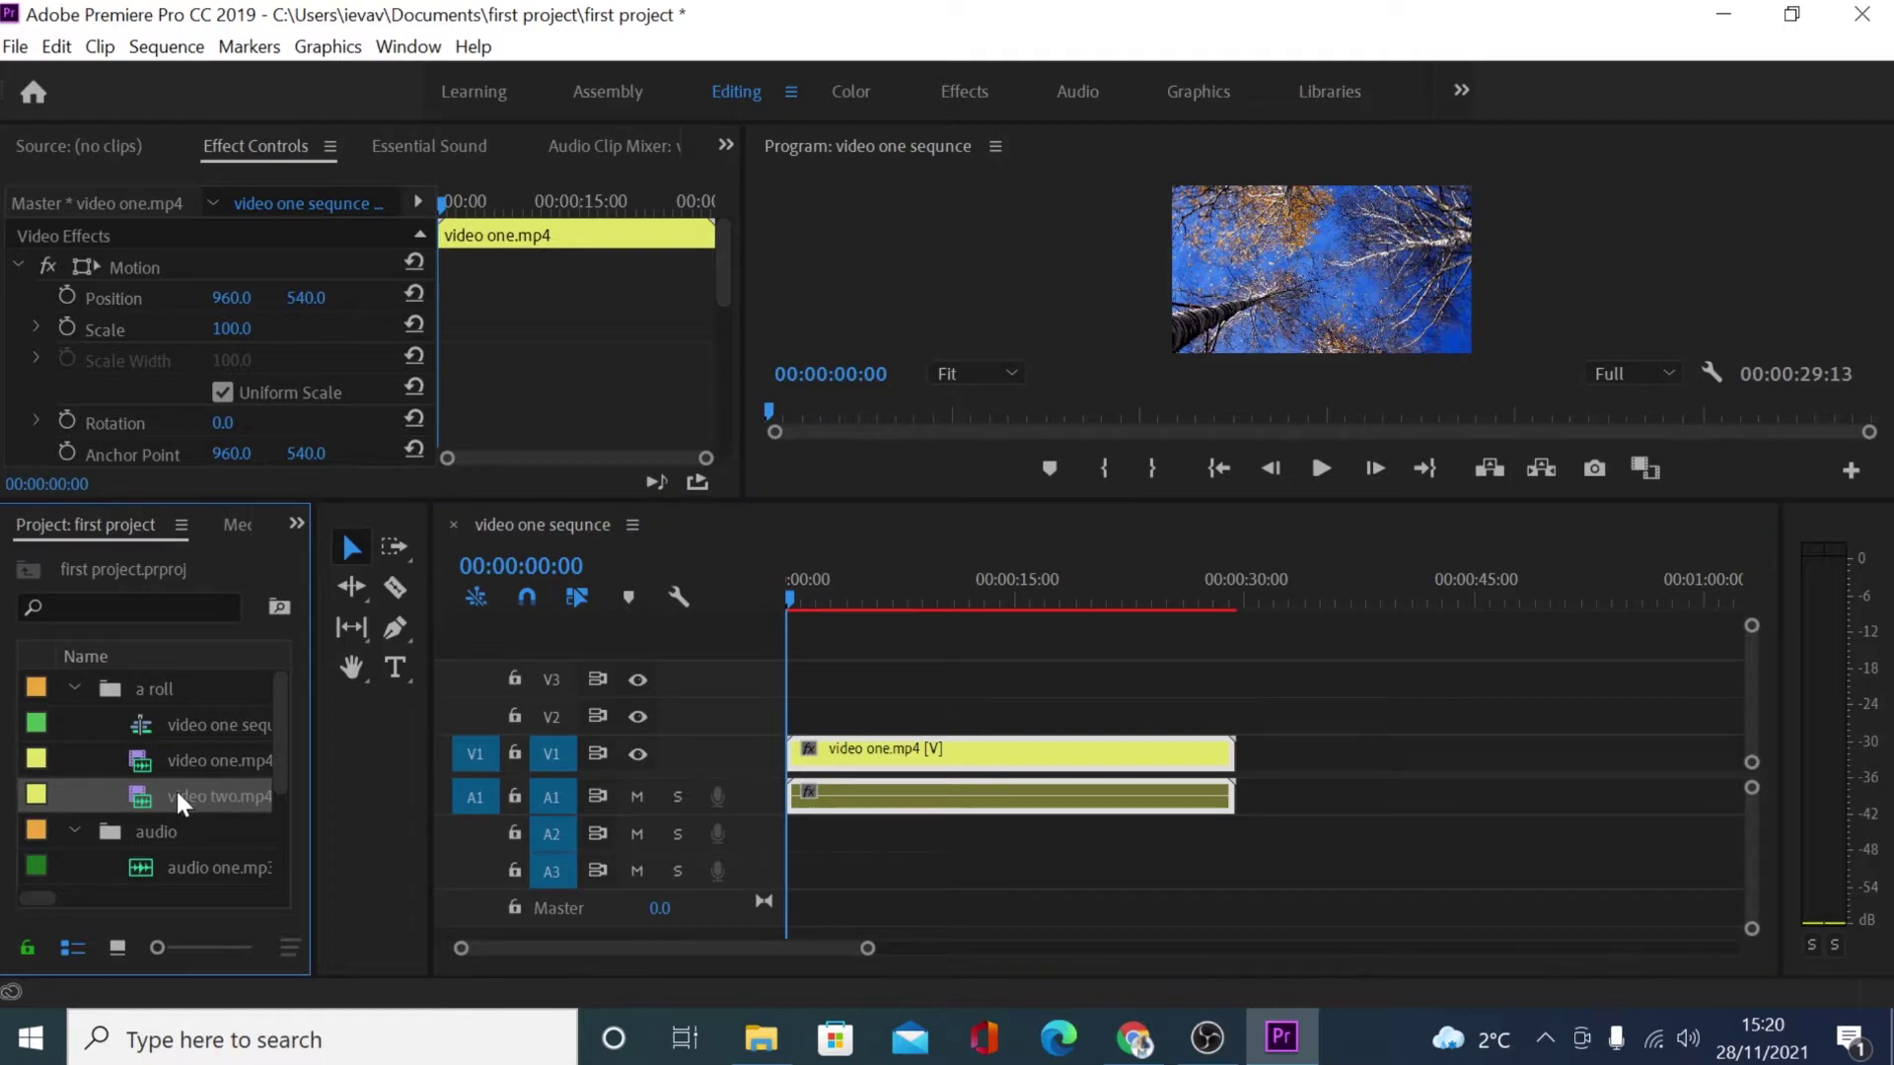
{"action": "left_click_drag", "start_coordinate": [175, 789], "coordinate": [1247, 799]}
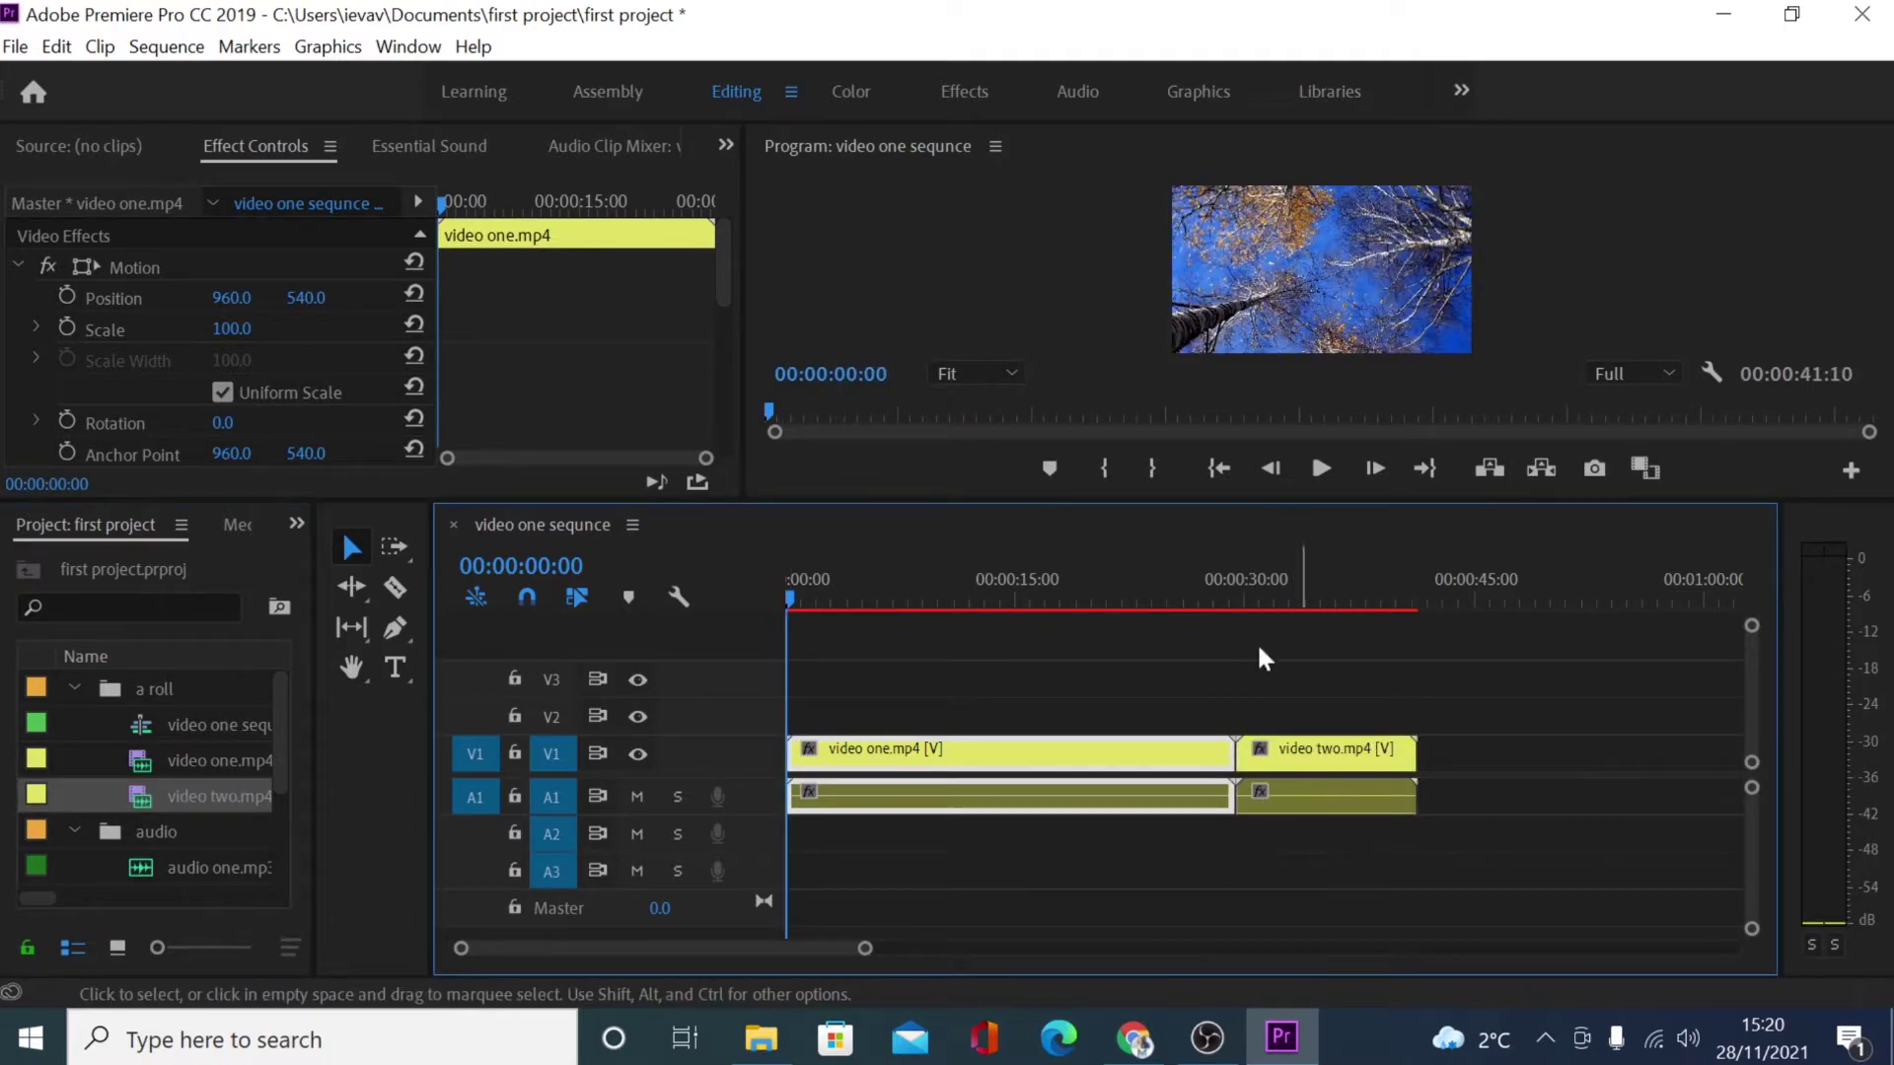
Step: Widen the project area so the file names fit, and enlarge the video track height in the timeline
{"action": "mouse_move", "coordinate": [423, 703]}
{"action": "left_mouse_down"}
{"action": "mouse_move", "coordinate": [732, 702]}
{"action": "mouse_move", "coordinate": [228, 691]}
{"action": "mouse_move", "coordinate": [403, 694]}
{"action": "left_mouse_up"}
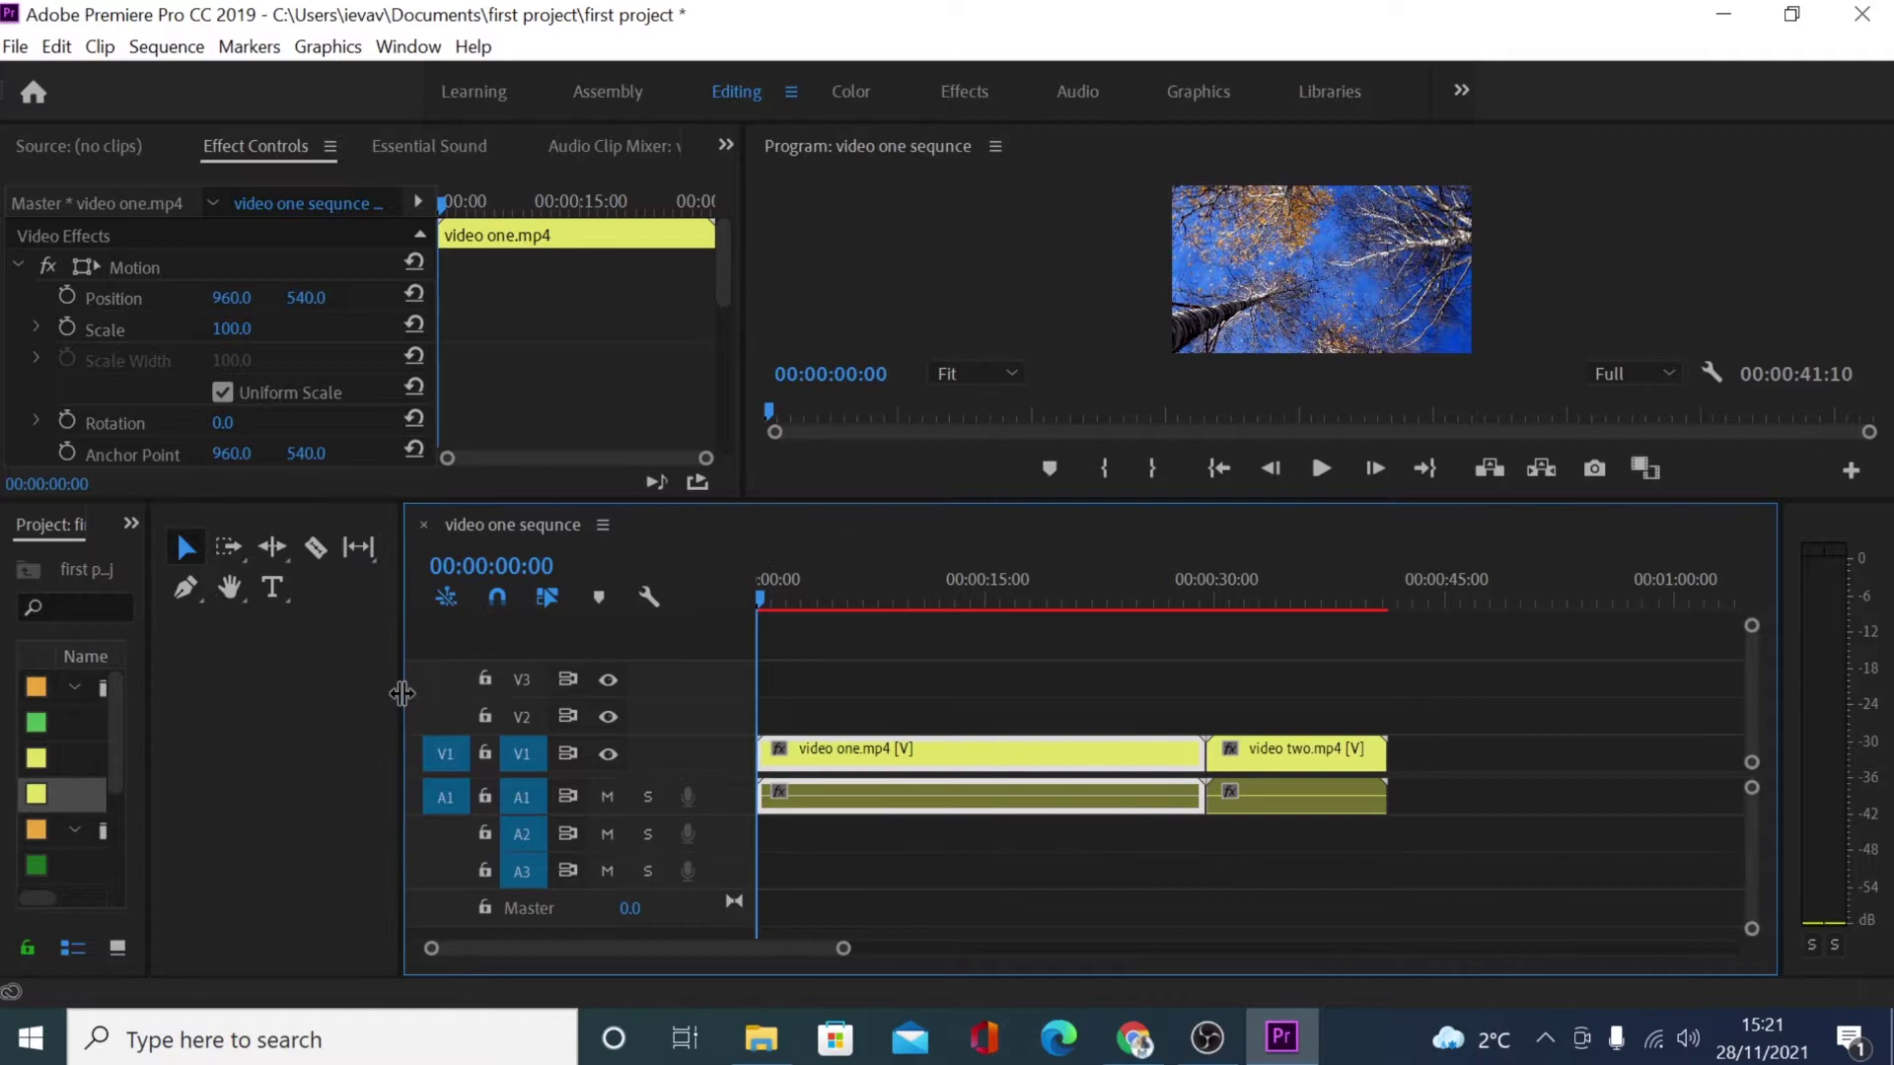
{"action": "left_click_drag", "start_coordinate": [152, 711], "coordinate": [394, 706]}
{"action": "left_click_drag", "start_coordinate": [885, 949], "coordinate": [1067, 947]}
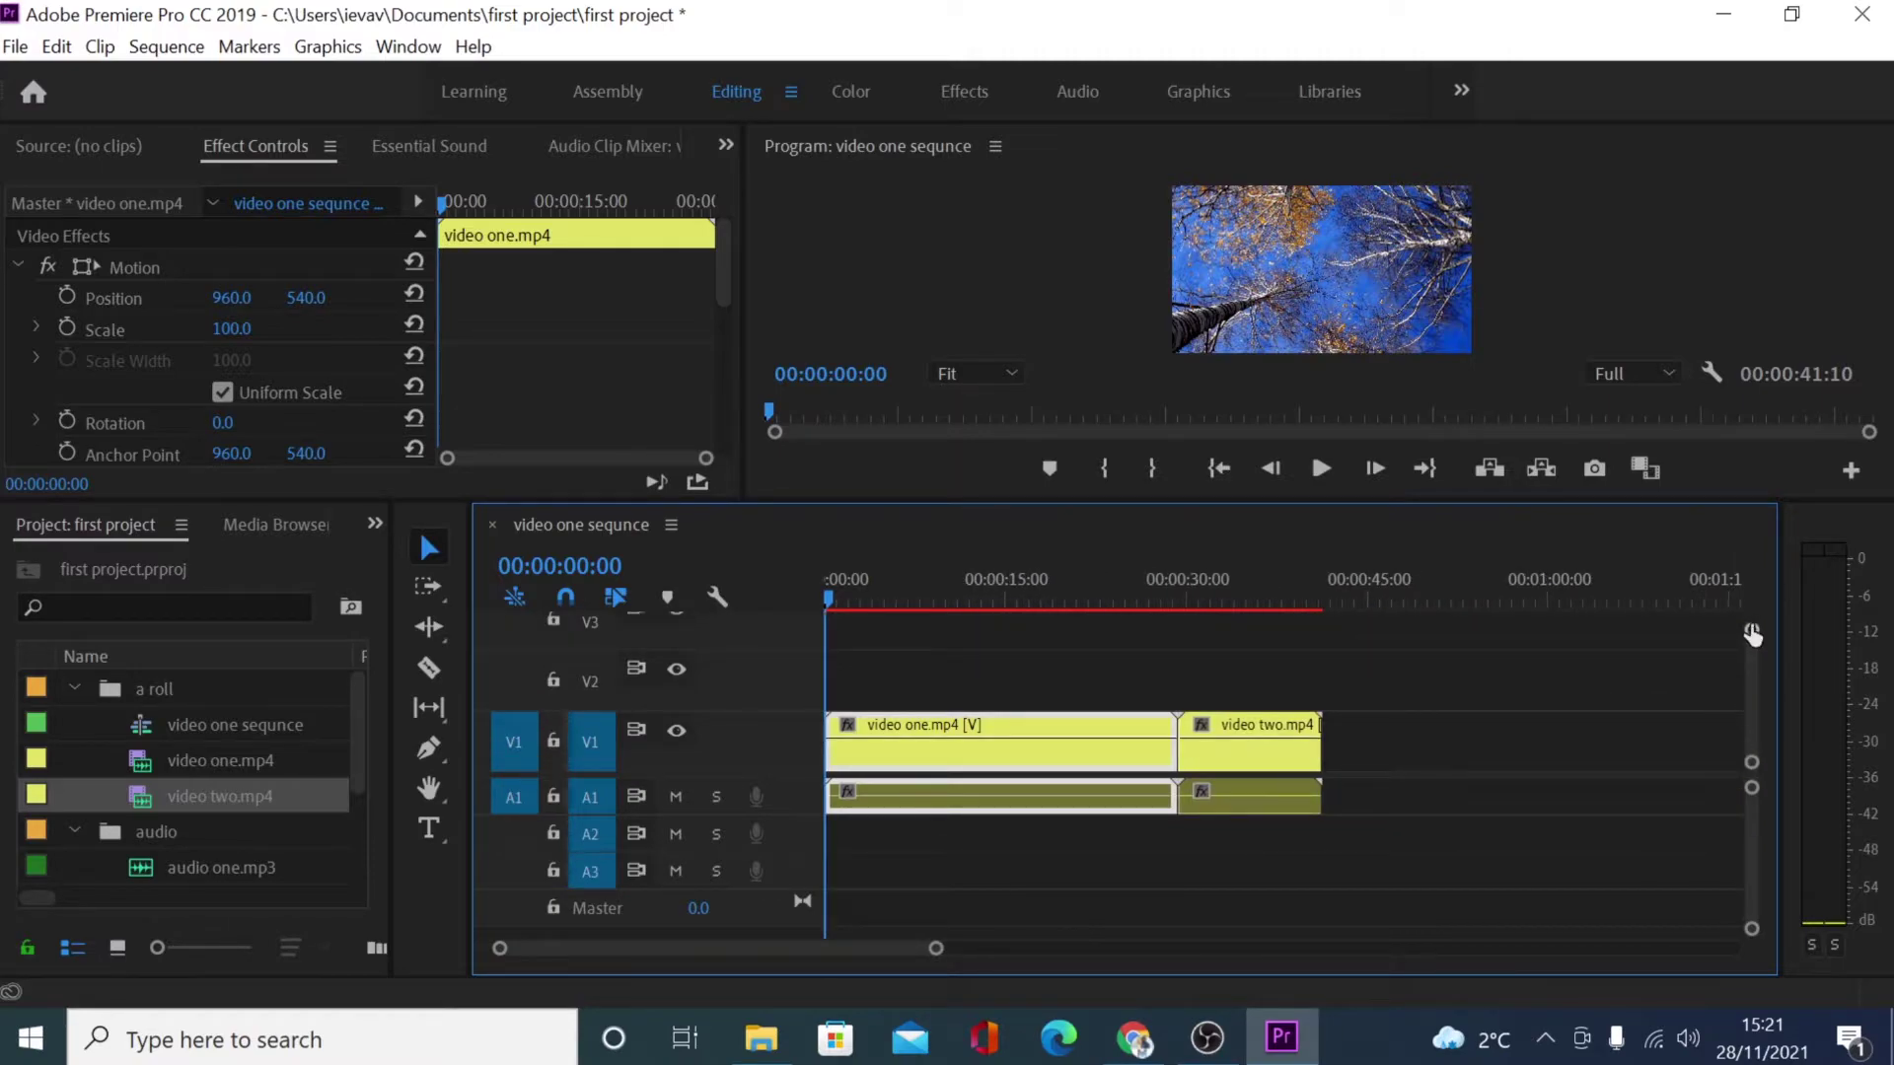
{"action": "left_click_drag", "start_coordinate": [1752, 634], "coordinate": [1753, 691]}
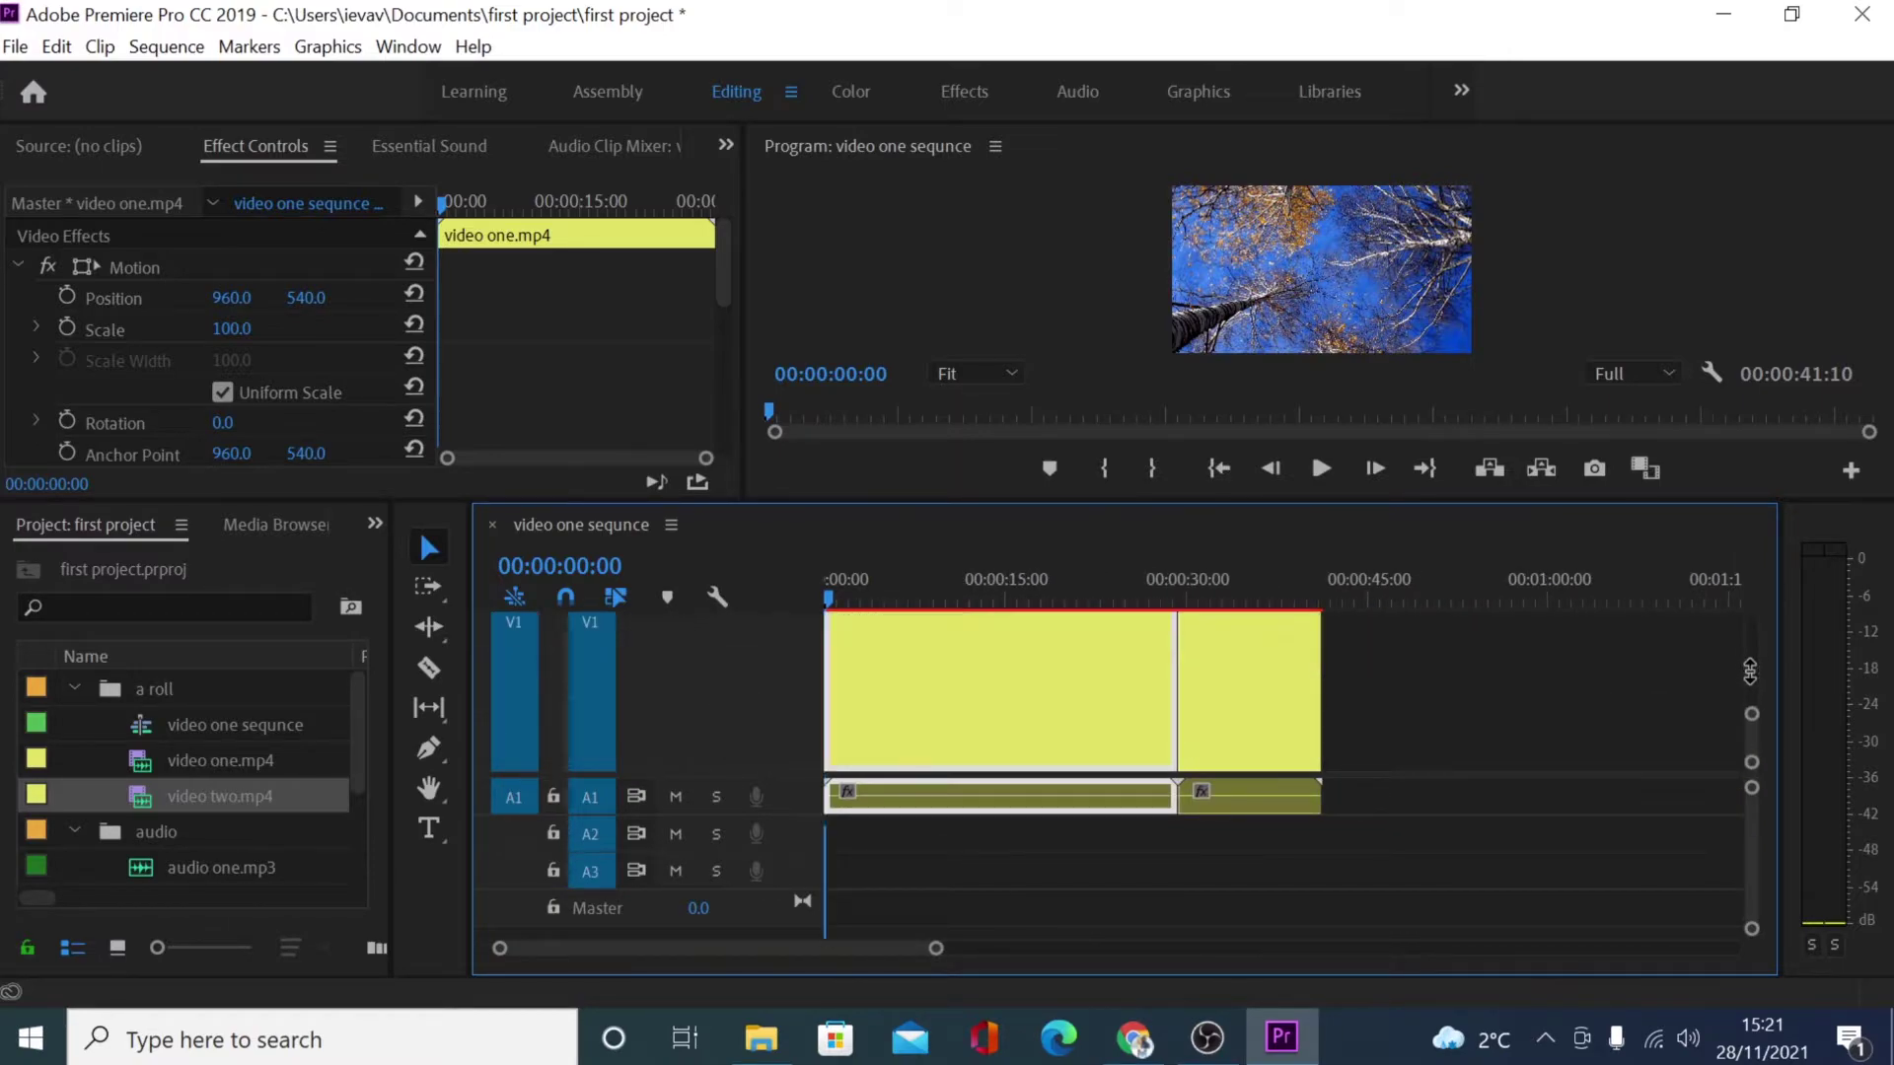
{"action": "left_click_drag", "start_coordinate": [1742, 618], "coordinate": [1756, 603]}
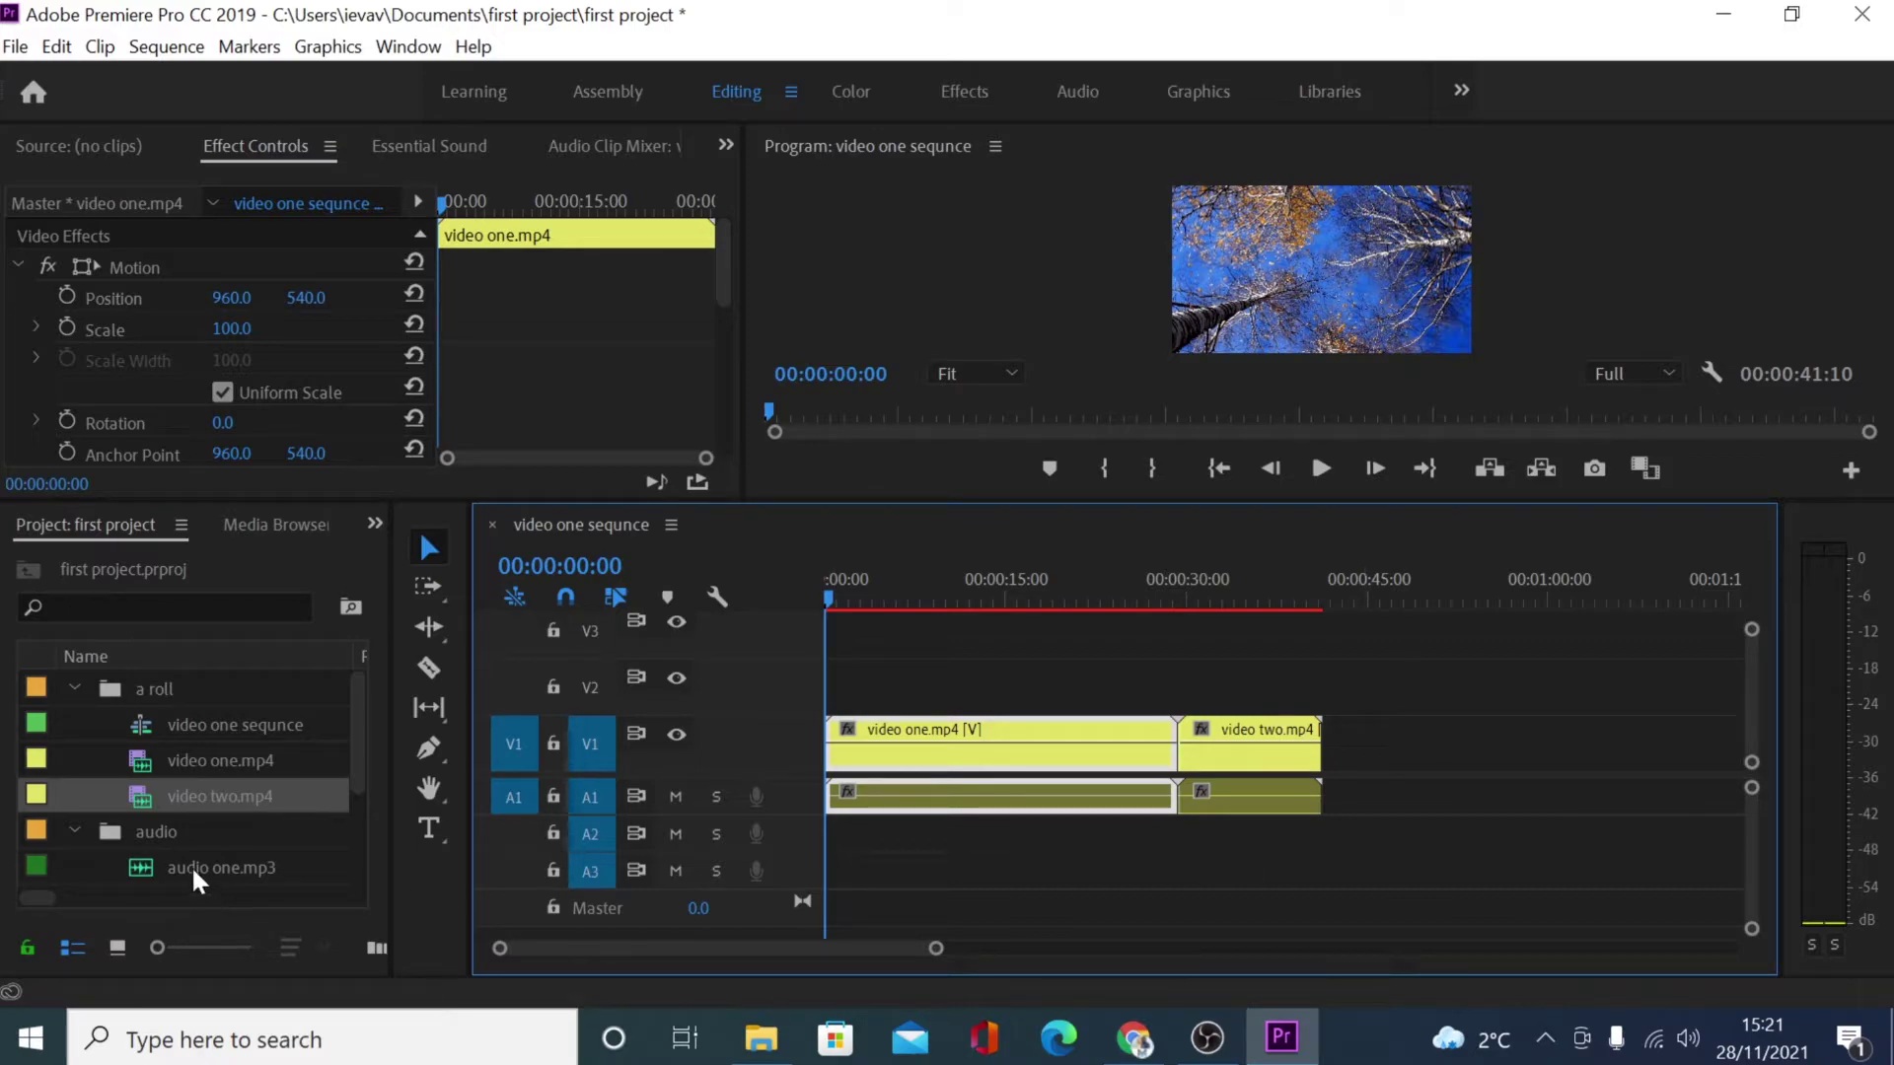
Step: Place audio one.mp3 at the start of track A2 and image.png directly after video two.mp4 on V1
{"action": "left_click_drag", "start_coordinate": [191, 866], "coordinate": [779, 830]}
{"action": "scroll", "coordinate": [326, 819], "scroll_direction": "down", "scroll_amount": 3}
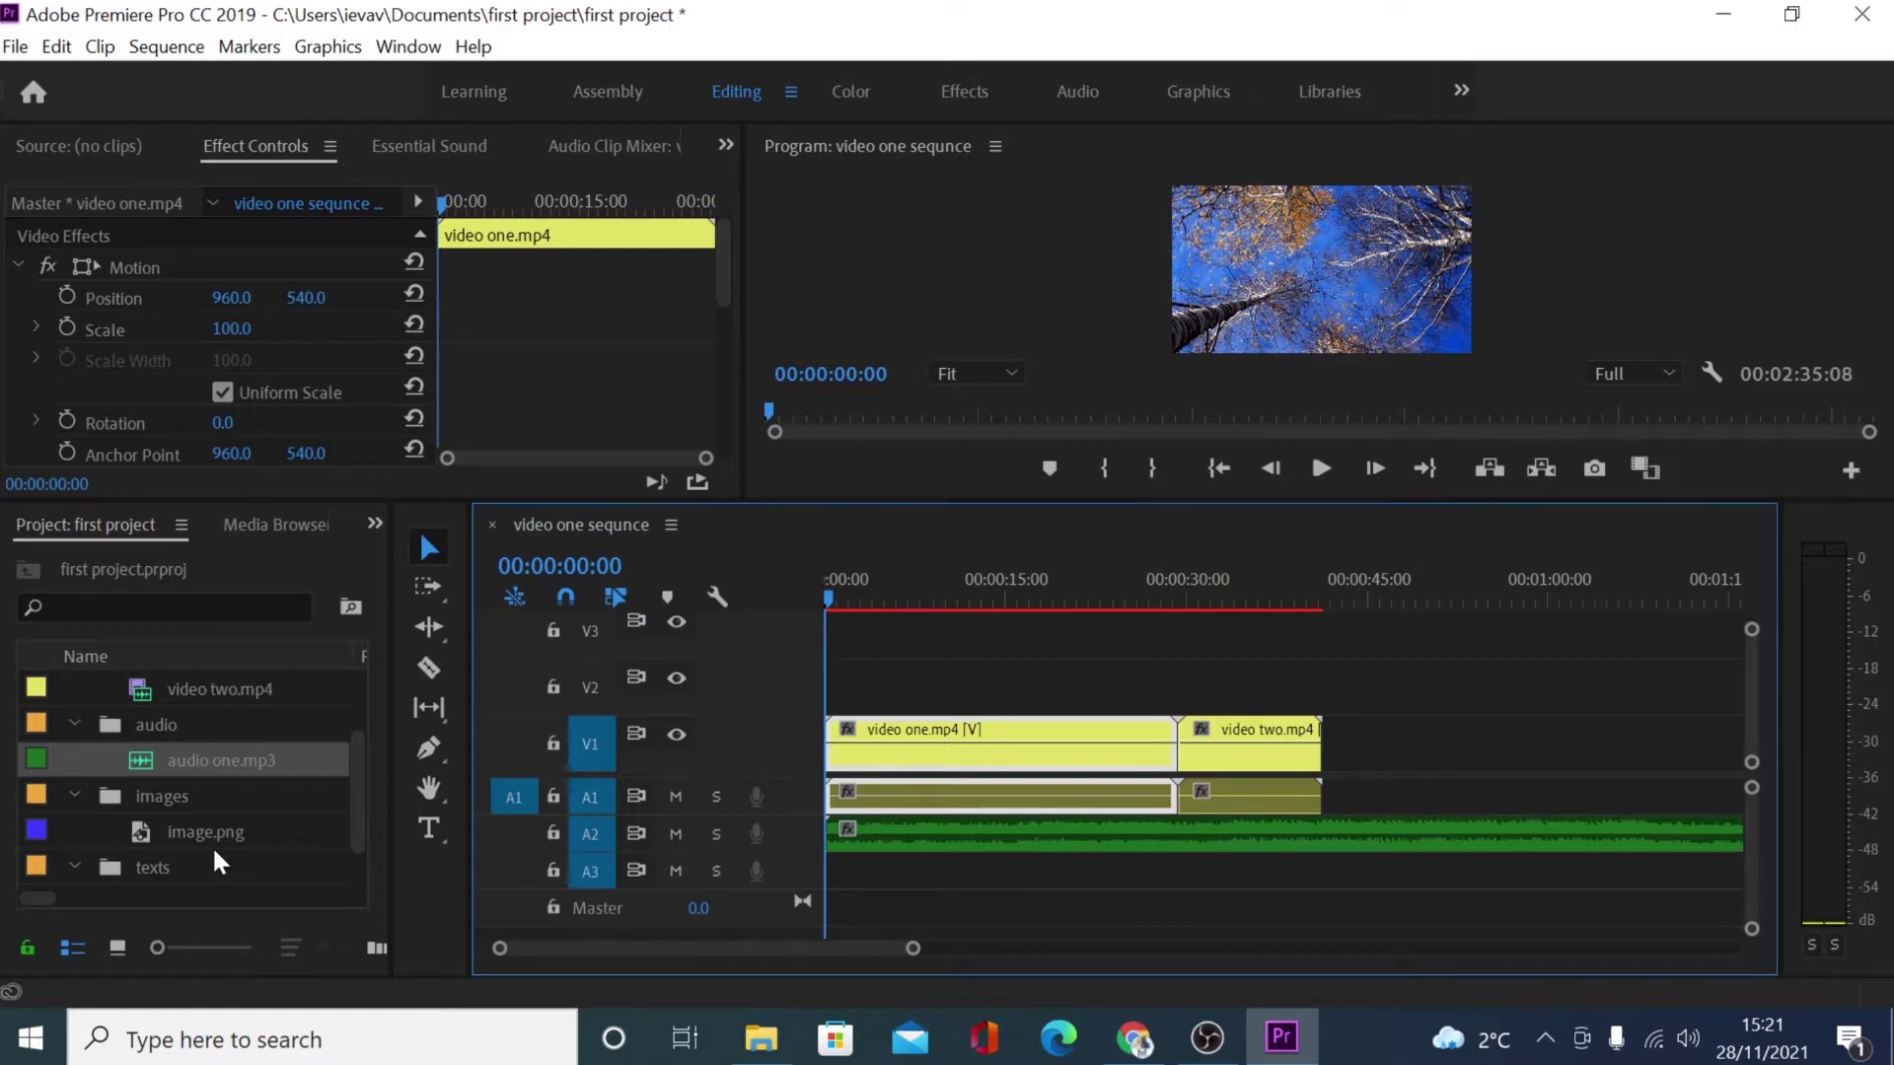
{"action": "left_click_drag", "start_coordinate": [193, 821], "coordinate": [1324, 772]}
Step: Place thank you.png directly after image.png on V1 and preview it at 00:00:48:21
{"action": "scroll", "coordinate": [292, 825], "scroll_direction": "down", "scroll_amount": 1}
{"action": "left_click_drag", "start_coordinate": [180, 863], "coordinate": [1381, 775]}
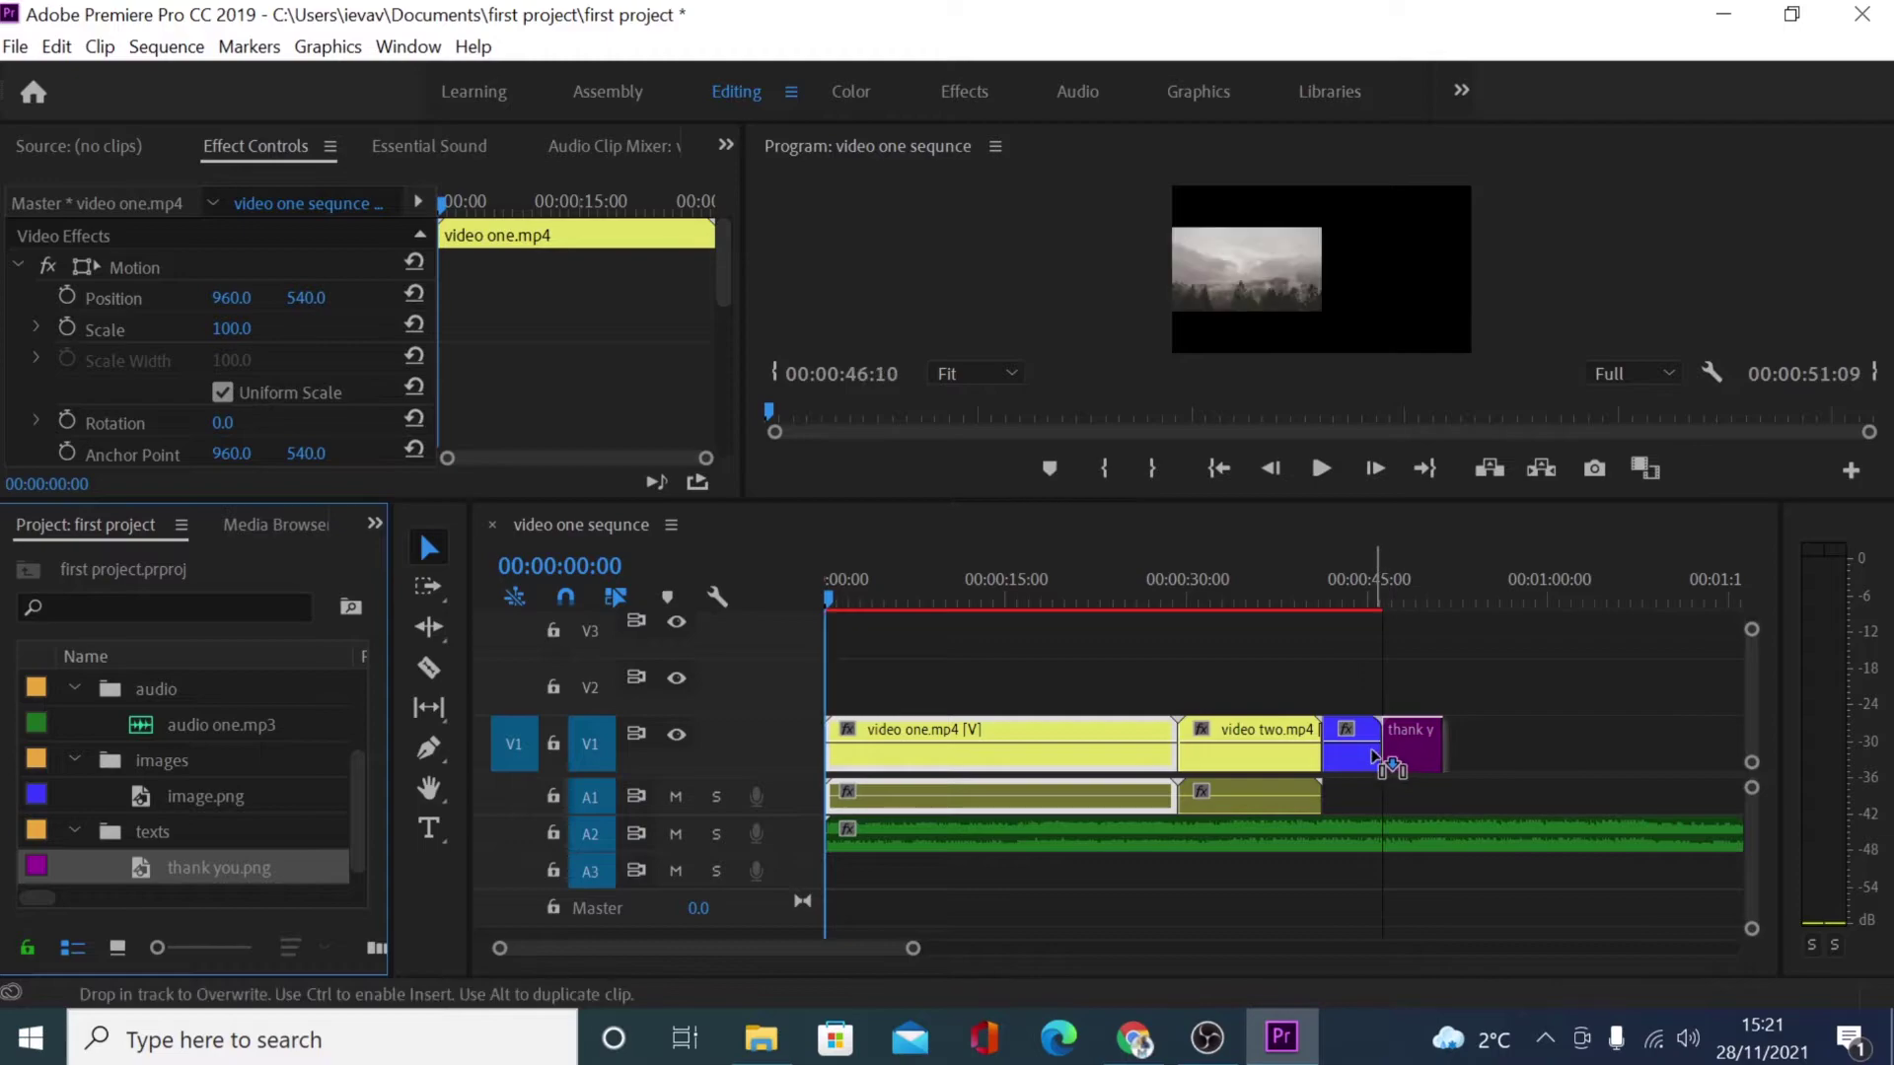
{"action": "left_click", "coordinate": [1414, 594]}
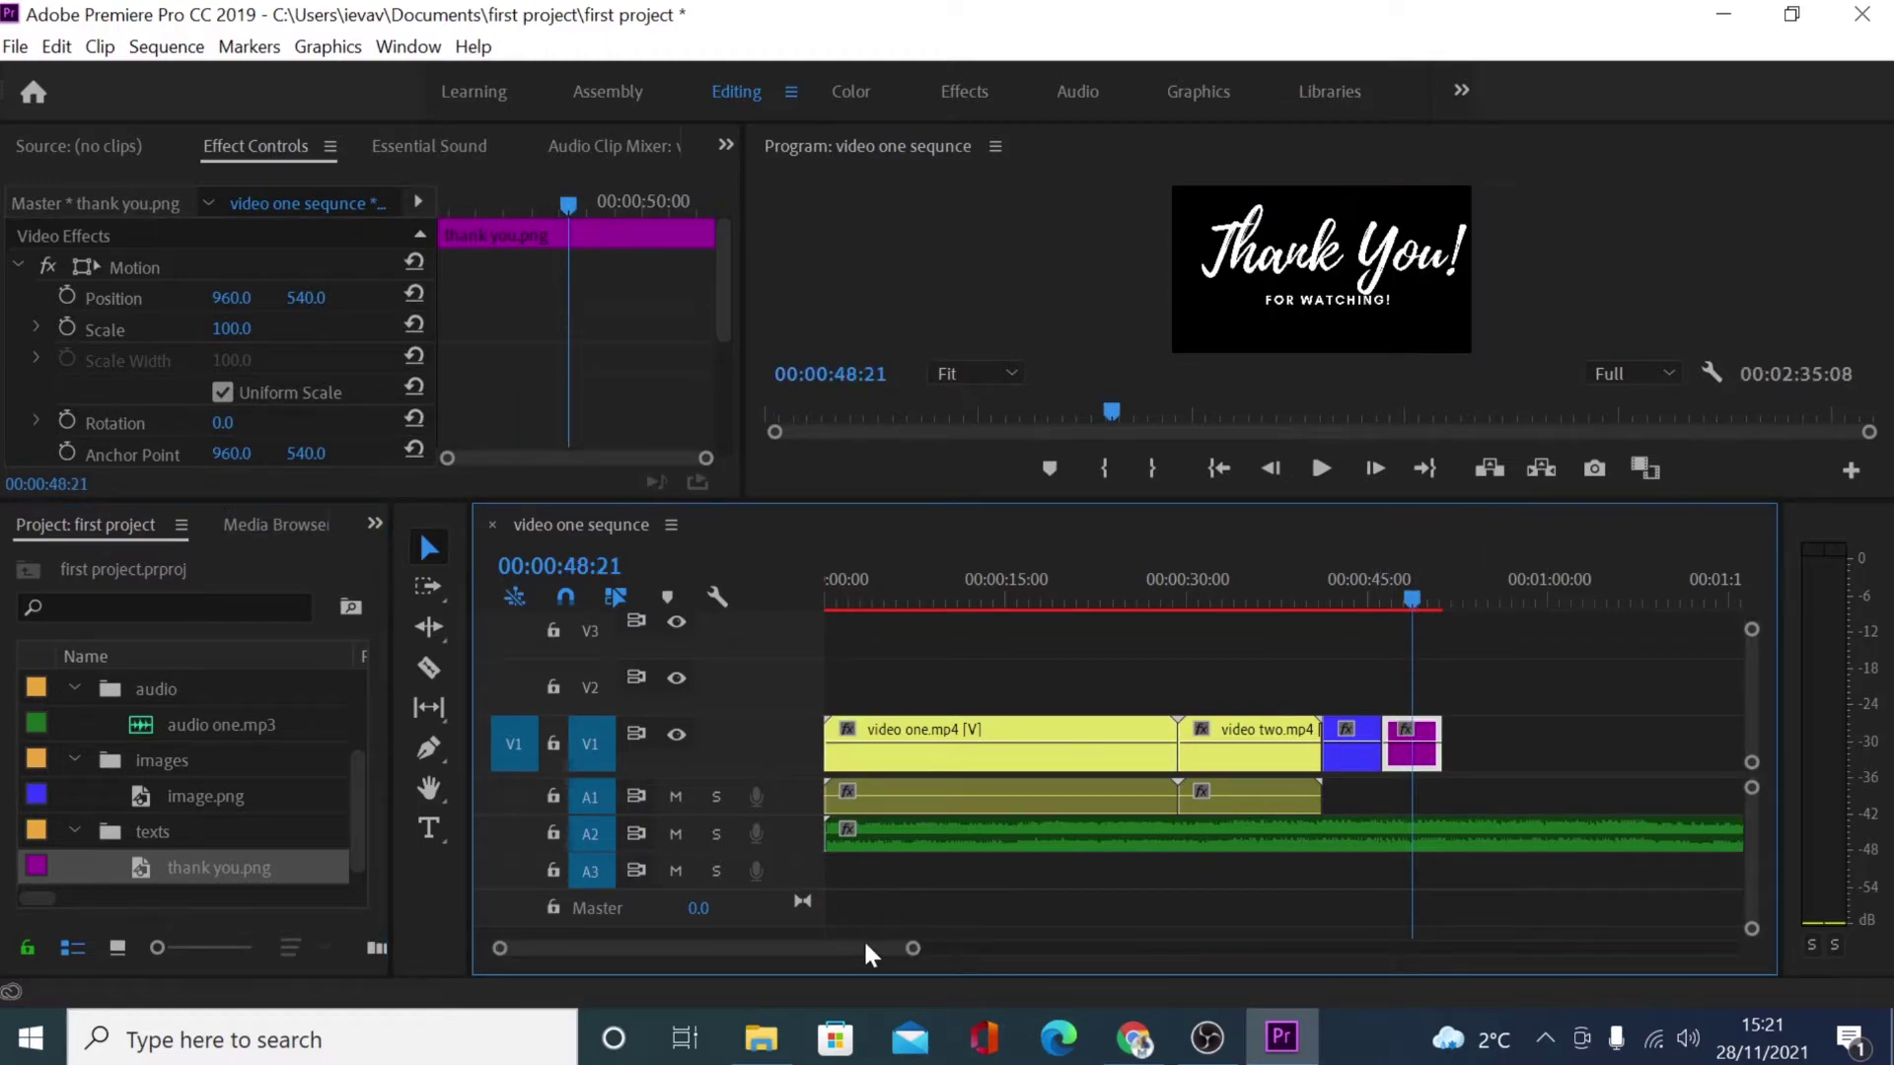
Step: Use the Selection tool to select the timeline clips individually and all together, and clear the selection
{"action": "left_click", "coordinate": [431, 547]}
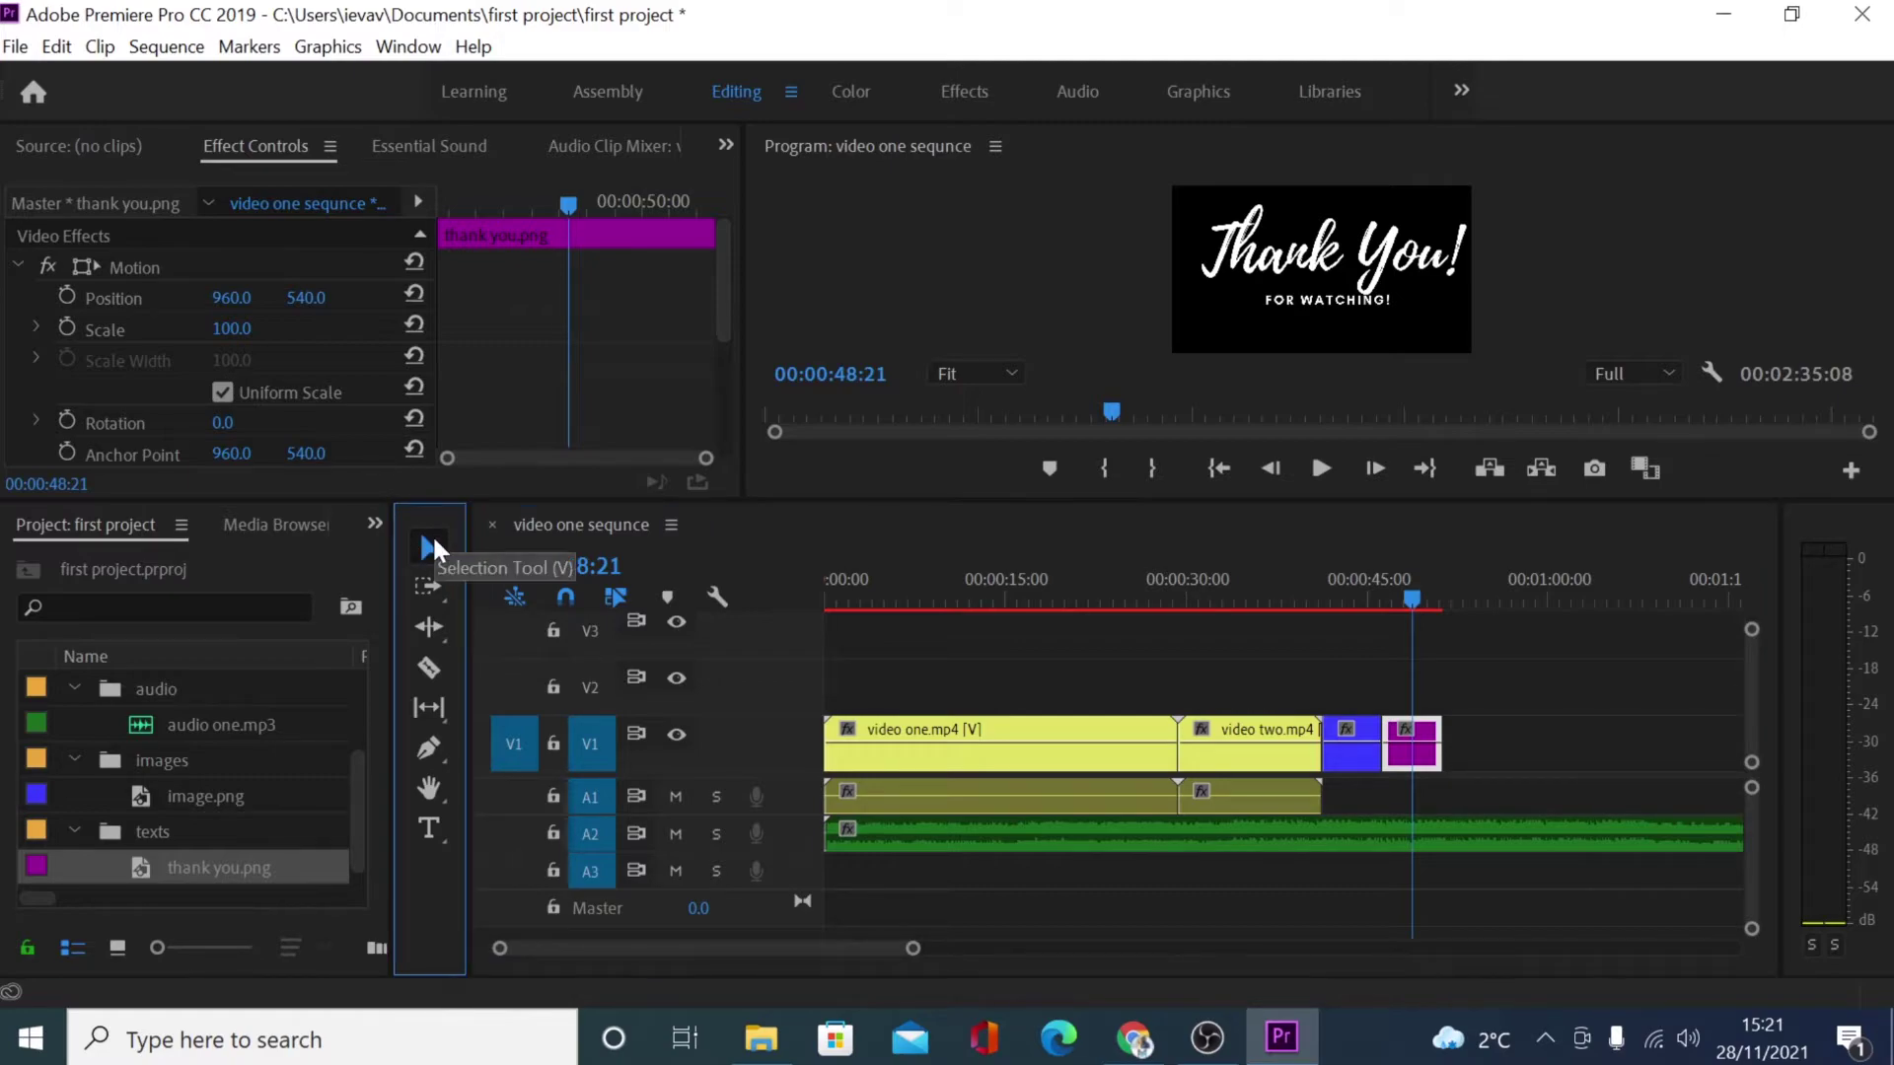
{"action": "left_click", "coordinate": [996, 738]}
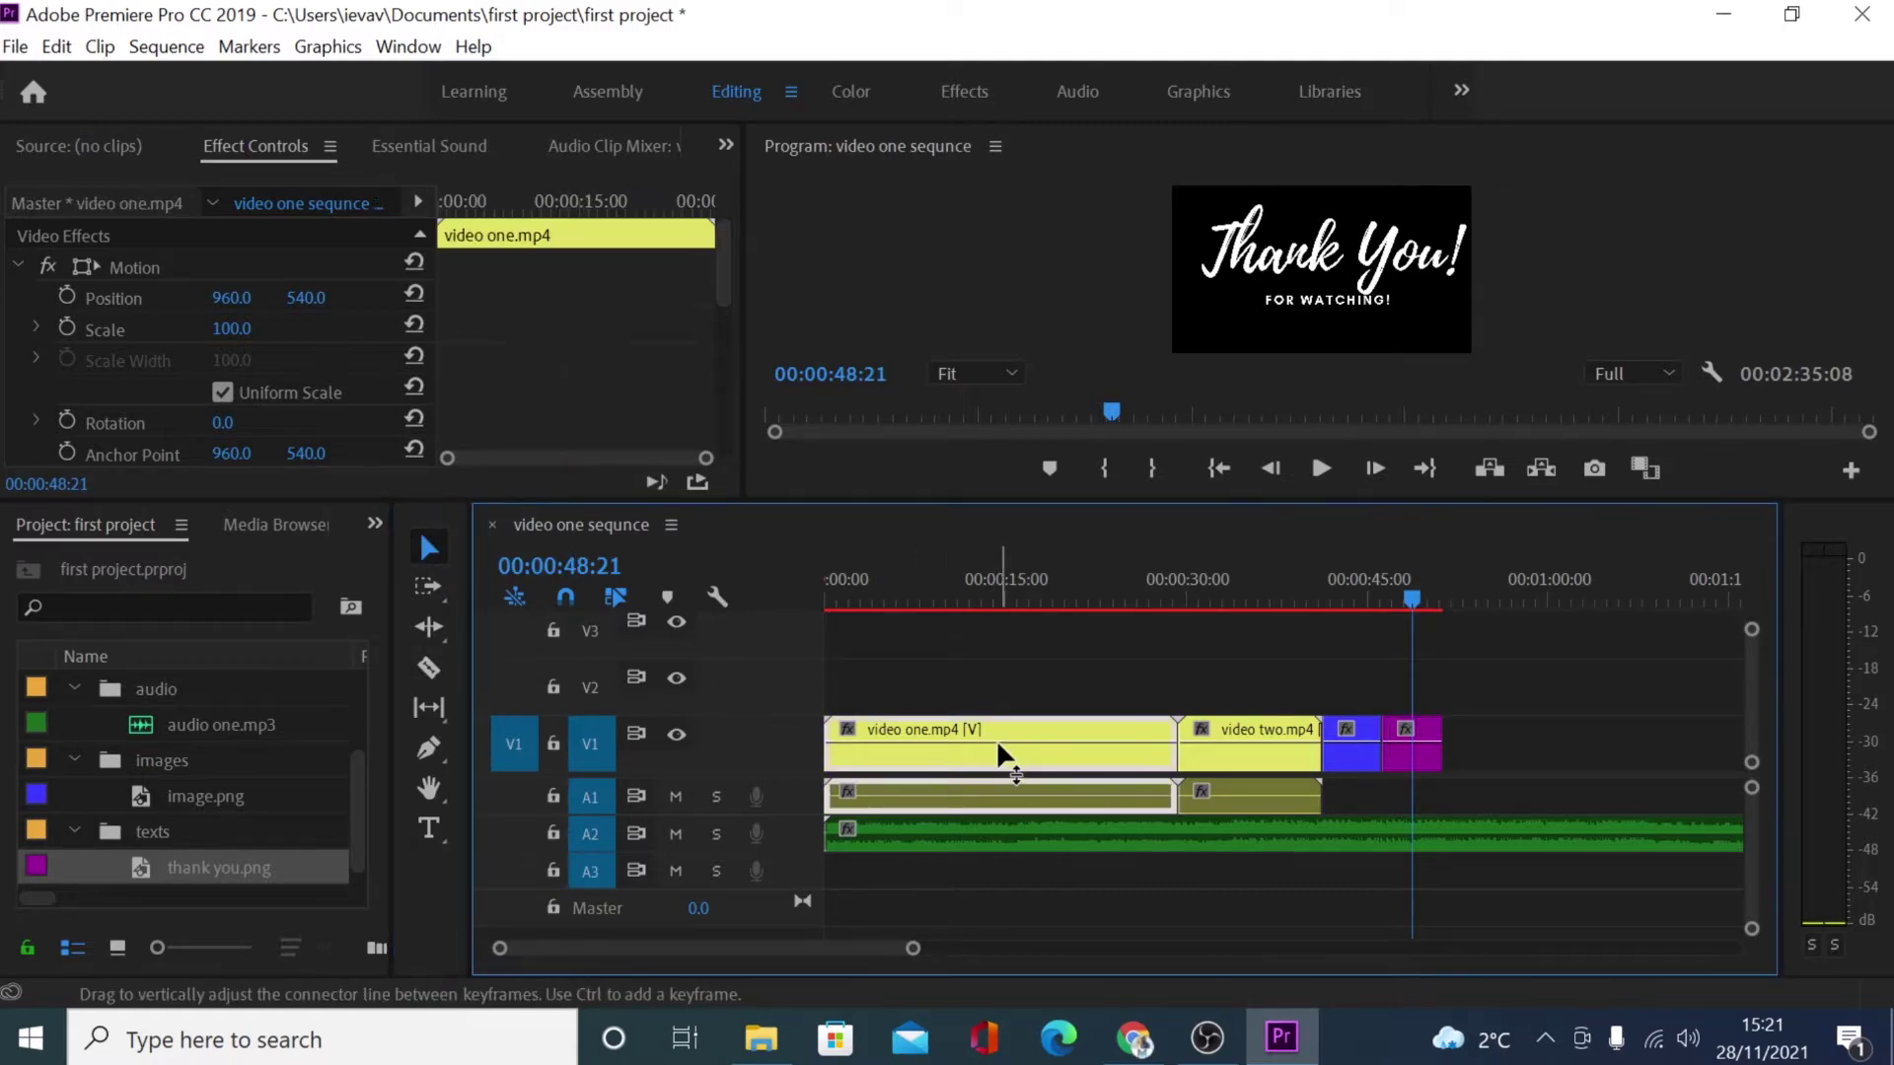
{"action": "left_click", "coordinate": [1274, 736]}
{"action": "left_click", "coordinate": [1347, 728]}
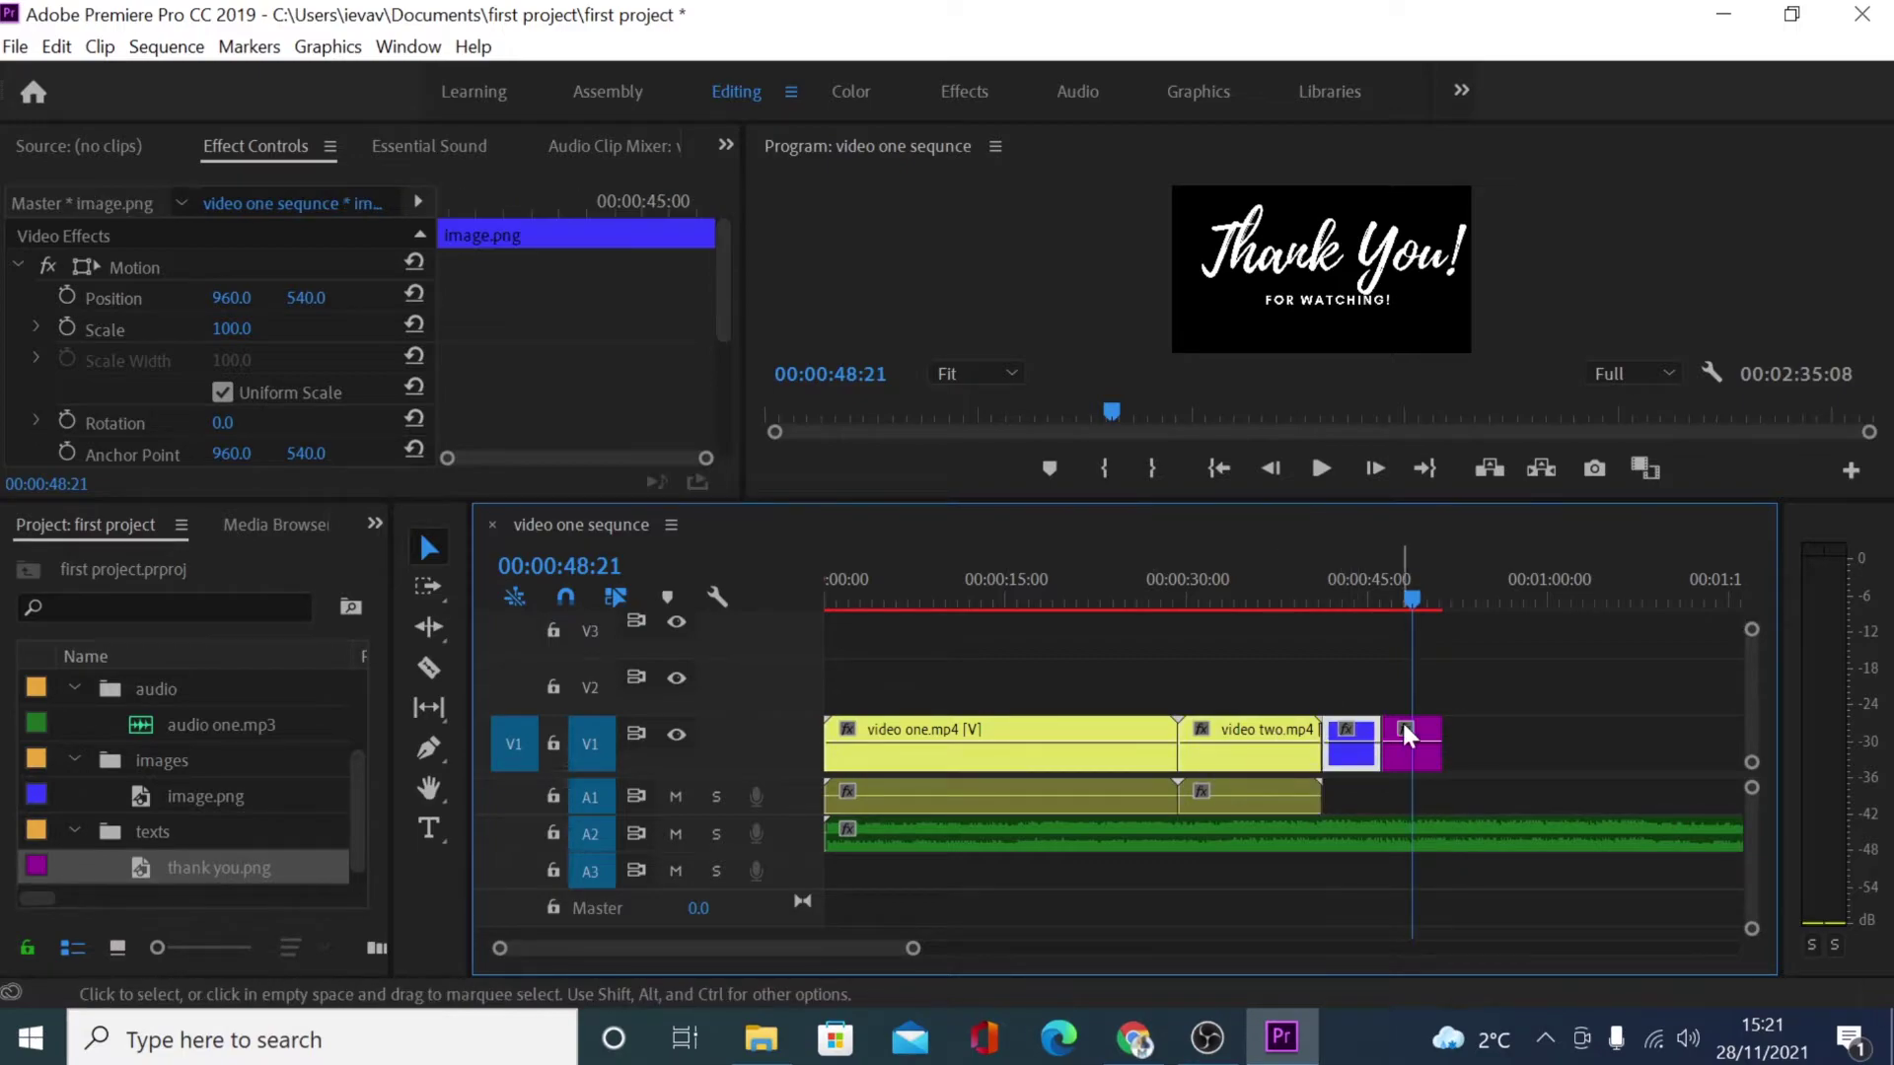
{"action": "left_click", "coordinate": [1406, 728]}
{"action": "left_click", "coordinate": [1404, 827]}
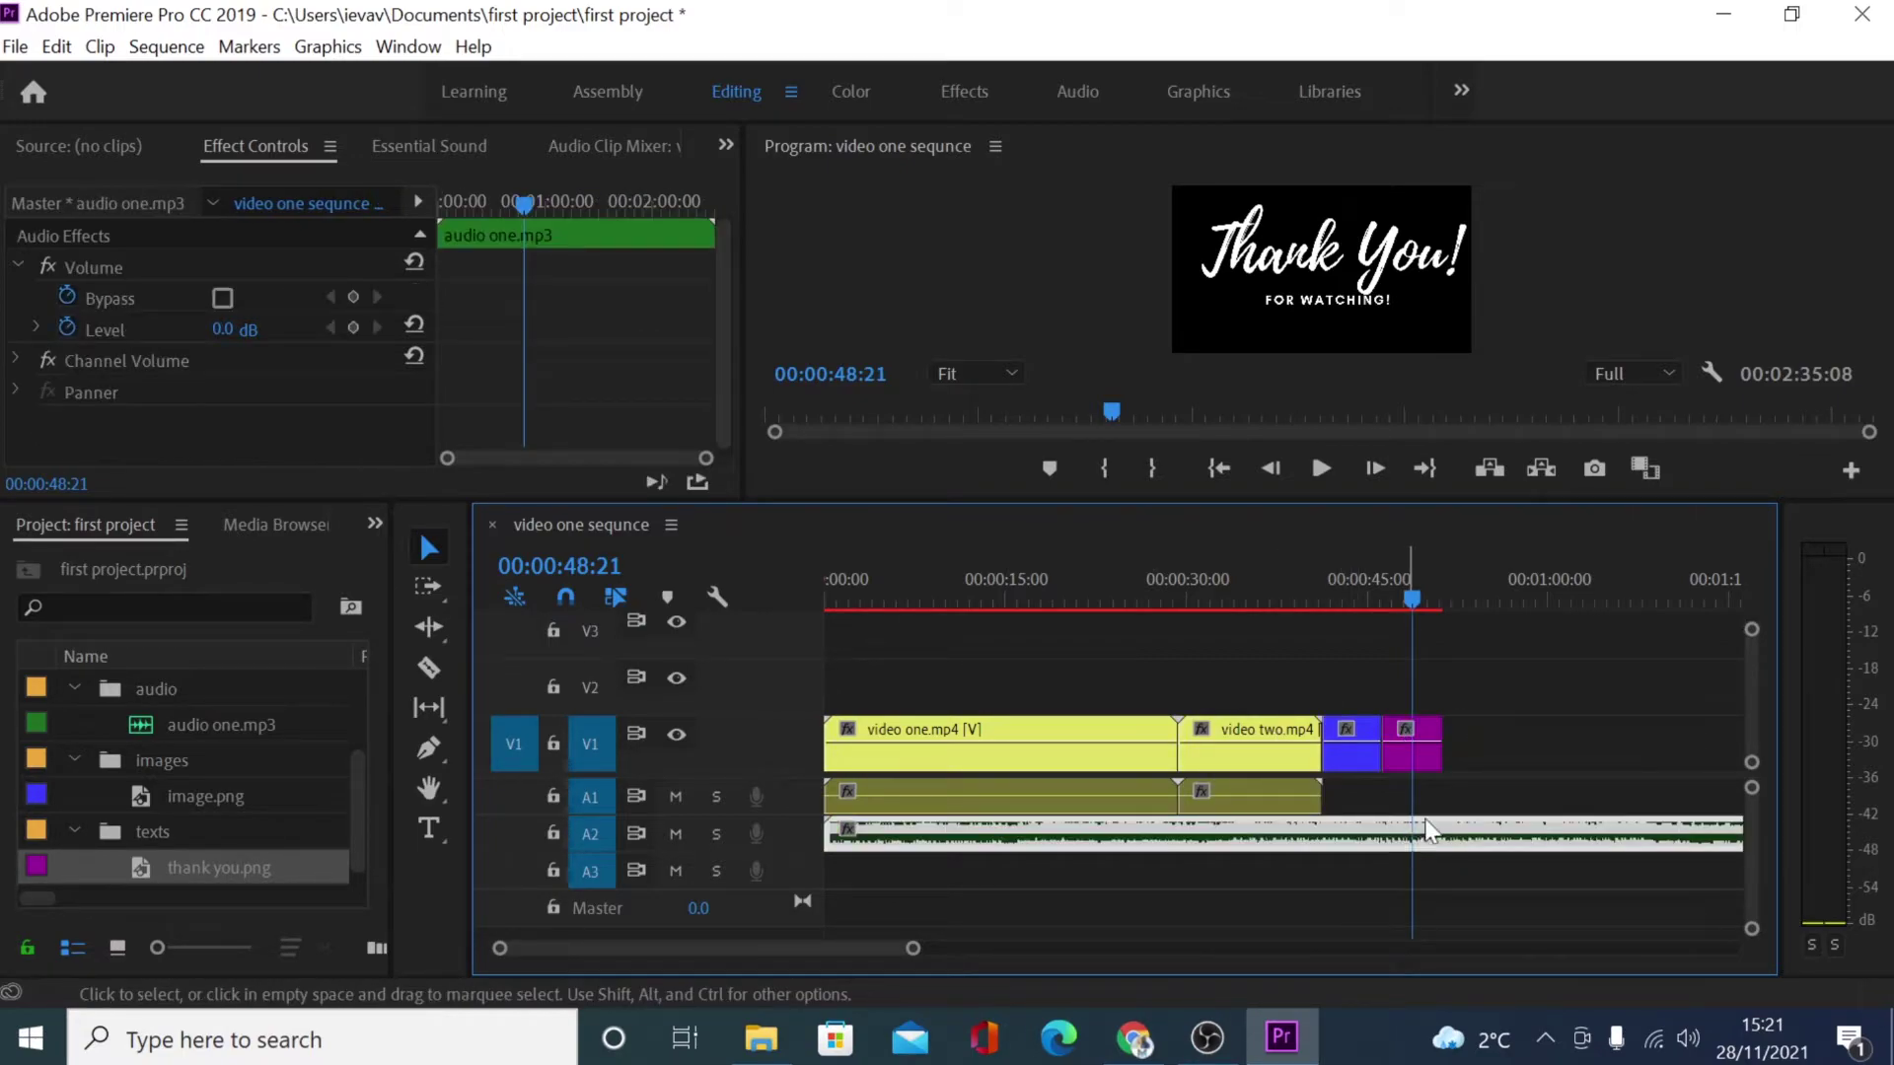
{"action": "left_click", "coordinate": [1151, 689]}
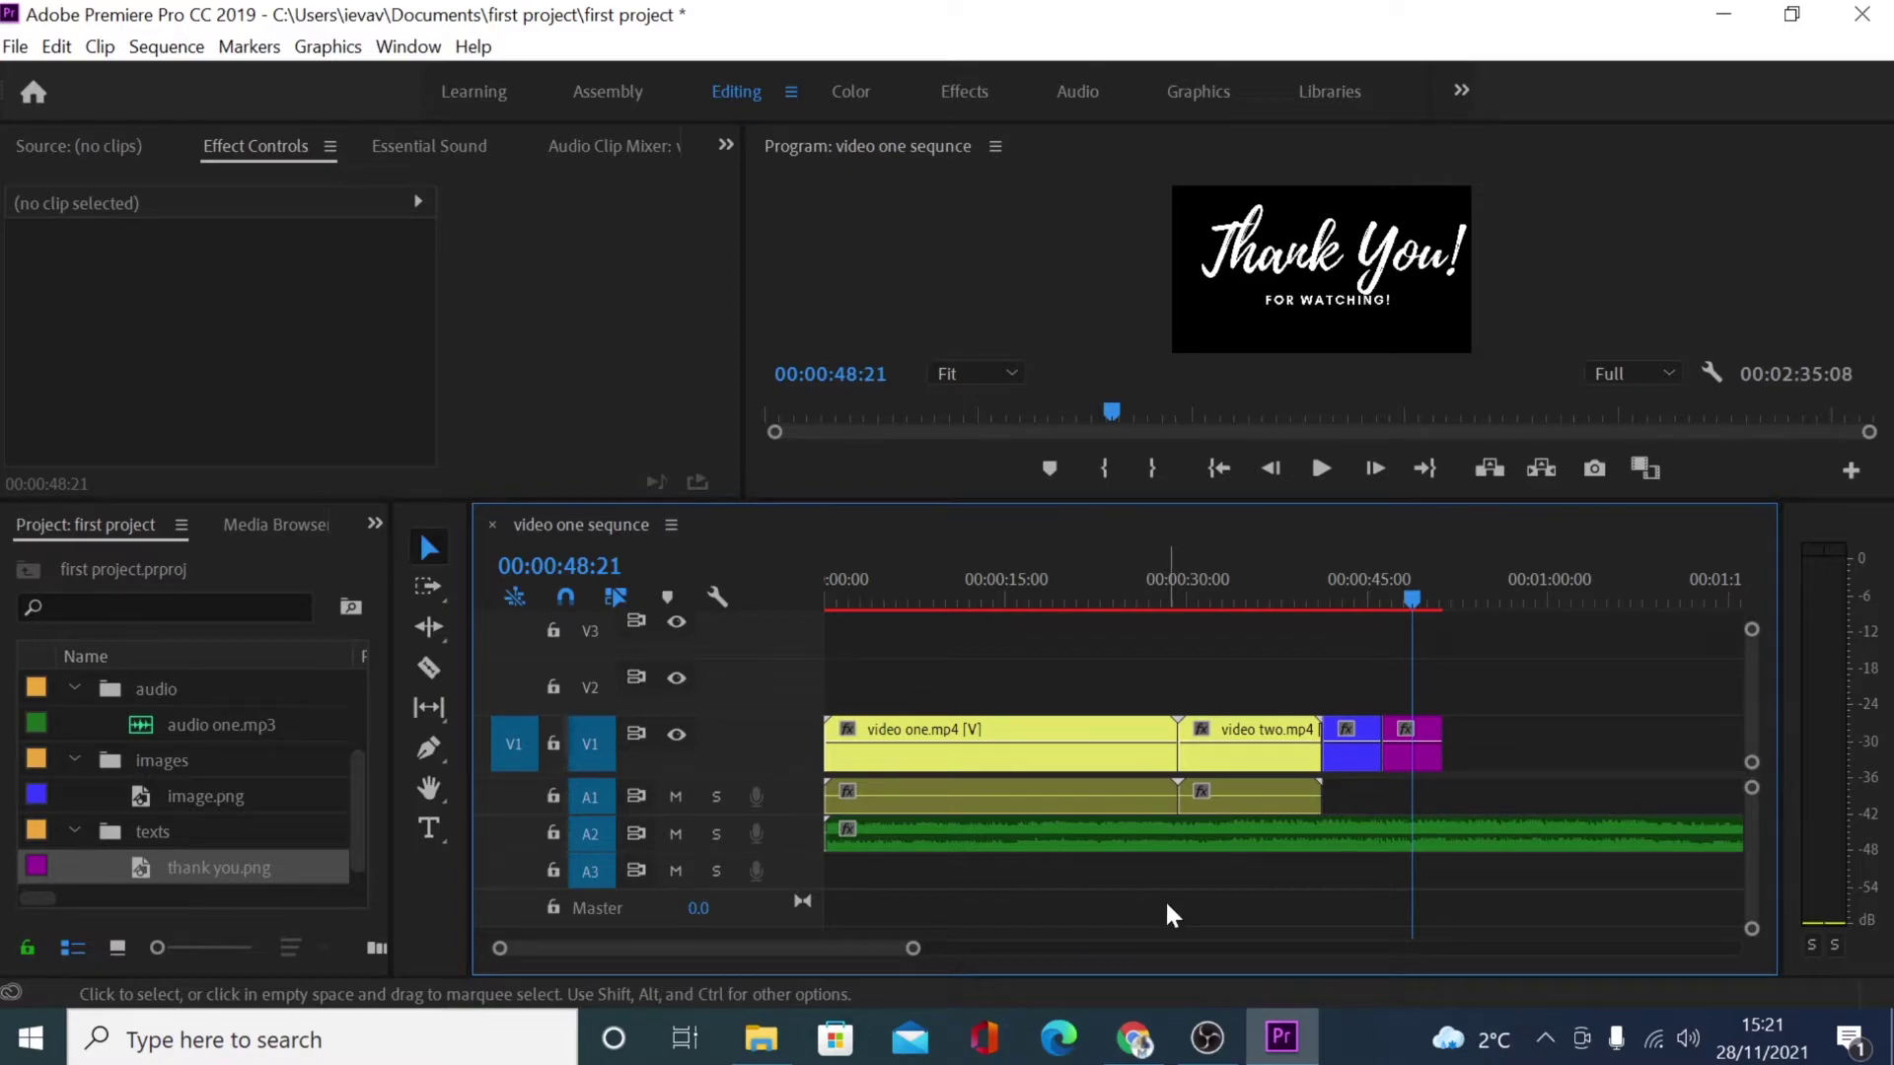
{"action": "key", "text": "ctrl+a"}
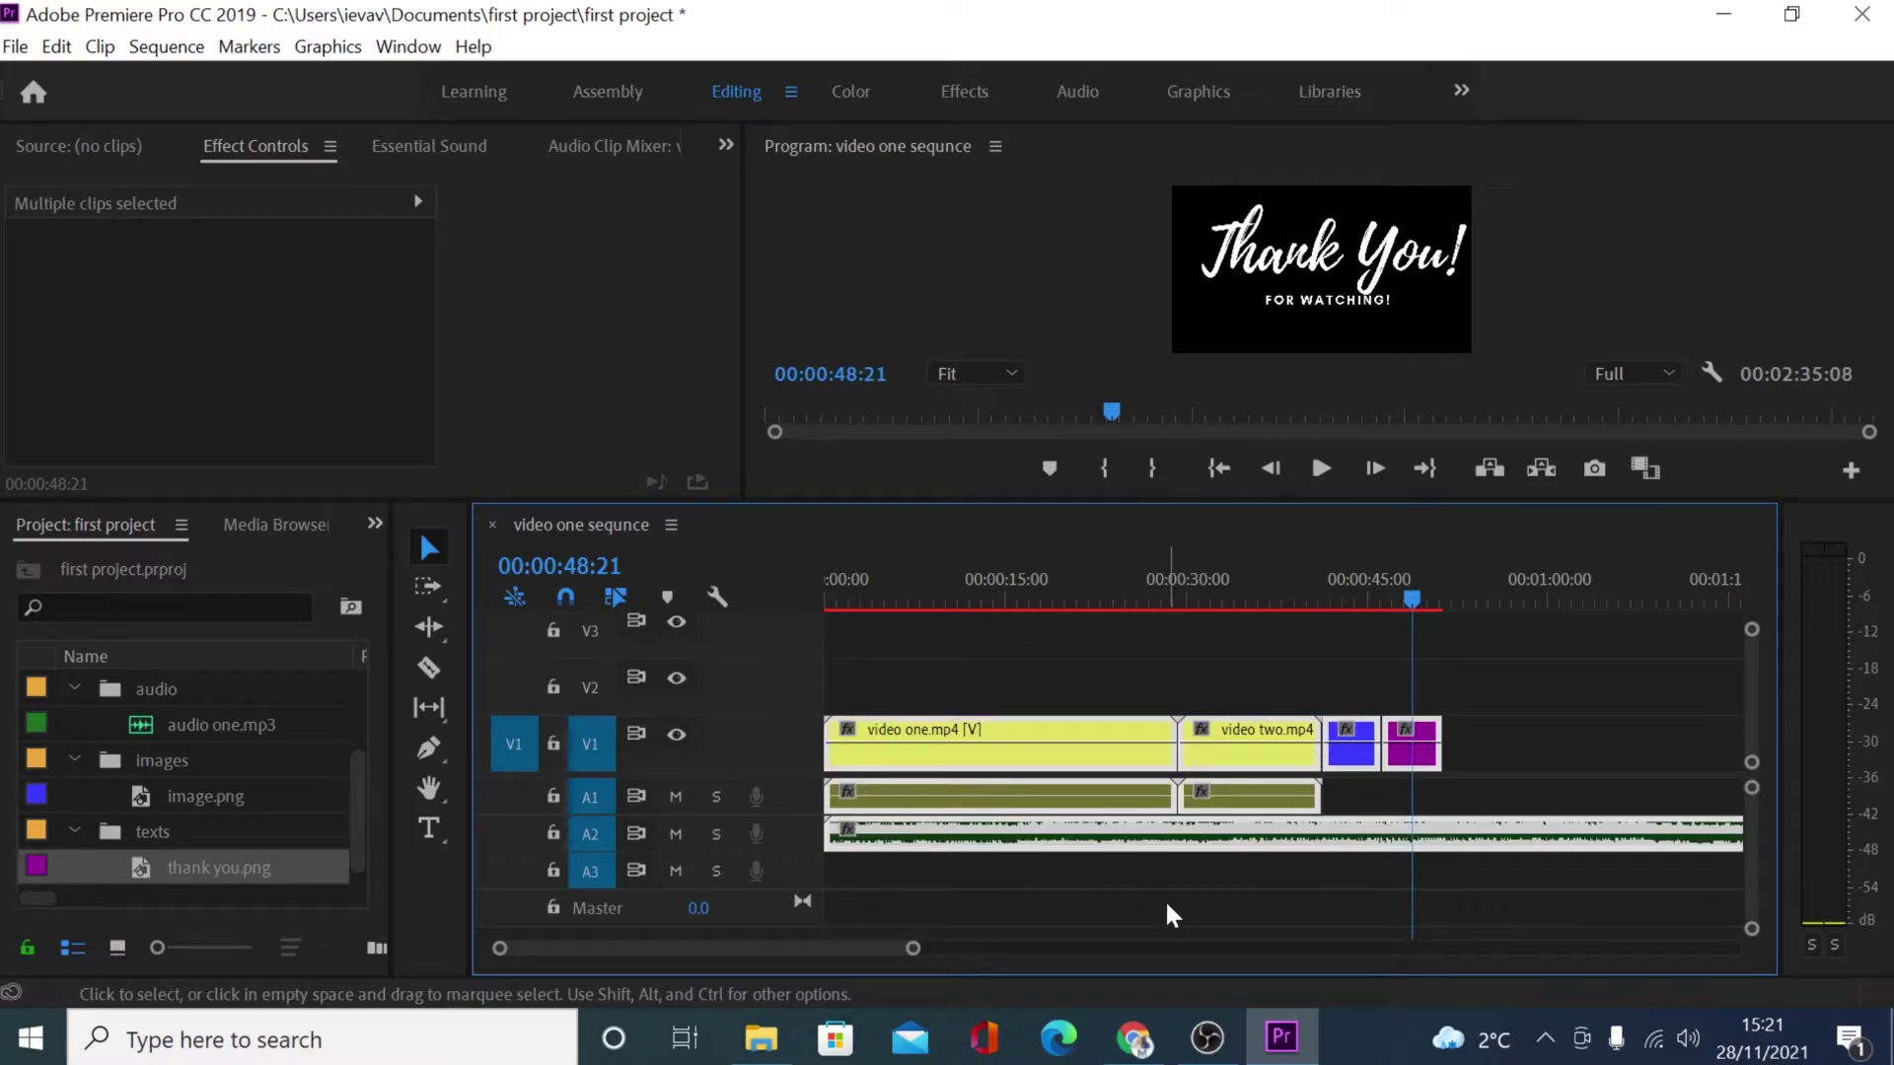
{"action": "left_click", "coordinate": [1167, 906]}
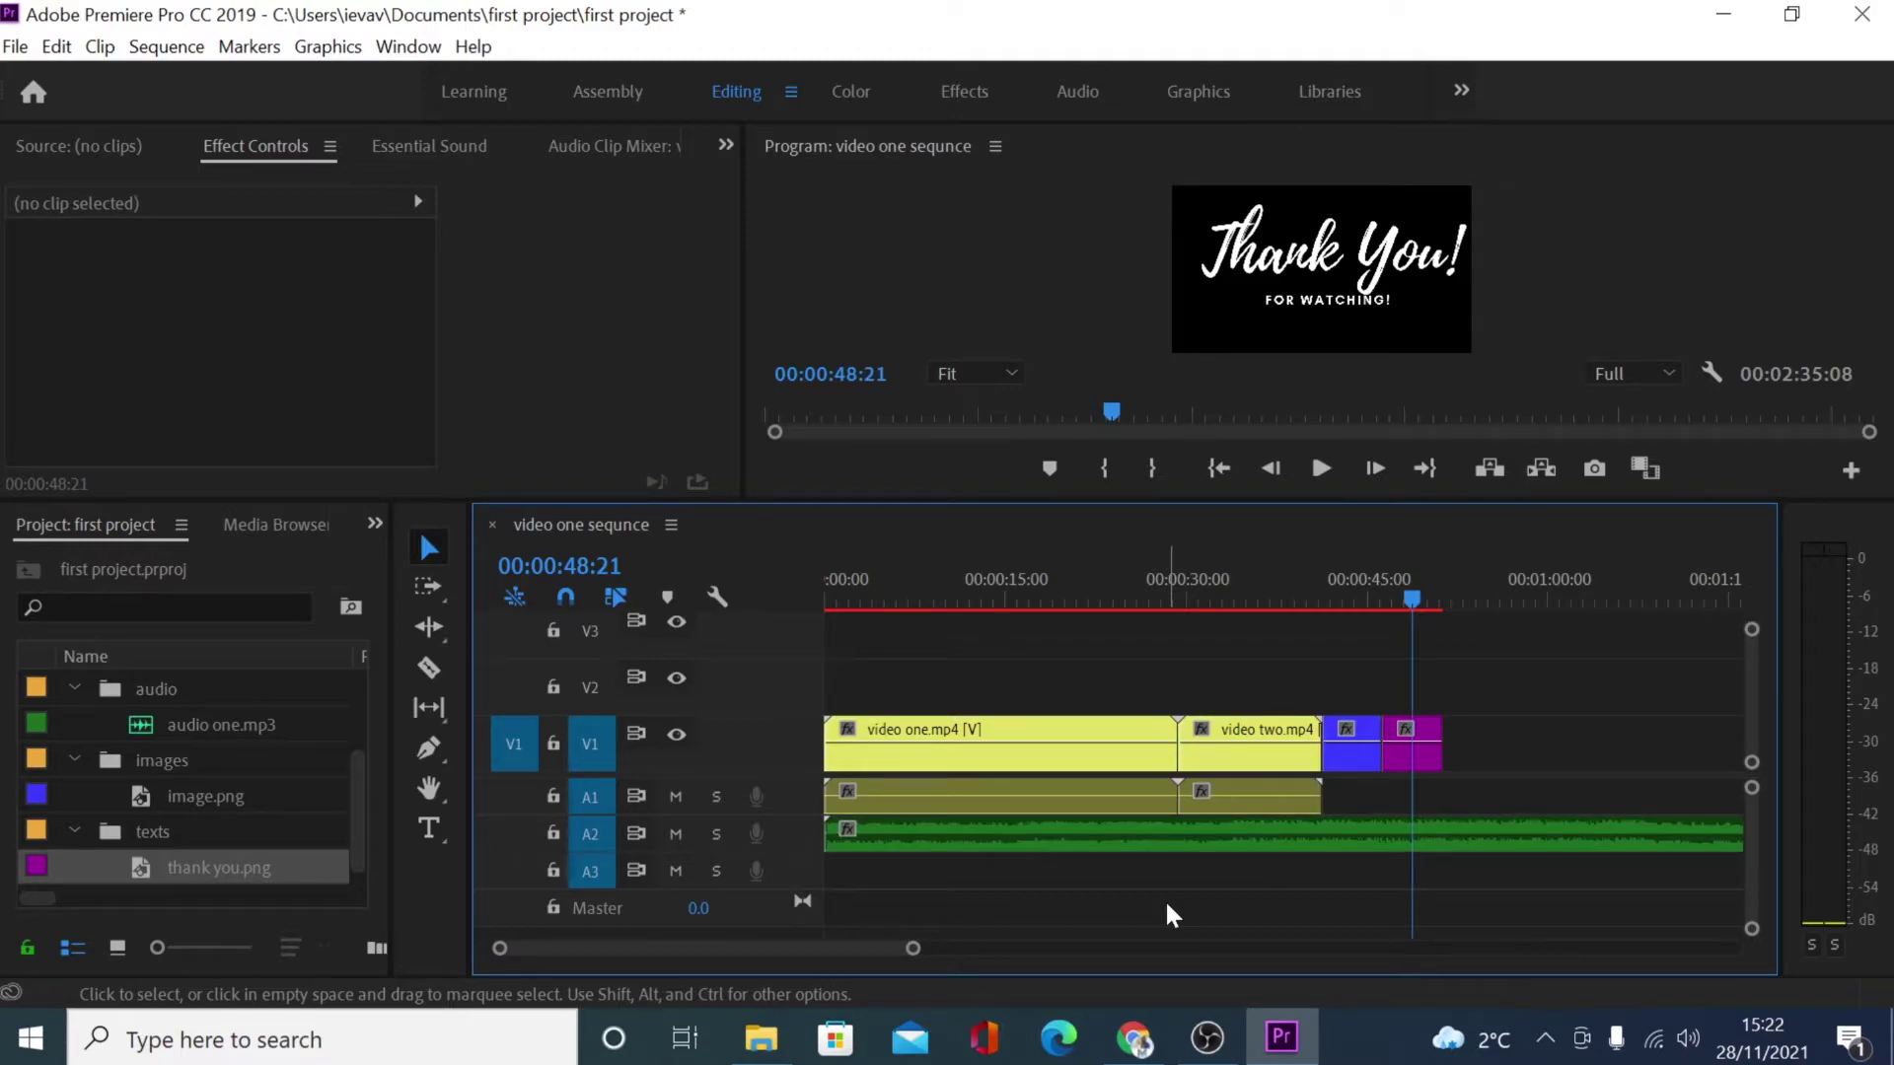
Step: Try the Razor tool by splitting video one.mp4 at 00:00:02:18 and near its middle, and video two.mp4 about a third in
{"action": "left_click", "coordinate": [425, 665]}
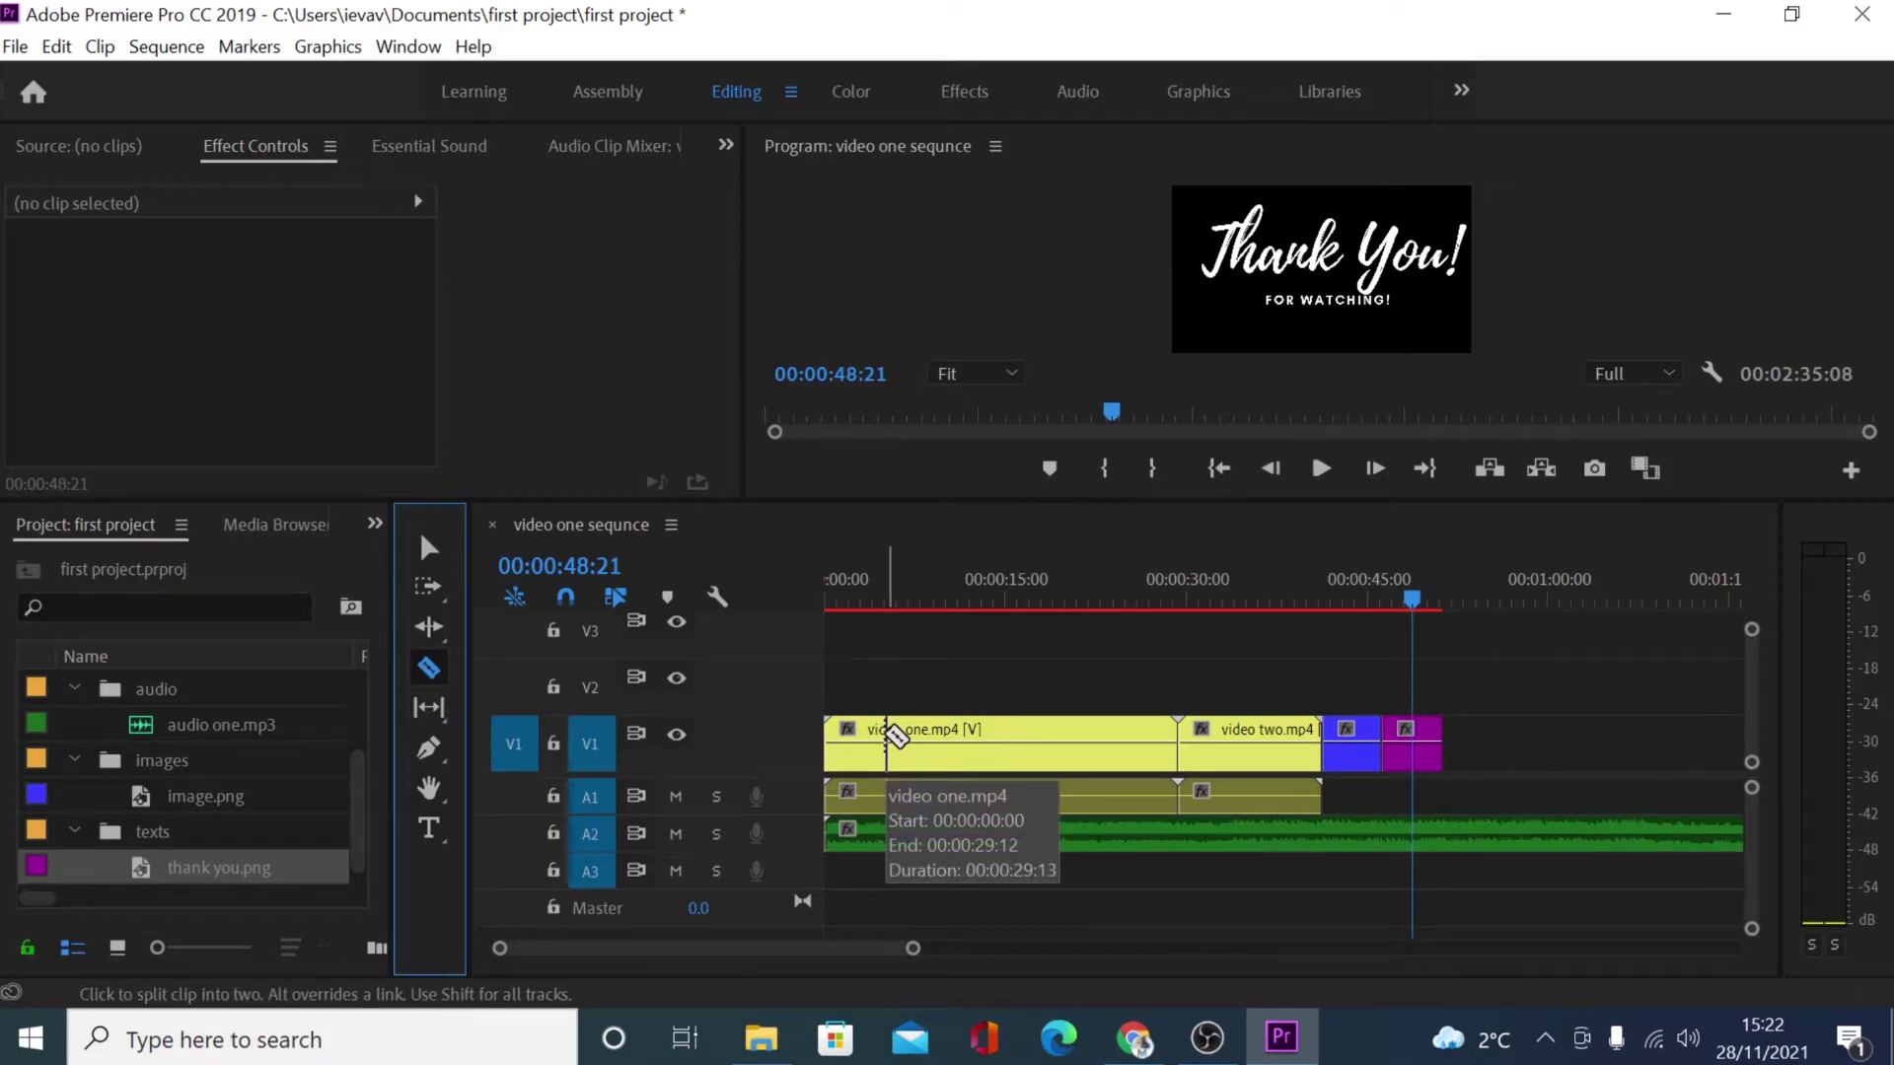
{"action": "left_click", "coordinate": [910, 598]}
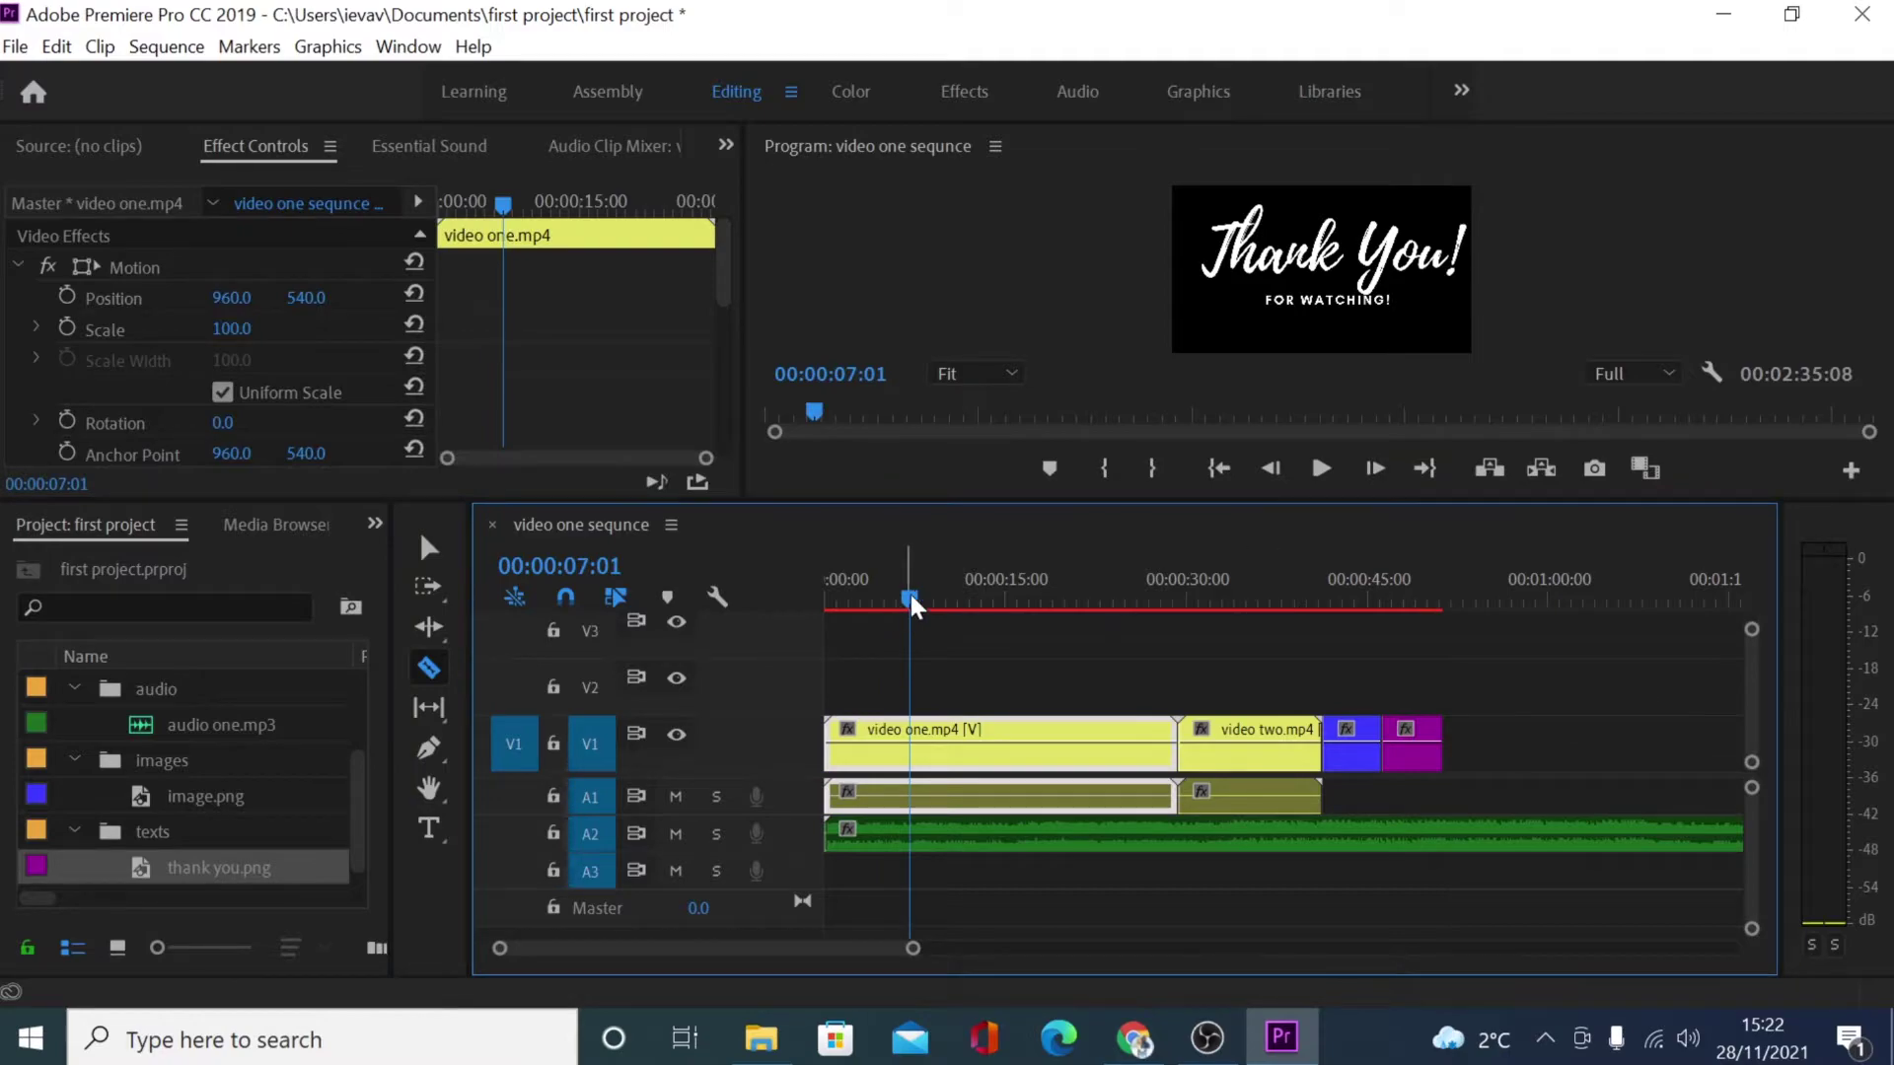
{"action": "left_click_drag", "start_coordinate": [909, 597], "coordinate": [861, 598]}
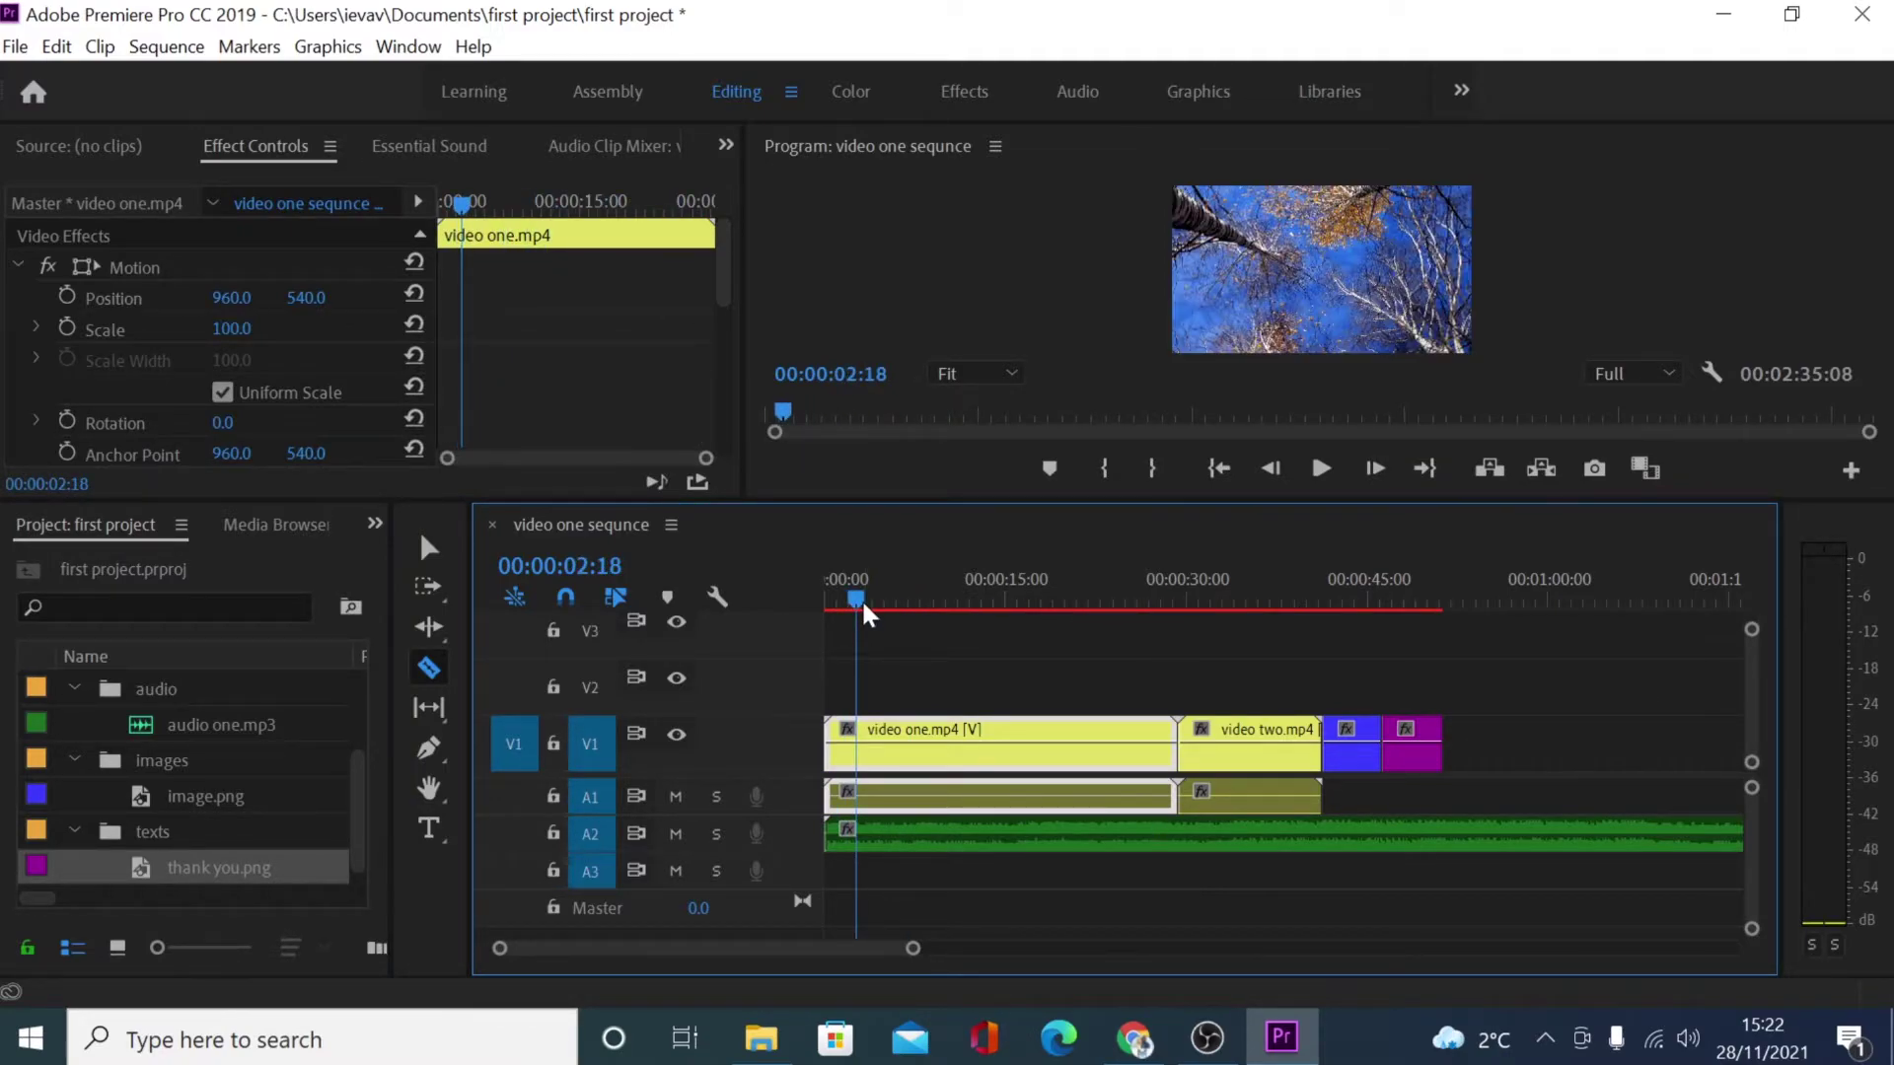
{"action": "left_click", "coordinate": [874, 742]}
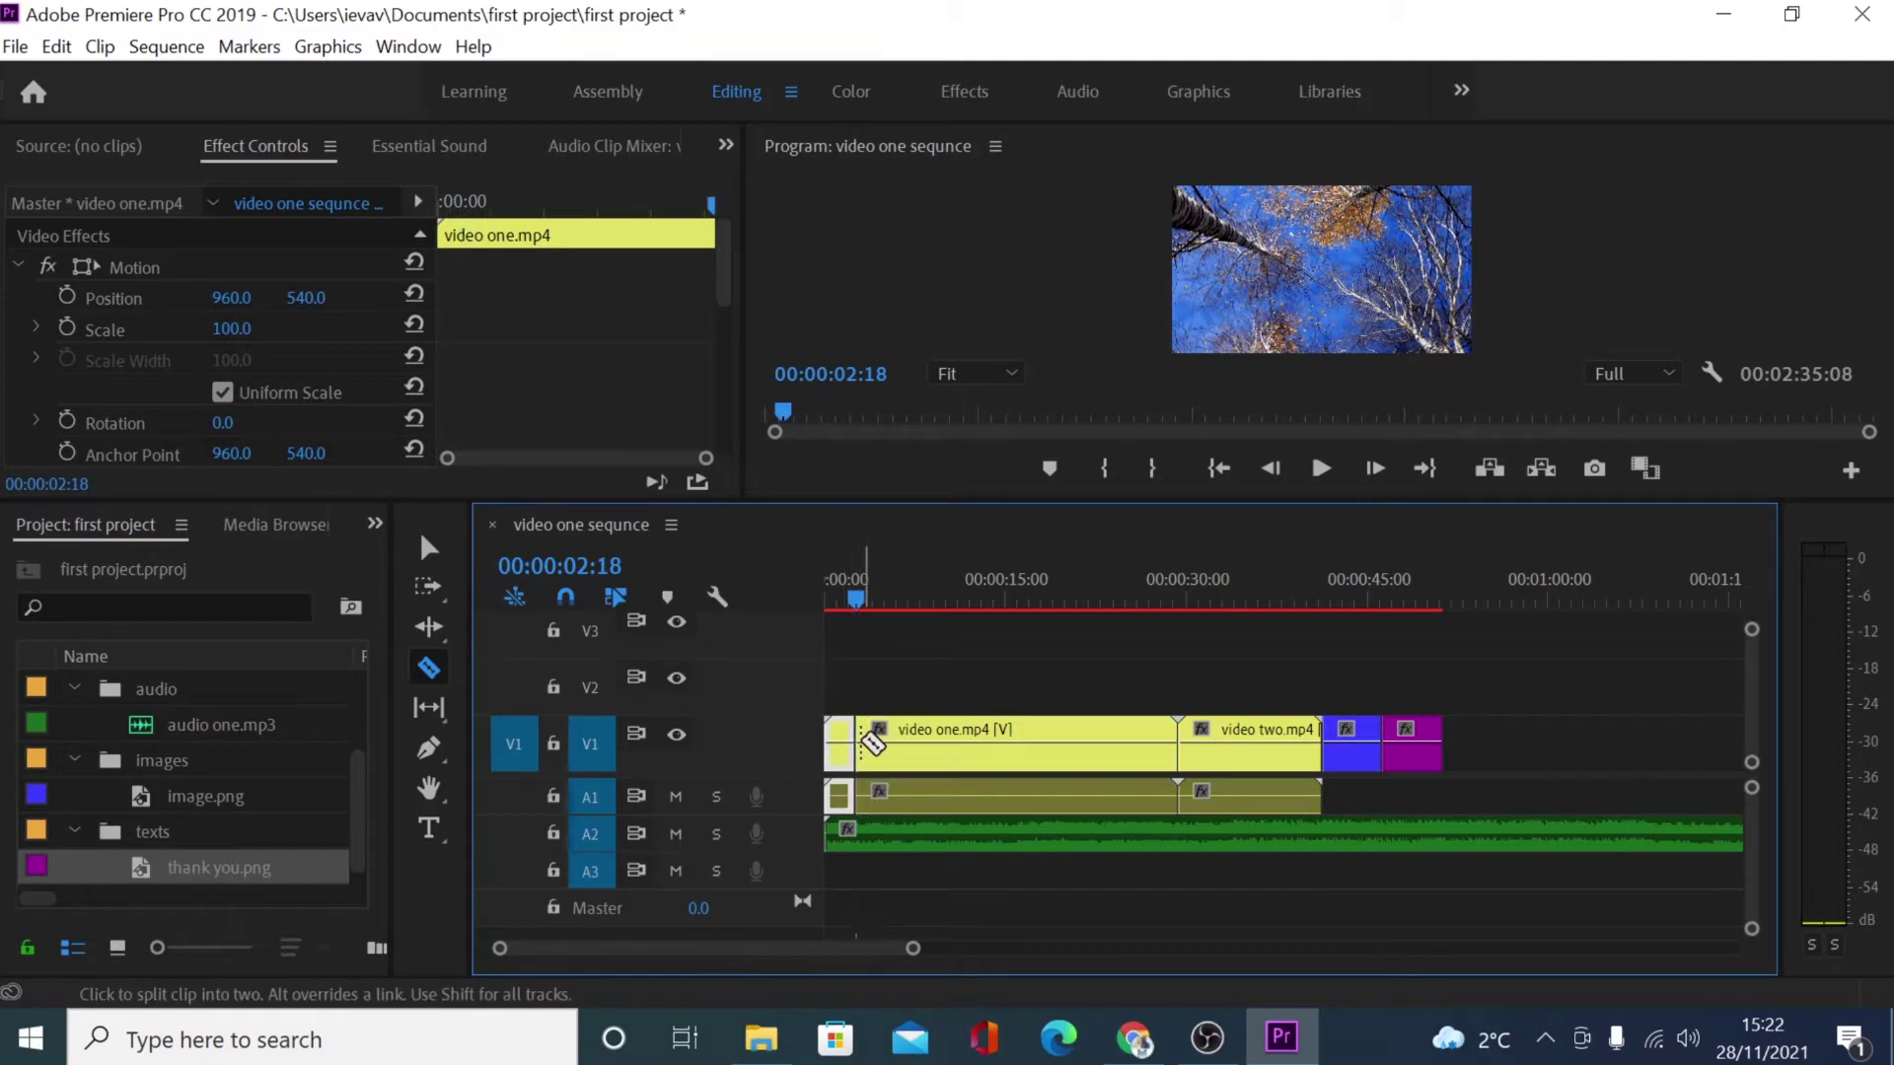
{"action": "left_click", "coordinate": [1021, 741]}
{"action": "left_click", "coordinate": [1224, 753]}
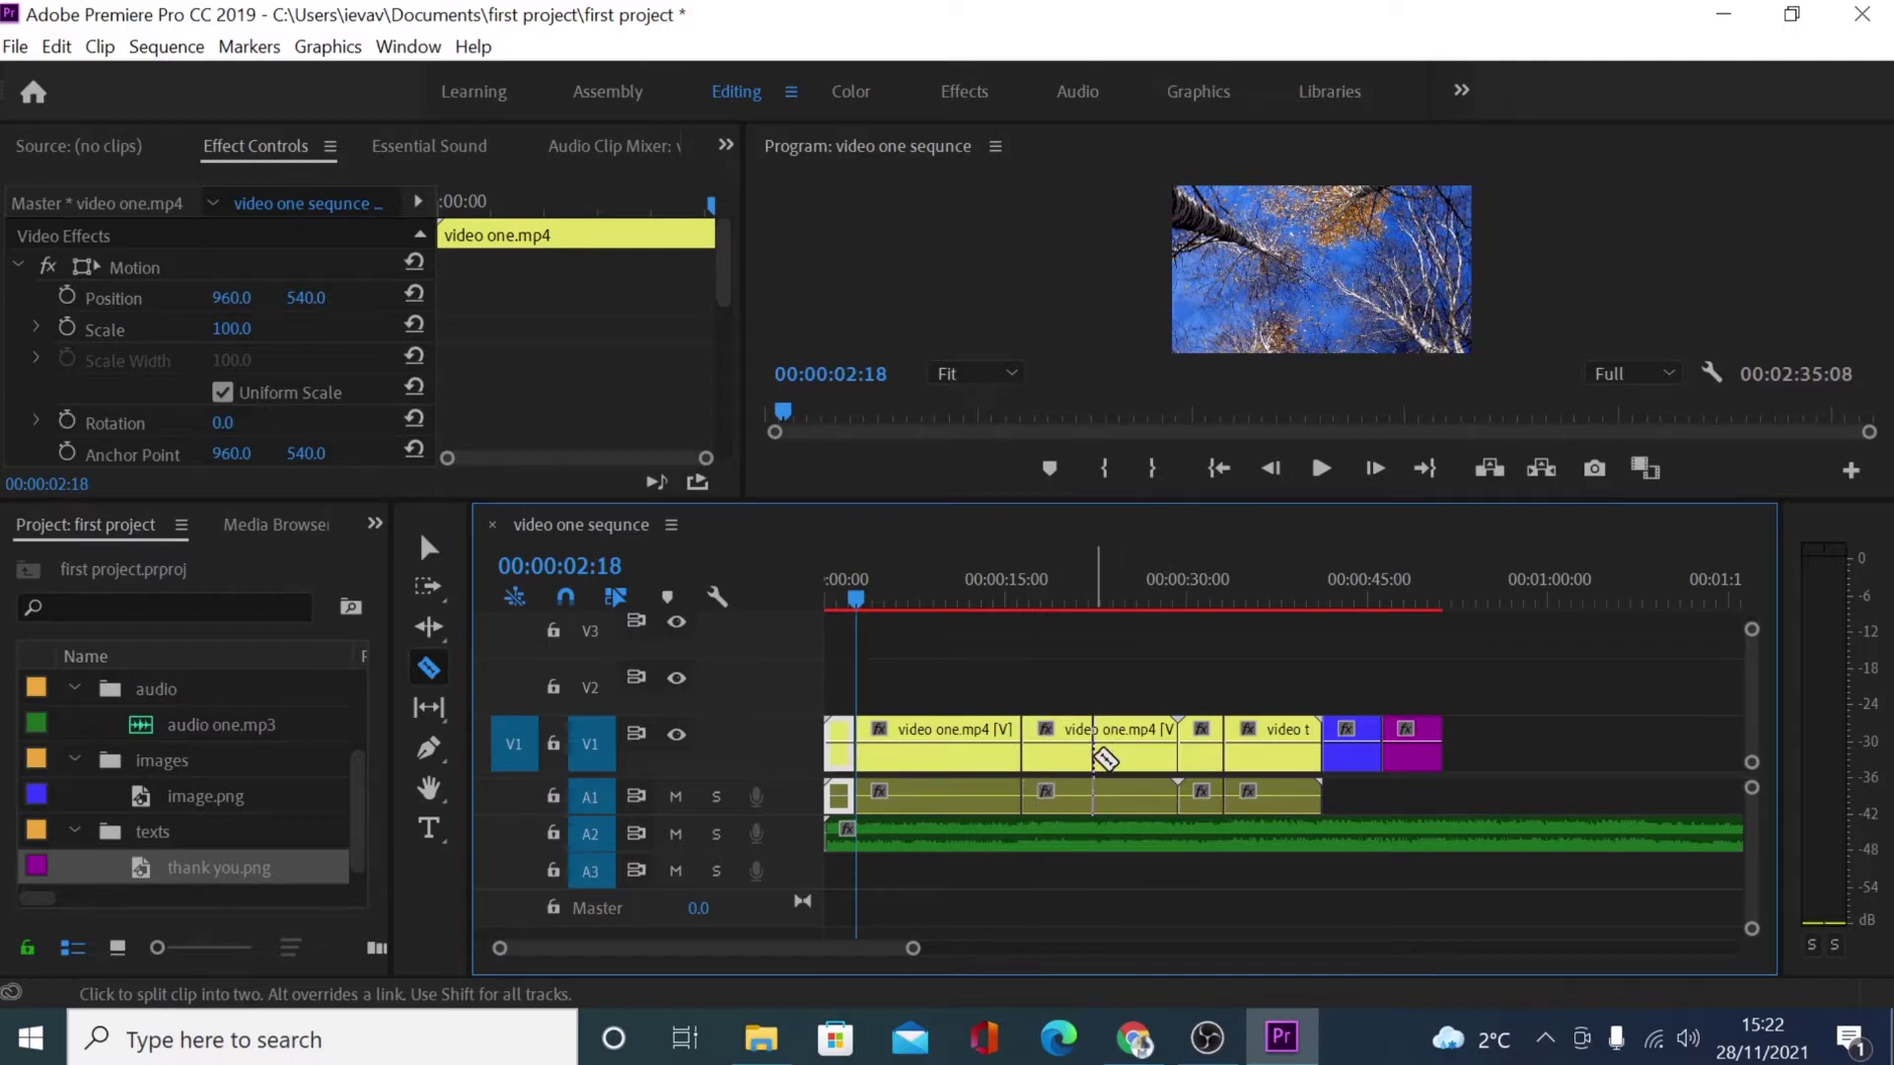
Step: Undo all the Razor cuts made in video one.mp4 and video two.mp4
{"action": "key", "text": "ctrl+z"}
{"action": "key", "text": "ctrl+z"}
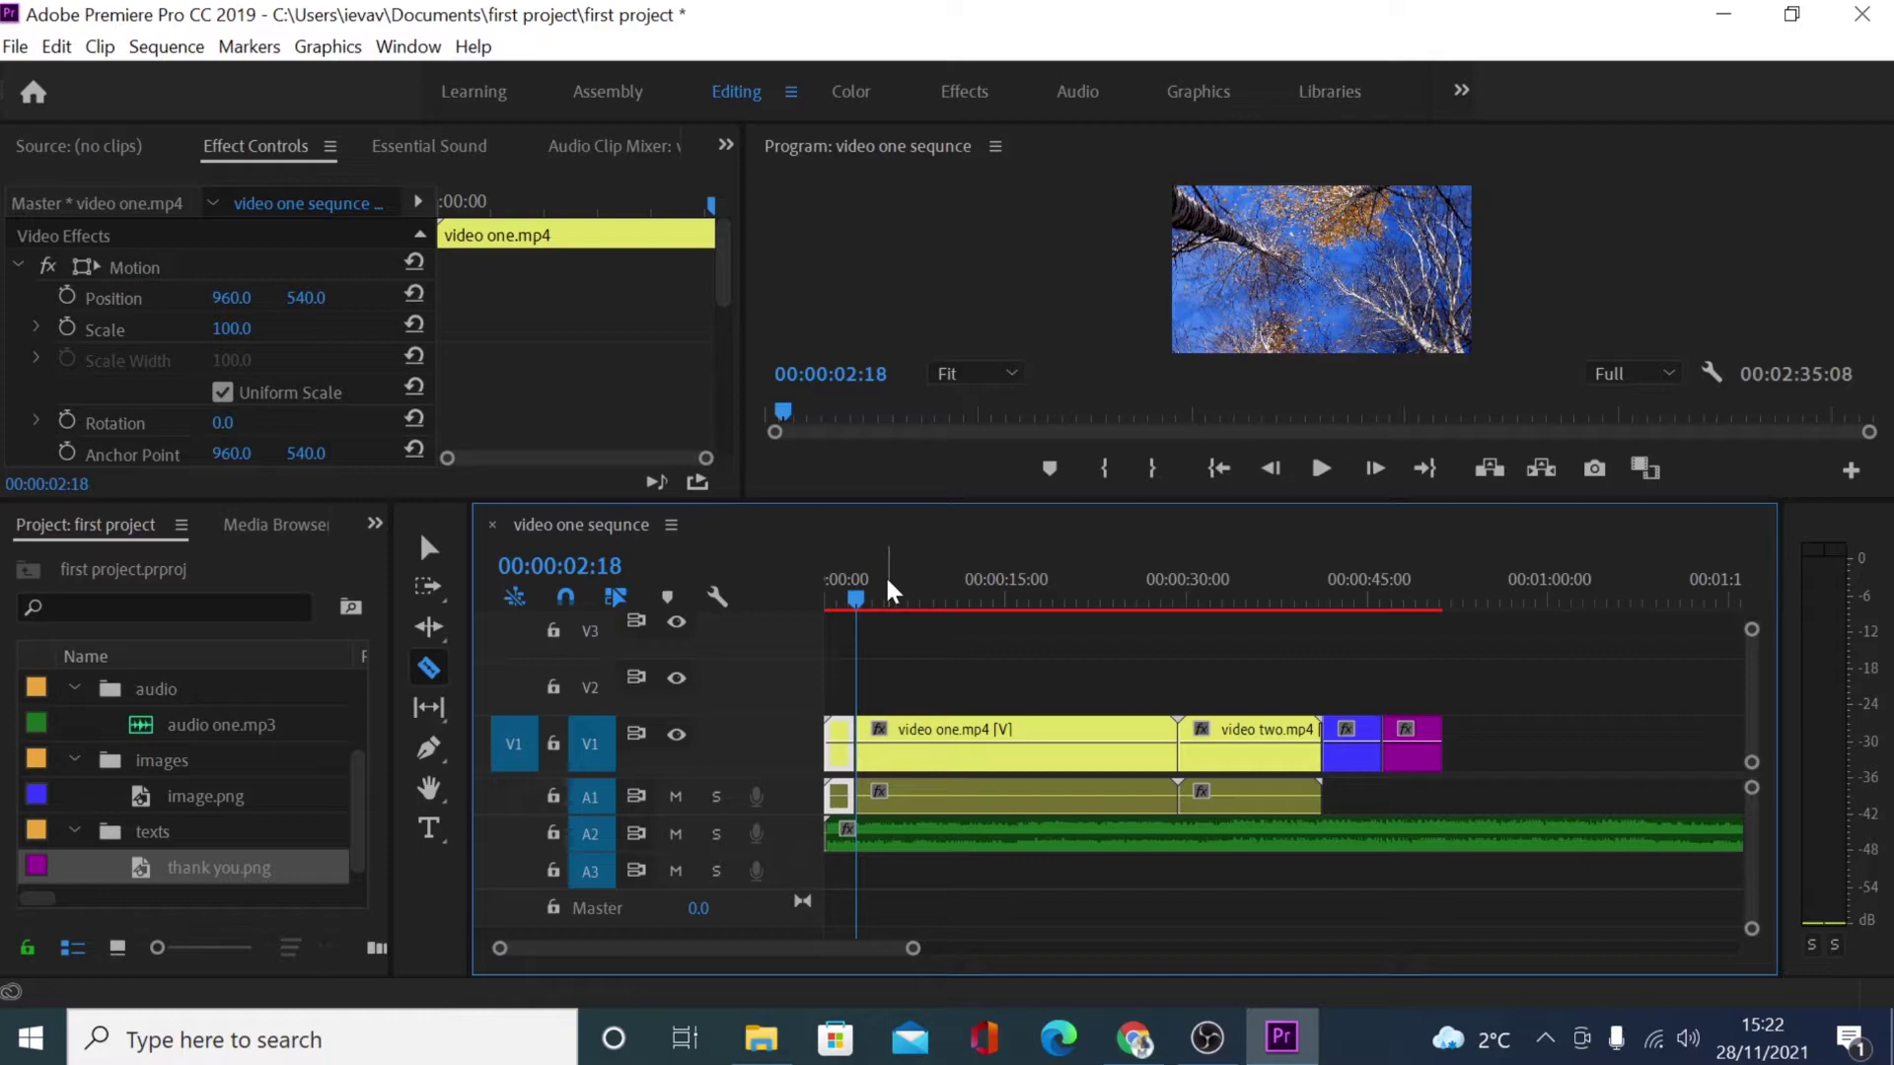
{"action": "key", "text": "ctrl+z"}
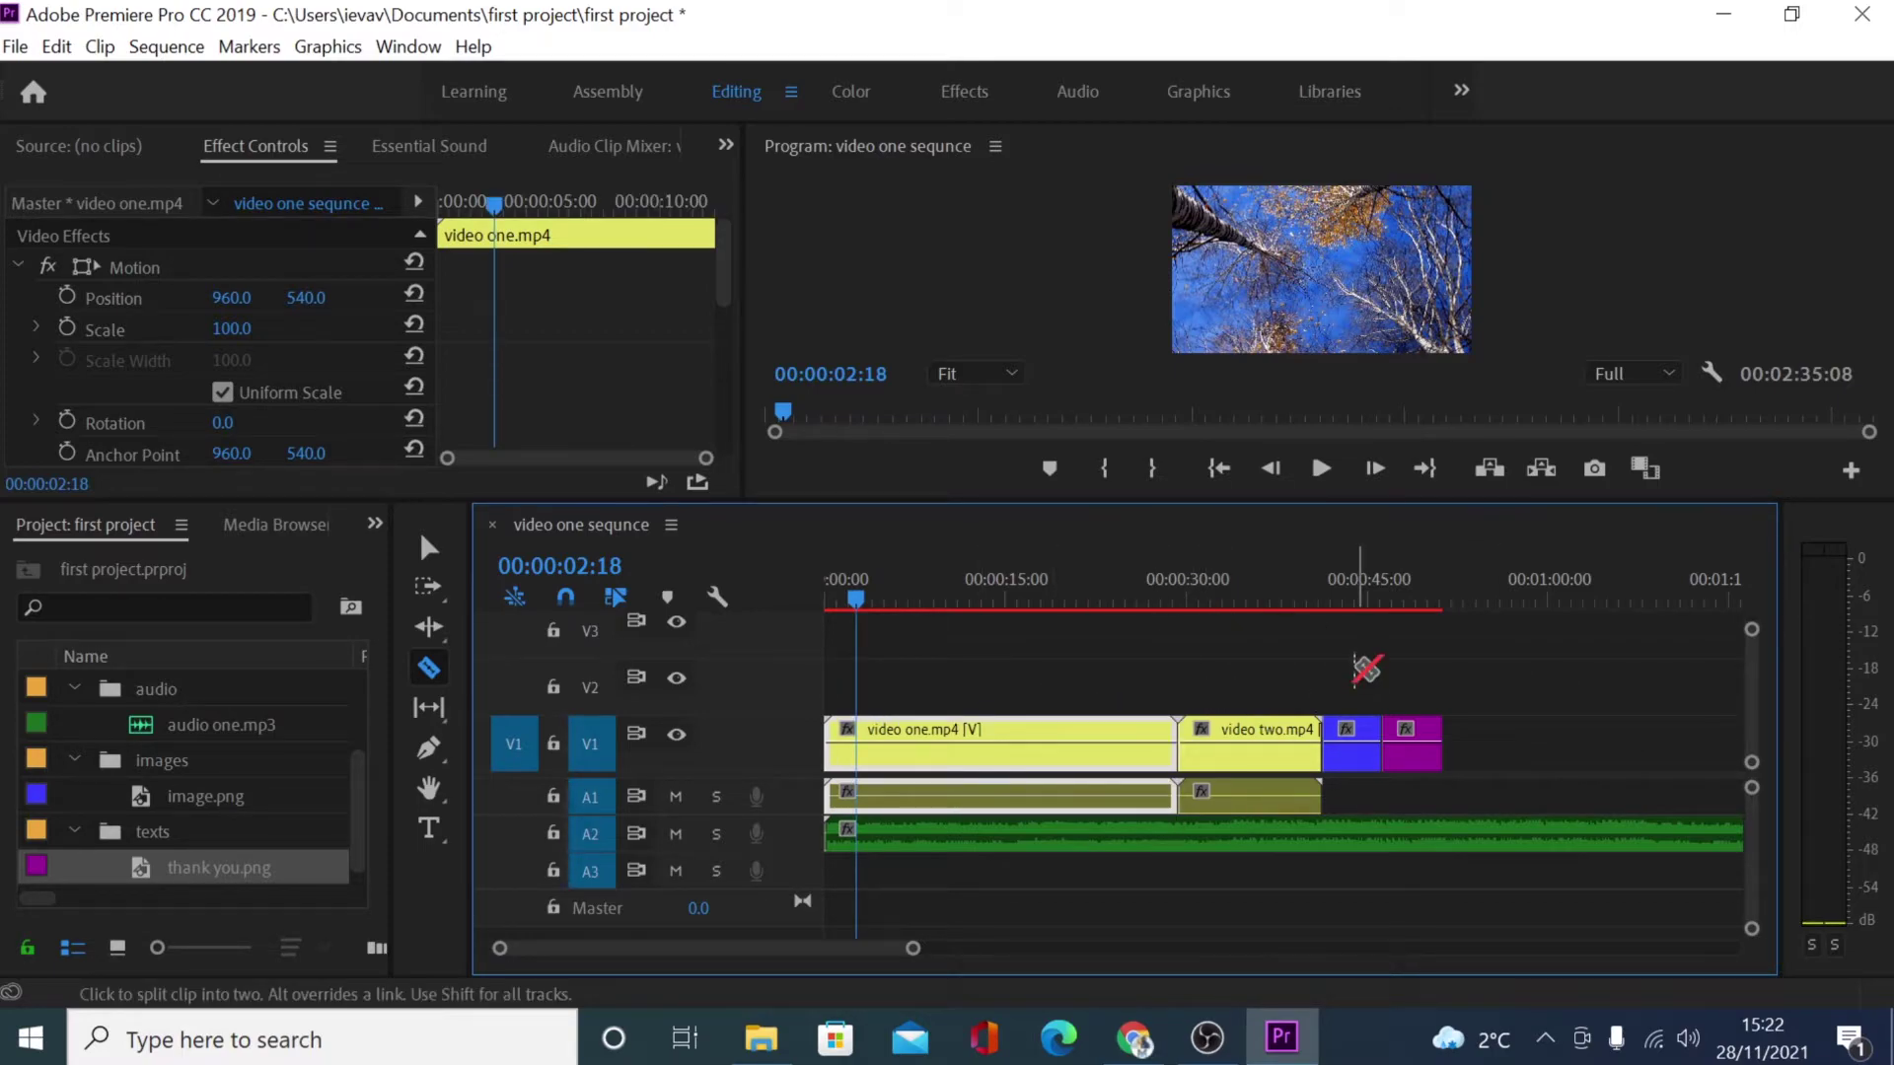
Step: Try splitting video one.mp4 at the playhead at 00:00:07:27, move the playhead to 00:00:13:24, and undo the split
{"action": "left_click", "coordinate": [432, 549]}
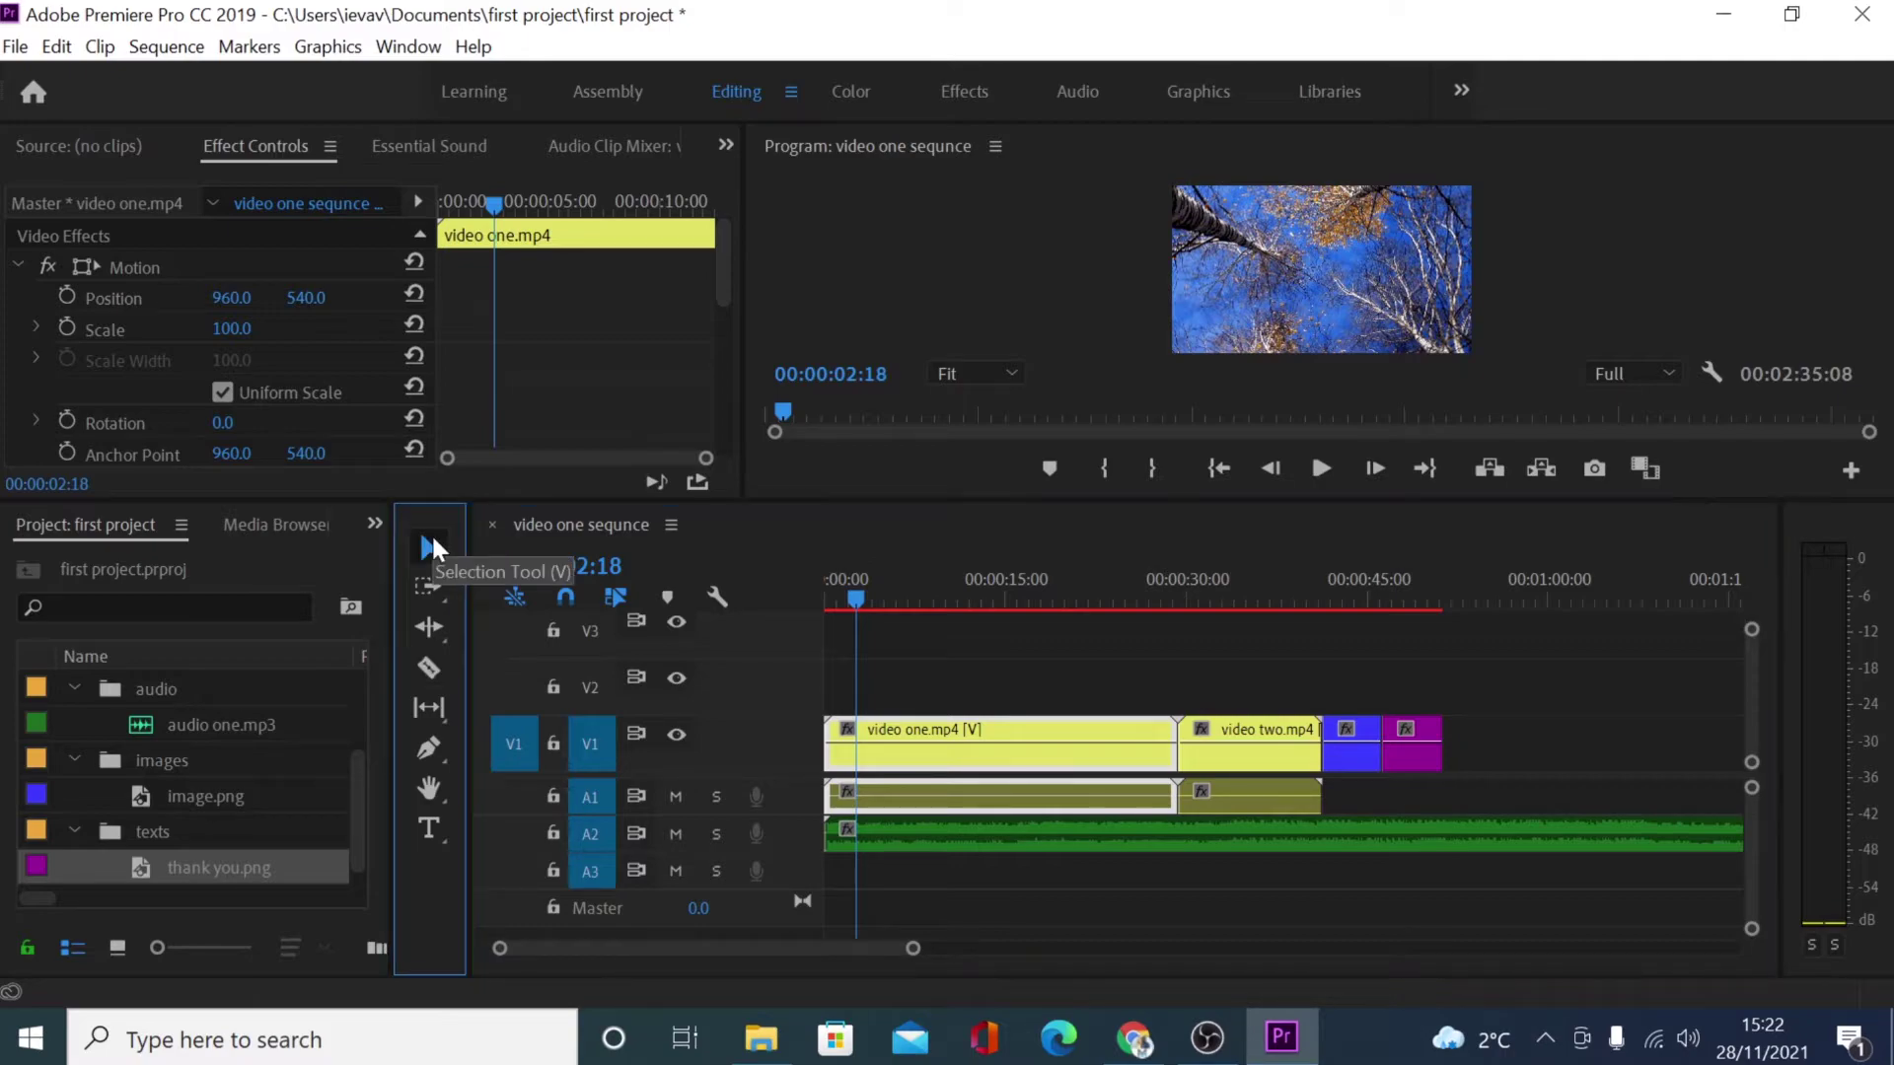
{"action": "left_click_drag", "start_coordinate": [852, 596], "coordinate": [917, 603]}
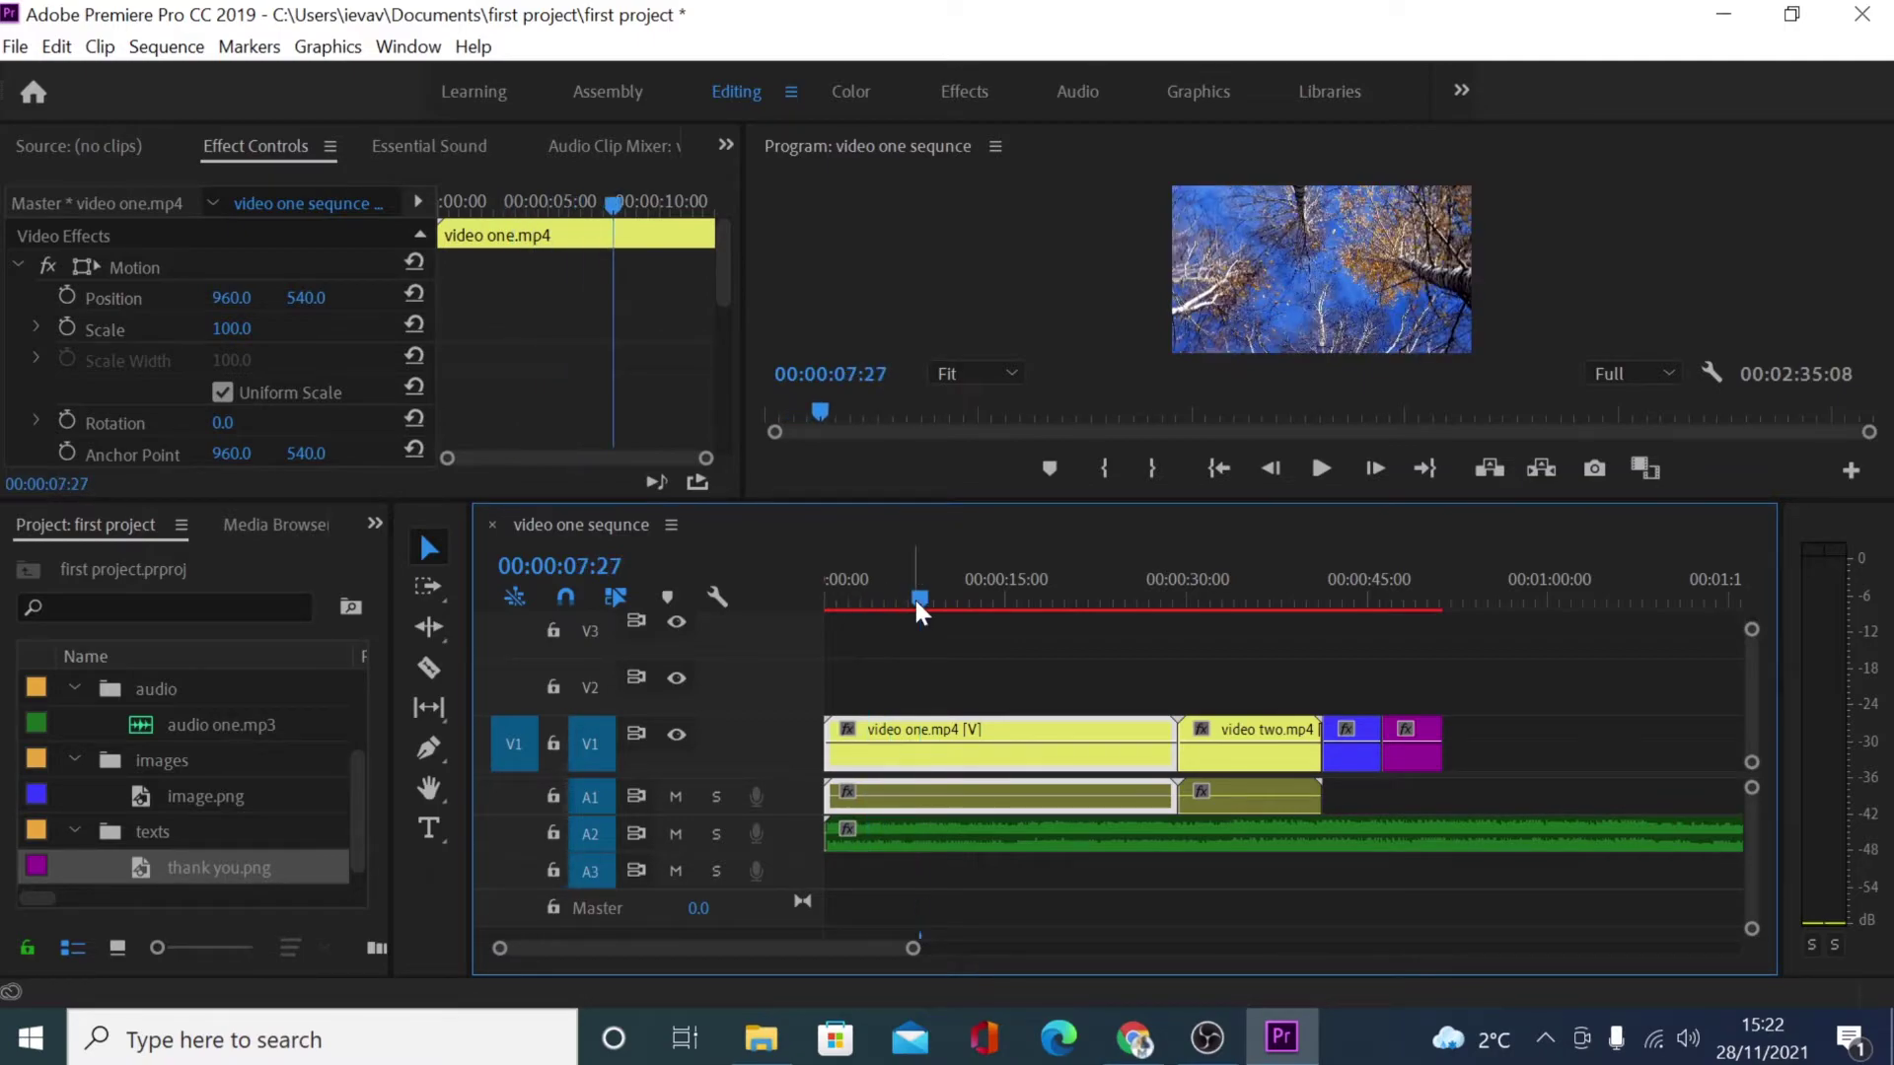
{"action": "key", "text": "ctrl+k"}
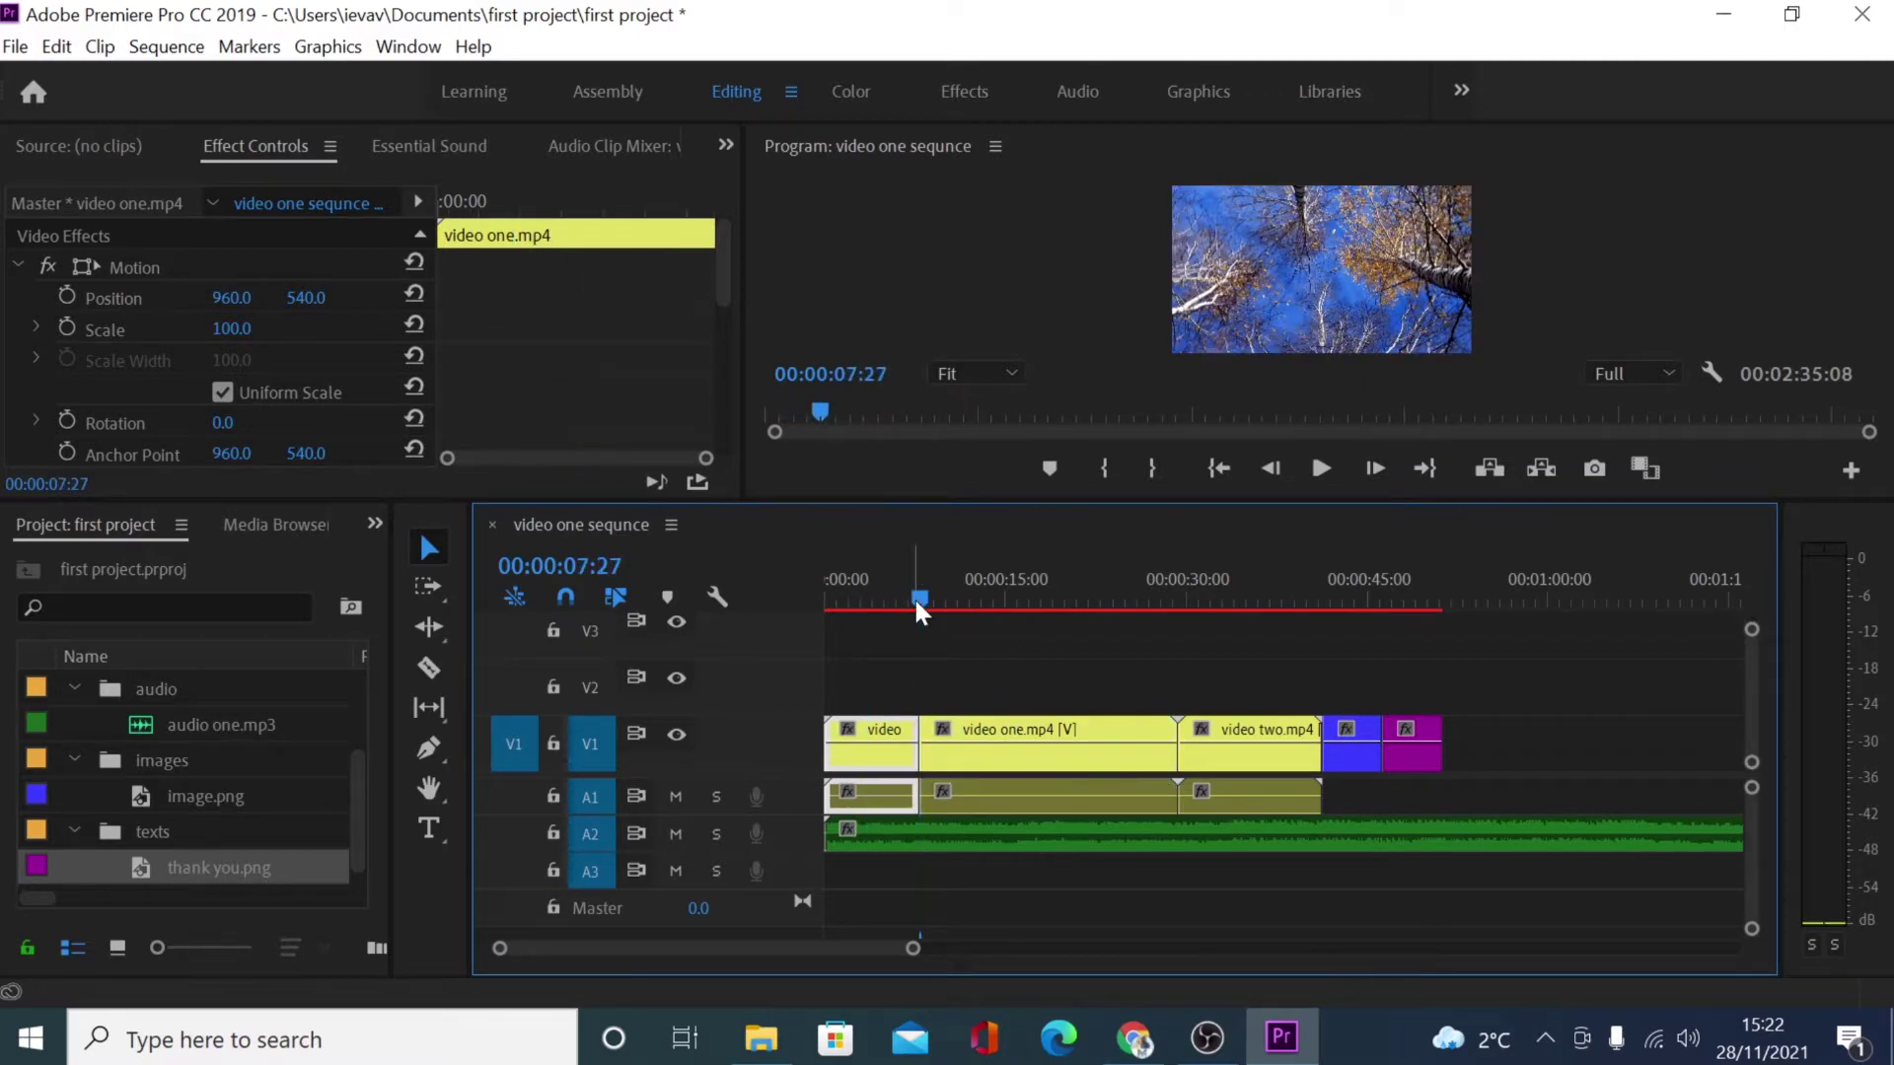
{"action": "left_click_drag", "start_coordinate": [917, 604], "coordinate": [987, 604]}
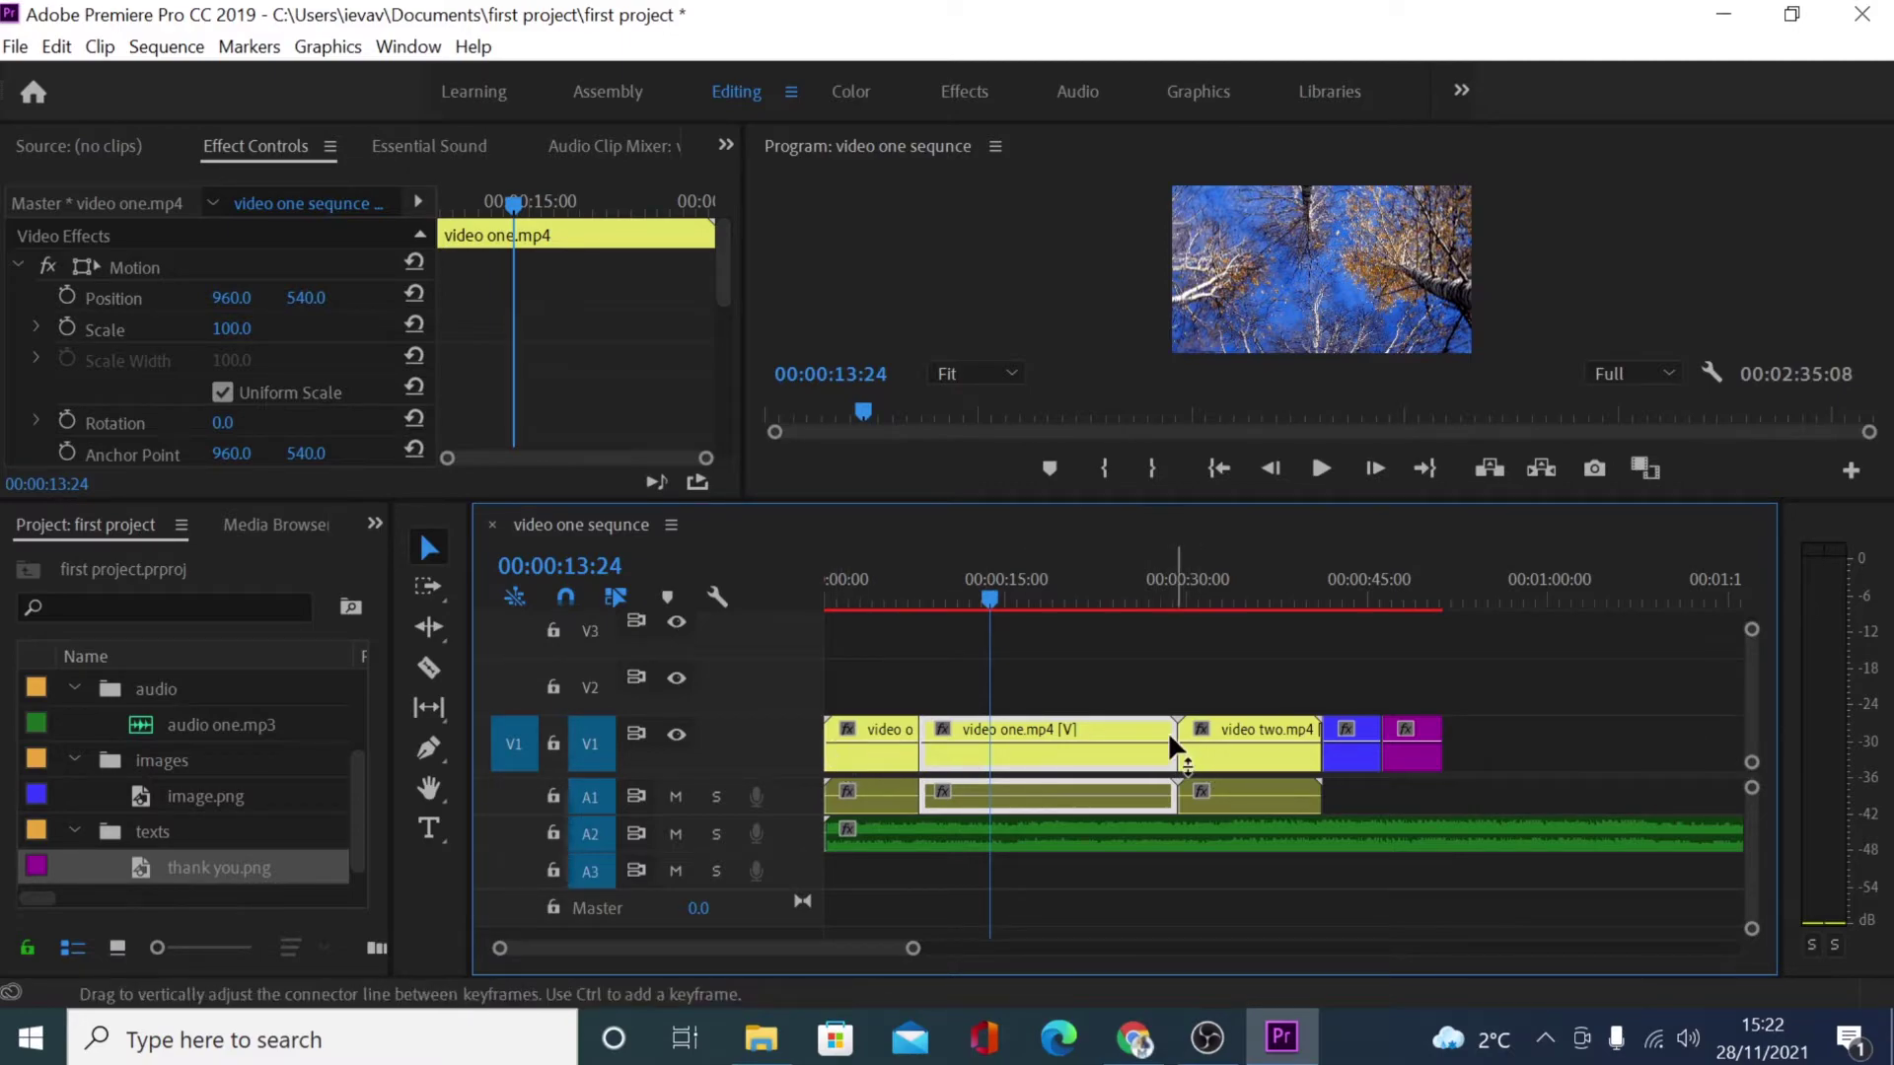
{"action": "key", "text": "ctrl+z"}
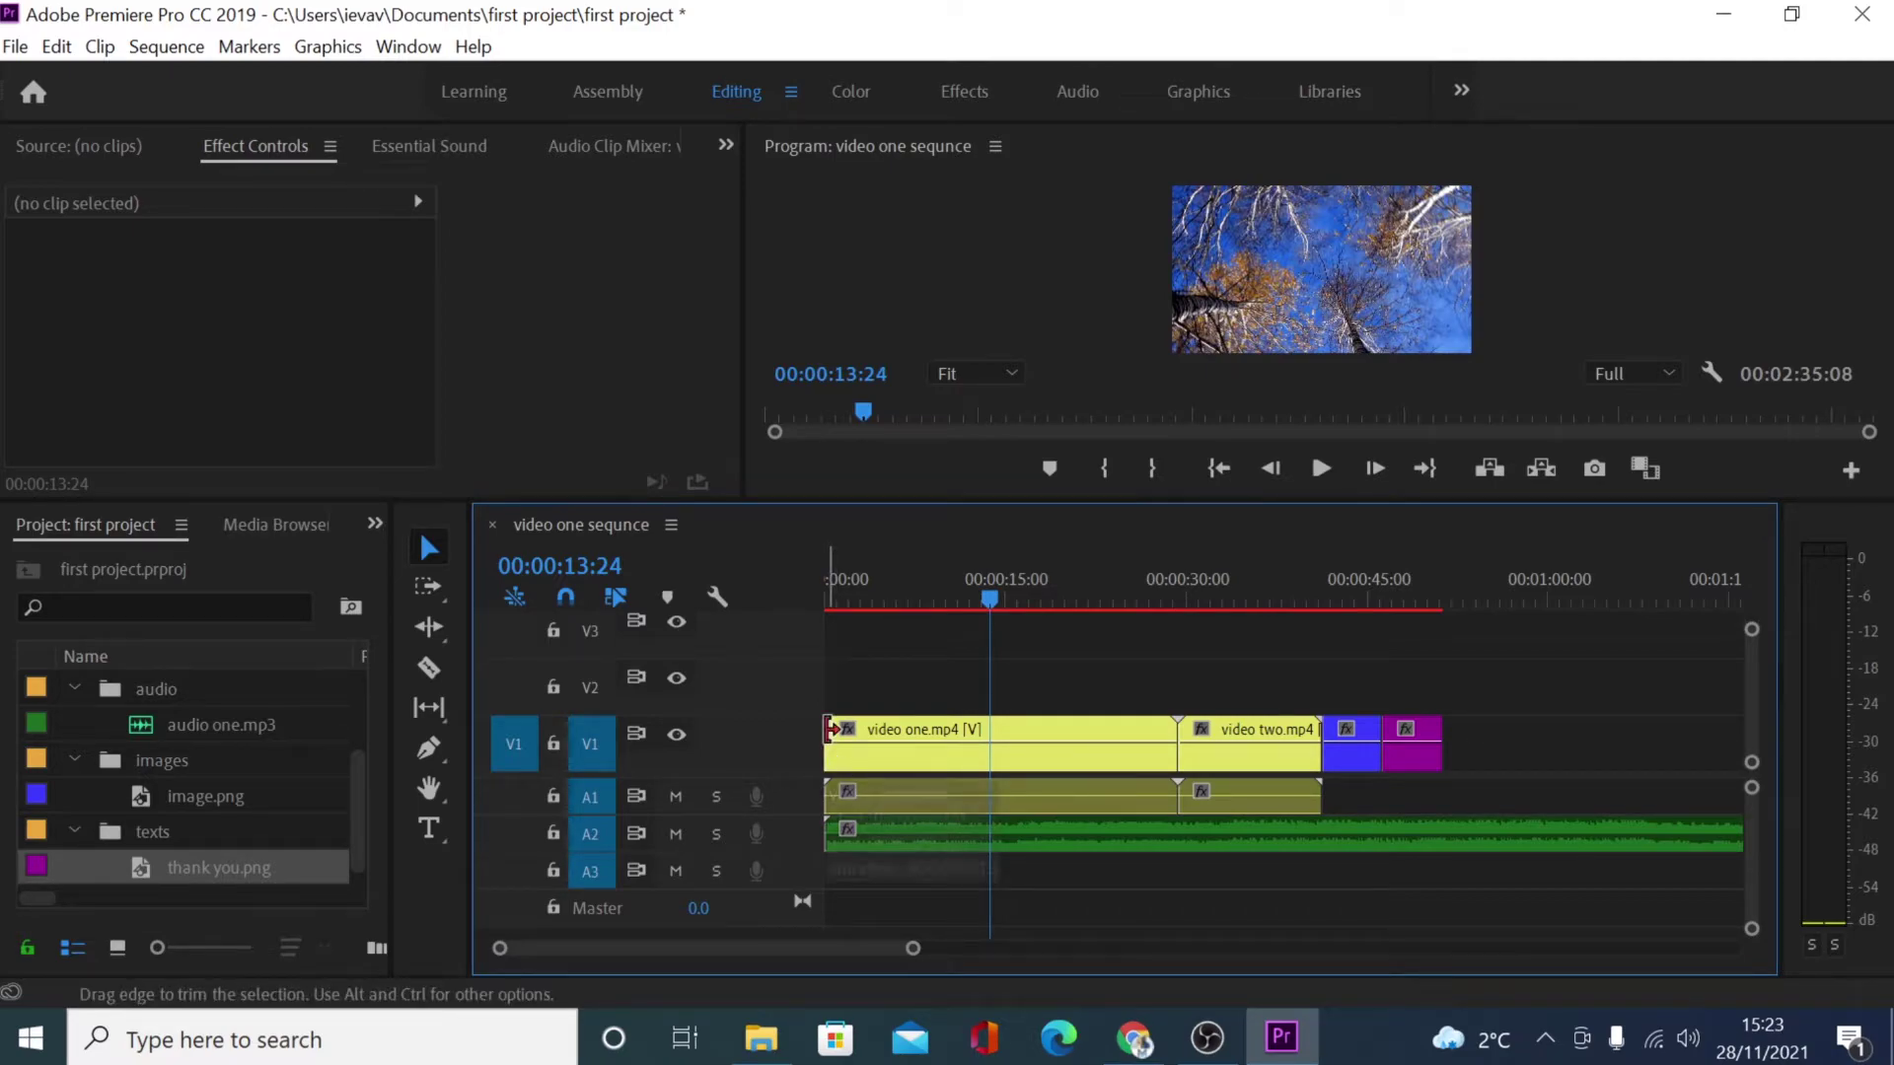
Step: Try trimming the start and the end of video one.mp4 in the timeline, and undo the trimming
{"action": "left_click_drag", "start_coordinate": [830, 729], "coordinate": [895, 738]}
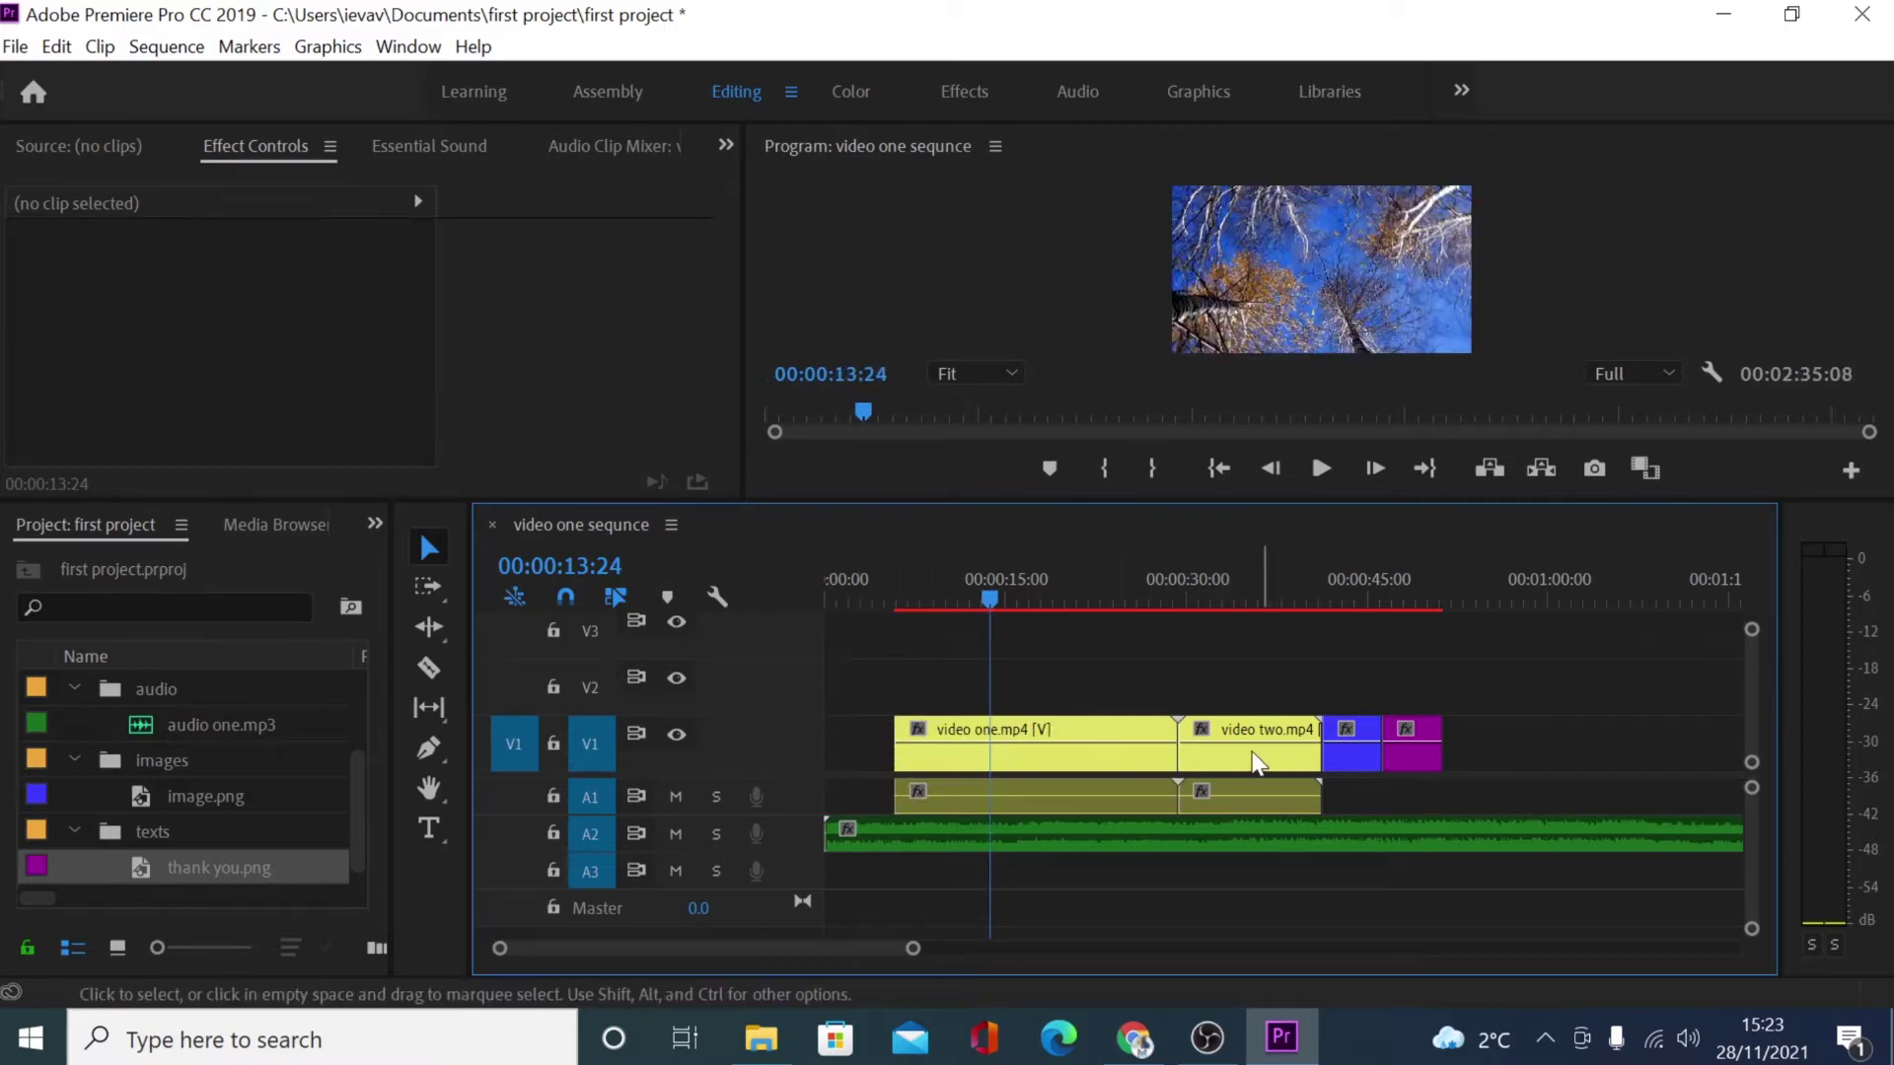
{"action": "left_click_drag", "start_coordinate": [1174, 732], "coordinate": [1089, 742]}
{"action": "key", "text": "ctrl+z"}
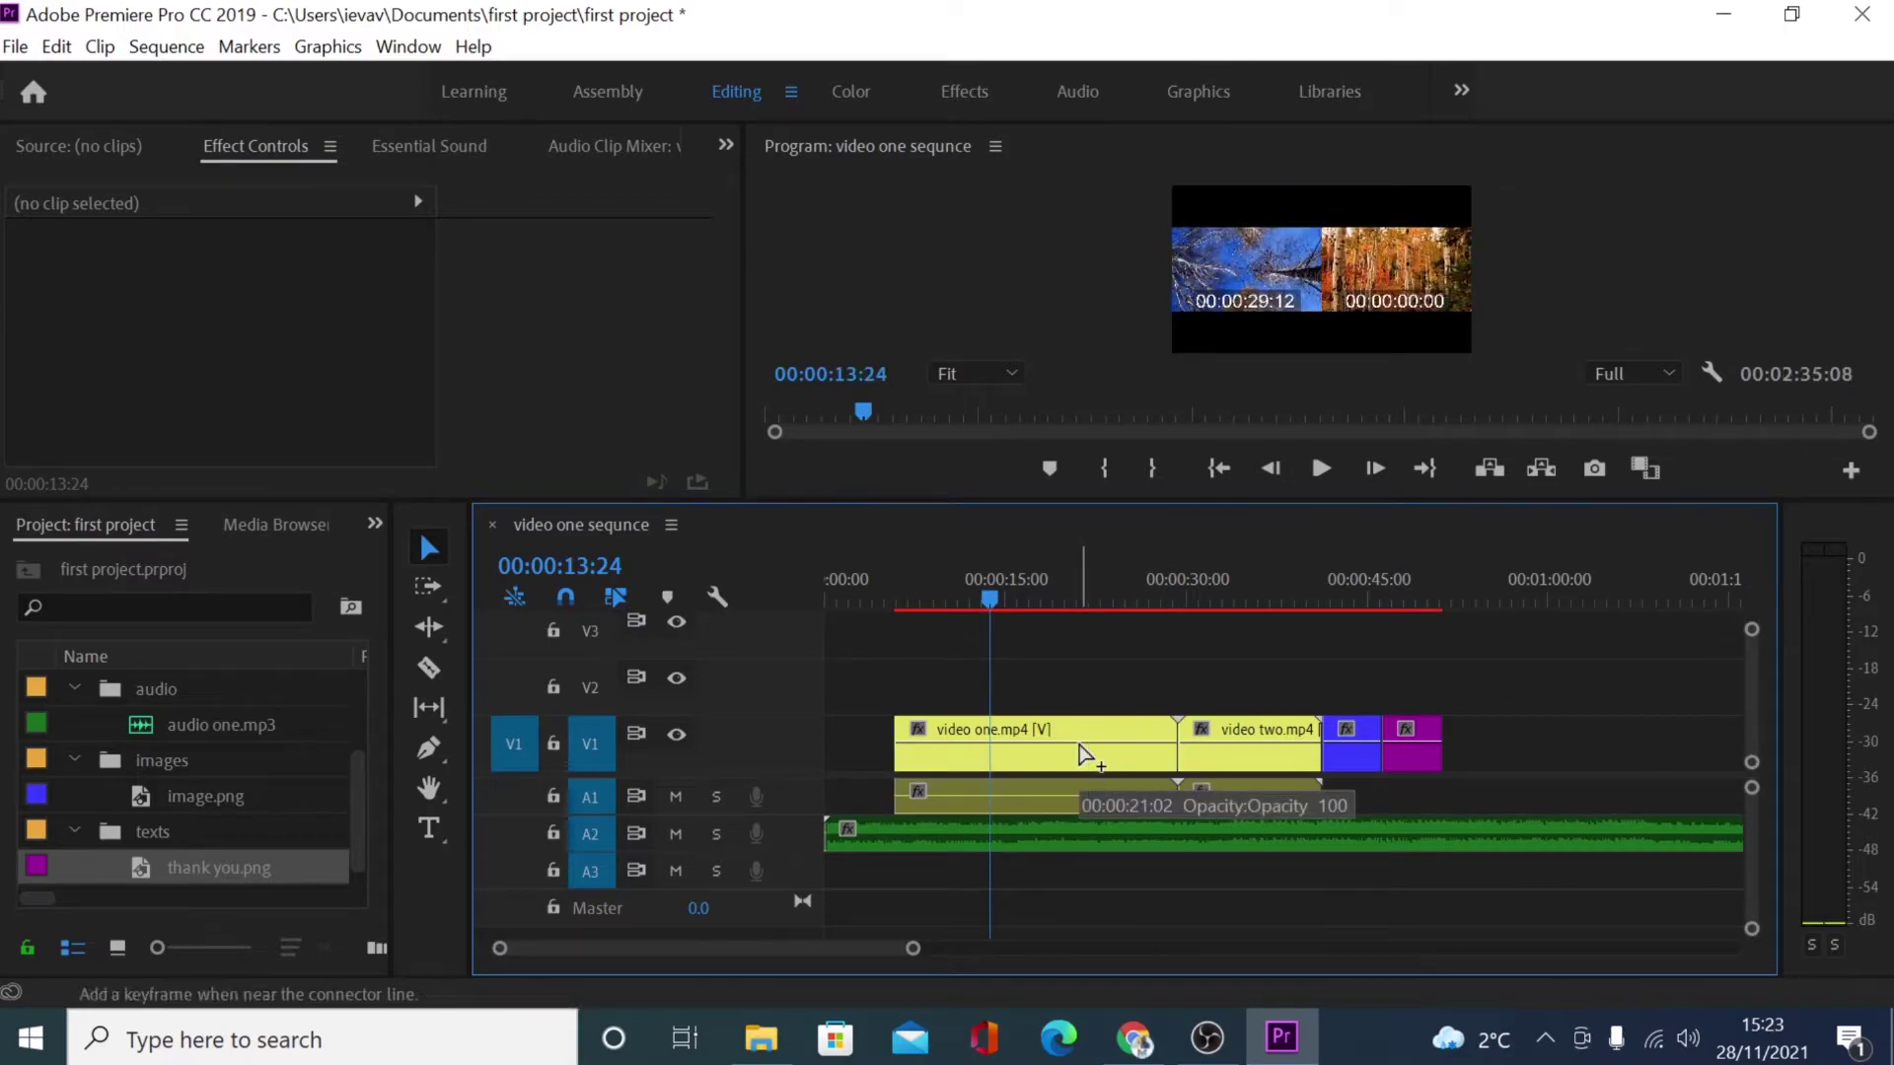
{"action": "key", "text": "ctrl+z"}
Step: Trim the end of video one.mp4 to a duration of about 00:00:19:25 and delete the gap before video two.mp4
{"action": "left_click_drag", "start_coordinate": [1154, 730], "coordinate": [1060, 735]}
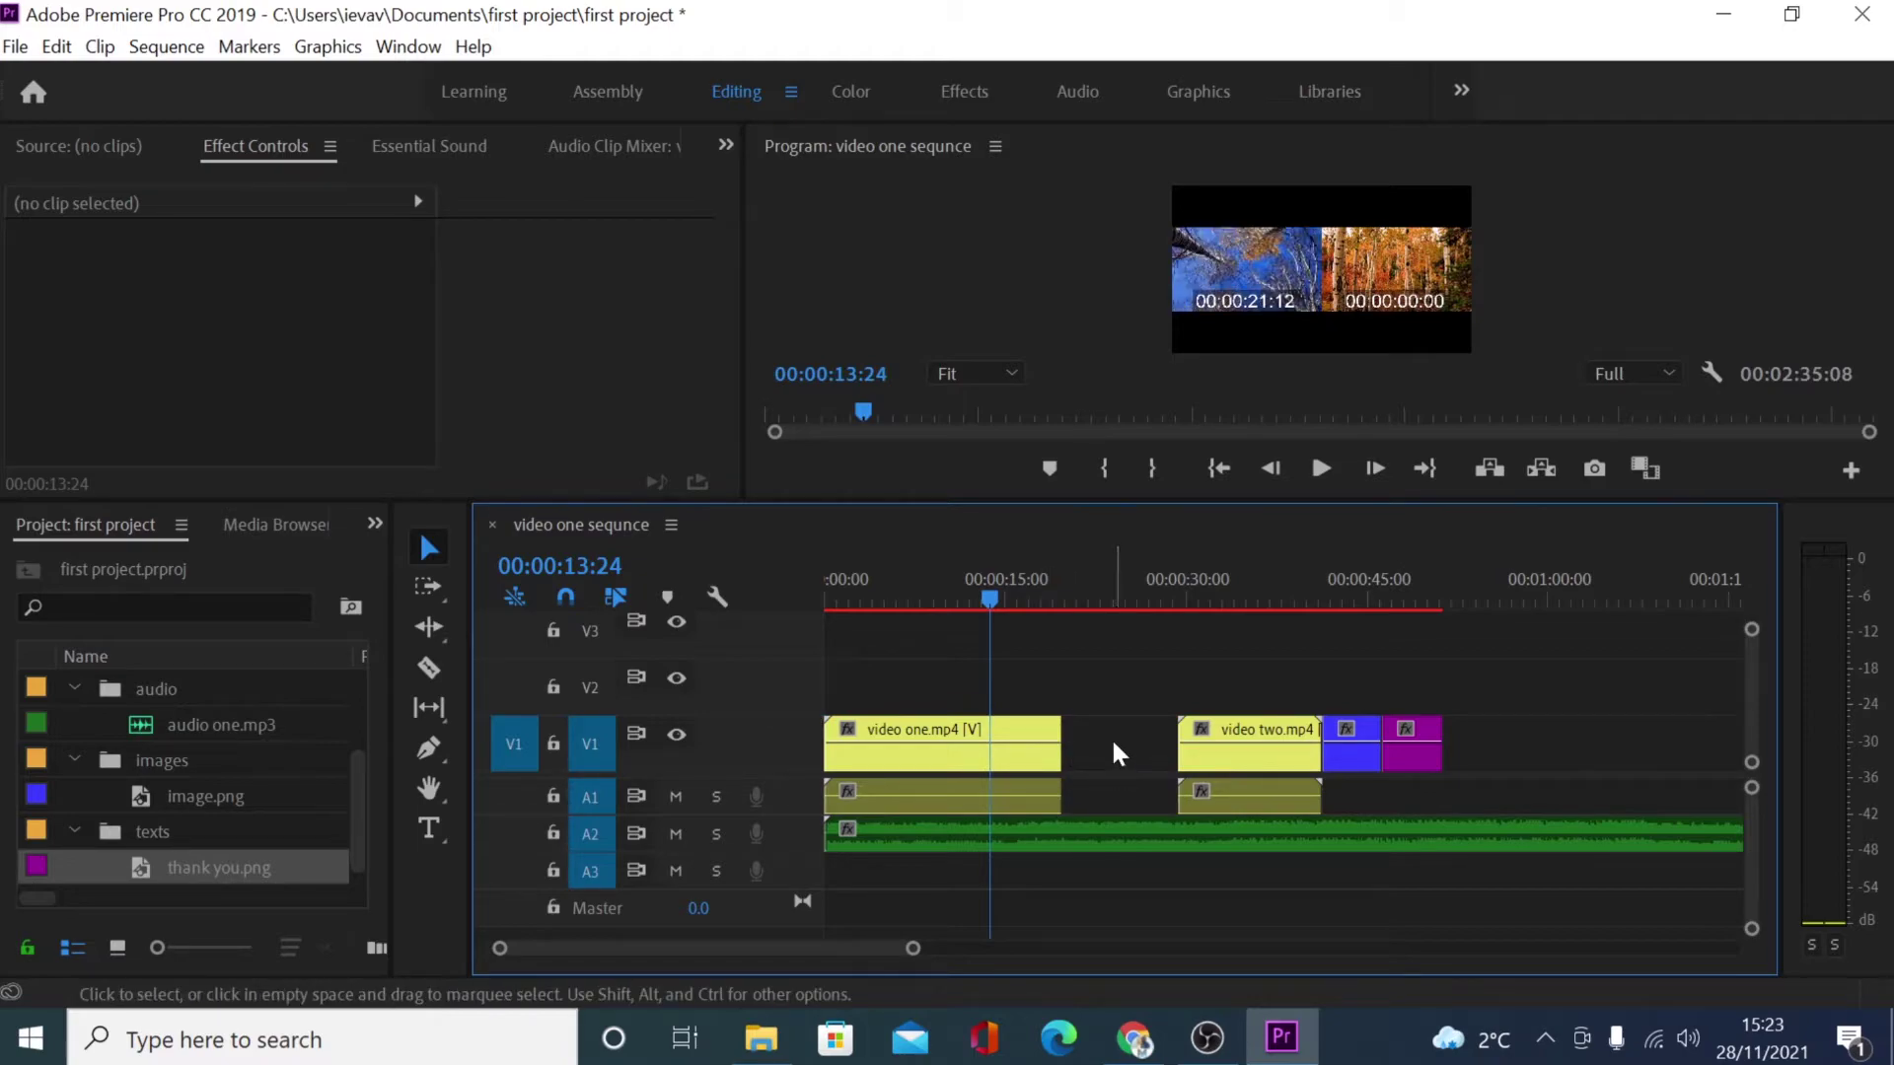
{"action": "left_click", "coordinate": [1112, 740]}
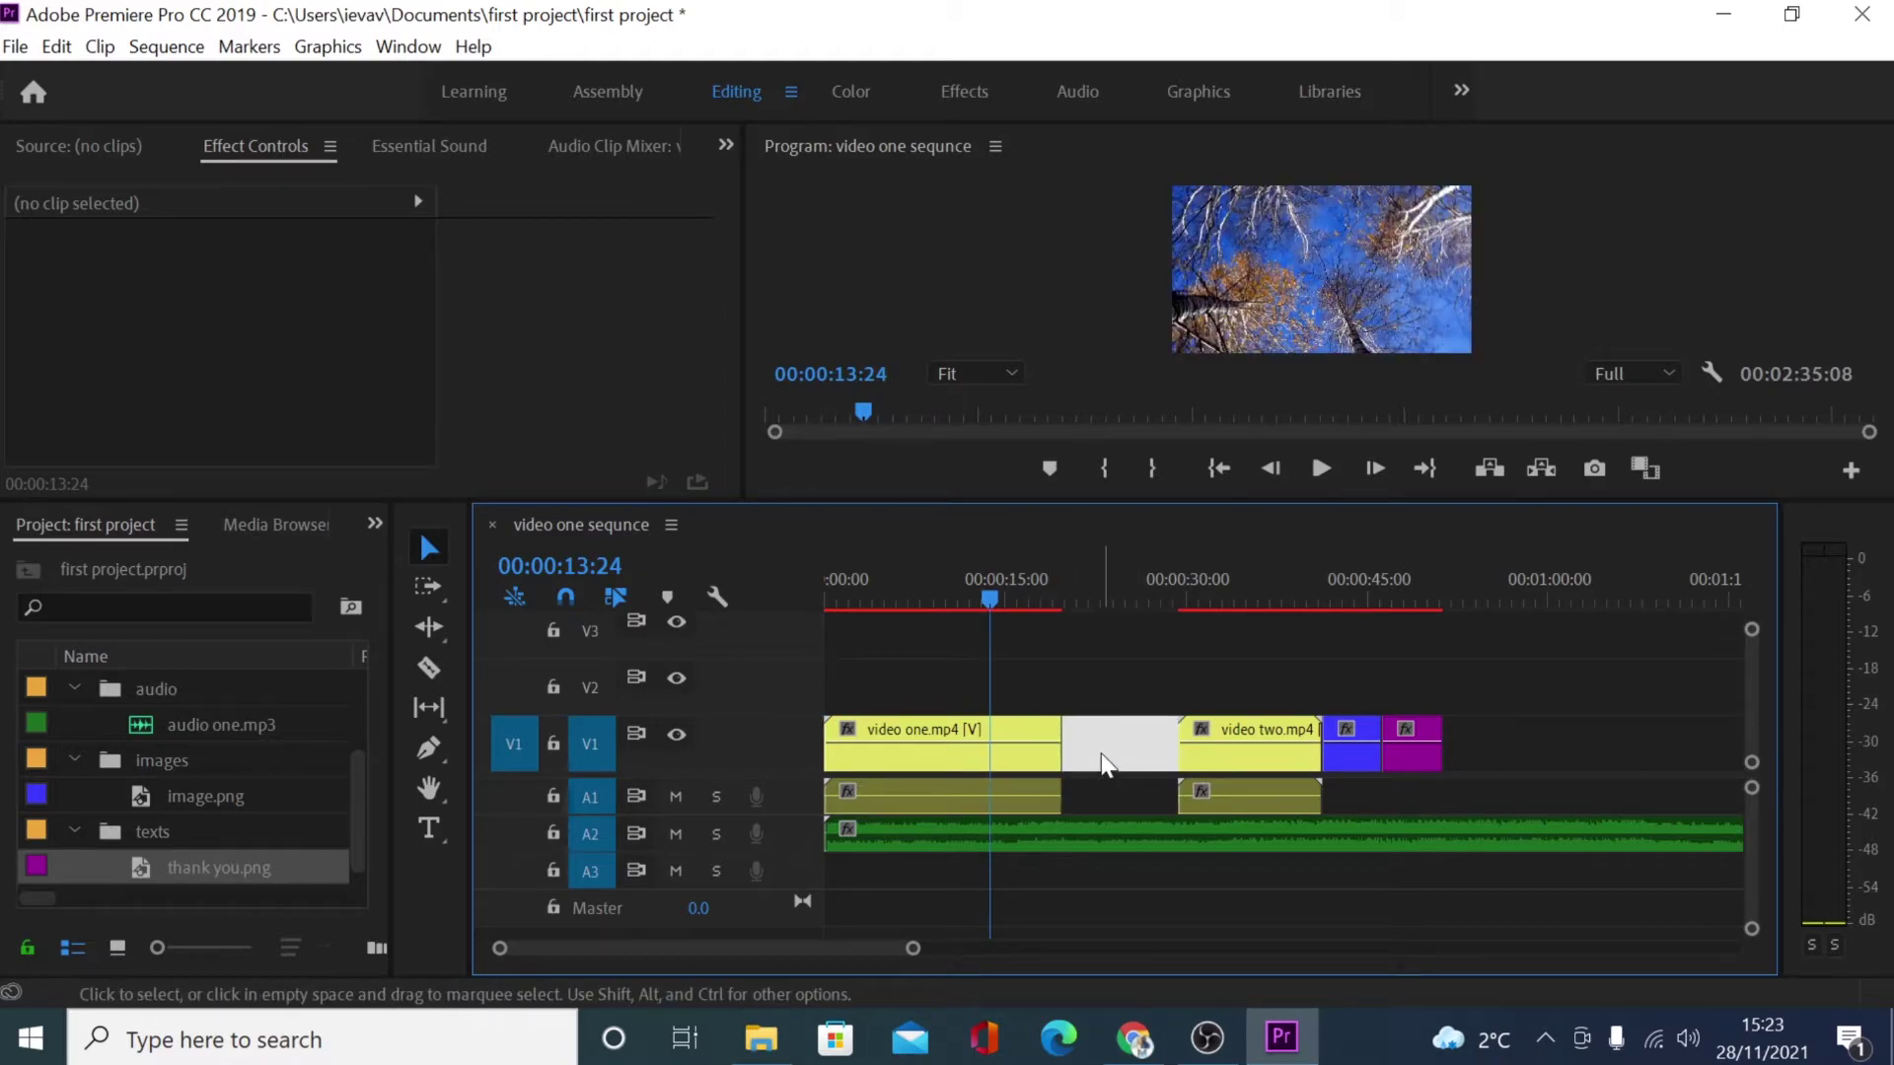
{"action": "key", "text": "Delete"}
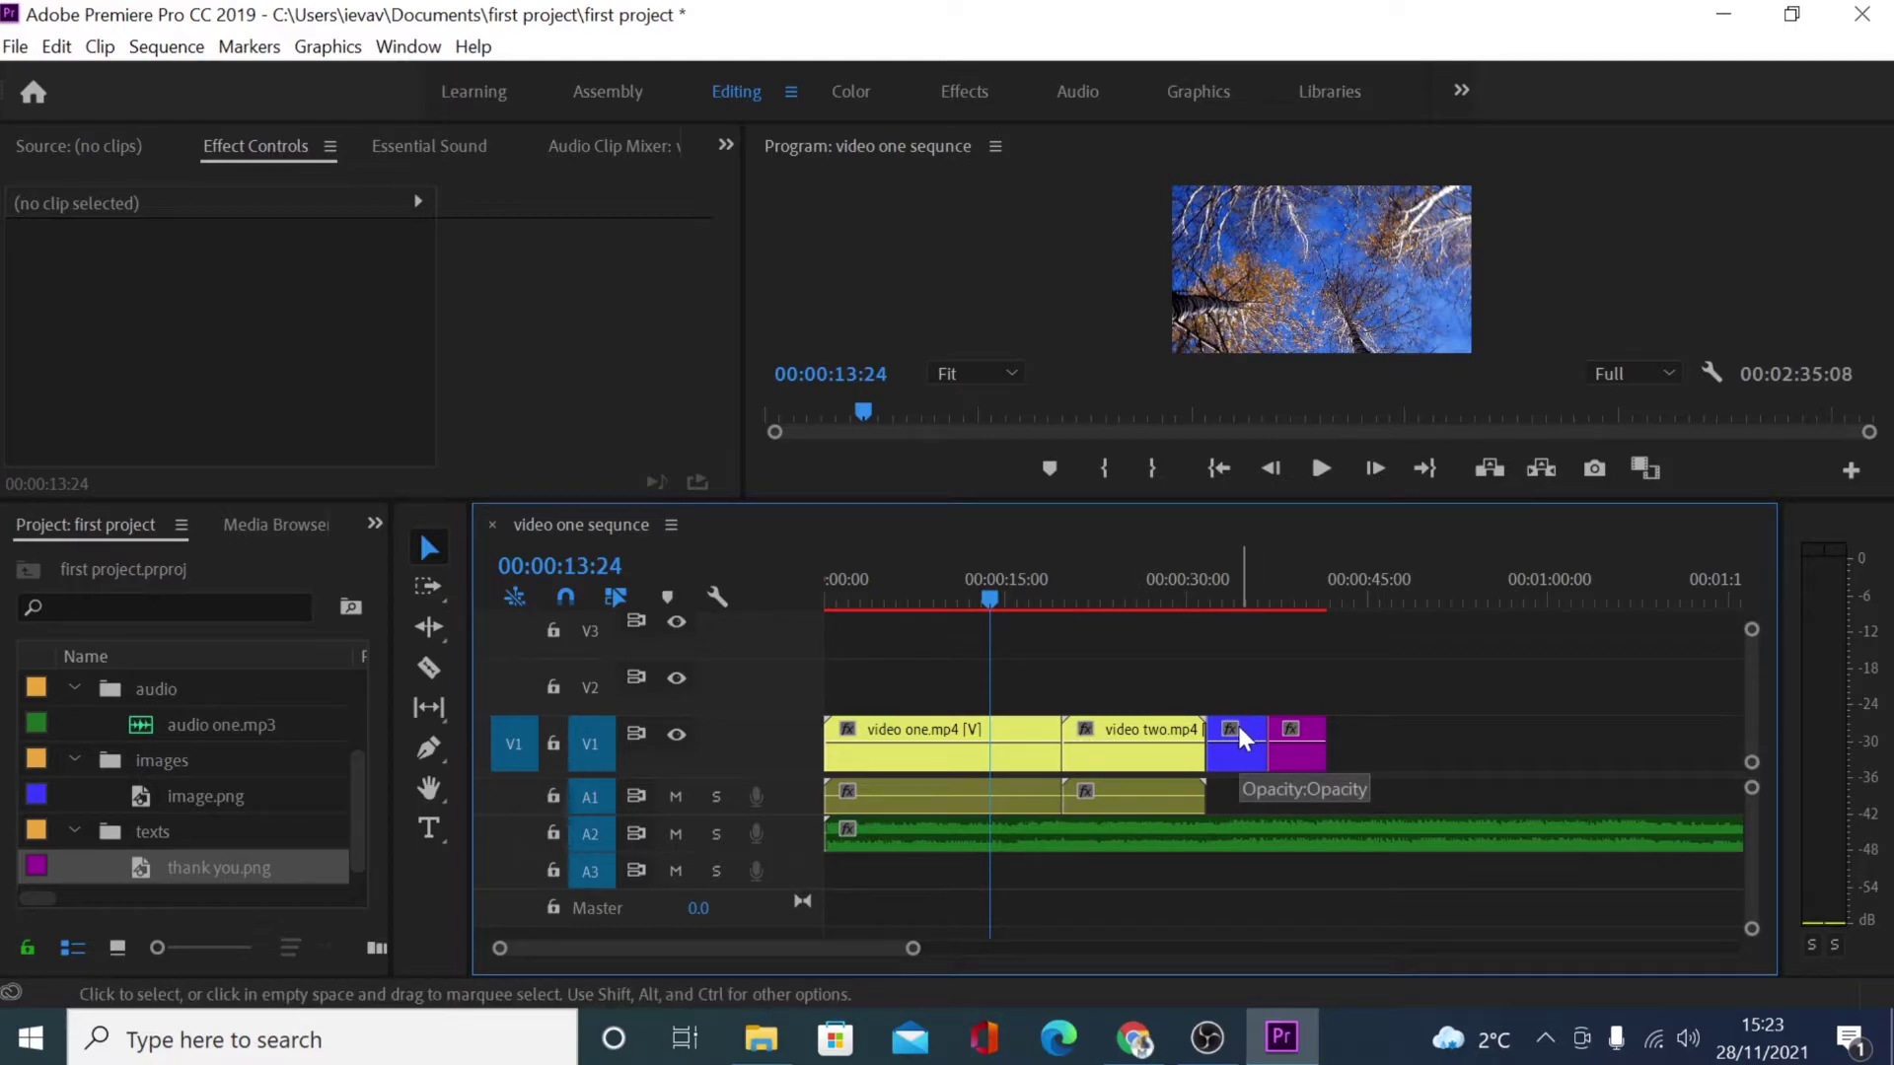
Step: Try setting the speed of video one.mp4 to 200%, and undo the speed change
{"action": "left_click", "coordinate": [1034, 735]}
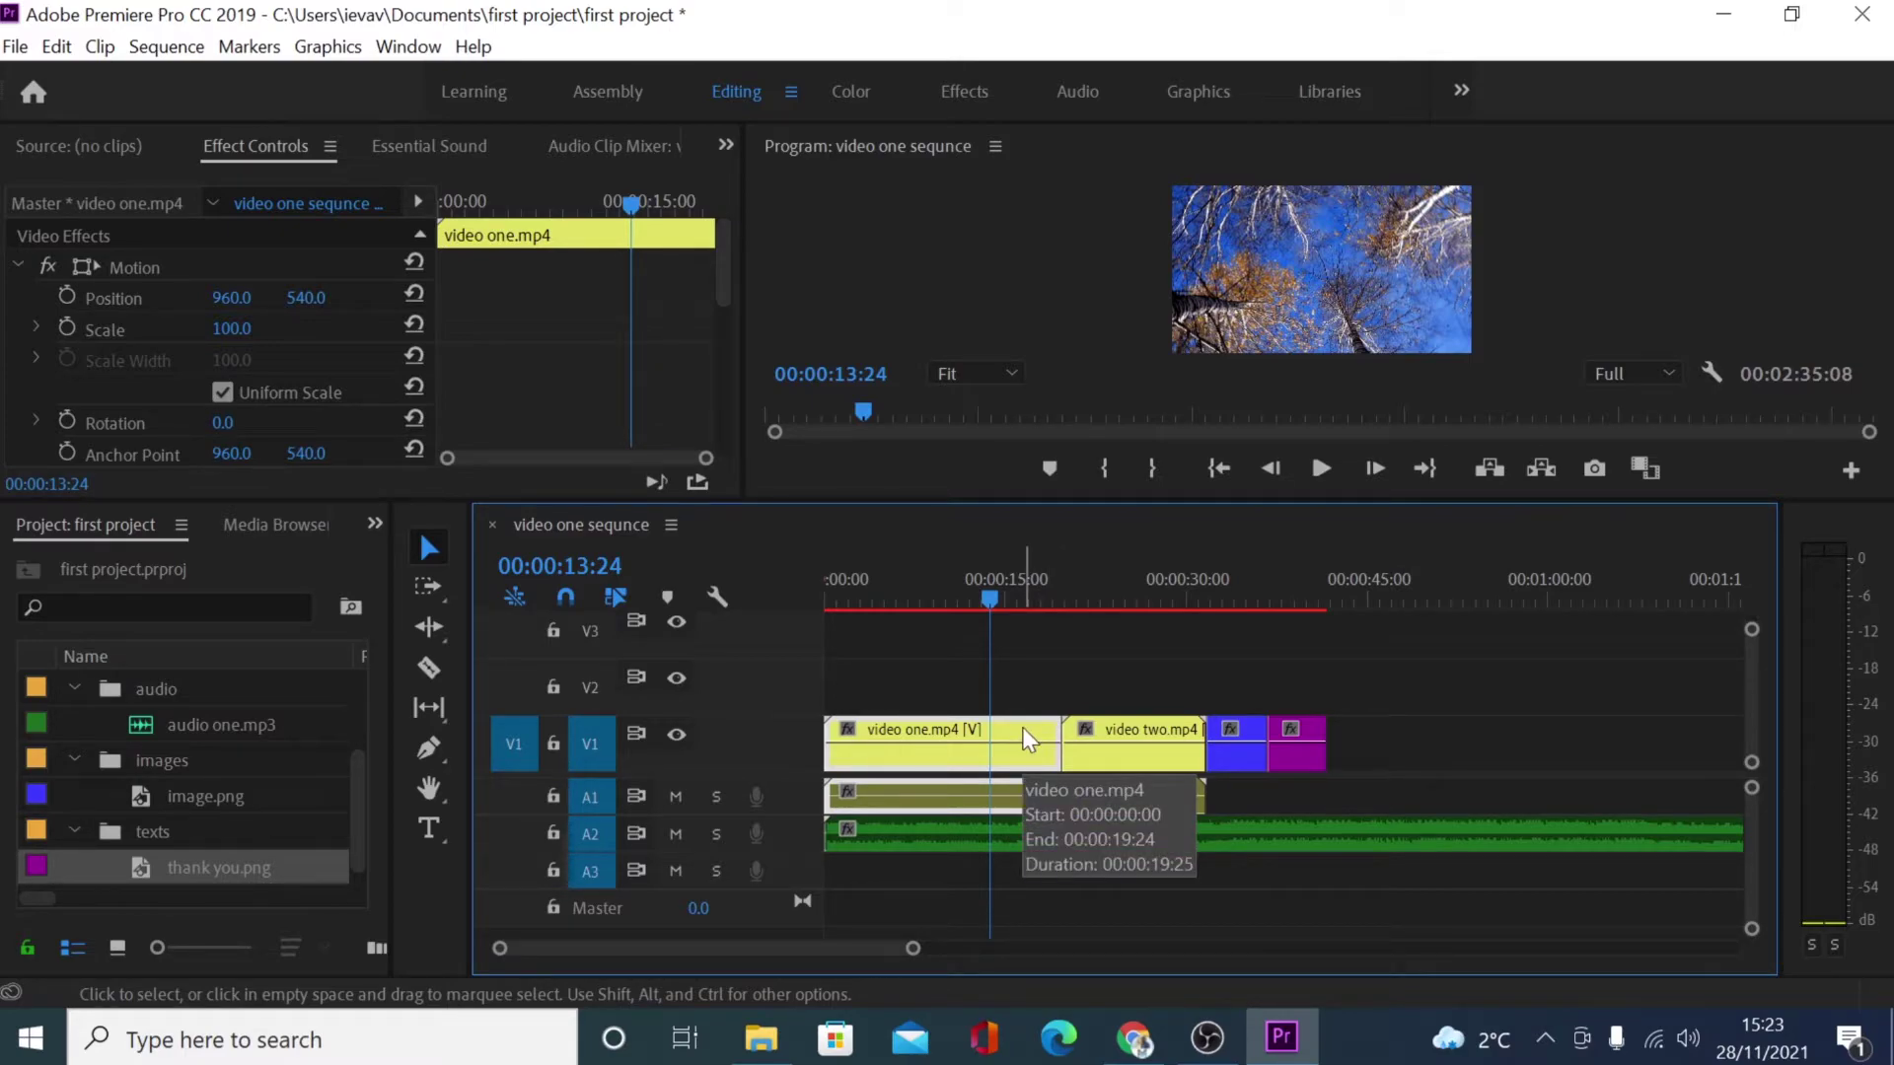
{"action": "right_click", "coordinate": [1026, 740]}
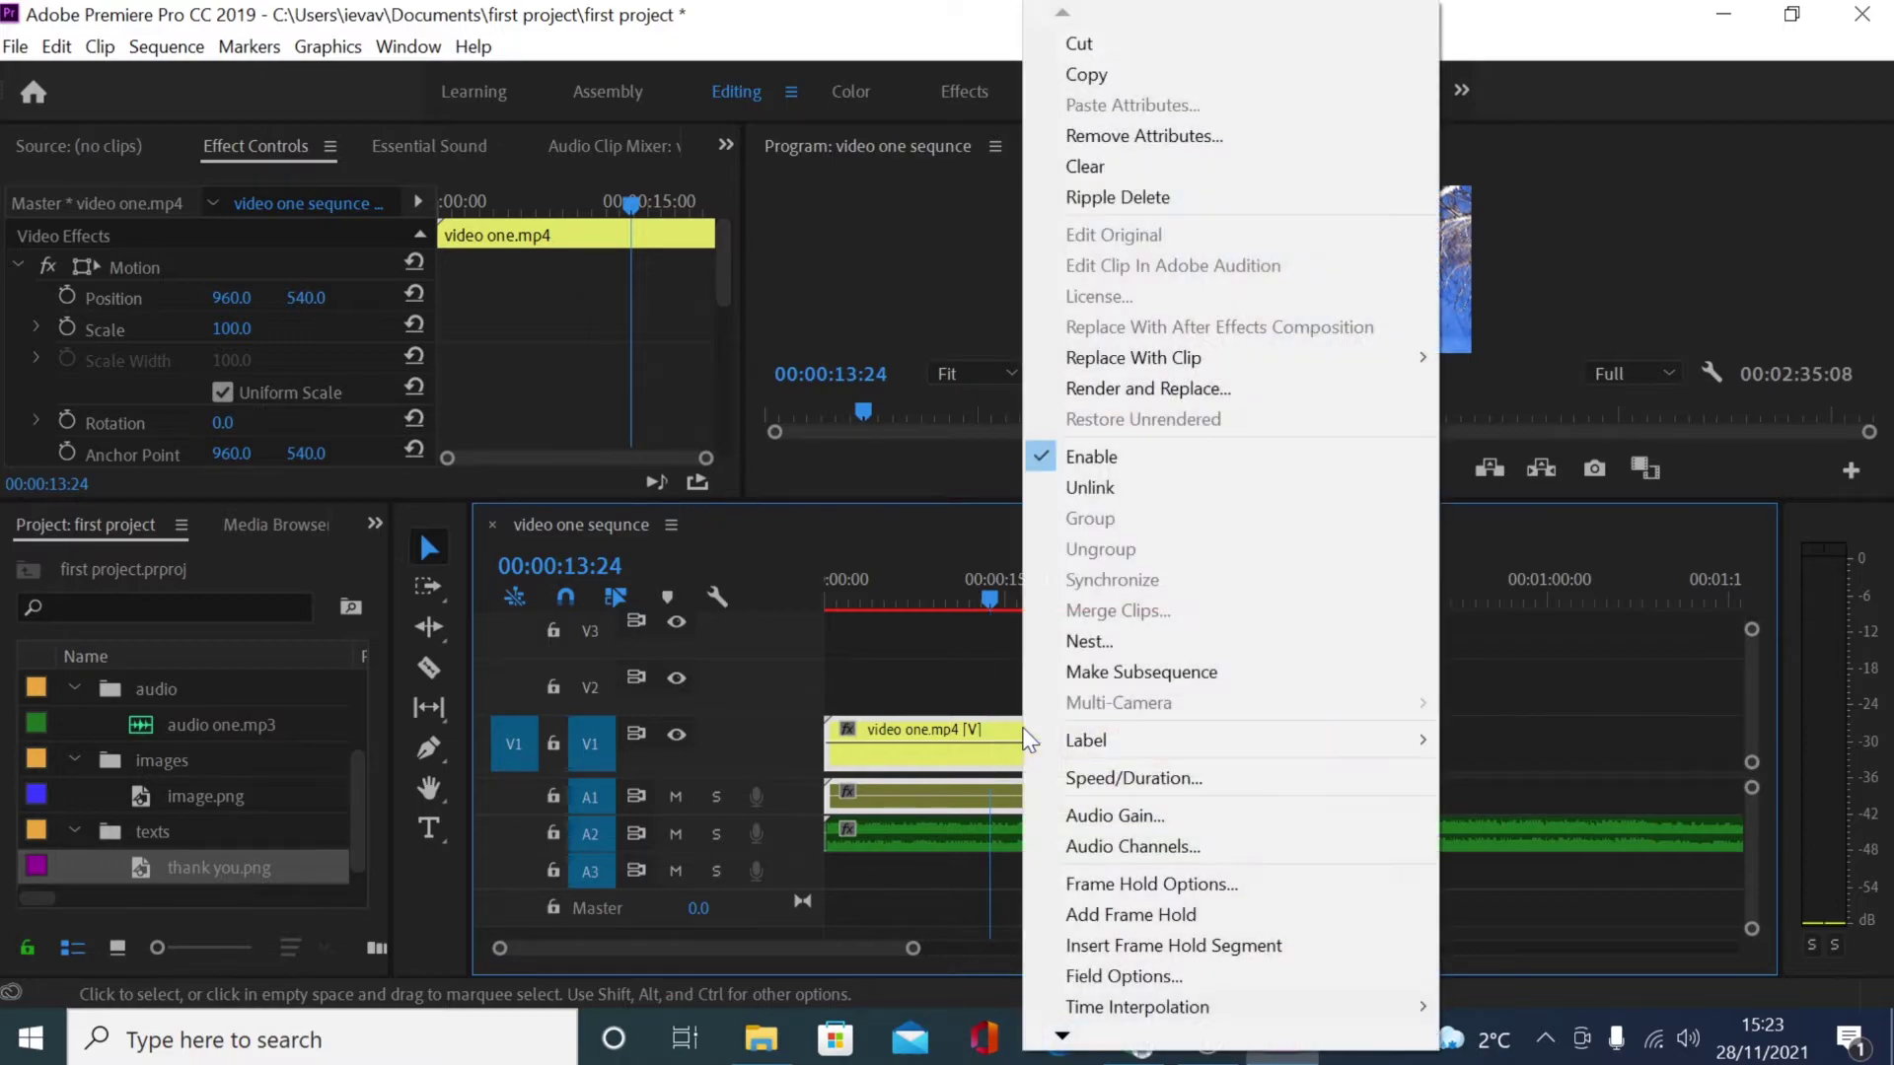
{"action": "left_click", "coordinate": [1160, 781]}
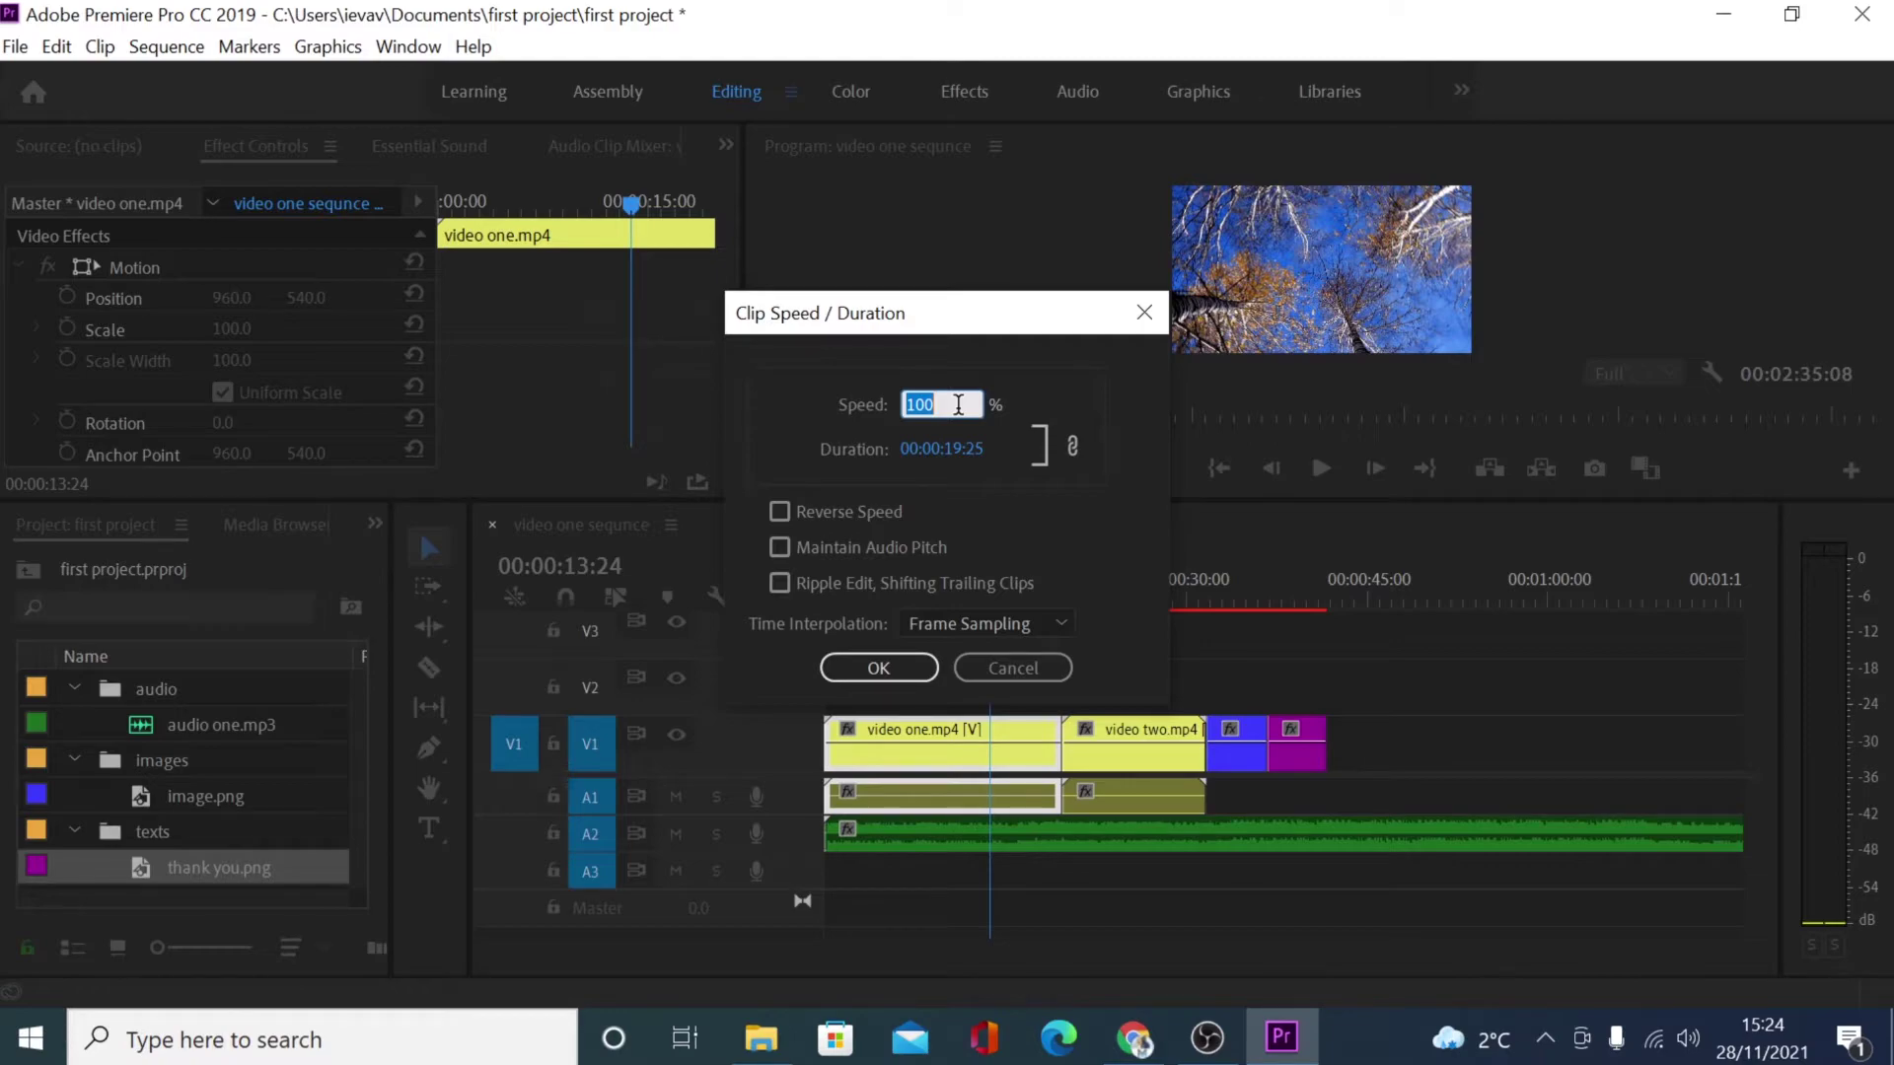
{"action": "type", "text": "200"}
{"action": "key", "text": "Return"}
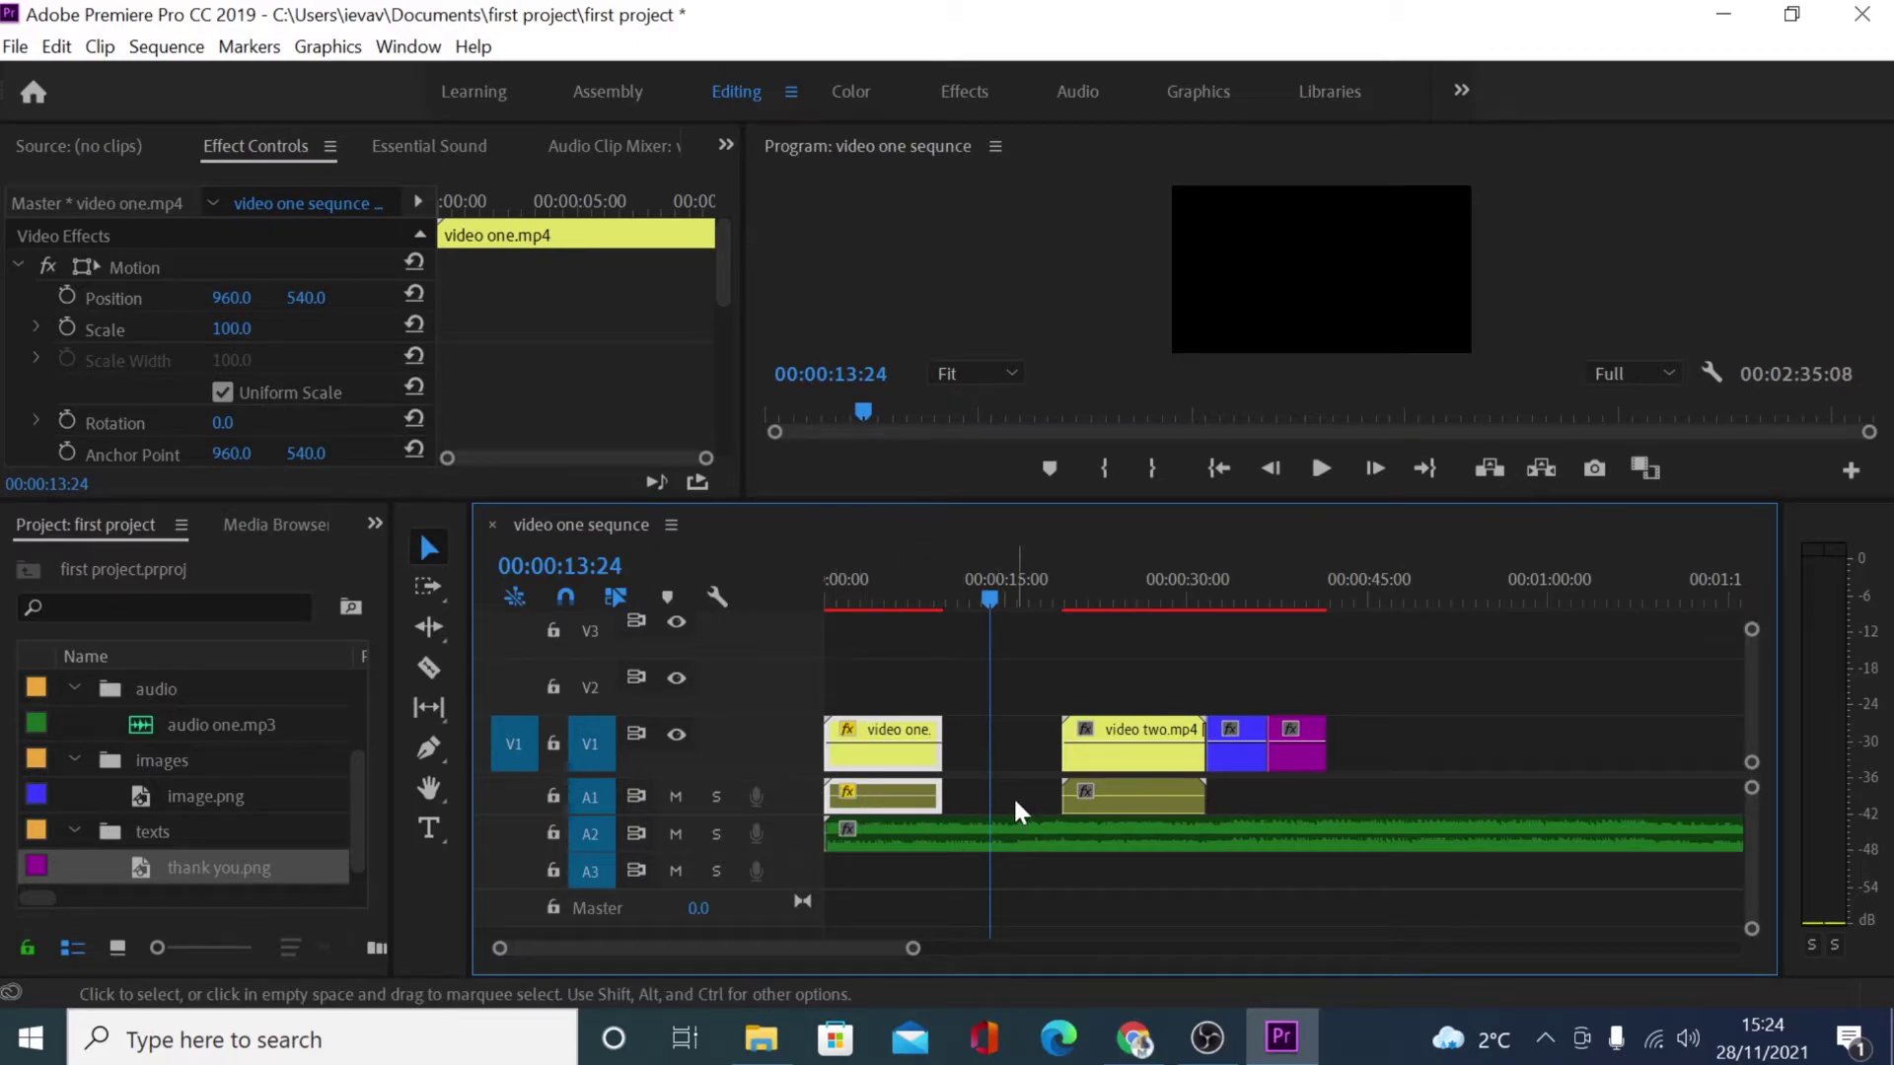
{"action": "key", "text": "ctrl+z"}
Step: Set the duration of video one.mp4 to 00:00:10:00 in its speed and duration settings
{"action": "right_click", "coordinate": [997, 753]}
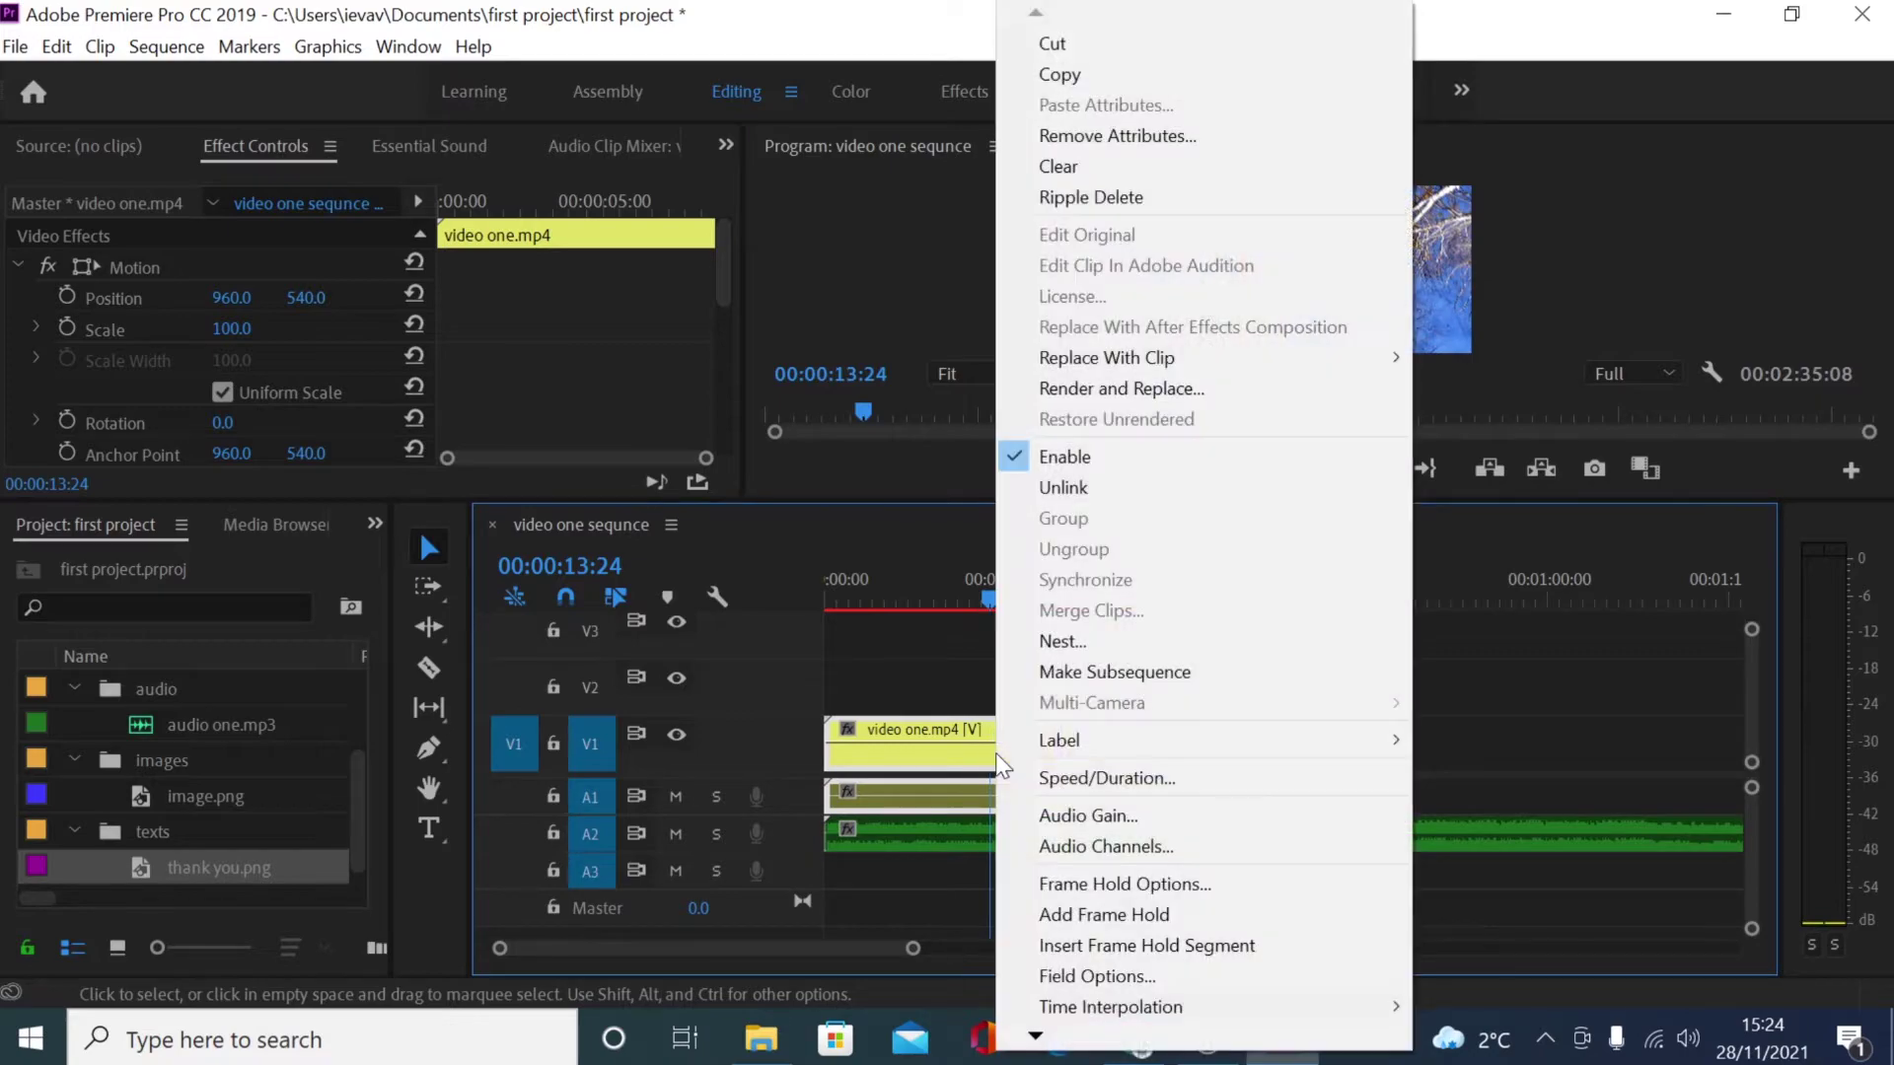
{"action": "left_click", "coordinate": [1056, 778]}
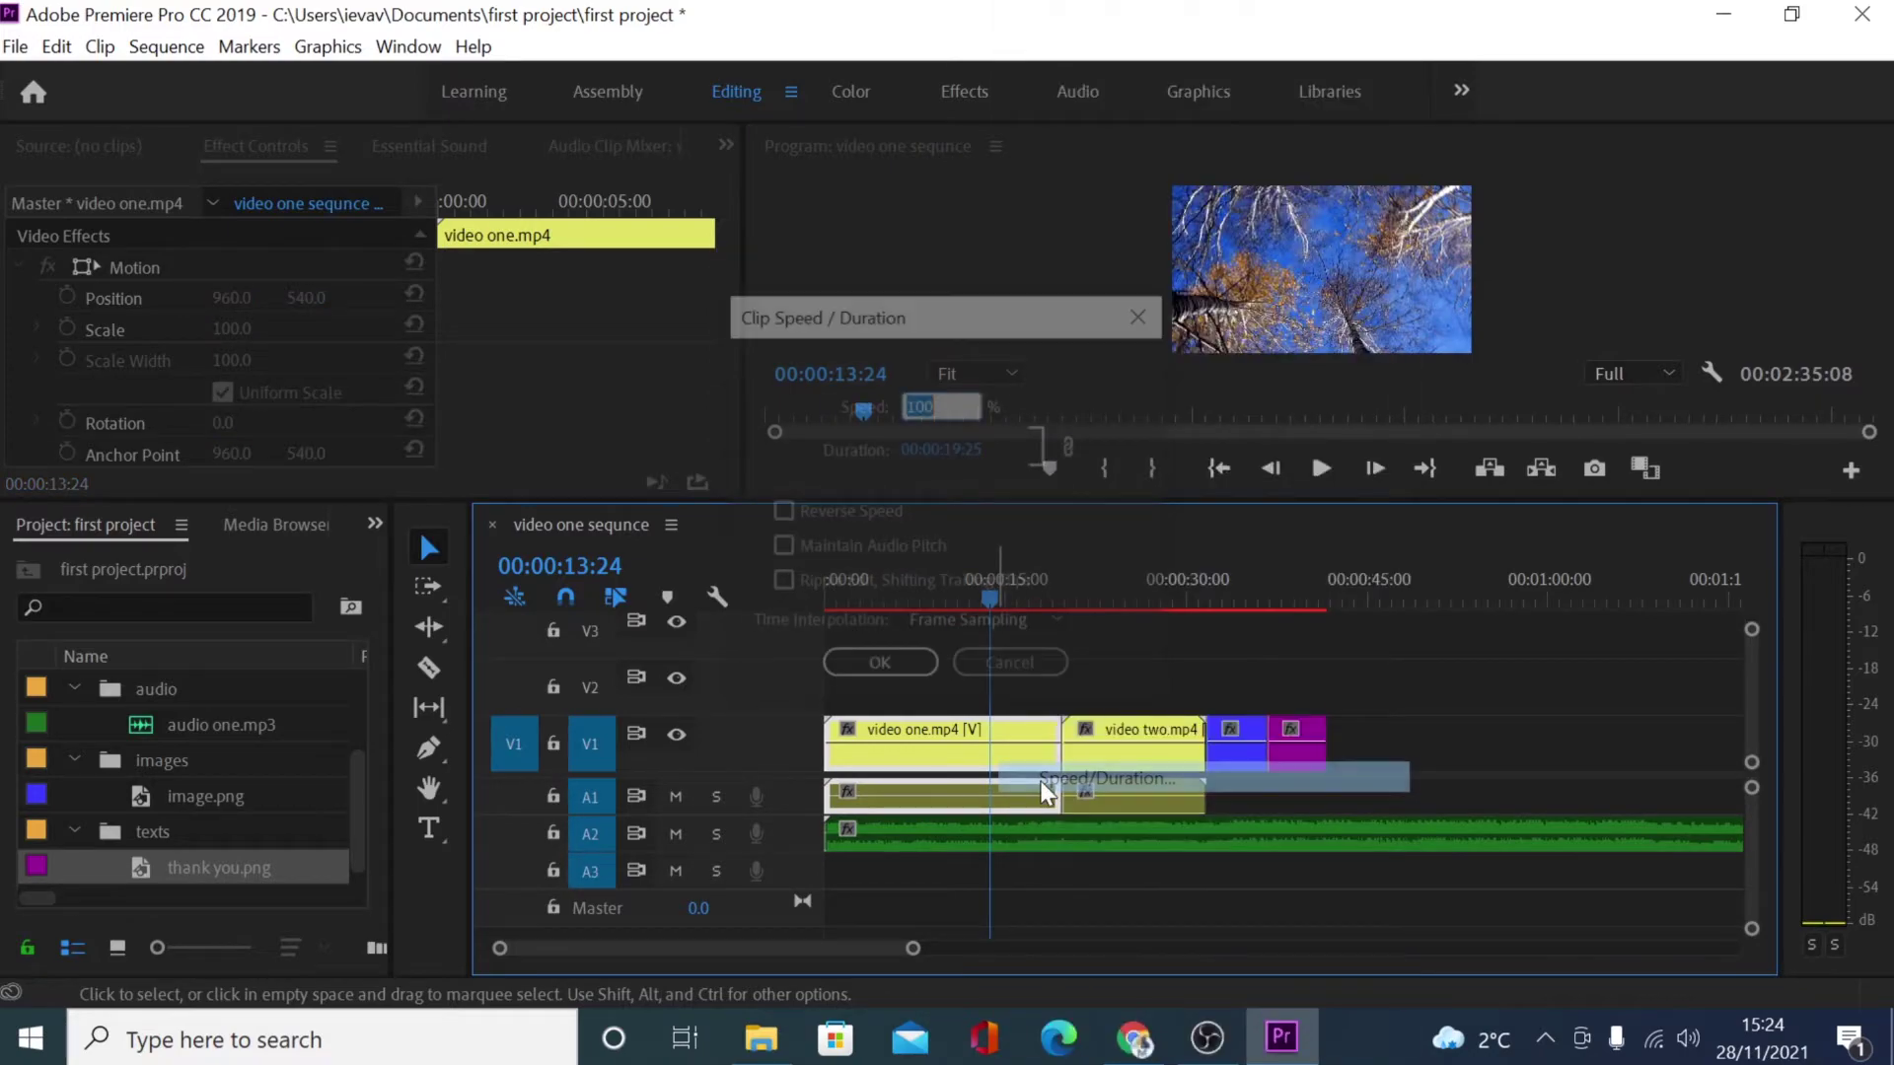
{"action": "left_click", "coordinate": [945, 448]}
{"action": "left_click", "coordinate": [997, 441]}
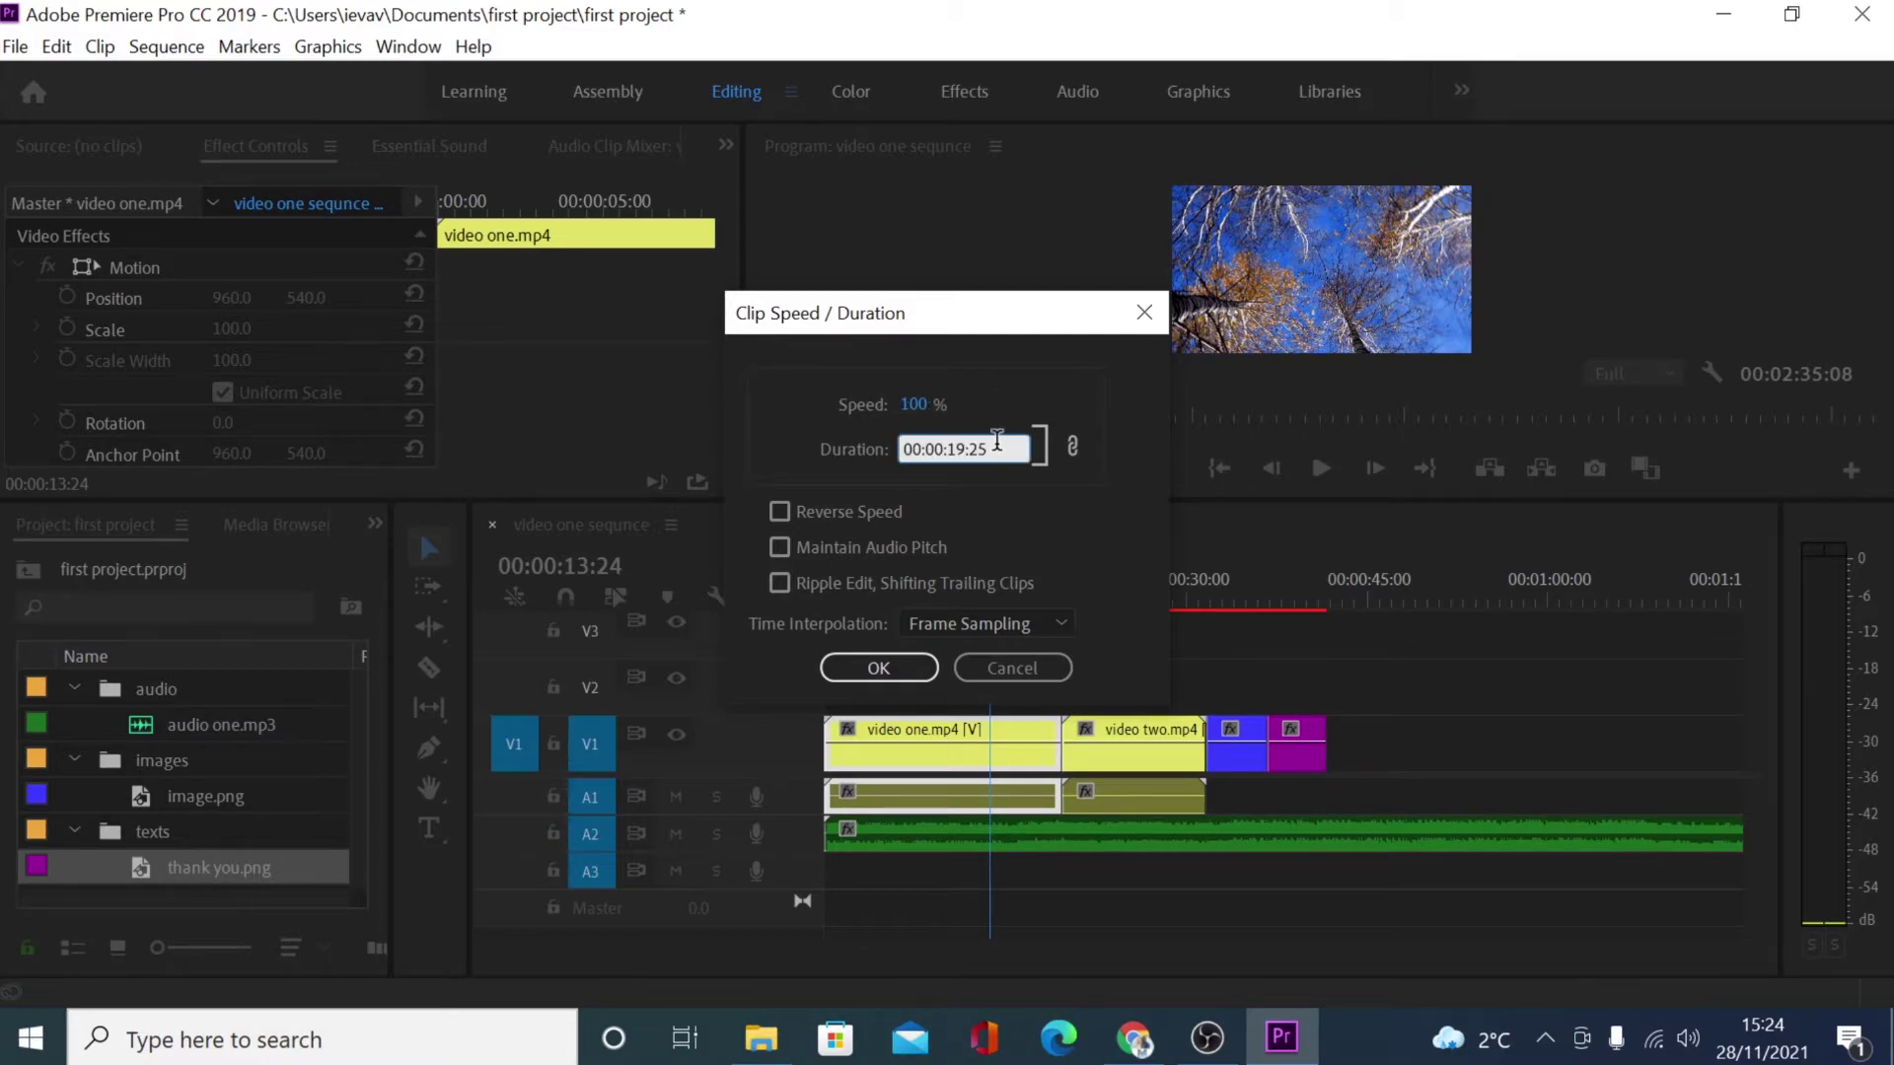
{"action": "type", "text": "00"}
{"action": "left_click", "coordinate": [964, 449]}
{"action": "key", "text": "BackSpace"}
{"action": "type", "text": "0"}
{"action": "key", "text": "Return"}
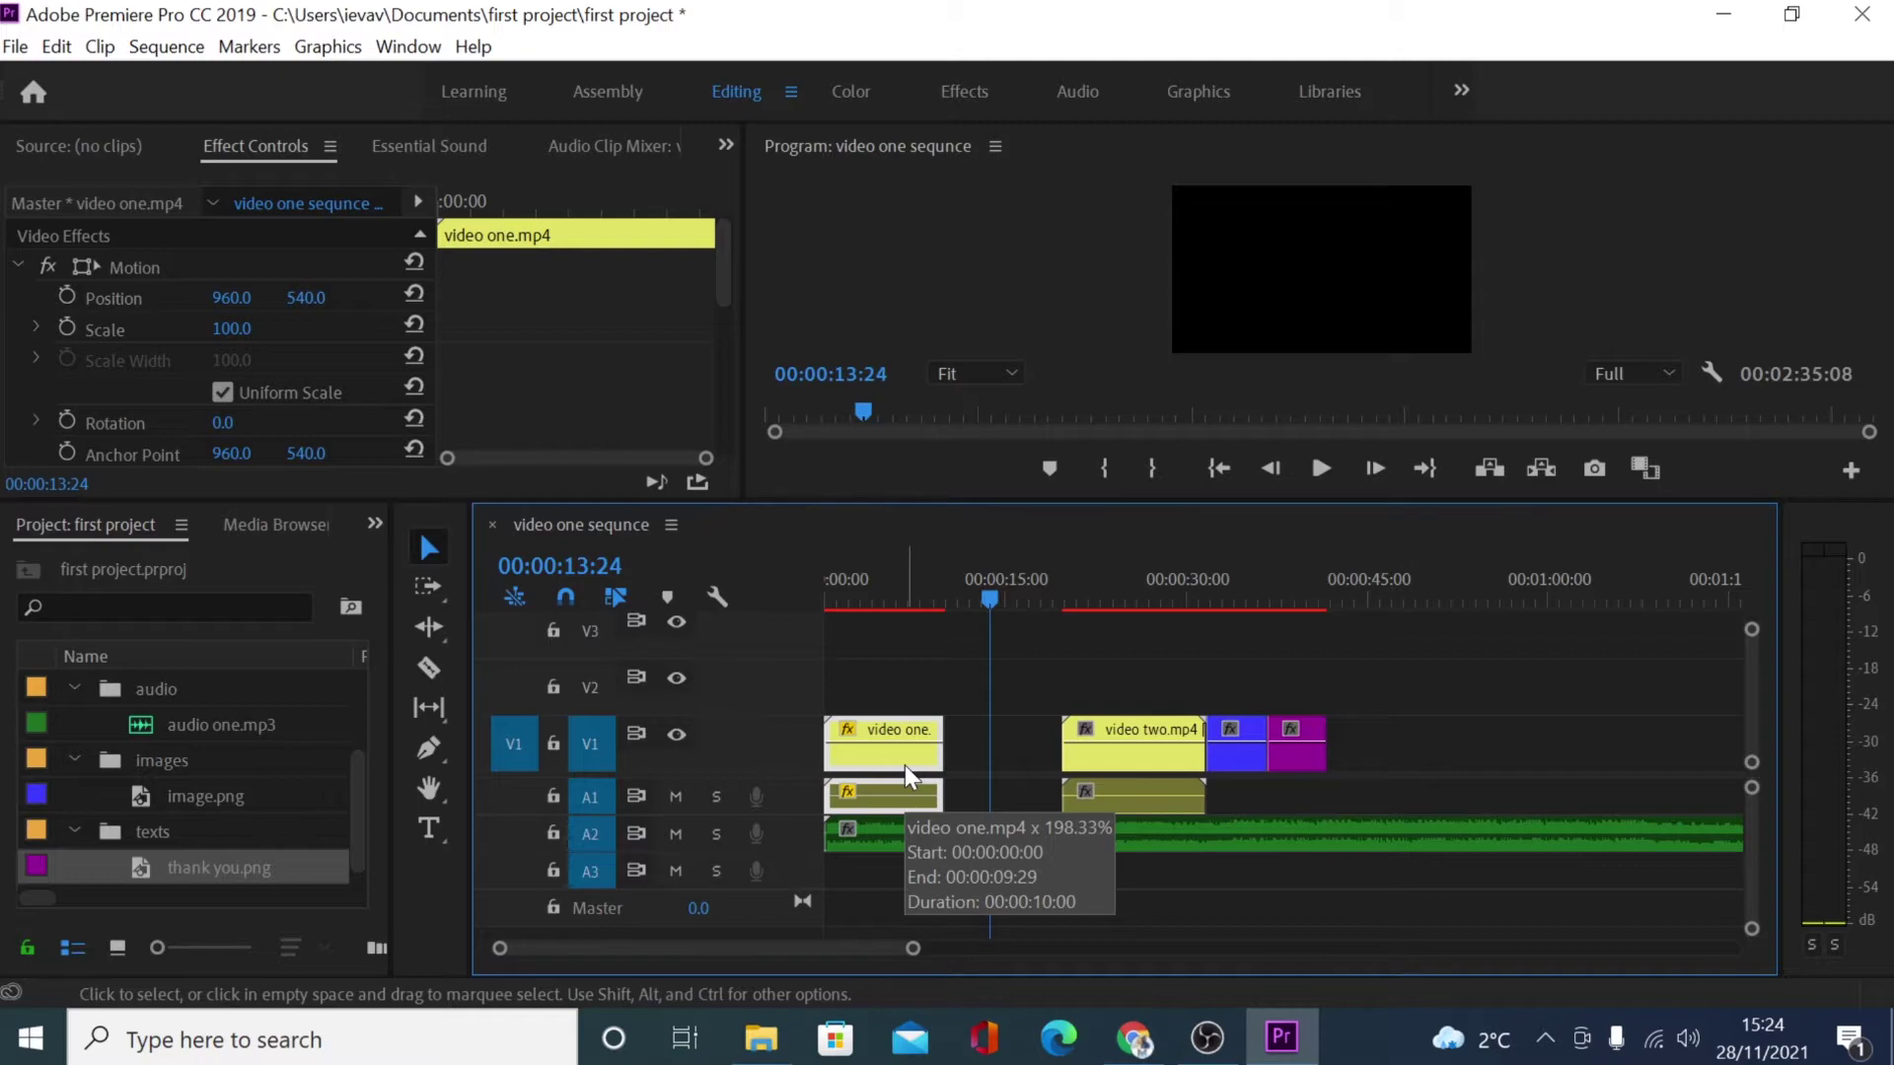
Step: Play the sequence from its start to about 00:00:04:20, and delete the gap between video one.mp4 and video two.mp4
{"action": "key", "text": "Home"}
{"action": "left_click", "coordinate": [1326, 479]}
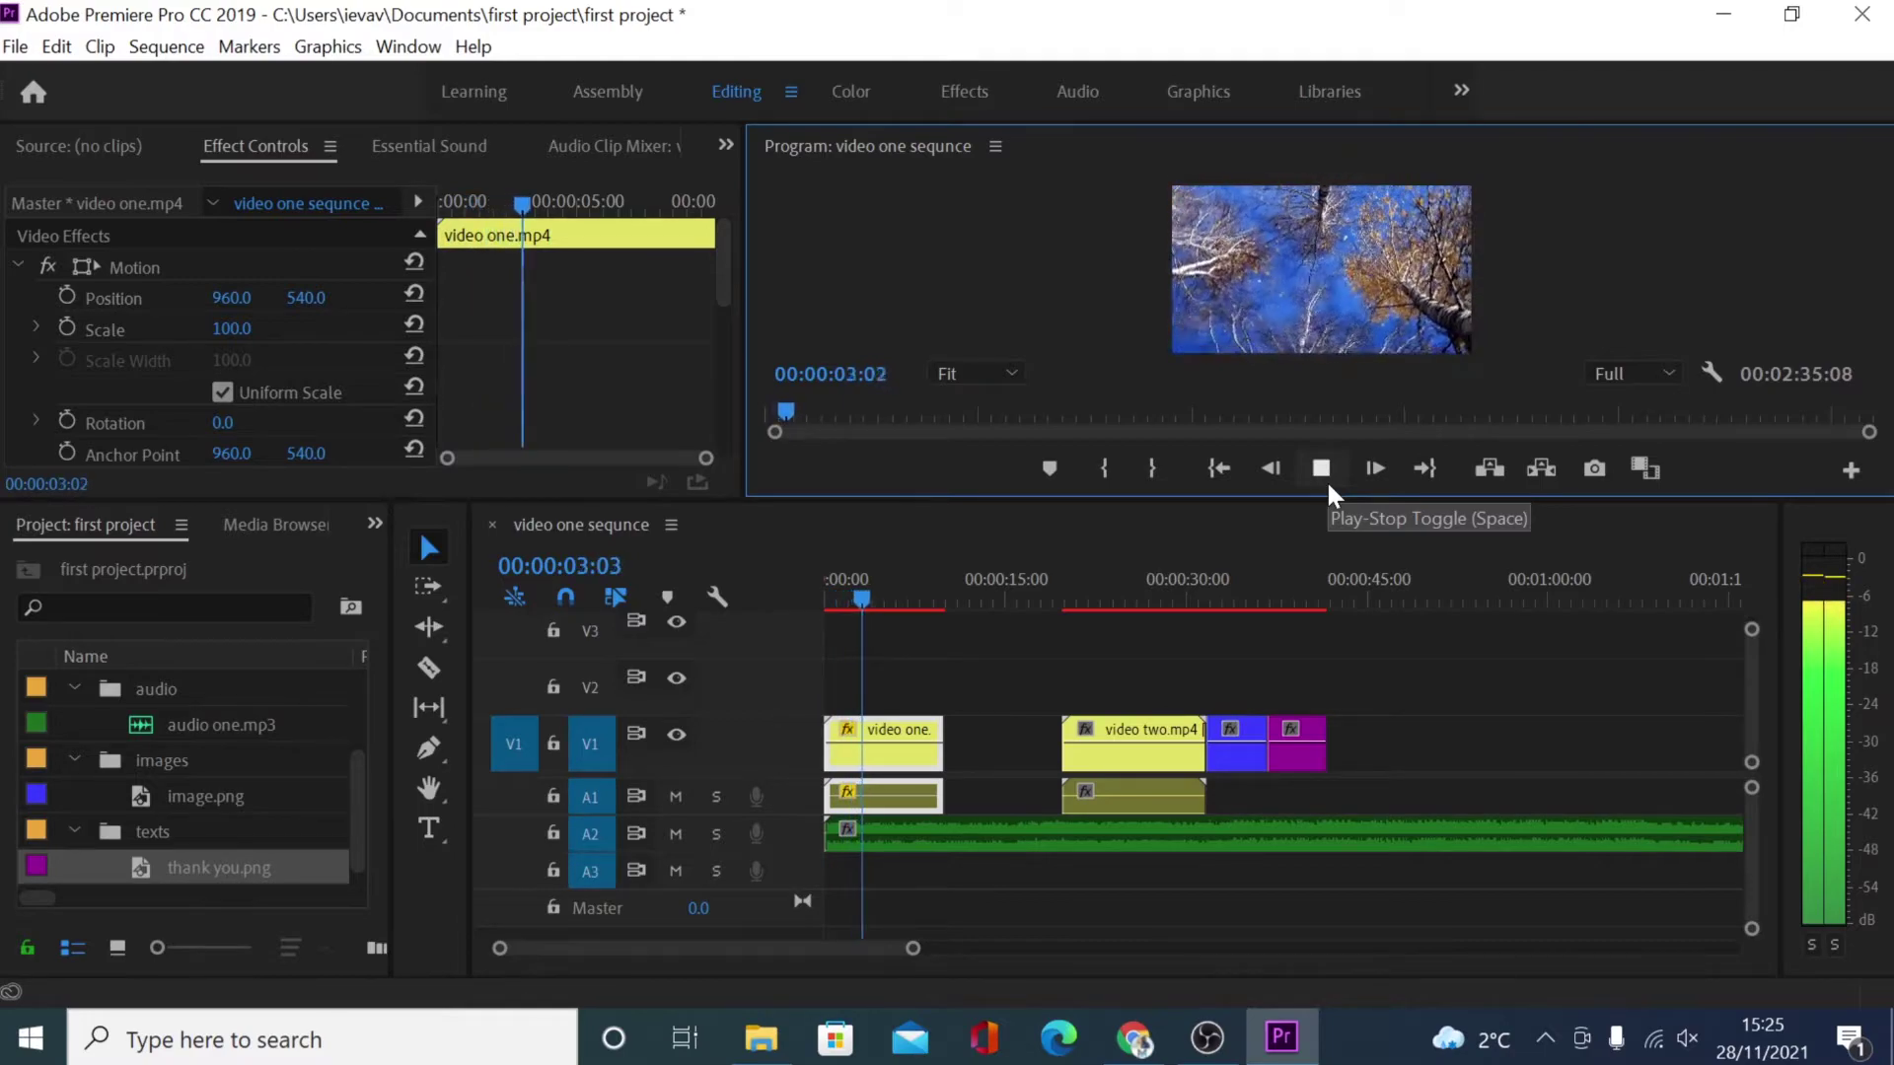
{"action": "left_click", "coordinate": [1326, 480]}
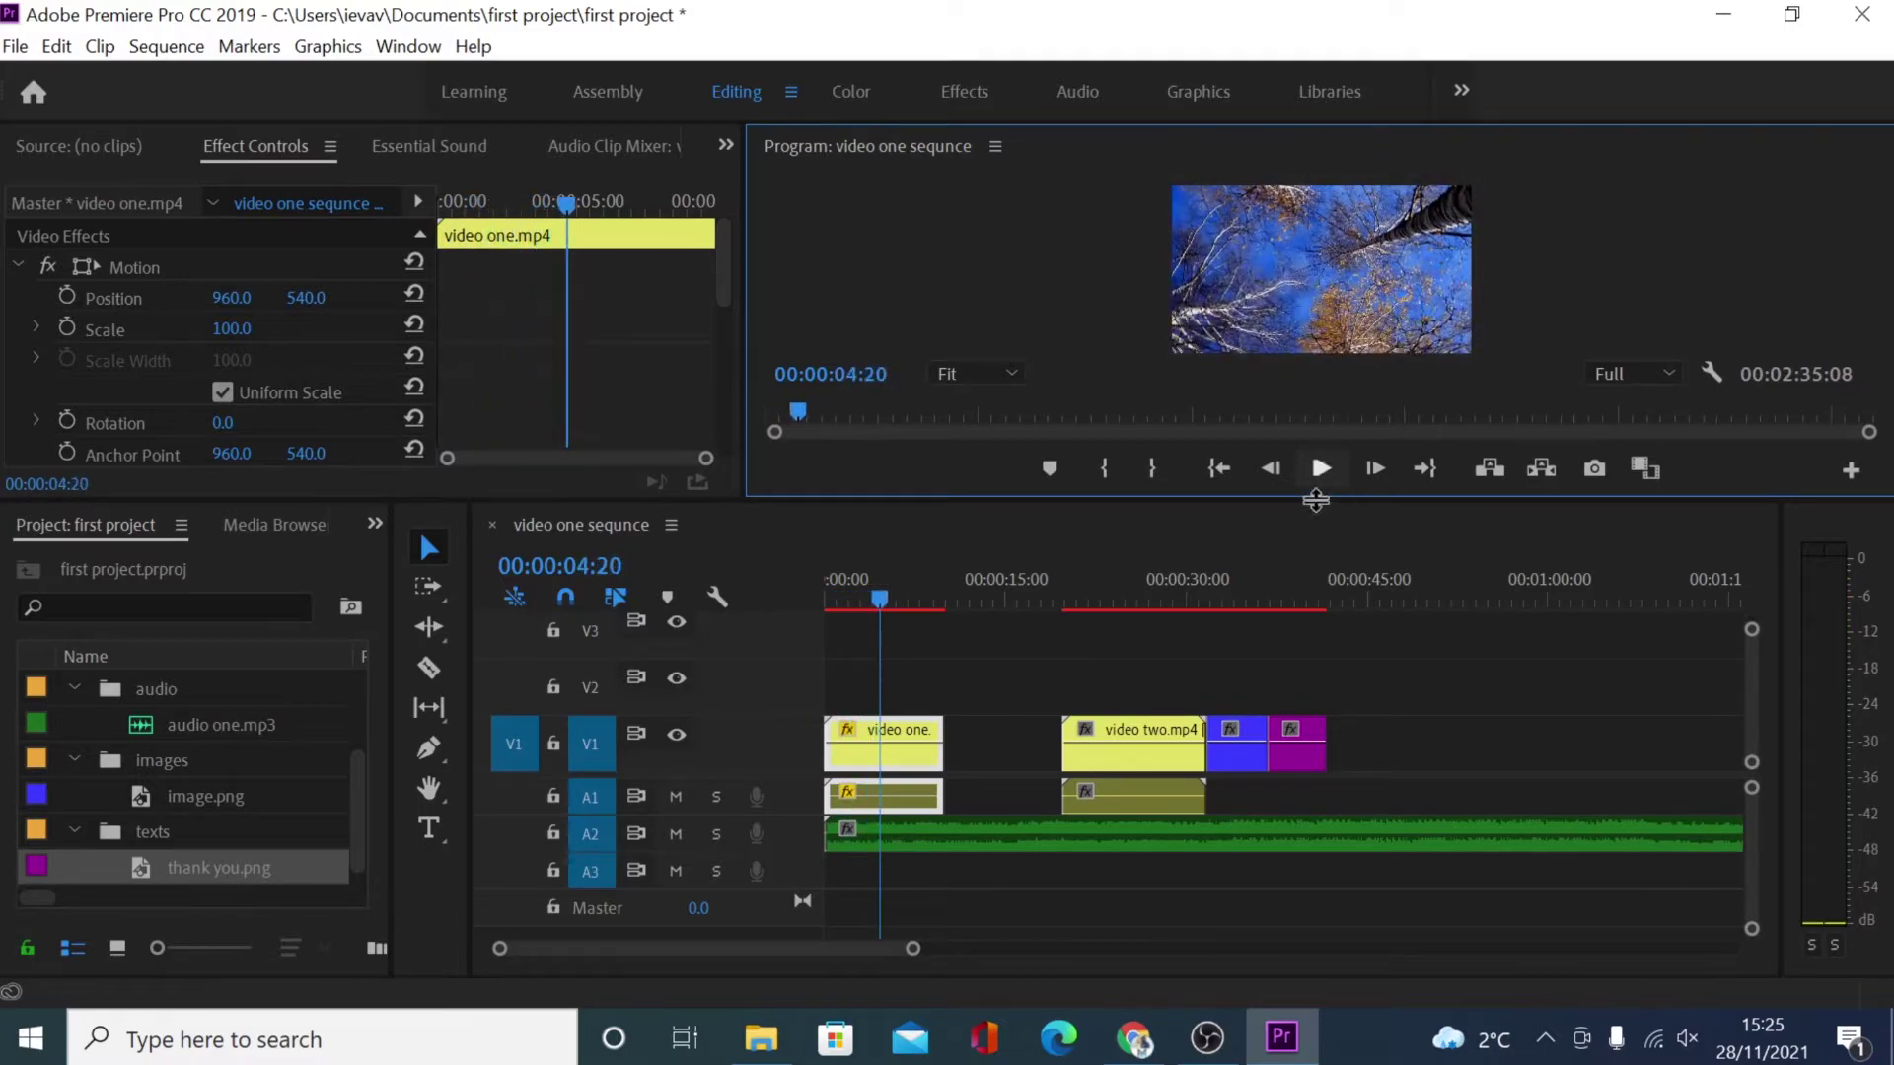
{"action": "left_click", "coordinate": [994, 757]}
{"action": "key", "text": "Delete"}
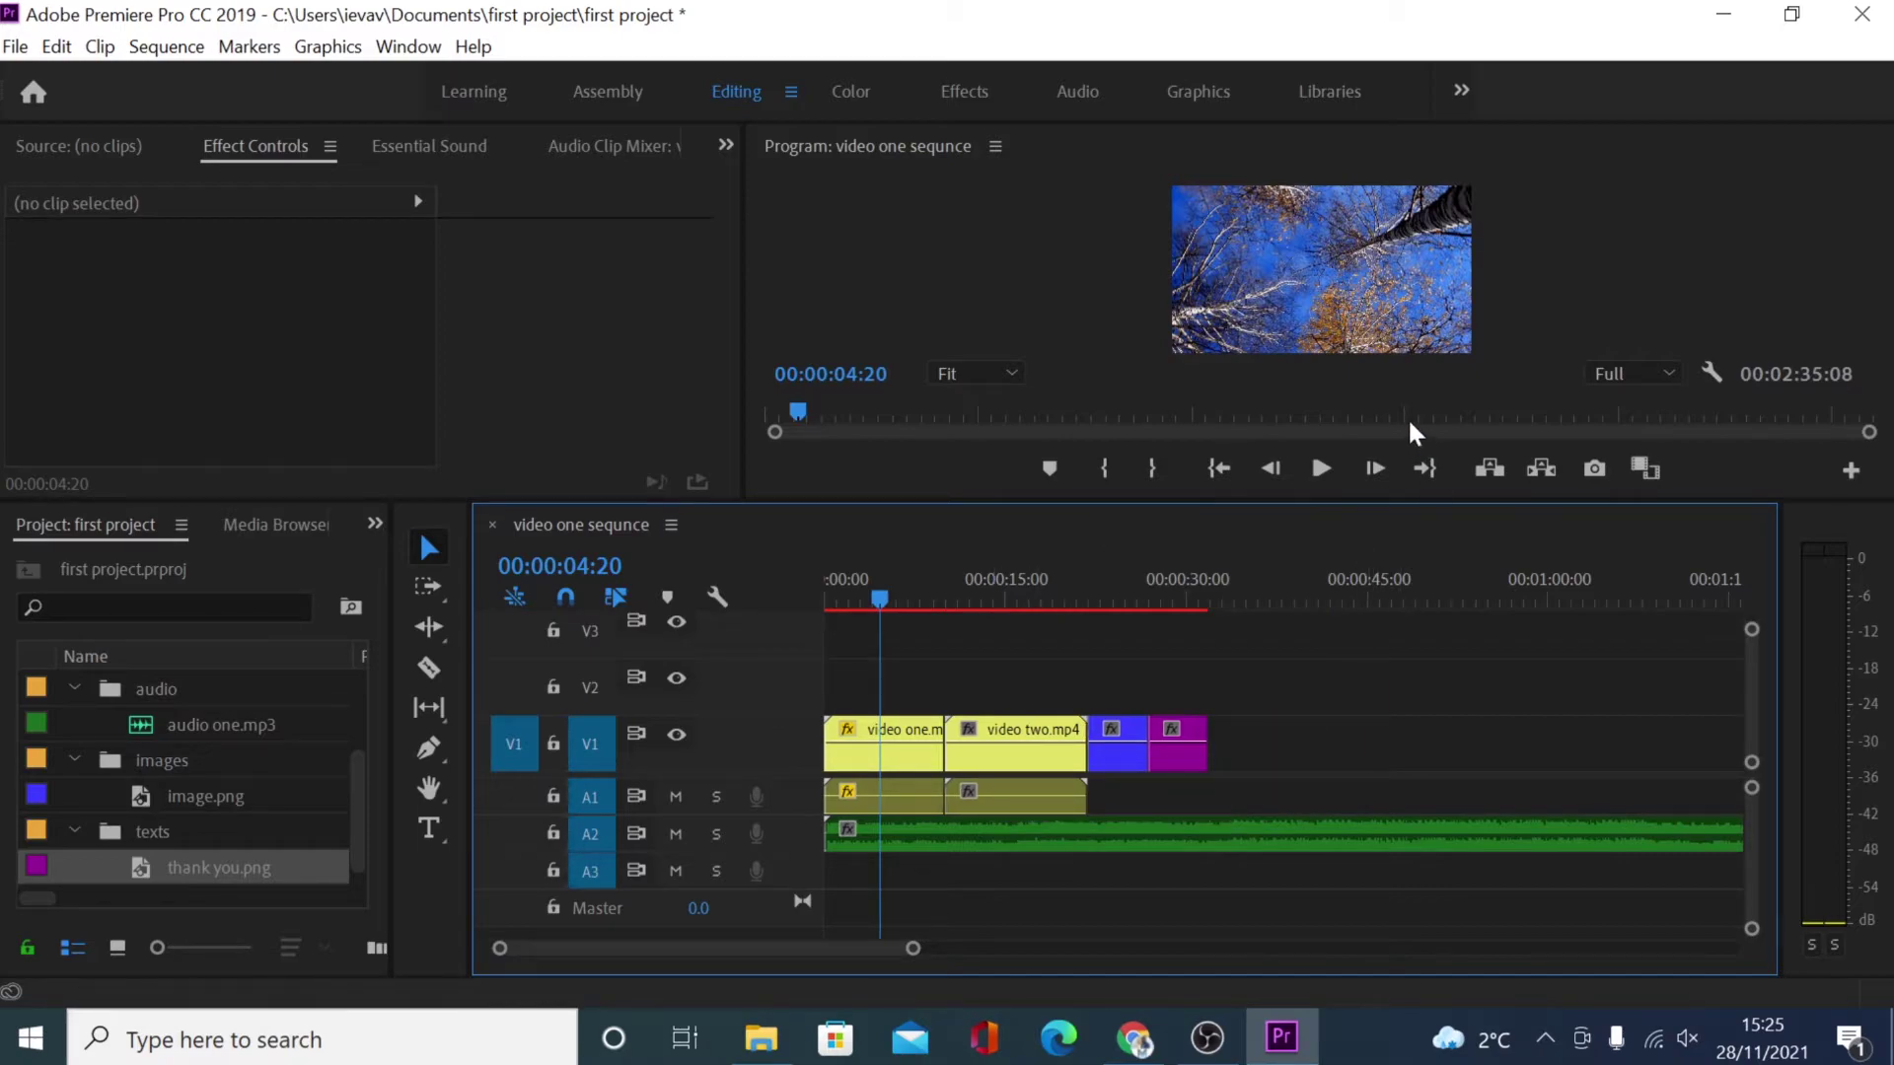
Step: Draw a text box across the upper middle of the frame with the Type tool and enter "THANK YOU FOR WATCHING"
{"action": "left_click", "coordinate": [429, 831]}
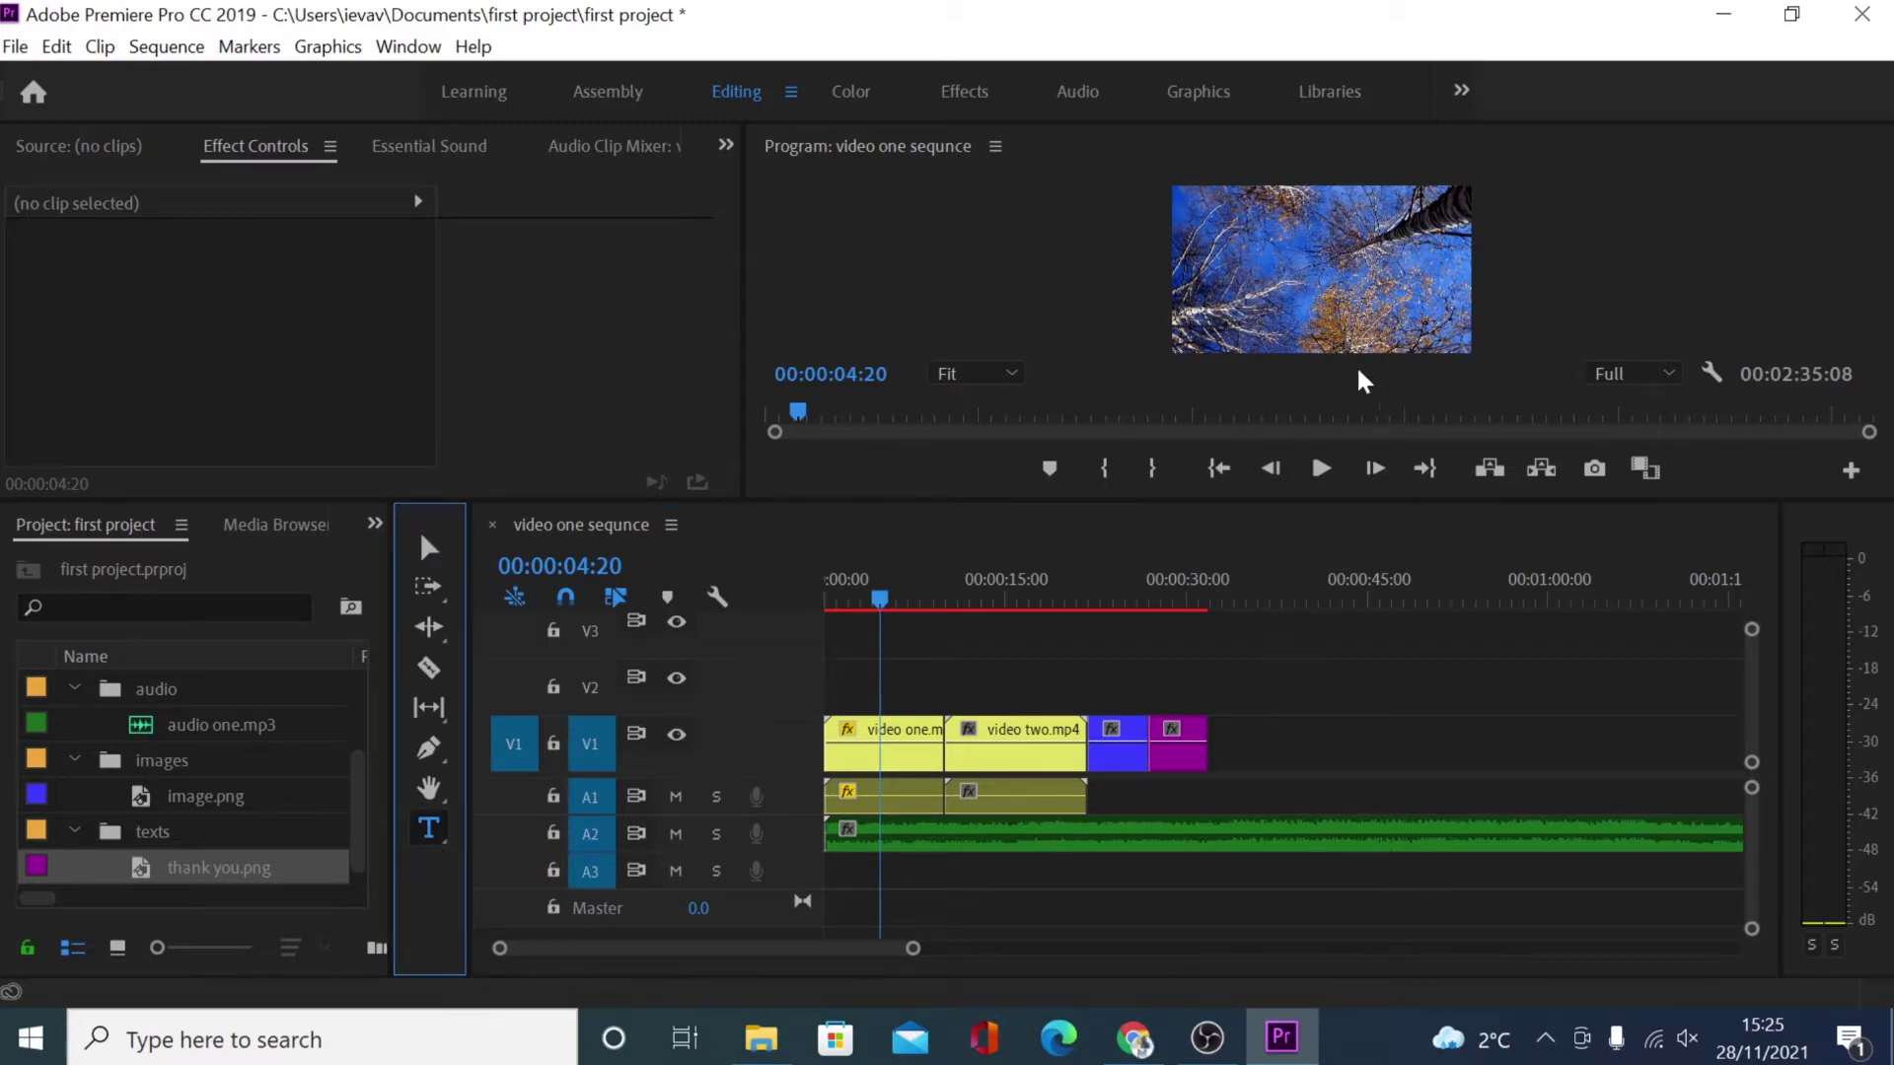
{"action": "left_click", "coordinate": [1225, 277]}
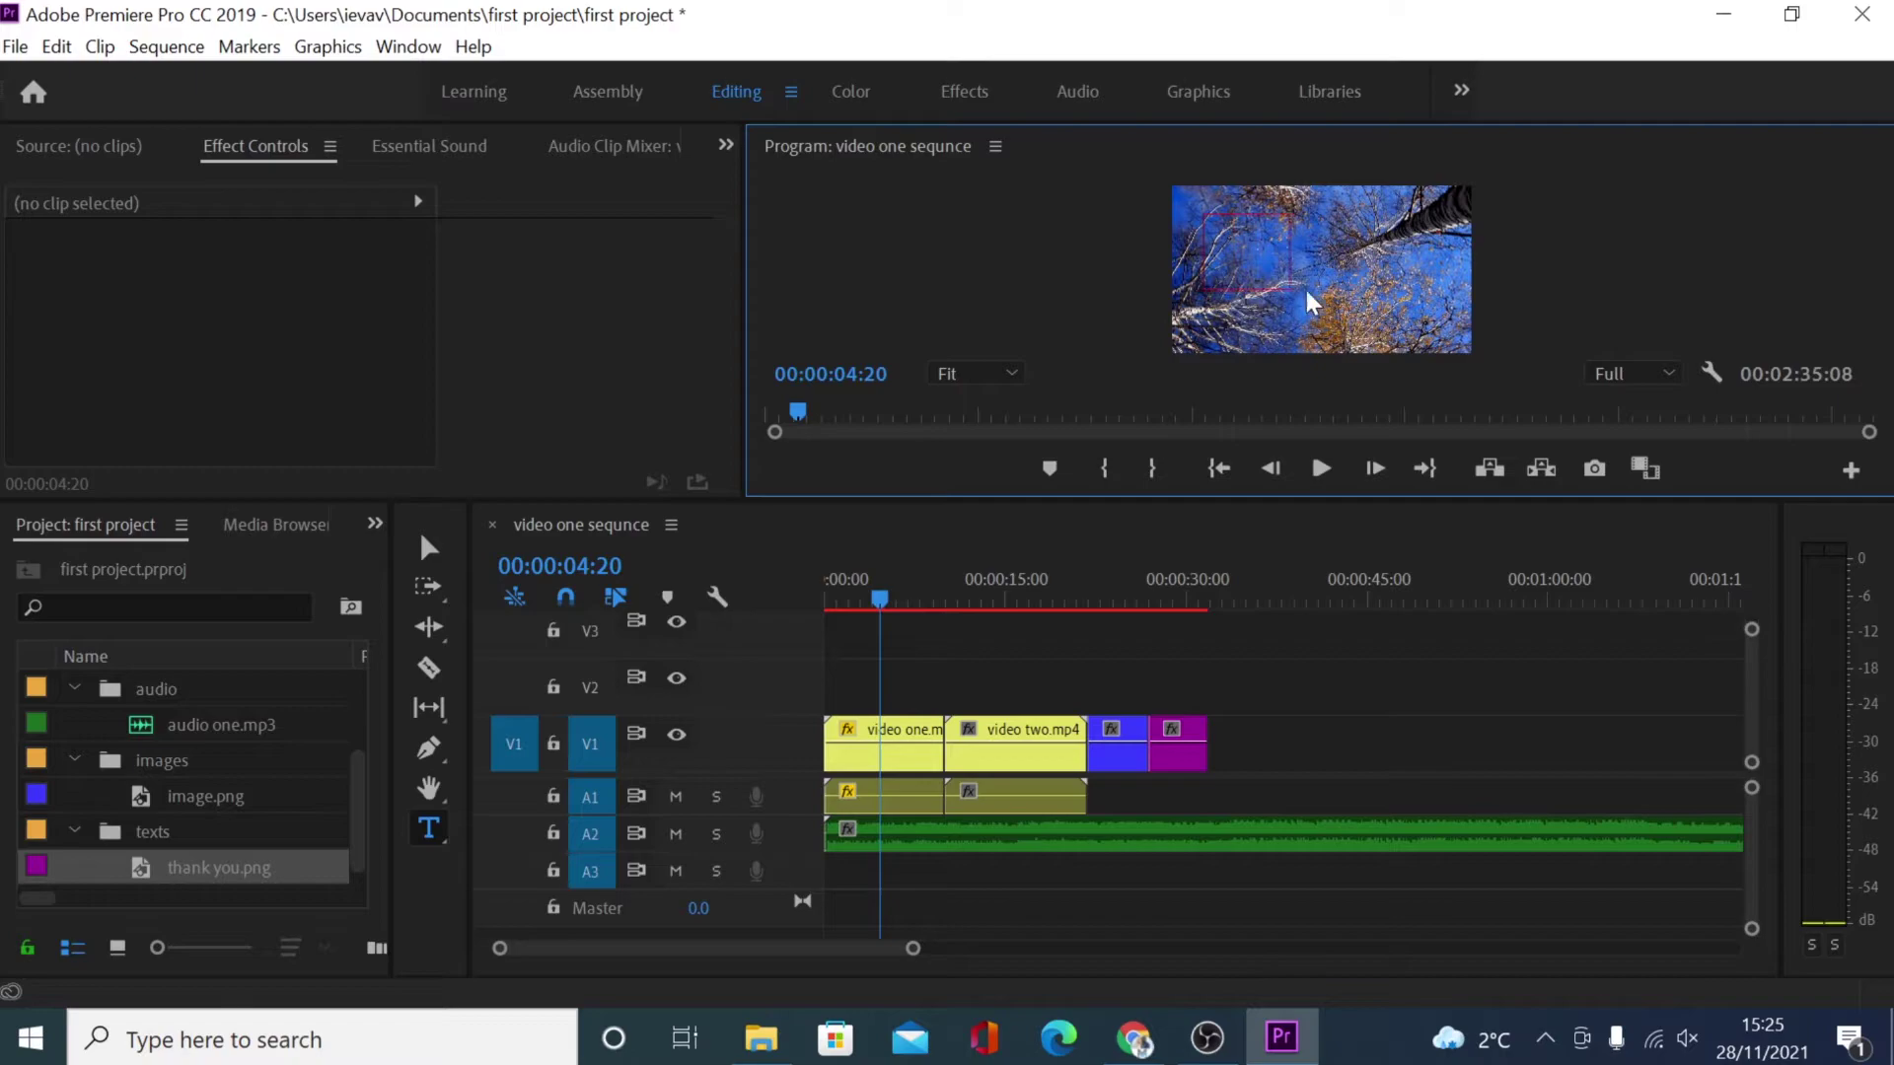
{"action": "mouse_move", "coordinate": [1423, 323]}
{"action": "left_mouse_down"}
{"action": "mouse_move", "coordinate": [1436, 345]}
{"action": "mouse_move", "coordinate": [1430, 300]}
{"action": "left_mouse_up"}
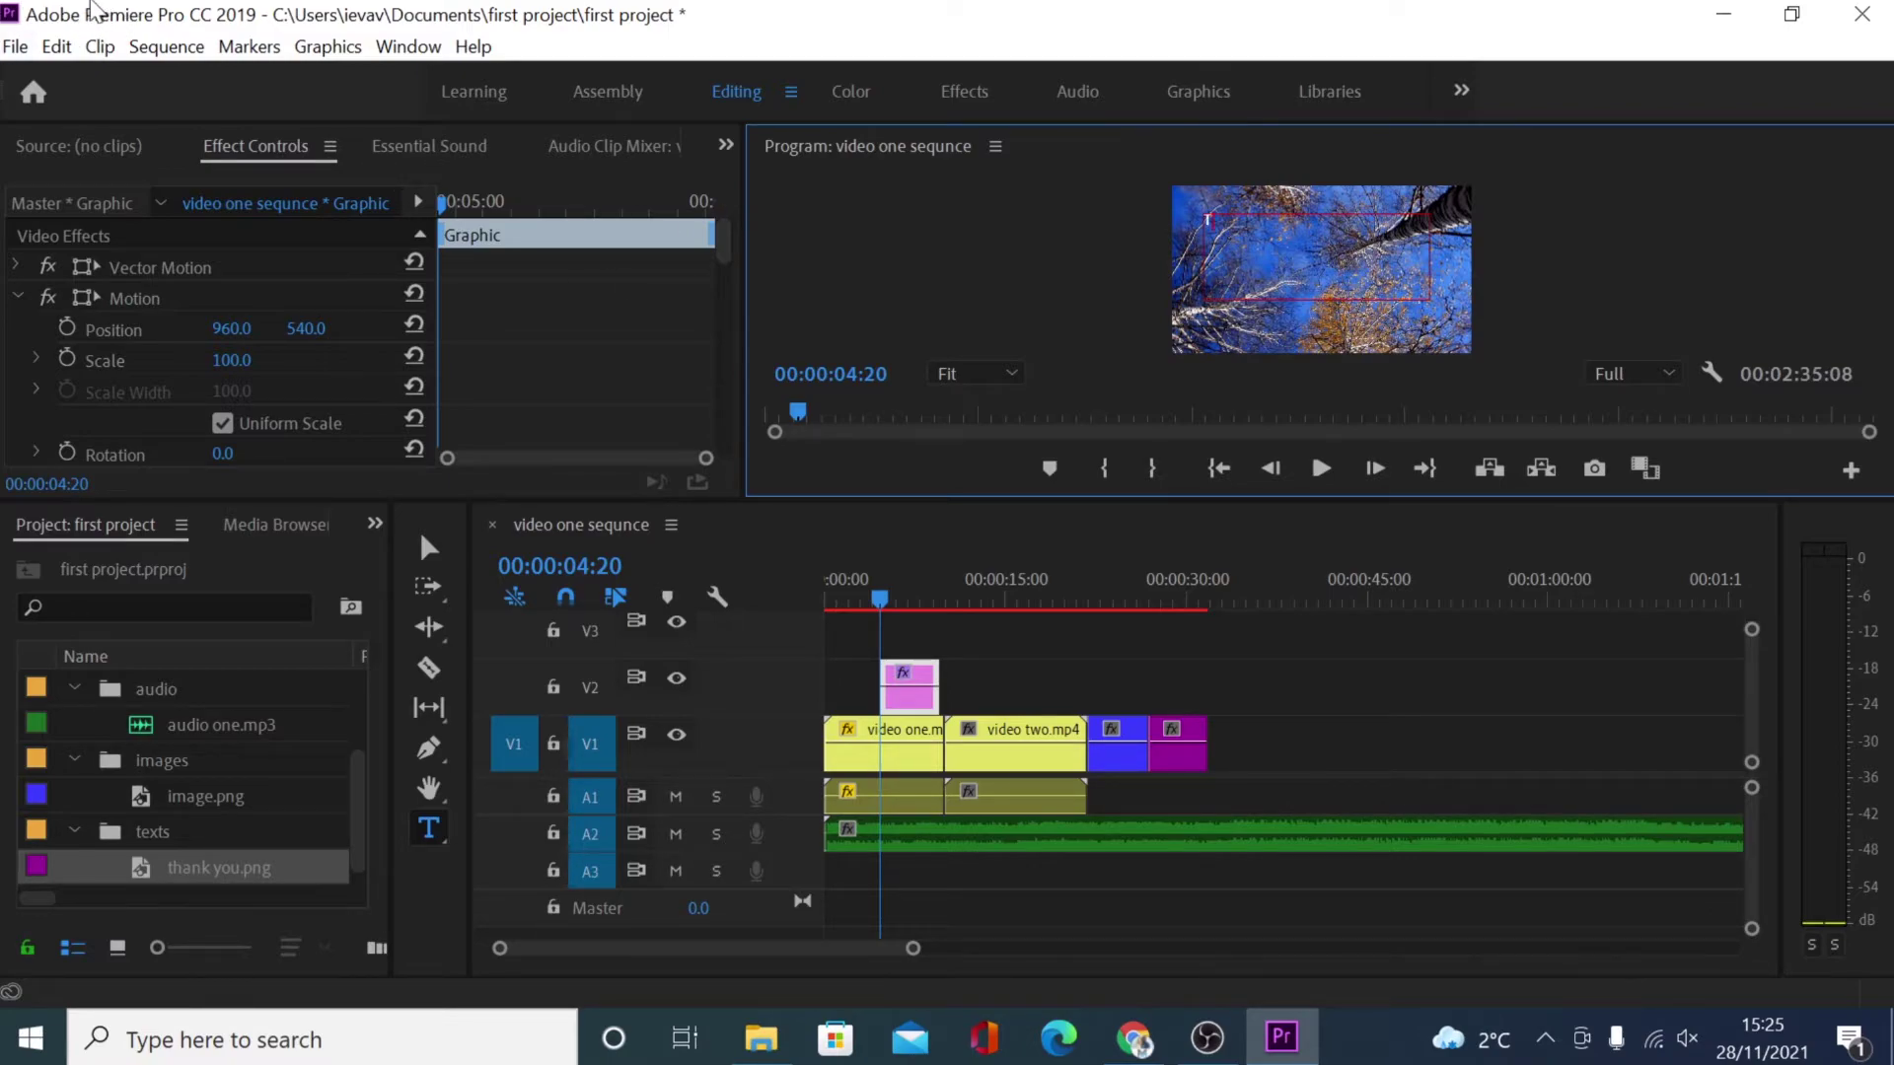
{"action": "type", "text": "THANK YOU FOR WATCHING"}
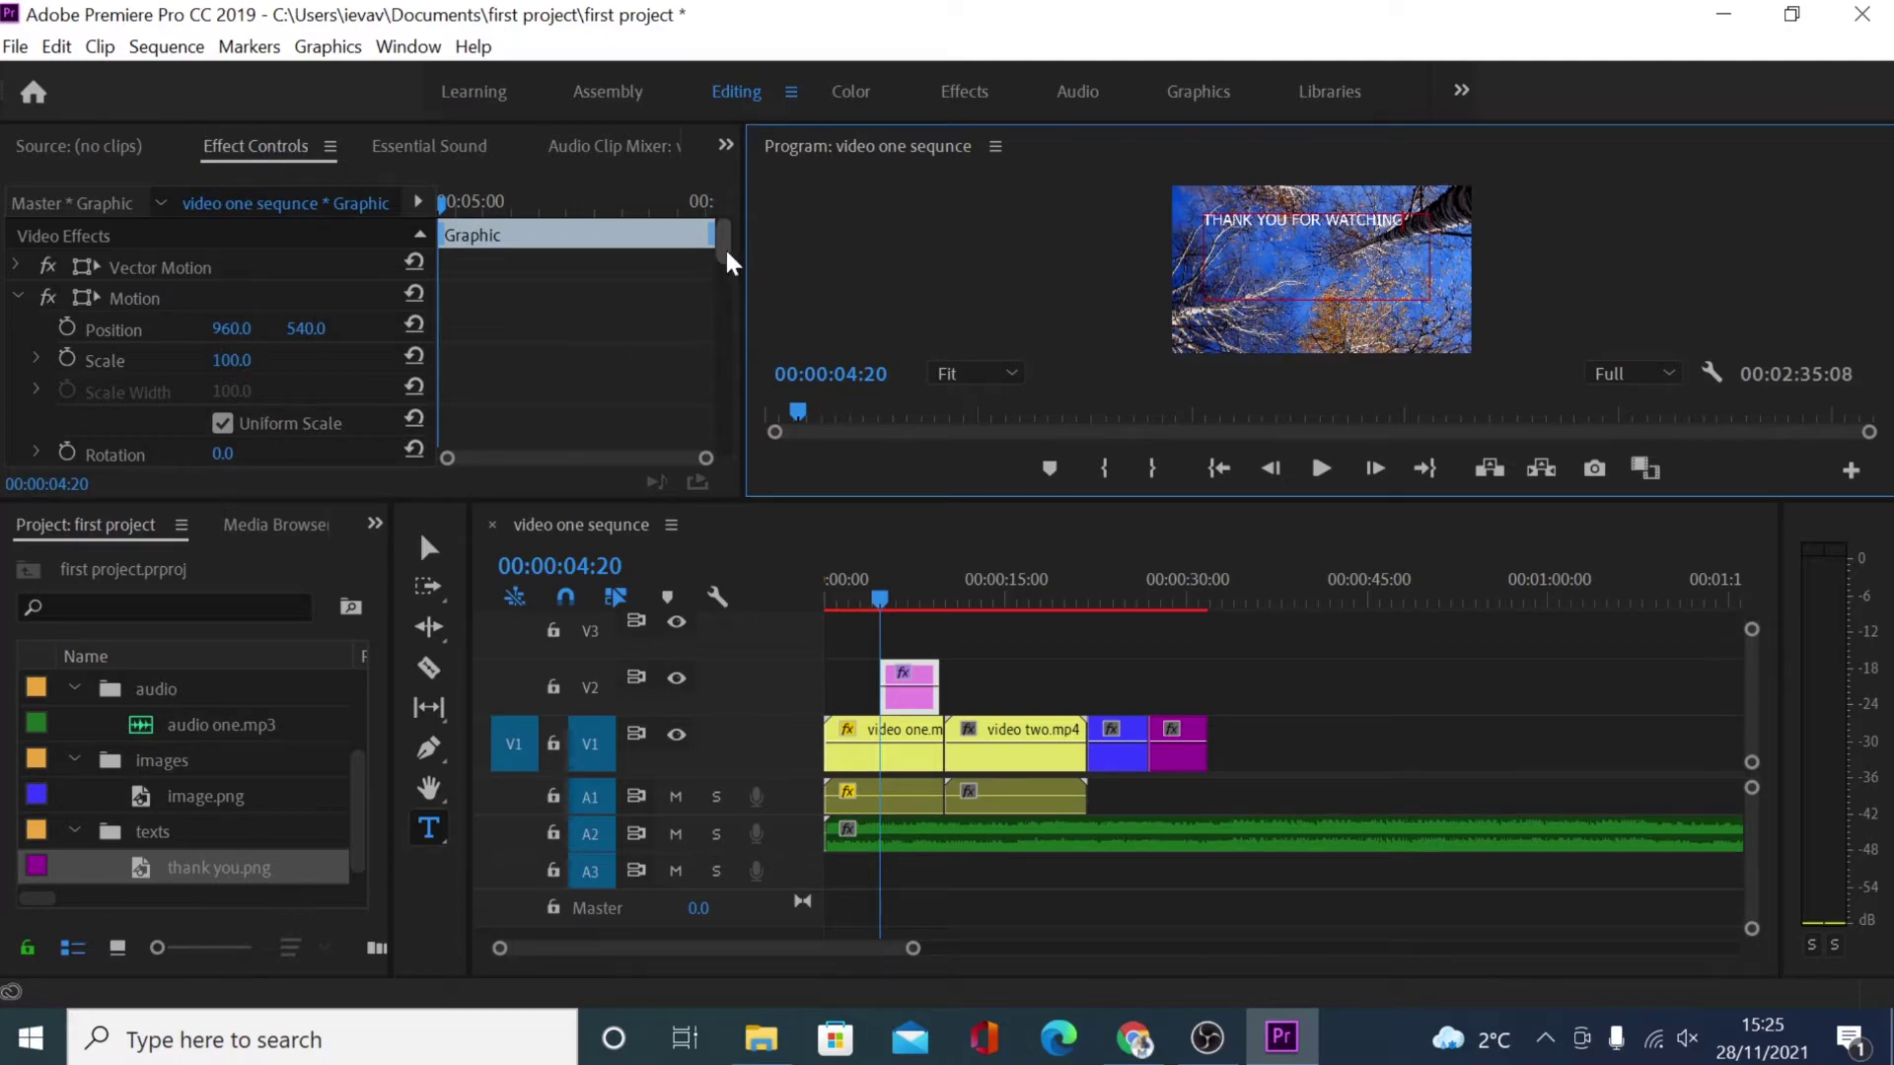
Step: Examine the text's font, appearance and transform settings, and move the playhead to the thank you.png clip at 00:00:29:03
{"action": "left_click_drag", "start_coordinate": [727, 255], "coordinate": [757, 337]}
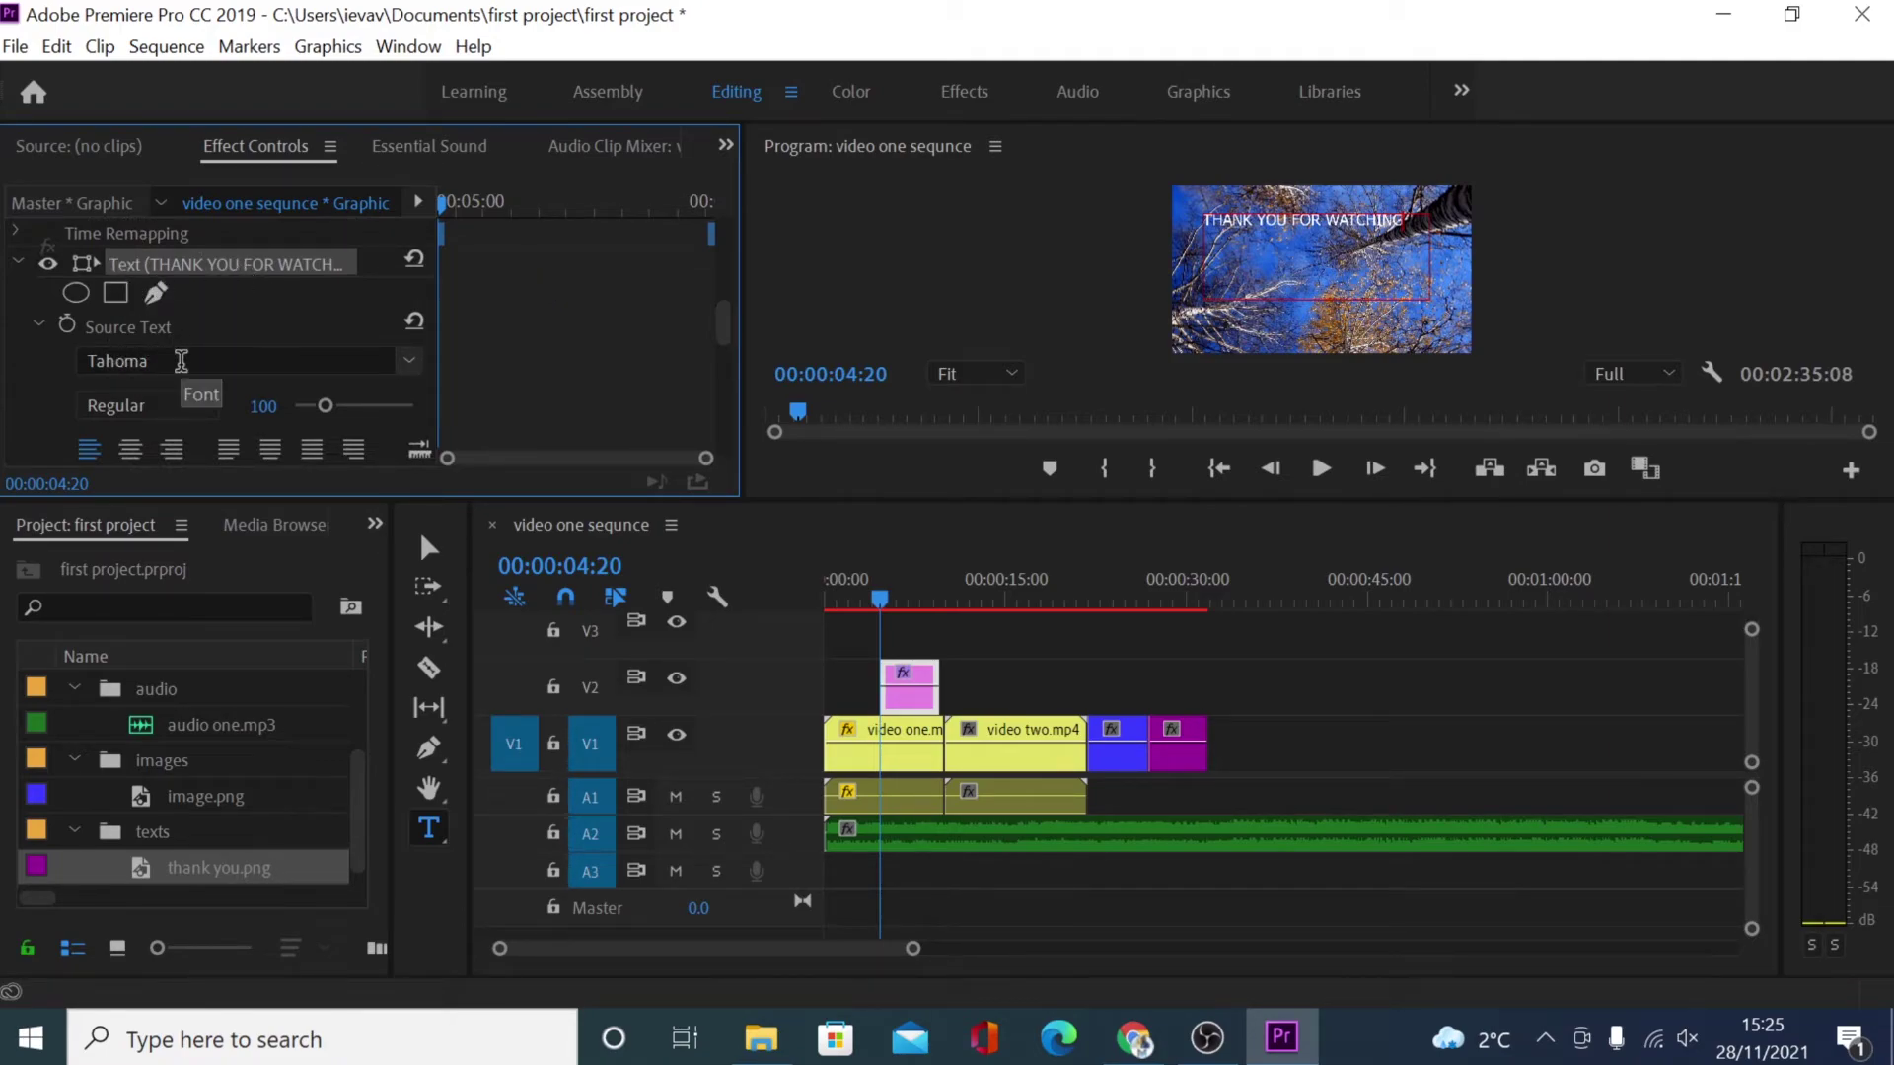
{"action": "scroll", "coordinate": [717, 327], "scroll_direction": "down", "scroll_amount": 3}
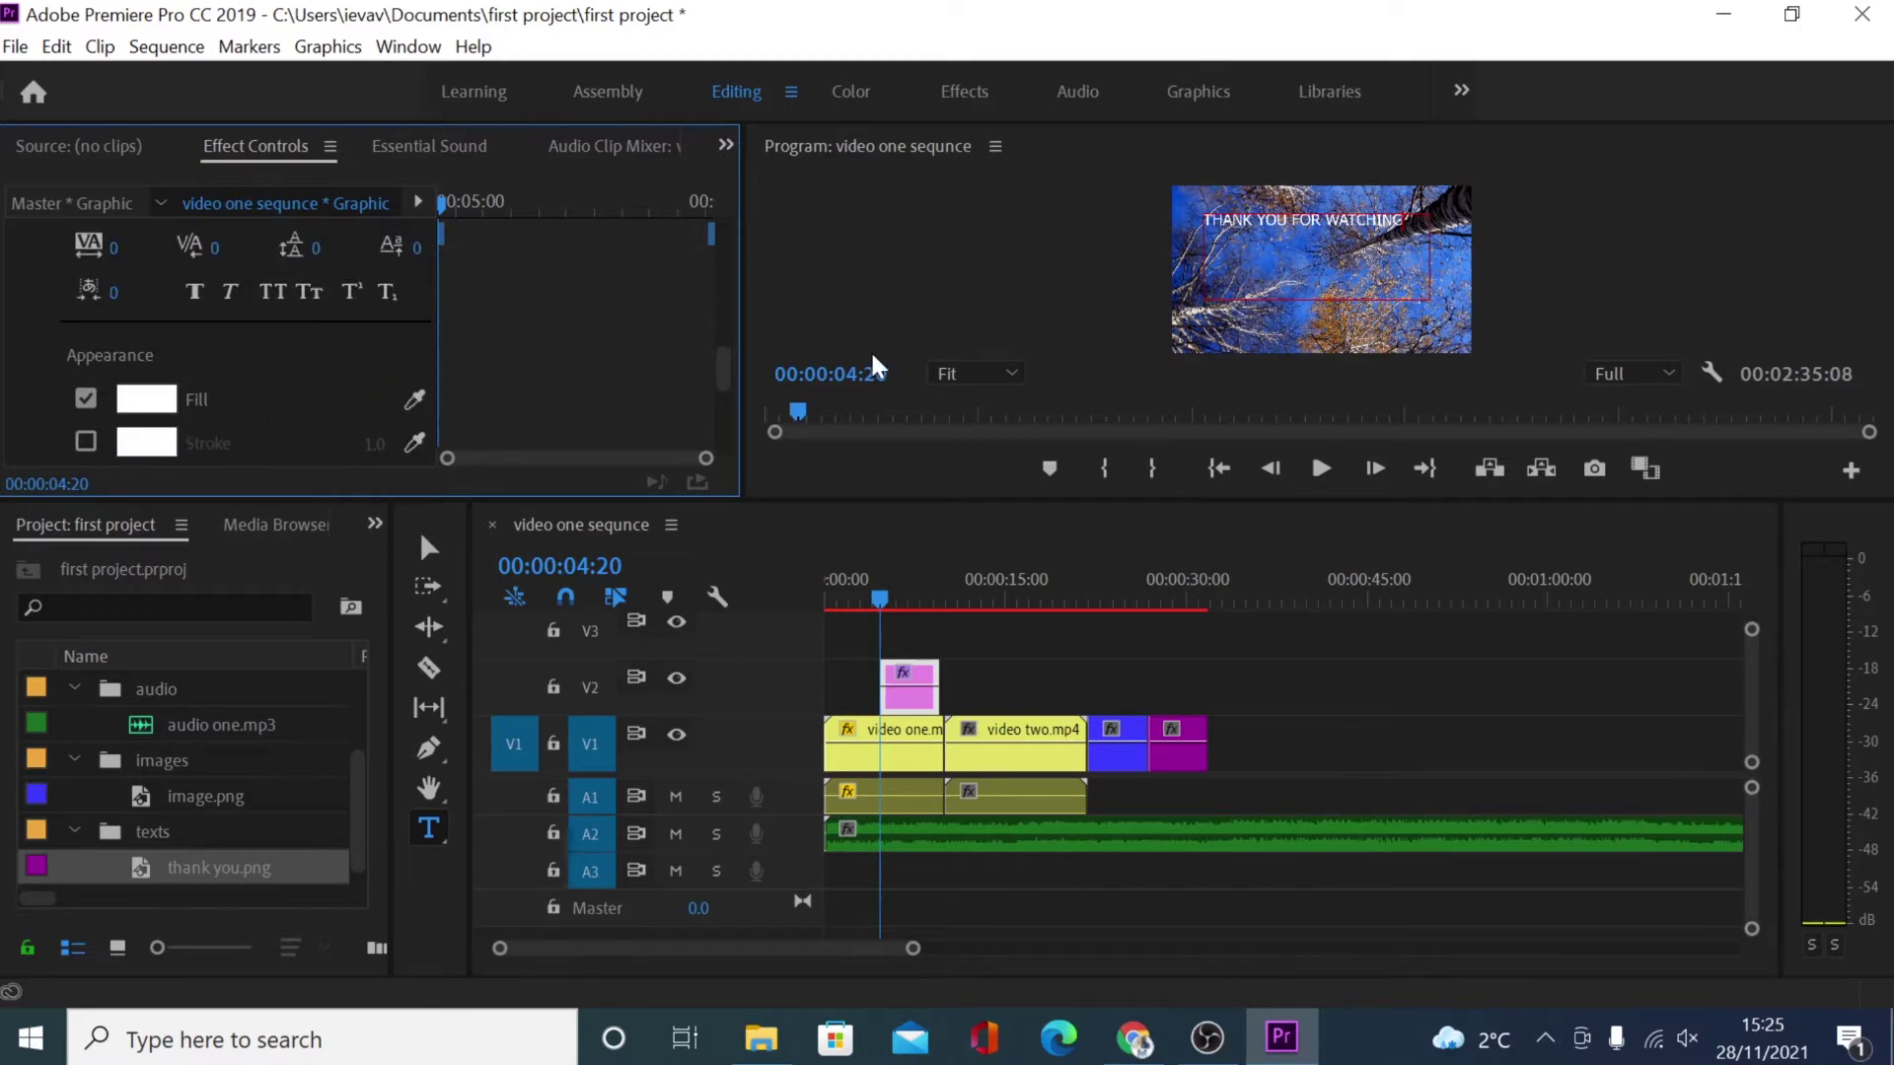
{"action": "left_click_drag", "start_coordinate": [726, 359], "coordinate": [737, 423]}
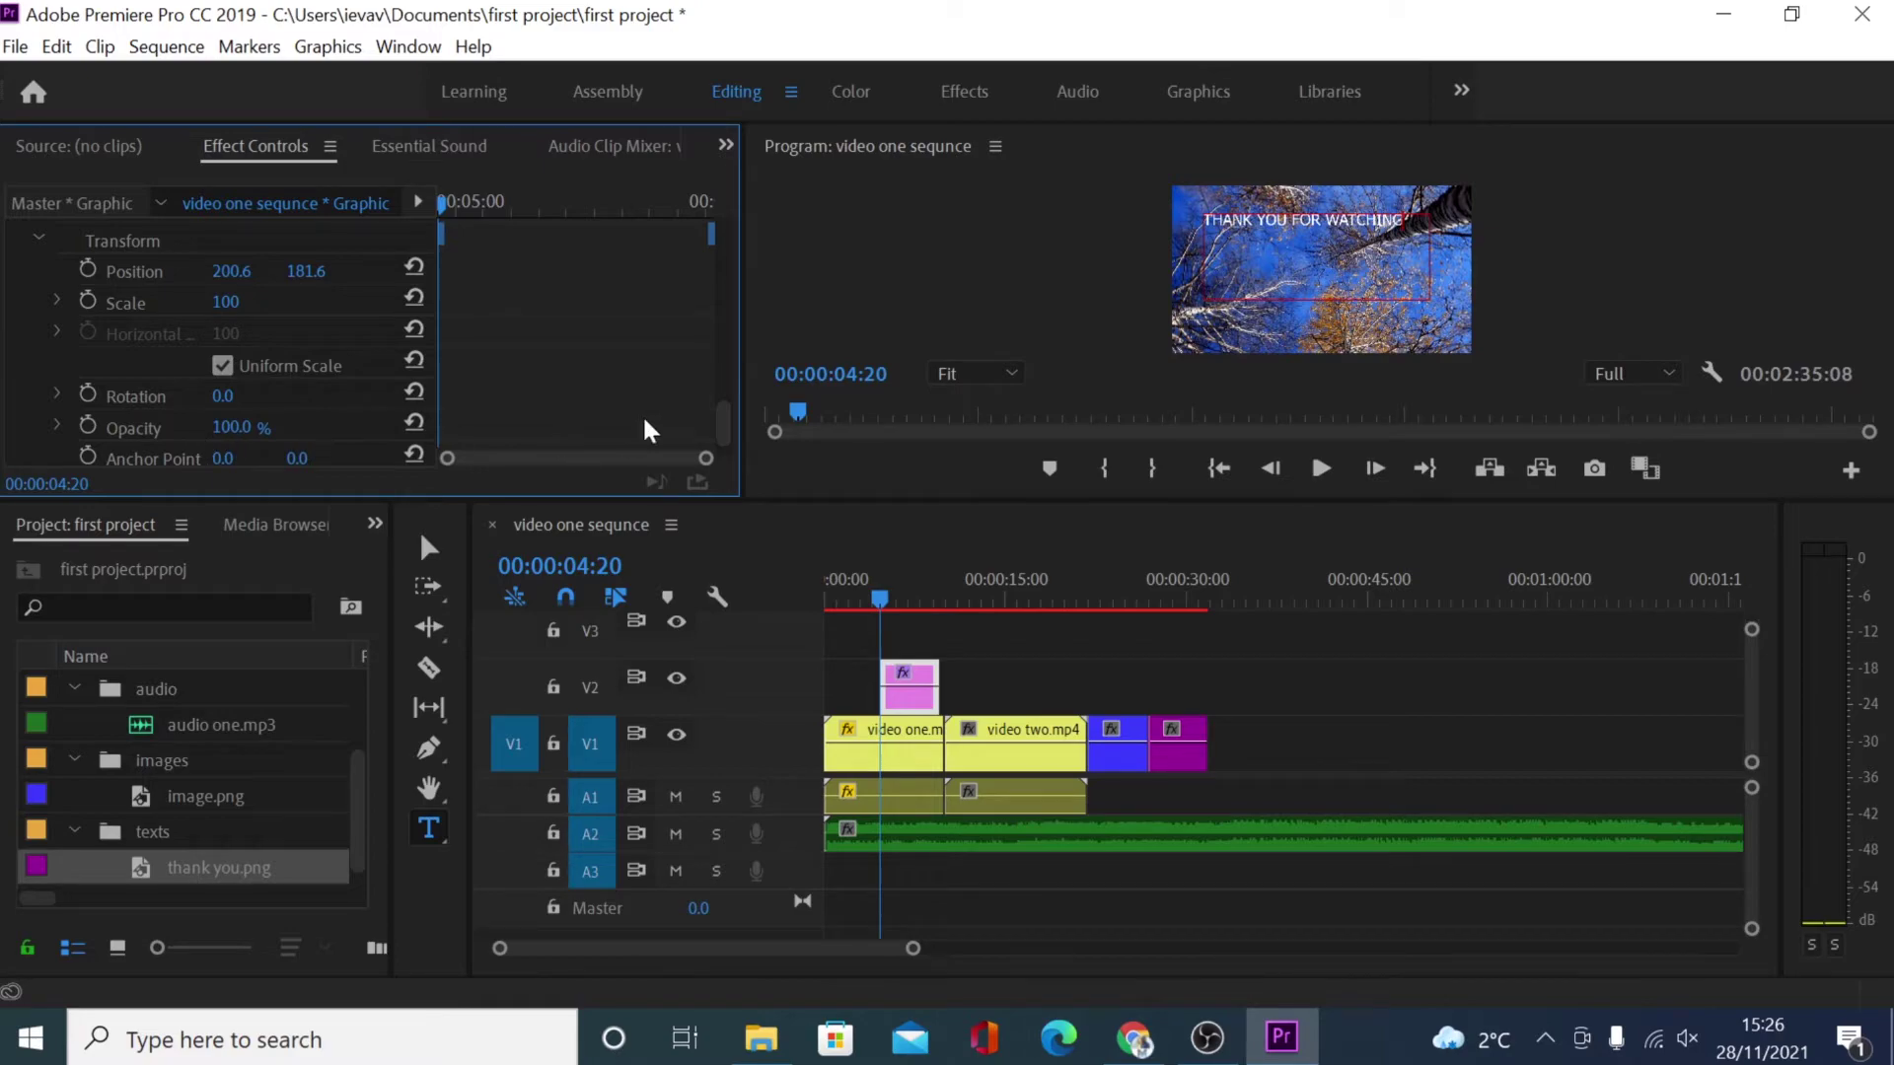
{"action": "left_click_drag", "start_coordinate": [724, 428], "coordinate": [738, 341]}
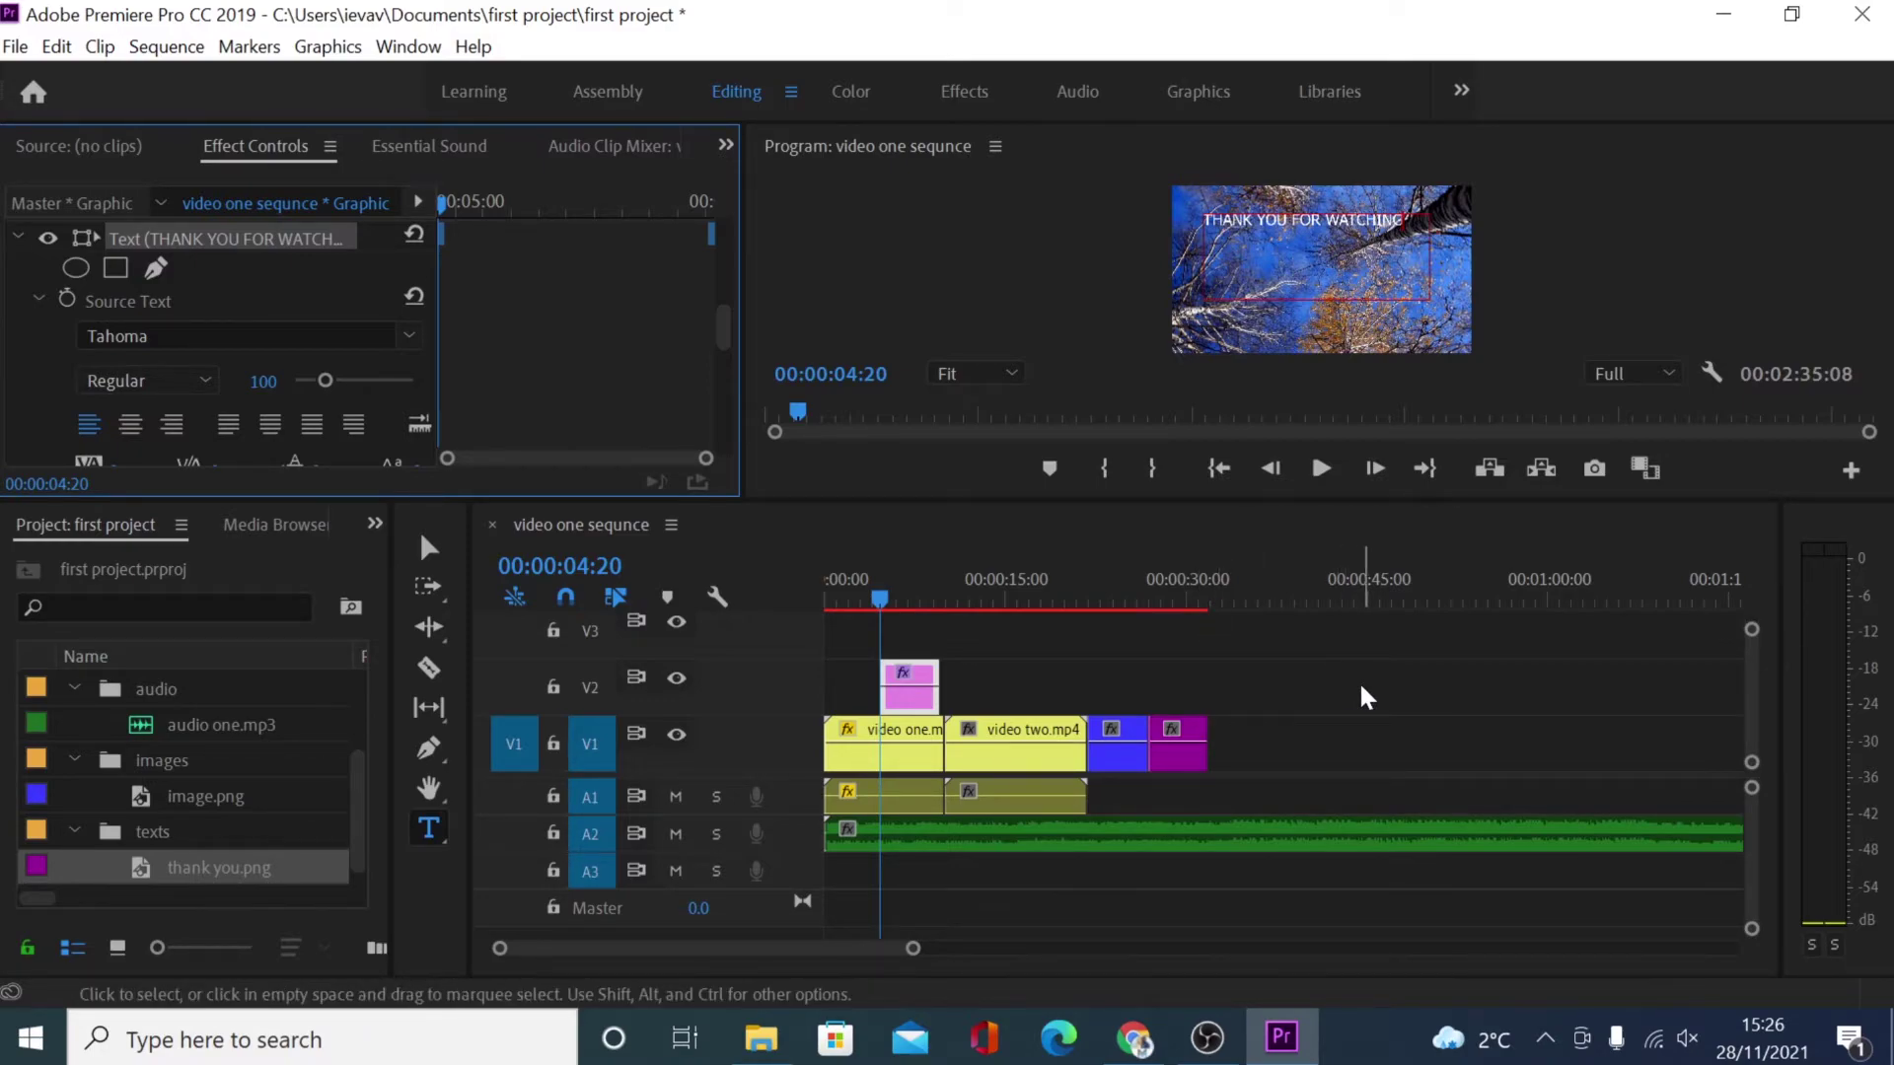
{"action": "left_click", "coordinate": [1176, 596]}
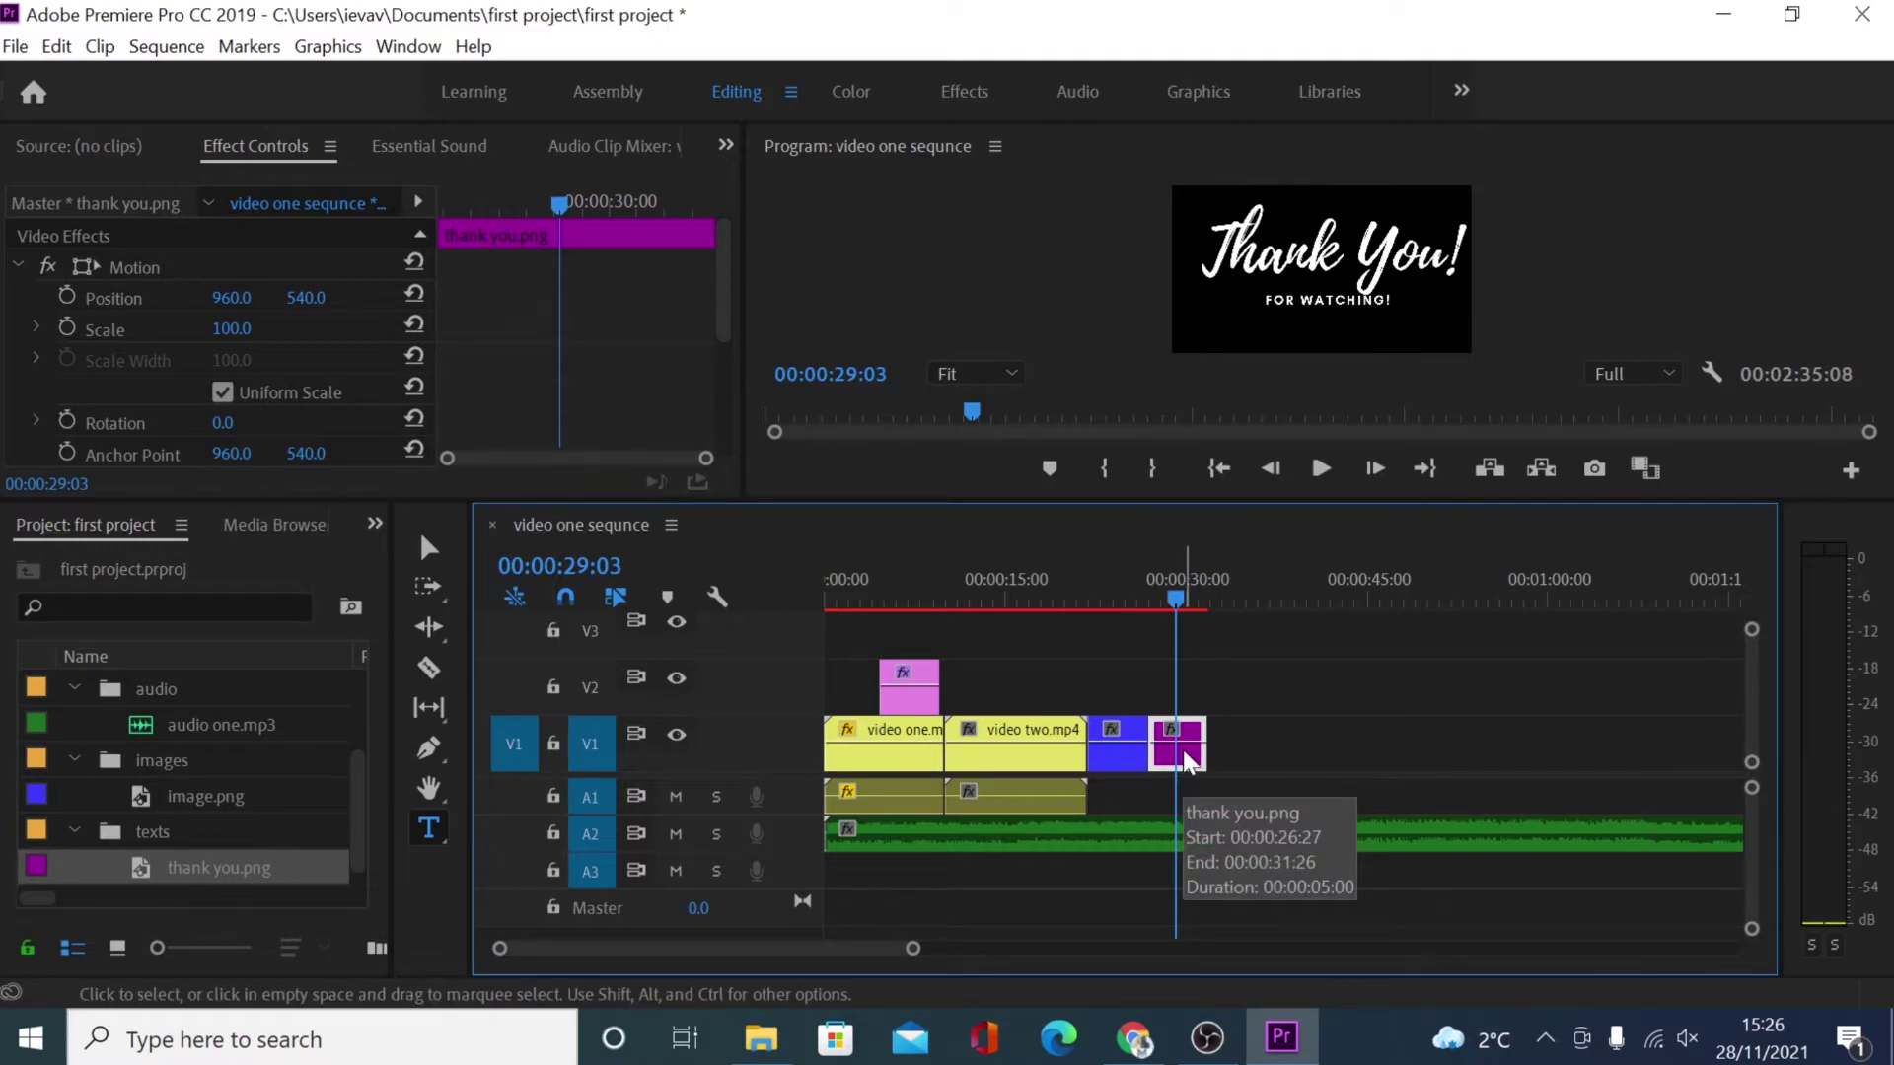
Step: Switch to the Canva design in Chrome and close the message about sharing the design
{"action": "left_click", "coordinate": [1134, 1040]}
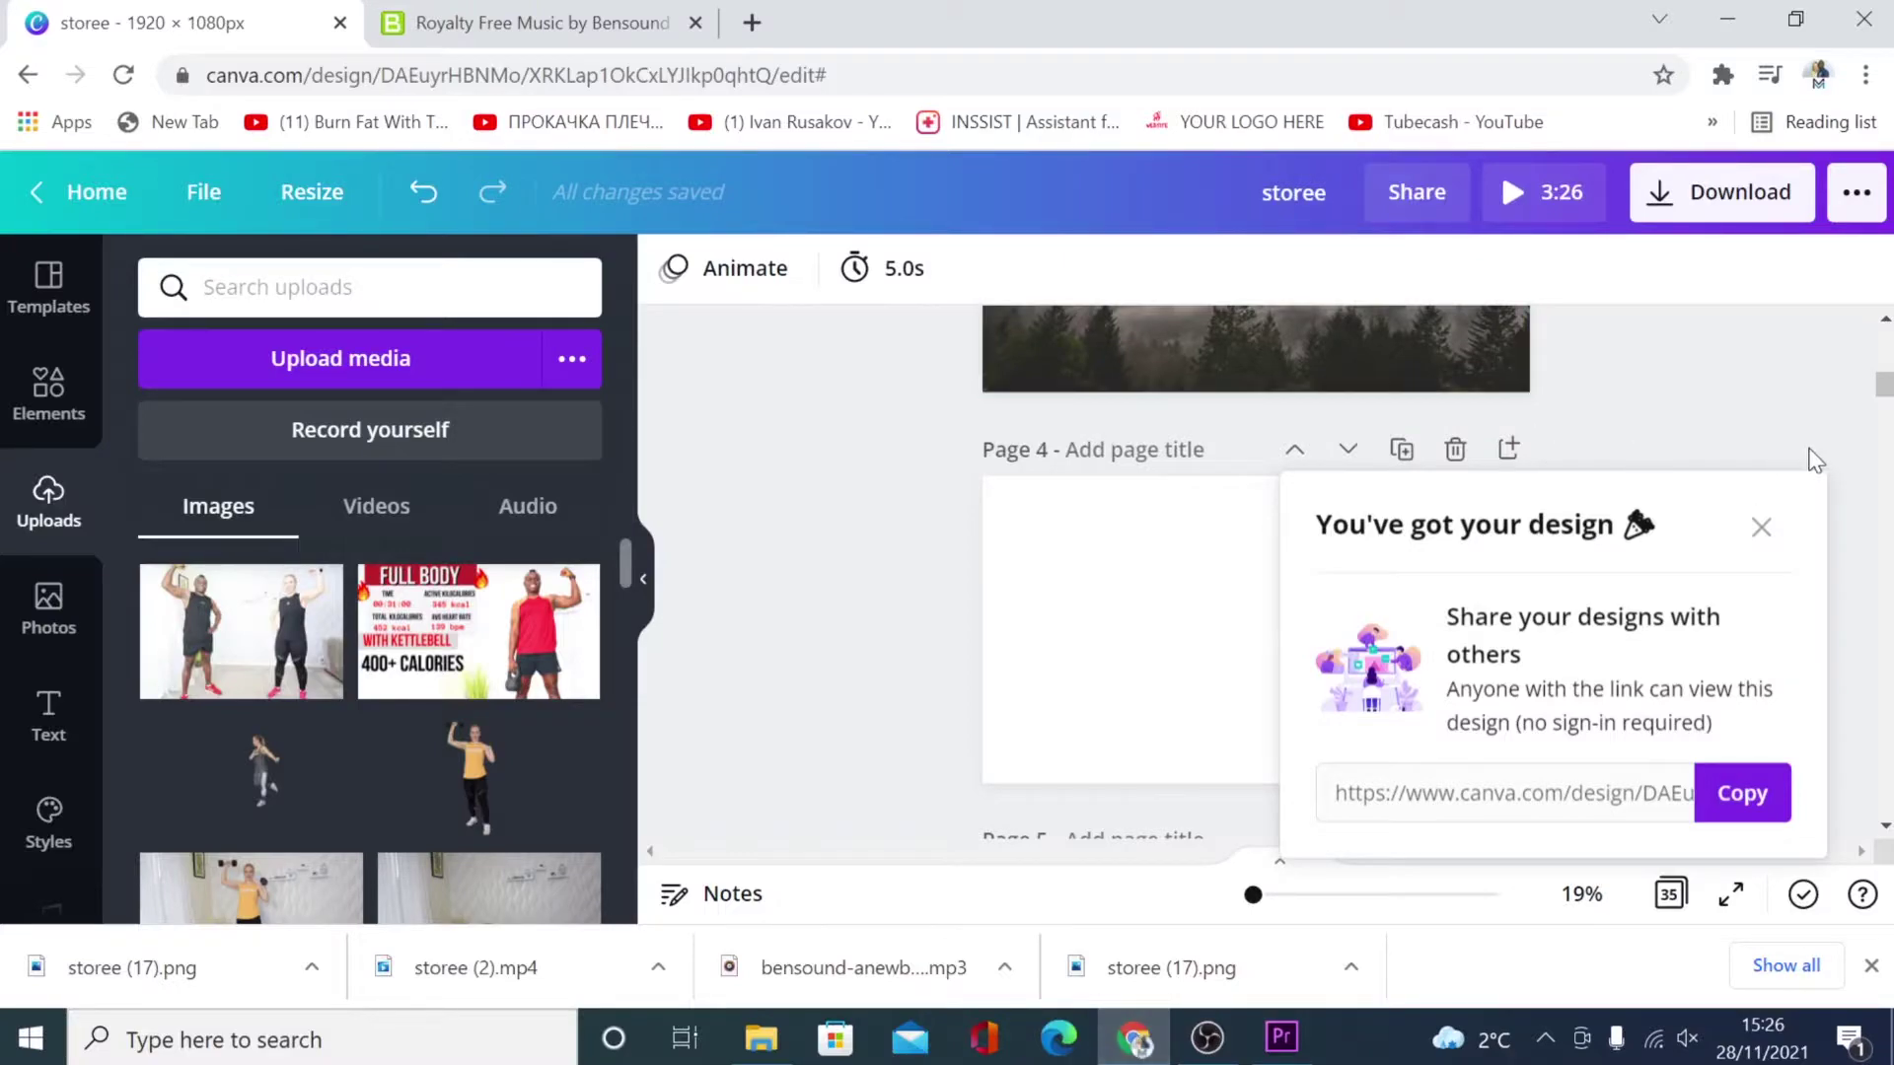
{"action": "left_click", "coordinate": [1759, 536]}
{"action": "left_click", "coordinate": [1795, 387]}
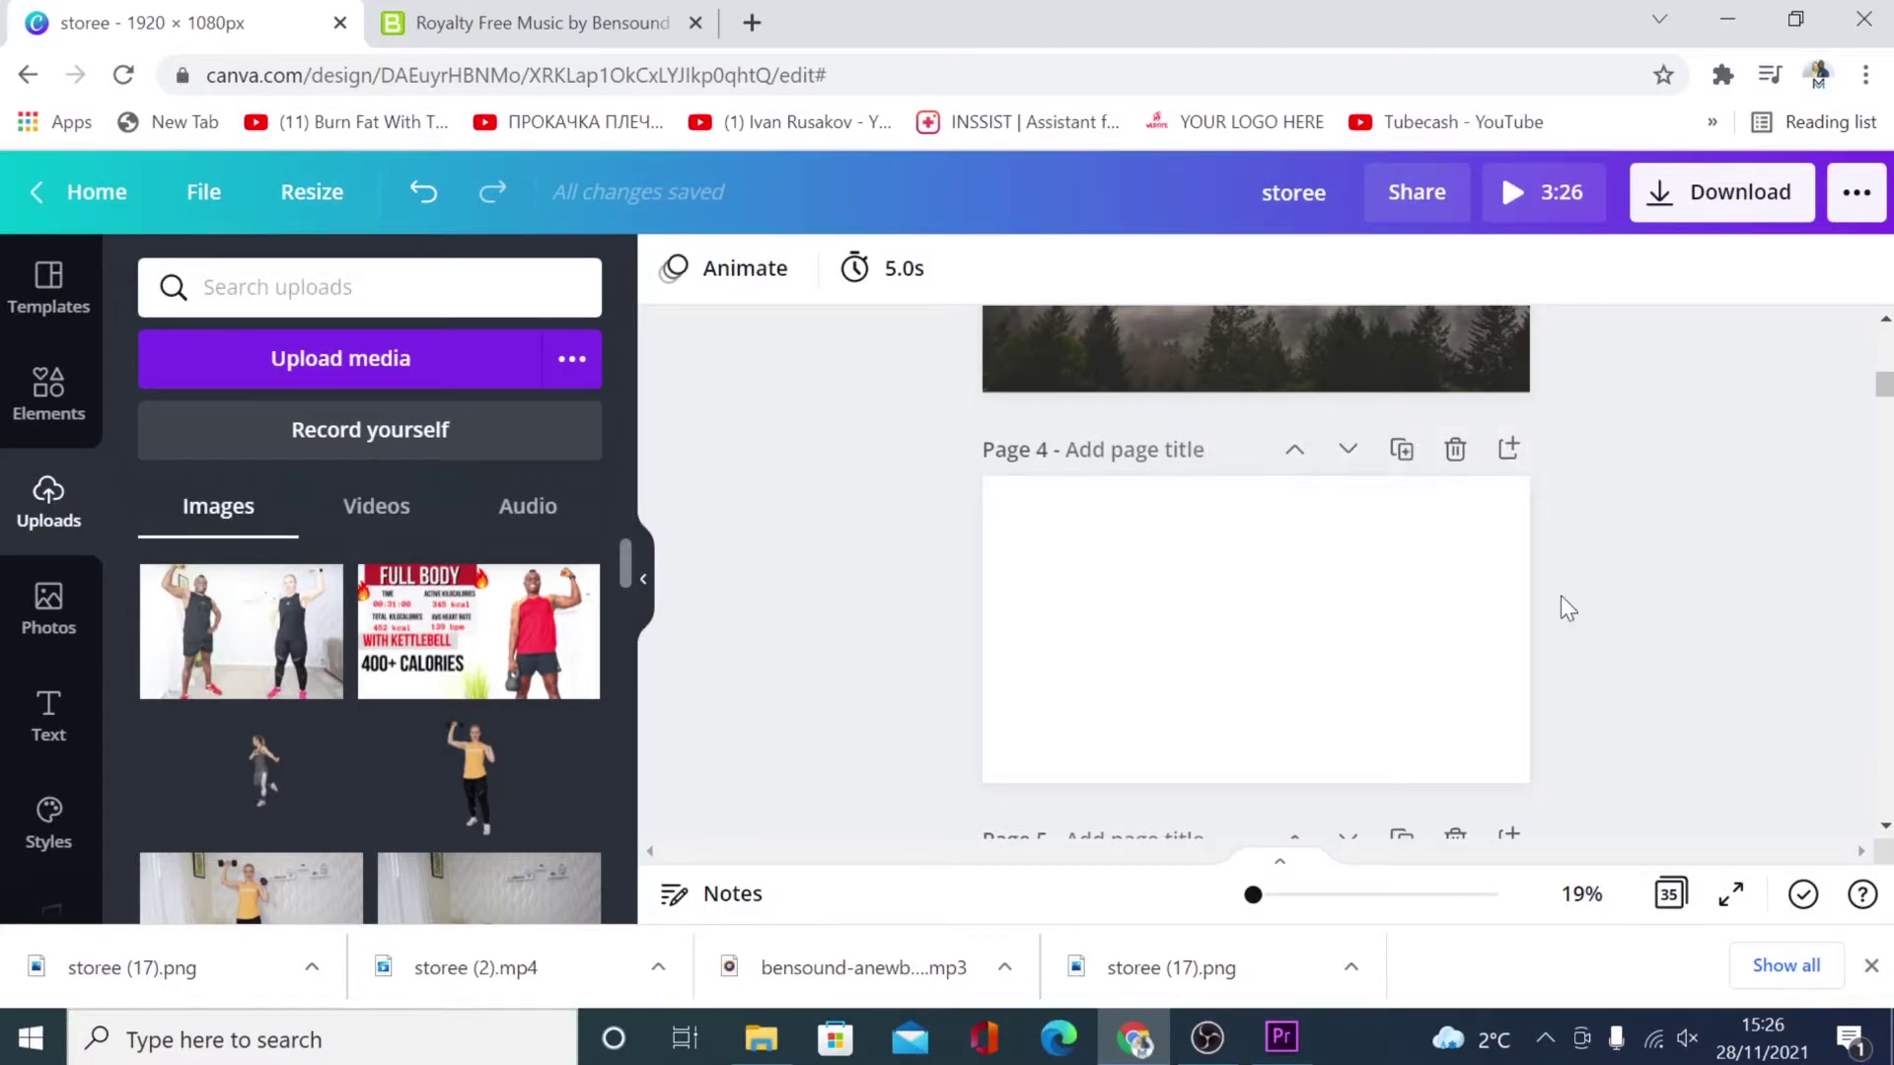
Step: Set the background colour of page 4 to black behind the white thank-you text
{"action": "left_click", "coordinate": [1156, 645]}
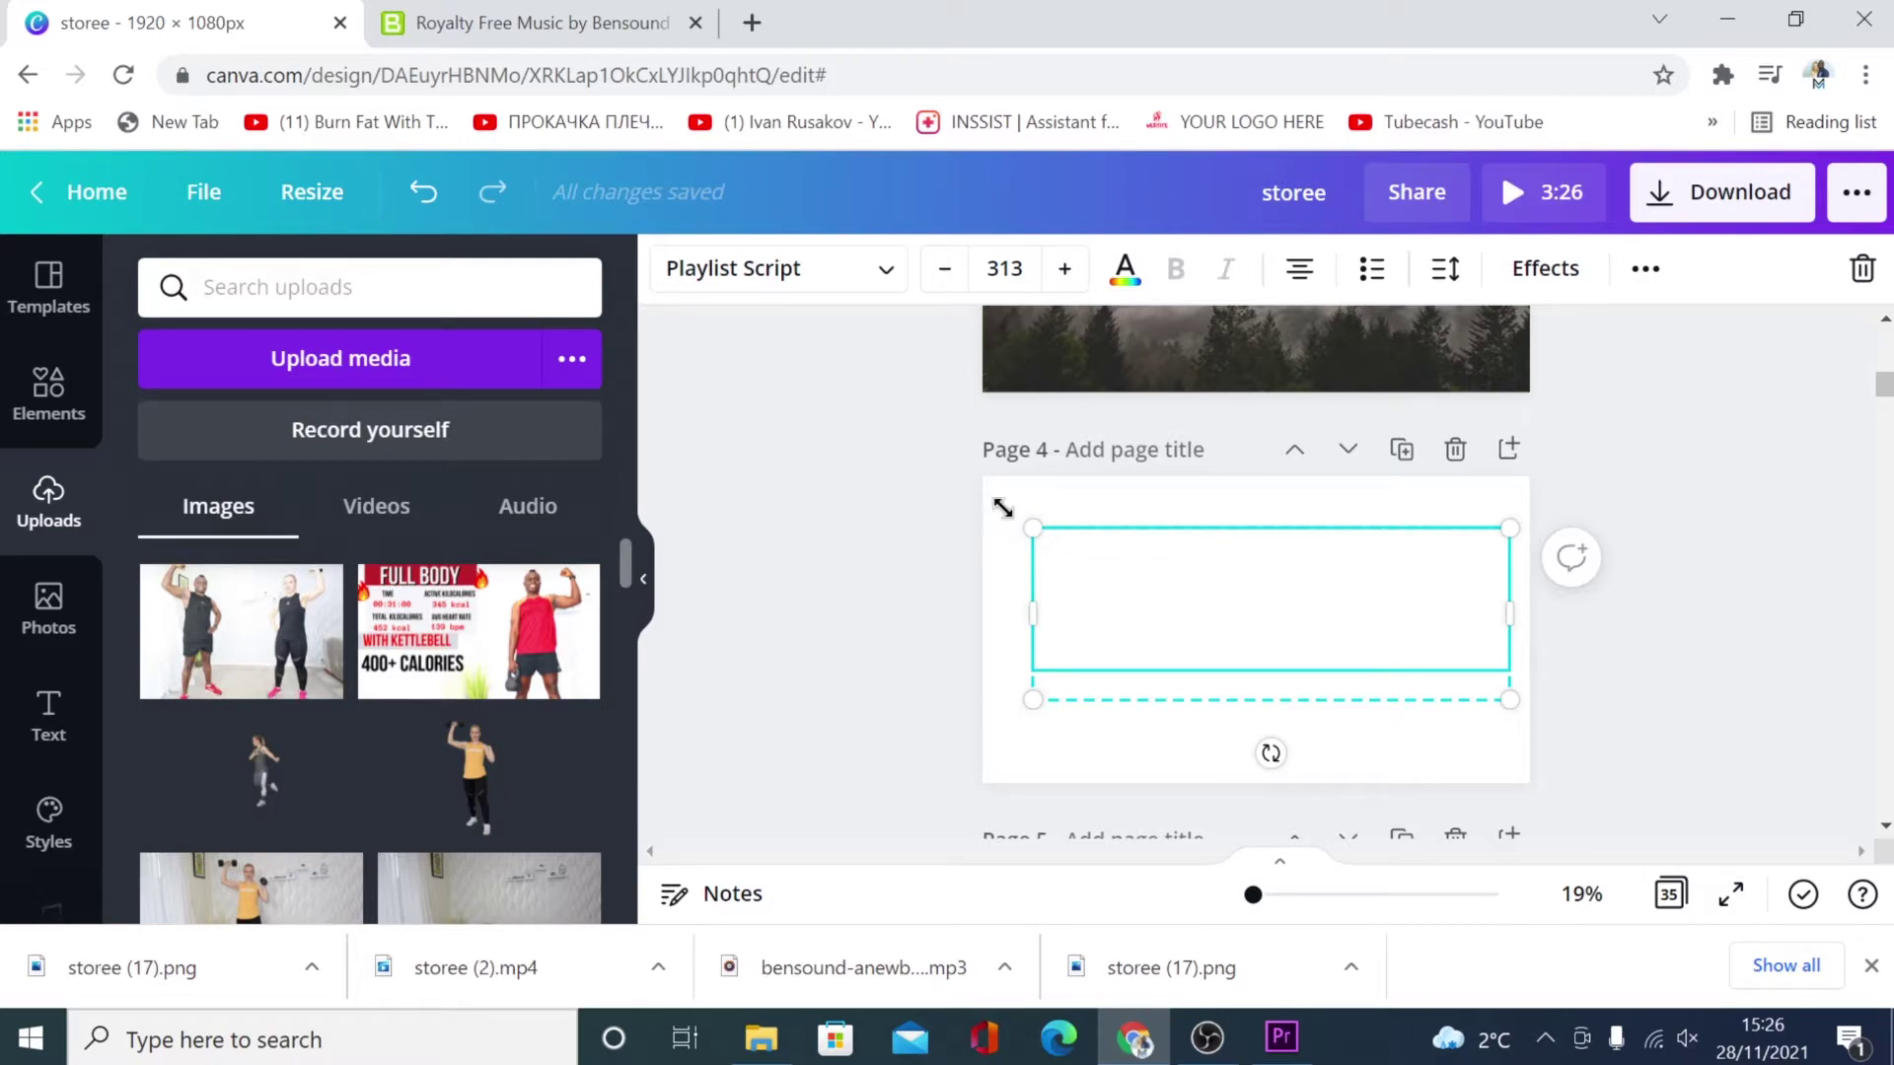
{"action": "left_click", "coordinate": [1003, 507]}
{"action": "left_click", "coordinate": [1059, 747]}
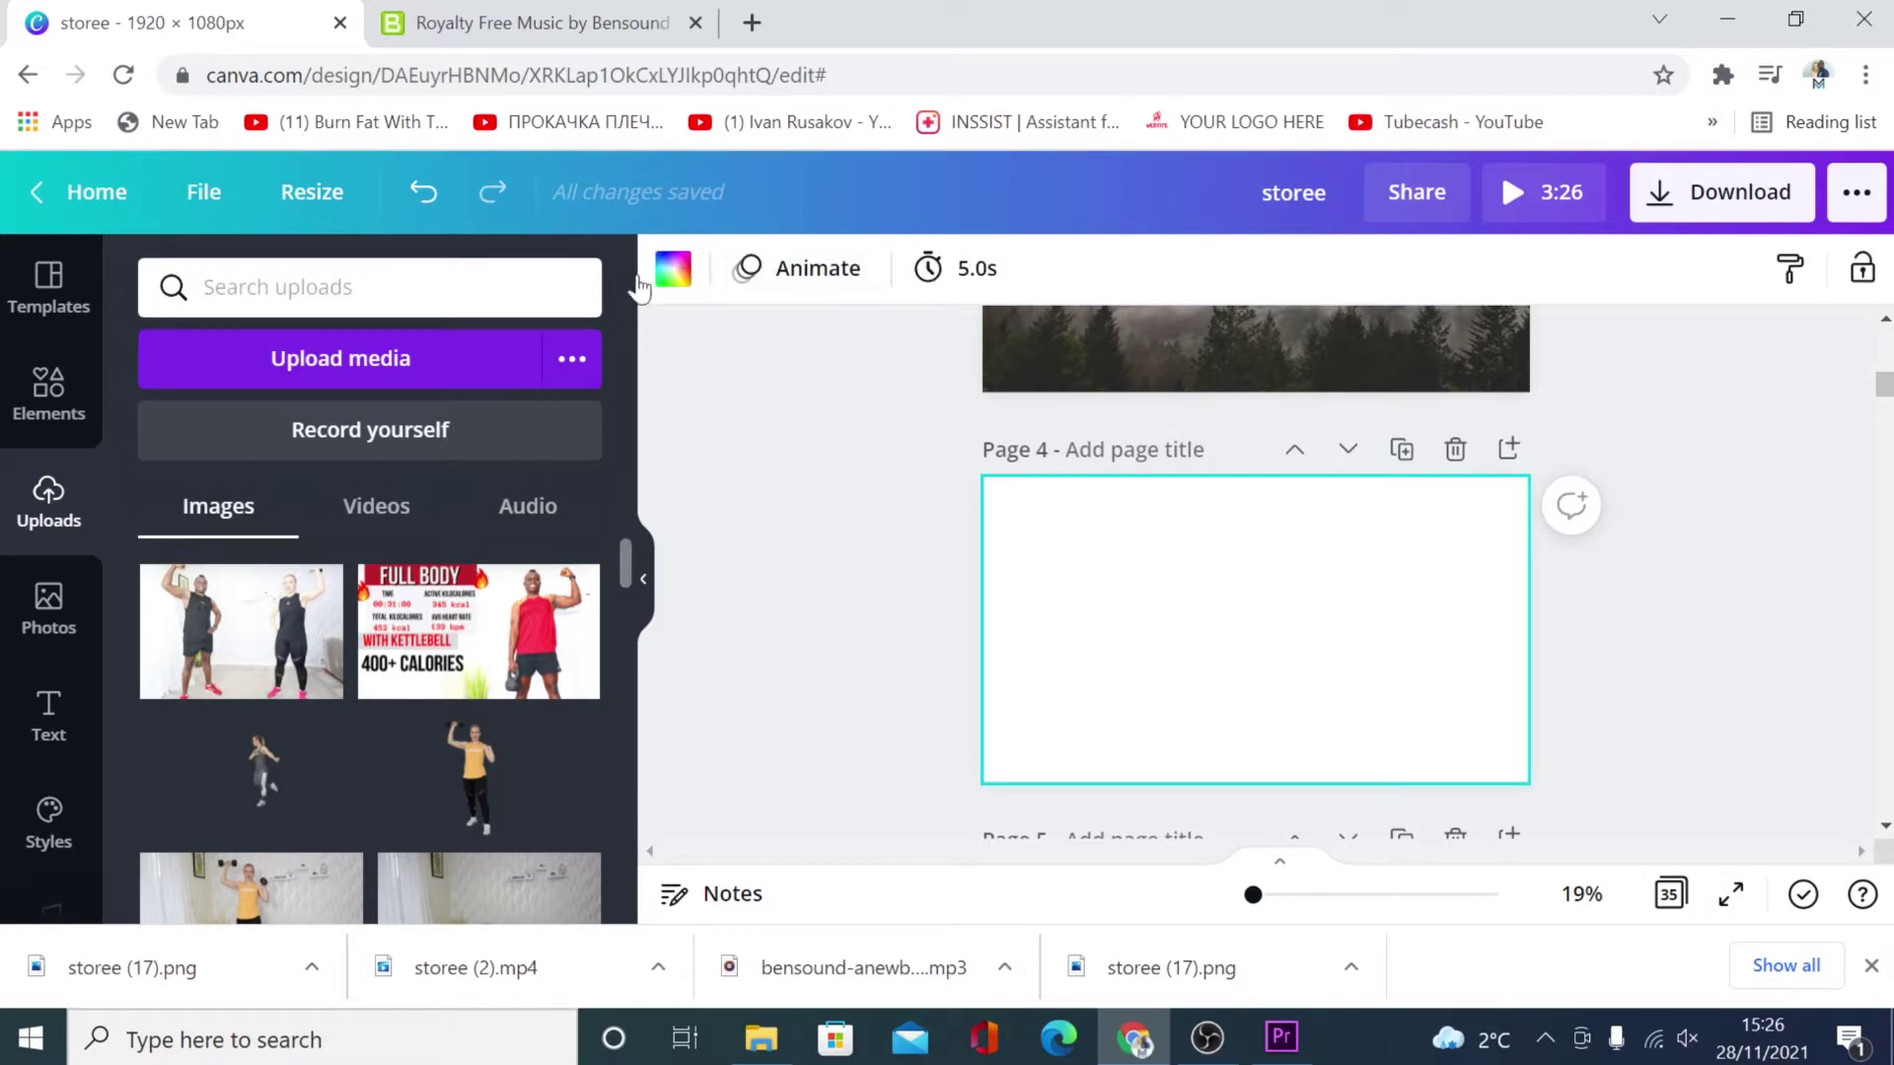
{"action": "left_click", "coordinate": [673, 268]}
{"action": "left_click", "coordinate": [248, 424]}
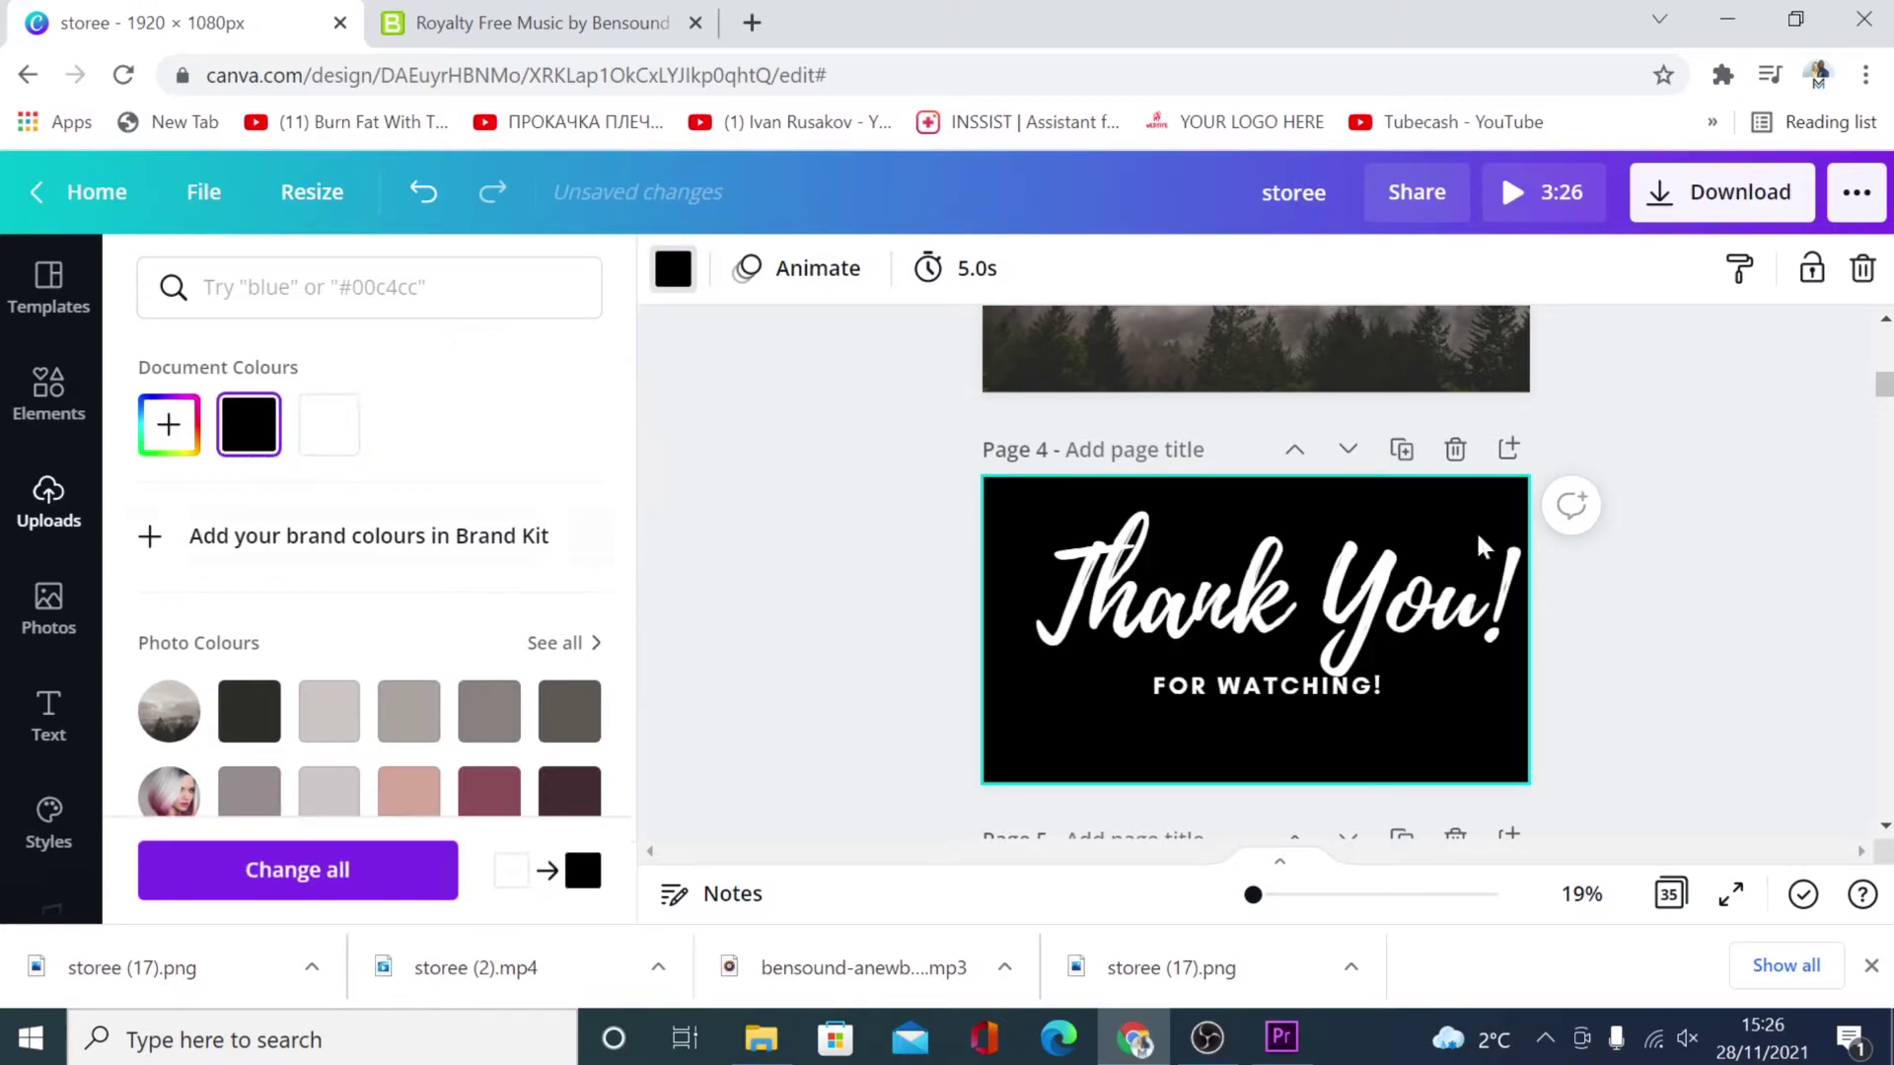
{"action": "left_click", "coordinate": [1695, 603]}
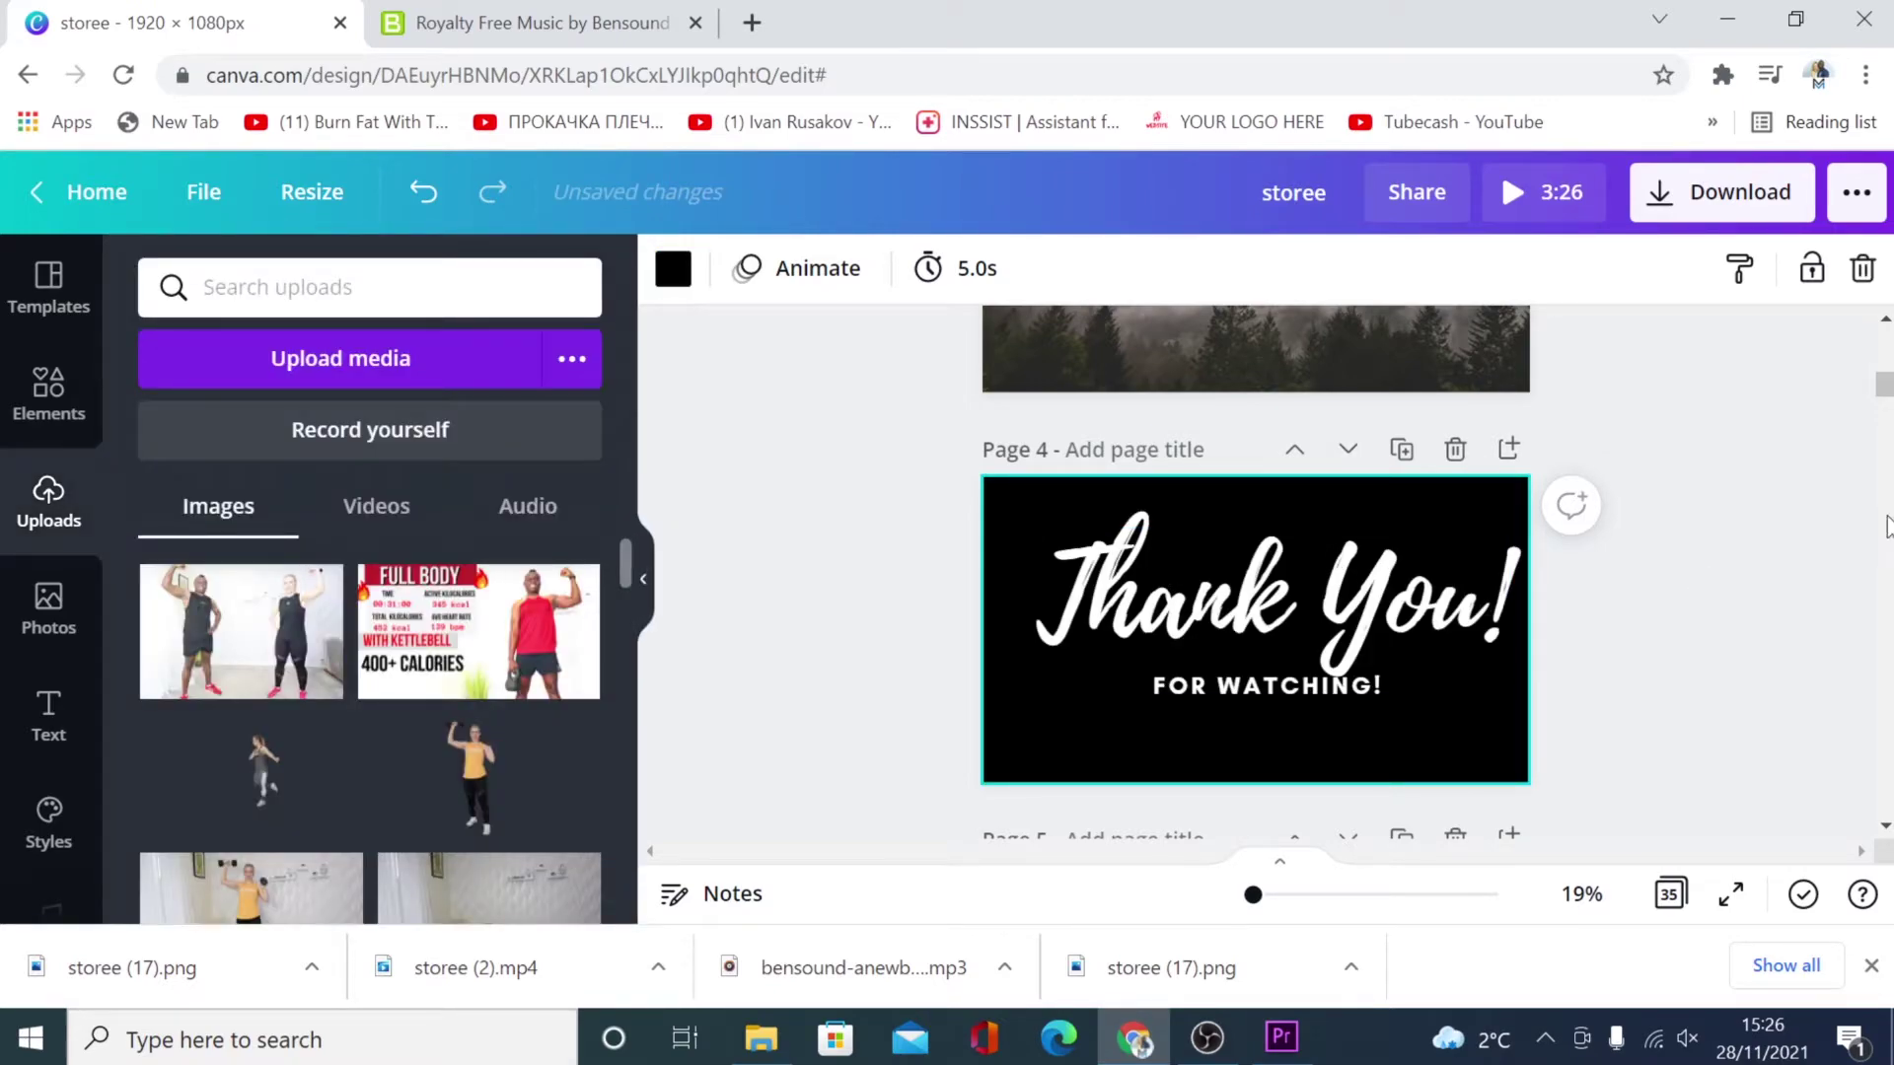
Step: Browse the ready-made text designs in Canva's text collection
{"action": "left_click", "coordinate": [49, 719]}
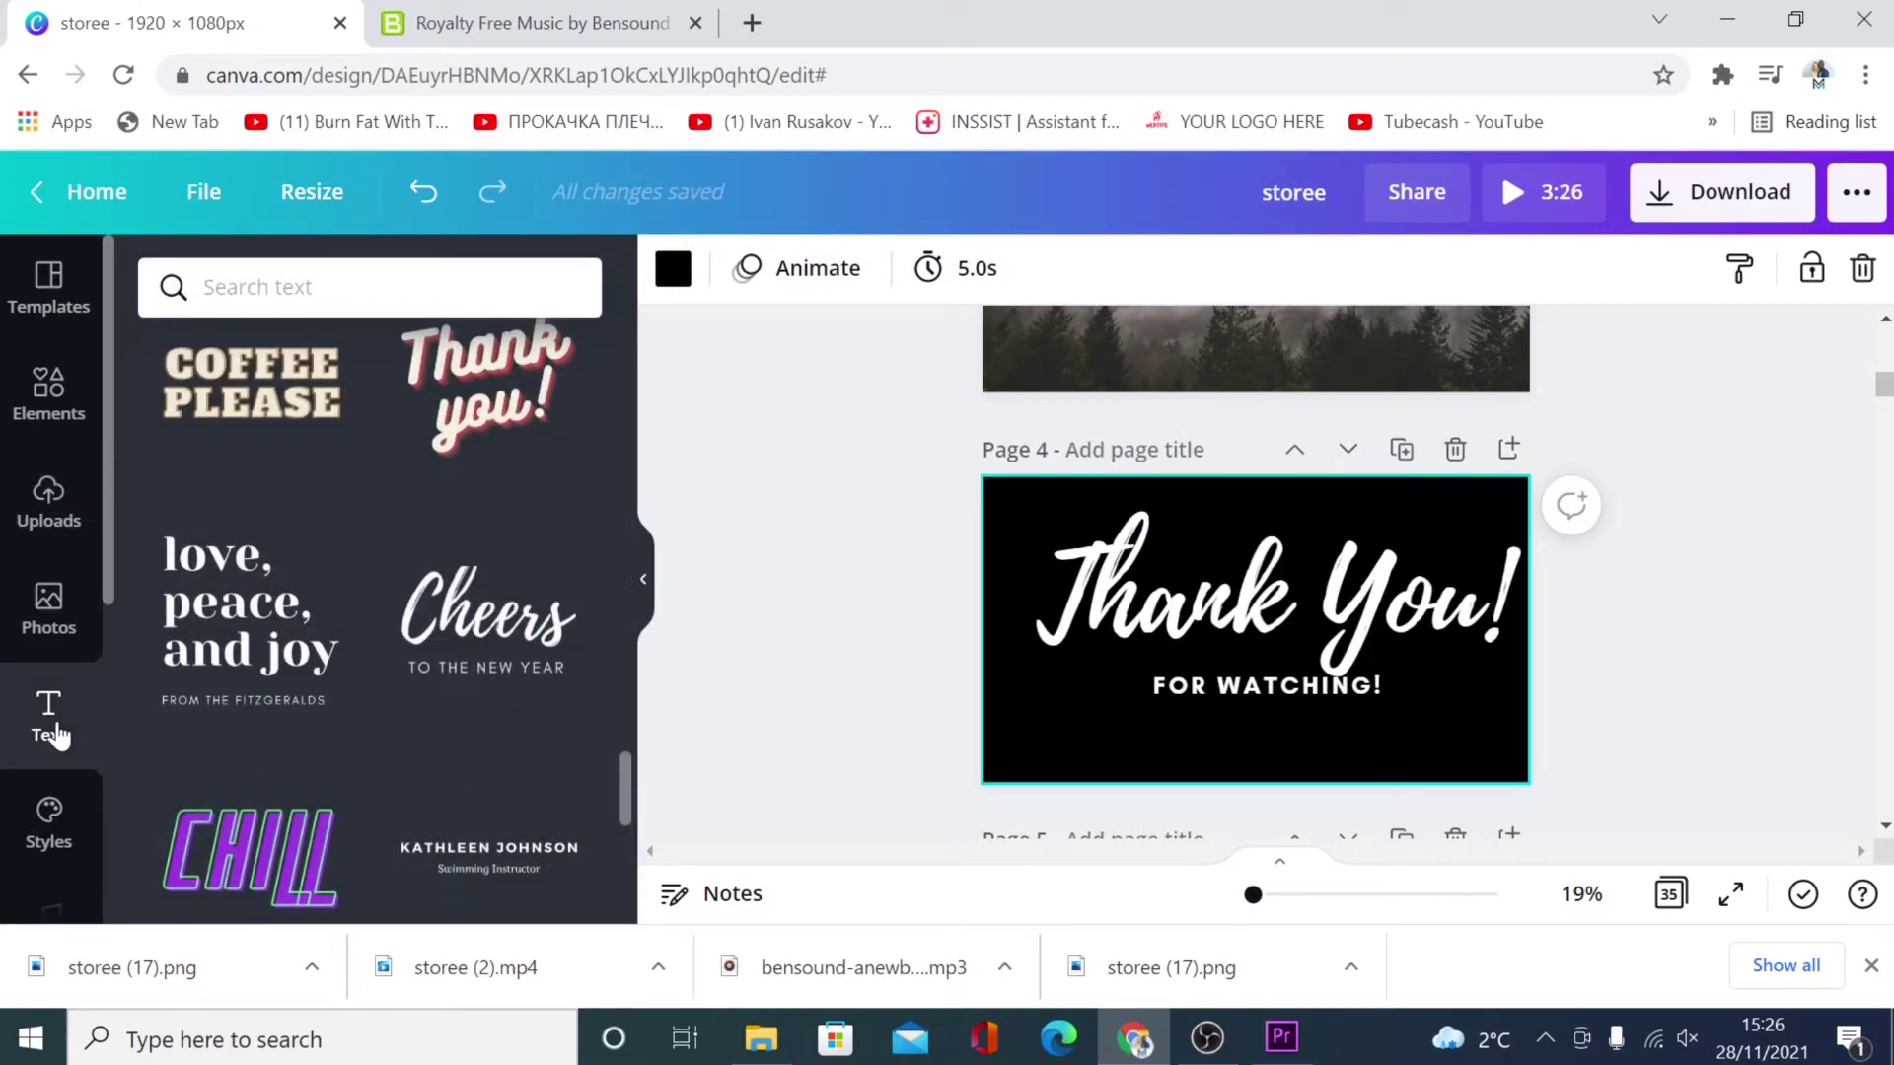
{"action": "scroll", "coordinate": [410, 670], "scroll_direction": "down", "scroll_amount": 5}
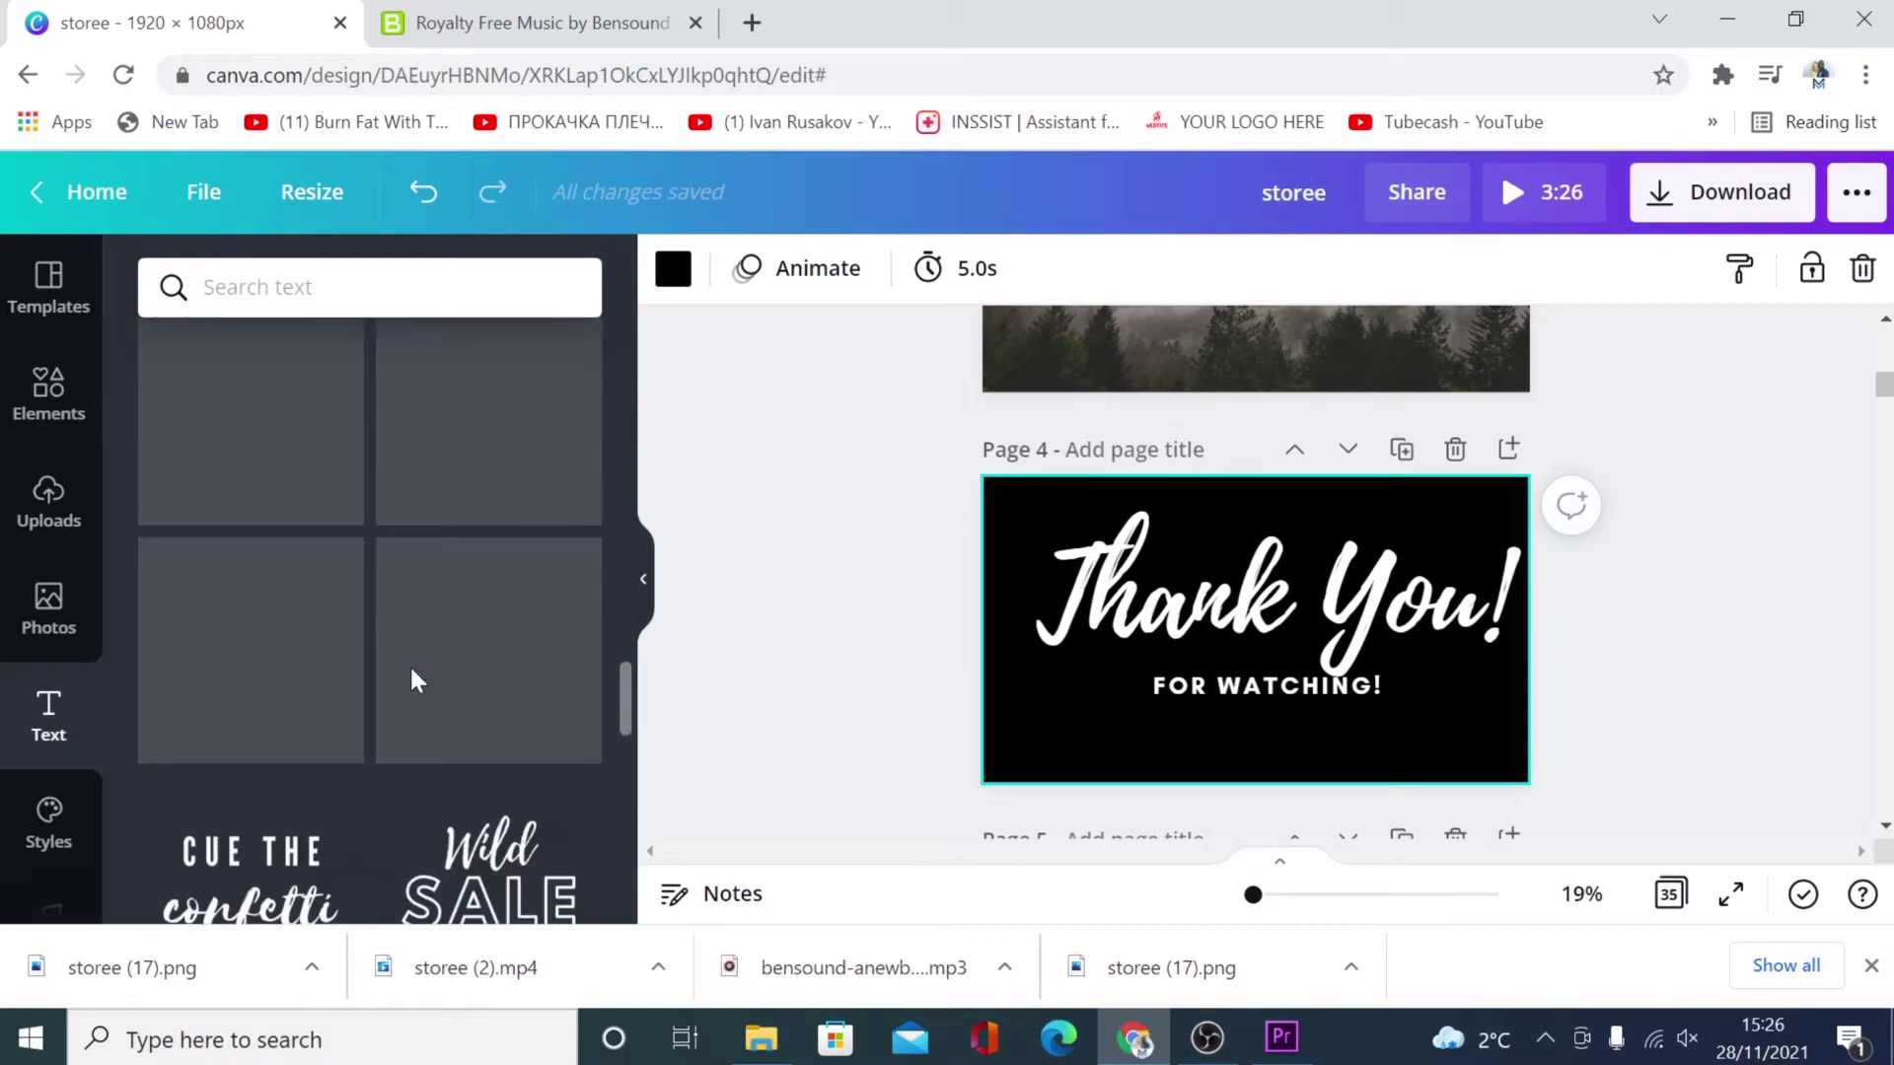
{"action": "scroll", "coordinate": [413, 682], "scroll_direction": "up", "scroll_amount": 5}
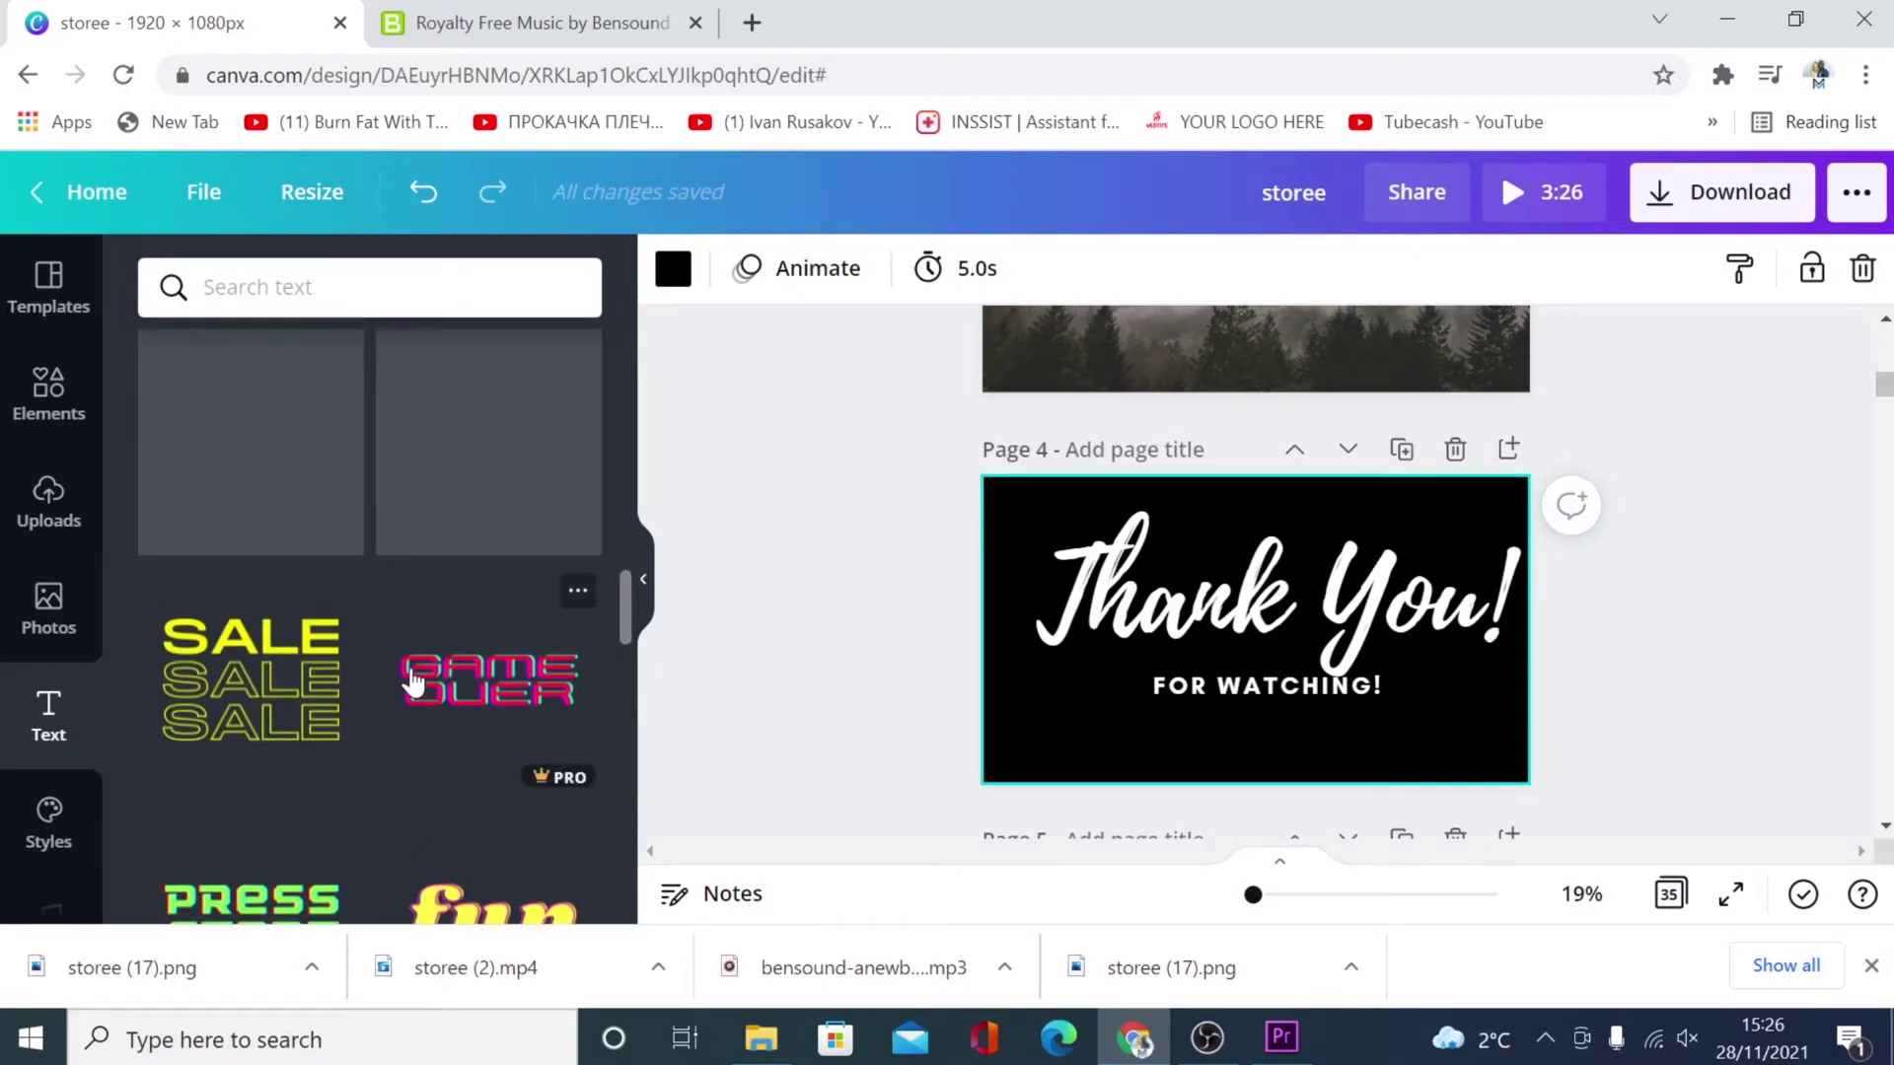
{"action": "scroll", "coordinate": [413, 682], "scroll_direction": "up", "scroll_amount": 5}
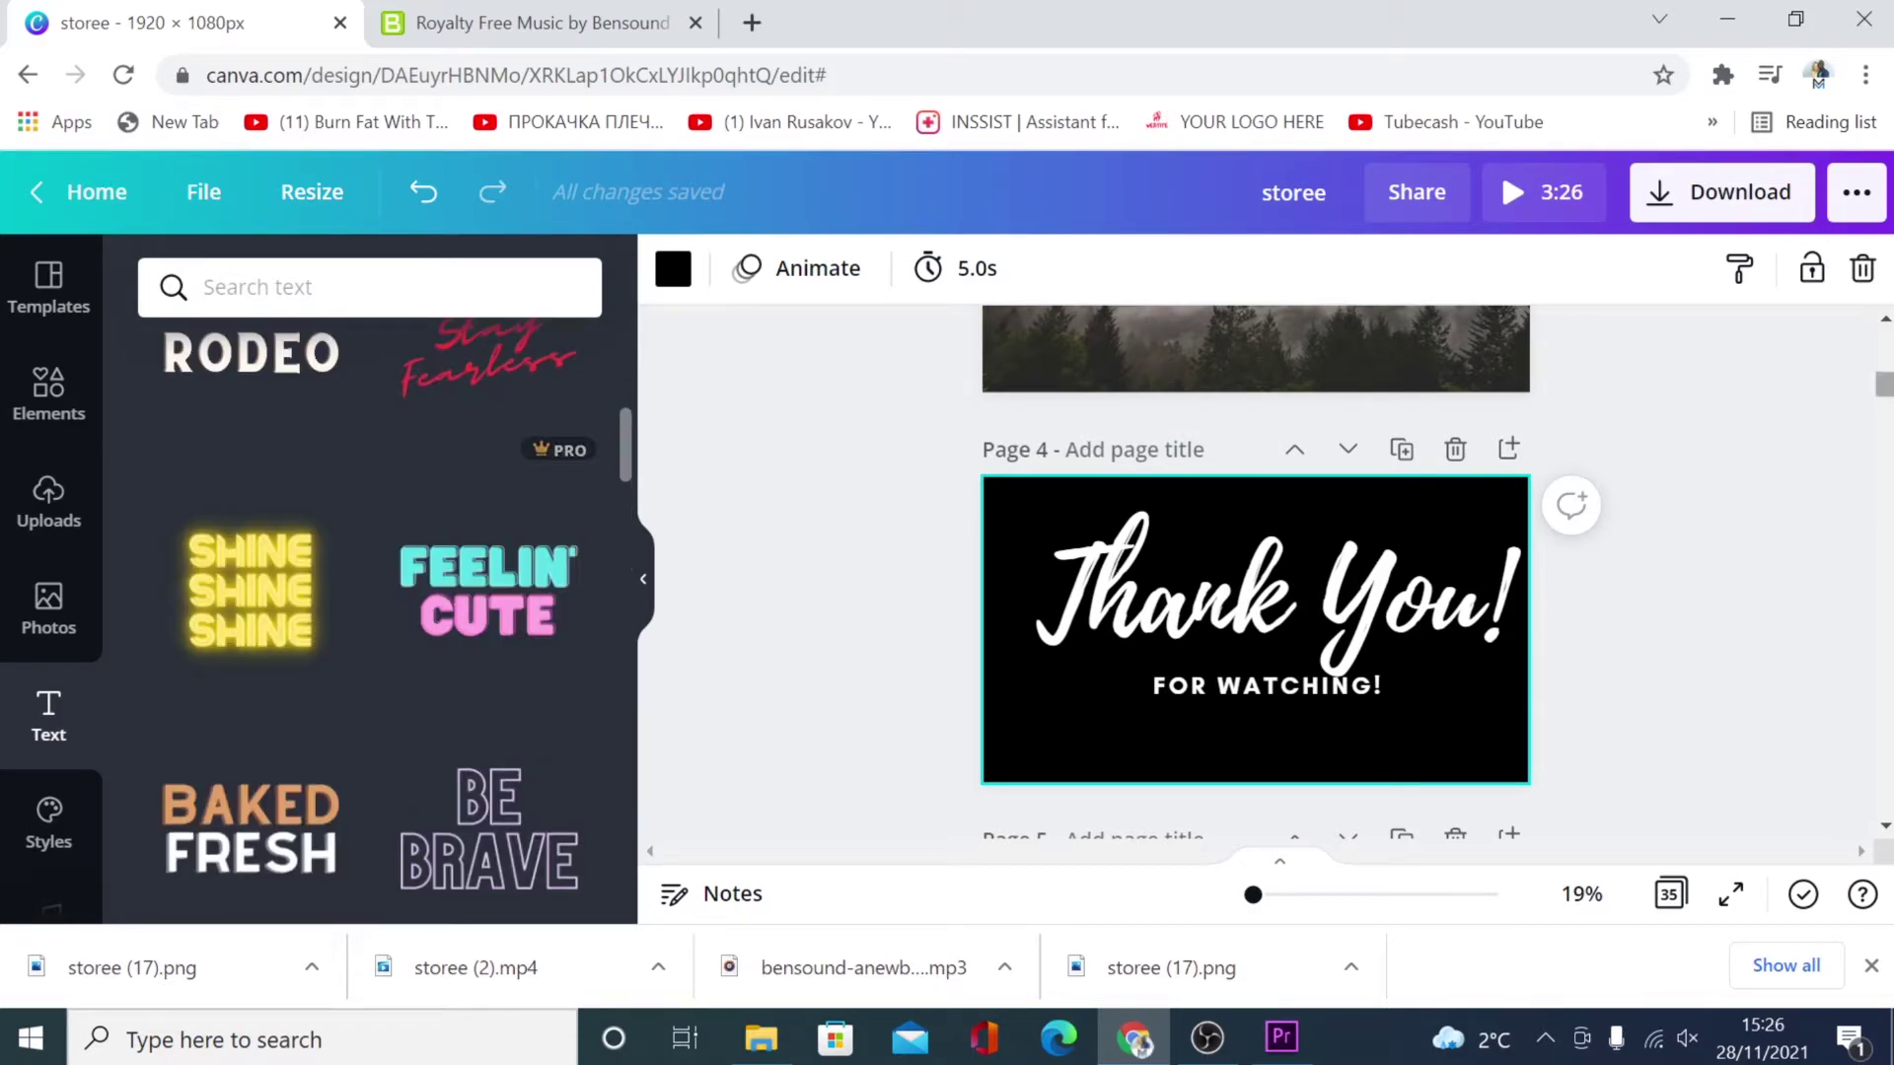
Step: Set the Canva download options to a PNG file with a transparent background
{"action": "left_click", "coordinate": [1713, 209]}
{"action": "left_click", "coordinate": [1825, 400]}
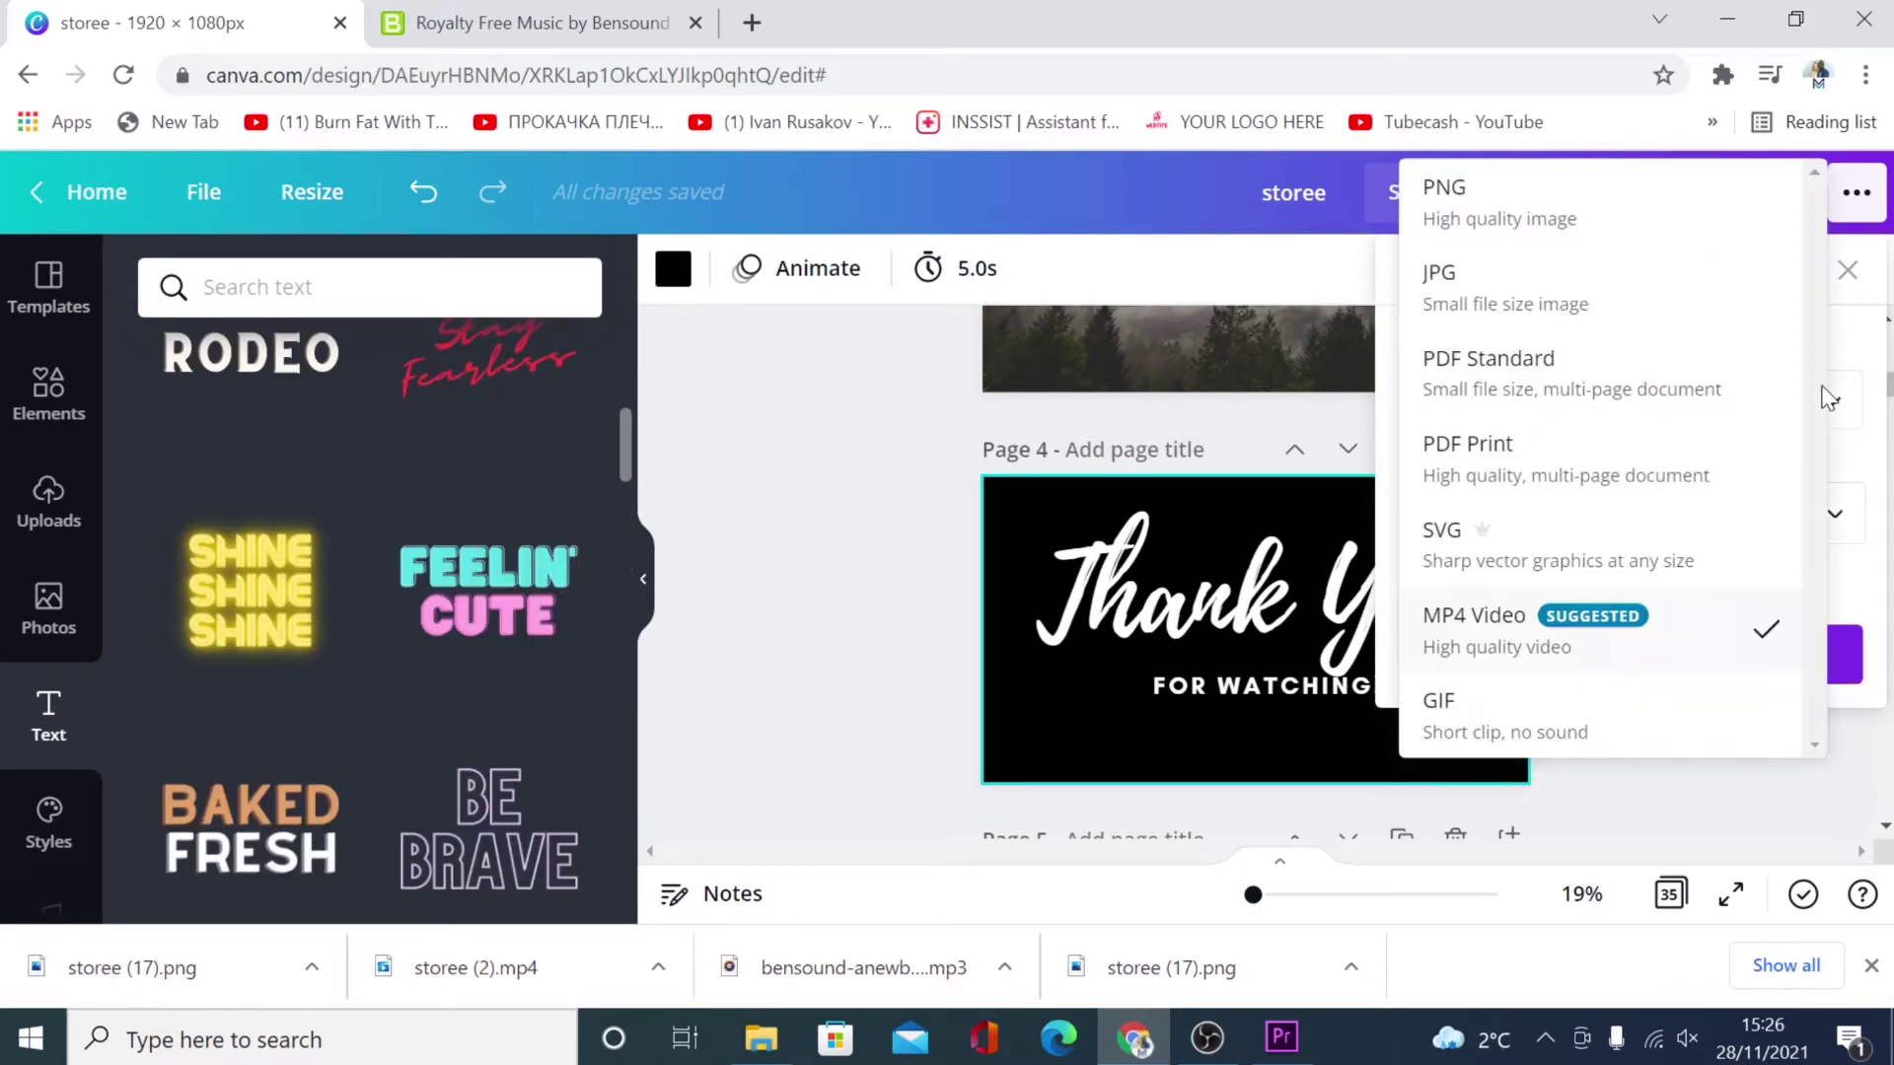
{"action": "left_click", "coordinate": [1515, 227]}
{"action": "left_click", "coordinate": [1511, 578]}
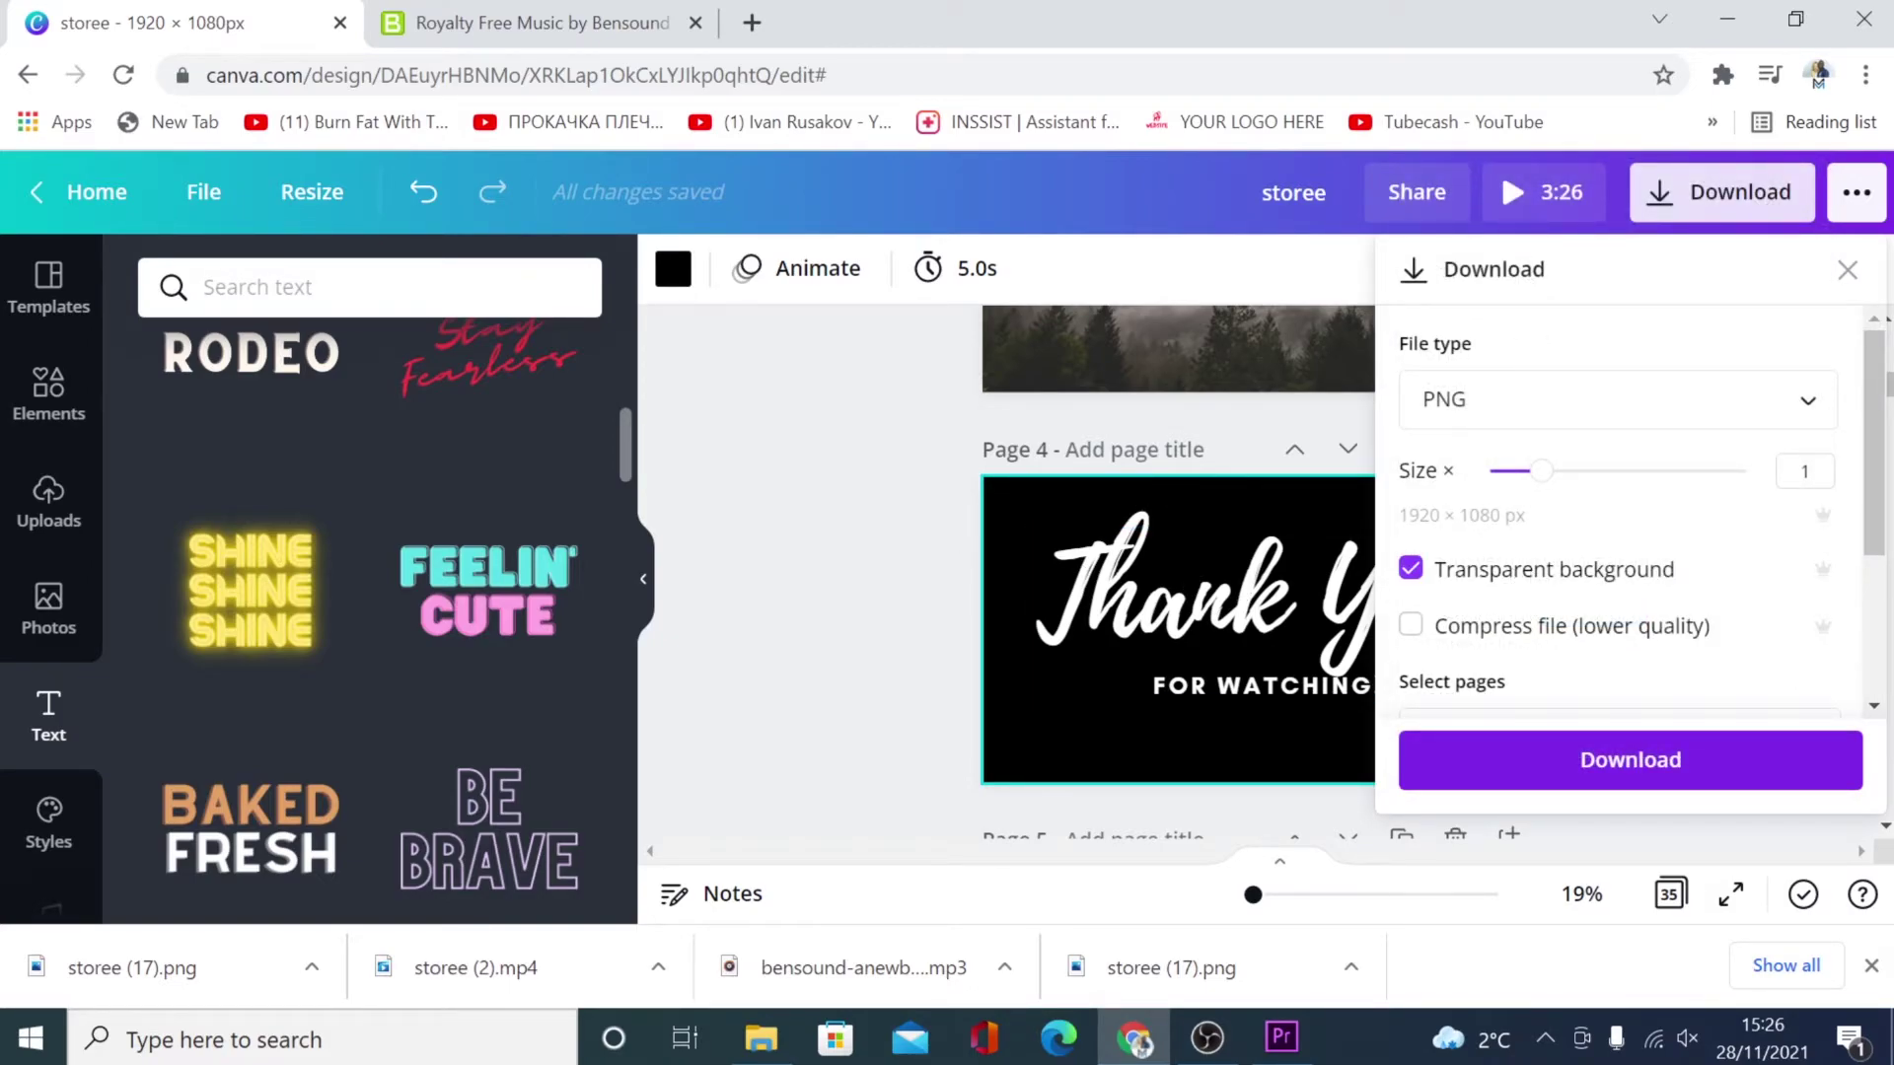
Step: Switch to Premiere Pro, move the thank you.png clip to V2 over video two.mp4 and preview it at 00:00:16:04
{"action": "left_click", "coordinate": [1283, 1036]}
{"action": "left_click", "coordinate": [1283, 1038]}
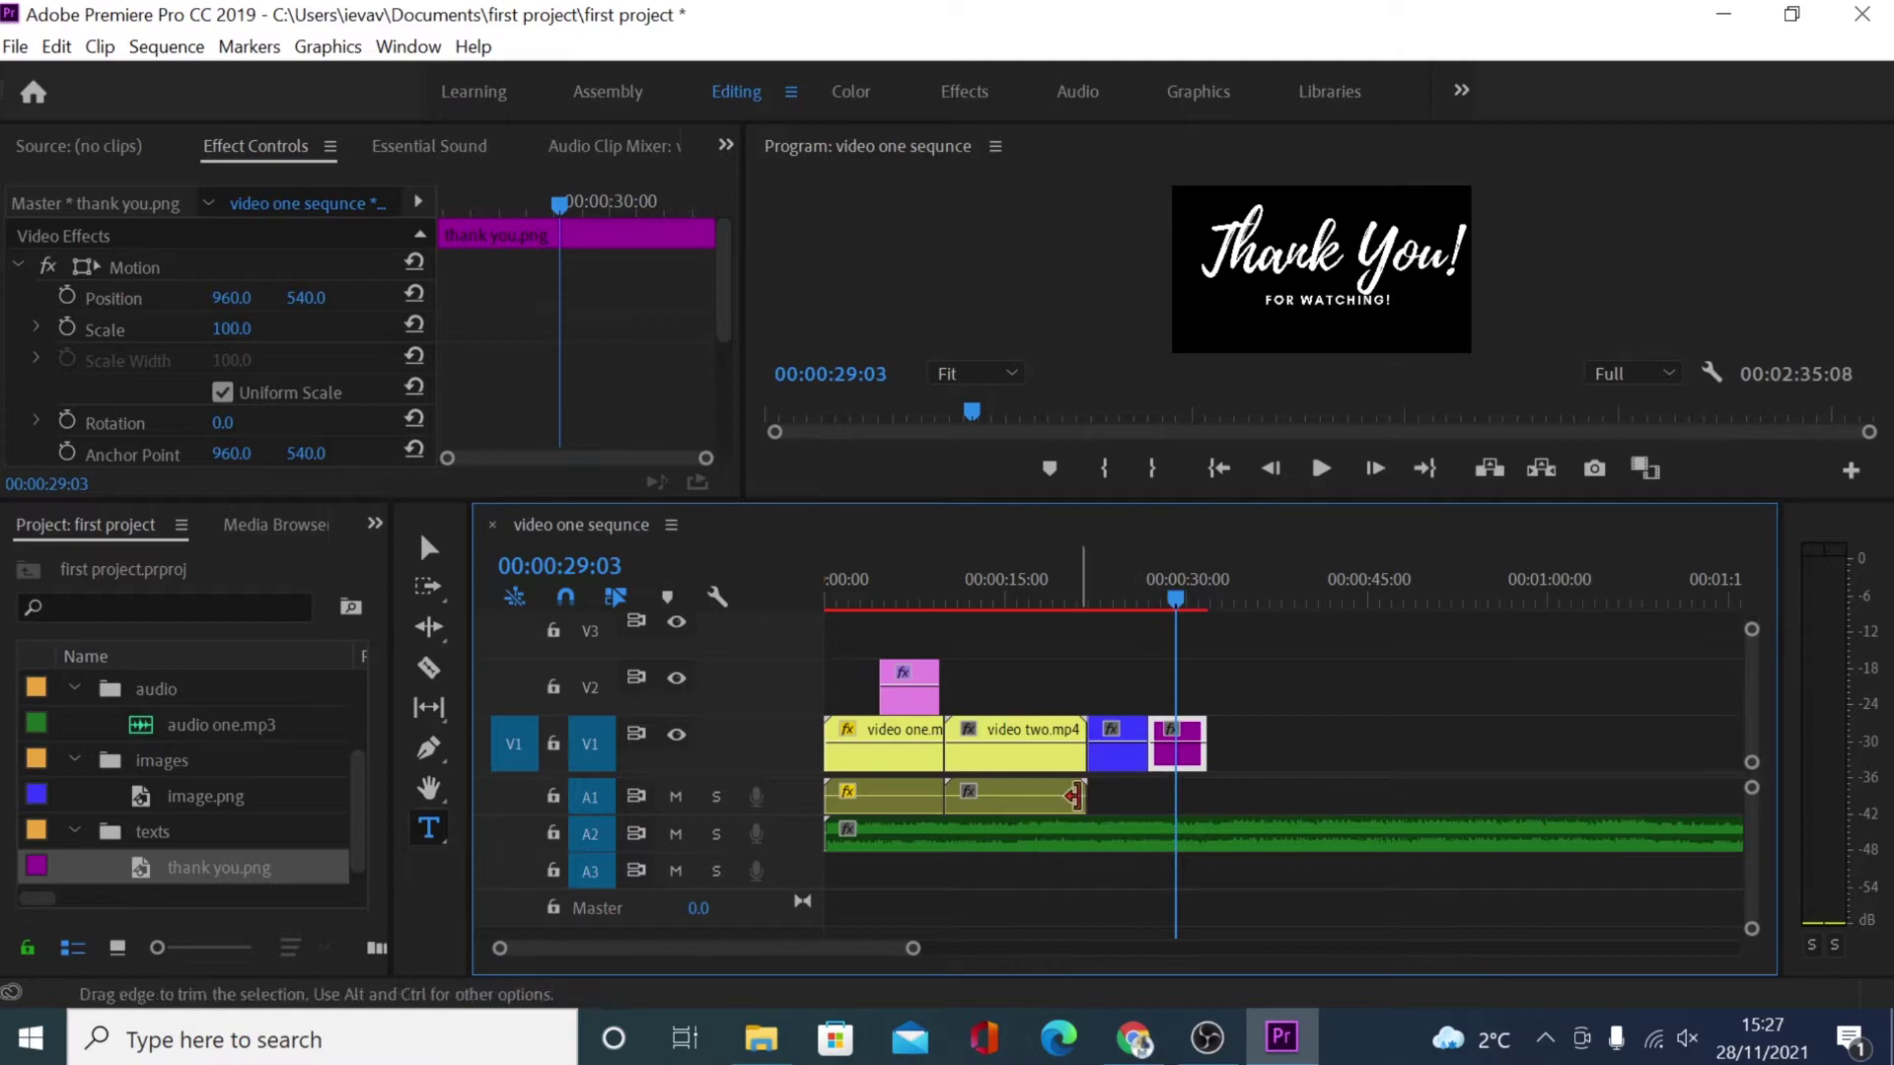
{"action": "left_click_drag", "start_coordinate": [1179, 754], "coordinate": [1016, 683]}
{"action": "left_click", "coordinate": [1019, 600]}
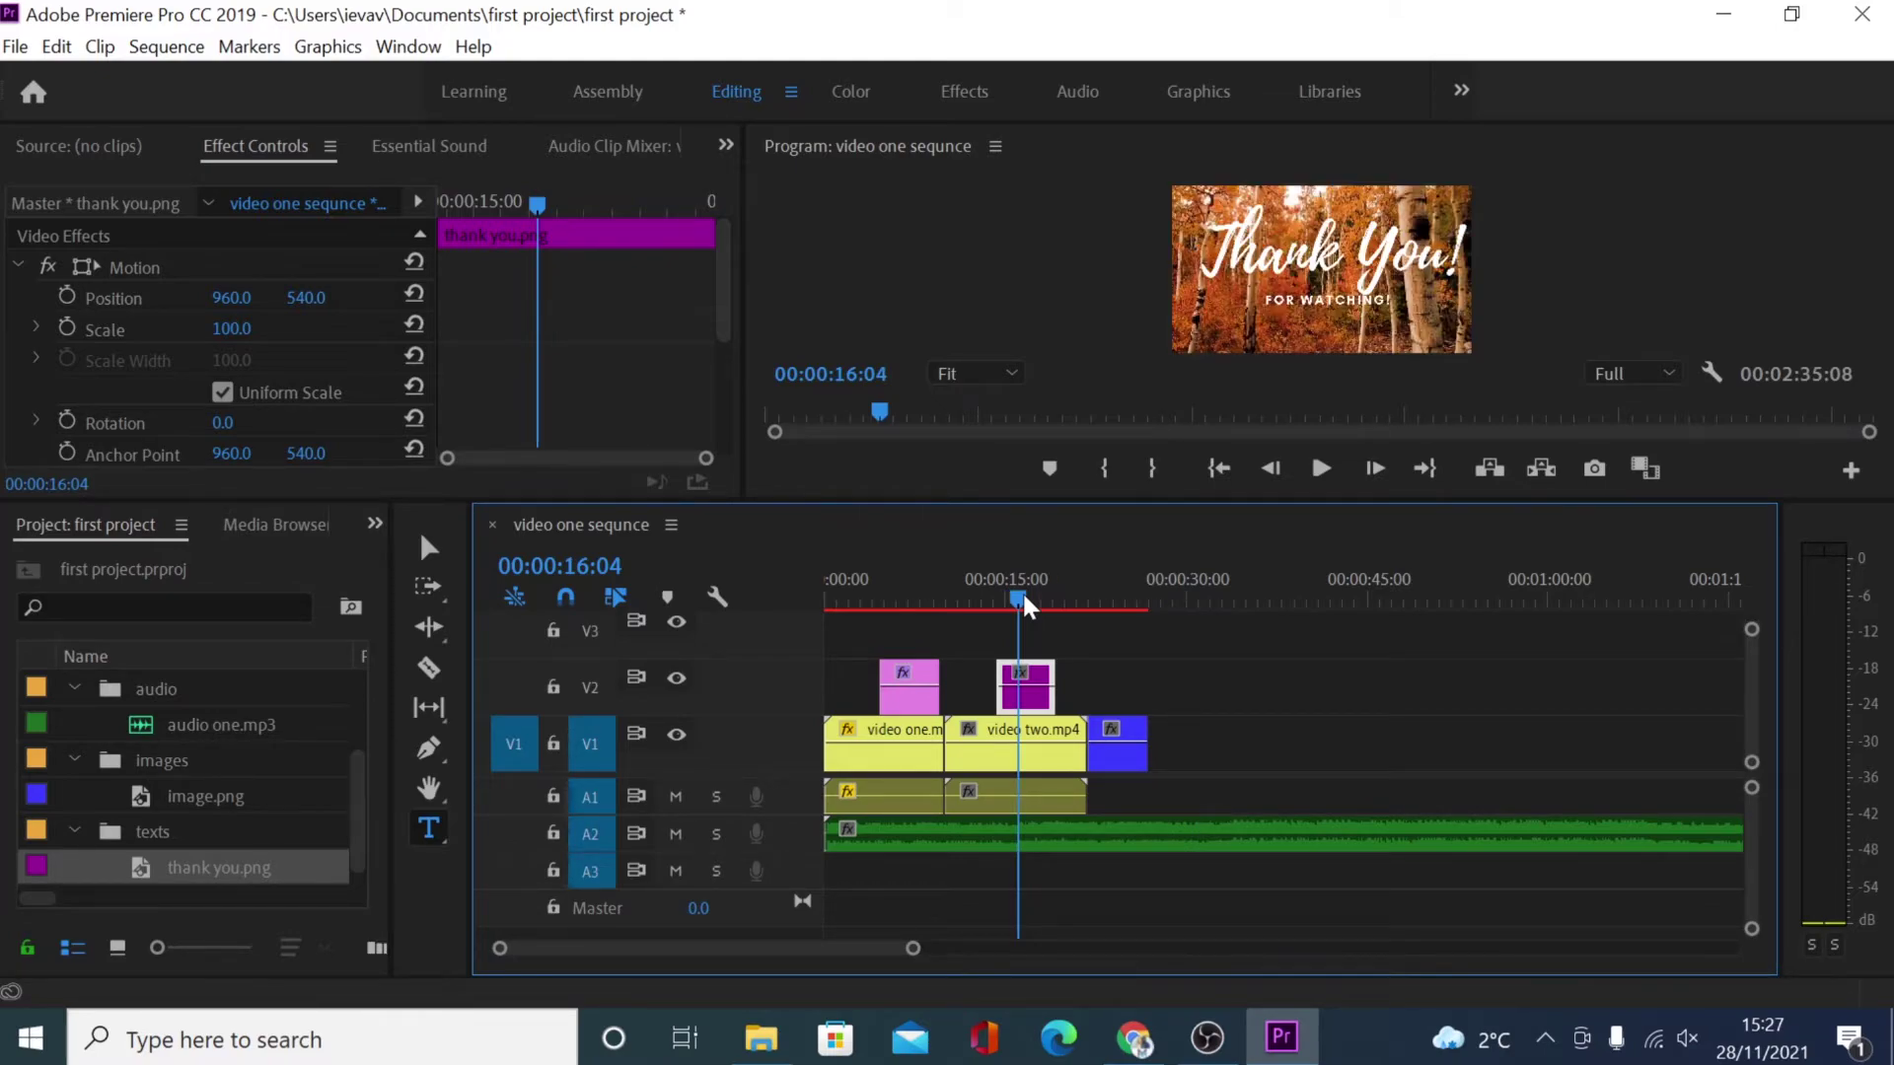
Step: Delete the plain text graphic above video one.mp4 on V2
{"action": "left_click", "coordinate": [900, 592]}
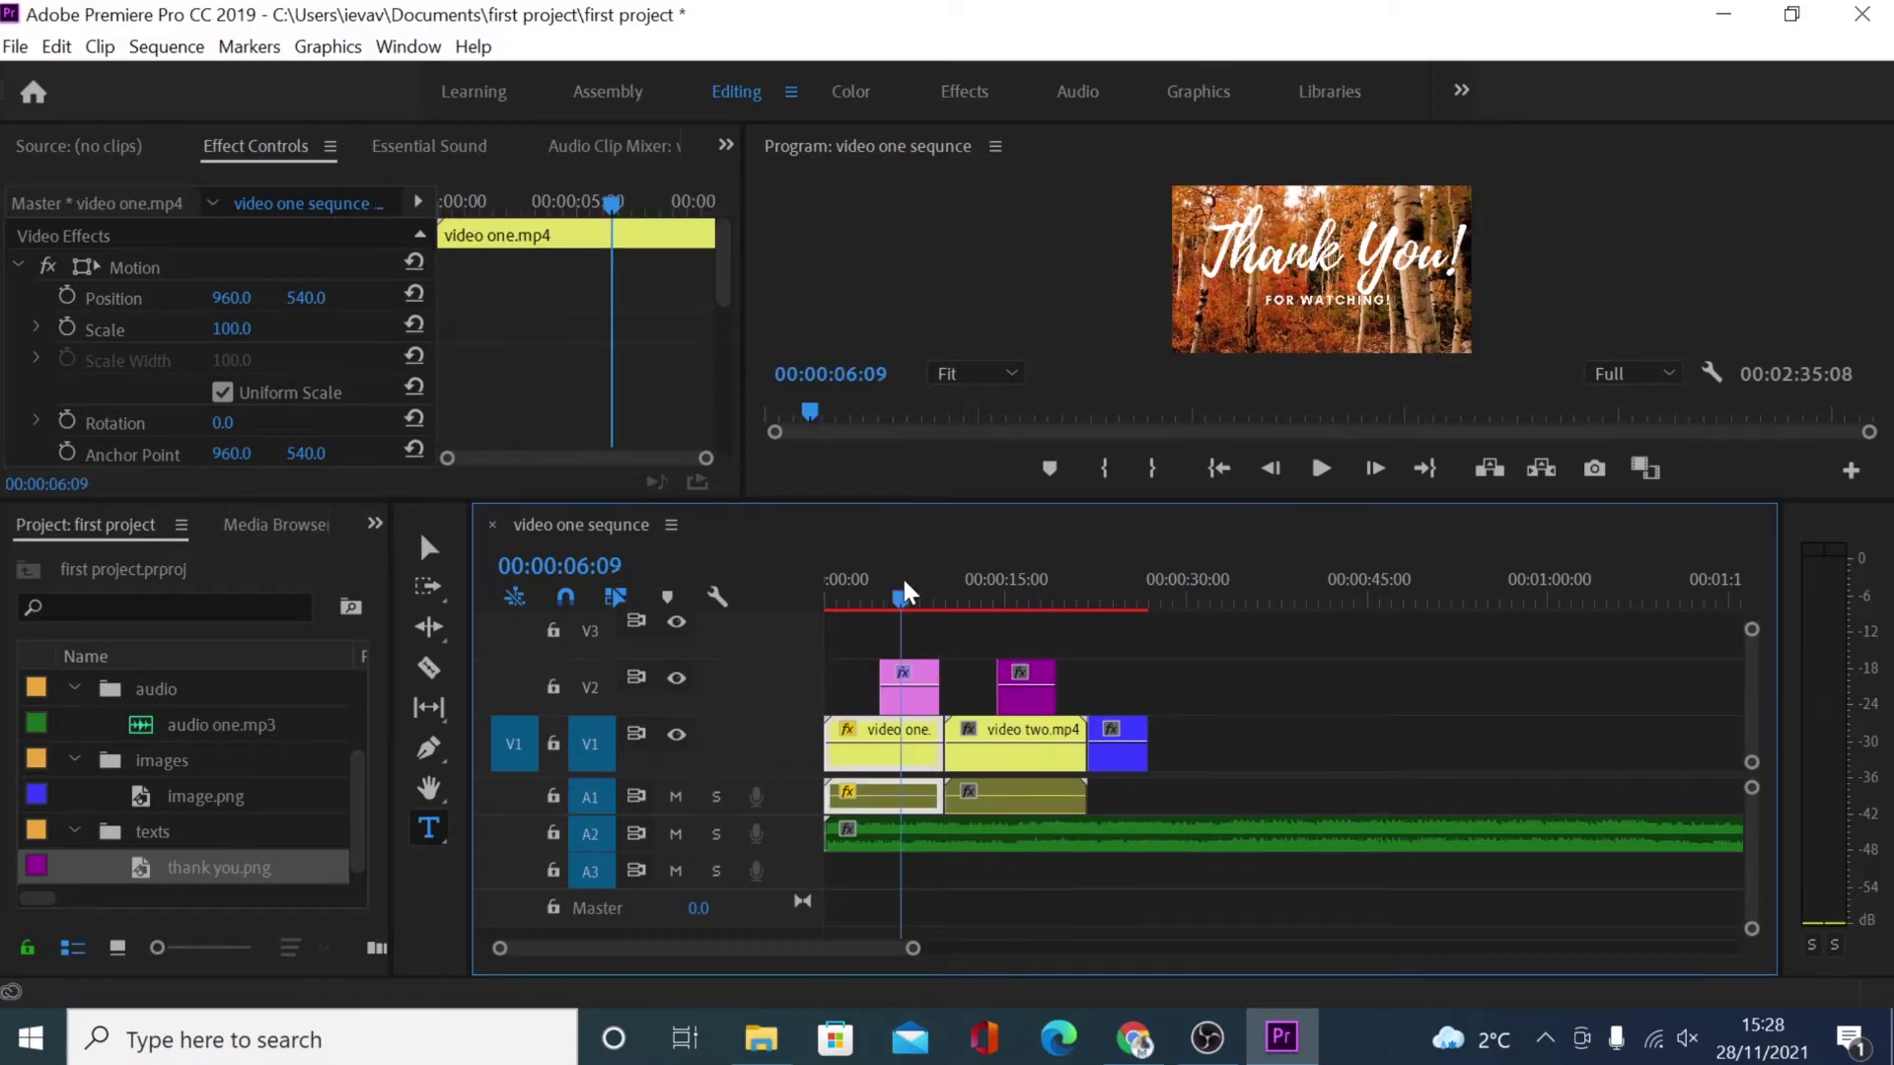
{"action": "left_click", "coordinate": [925, 675]}
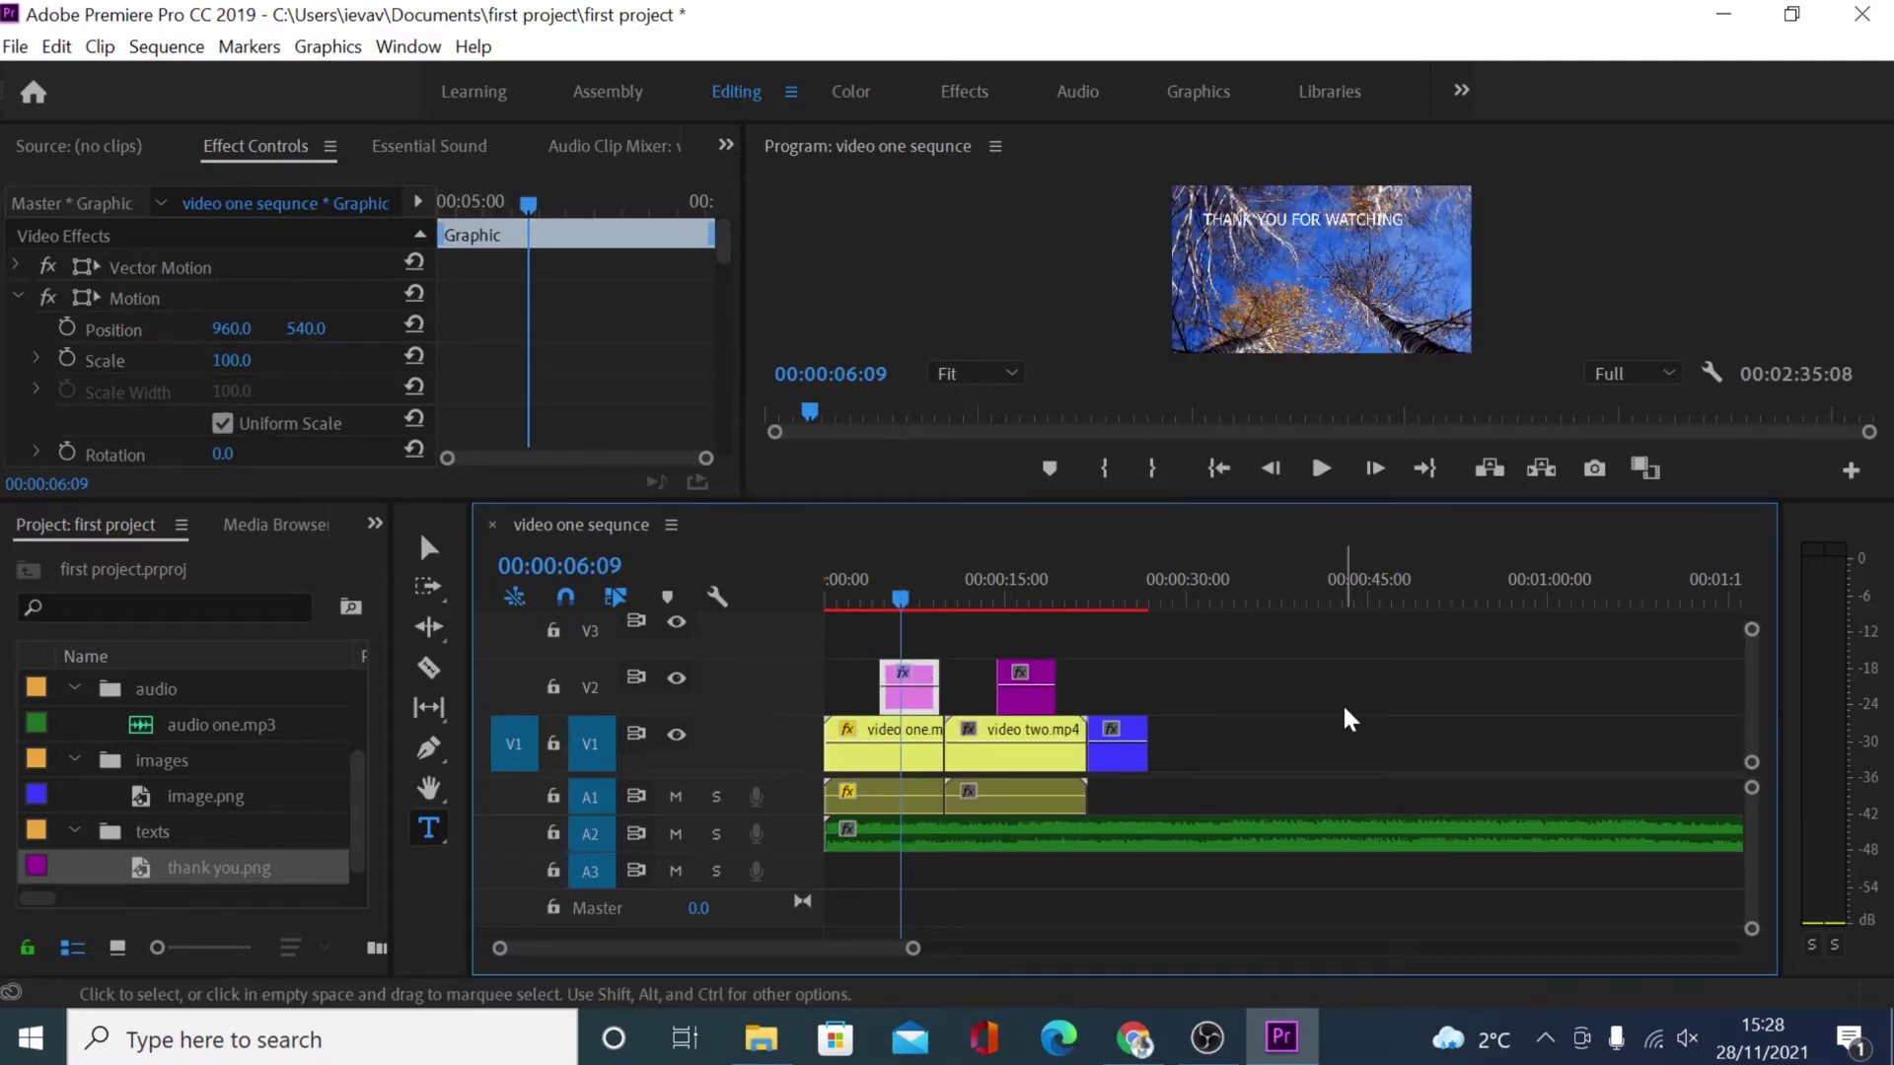
{"action": "key", "text": "Delete"}
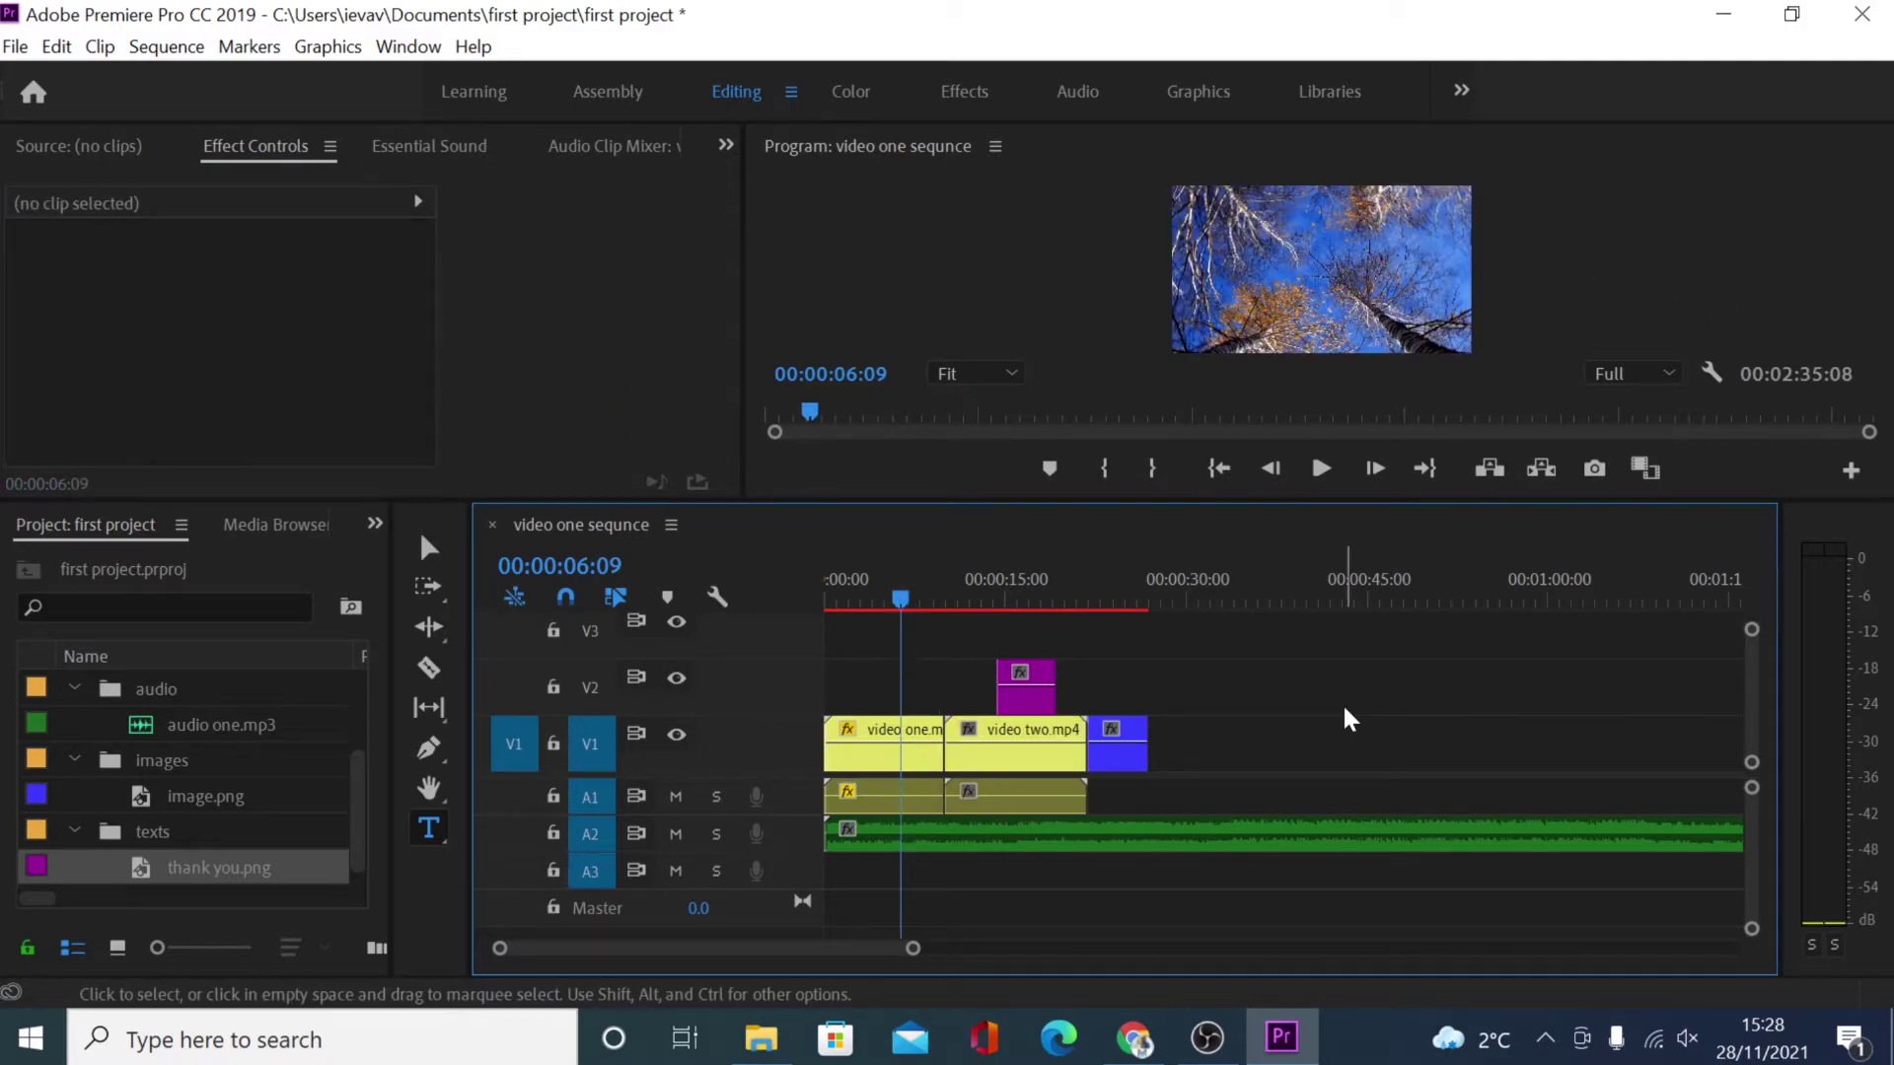
Step: Move the thank you.png clip over video one.mp4 on V2 and set its horizontal position to 906
{"action": "left_click", "coordinate": [1026, 695]}
{"action": "left_click_drag", "start_coordinate": [1027, 696], "coordinate": [896, 699]}
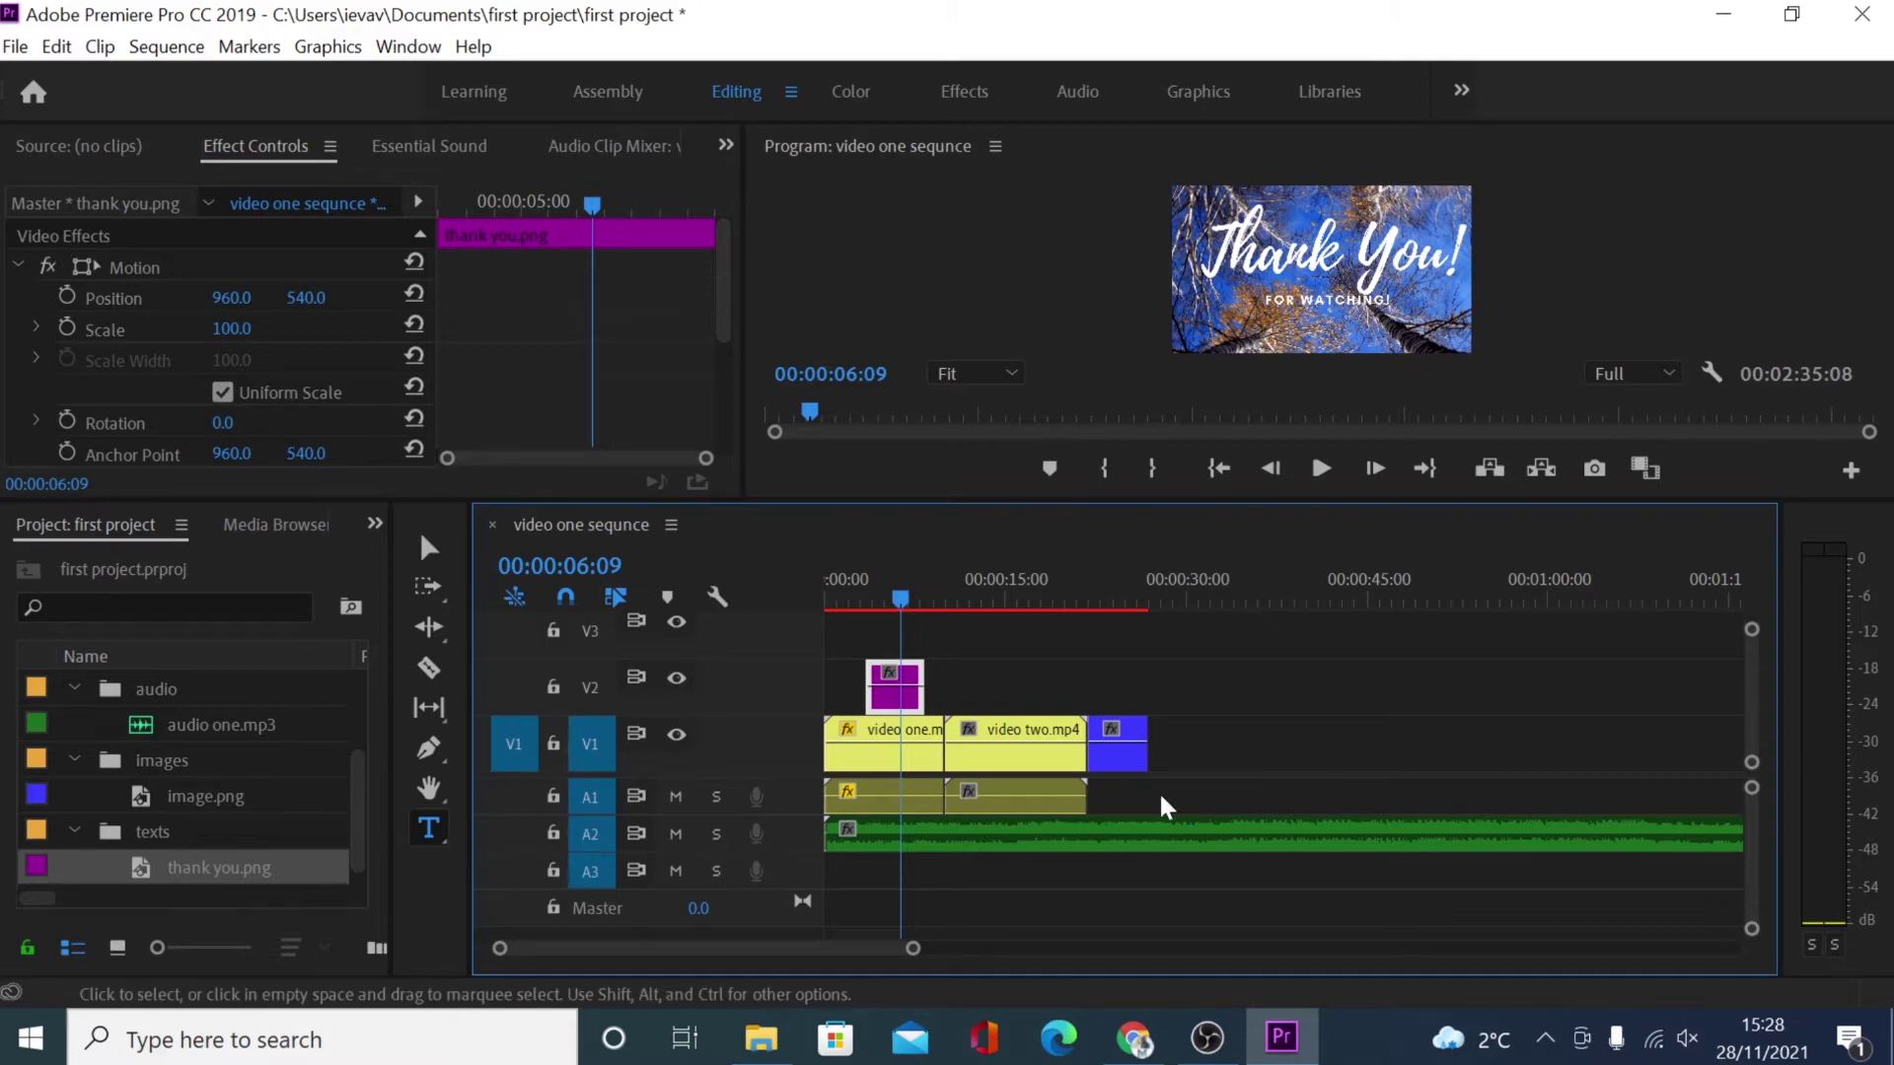
{"action": "left_click_drag", "start_coordinate": [232, 328], "coordinate": [258, 361]}
{"action": "scroll", "coordinate": [343, 395], "scroll_direction": "down", "scroll_amount": 3}
{"action": "scroll", "coordinate": [342, 401], "scroll_direction": "down", "scroll_amount": 2}
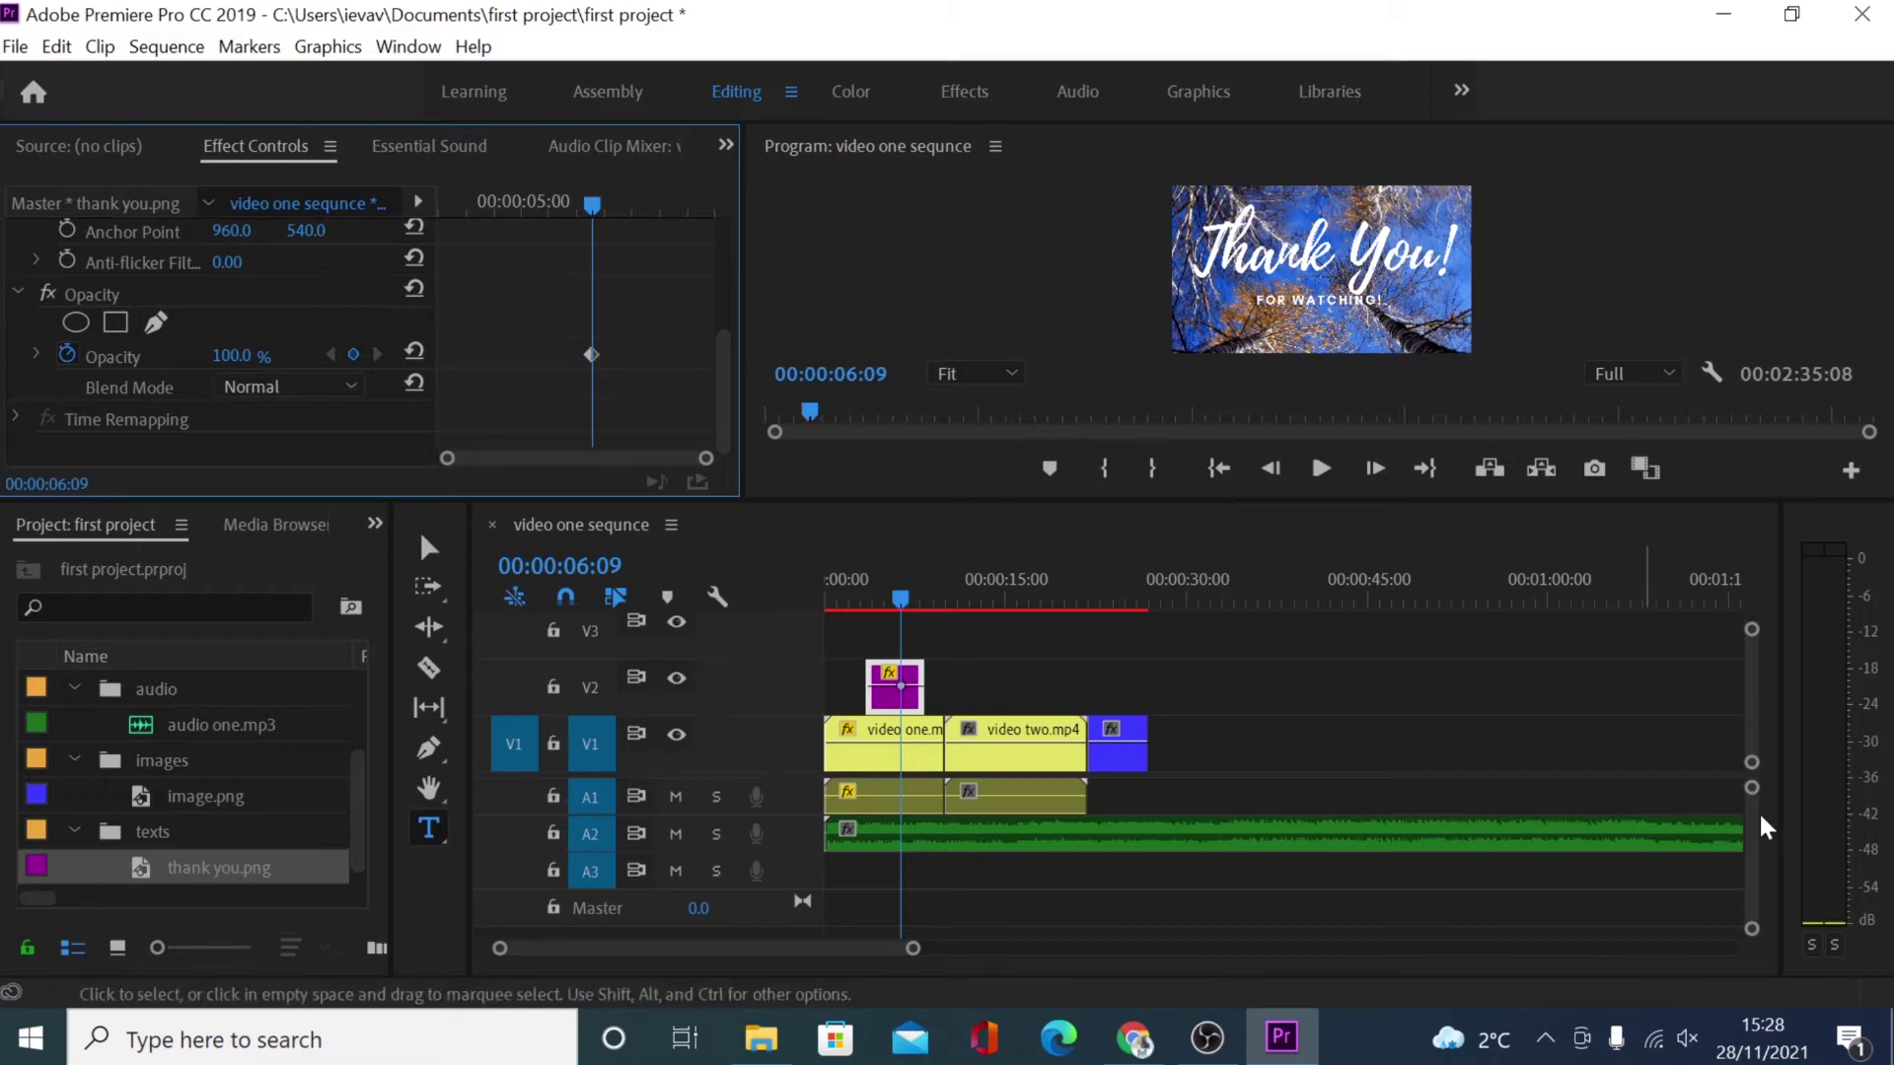
Step: Move thank you.png past the end of the V1 clips on V2 and set image.png's scale to 109
{"action": "left_click", "coordinate": [1014, 766]}
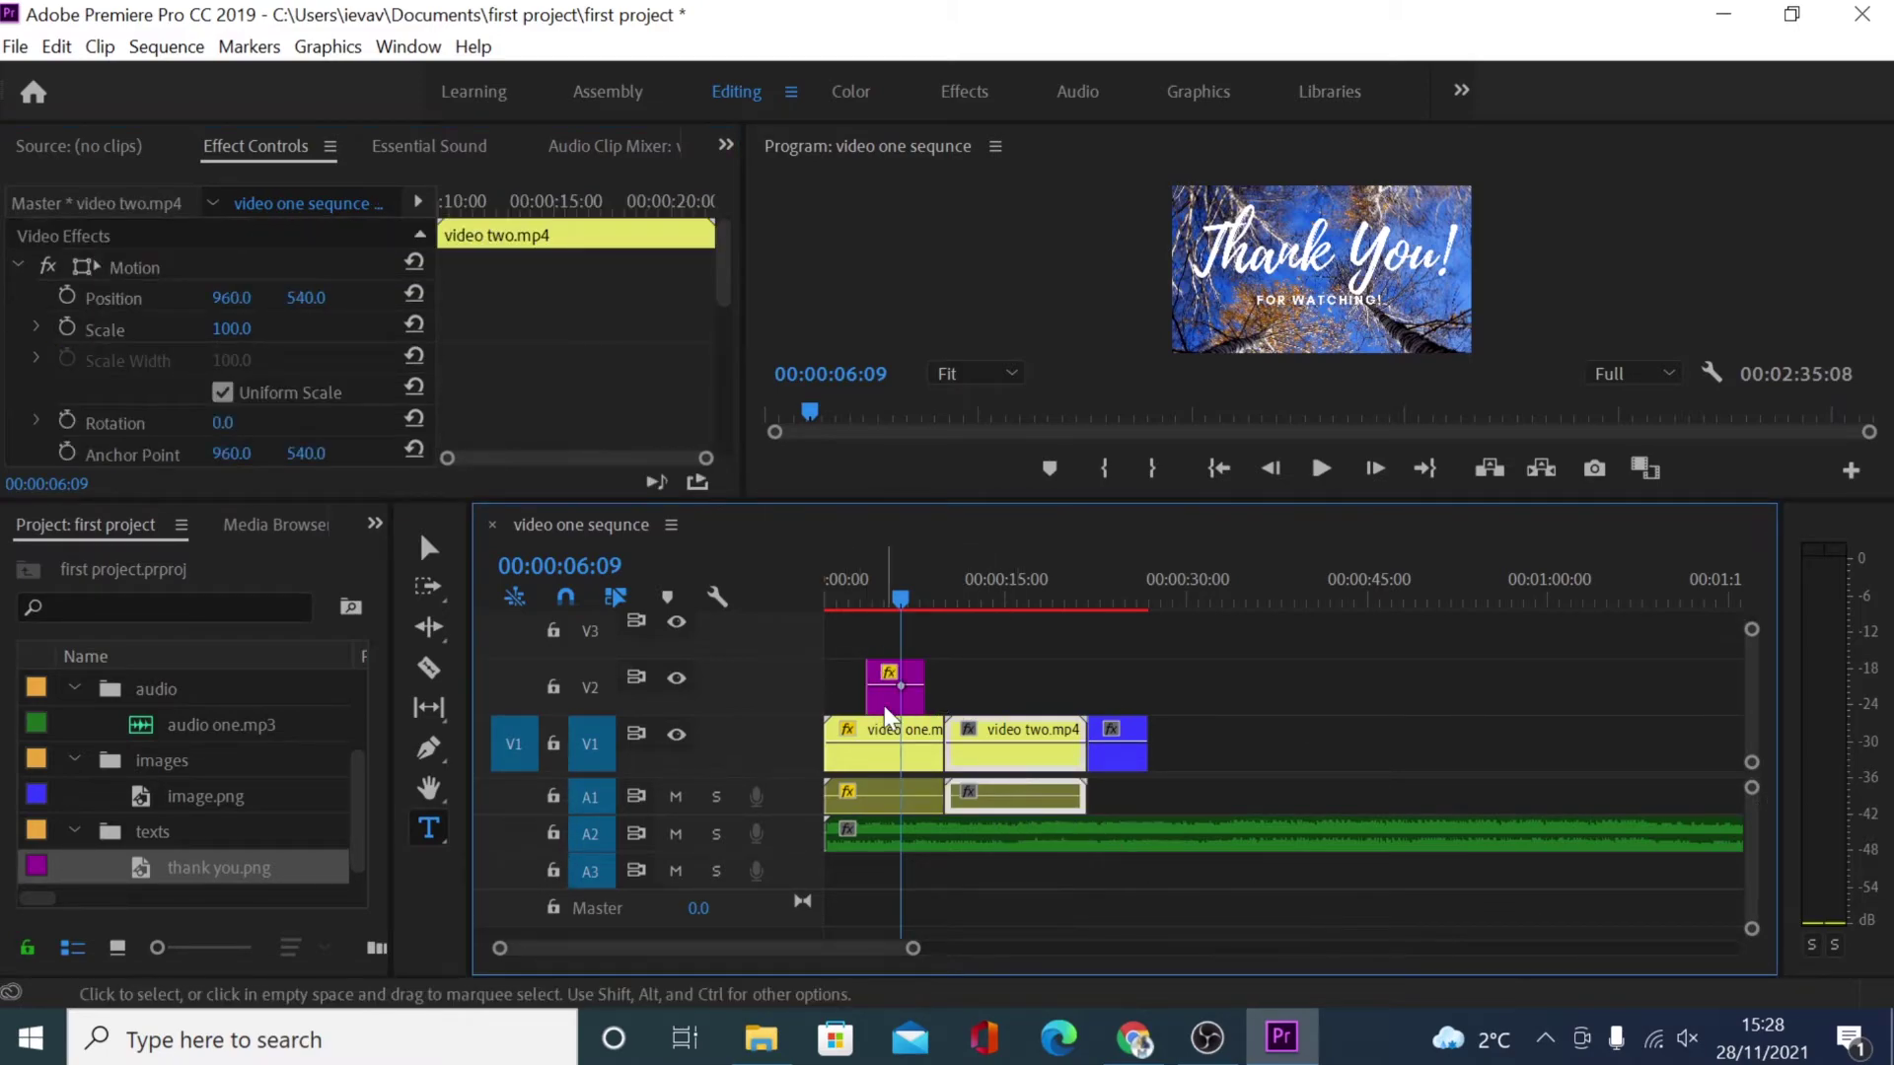
{"action": "left_click_drag", "start_coordinate": [884, 704], "coordinate": [1269, 702]}
{"action": "left_click", "coordinate": [1125, 602]}
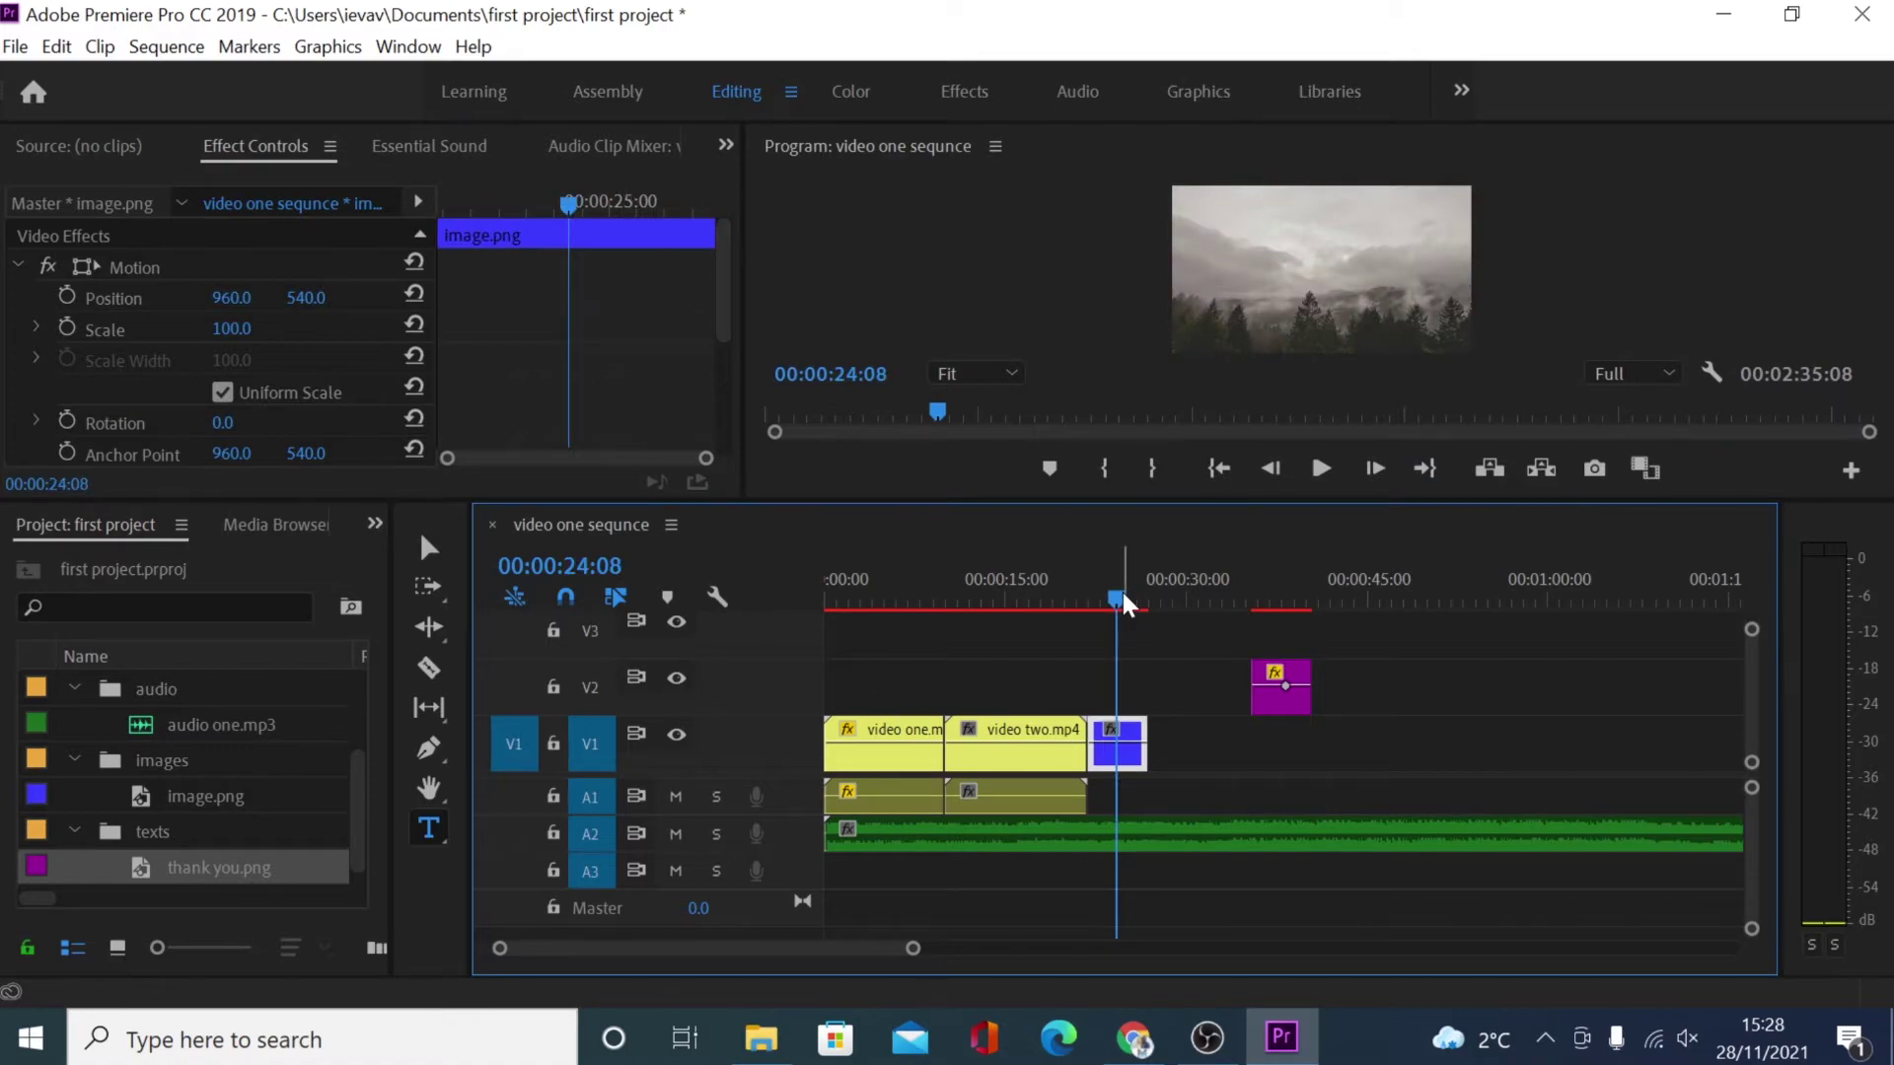
{"action": "left_click", "coordinate": [1133, 776]}
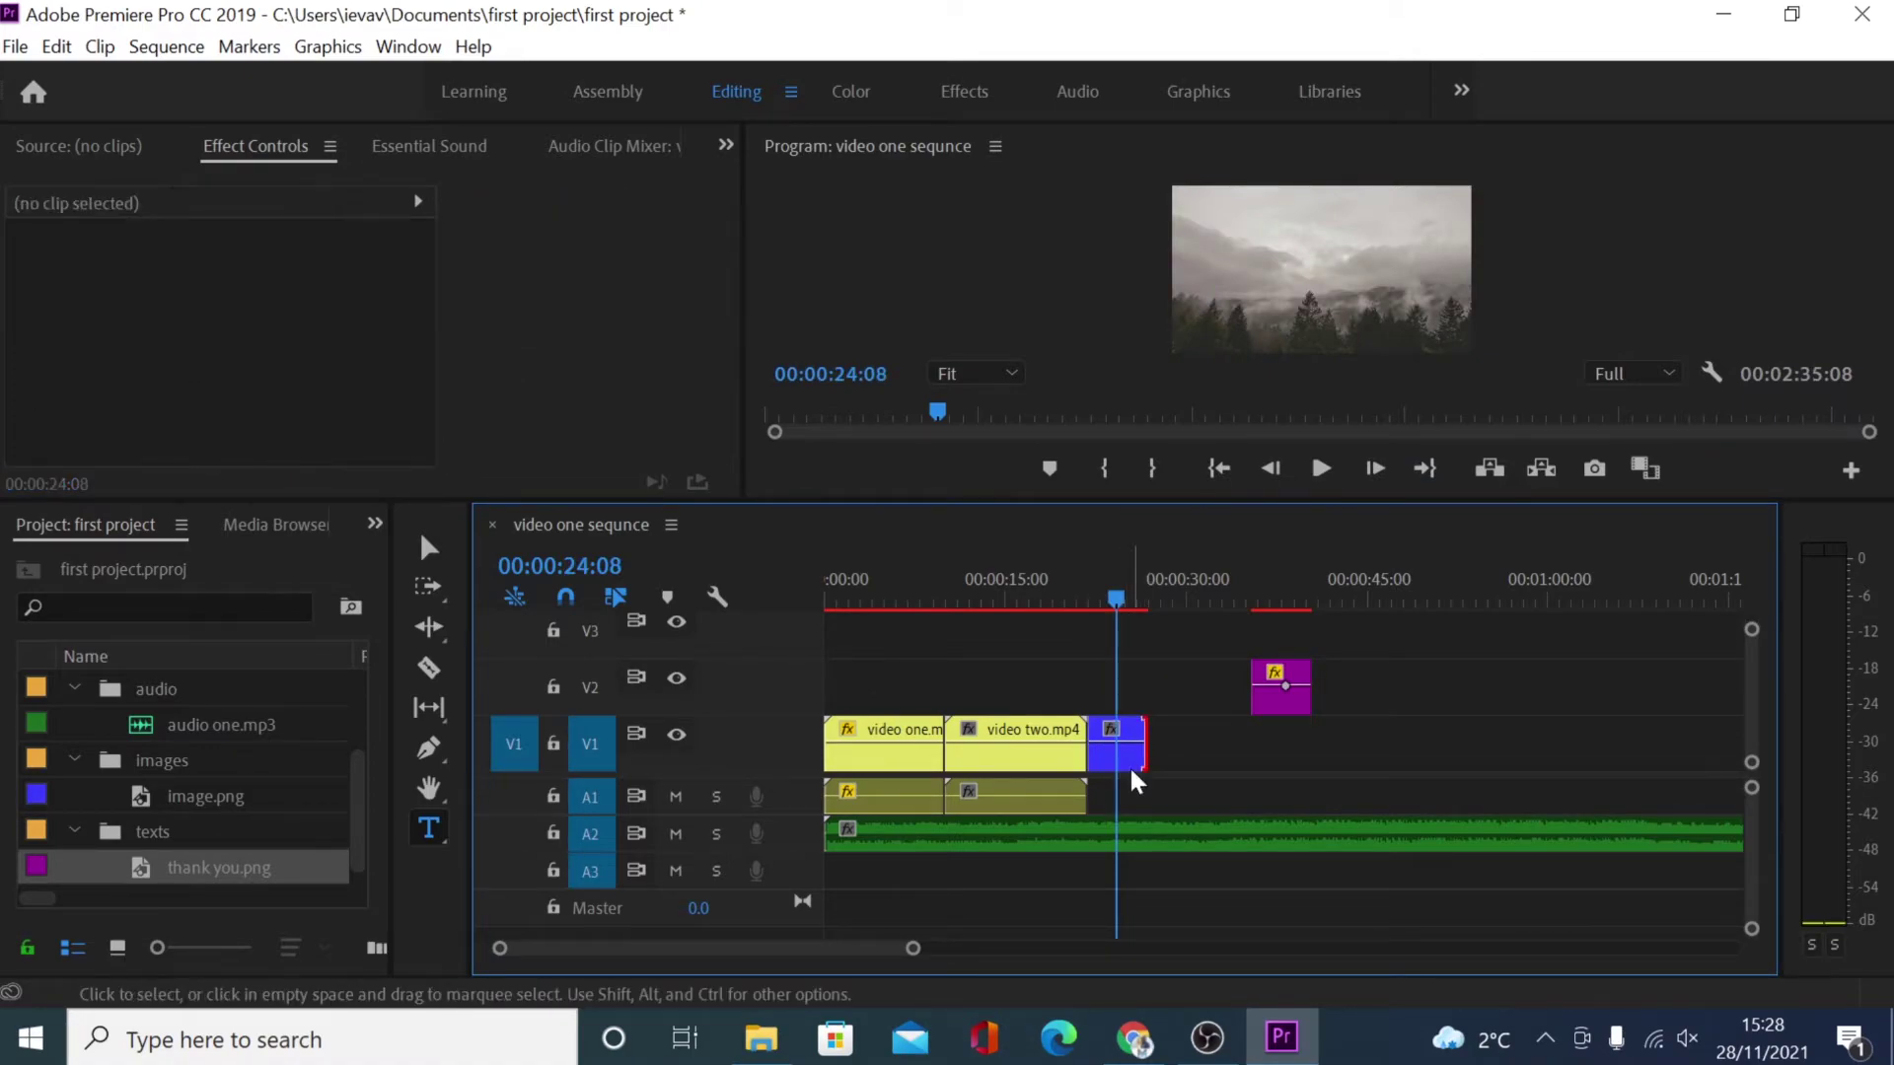
{"action": "left_click", "coordinate": [1109, 763]}
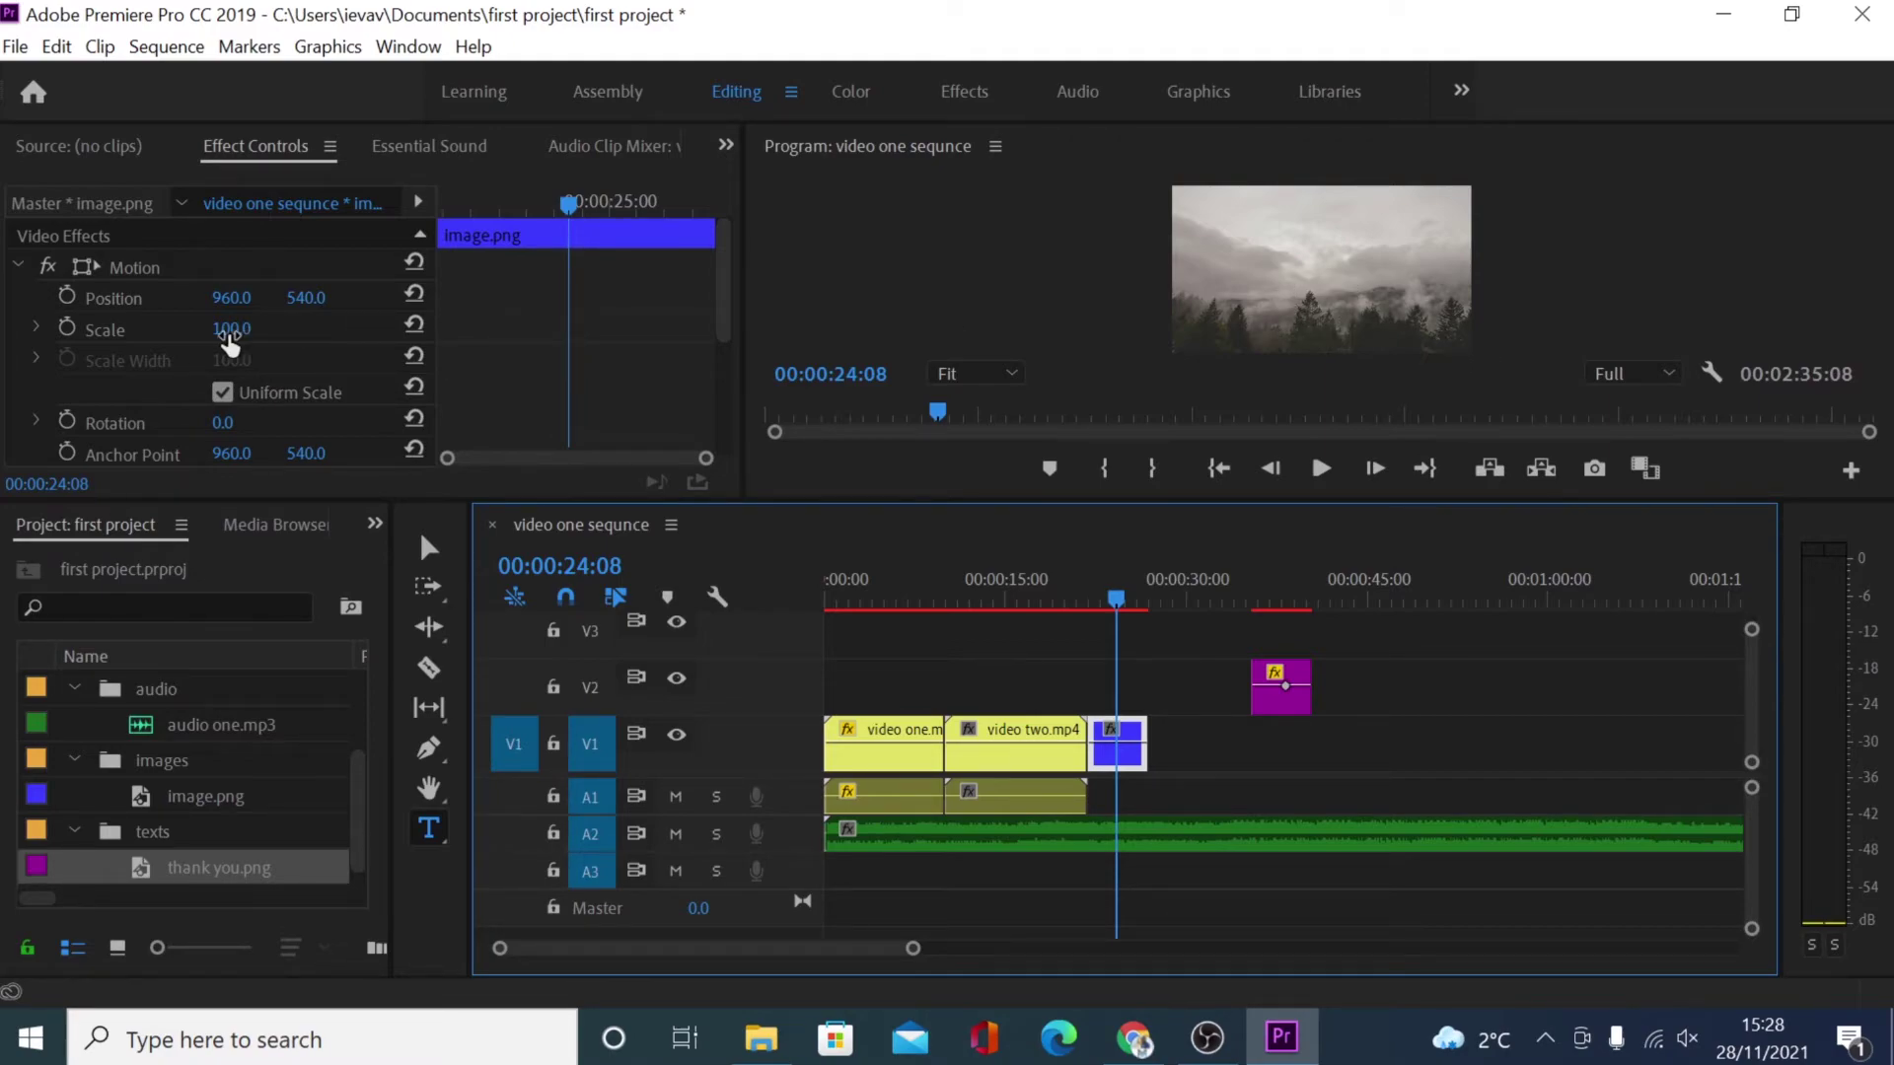
{"action": "mouse_move", "coordinate": [231, 332]}
{"action": "left_mouse_down"}
{"action": "mouse_move", "coordinate": [267, 333]}
{"action": "mouse_move", "coordinate": [196, 332]}
{"action": "mouse_move", "coordinate": [240, 332]}
{"action": "left_mouse_up"}
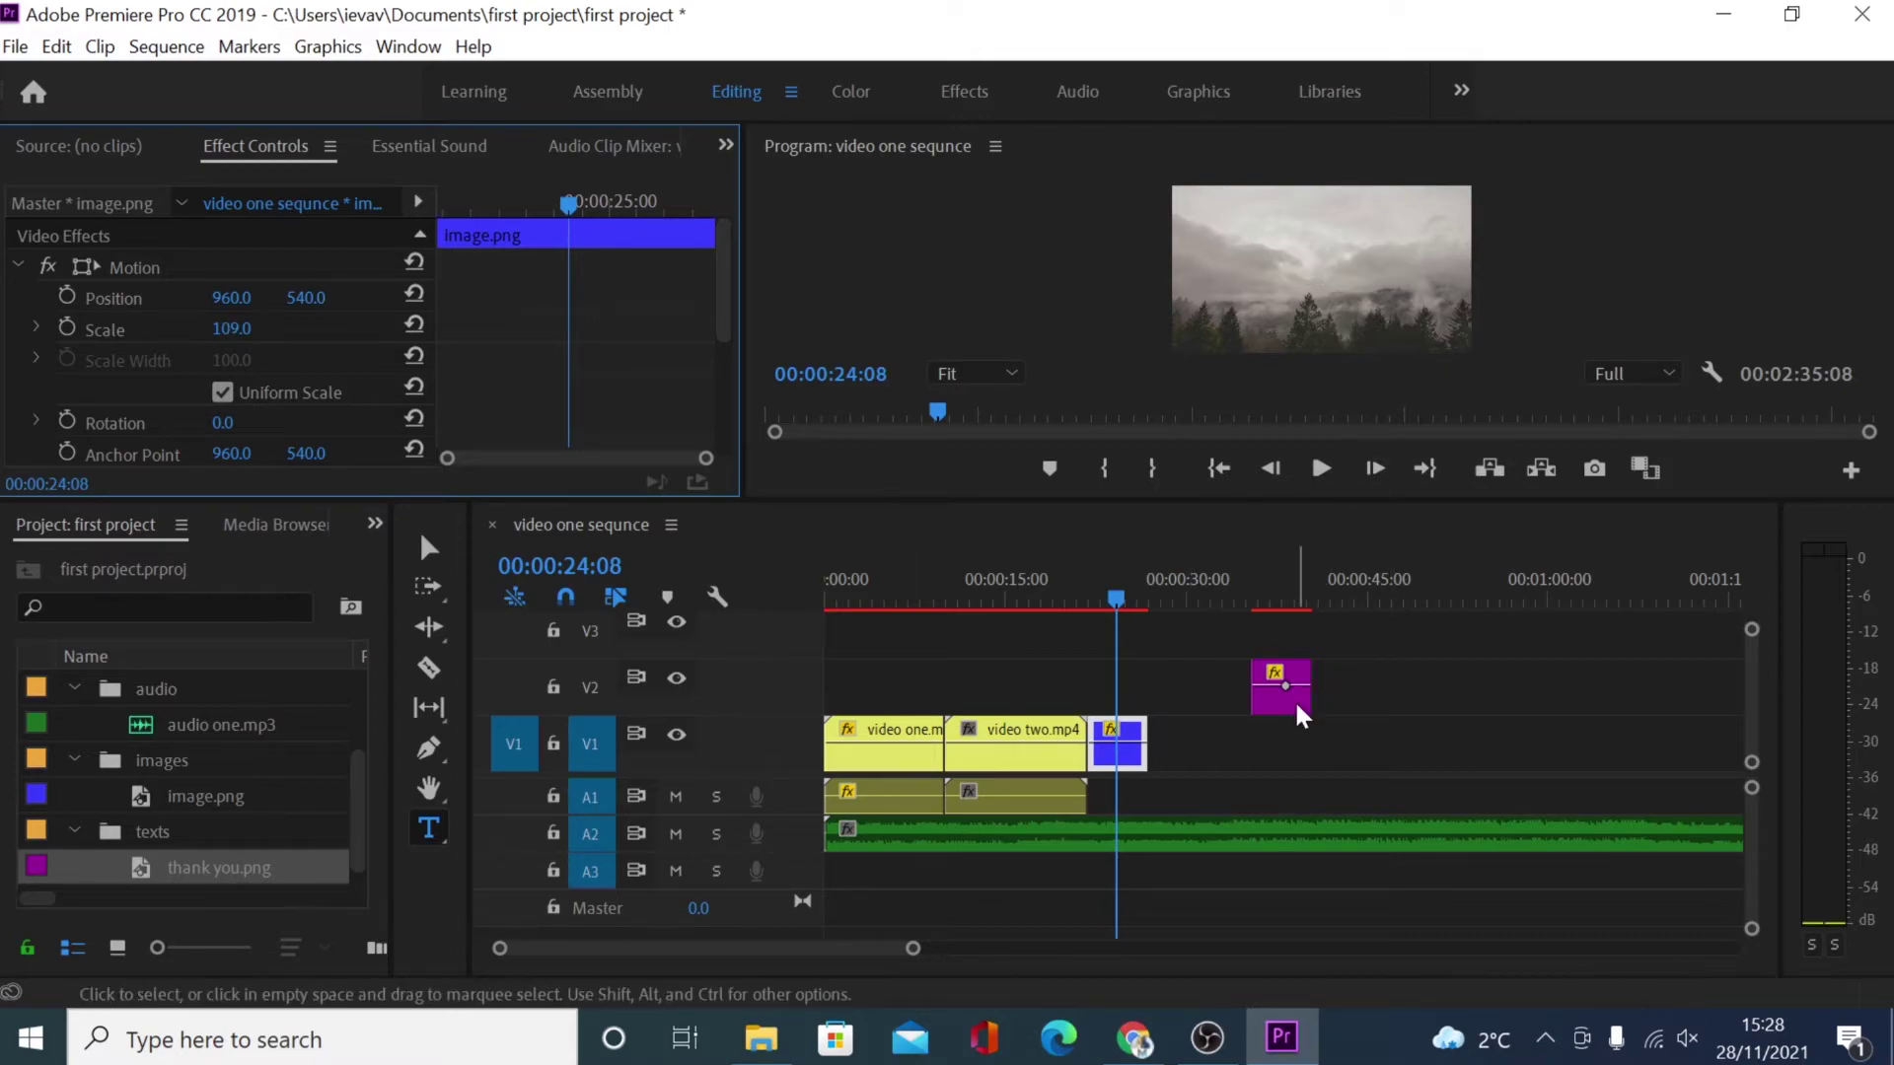
Step: Place thank you.png directly over image.png on V2 and lower image.png's opacity to 45%
{"action": "left_click_drag", "start_coordinate": [1293, 707], "coordinate": [1135, 696]}
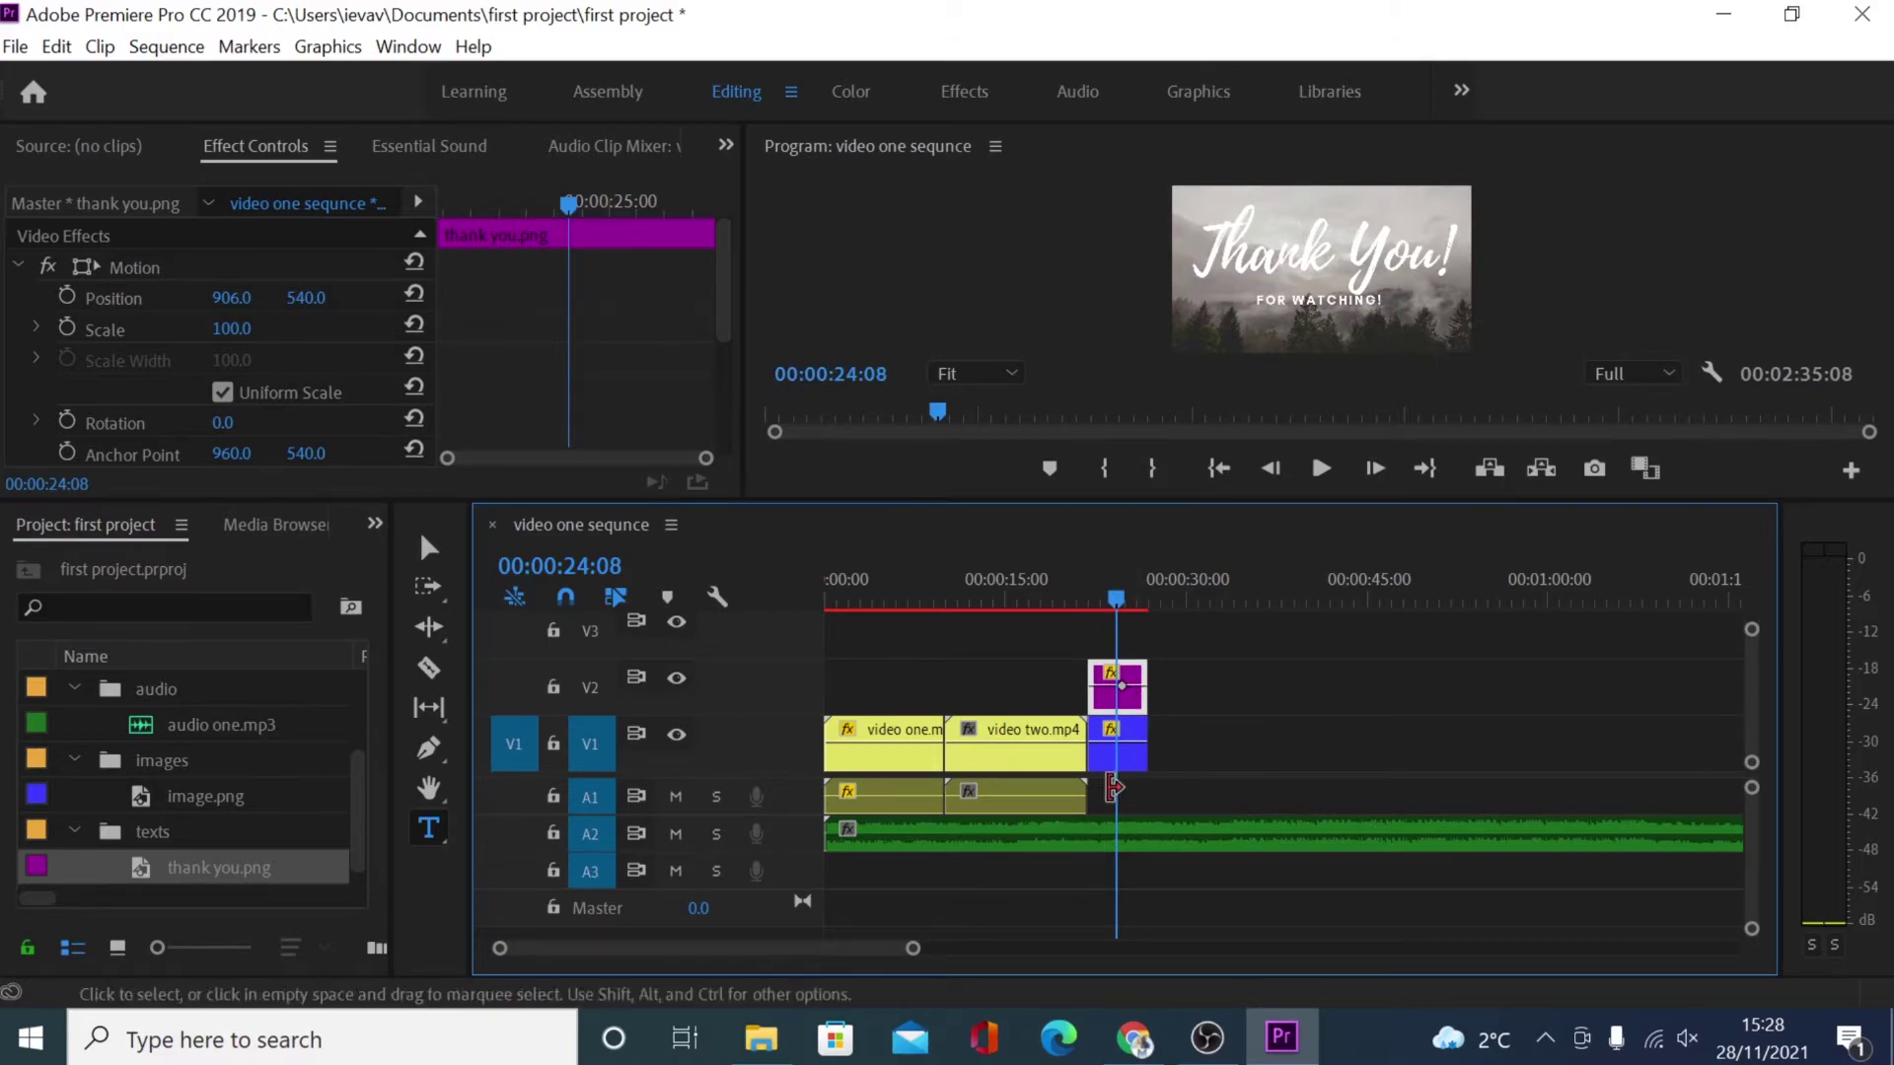
{"action": "left_click", "coordinate": [1127, 756]}
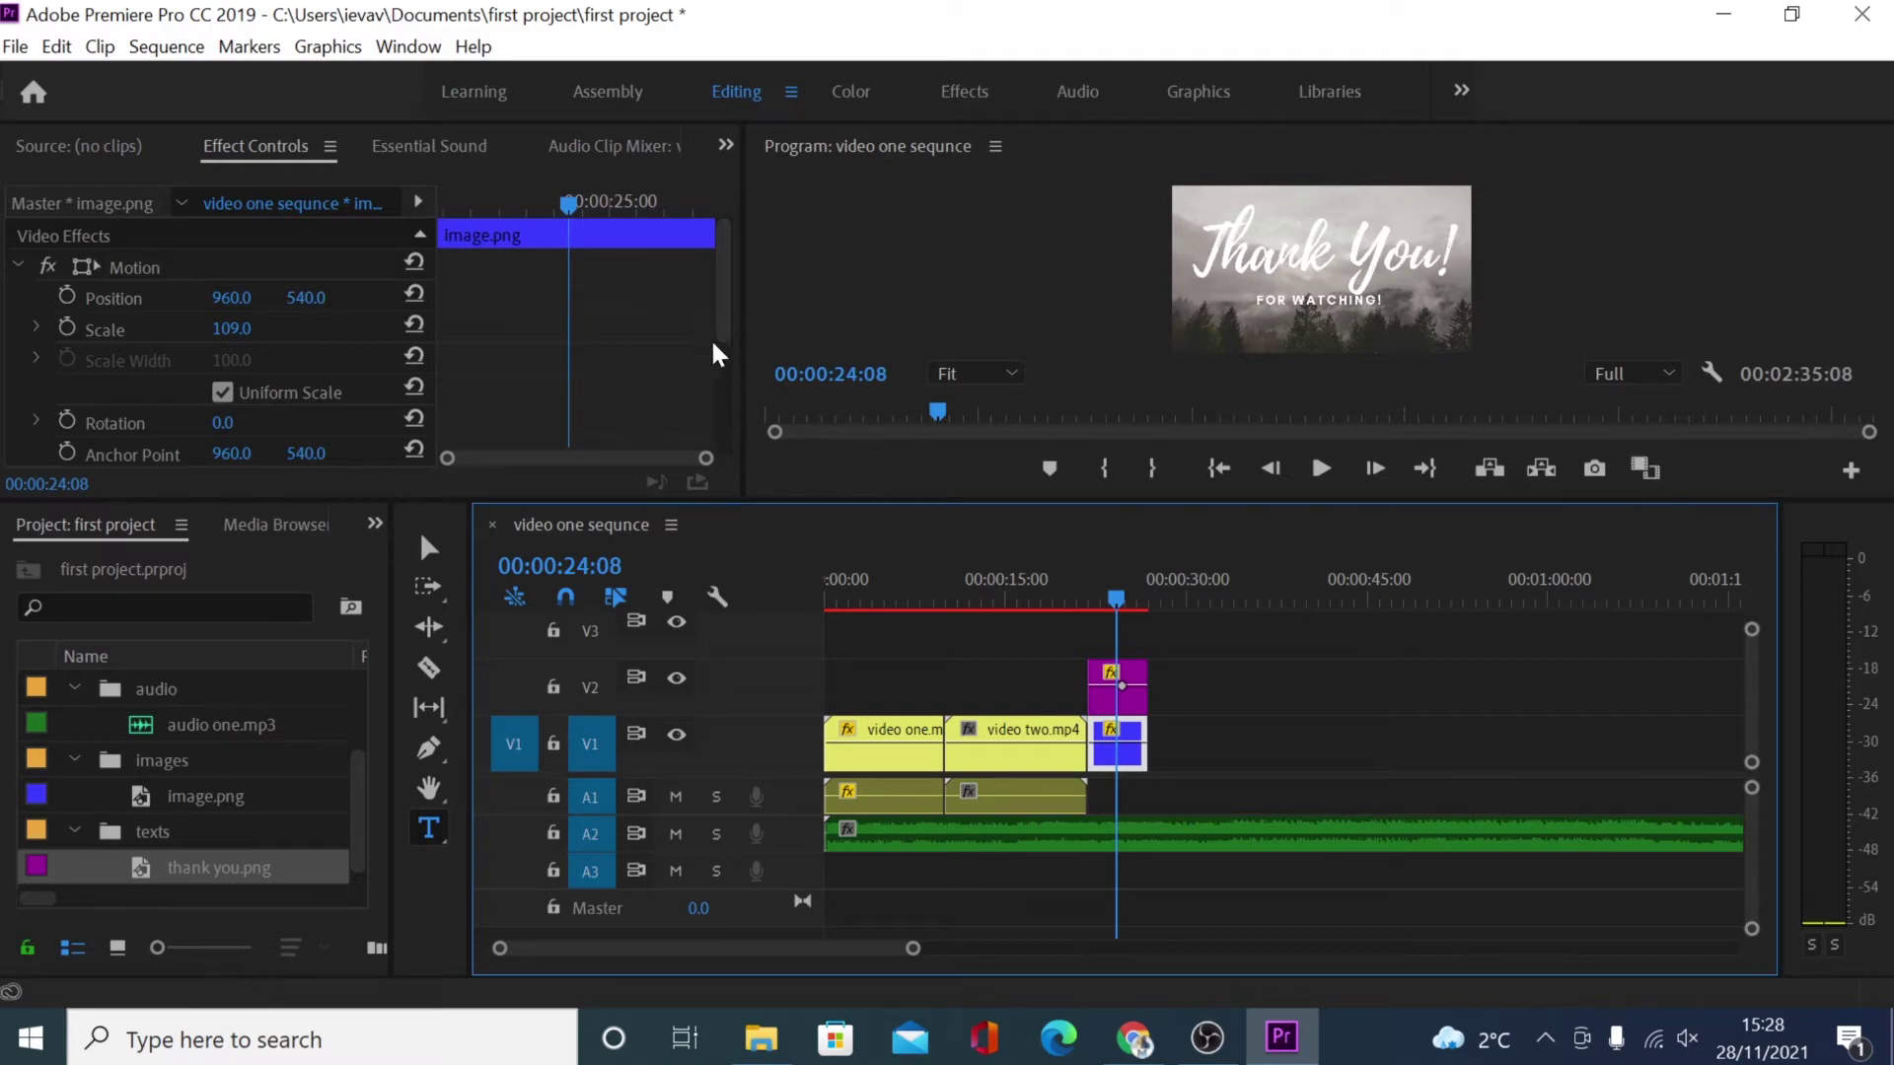
{"action": "left_click_drag", "start_coordinate": [720, 324], "coordinate": [714, 482]}
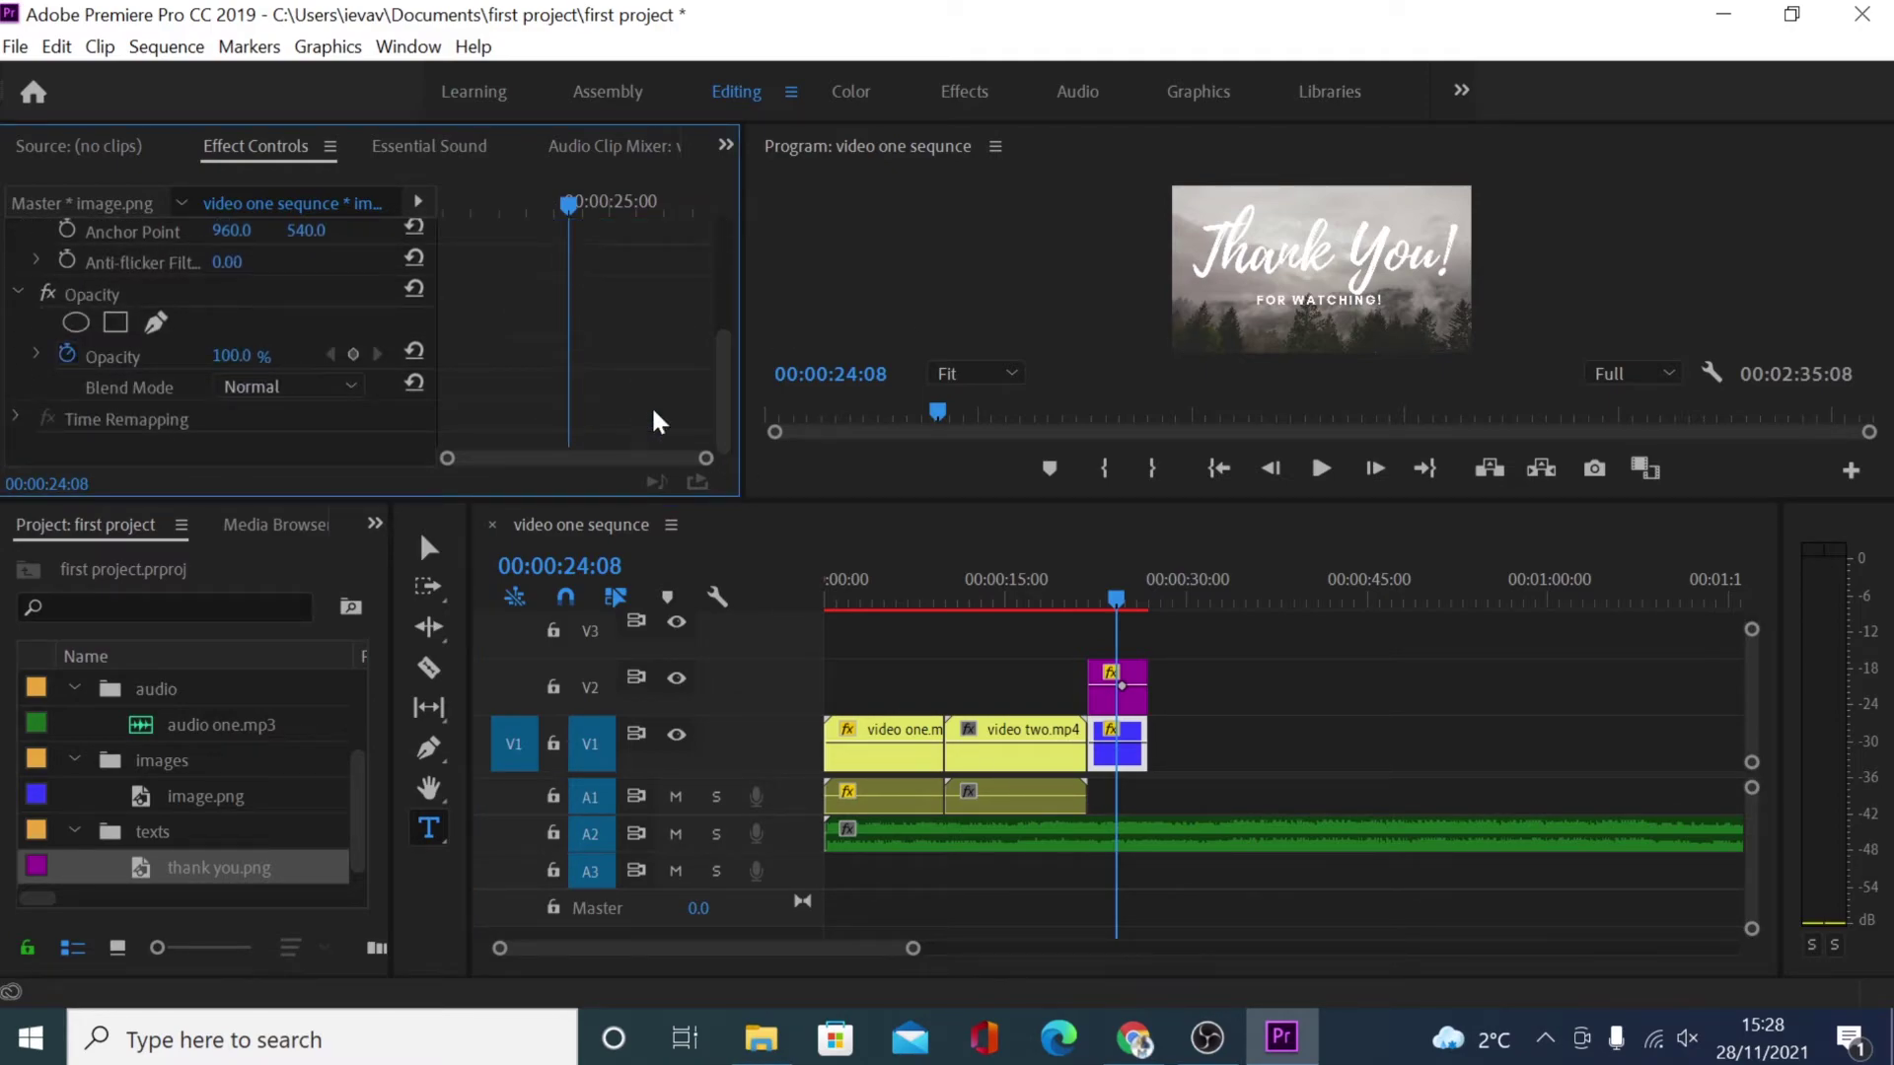
{"action": "left_click_drag", "start_coordinate": [237, 358], "coordinate": [183, 358]}
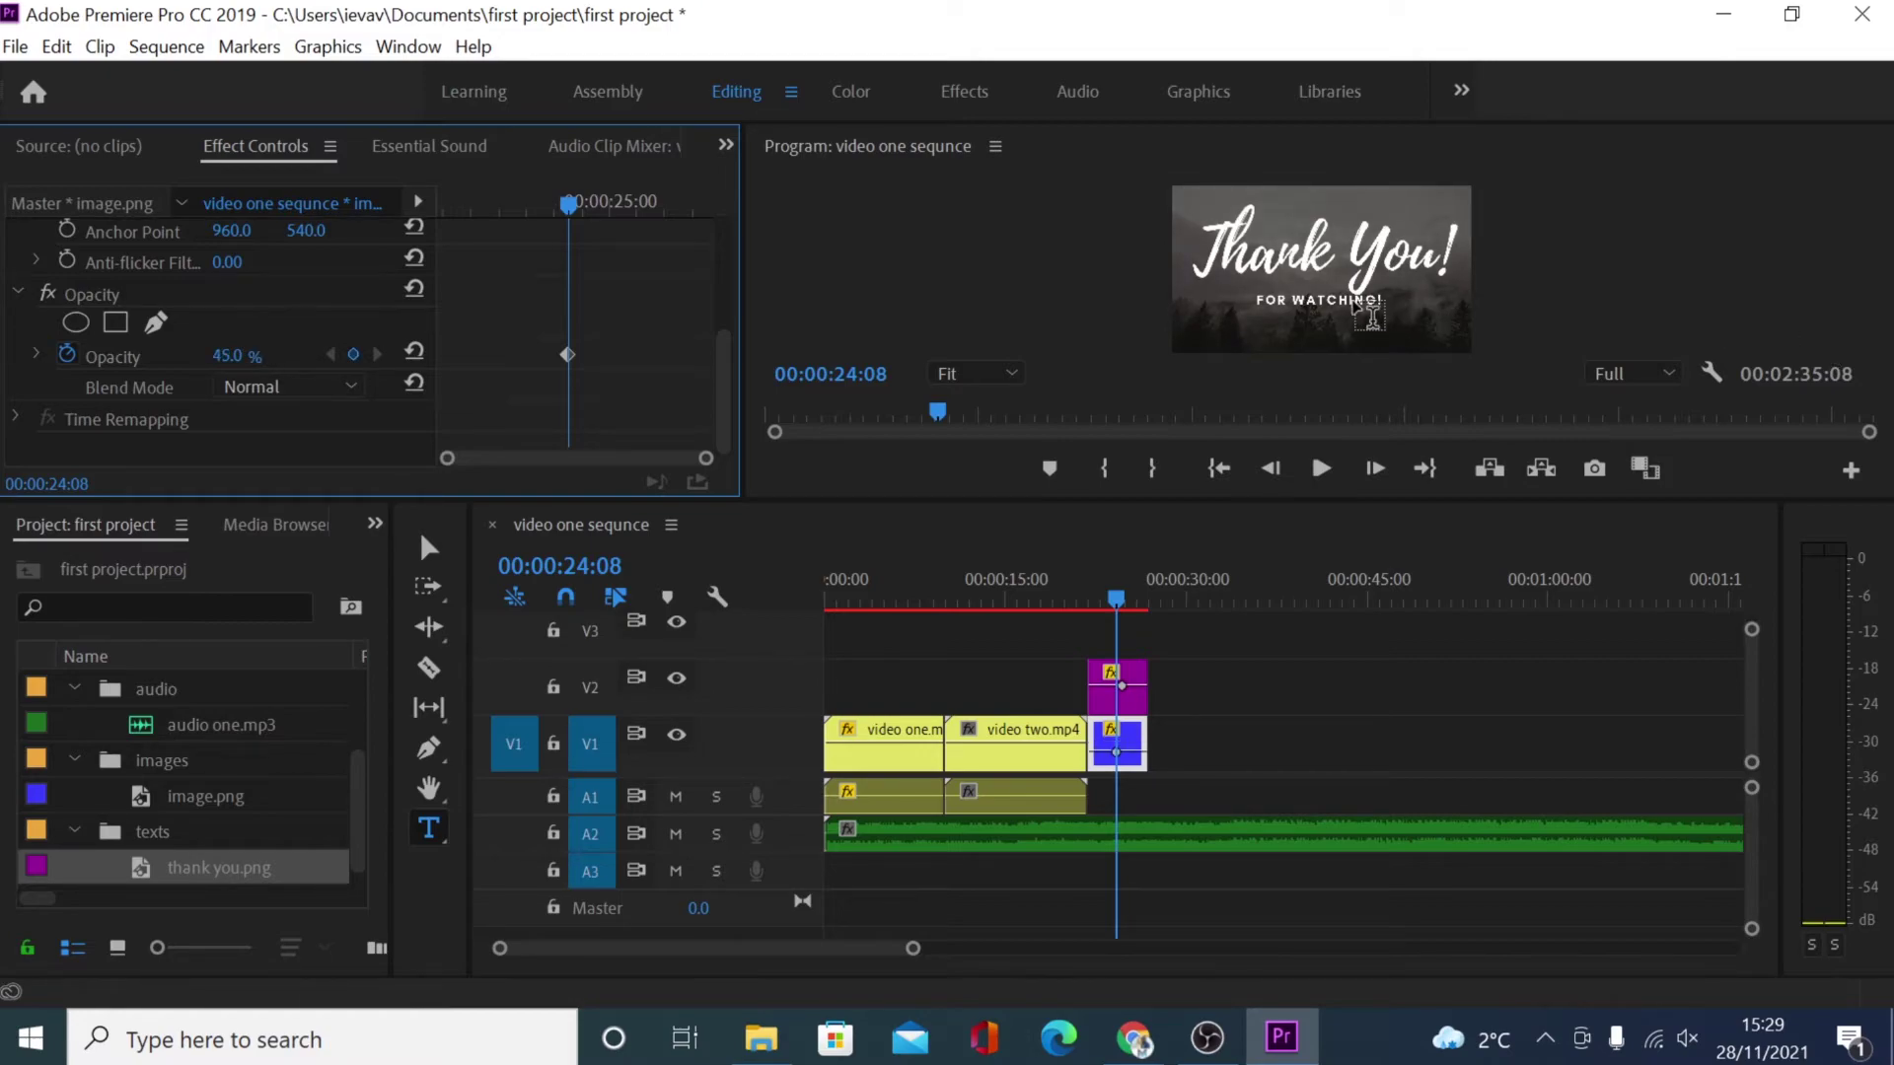
{"action": "left_click", "coordinate": [1298, 739]}
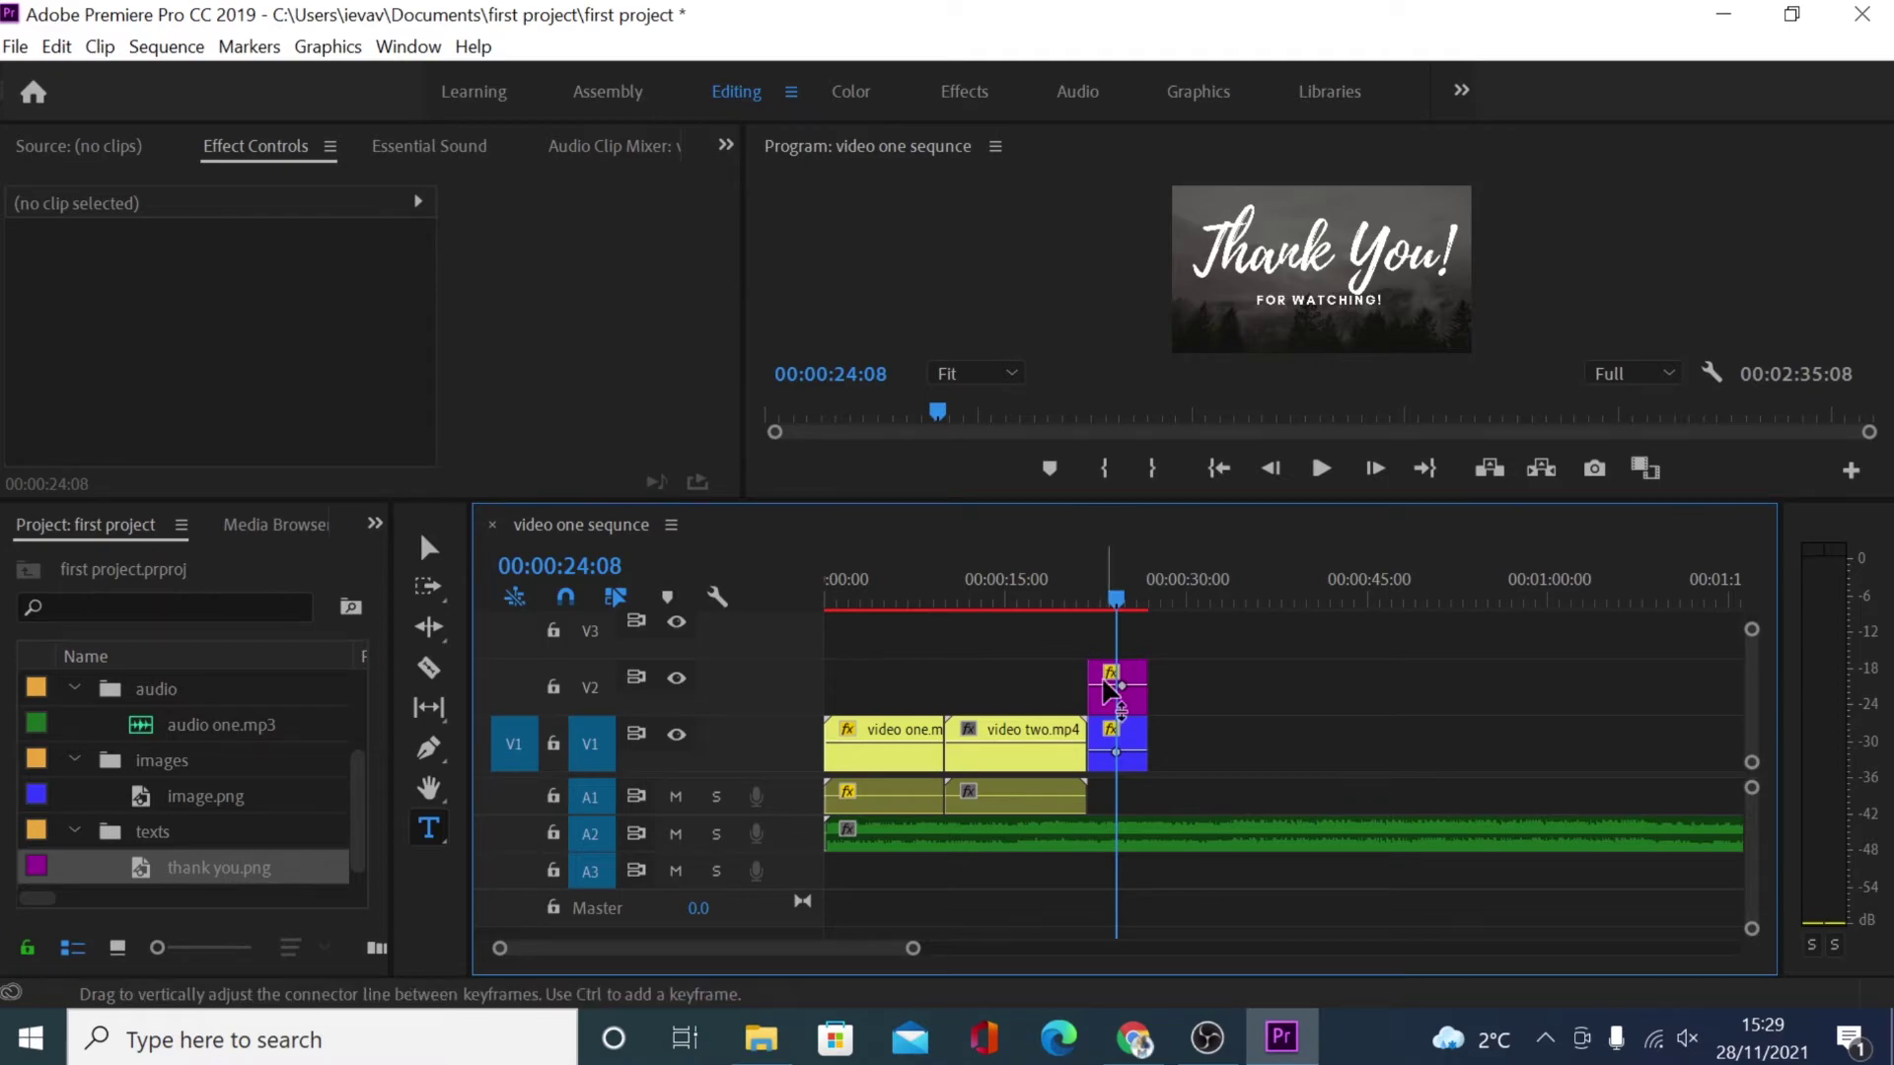
Step: Trim the end of audio one.mp3 on A2 to match the end of the image.png clip
{"action": "left_click", "coordinate": [1209, 838]}
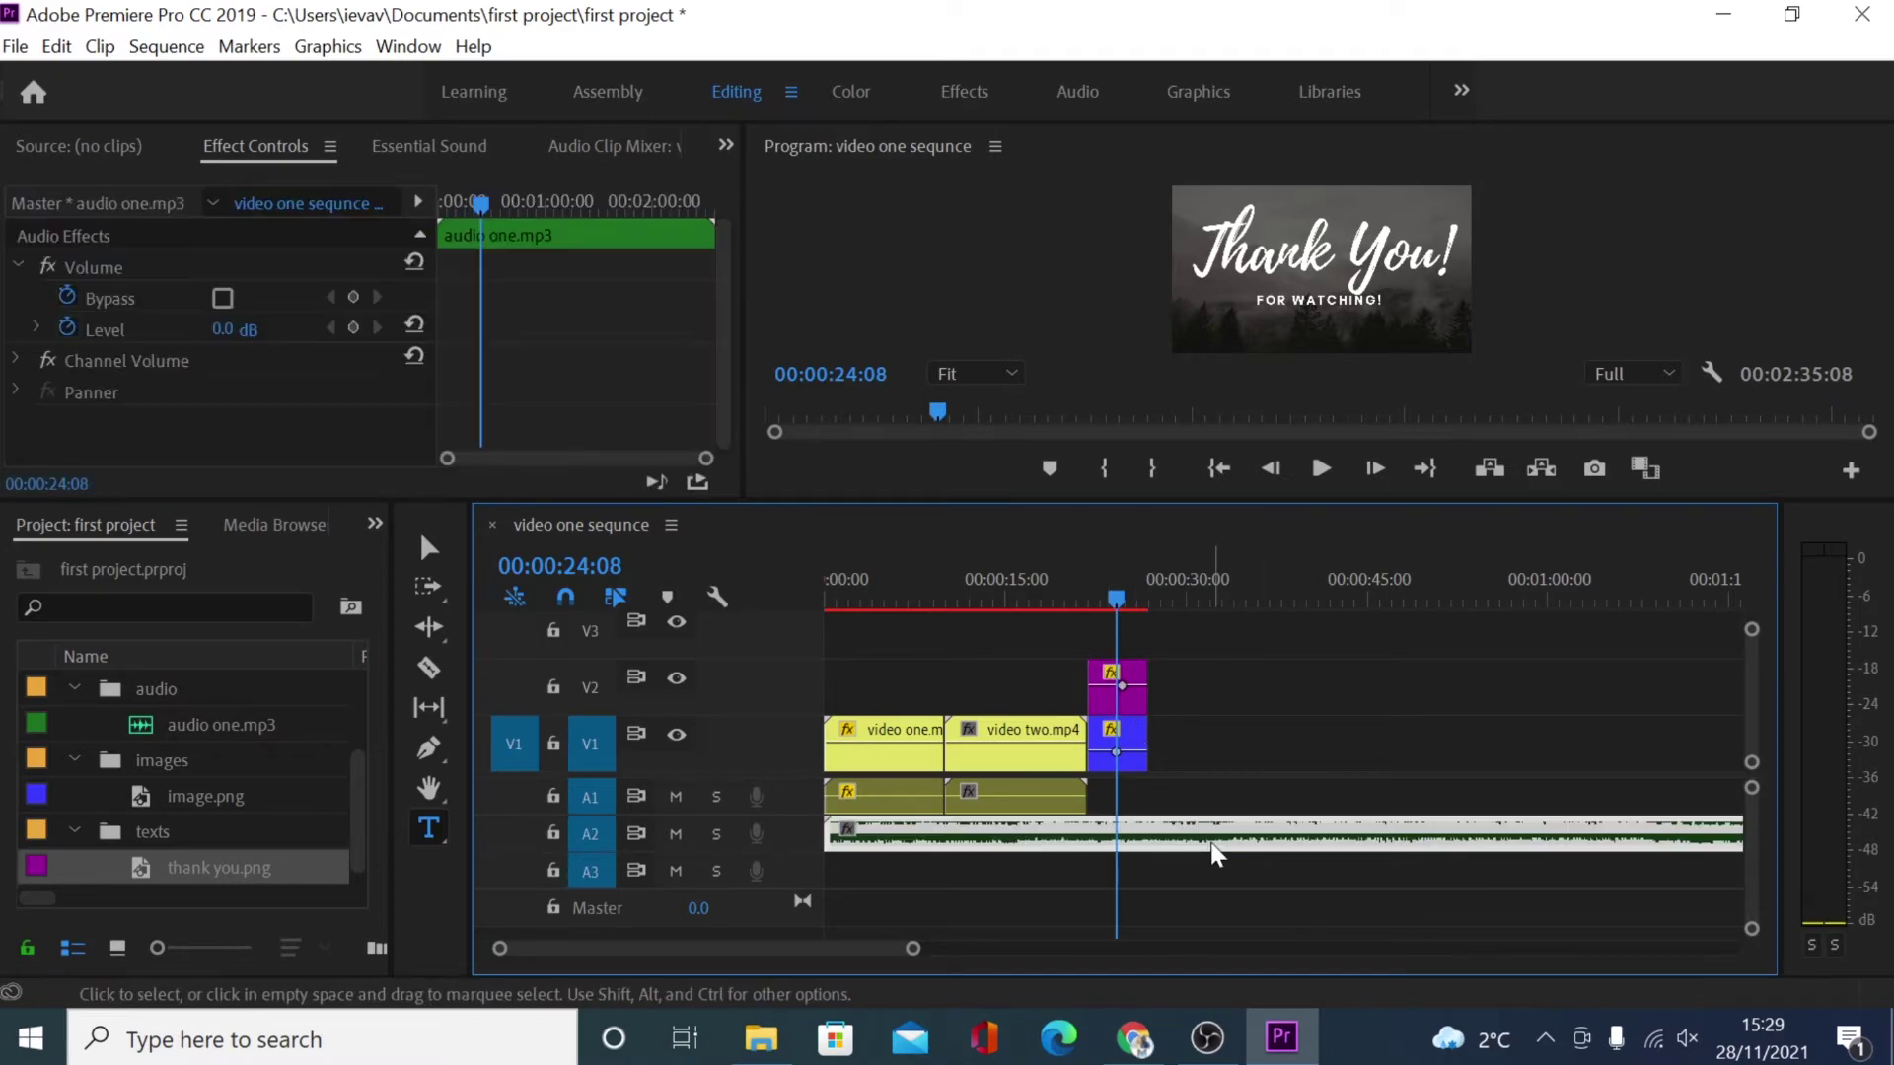
{"action": "left_click_drag", "start_coordinate": [1116, 599], "coordinate": [1155, 598]}
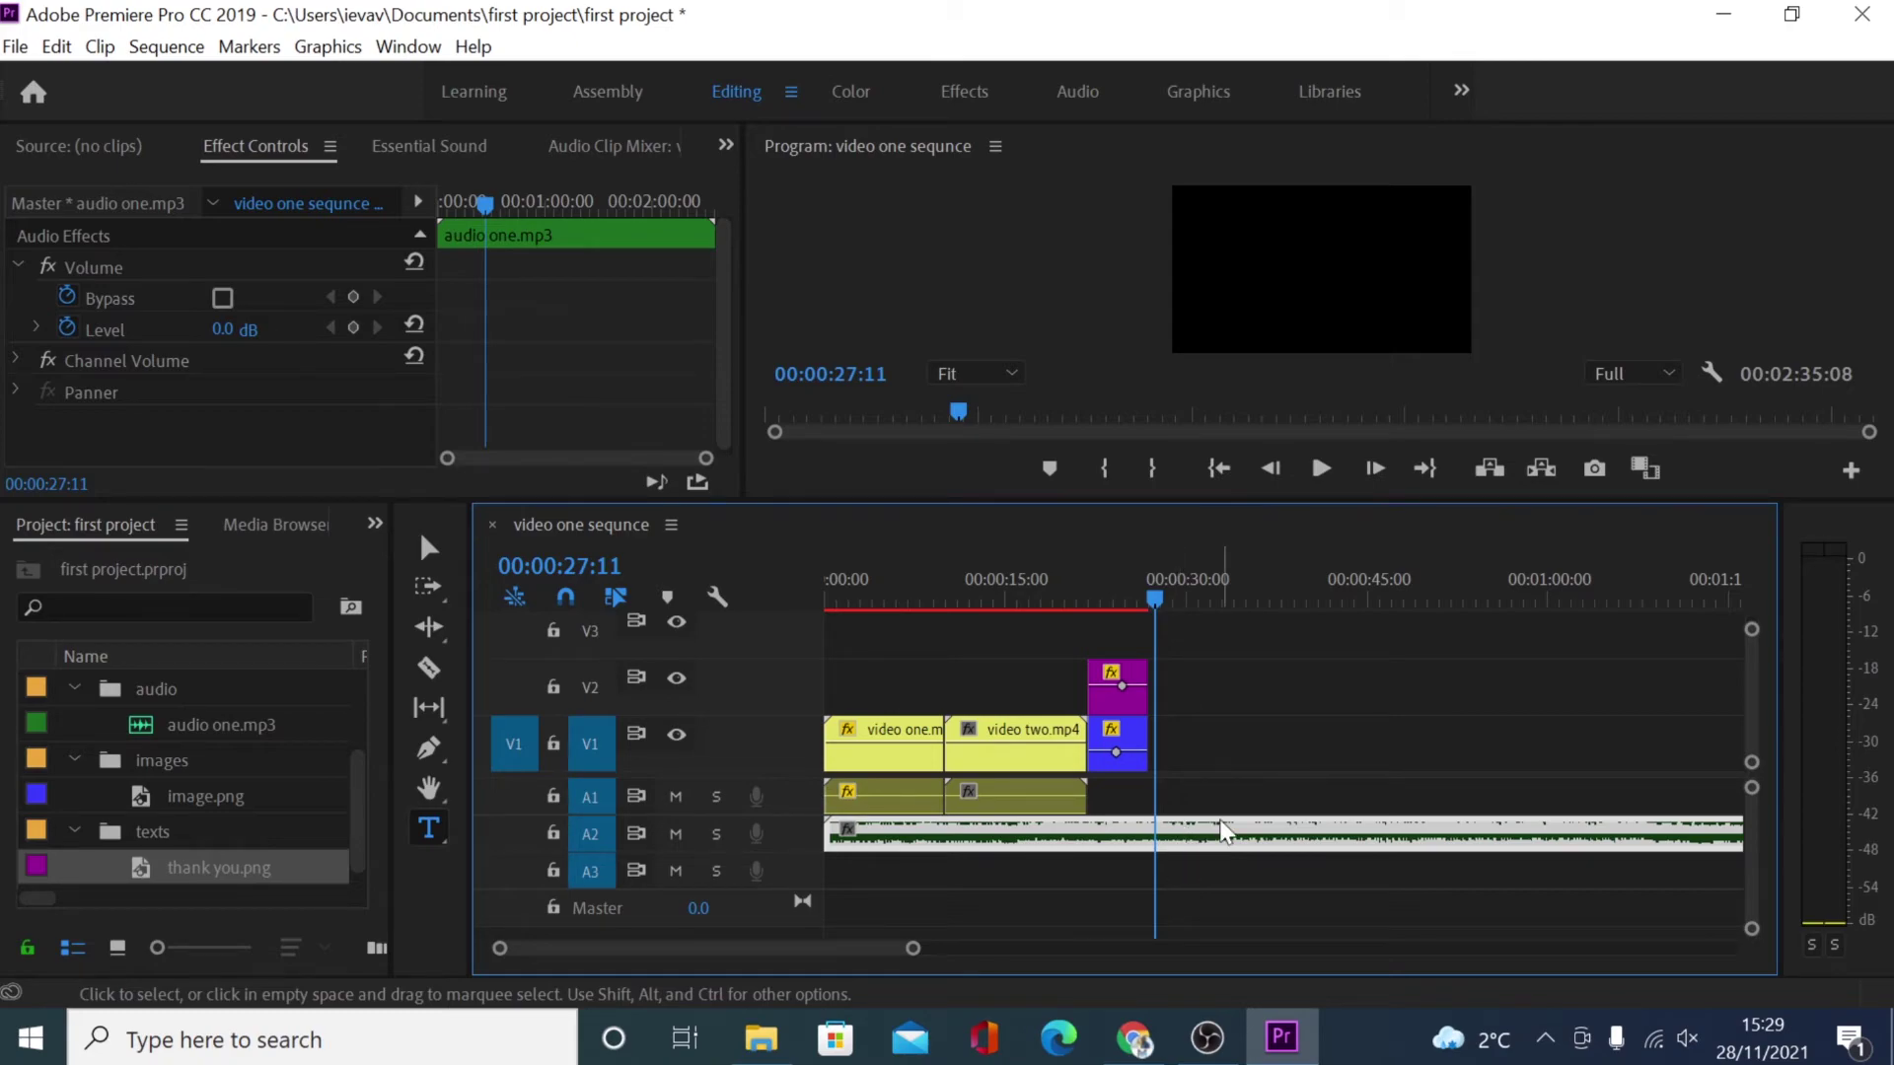
{"action": "left_click_drag", "start_coordinate": [913, 948], "coordinate": [1122, 948]}
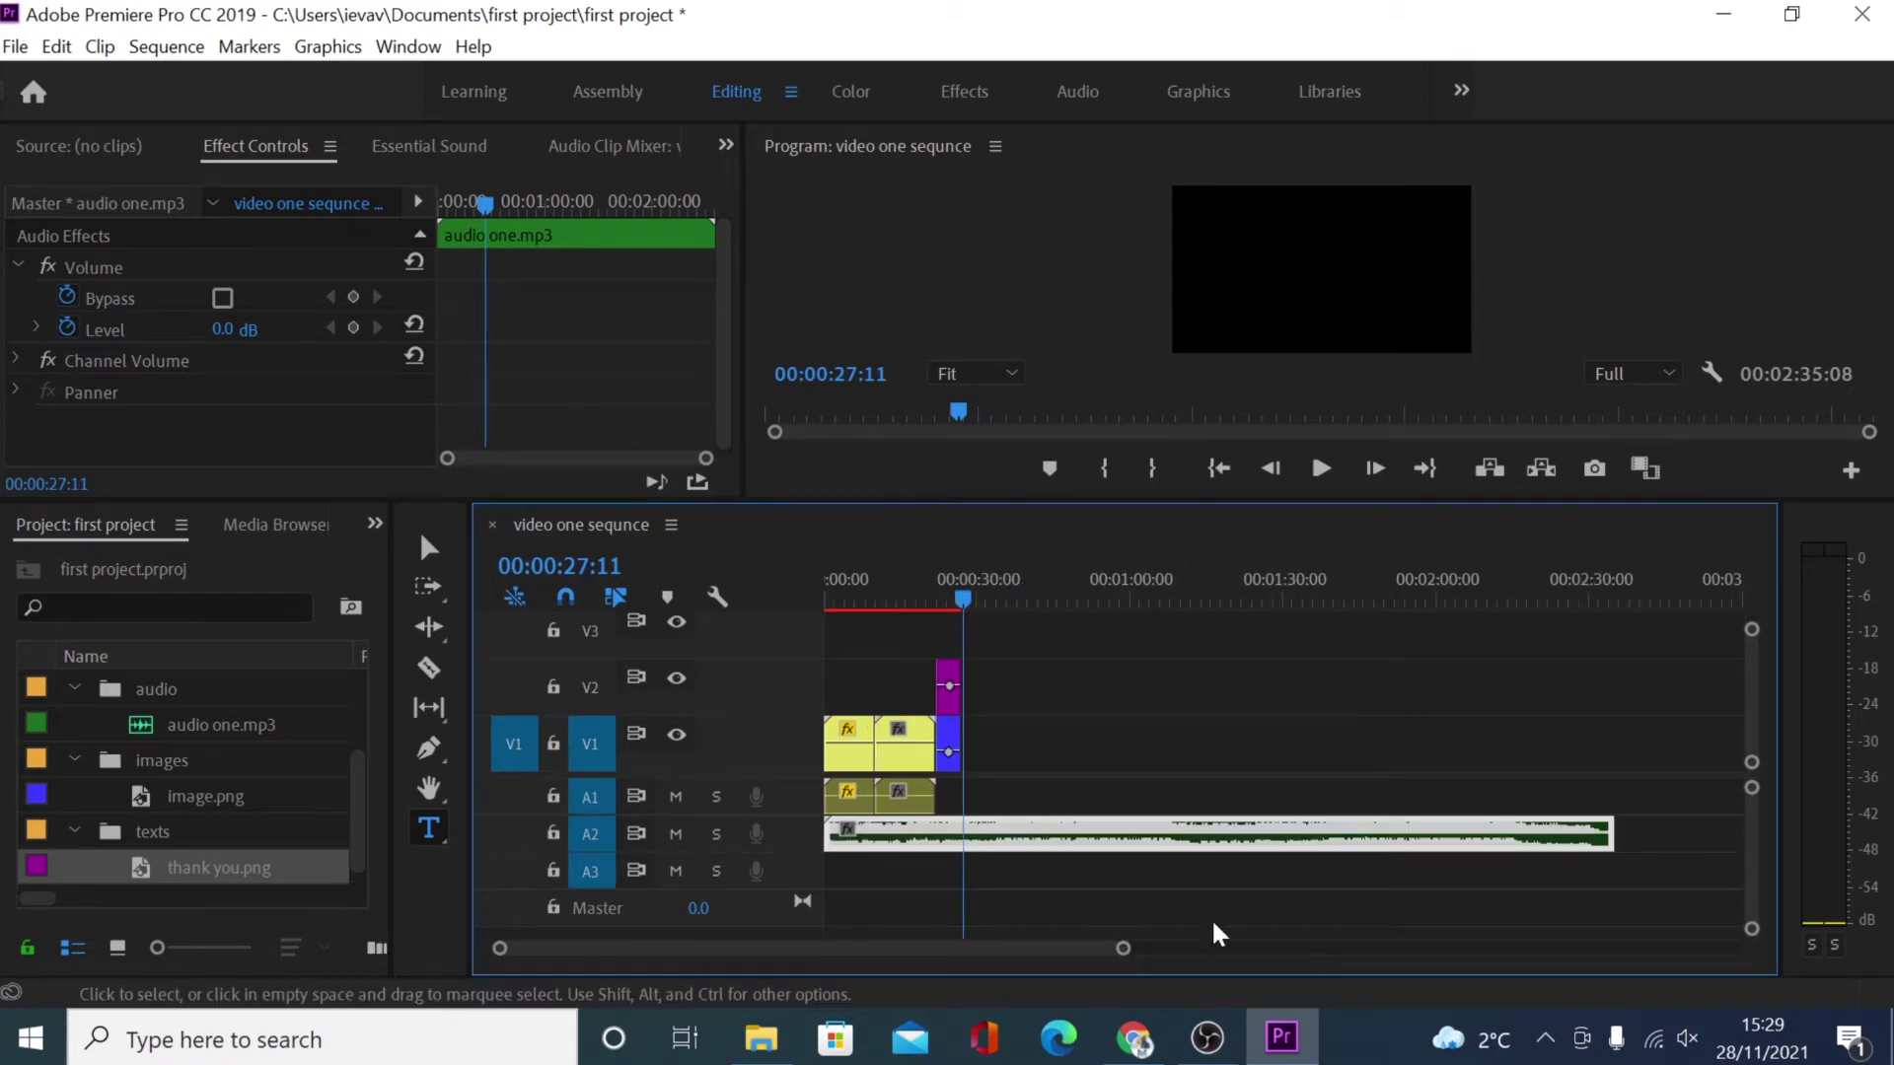
{"action": "left_click_drag", "start_coordinate": [1600, 834], "coordinate": [962, 833]}
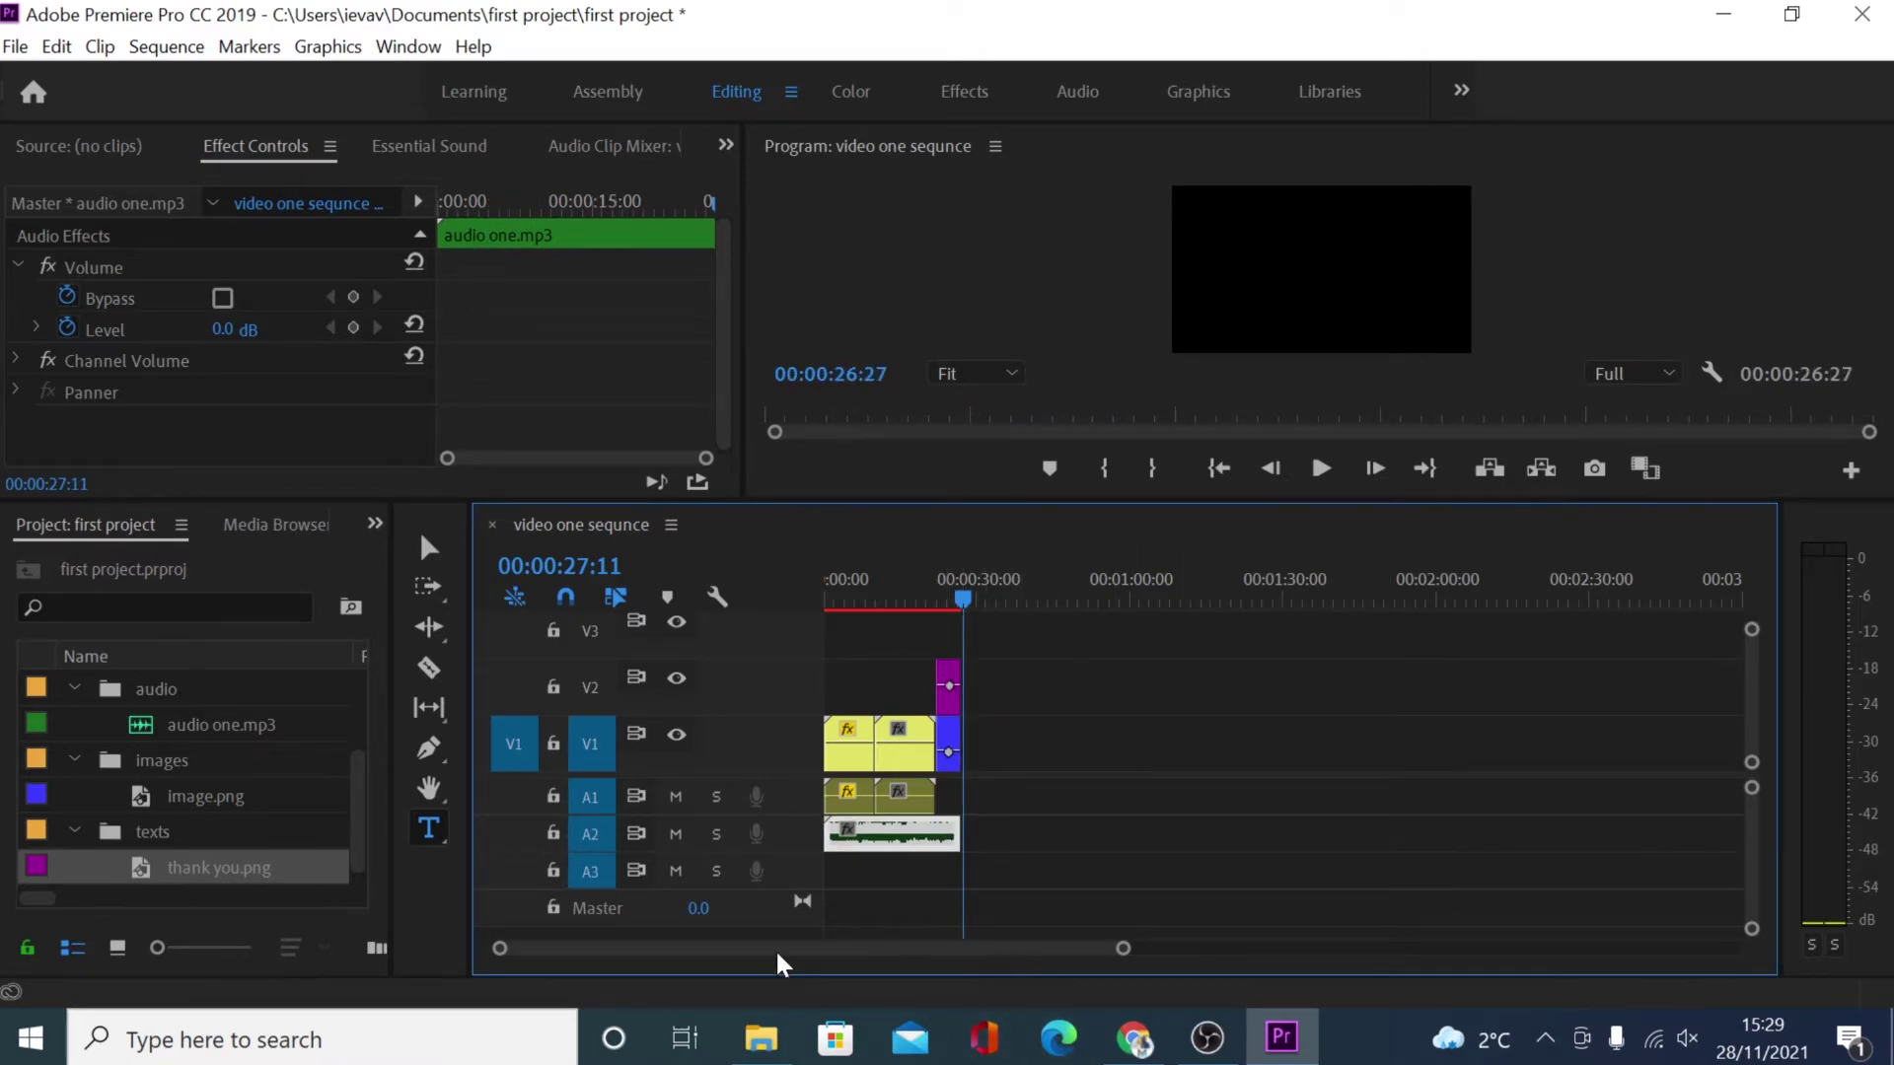
{"action": "left_click_drag", "start_coordinate": [1124, 950], "coordinate": [939, 951]}
{"action": "left_click_drag", "start_coordinate": [659, 950], "coordinate": [506, 950]}
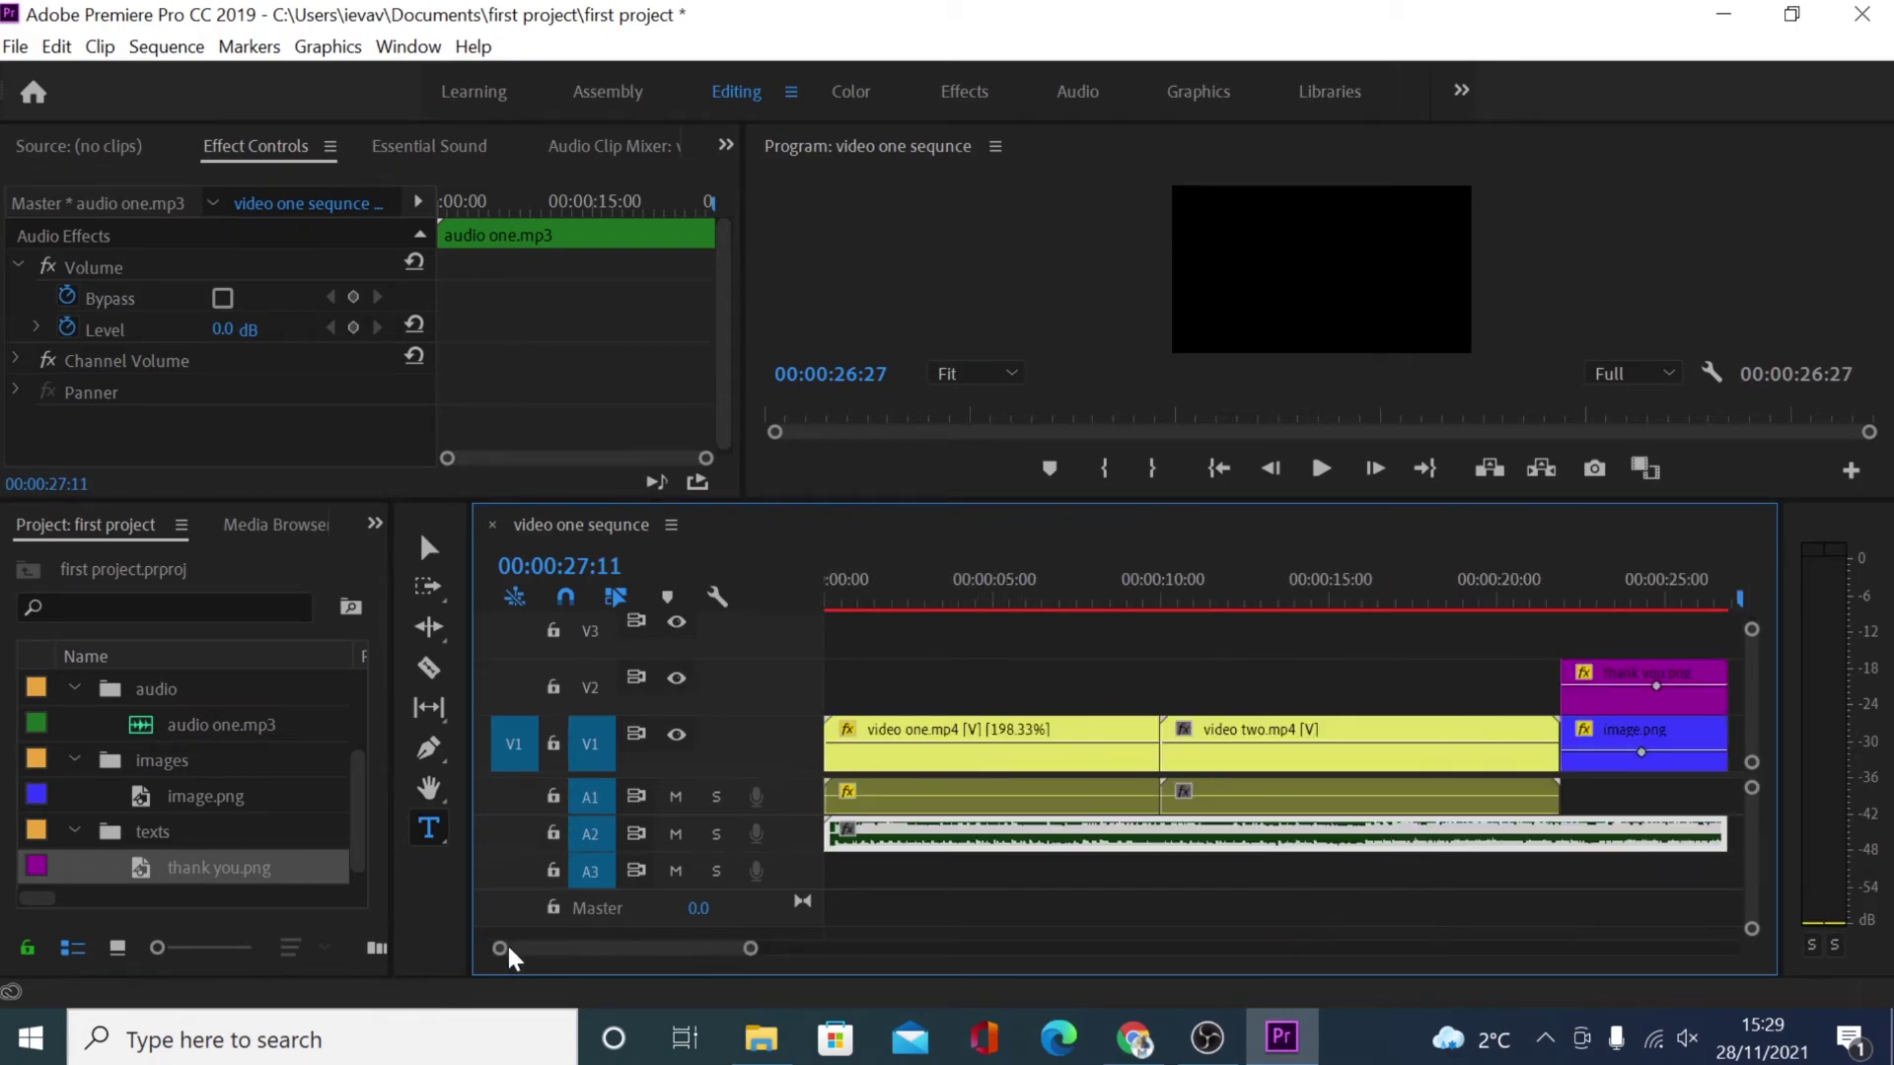
Step: Unlink the audio of video one.mp4 from its video and delete that audio from A1
{"action": "left_click", "coordinate": [988, 799]}
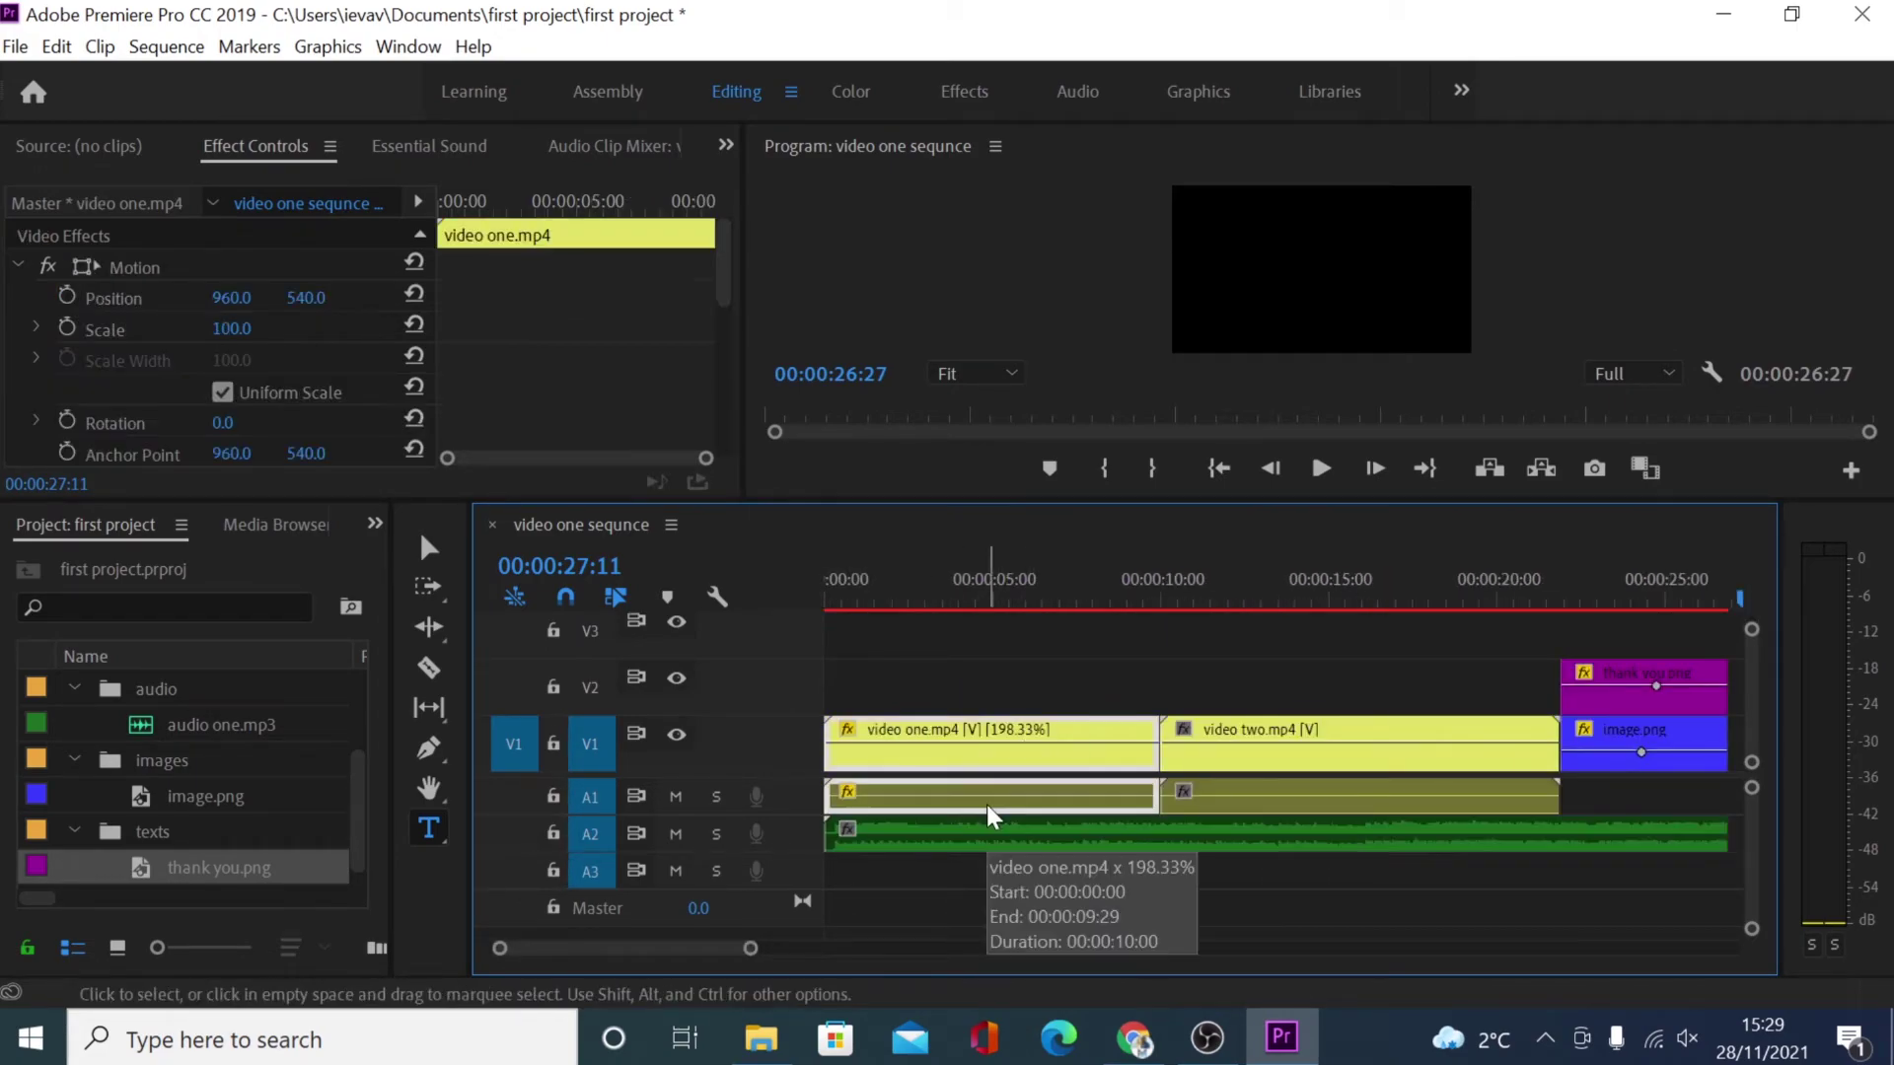
{"action": "left_click", "coordinate": [1027, 586]}
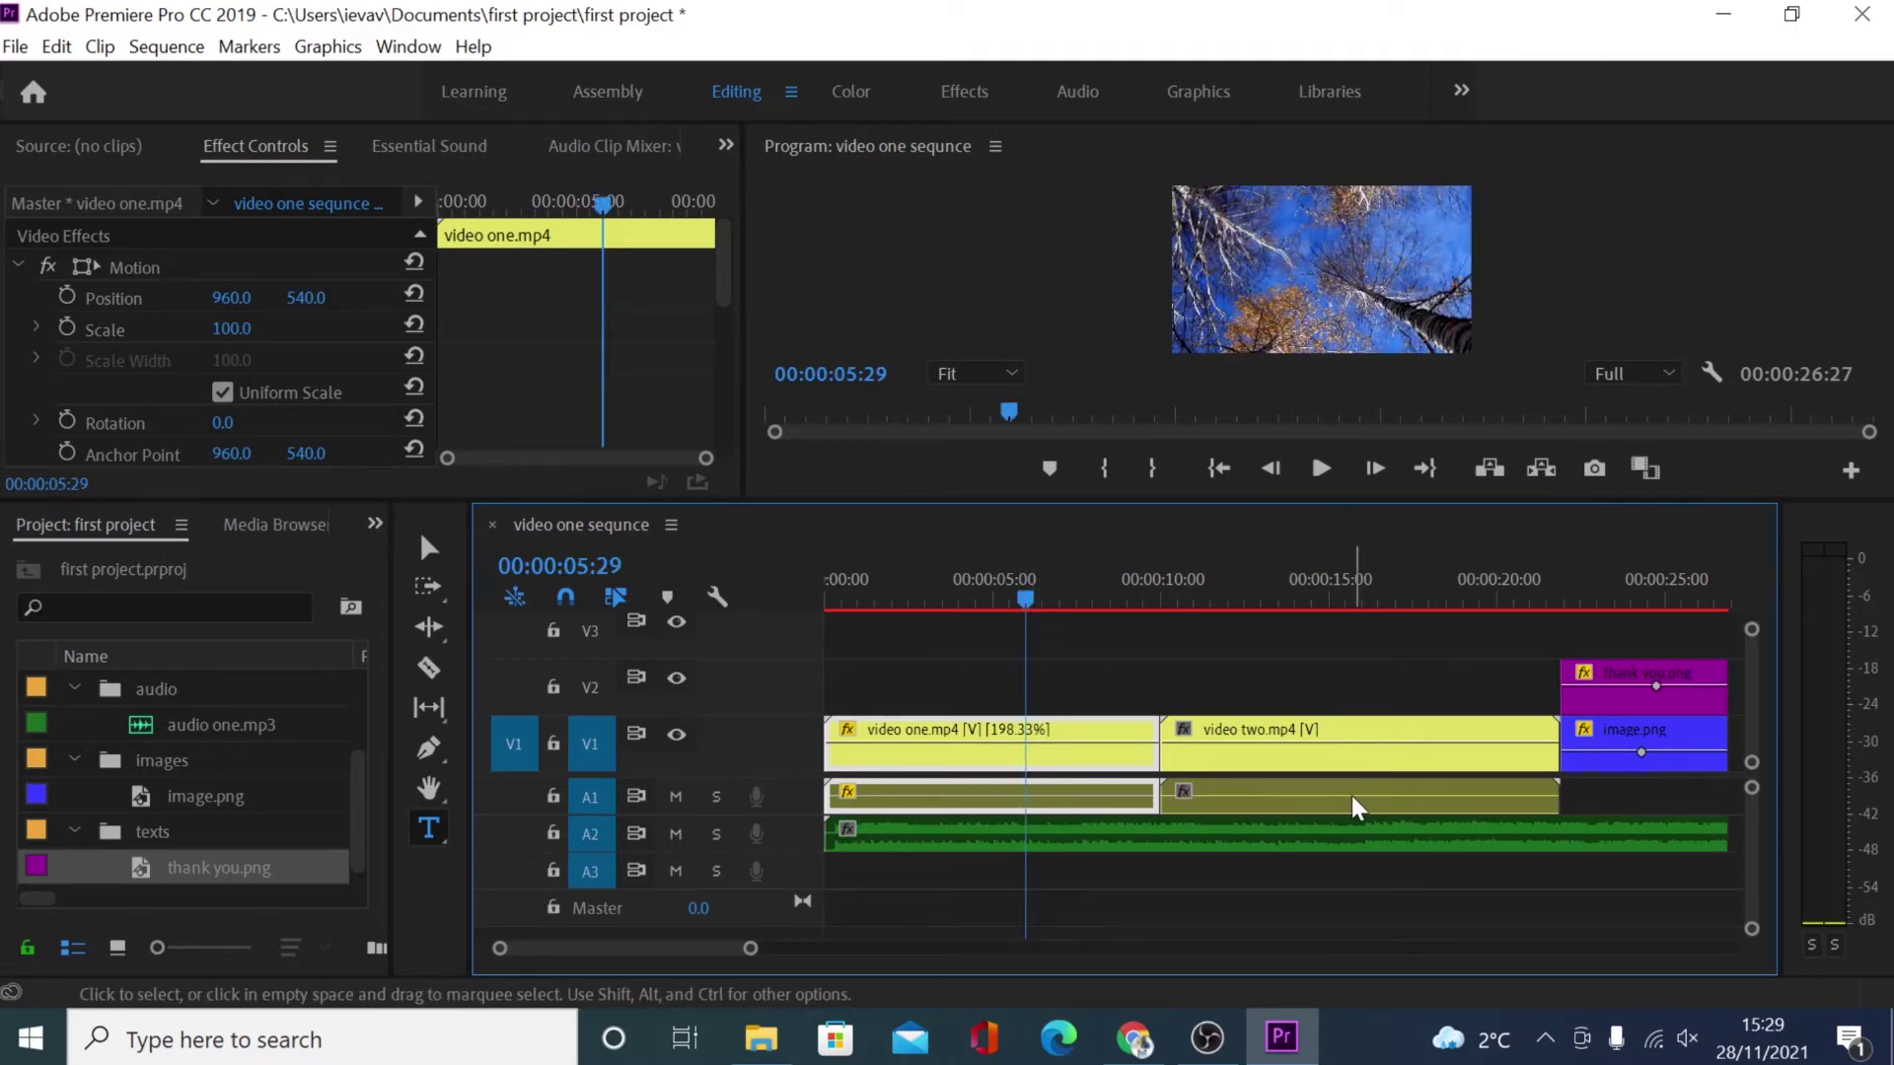
{"action": "right_click", "coordinate": [1004, 795]}
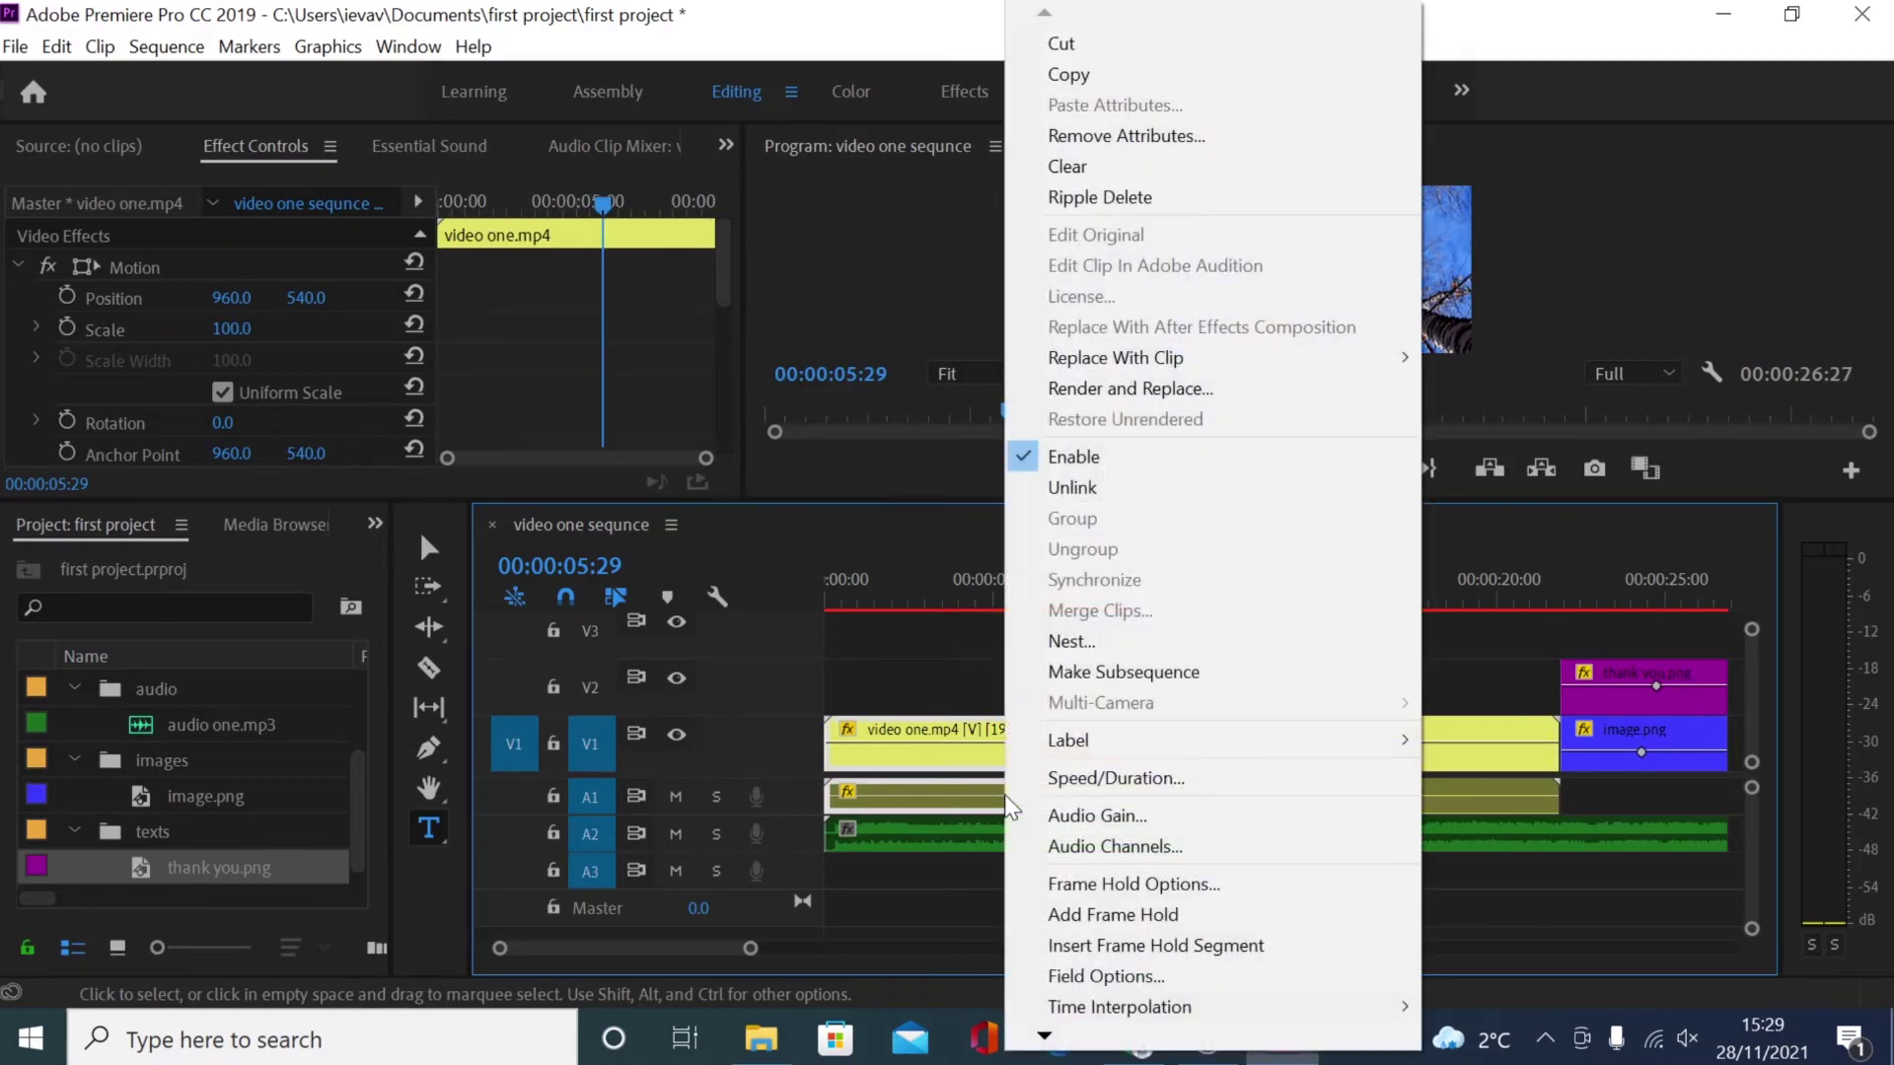
{"action": "left_click", "coordinate": [1095, 491]}
{"action": "left_click", "coordinate": [939, 802]}
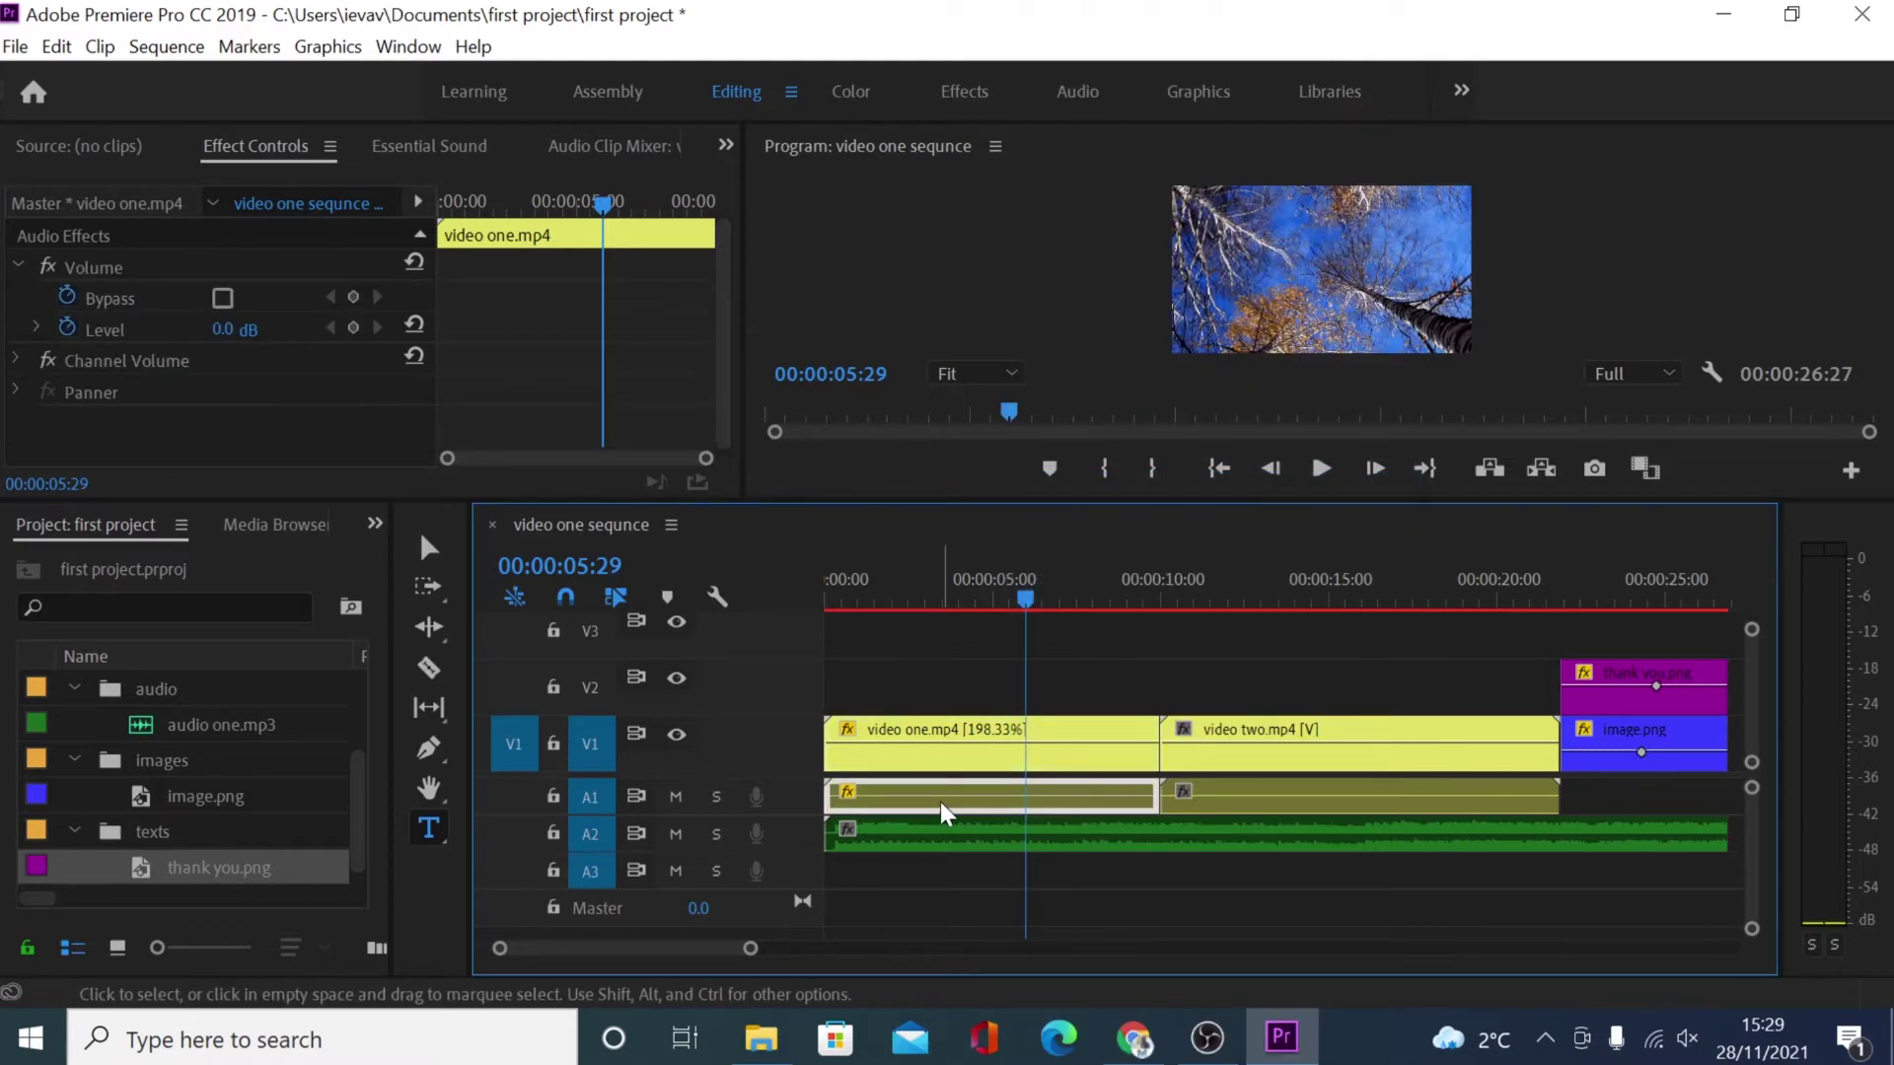
{"action": "key", "text": "Delete"}
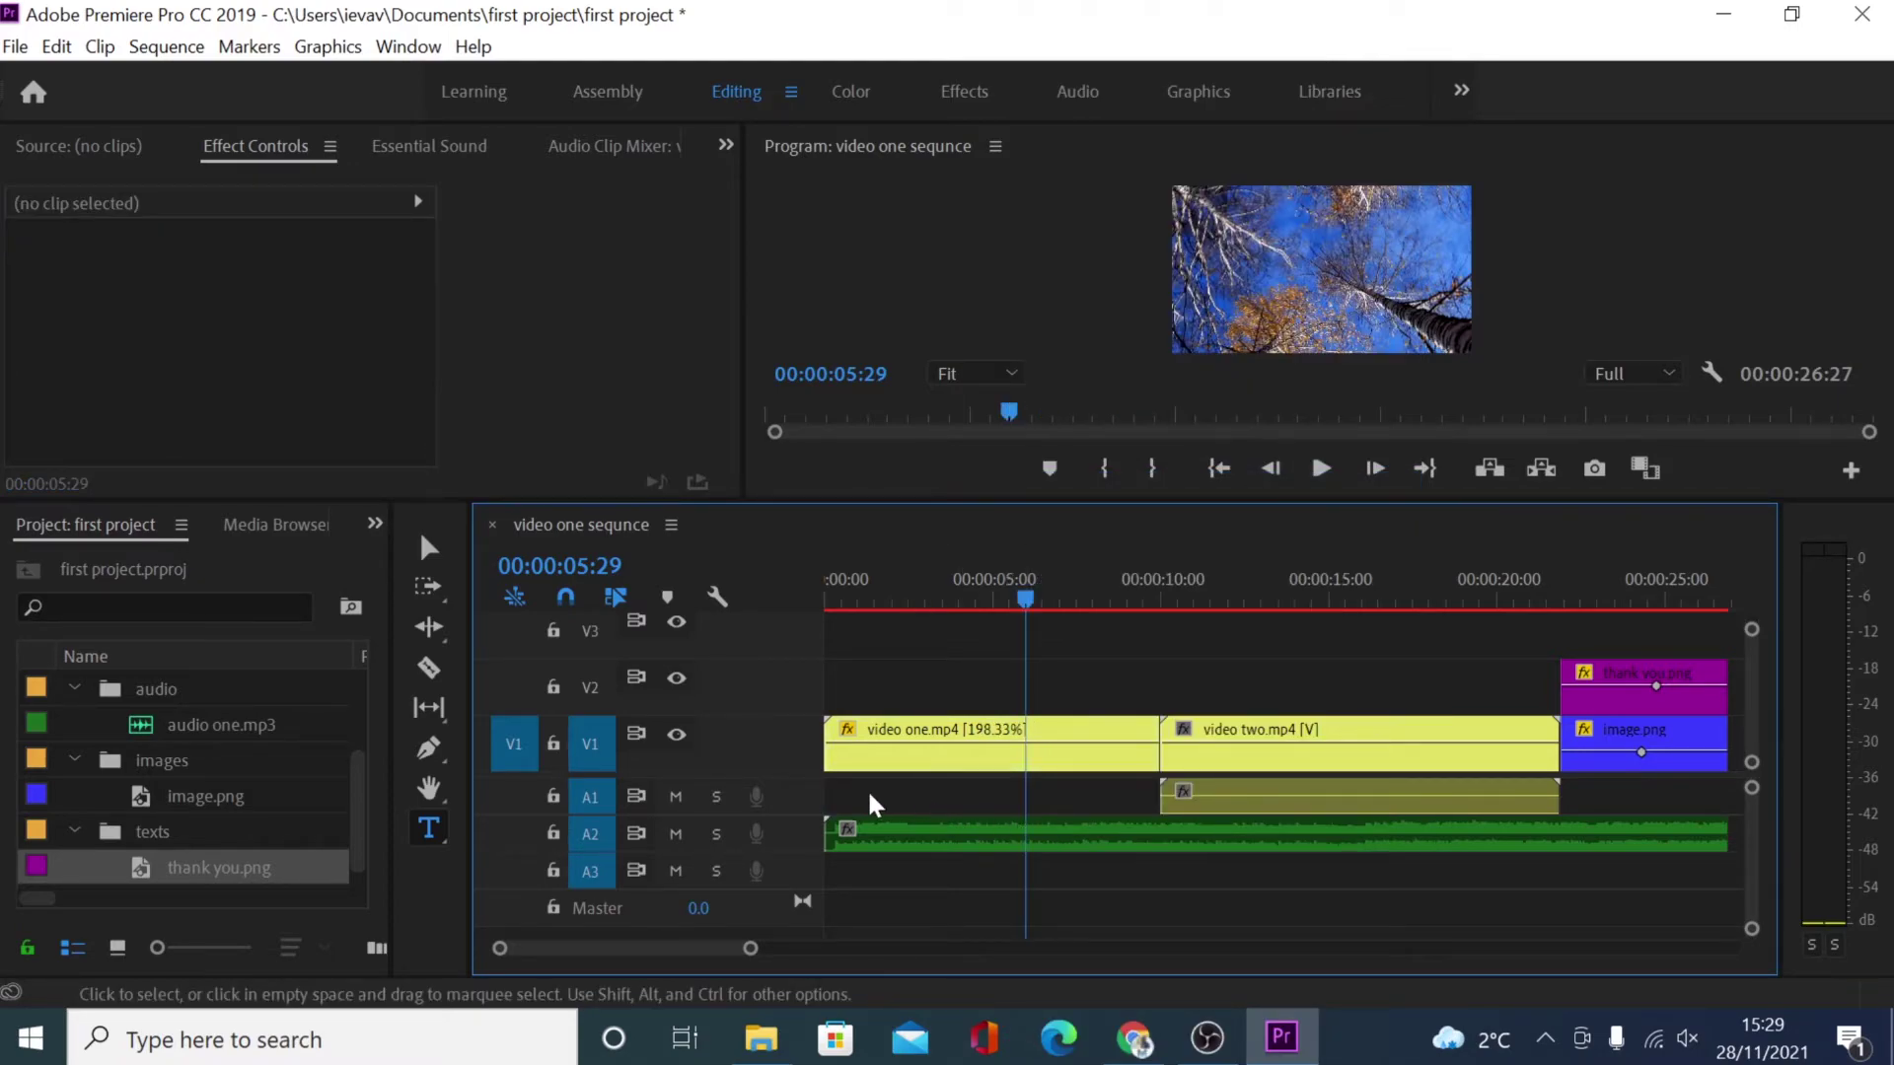
Step: Delete audio track A1, which holds the remaining sound of video two.mp4
{"action": "right_click", "coordinate": [787, 795]}
{"action": "left_click", "coordinate": [781, 814]}
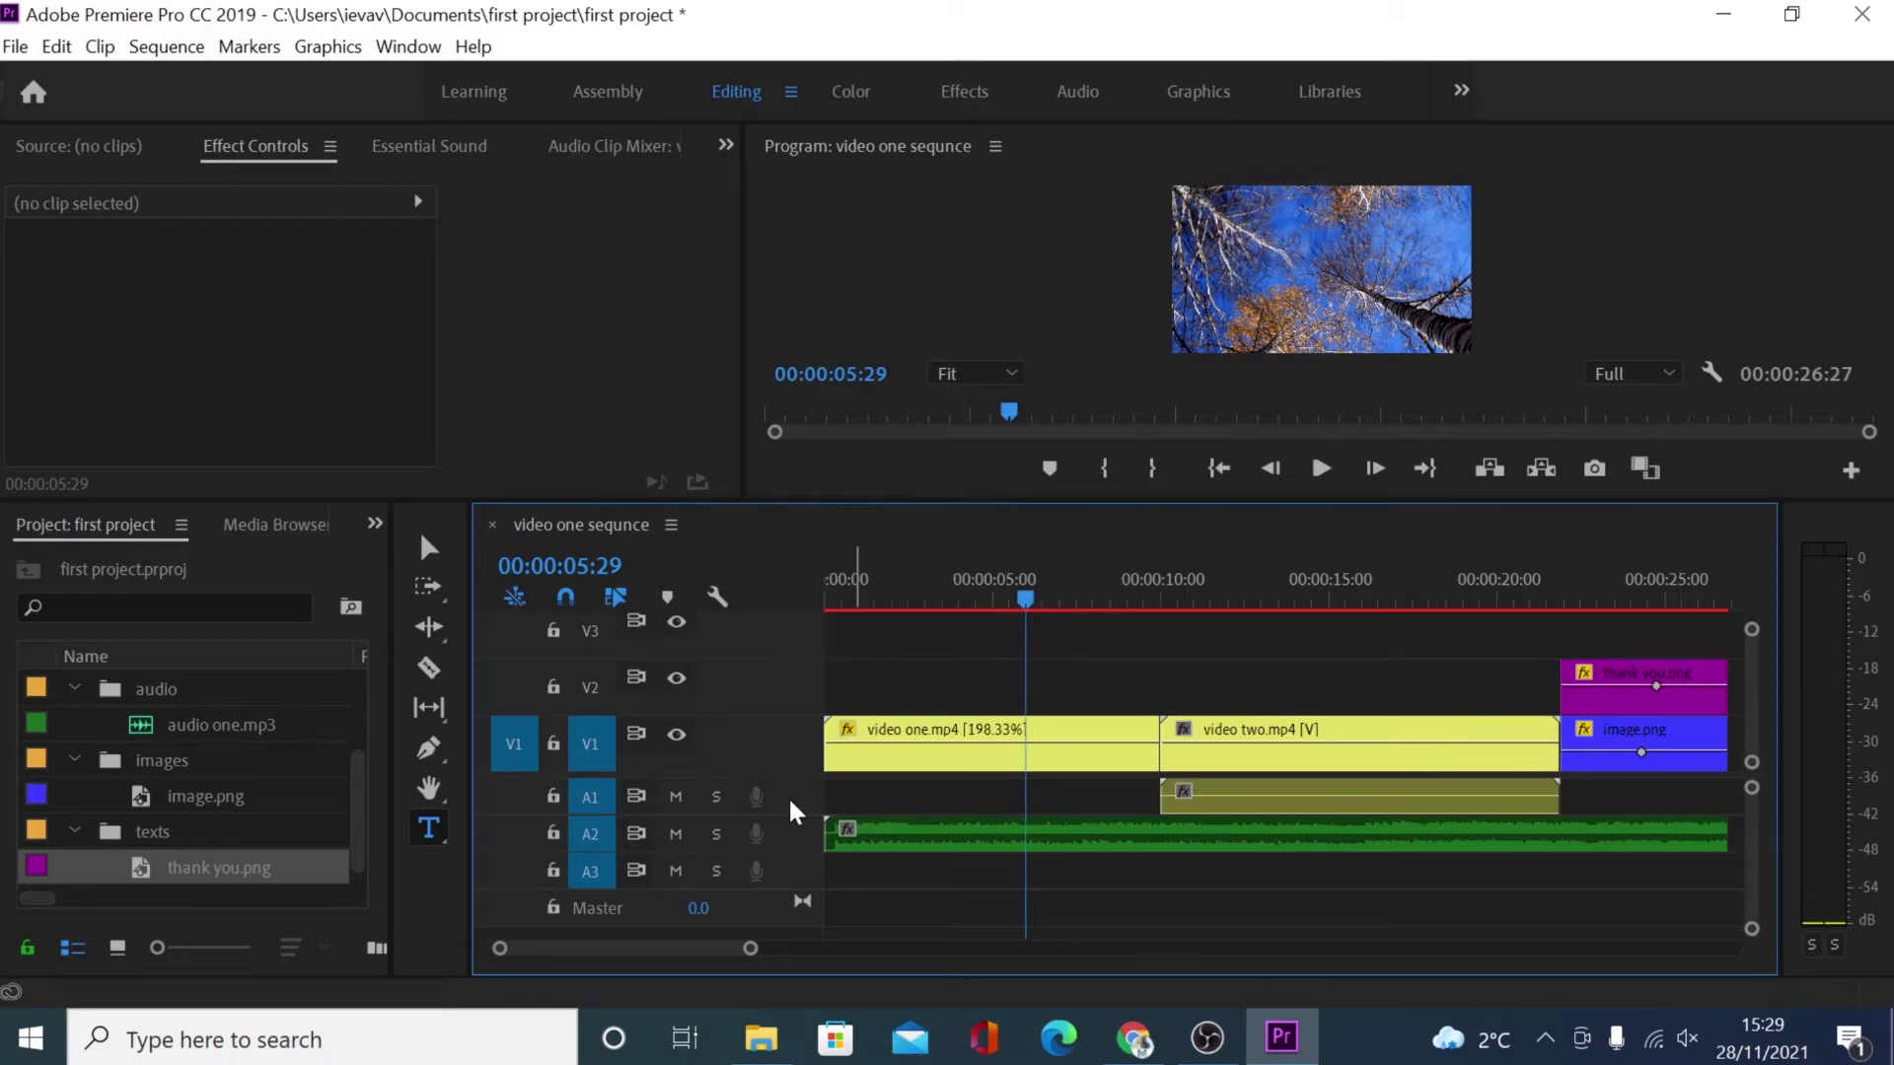
{"action": "right_click", "coordinate": [801, 794]}
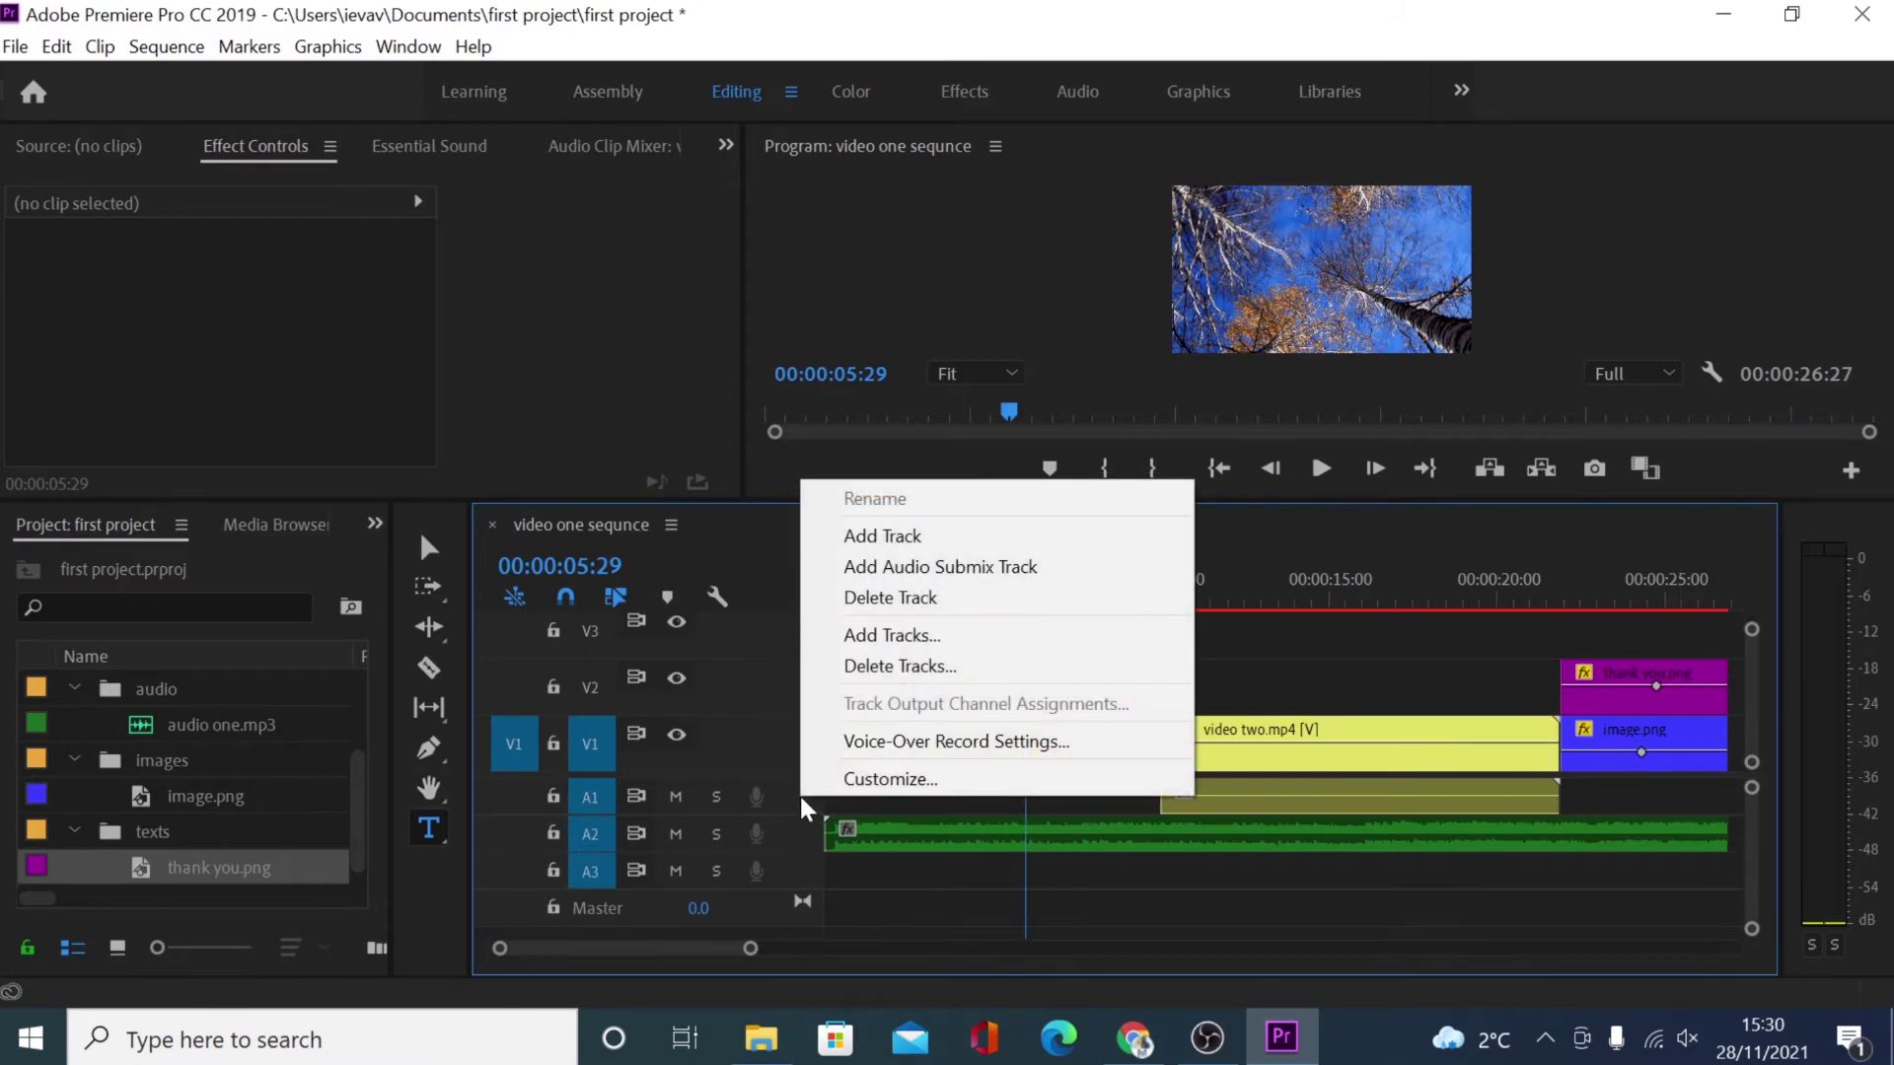
{"action": "left_click", "coordinate": [880, 595]}
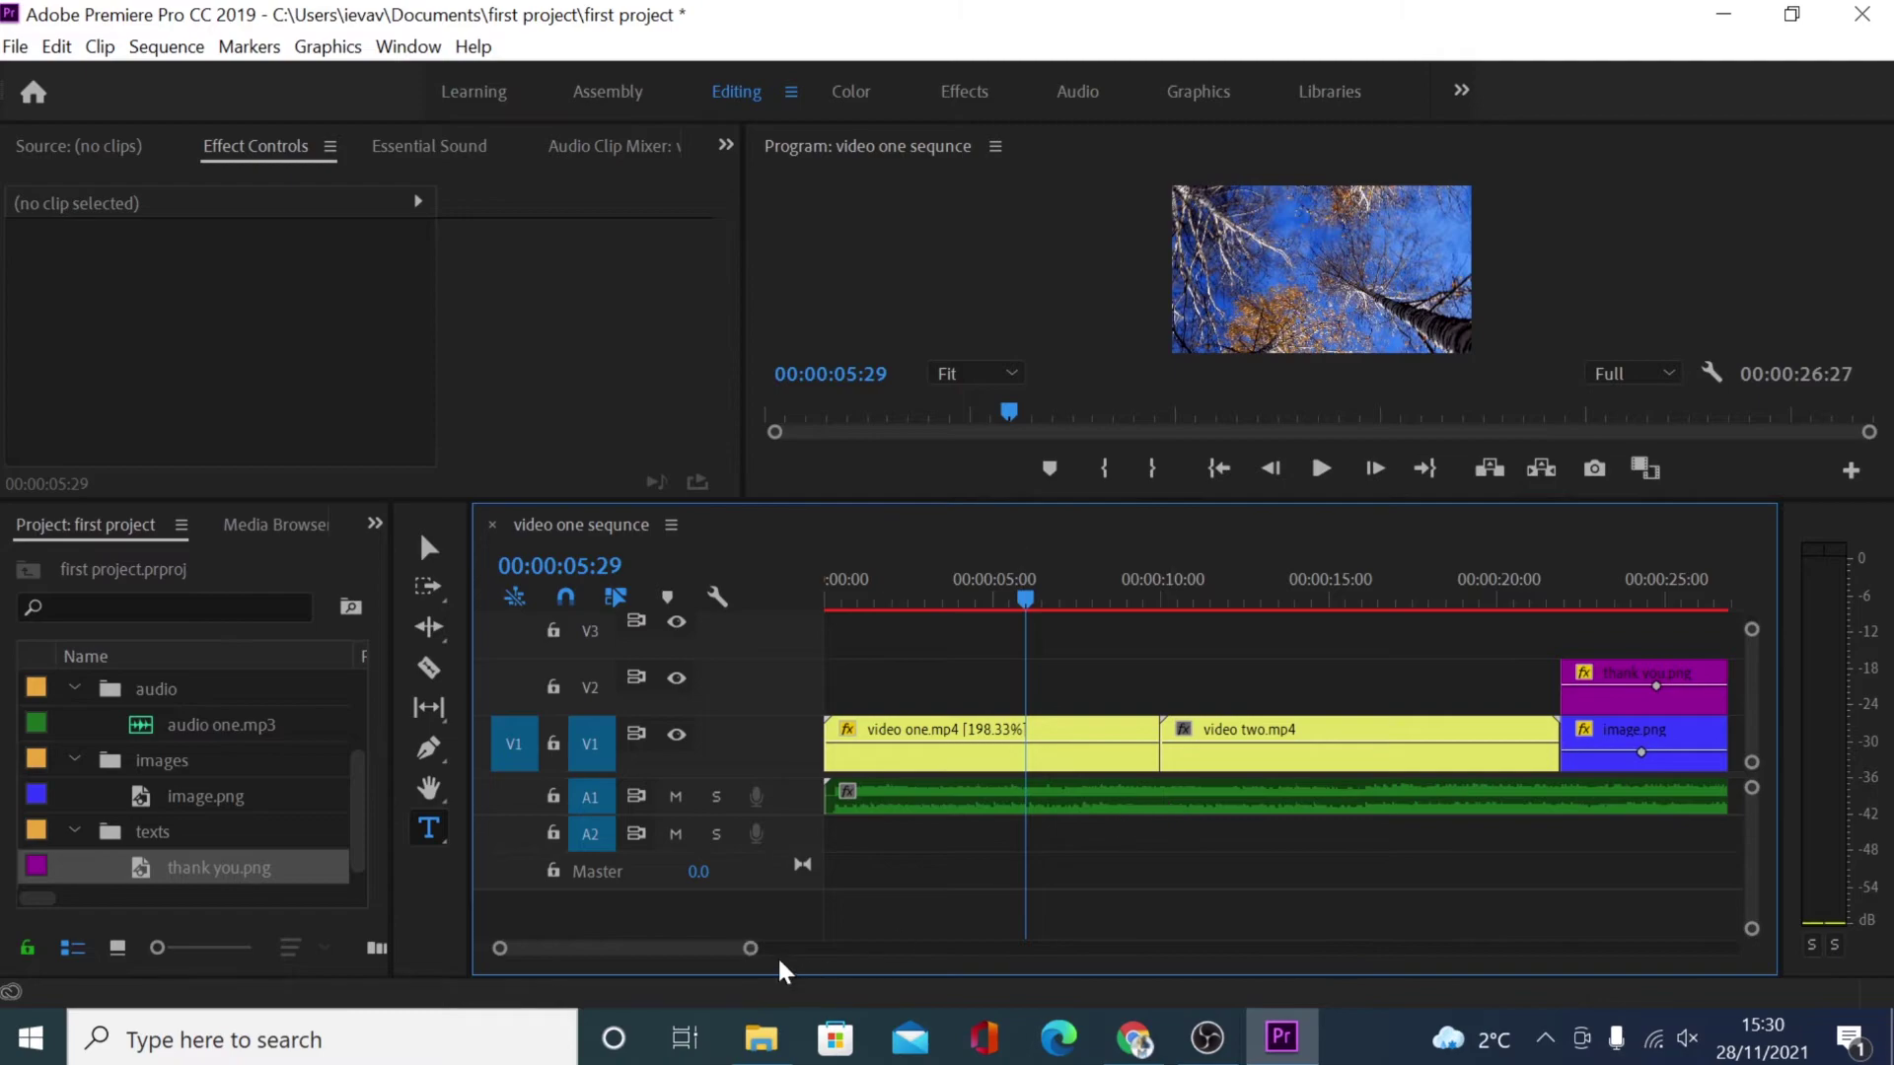
Step: Apply the Cross Zoom video transition at the cut between video one.mp4 and video two.mp4 on V1
{"action": "left_click_drag", "start_coordinate": [749, 951], "coordinate": [793, 951]}
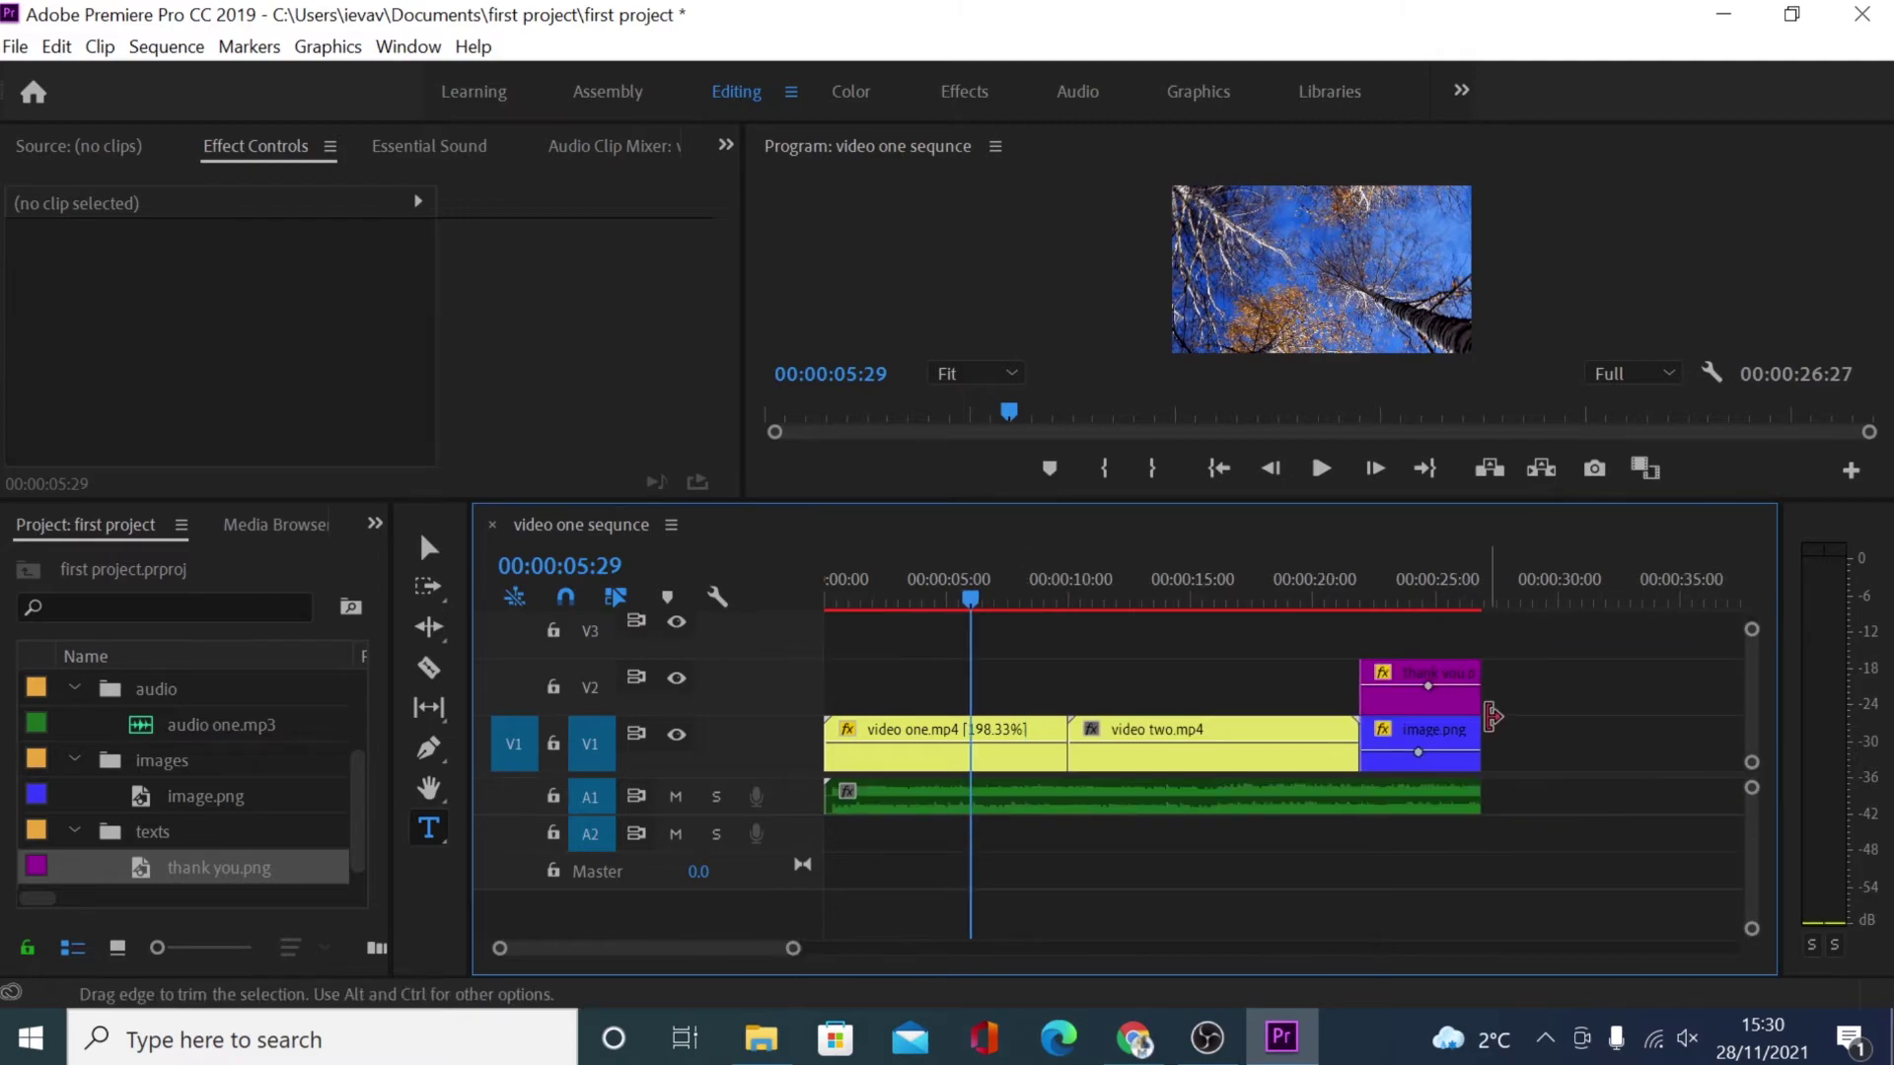
{"action": "left_click", "coordinate": [375, 523]}
{"action": "left_click", "coordinate": [399, 694]}
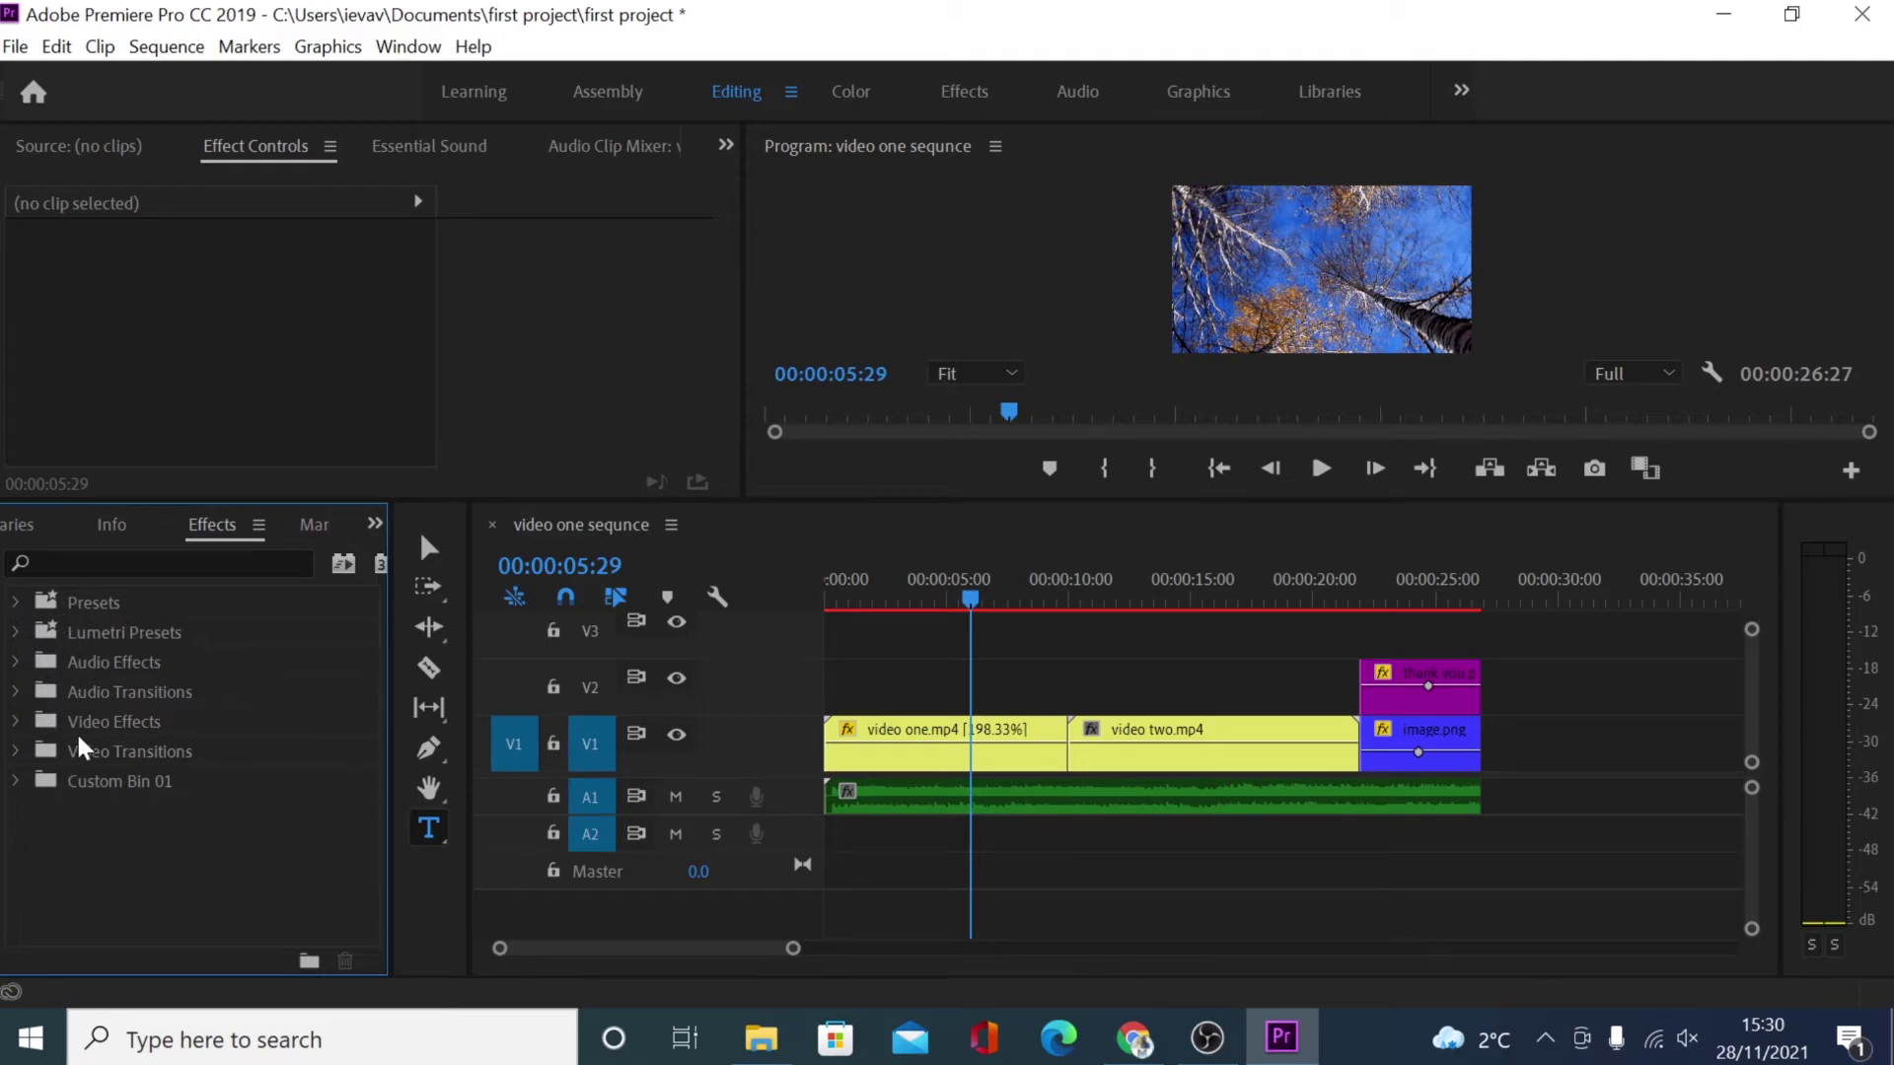
{"action": "left_click", "coordinate": [15, 751]}
{"action": "scroll", "coordinate": [257, 815], "scroll_direction": "down", "scroll_amount": 2}
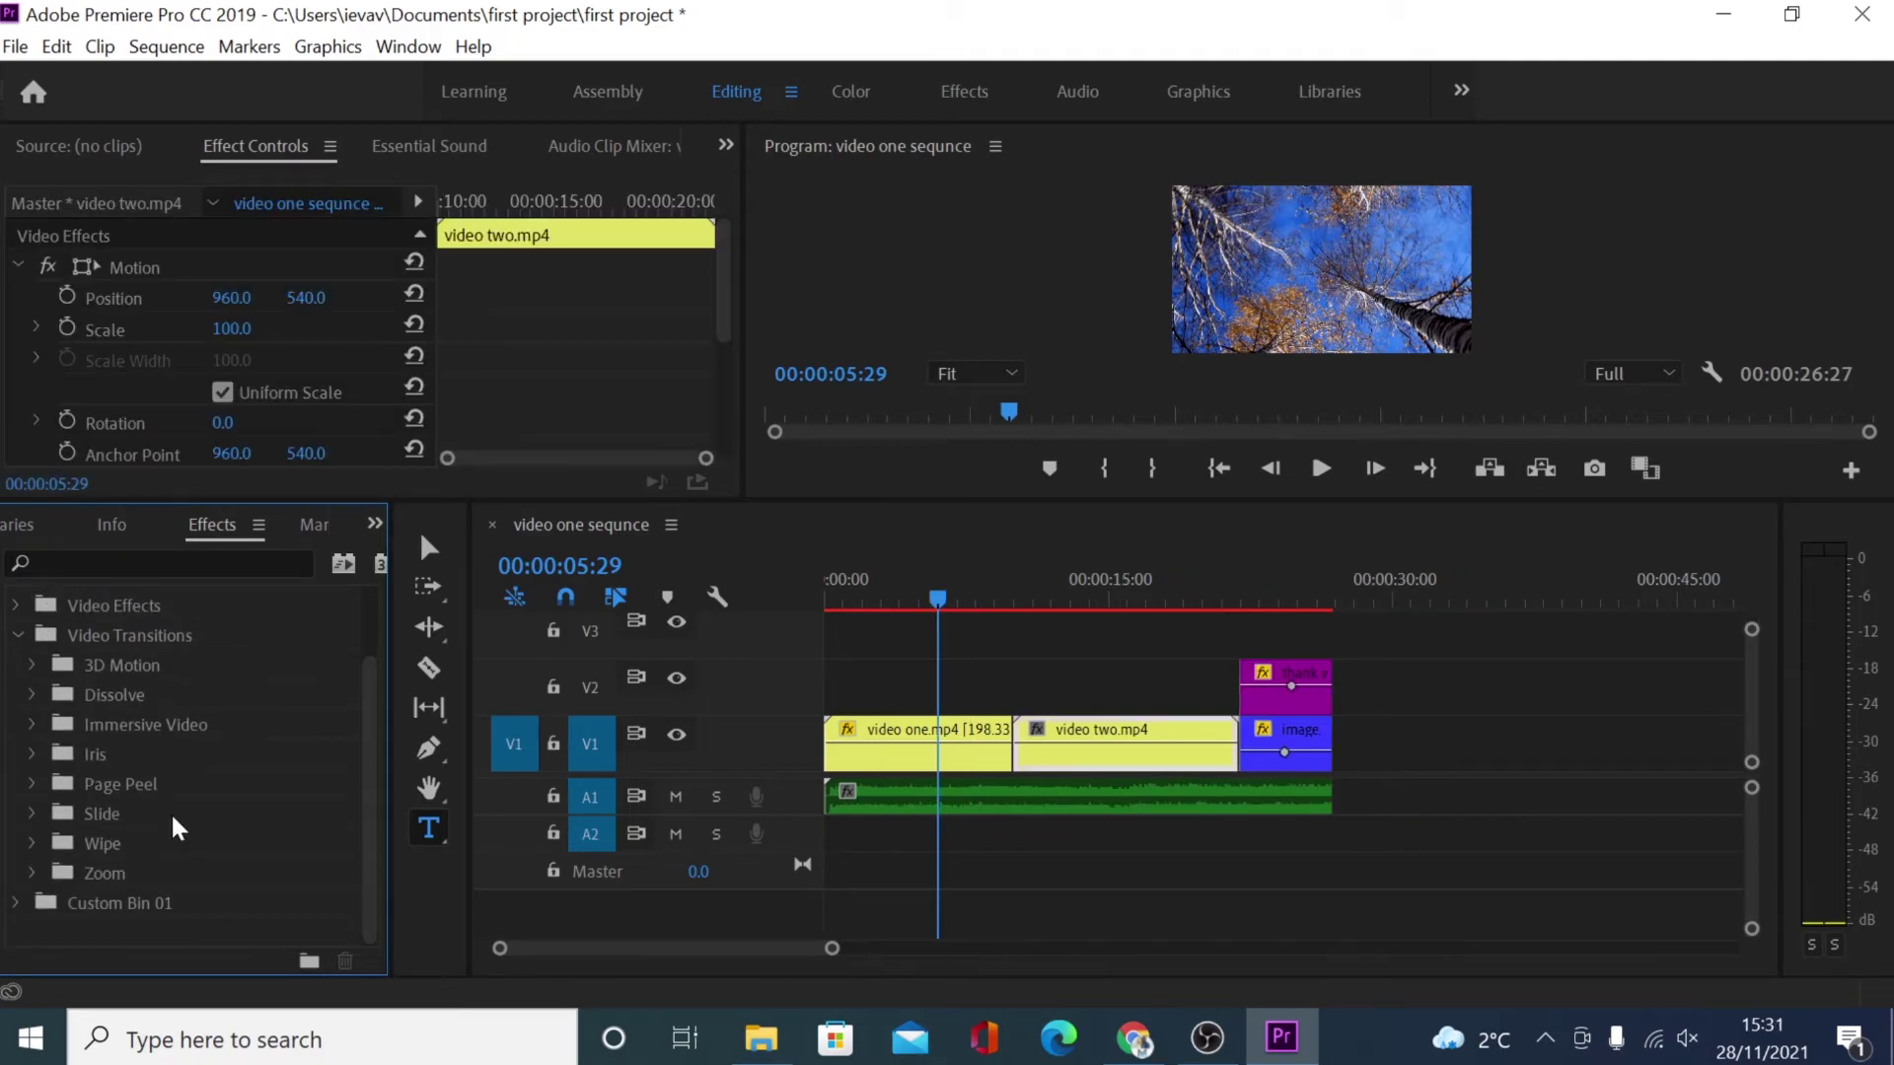
{"action": "left_click", "coordinate": [31, 873]}
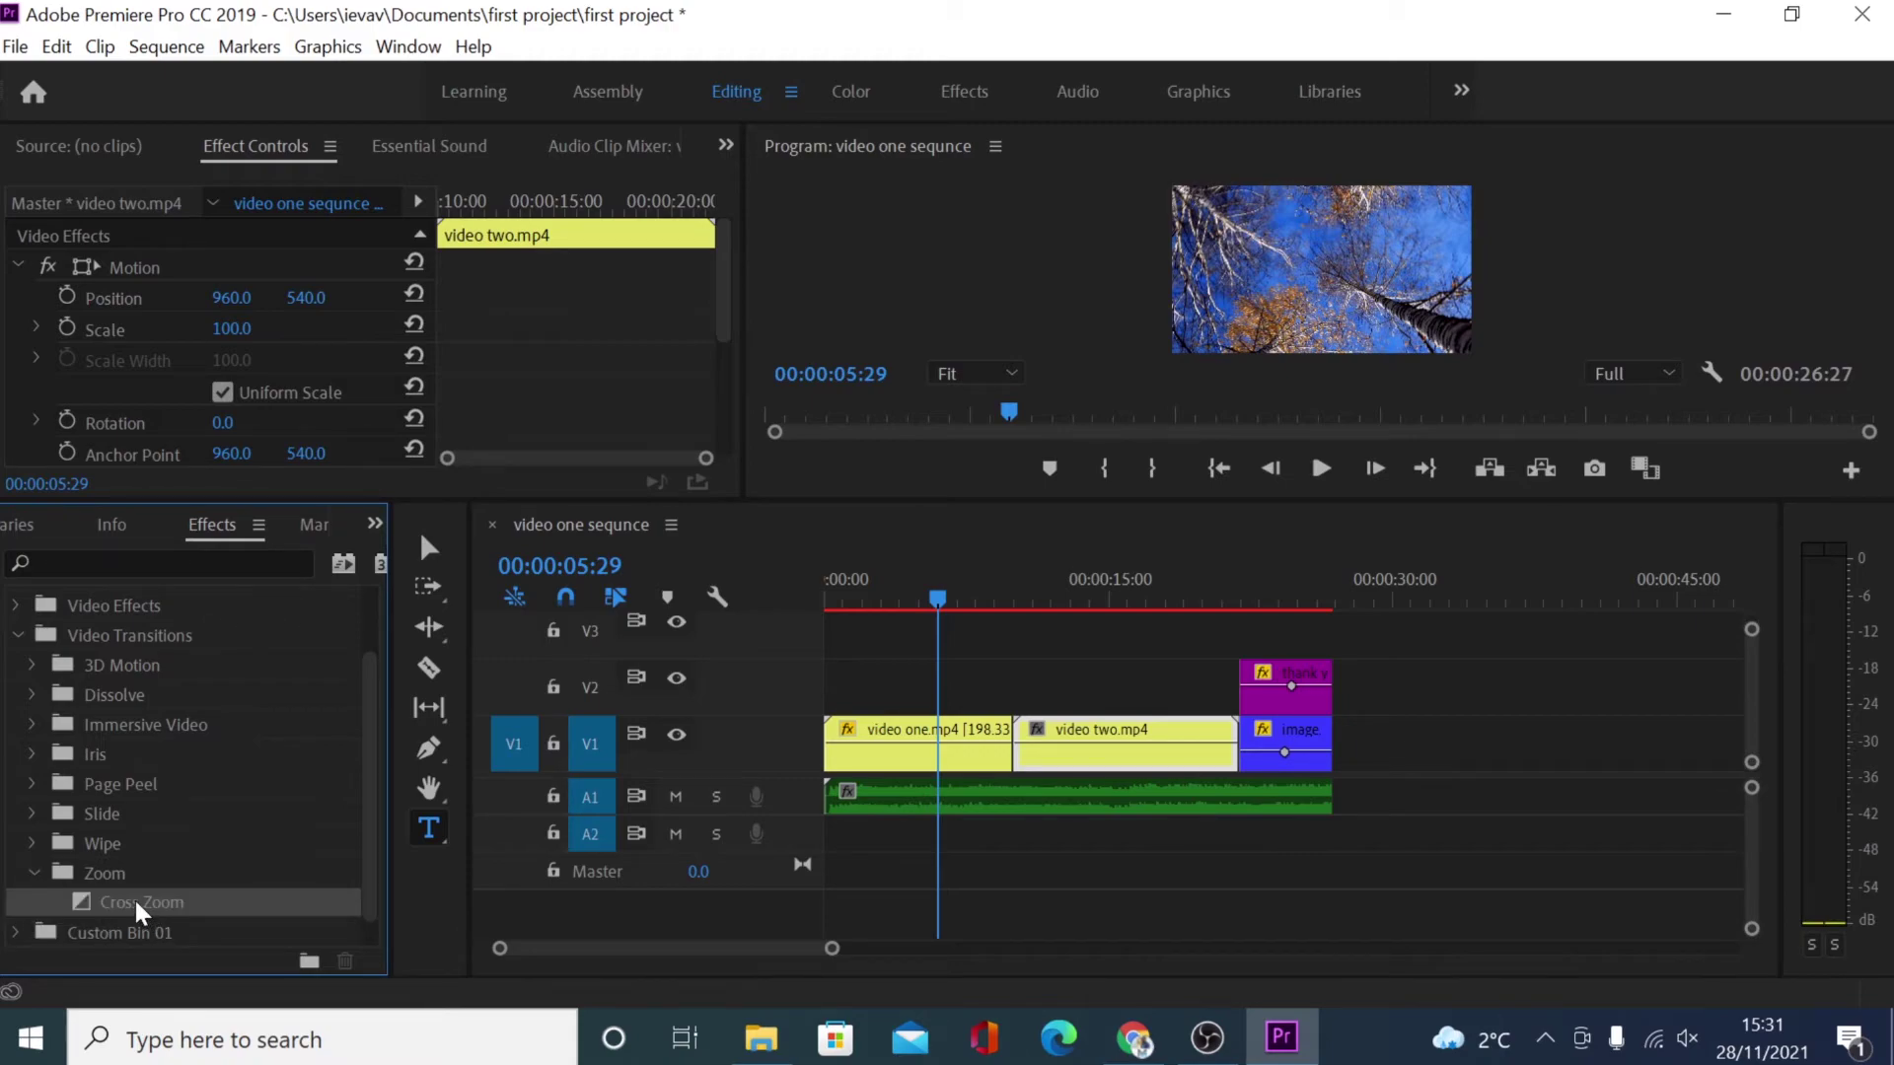
{"action": "left_click_drag", "start_coordinate": [138, 902], "coordinate": [1004, 747]}
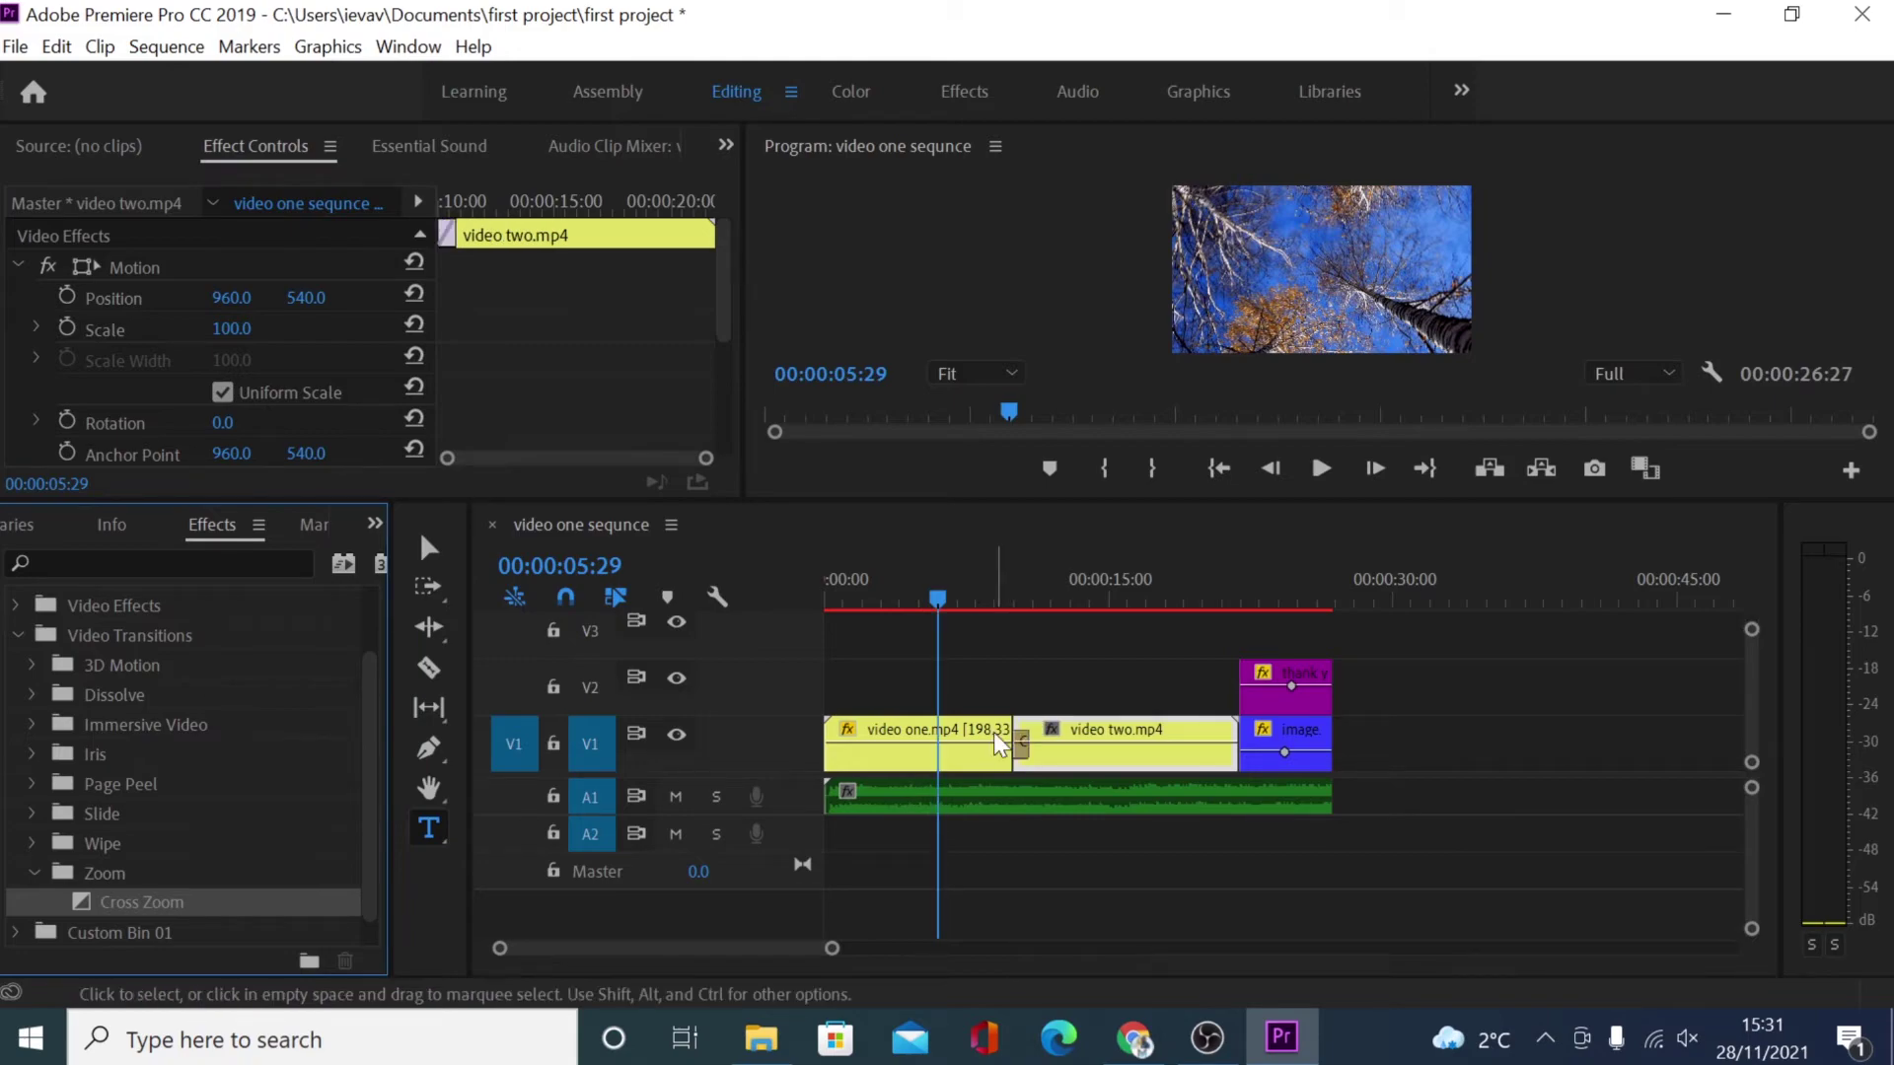
Step: Play the sequence across the cut between video one.mp4 and video two.mp4 to preview the Cross Zoom transition
{"action": "left_click_drag", "start_coordinate": [947, 592], "coordinate": [997, 599]}
{"action": "left_click", "coordinate": [1322, 469]}
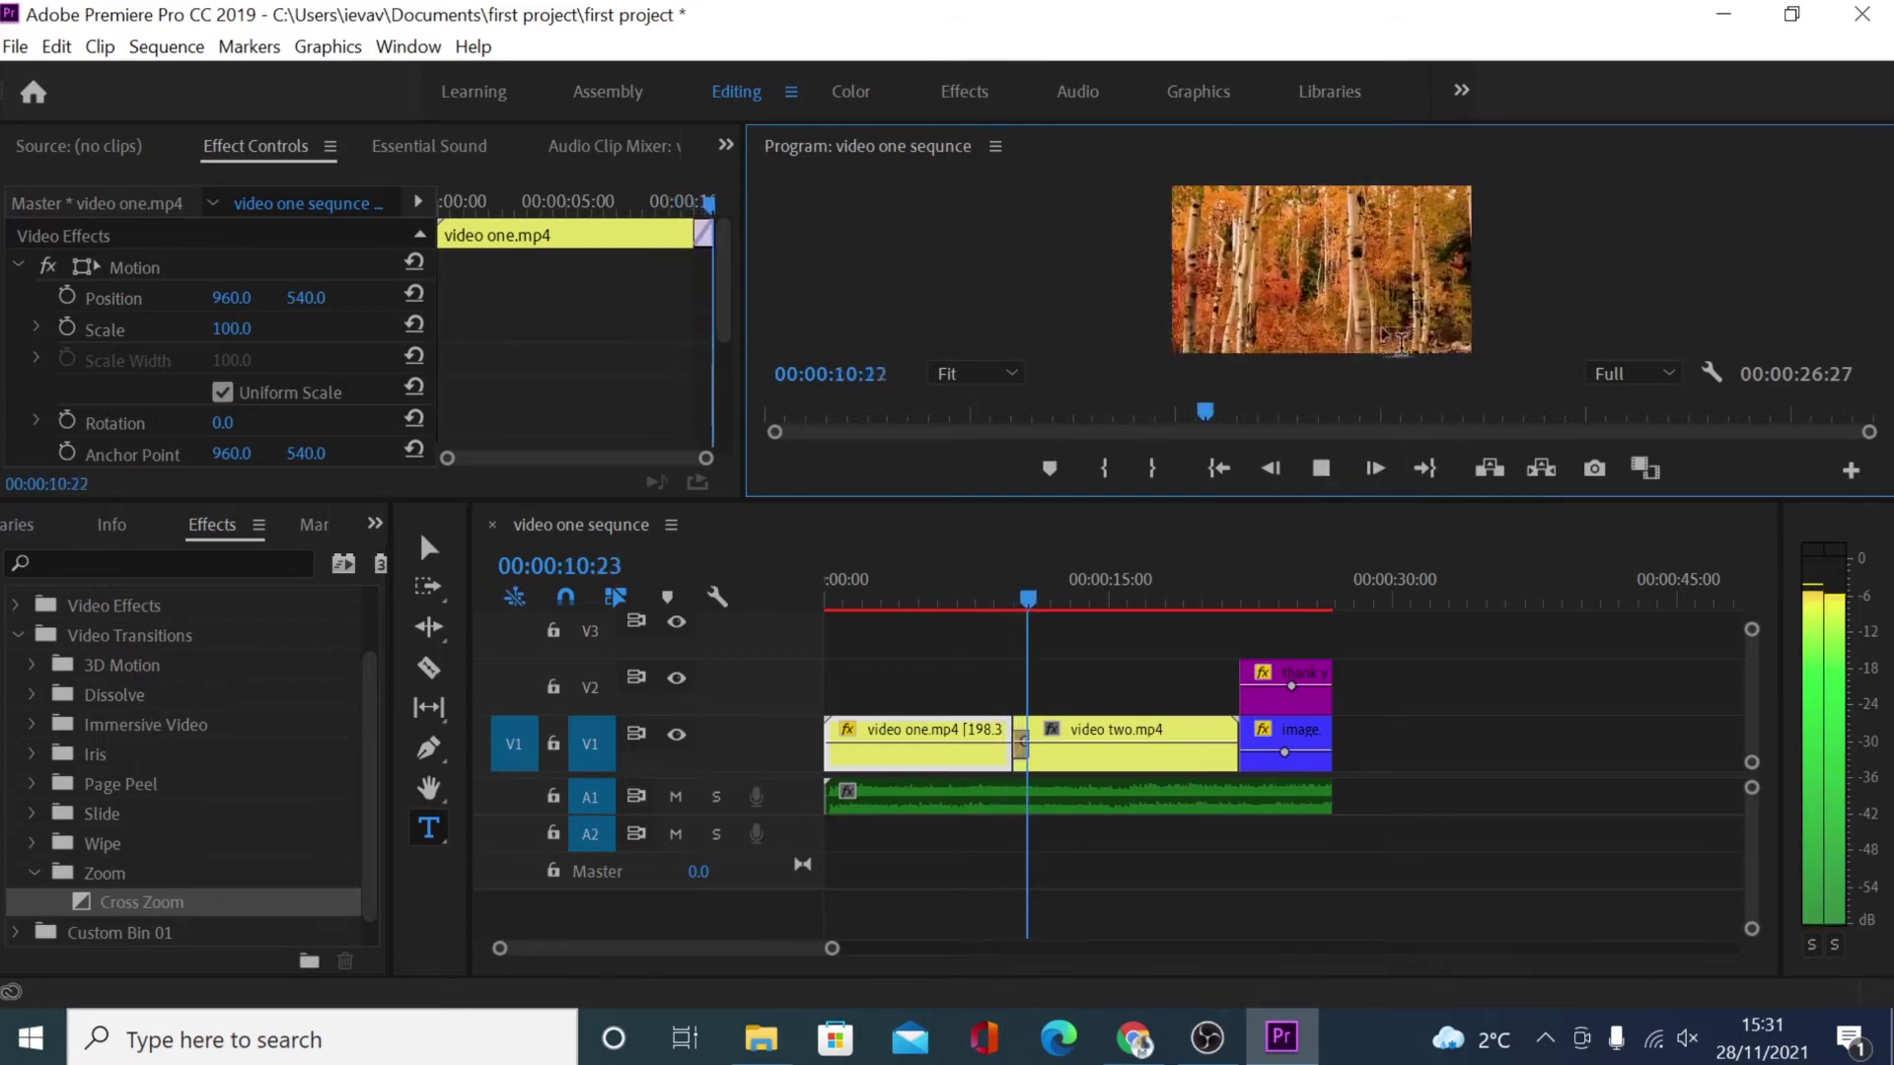
{"action": "left_click", "coordinate": [1322, 470]}
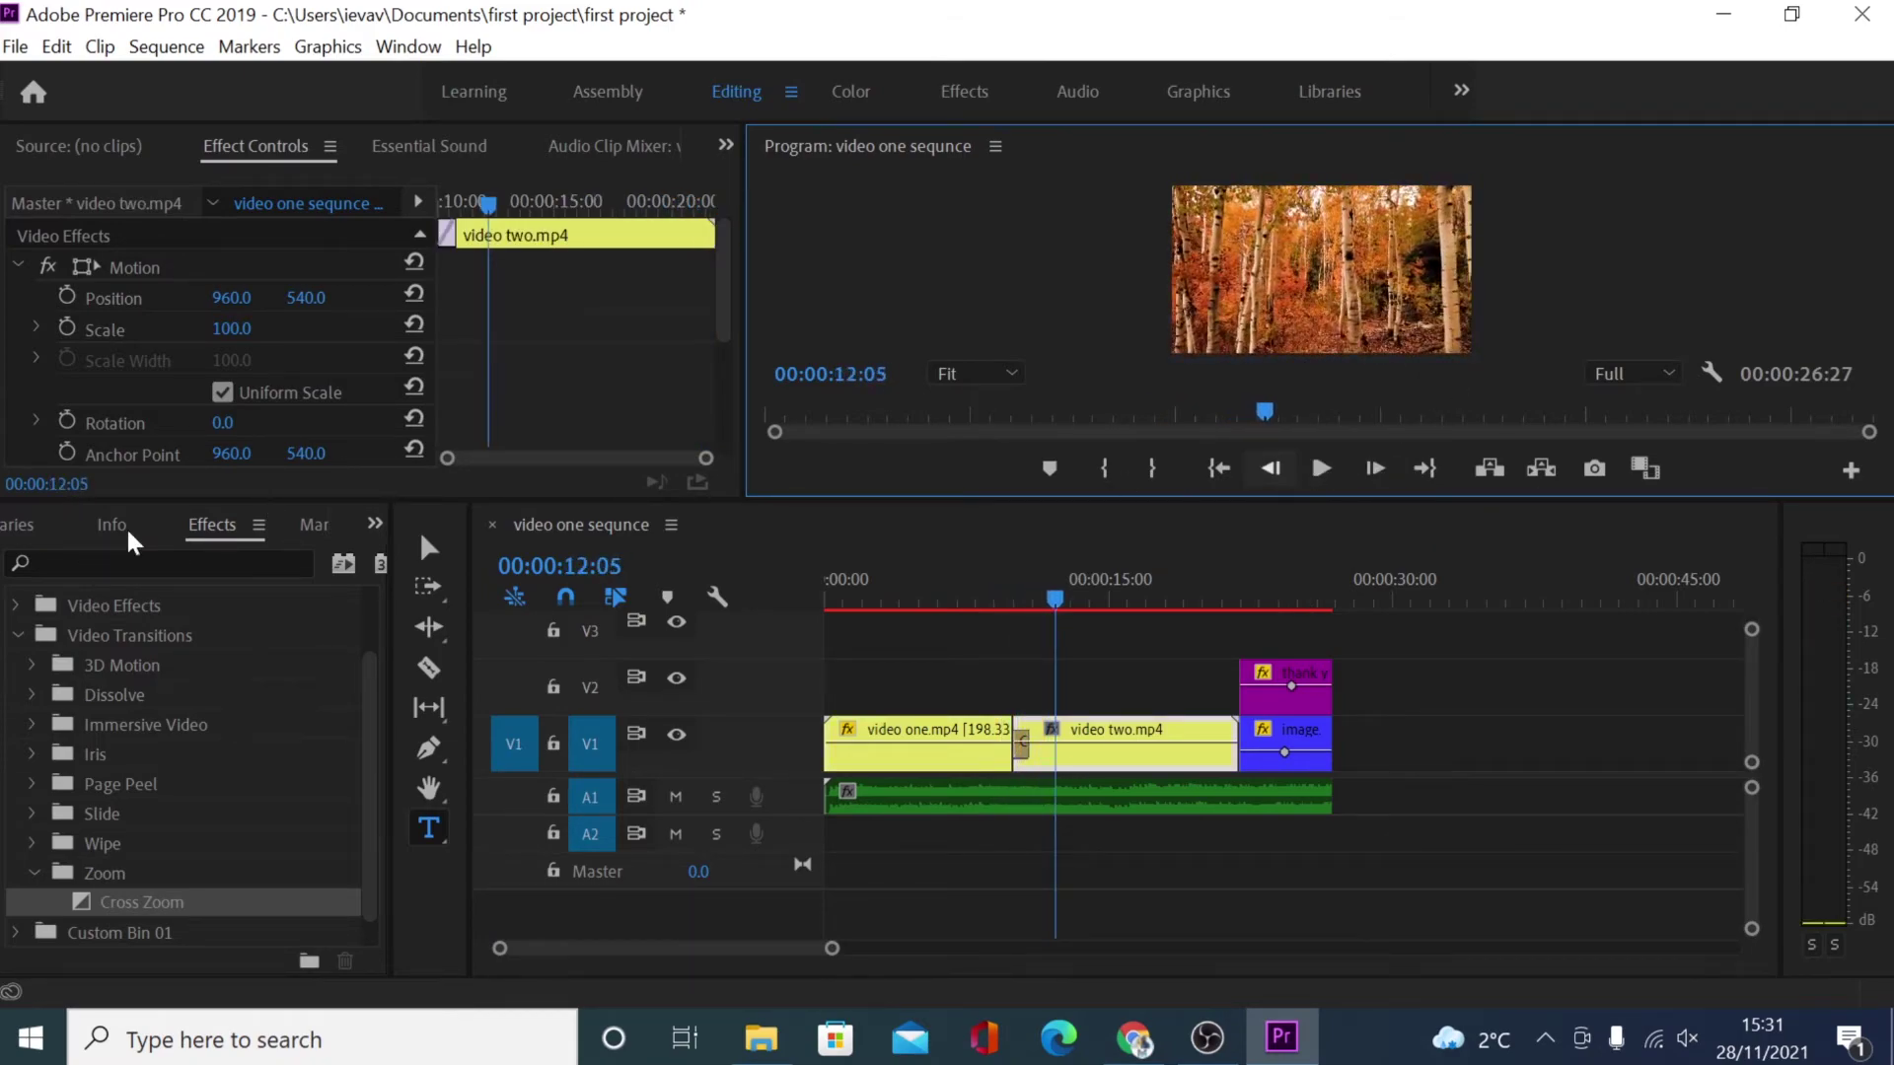
Step: Add Dip to Black transitions at the start of video one.mp4 and the end of video two.mp4, and select the Cross Zoom transition
{"action": "left_click", "coordinate": [31, 695]}
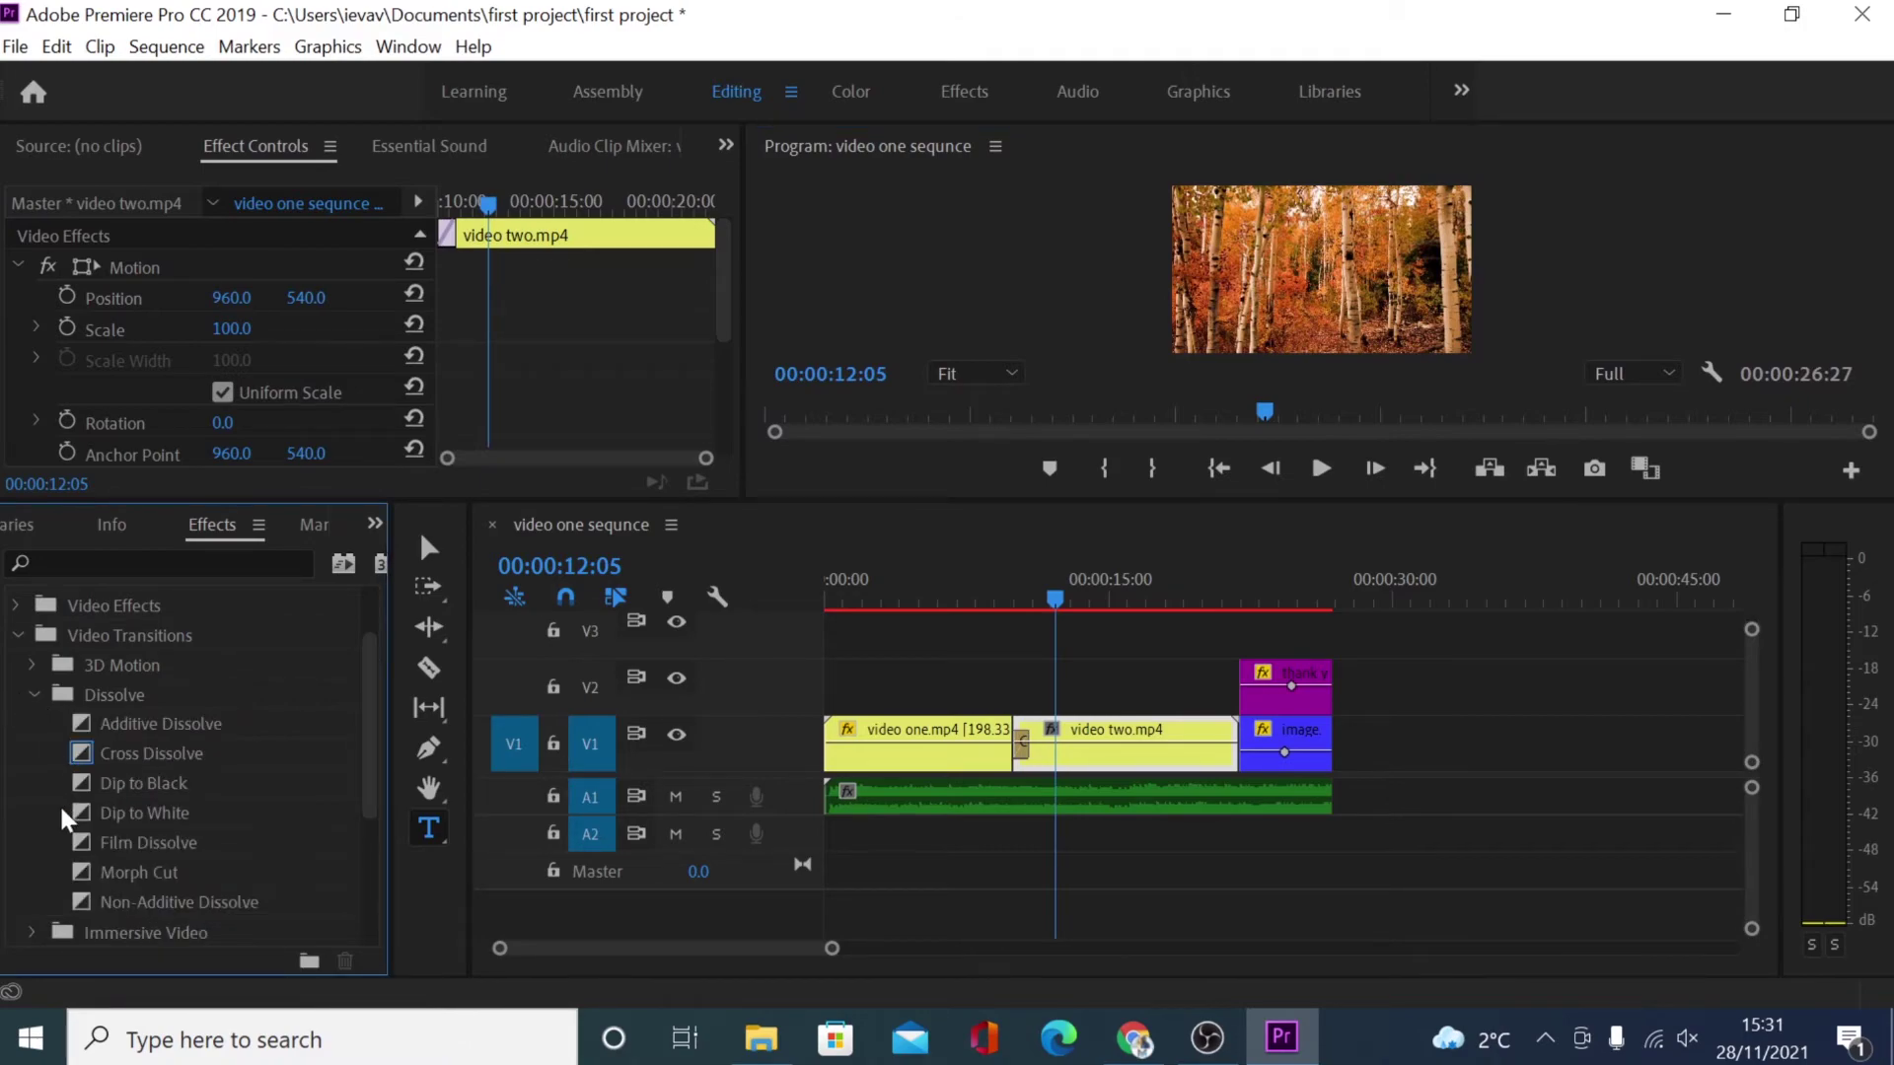
{"action": "scroll", "coordinate": [59, 803], "scroll_direction": "down", "scroll_amount": 1}
{"action": "left_click_drag", "start_coordinate": [111, 750], "coordinate": [833, 761]}
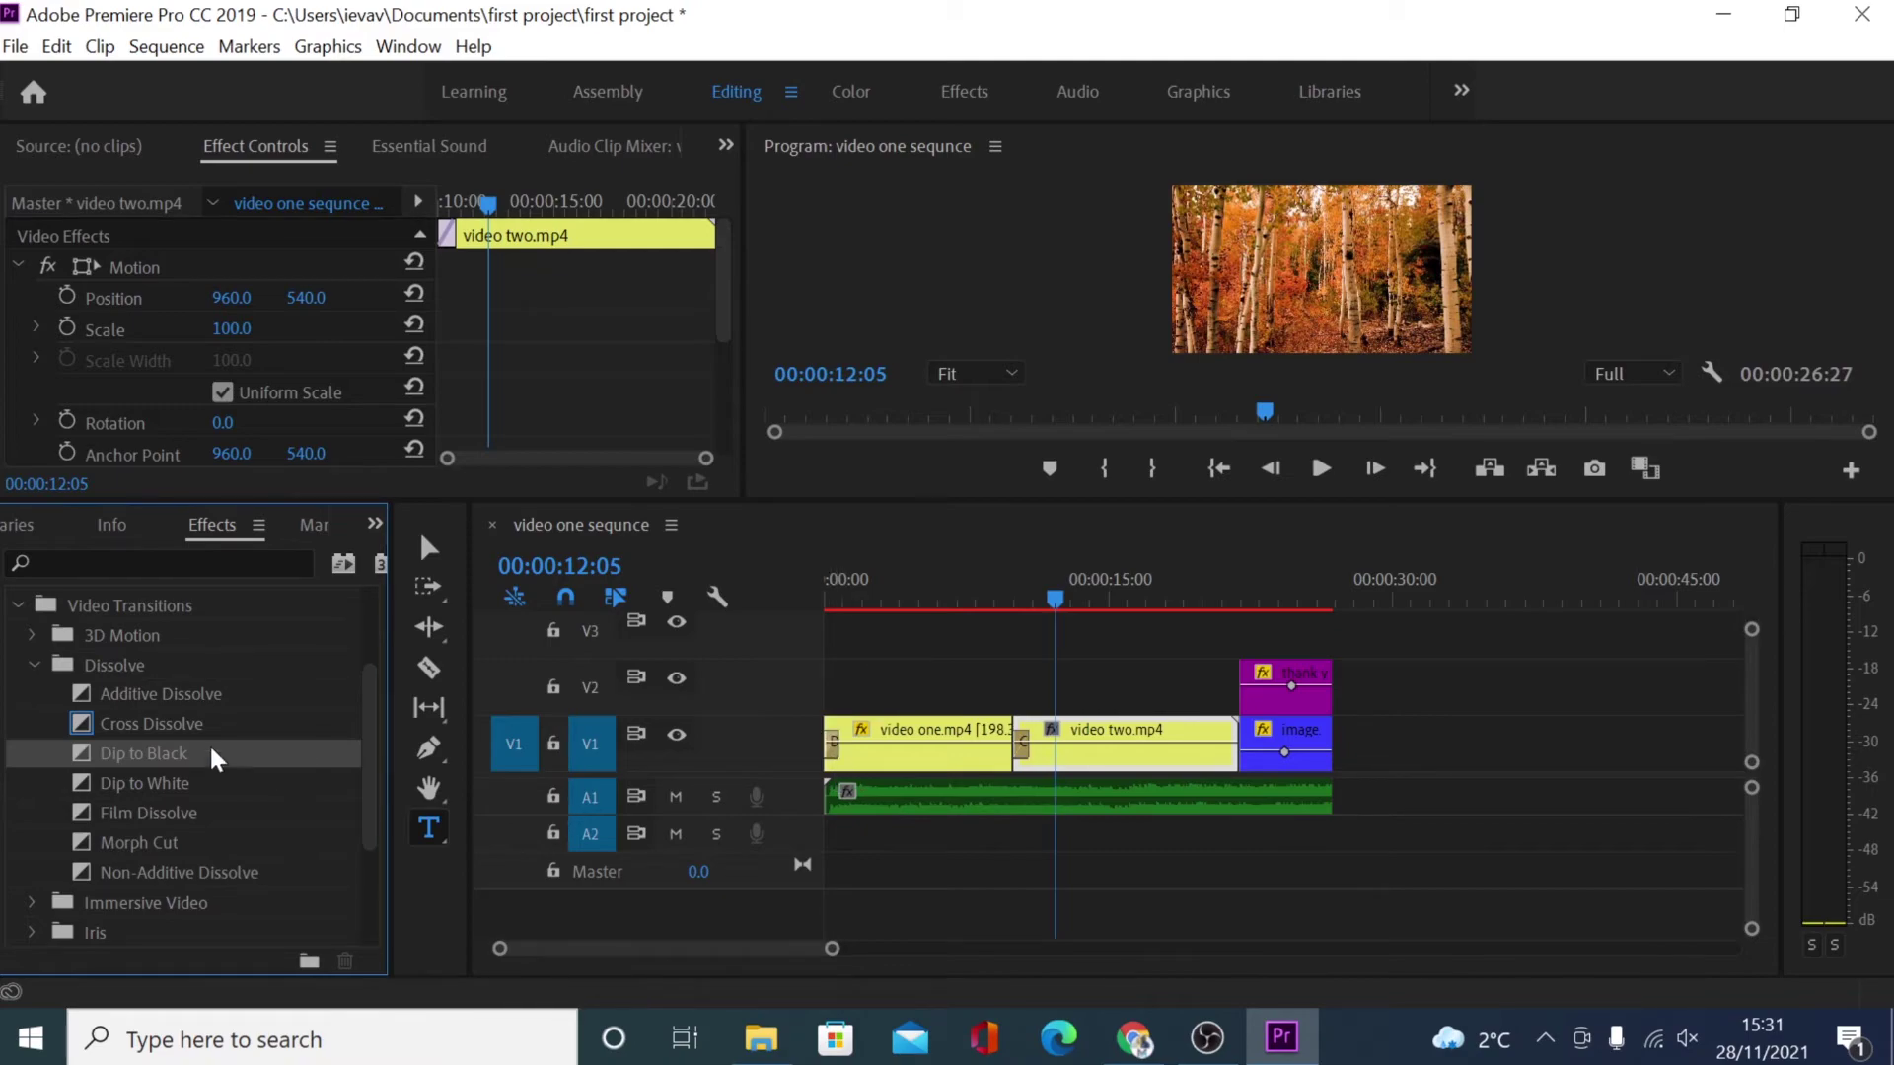
{"action": "left_click_drag", "start_coordinate": [156, 752], "coordinate": [1239, 755]}
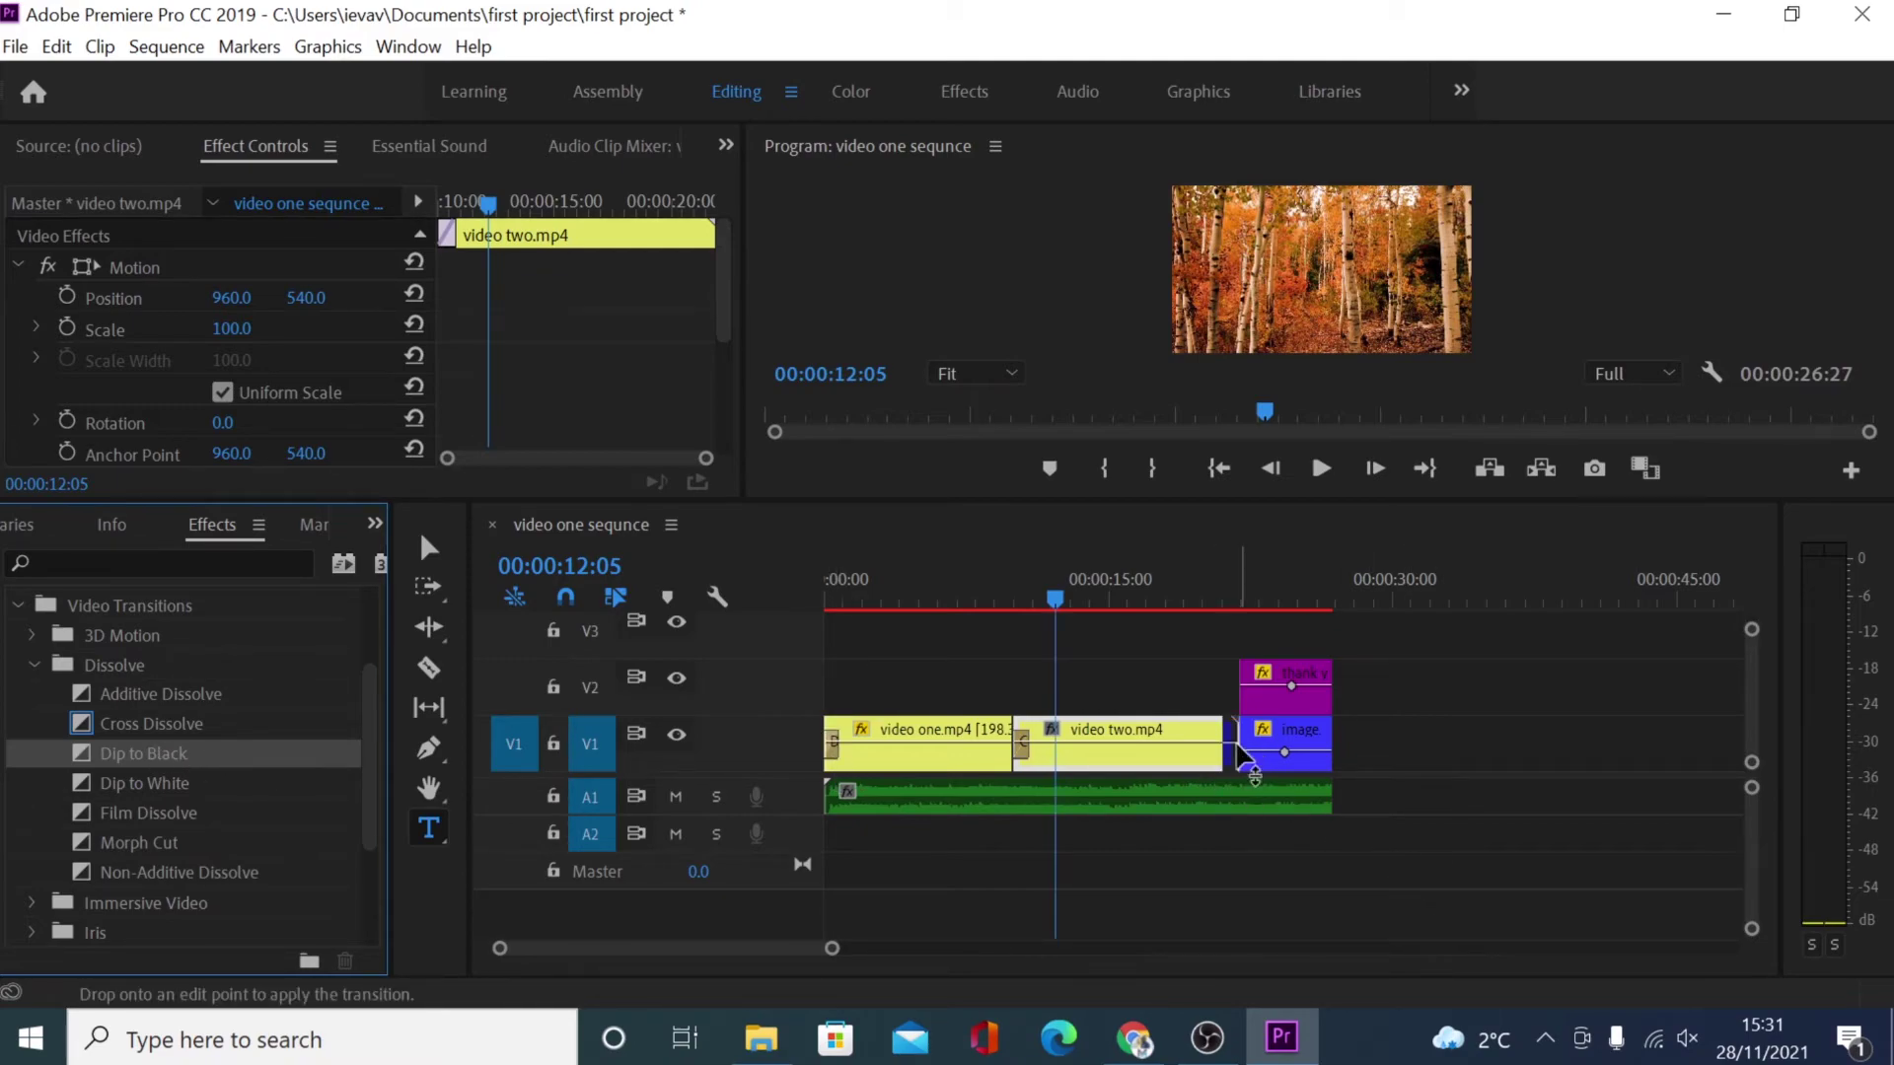
{"action": "left_click_drag", "start_coordinate": [836, 950], "coordinate": [666, 949]}
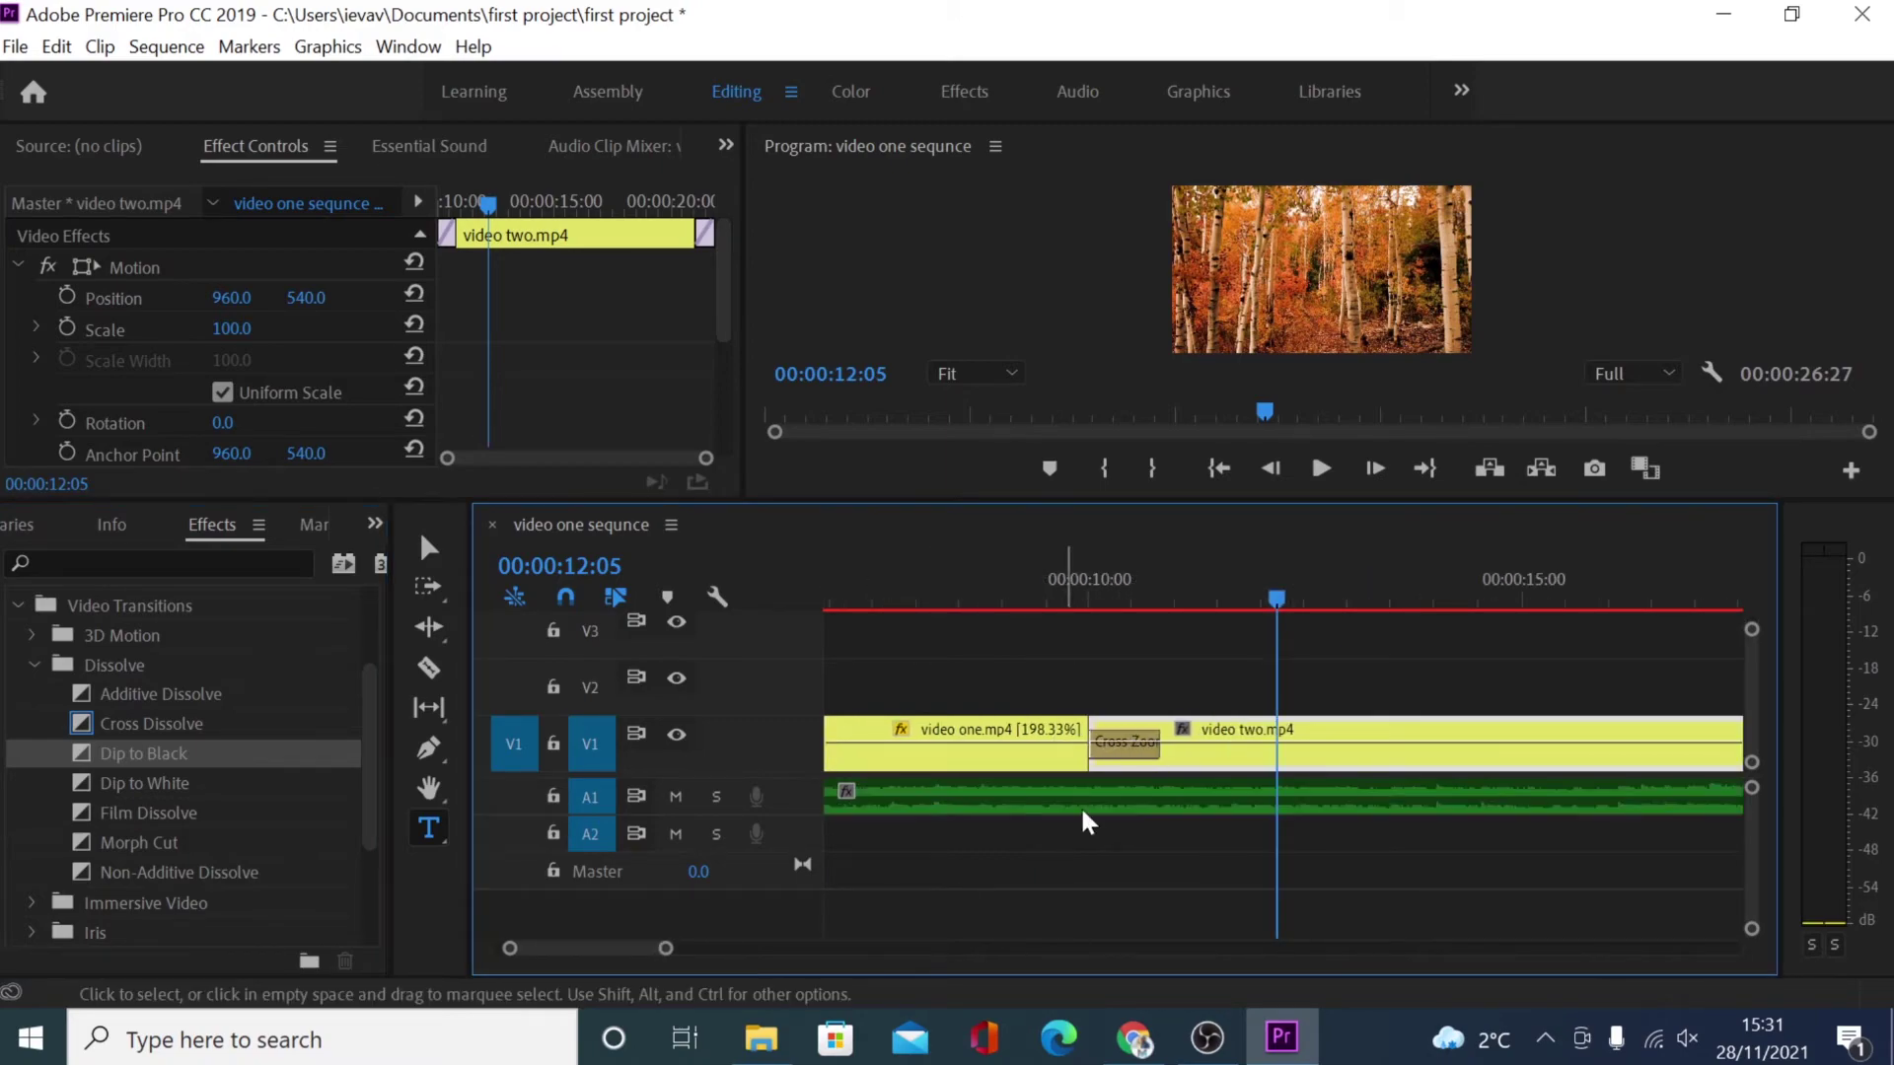
{"action": "left_click", "coordinate": [1130, 750]}
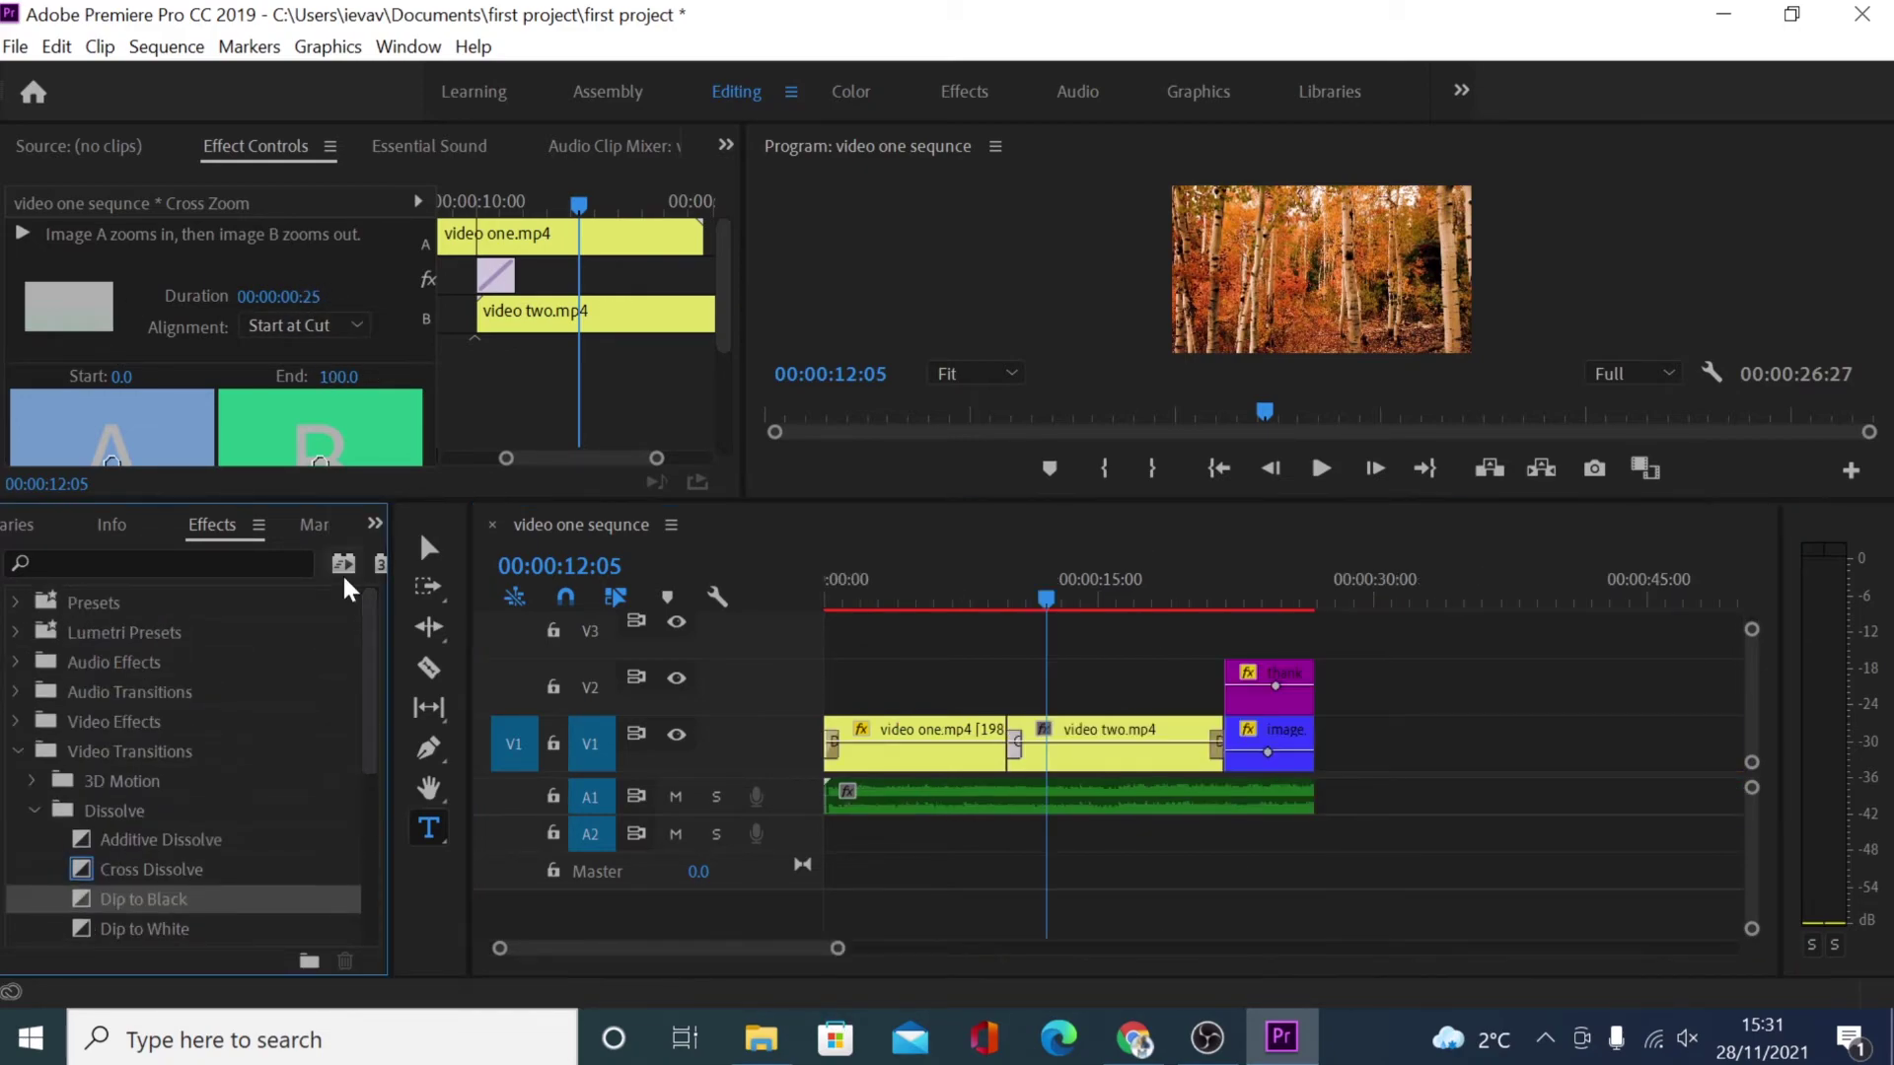
Step: Apply the TYPING EFFECTS preset to the thank you.png clip on V2
{"action": "left_click", "coordinate": [10, 604]}
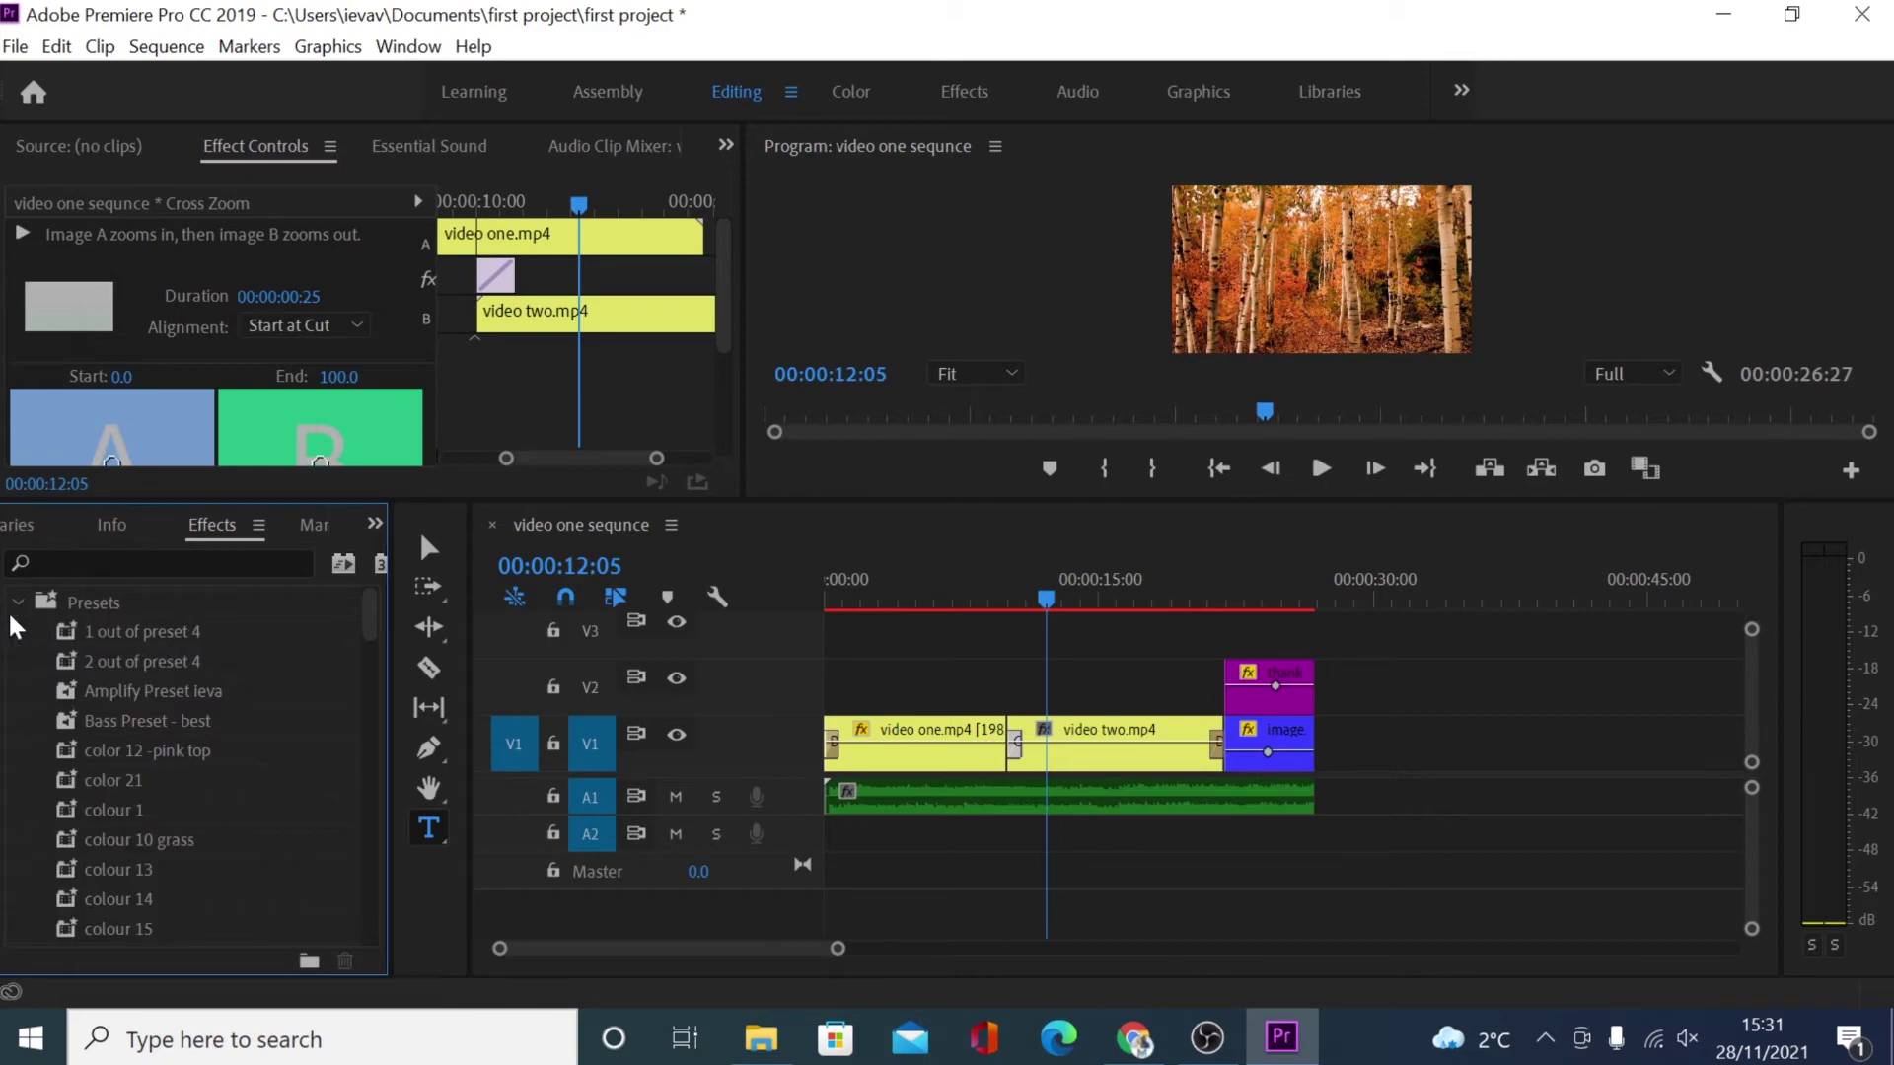
{"action": "scroll", "coordinate": [227, 718], "scroll_direction": "down", "scroll_amount": 3}
{"action": "scroll", "coordinate": [228, 718], "scroll_direction": "down", "scroll_amount": 8}
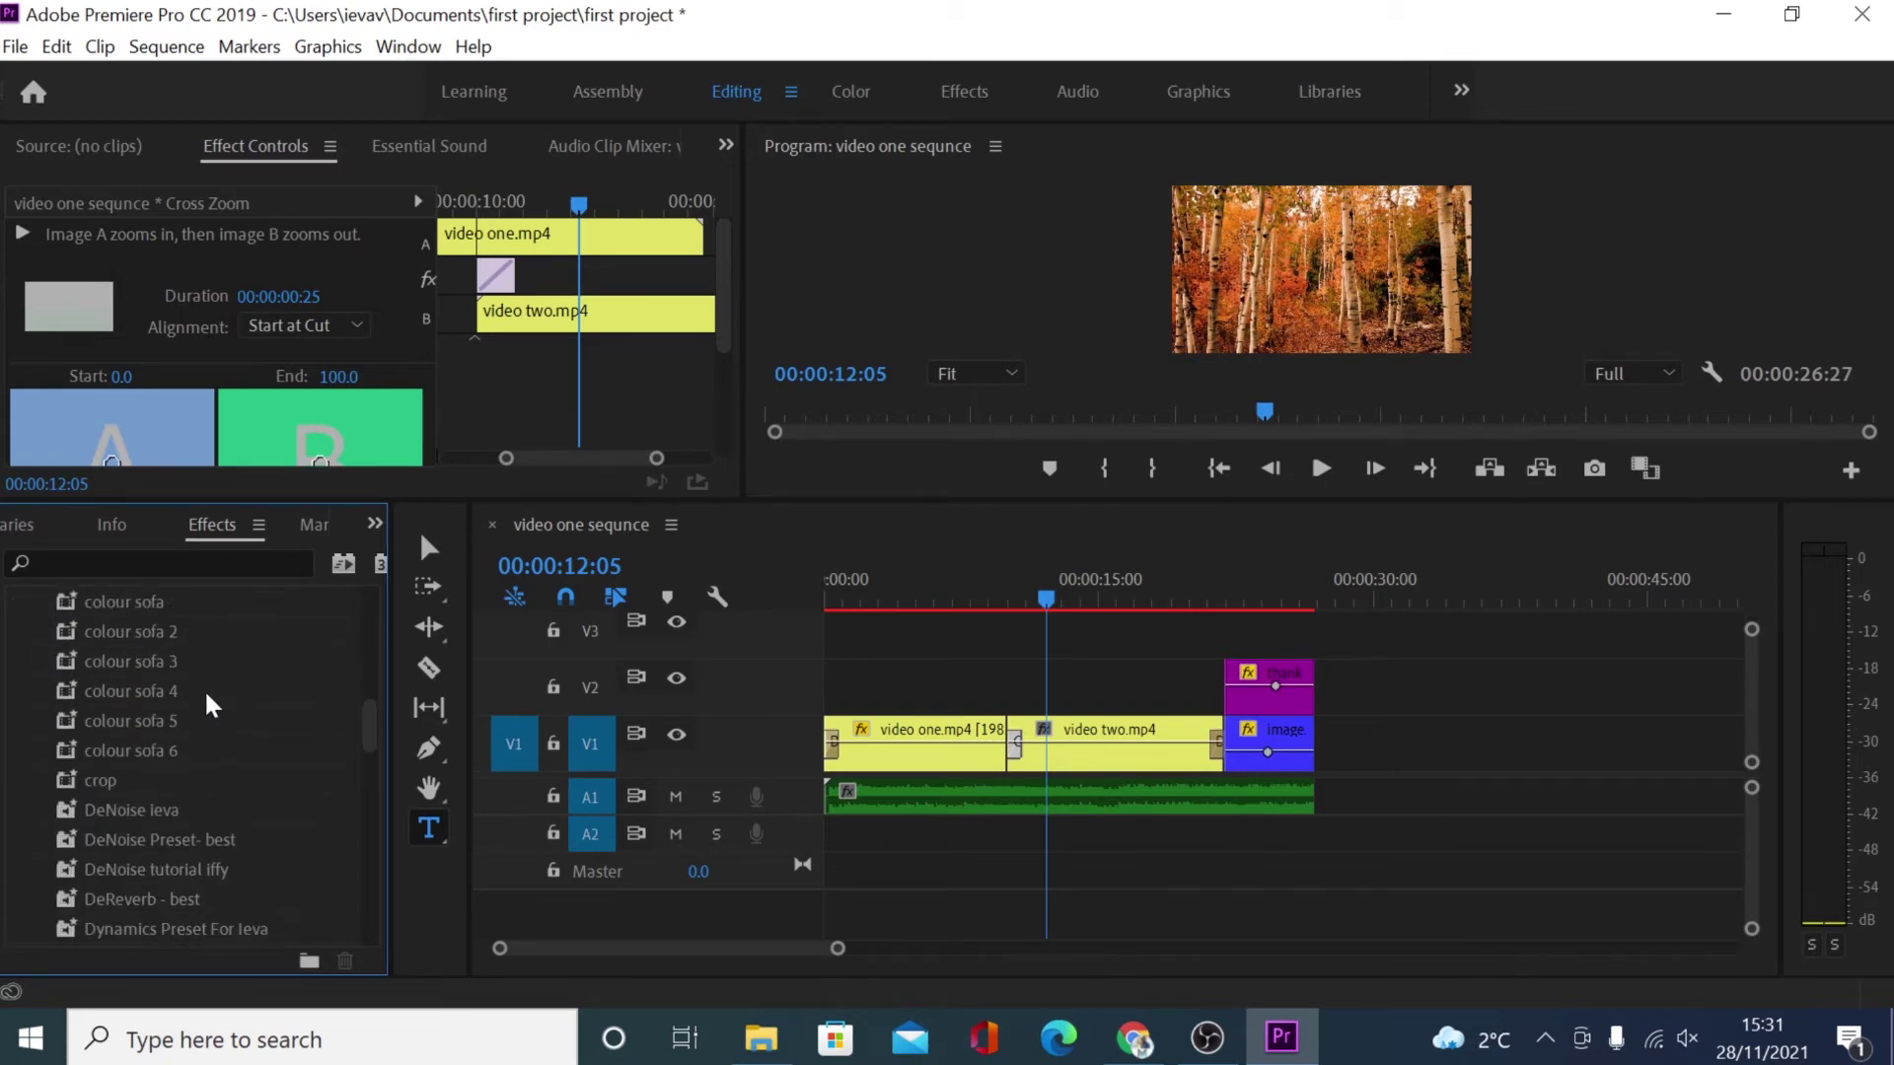
{"action": "scroll", "coordinate": [205, 705], "scroll_direction": "down", "scroll_amount": 2}
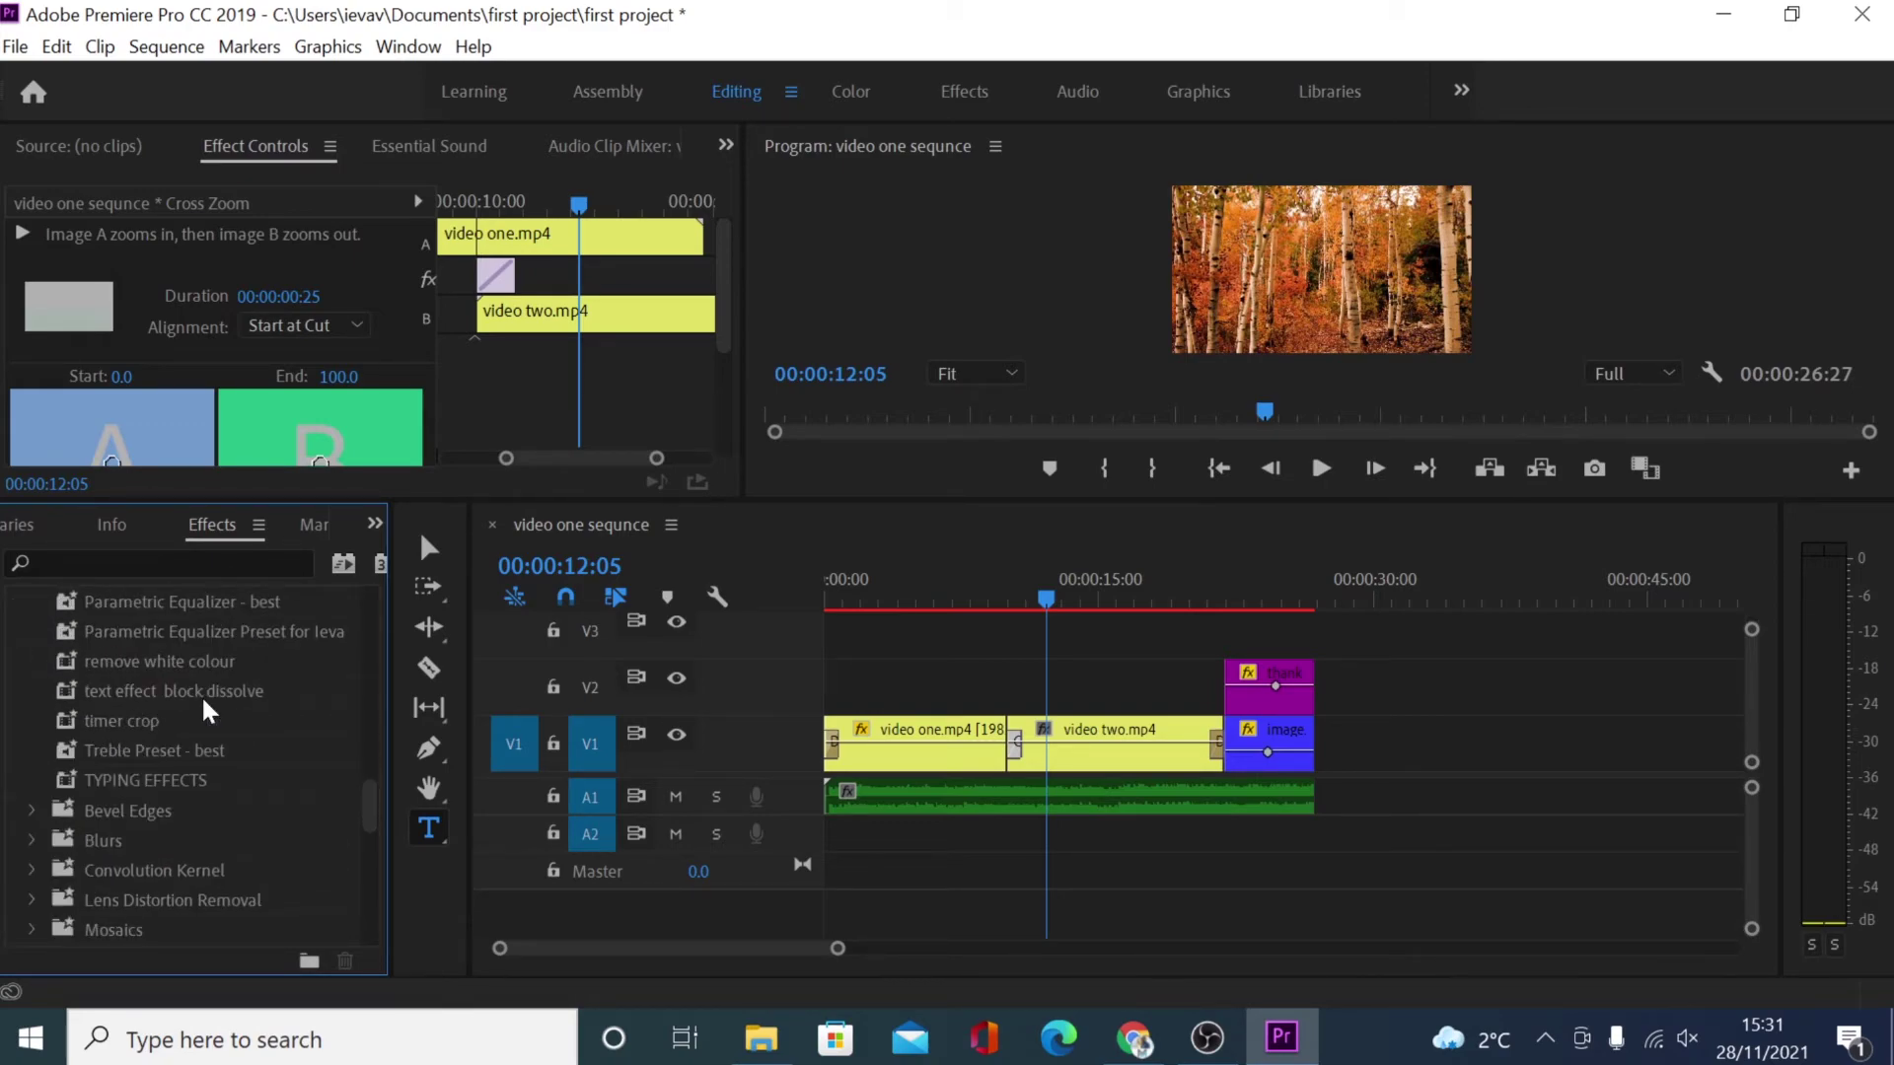
{"action": "left_click", "coordinate": [150, 780]}
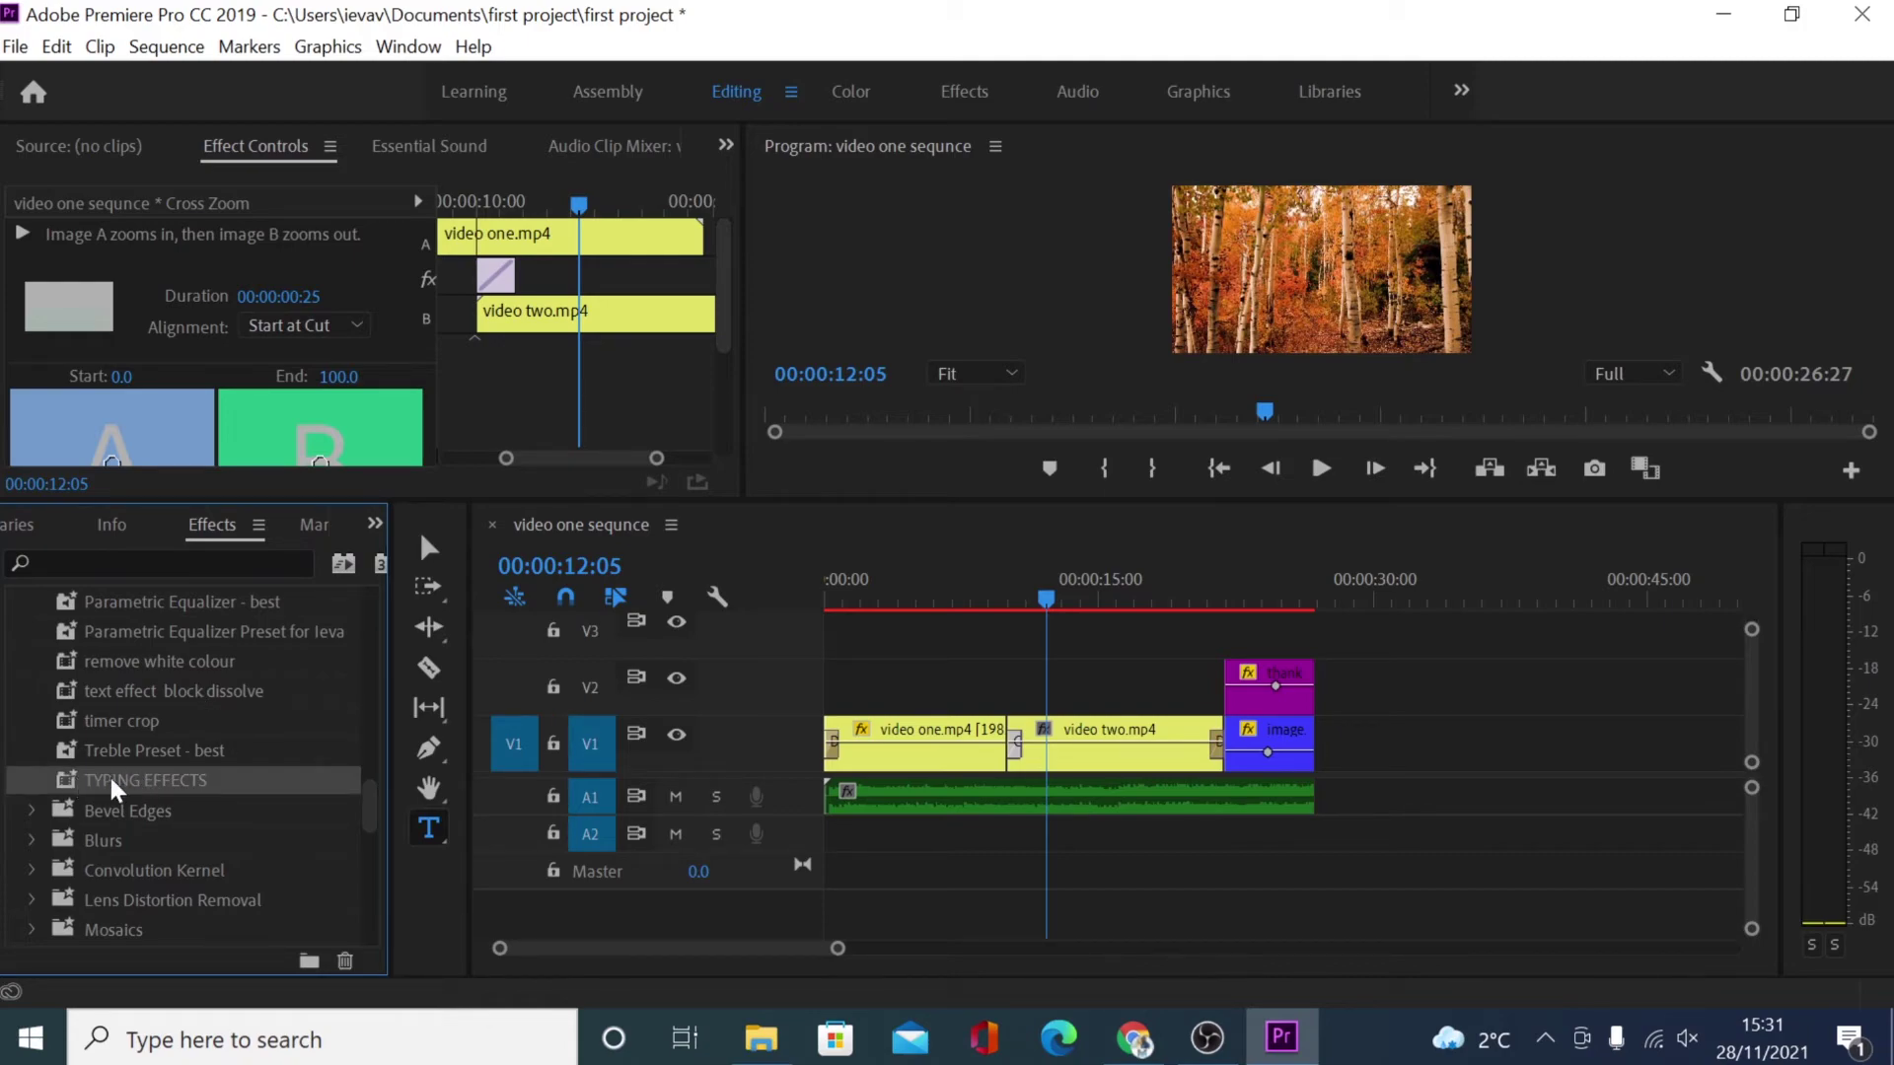
{"action": "left_click_drag", "start_coordinate": [108, 773], "coordinate": [1293, 678]}
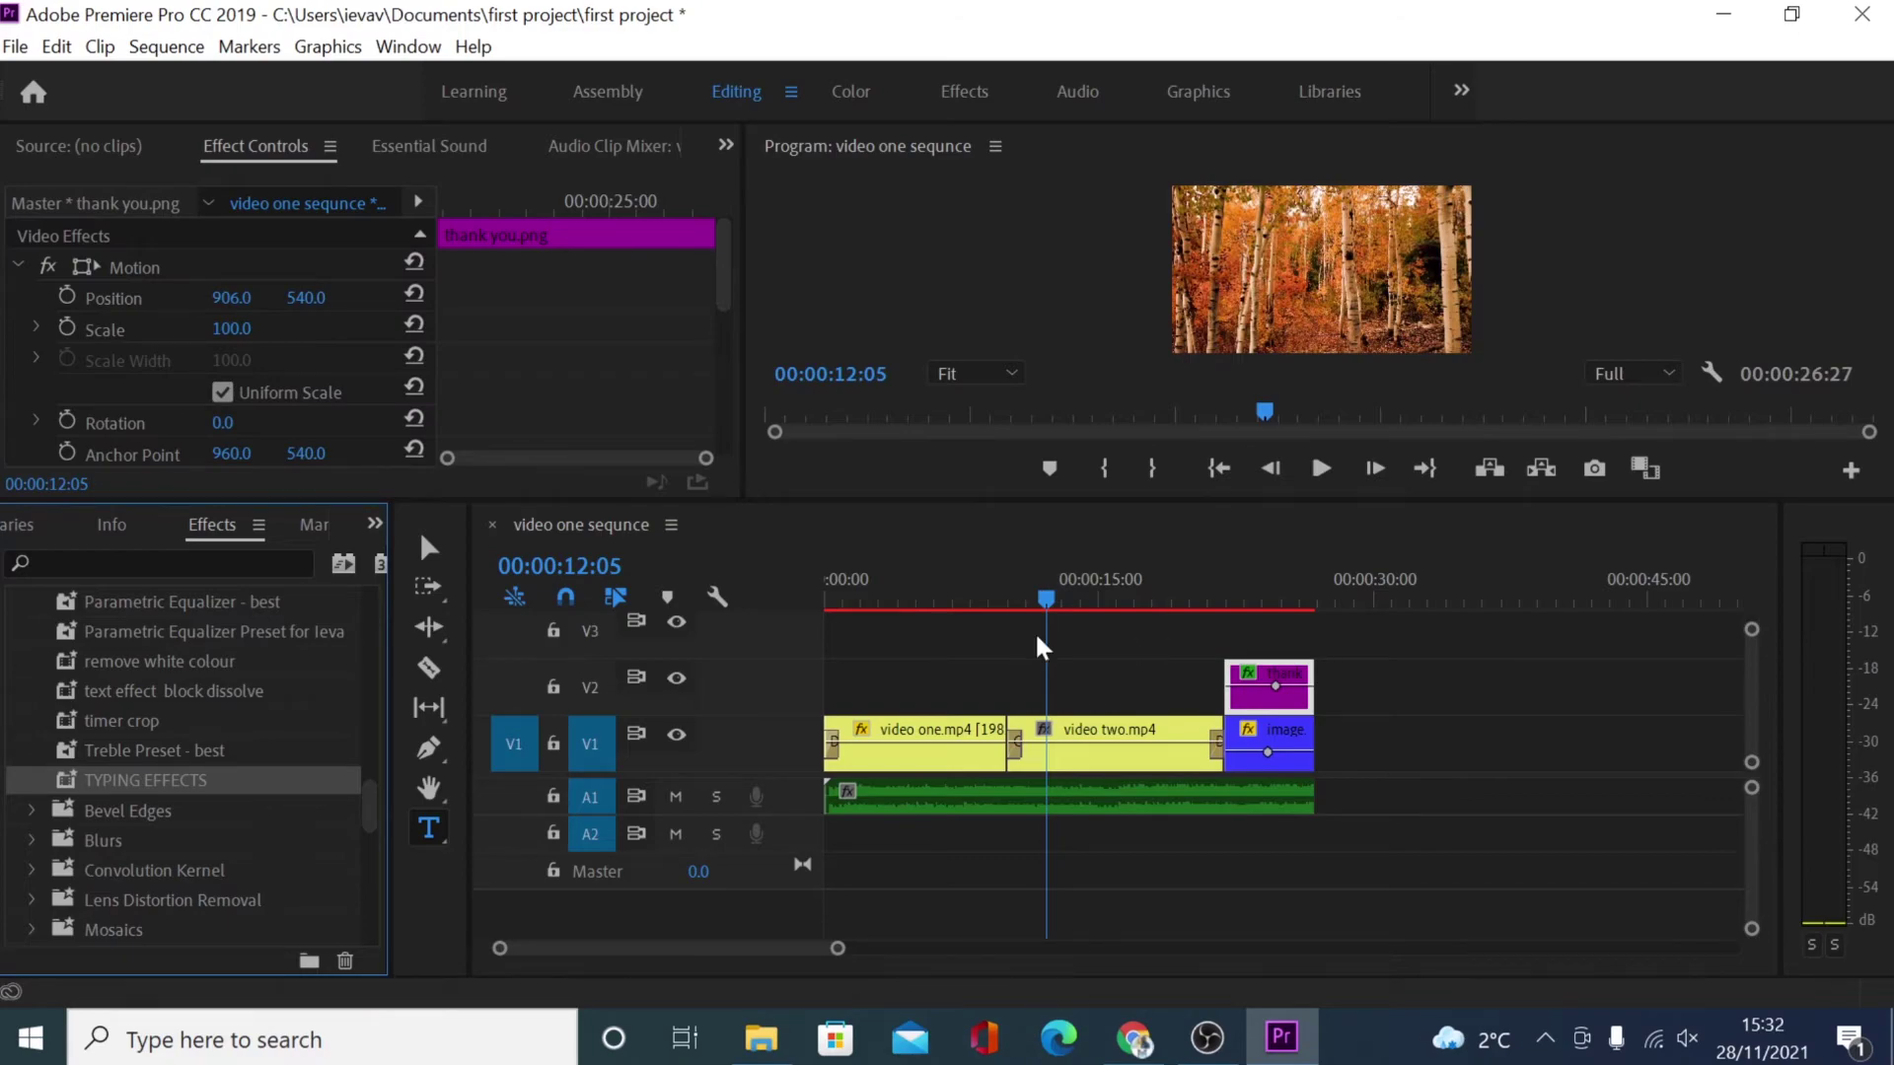
Step: Play the sequence from the end of video two.mp4 to preview the thank-you text and its effect
{"action": "left_click", "coordinate": [1198, 592]}
{"action": "left_click_drag", "start_coordinate": [1200, 595], "coordinate": [1221, 595]}
{"action": "left_click", "coordinate": [1320, 469]}
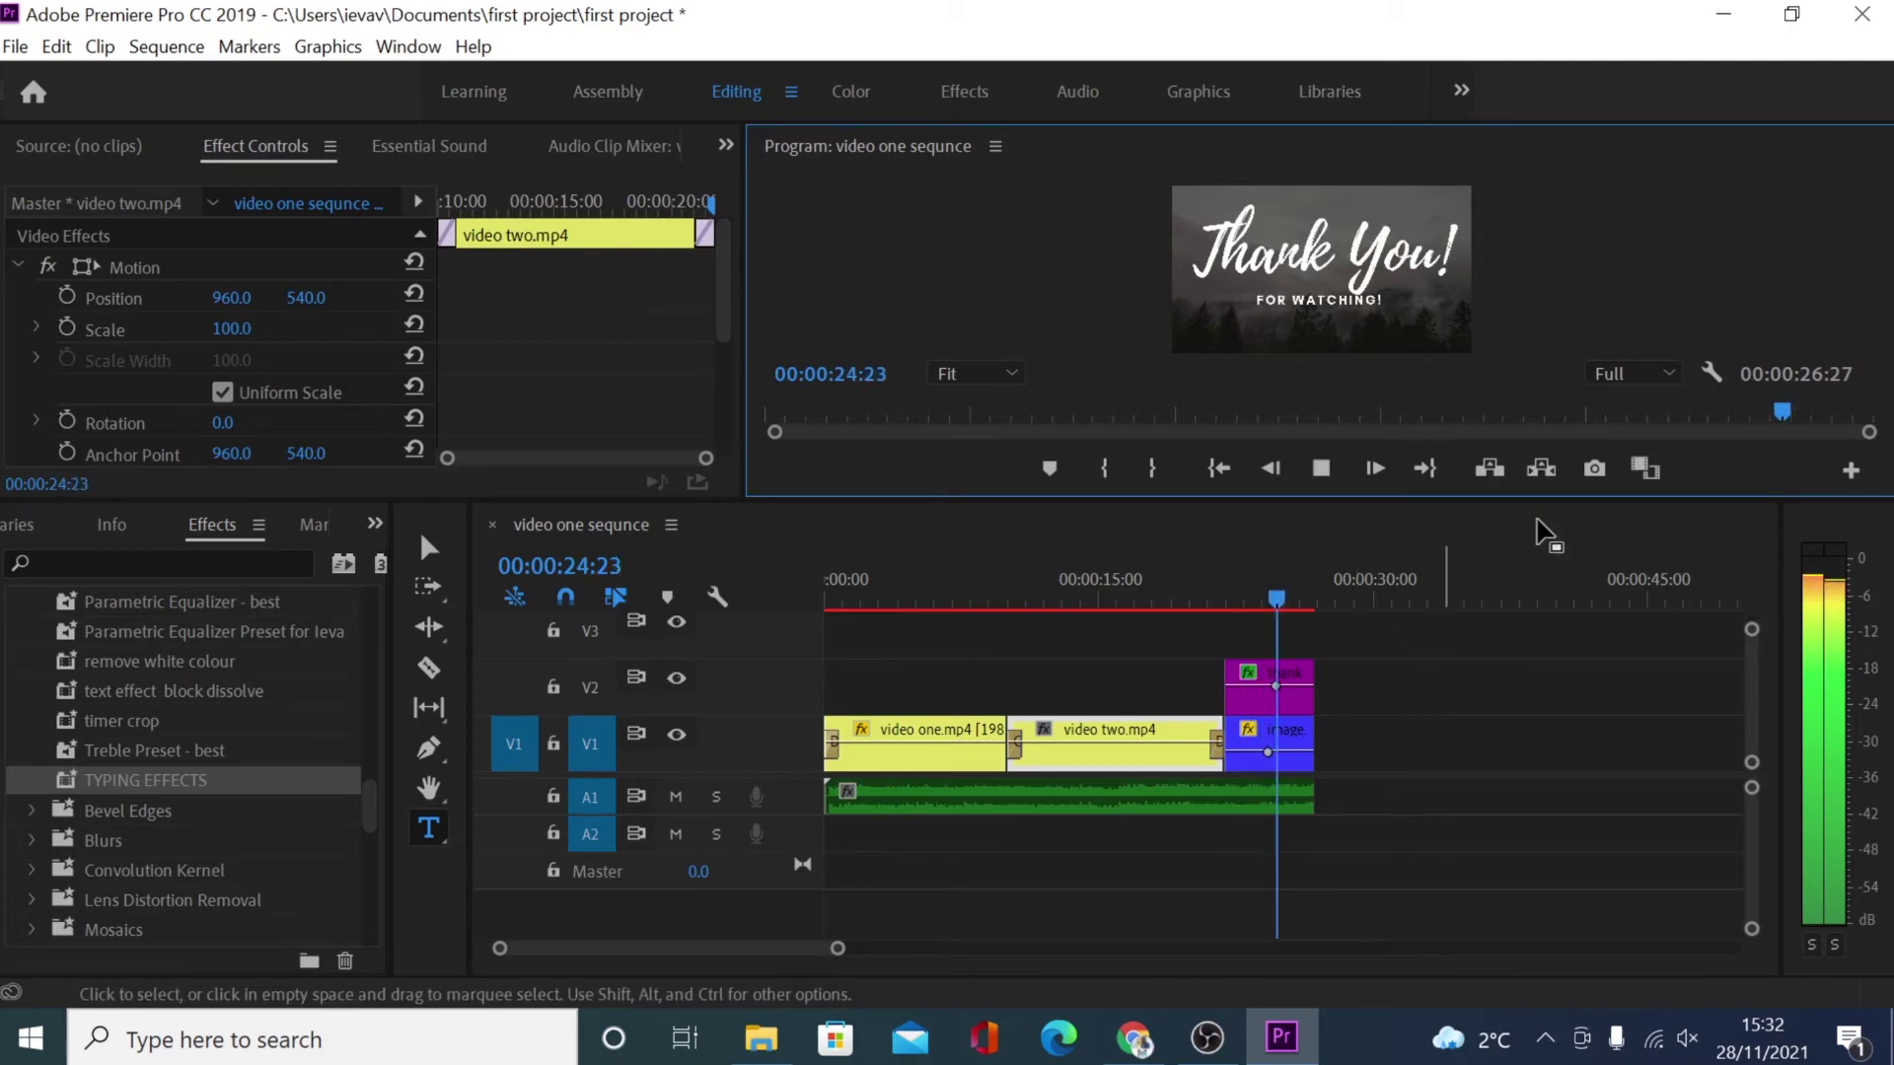
{"action": "left_click", "coordinate": [1322, 467]}
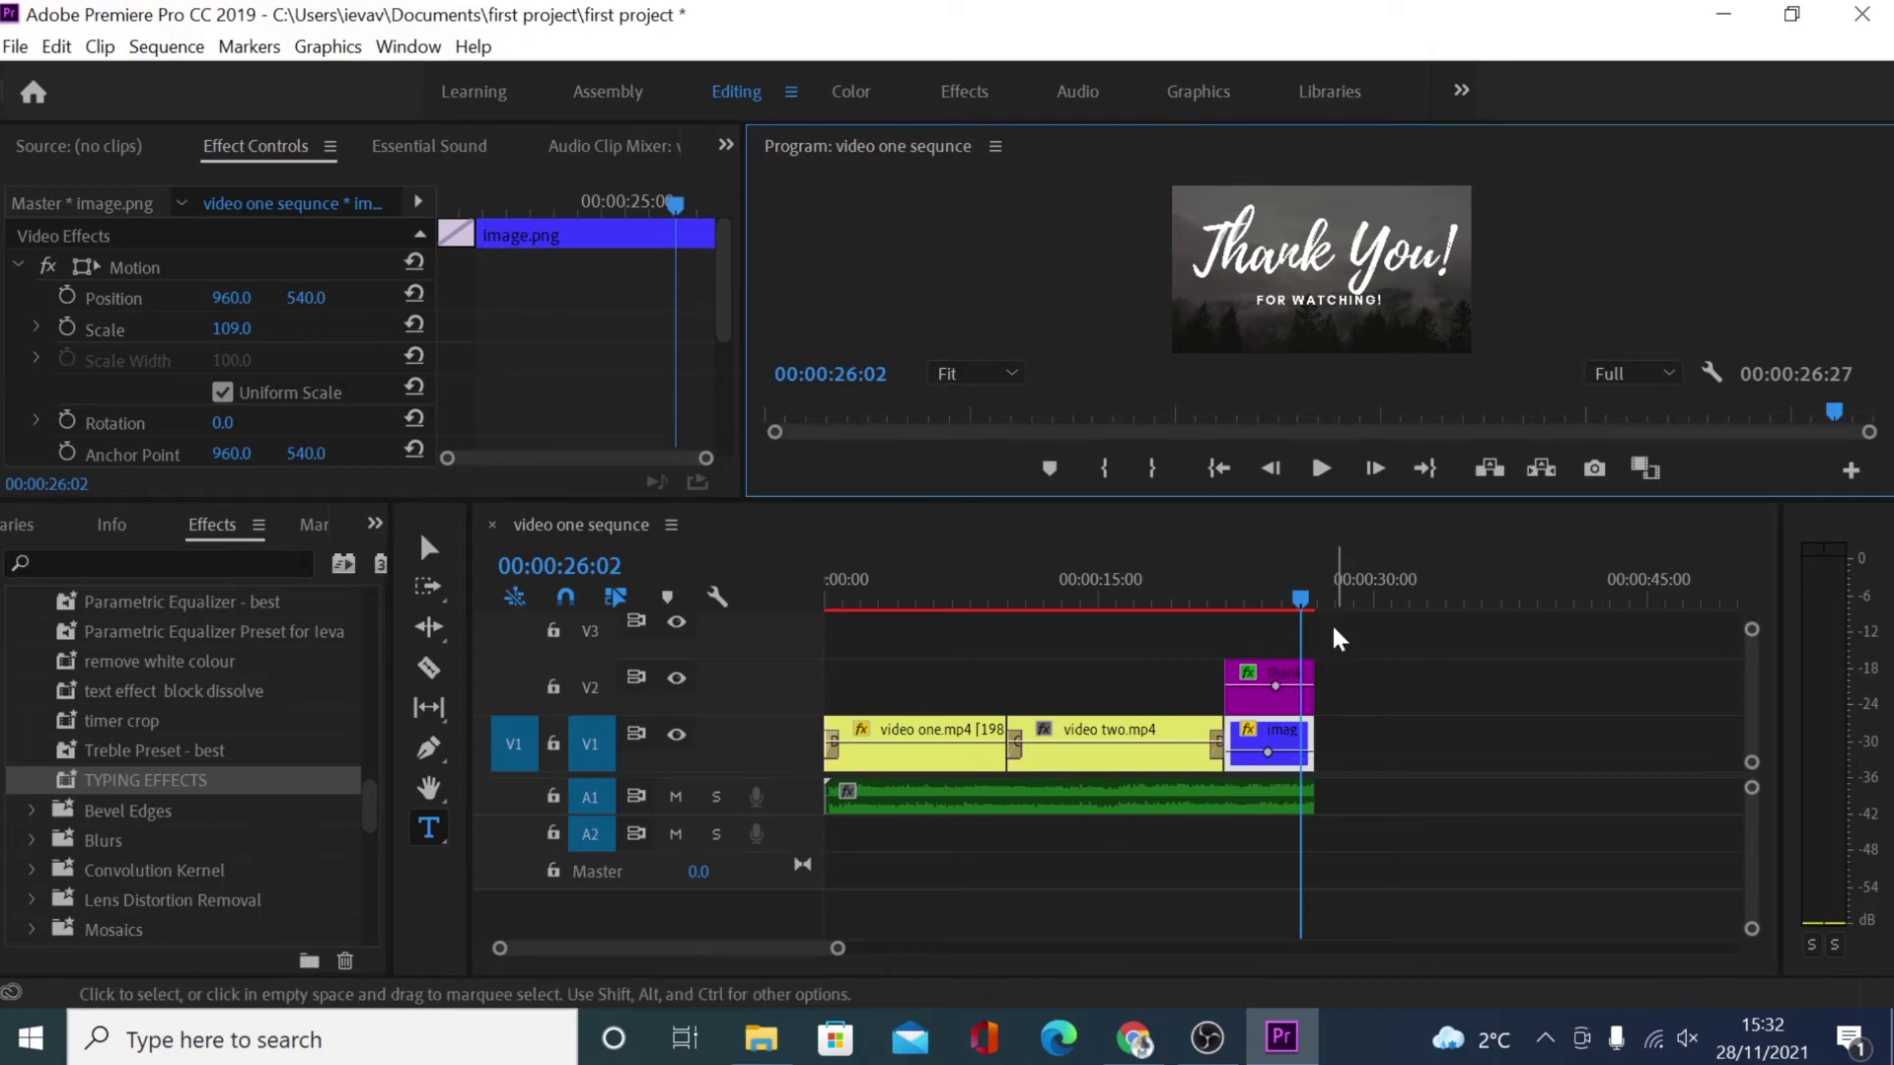
{"action": "left_click_drag", "start_coordinate": [1302, 596], "coordinate": [1241, 595]}
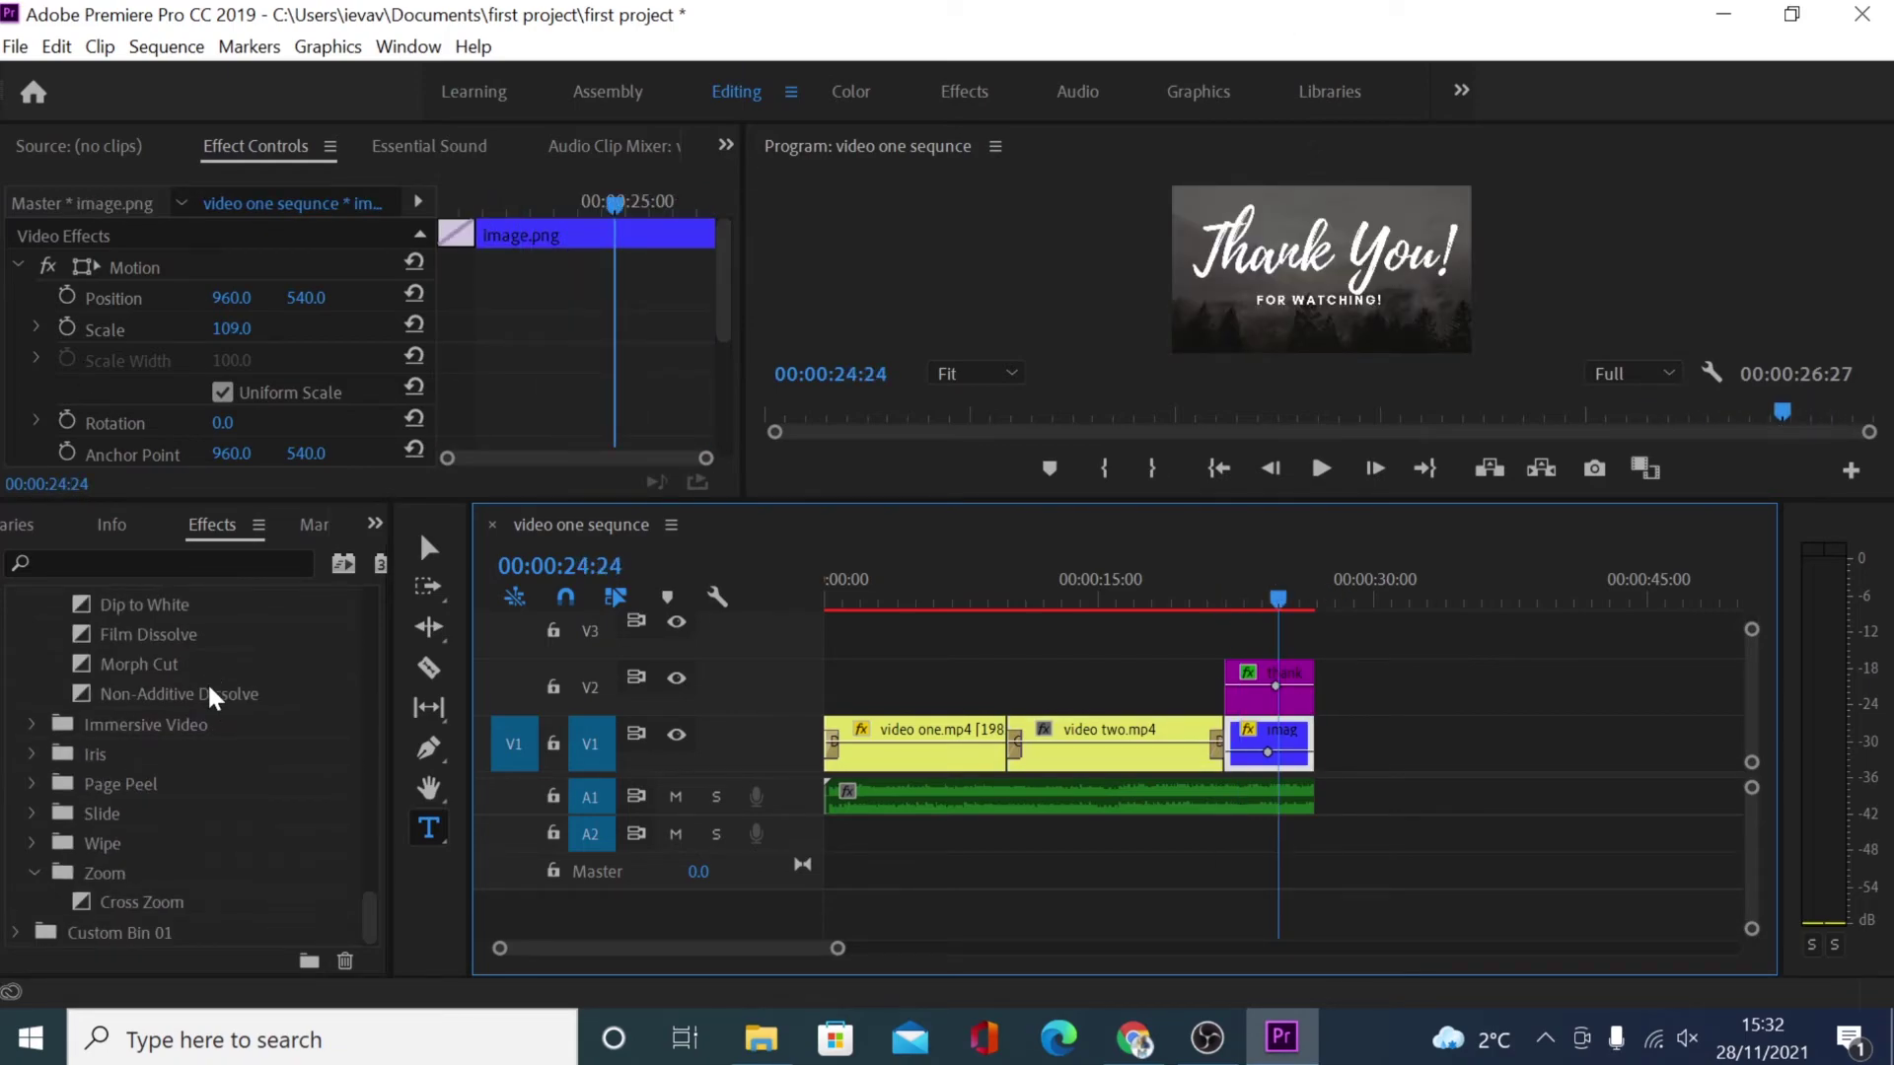
Step: Search the effects for BLUR and apply Gaussian Blur to video one.mp4 on V1
{"action": "left_click", "coordinate": [194, 560]}
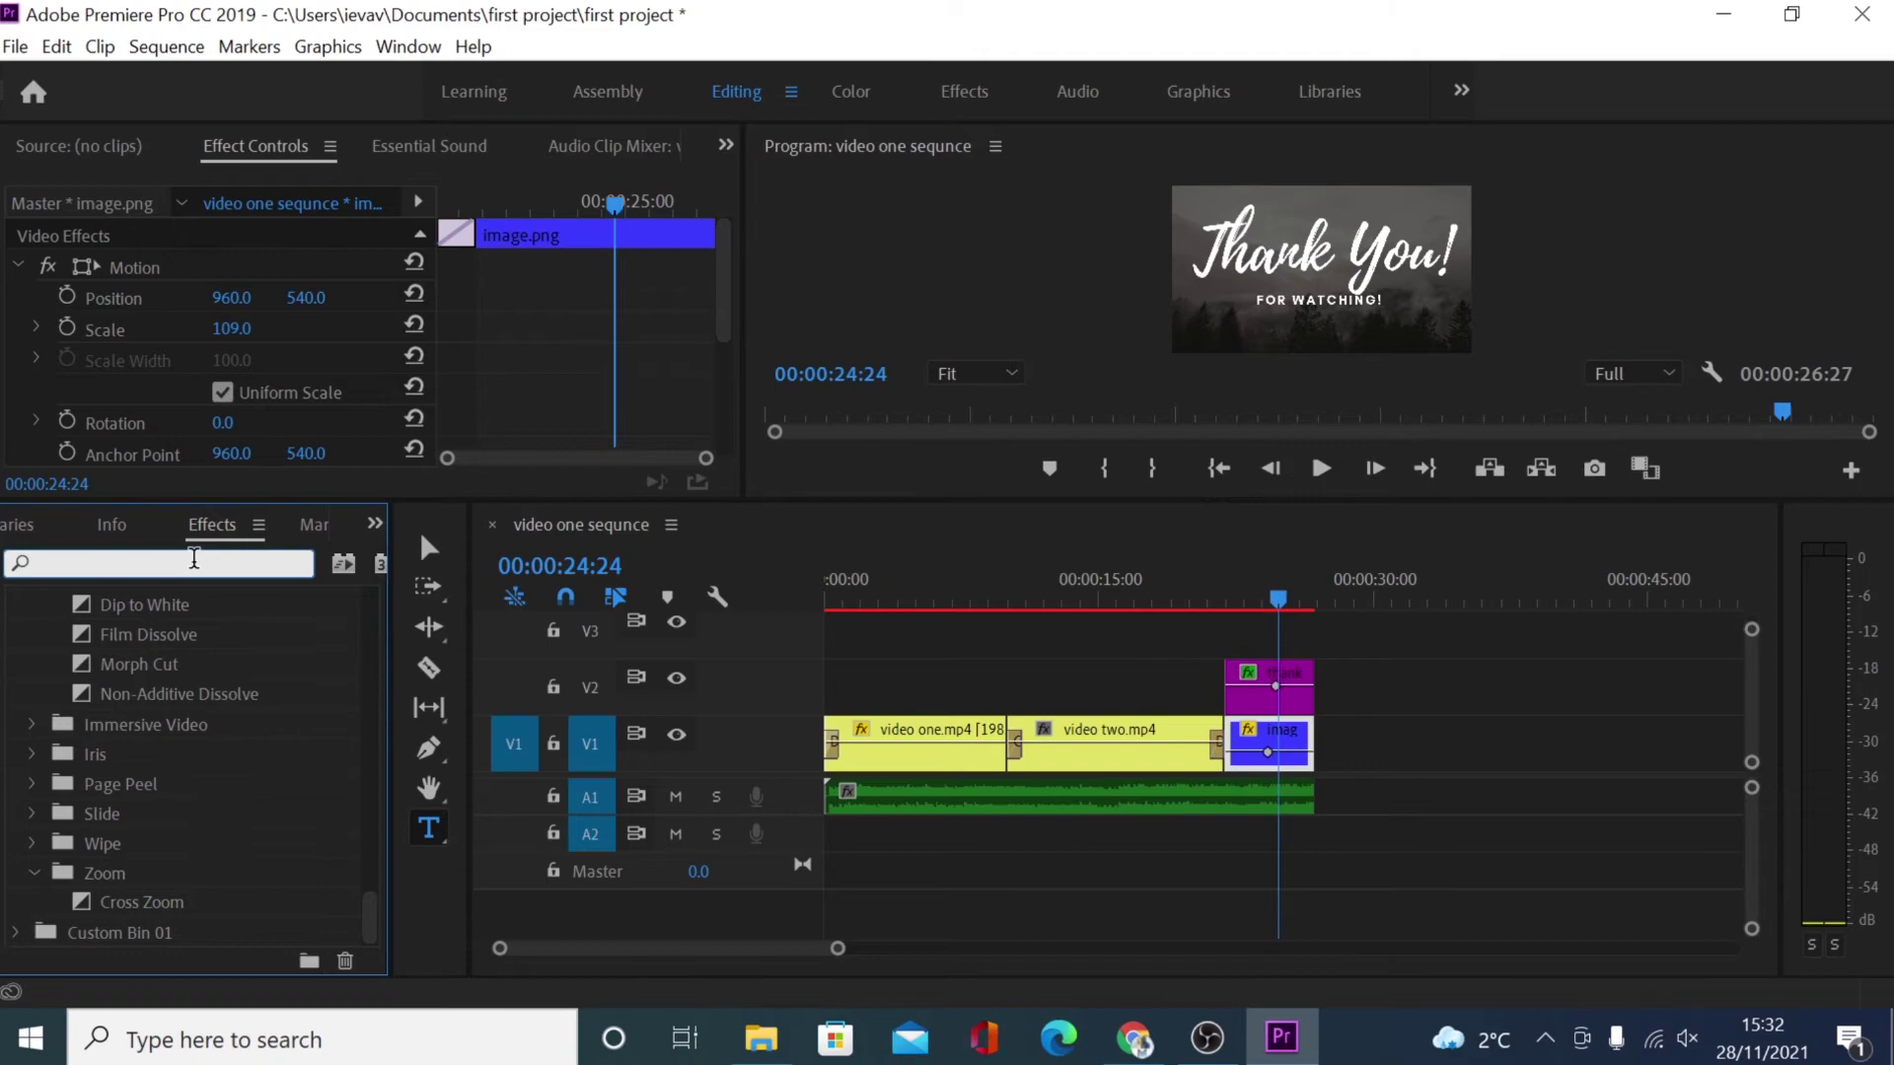
{"action": "type", "text": "BL"}
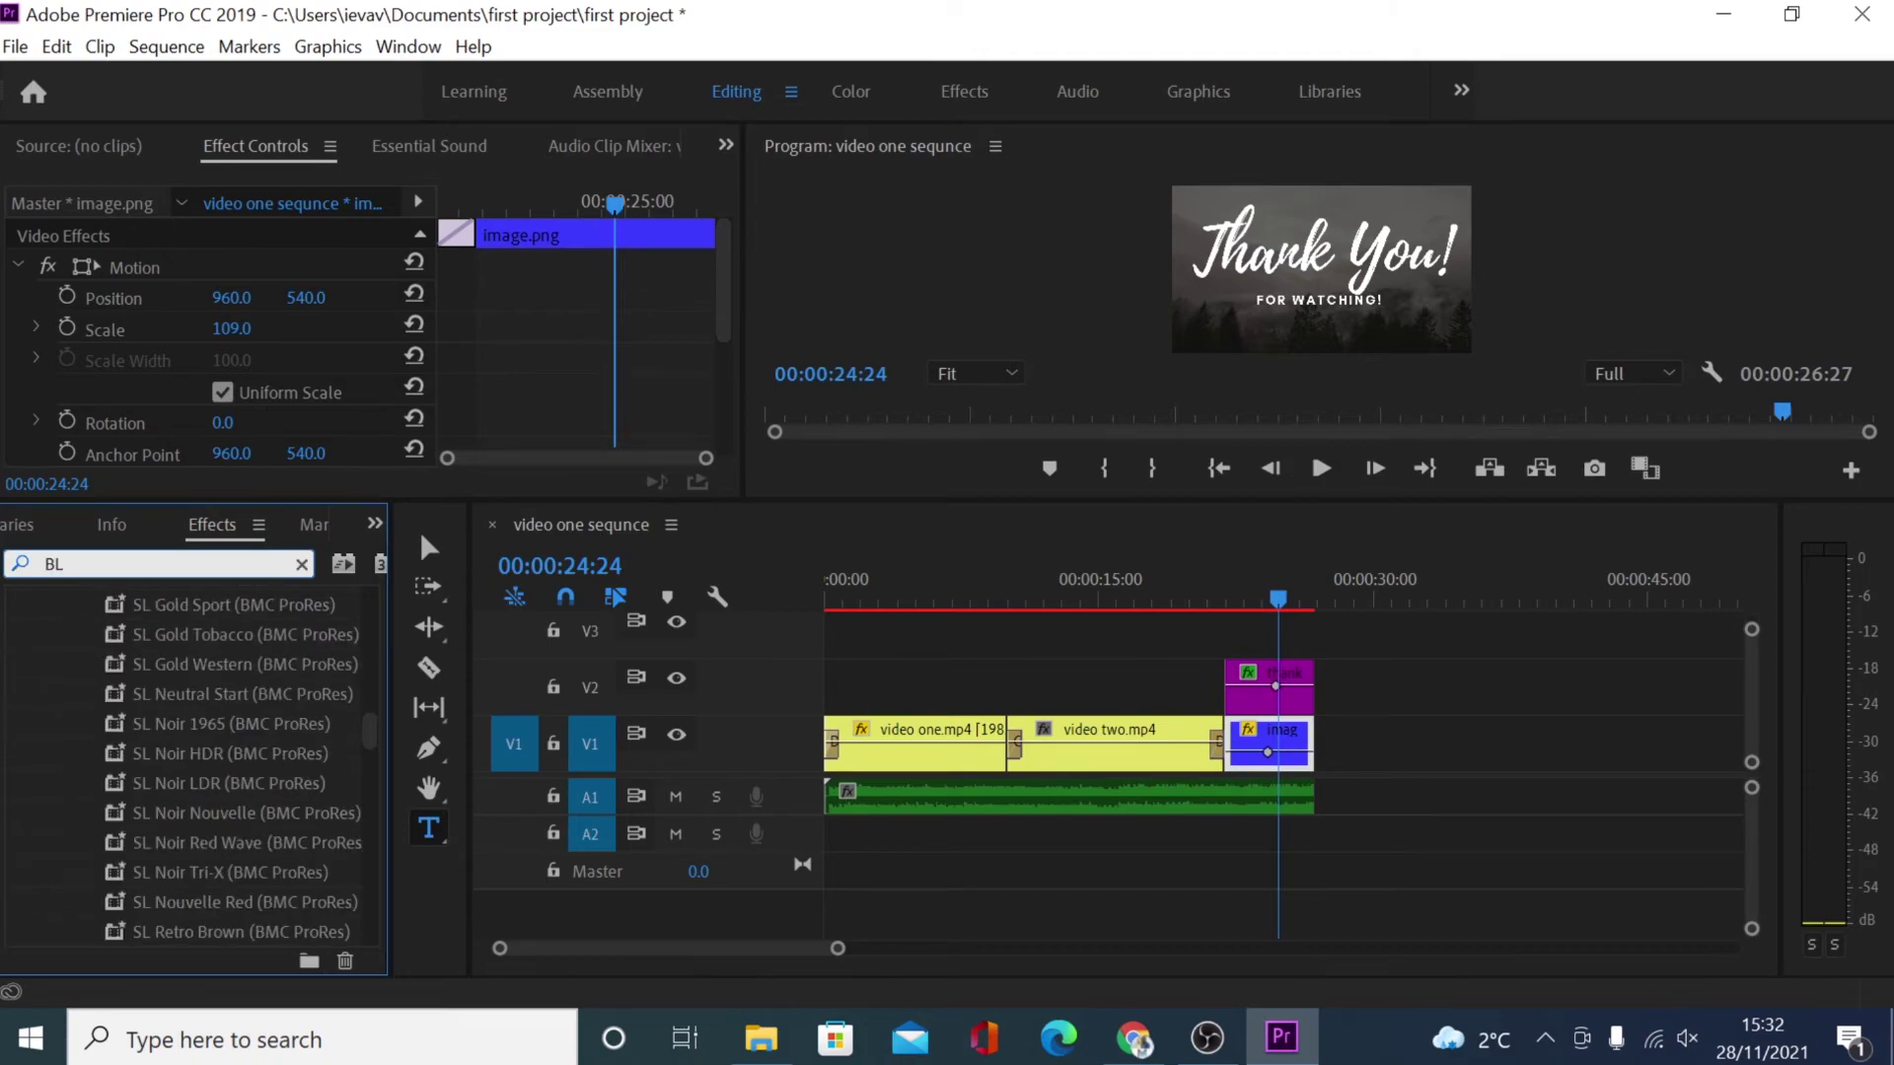
{"action": "type", "text": "UR"}
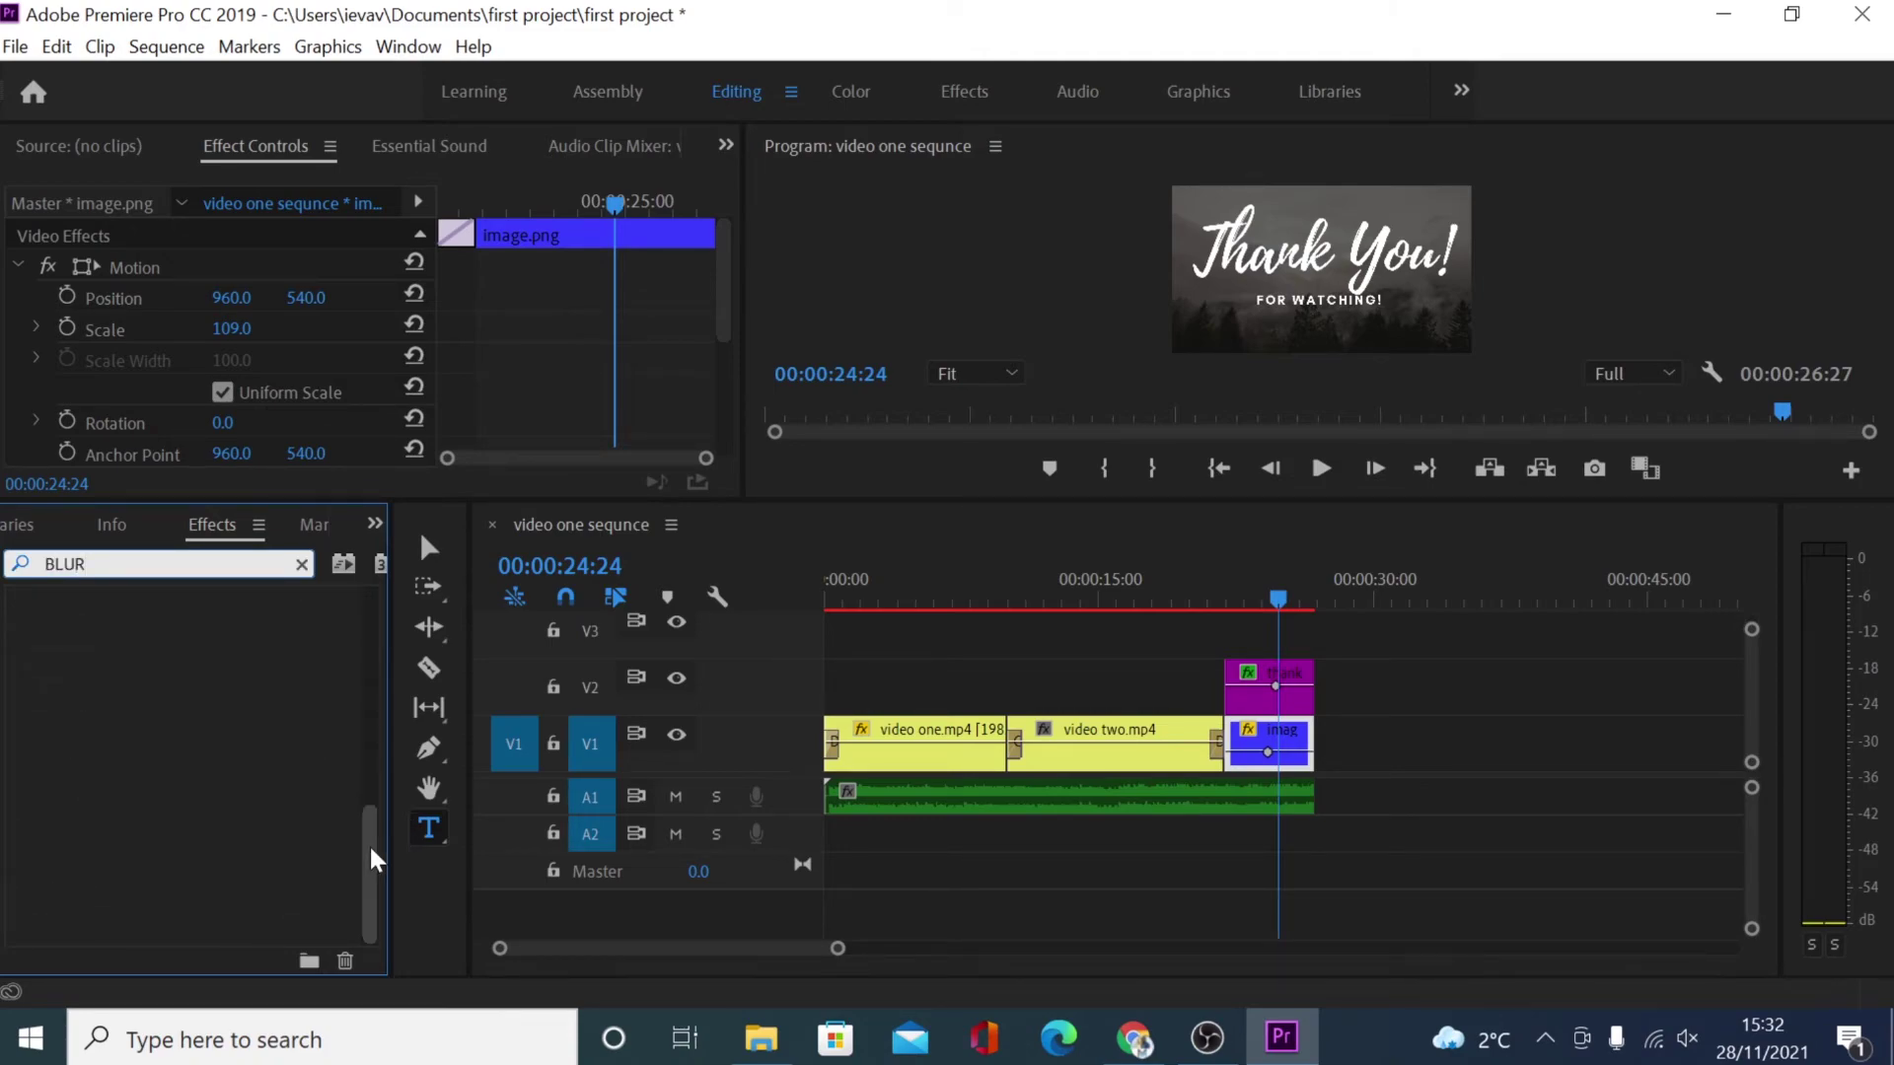
{"action": "left_click_drag", "start_coordinate": [369, 844], "coordinate": [362, 749]}
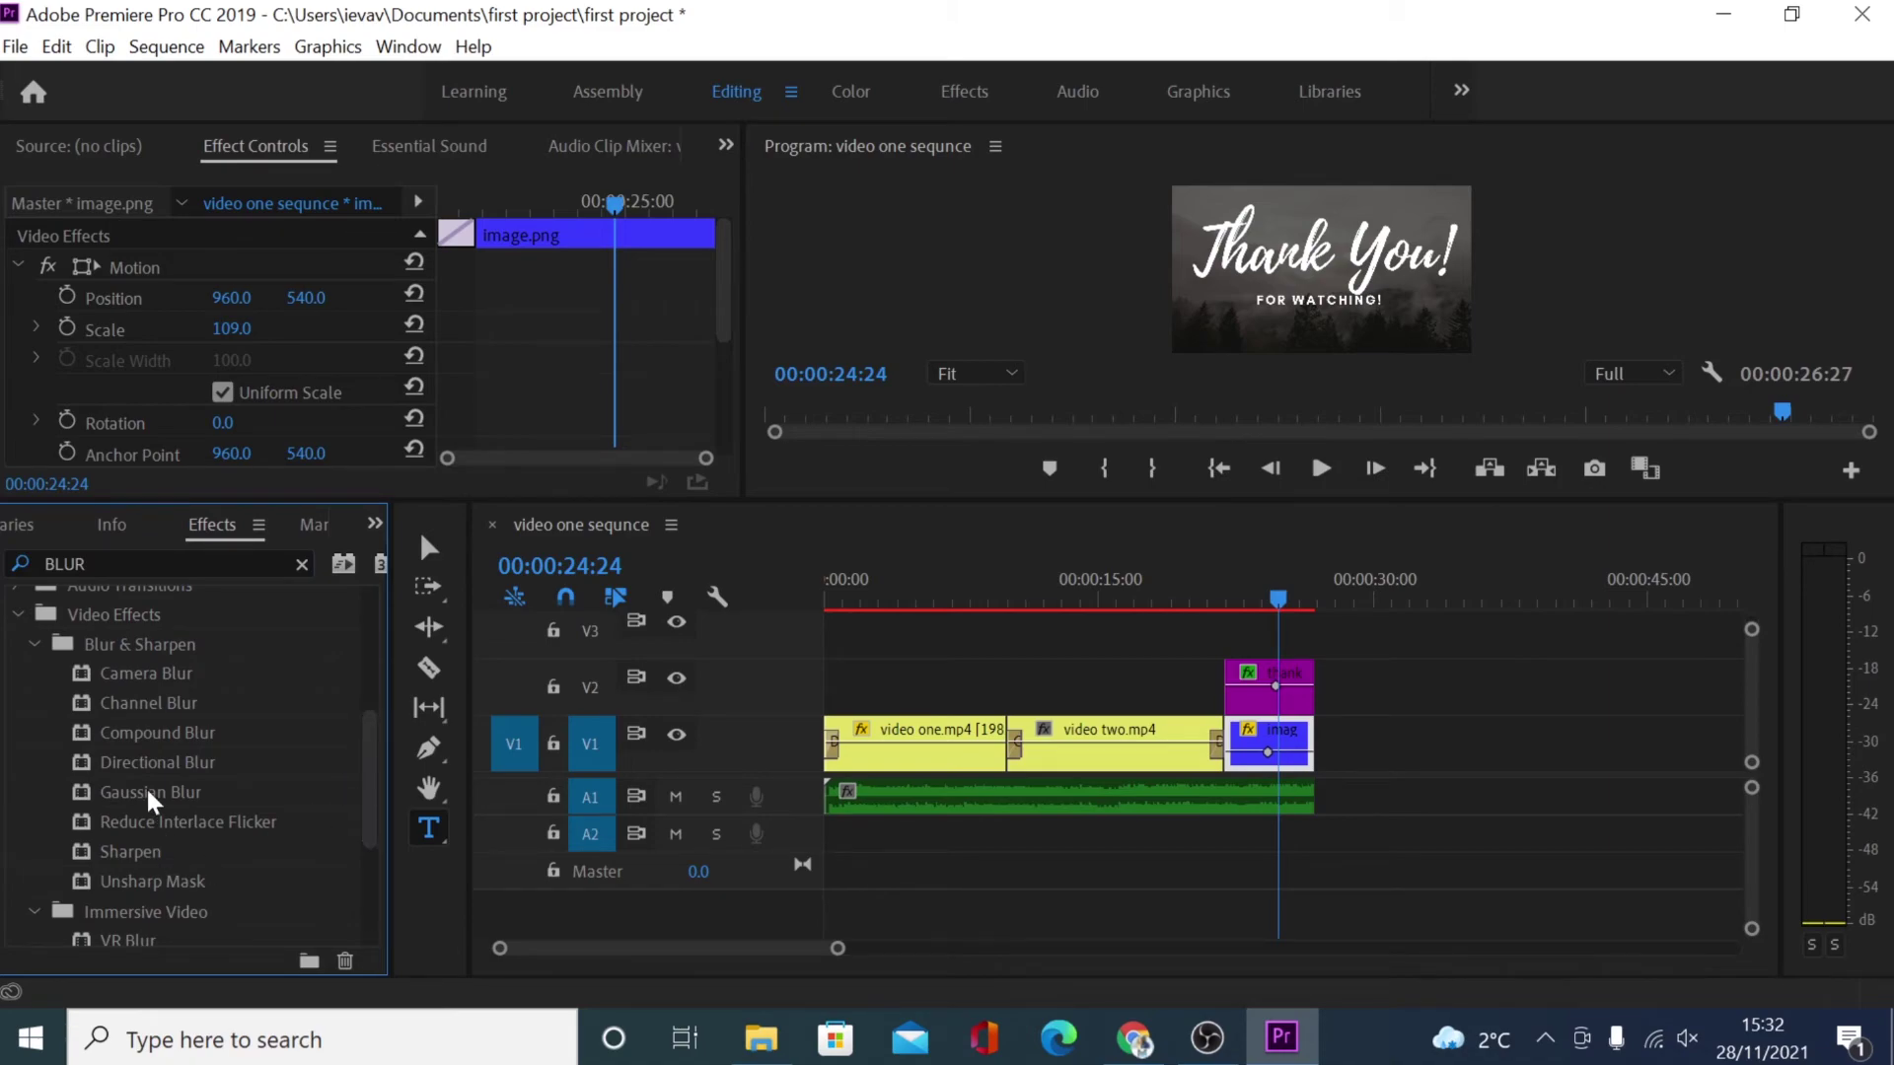
{"action": "left_click_drag", "start_coordinate": [146, 786], "coordinate": [882, 747]}
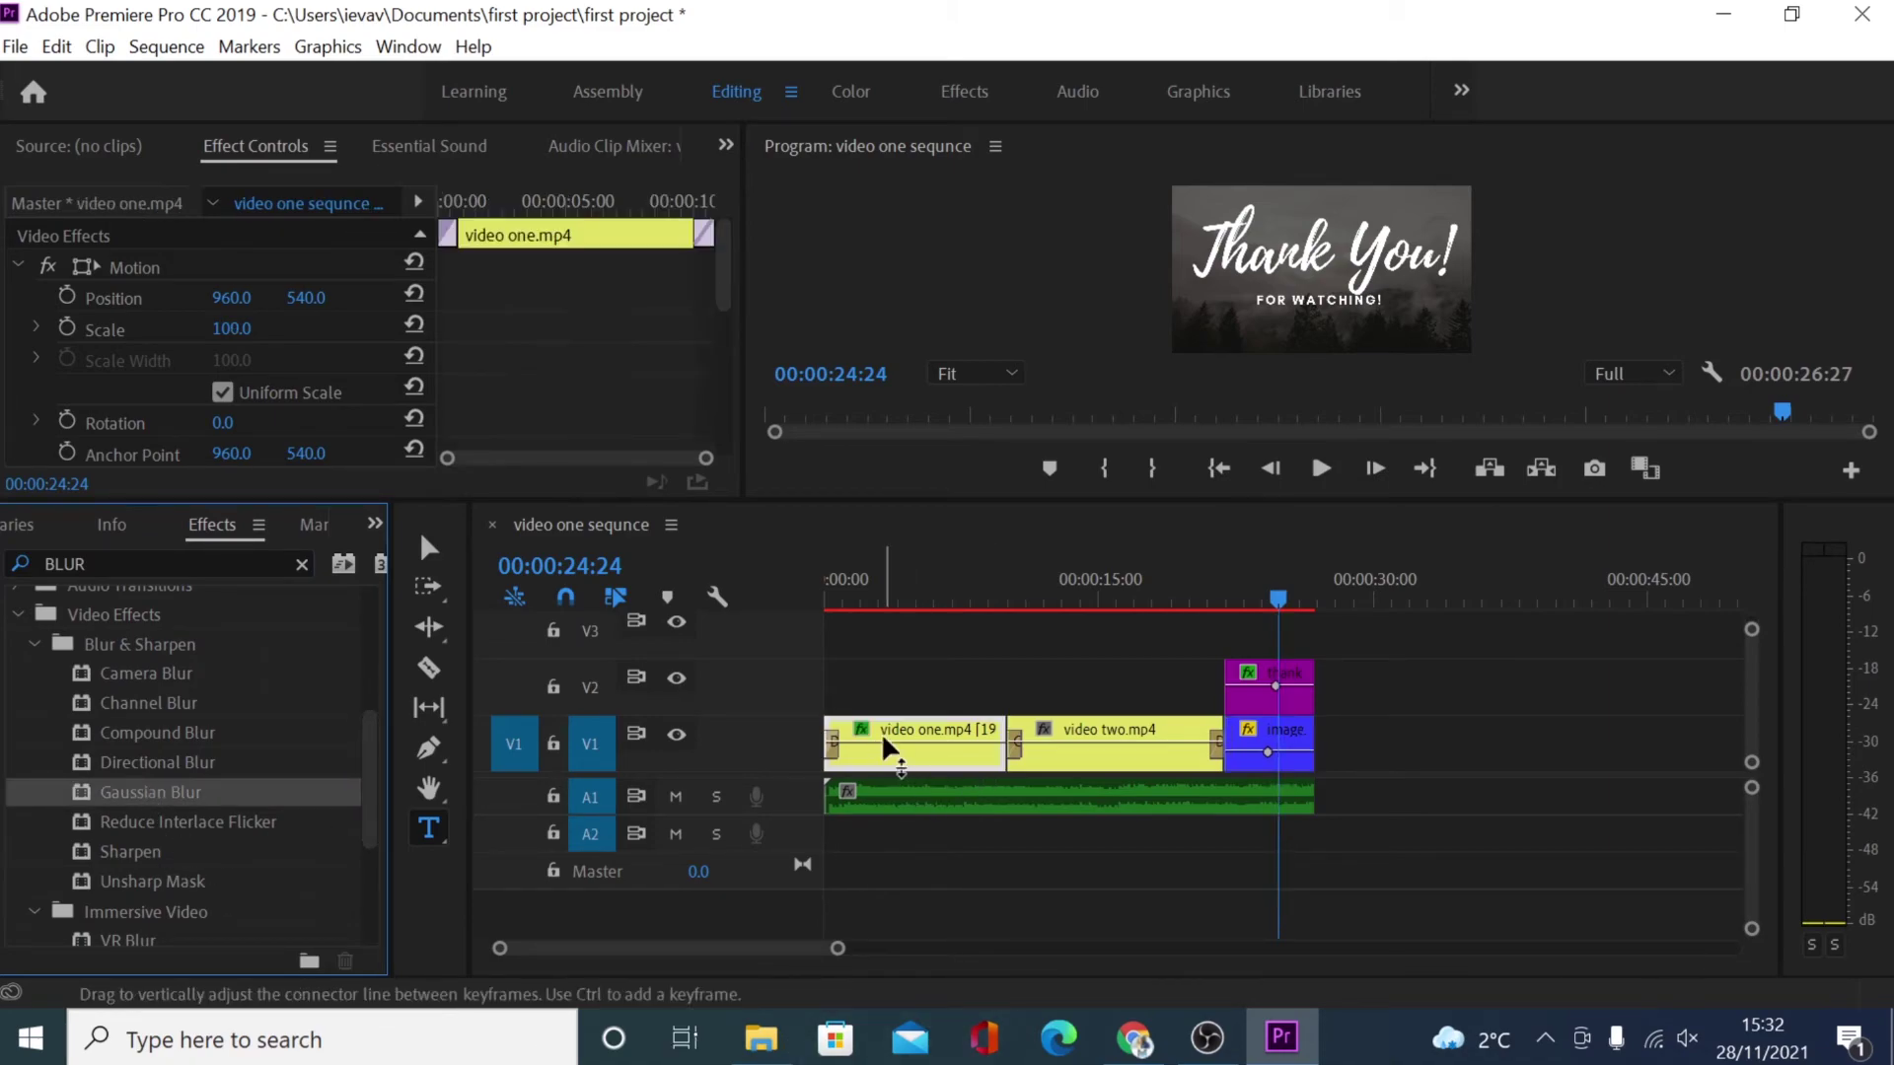
Step: Try increasing the Gaussian Blur's Blurriness on video one.mp4 with the playhead at 00:00:04:17
{"action": "left_click", "coordinate": [908, 588]}
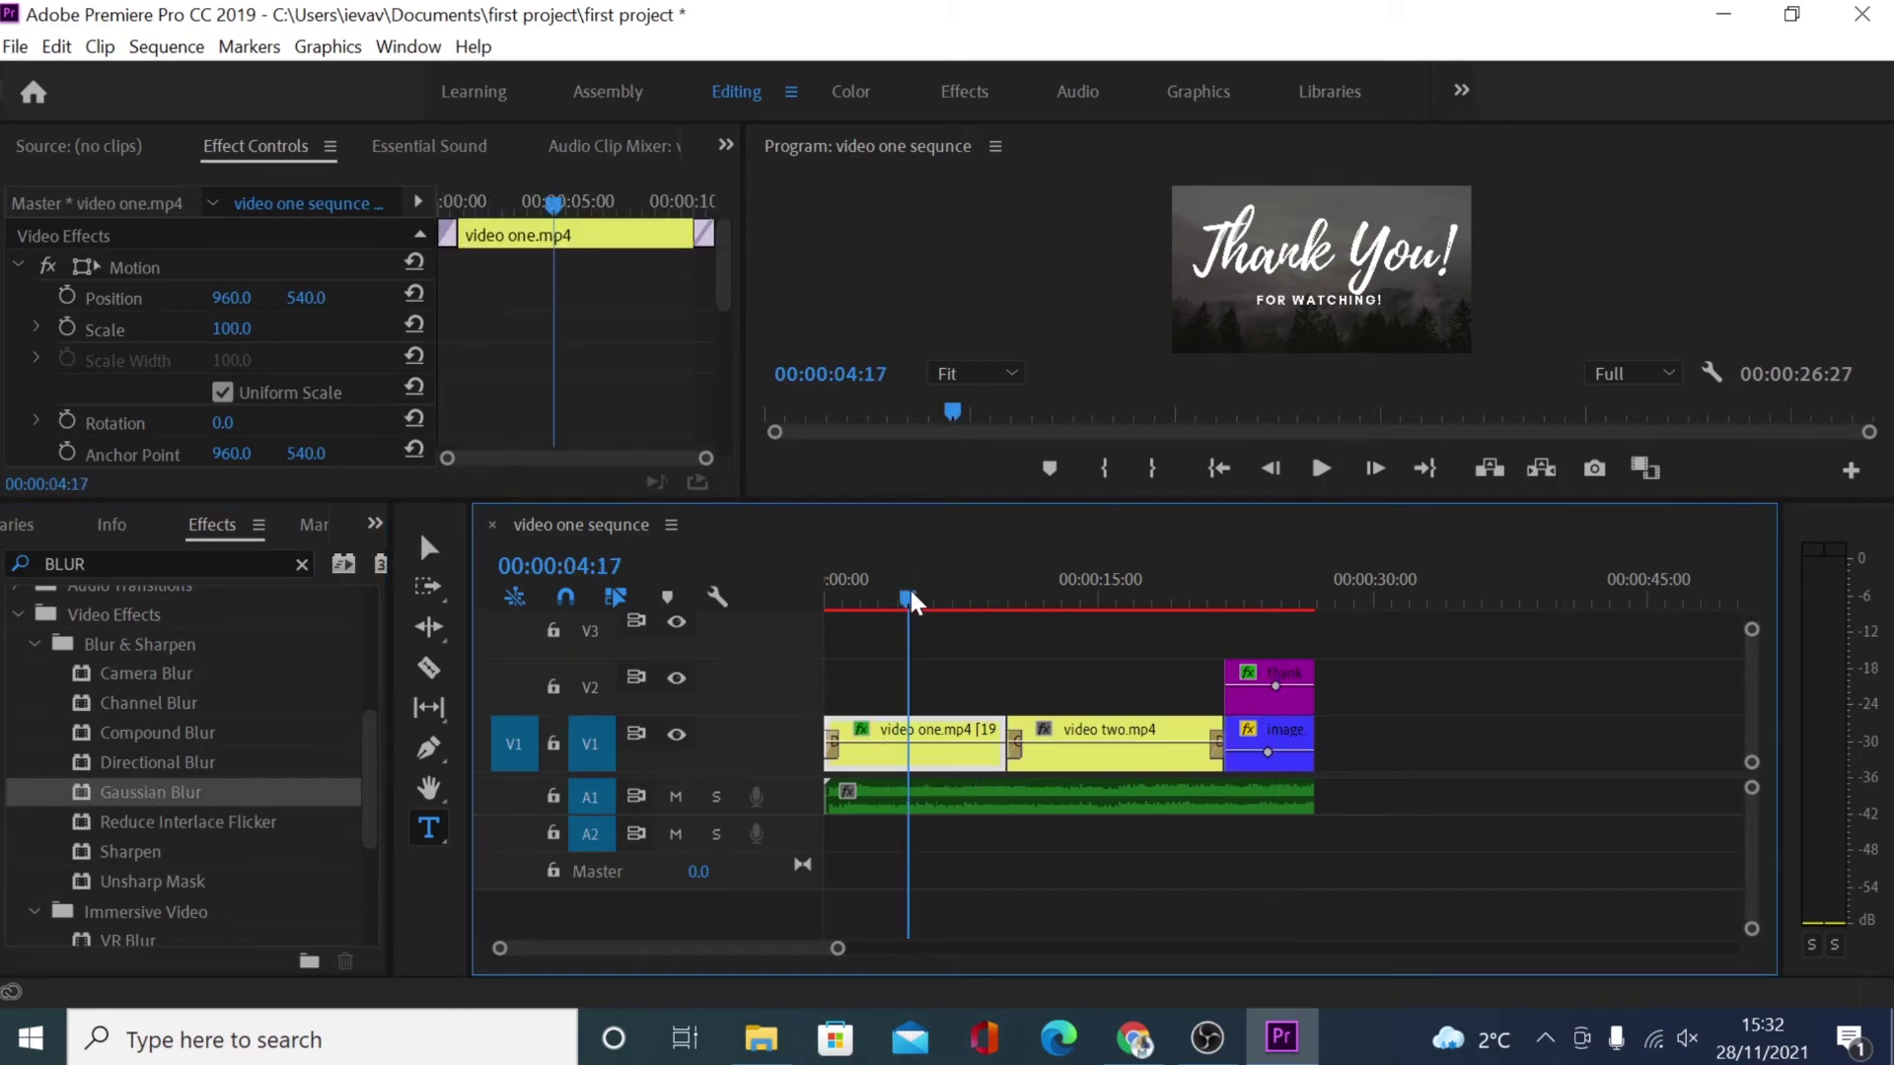
{"action": "left_click", "coordinate": [714, 238]}
{"action": "left_click_drag", "start_coordinate": [731, 283], "coordinate": [730, 424]}
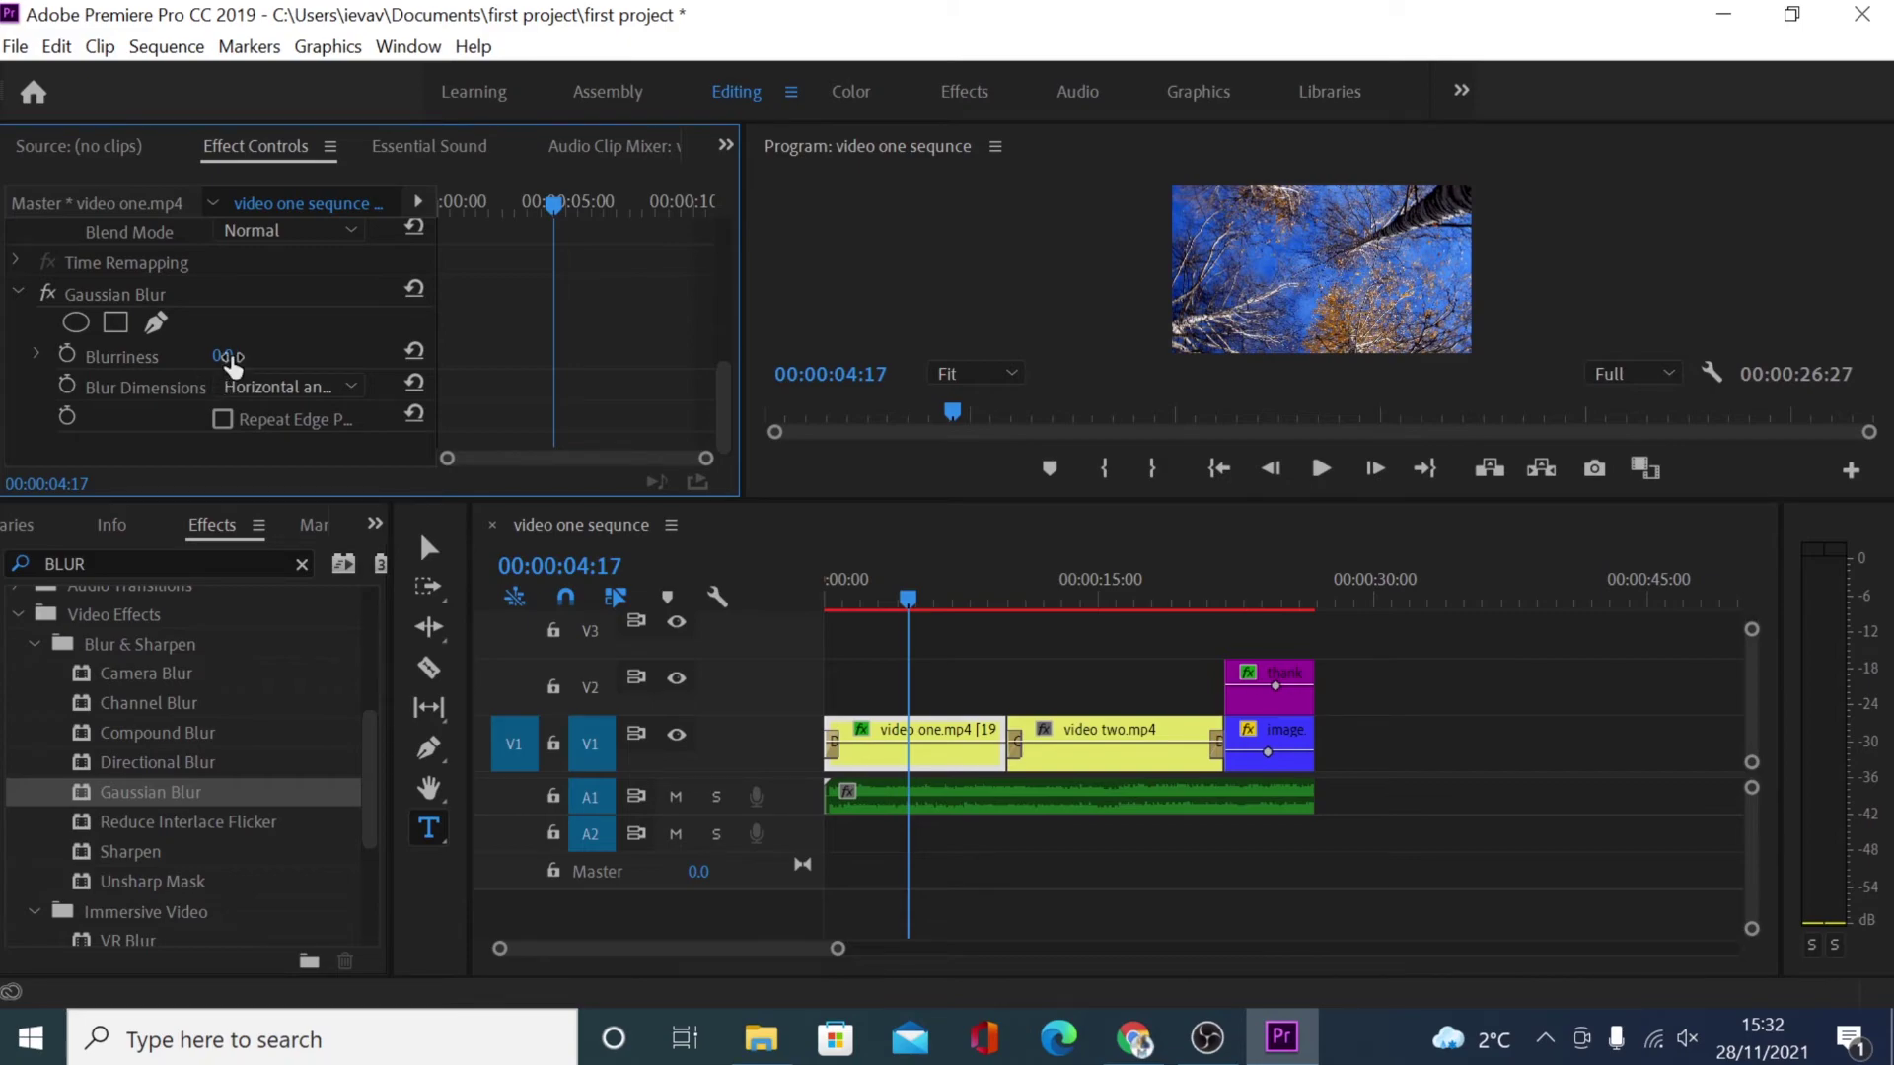
{"action": "left_click_drag", "start_coordinate": [217, 362], "coordinate": [595, 361]}
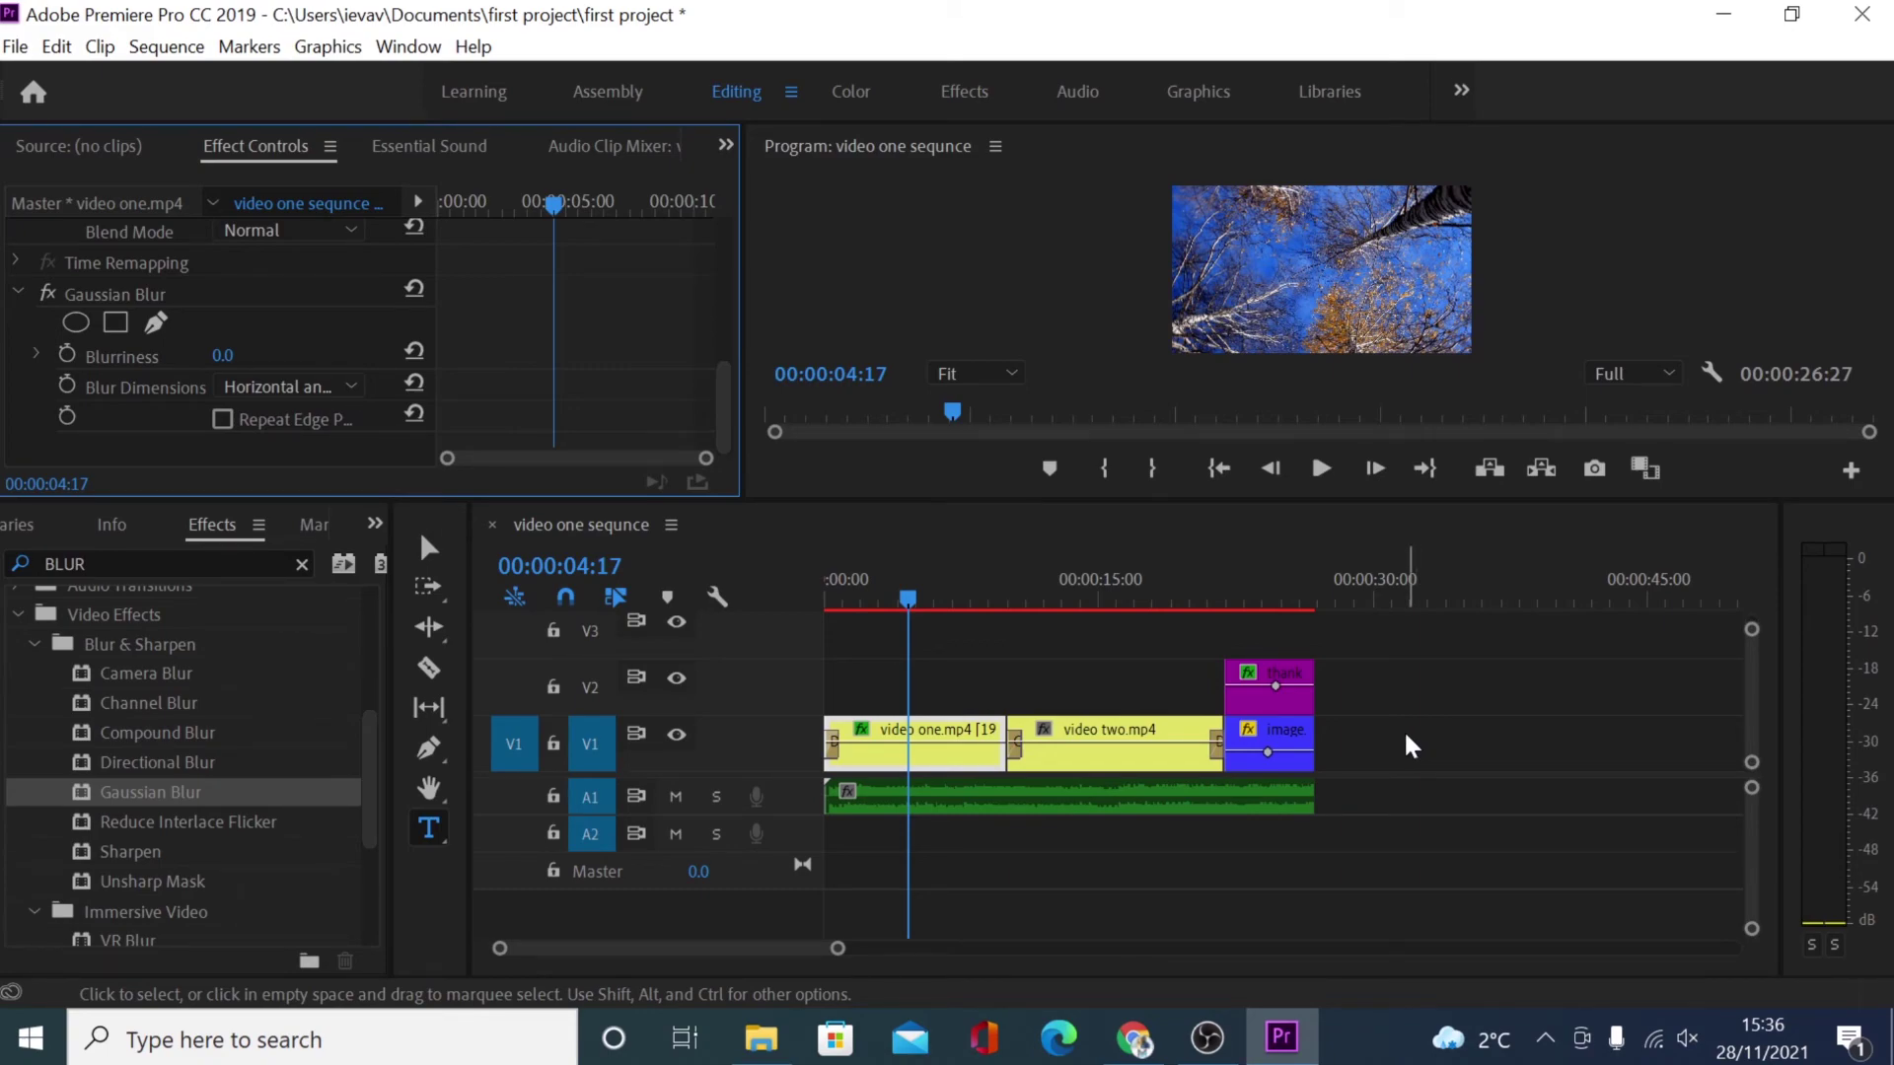
Step: Start a media export of the sequence and set its preset to High Quality 1080p HD
{"action": "left_click", "coordinate": [15, 46]}
{"action": "mouse_move", "coordinate": [156, 874]}
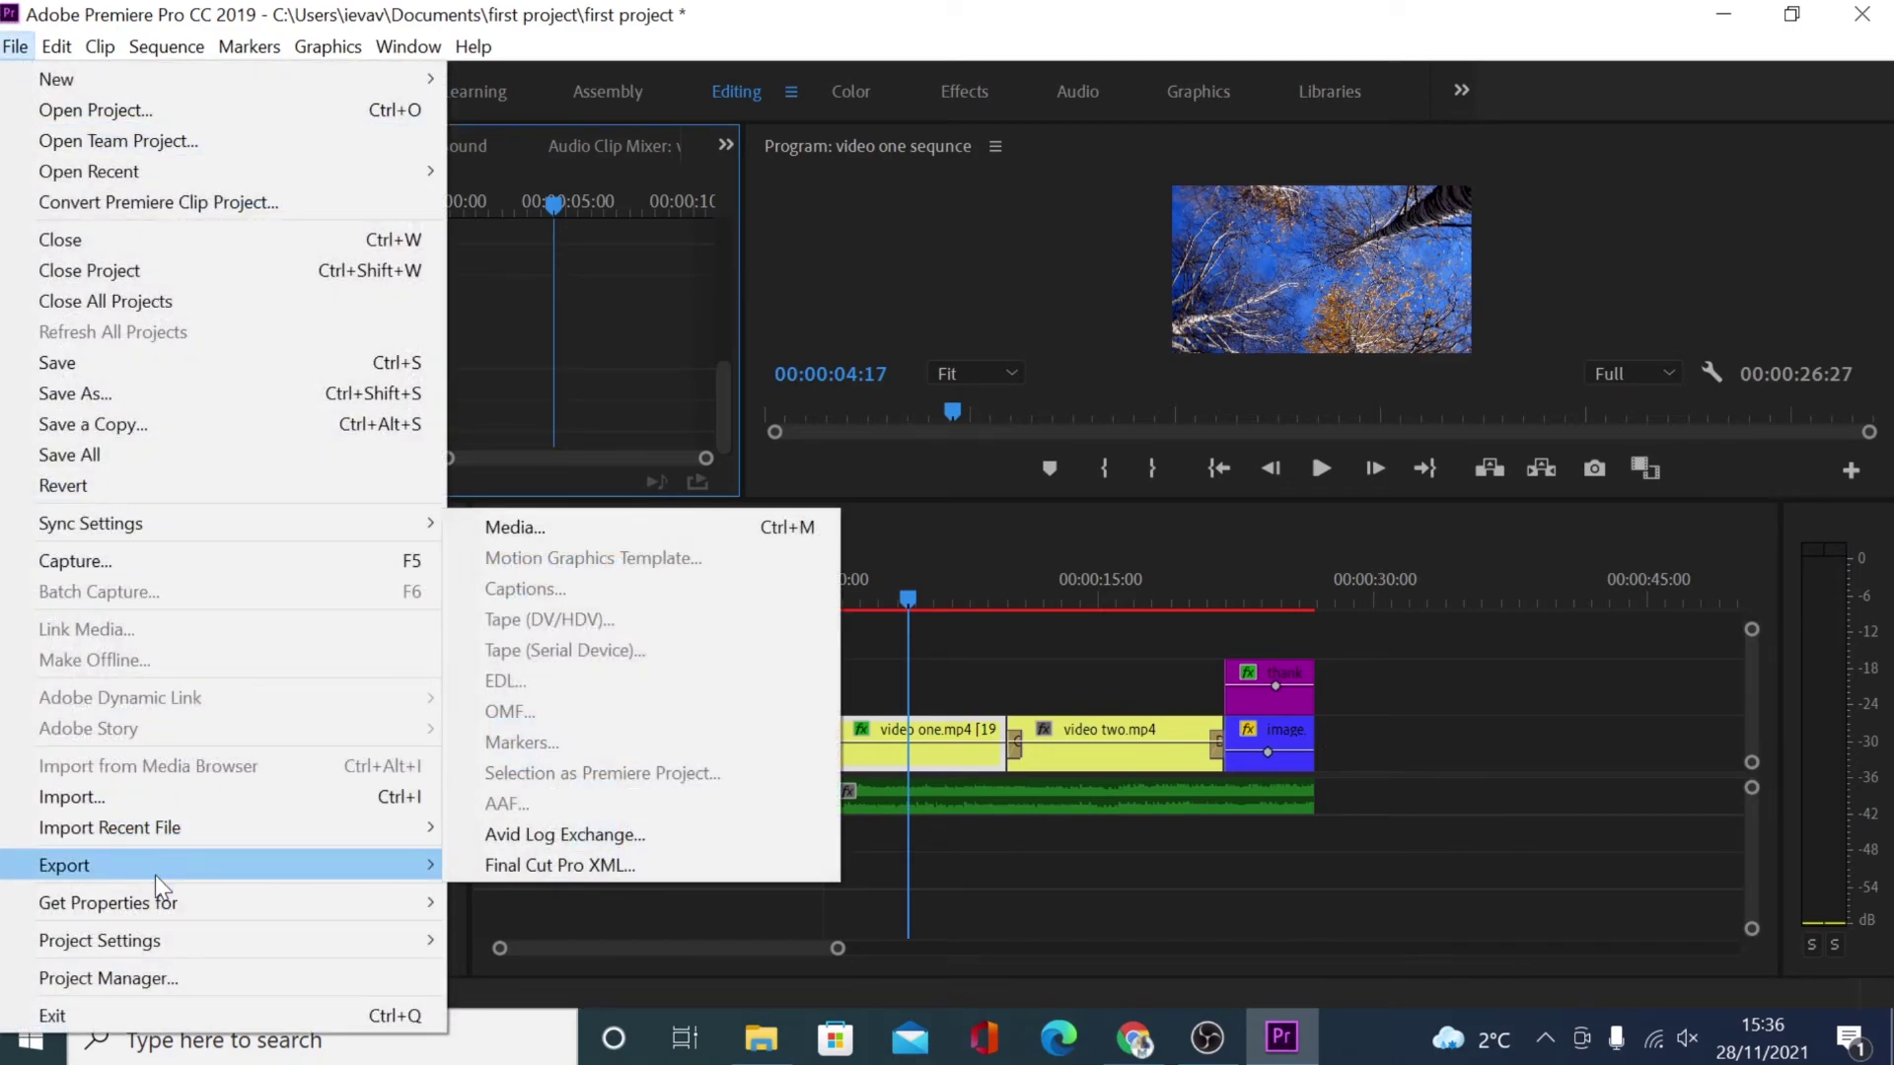
{"action": "left_click", "coordinate": [509, 524]}
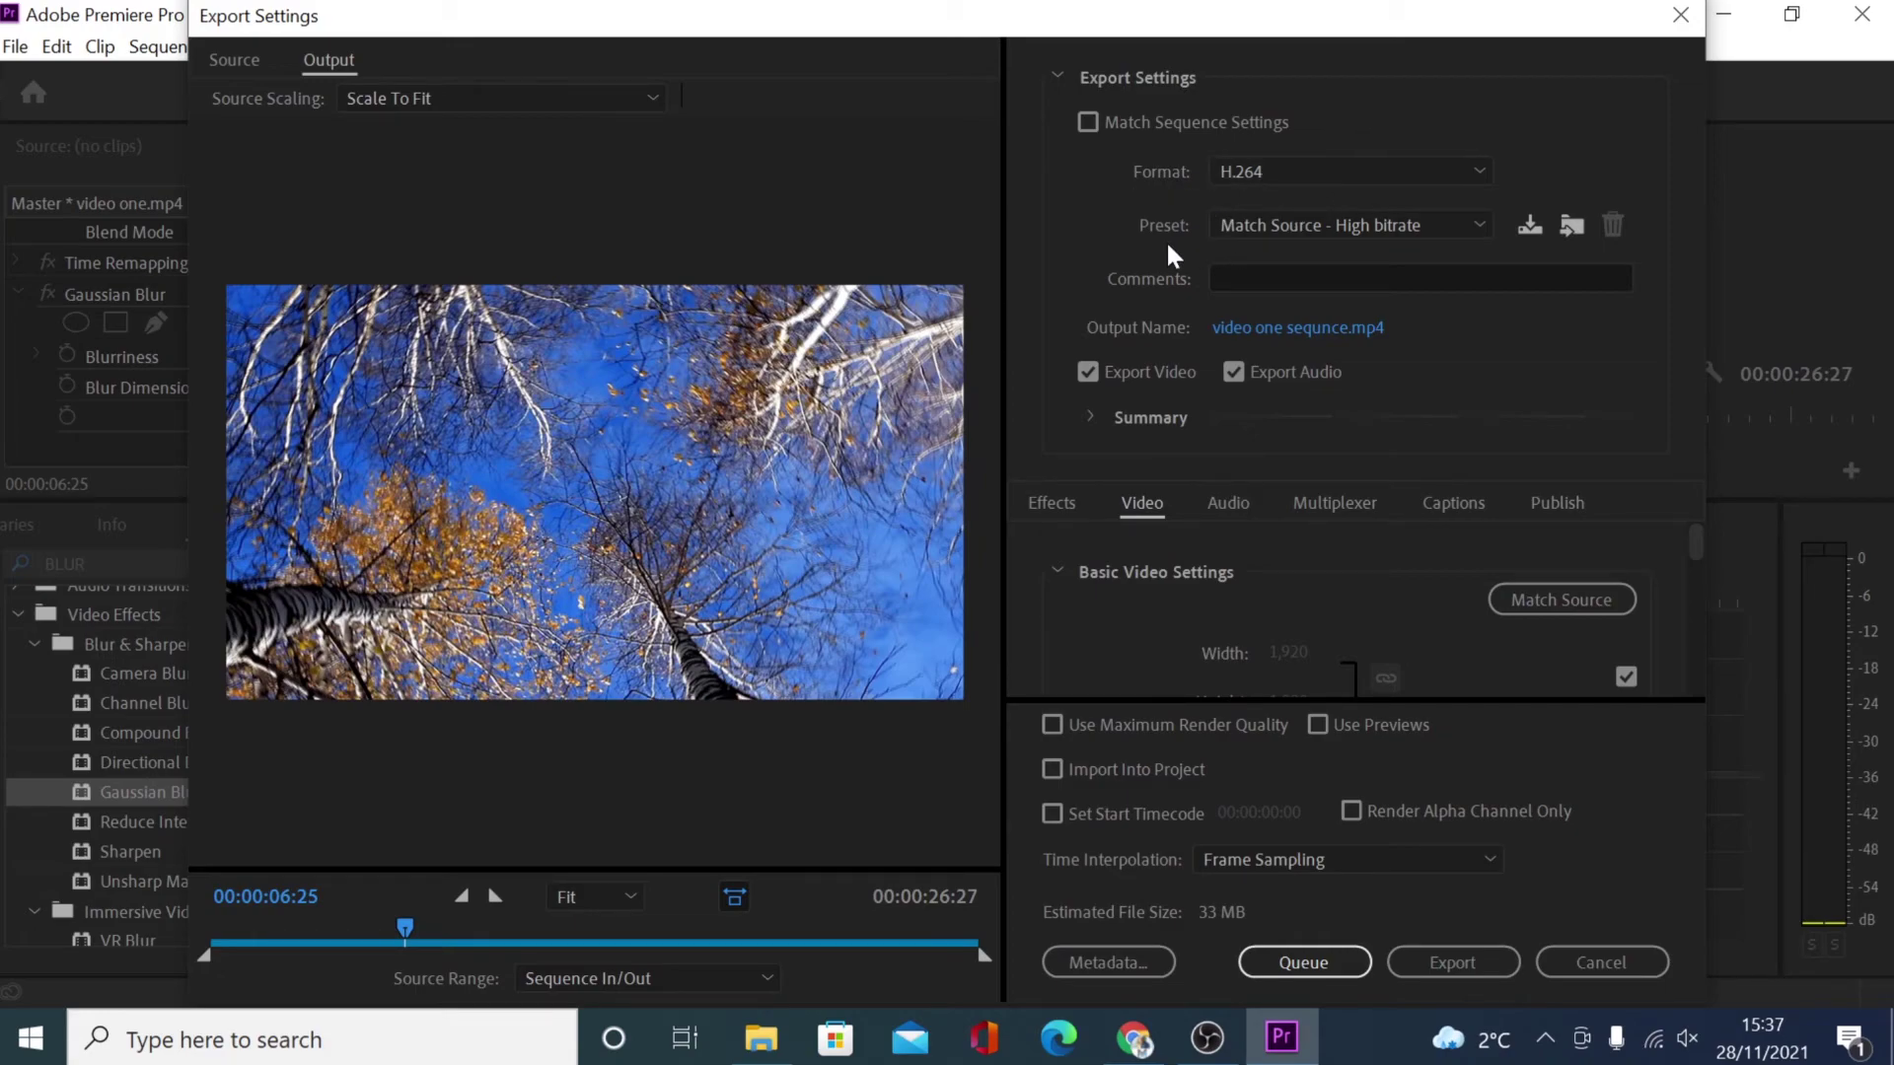
{"action": "left_click", "coordinate": [1485, 229]}
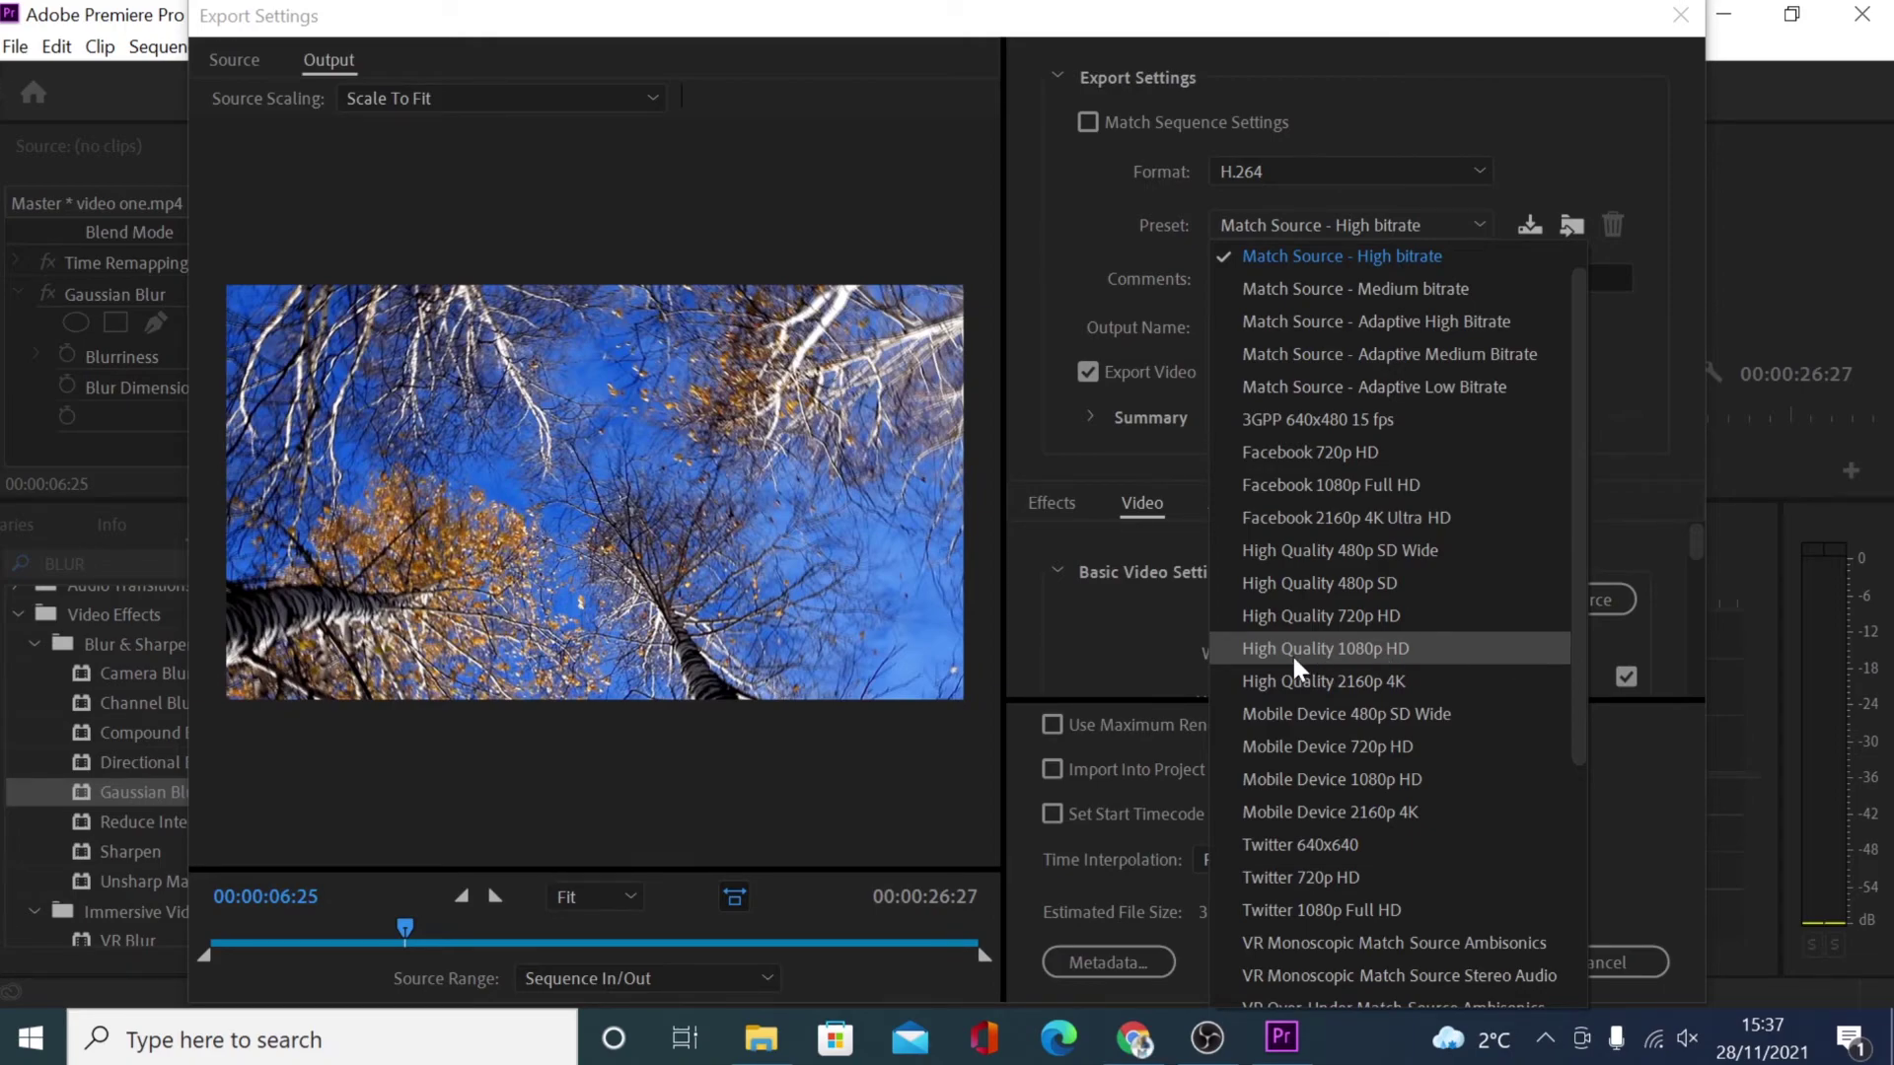
{"action": "left_click", "coordinate": [1421, 659]}
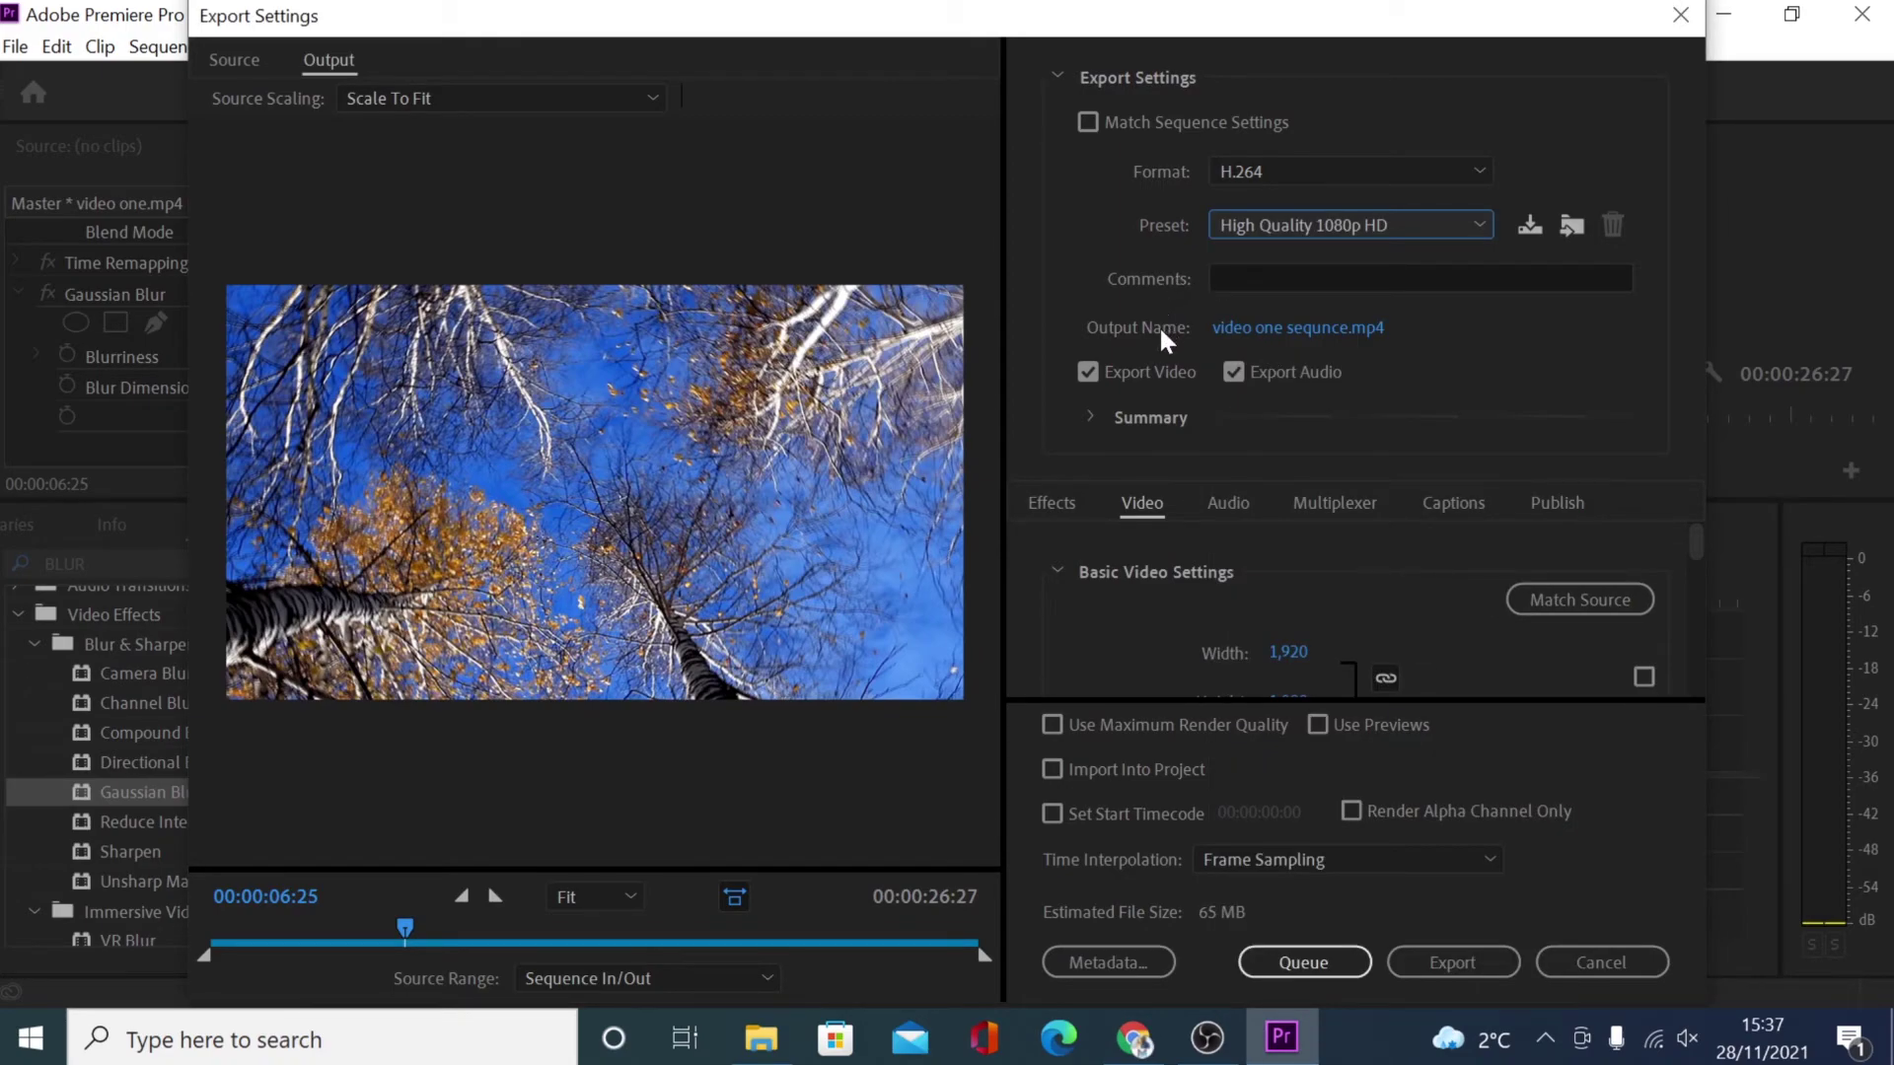
Step: Set the export's output file to "first project export" in the first project folder inside Documents
{"action": "left_click", "coordinate": [1273, 329]}
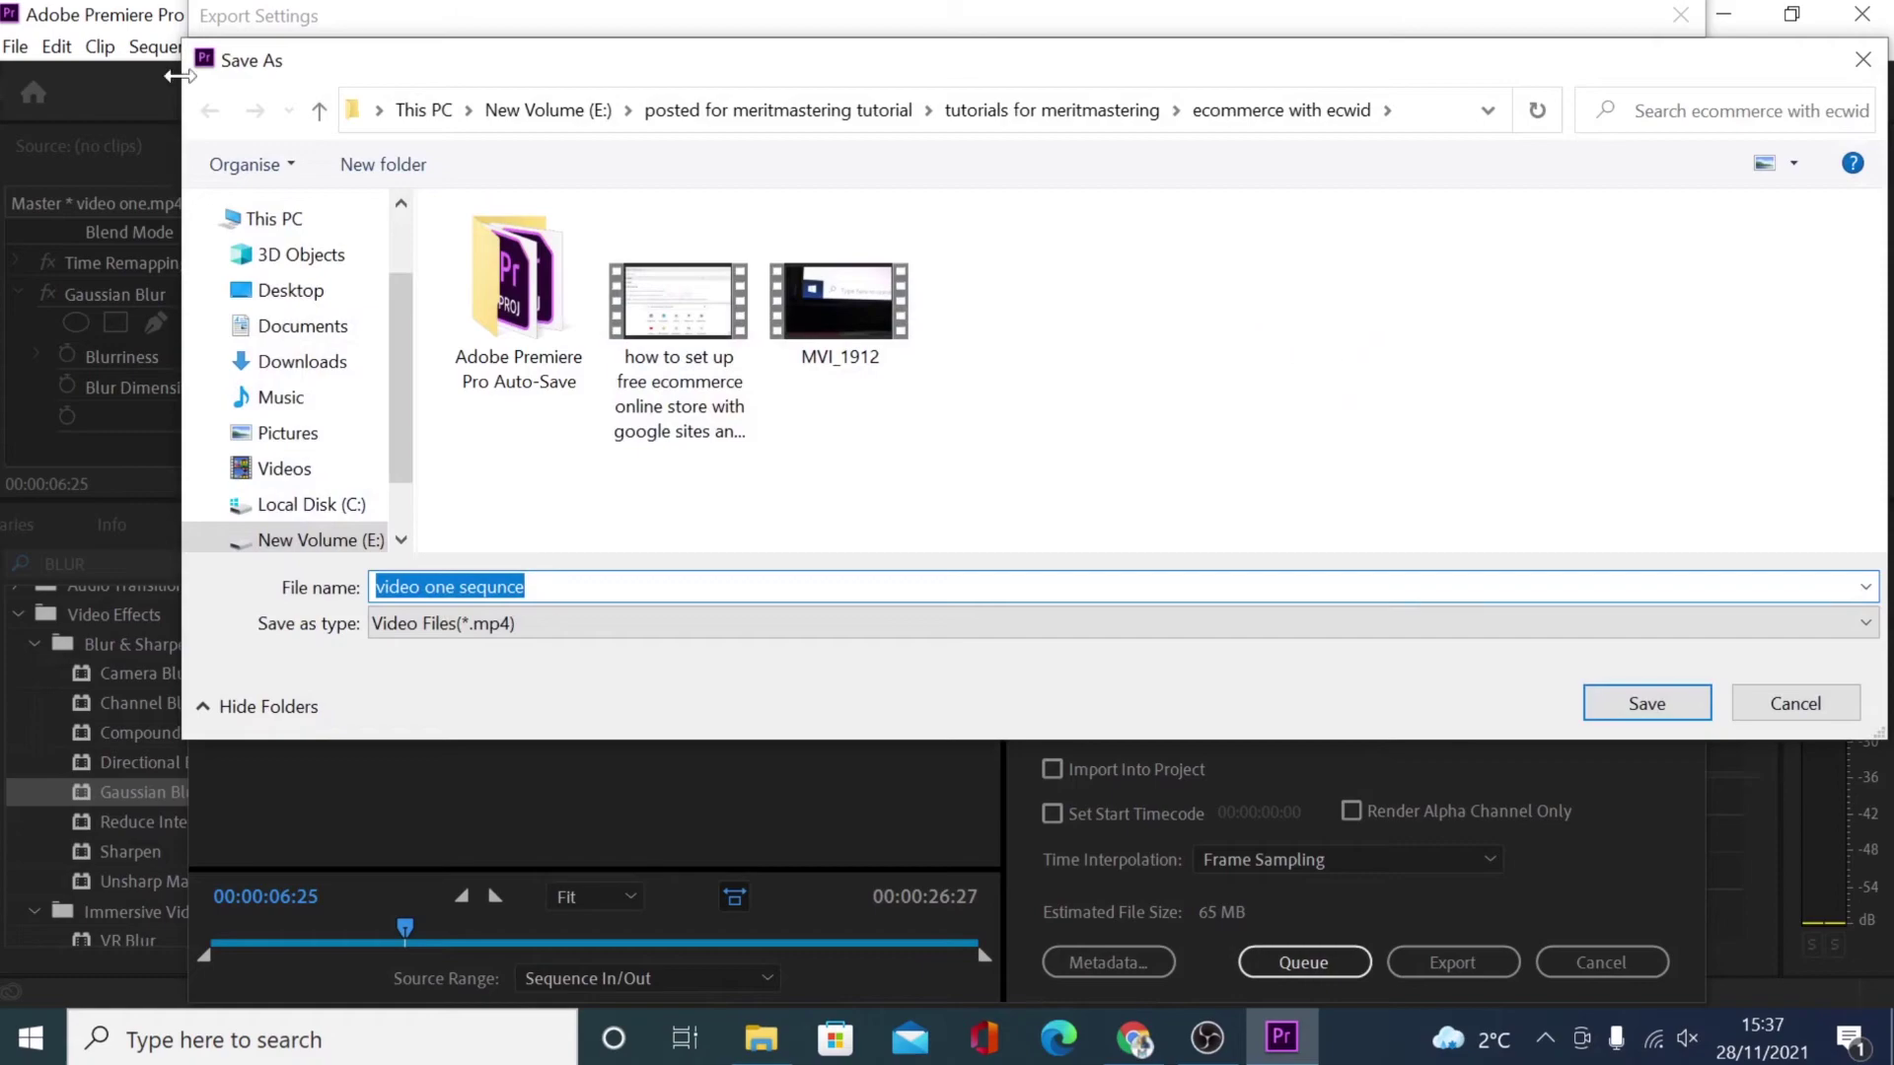
{"action": "left_click", "coordinate": [302, 361]}
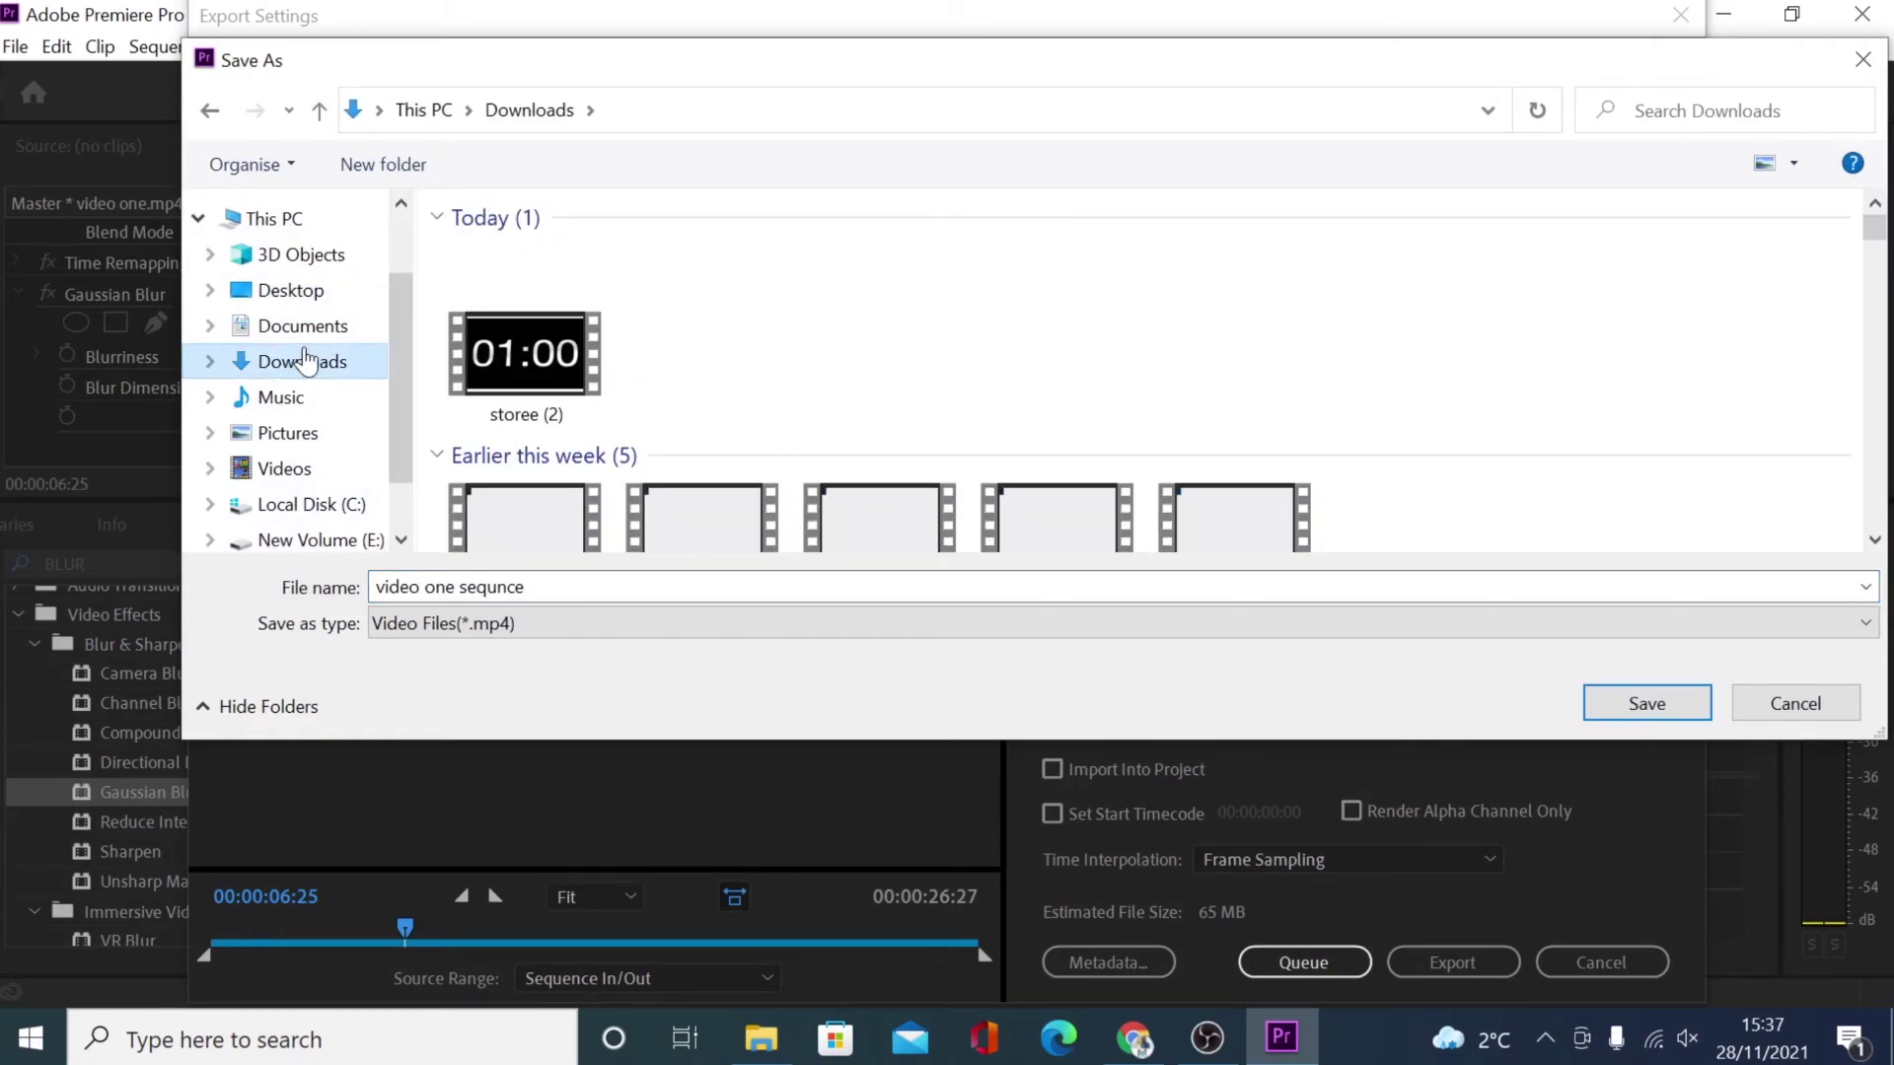
{"action": "left_click", "coordinate": [329, 325]}
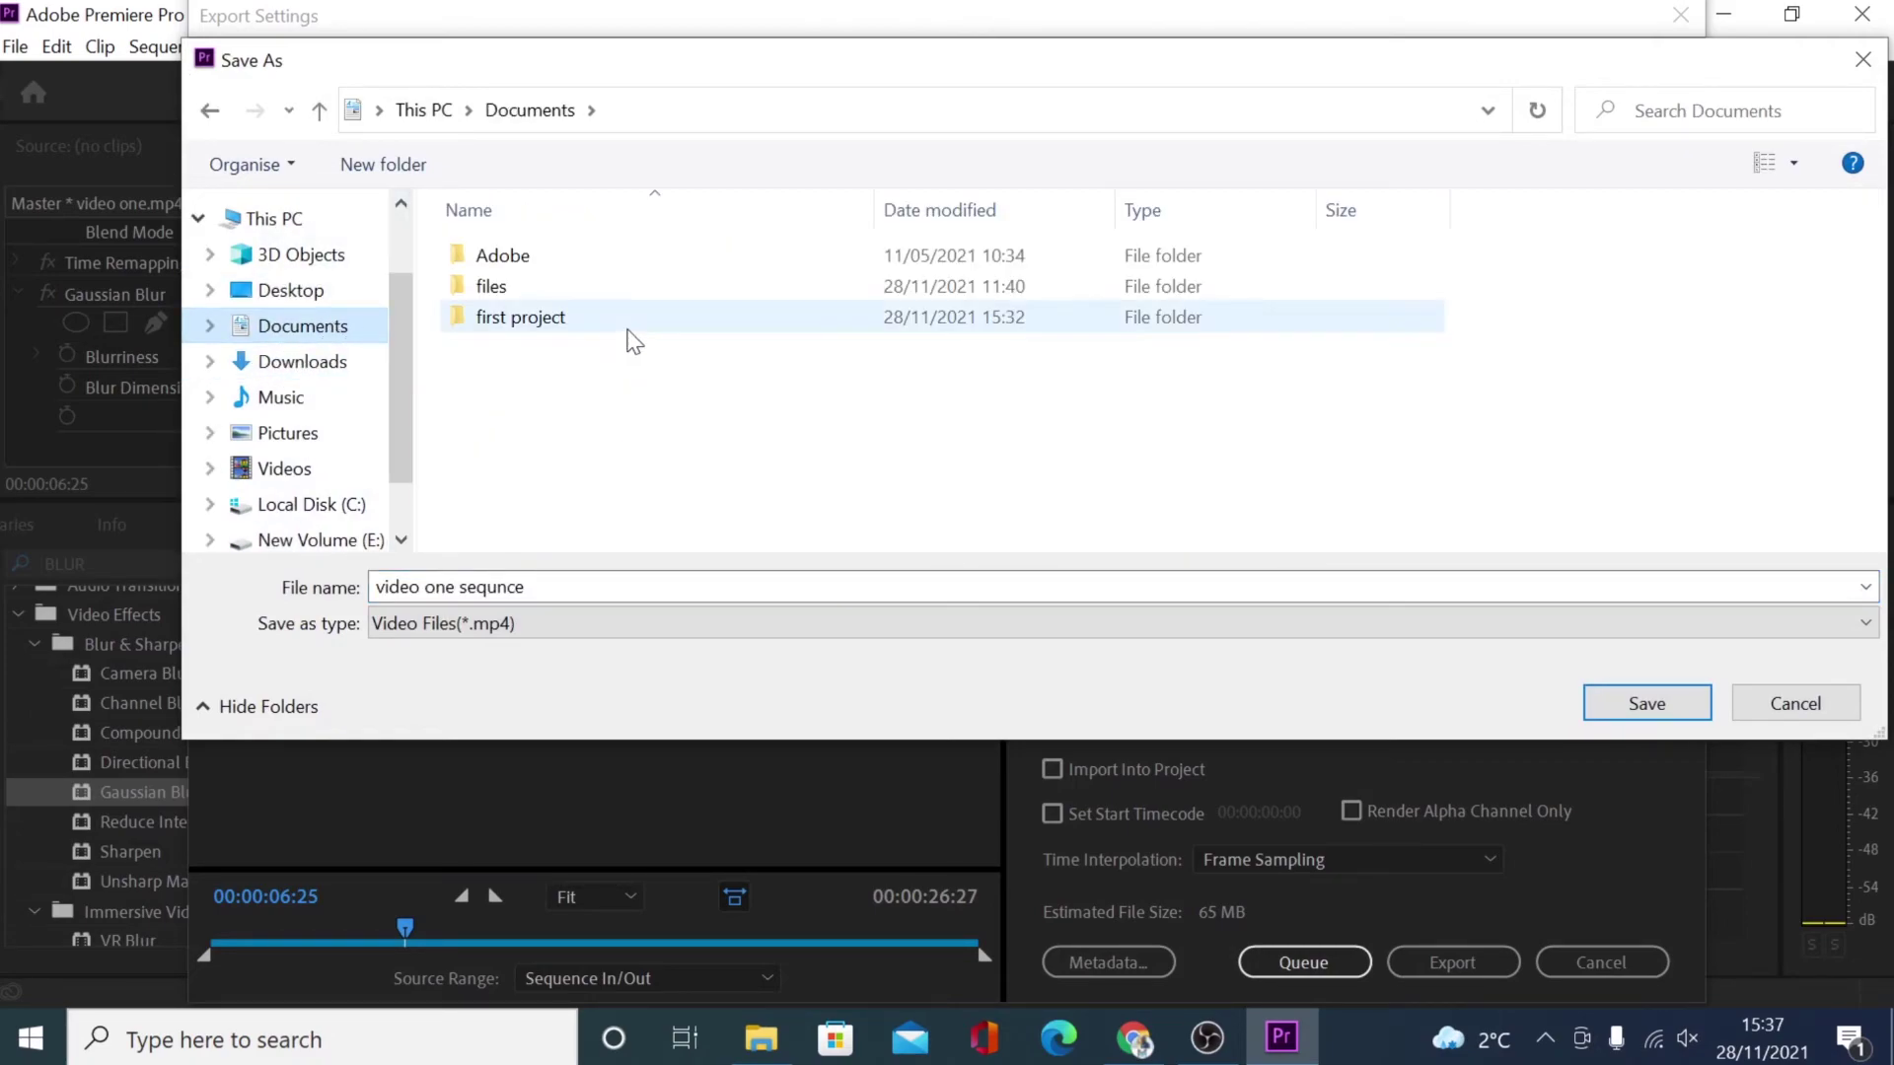
{"action": "double_click", "coordinate": [628, 327]}
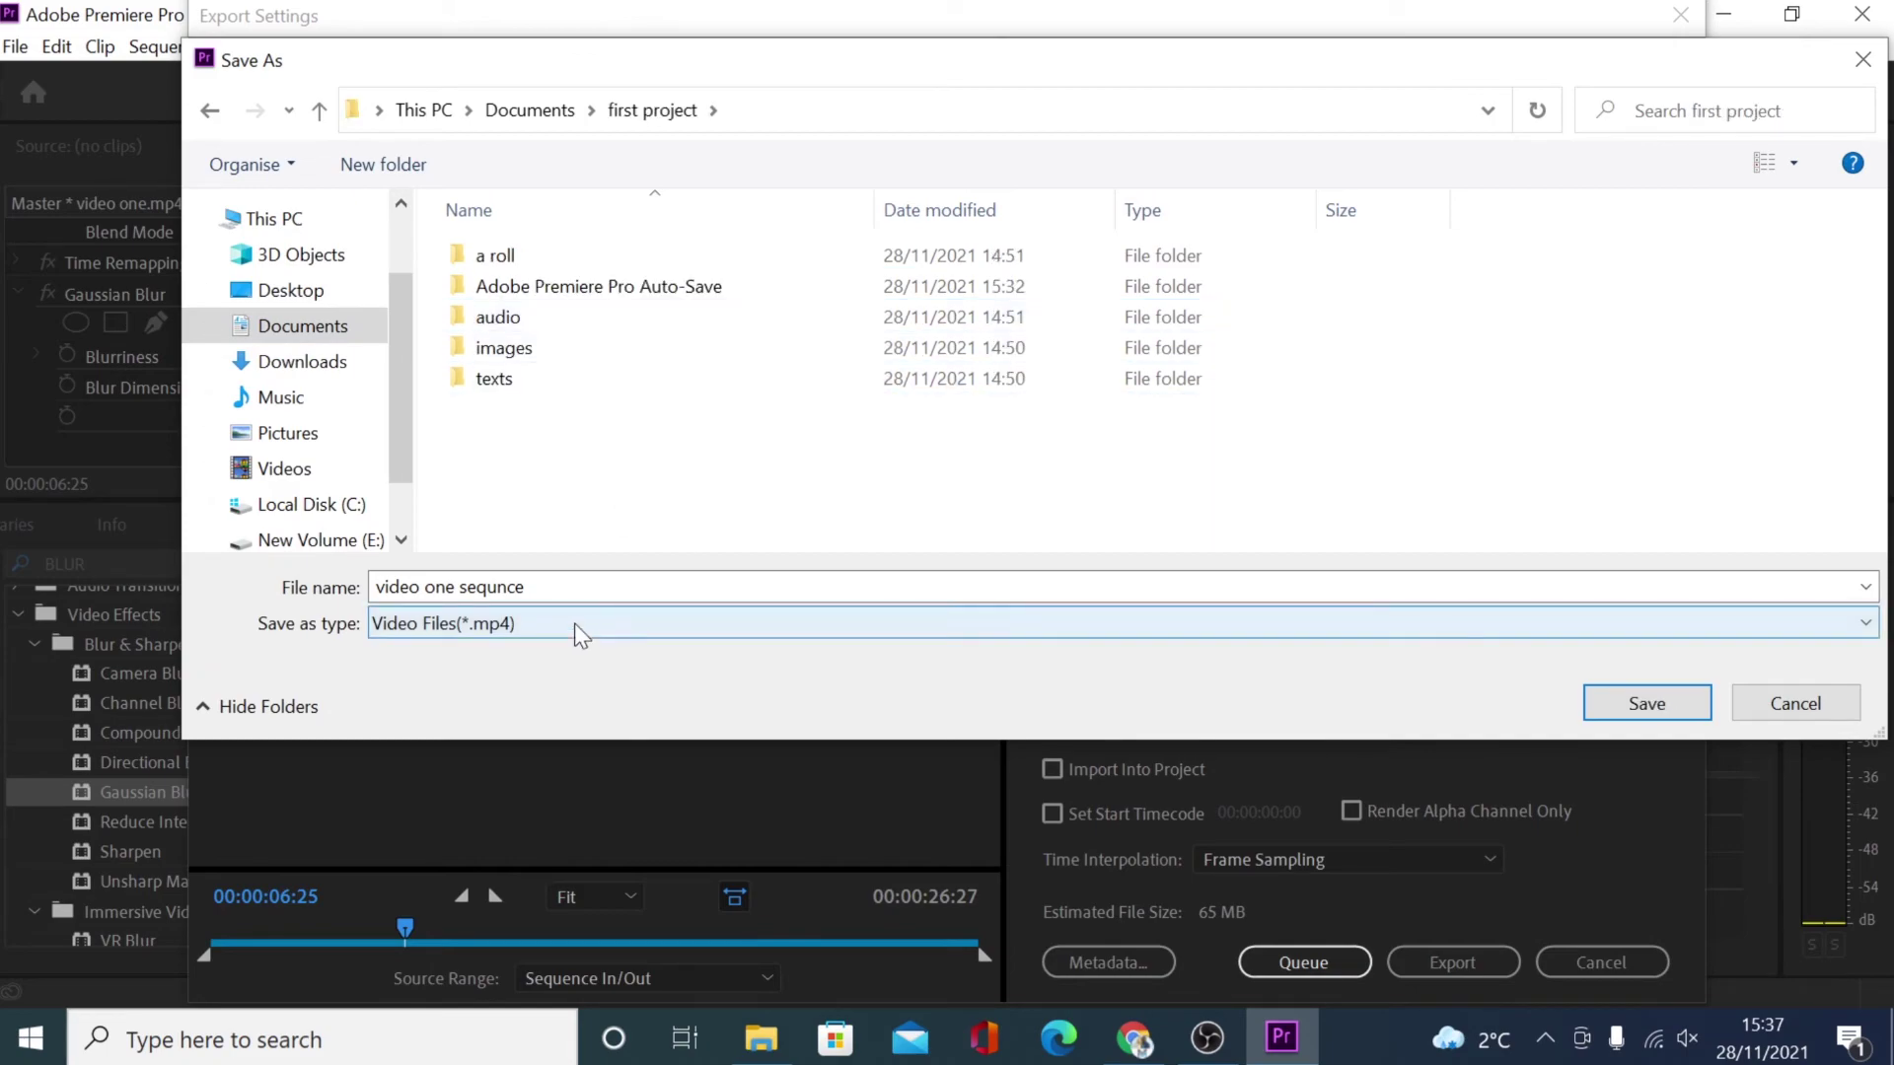
{"action": "left_click", "coordinate": [576, 589]}
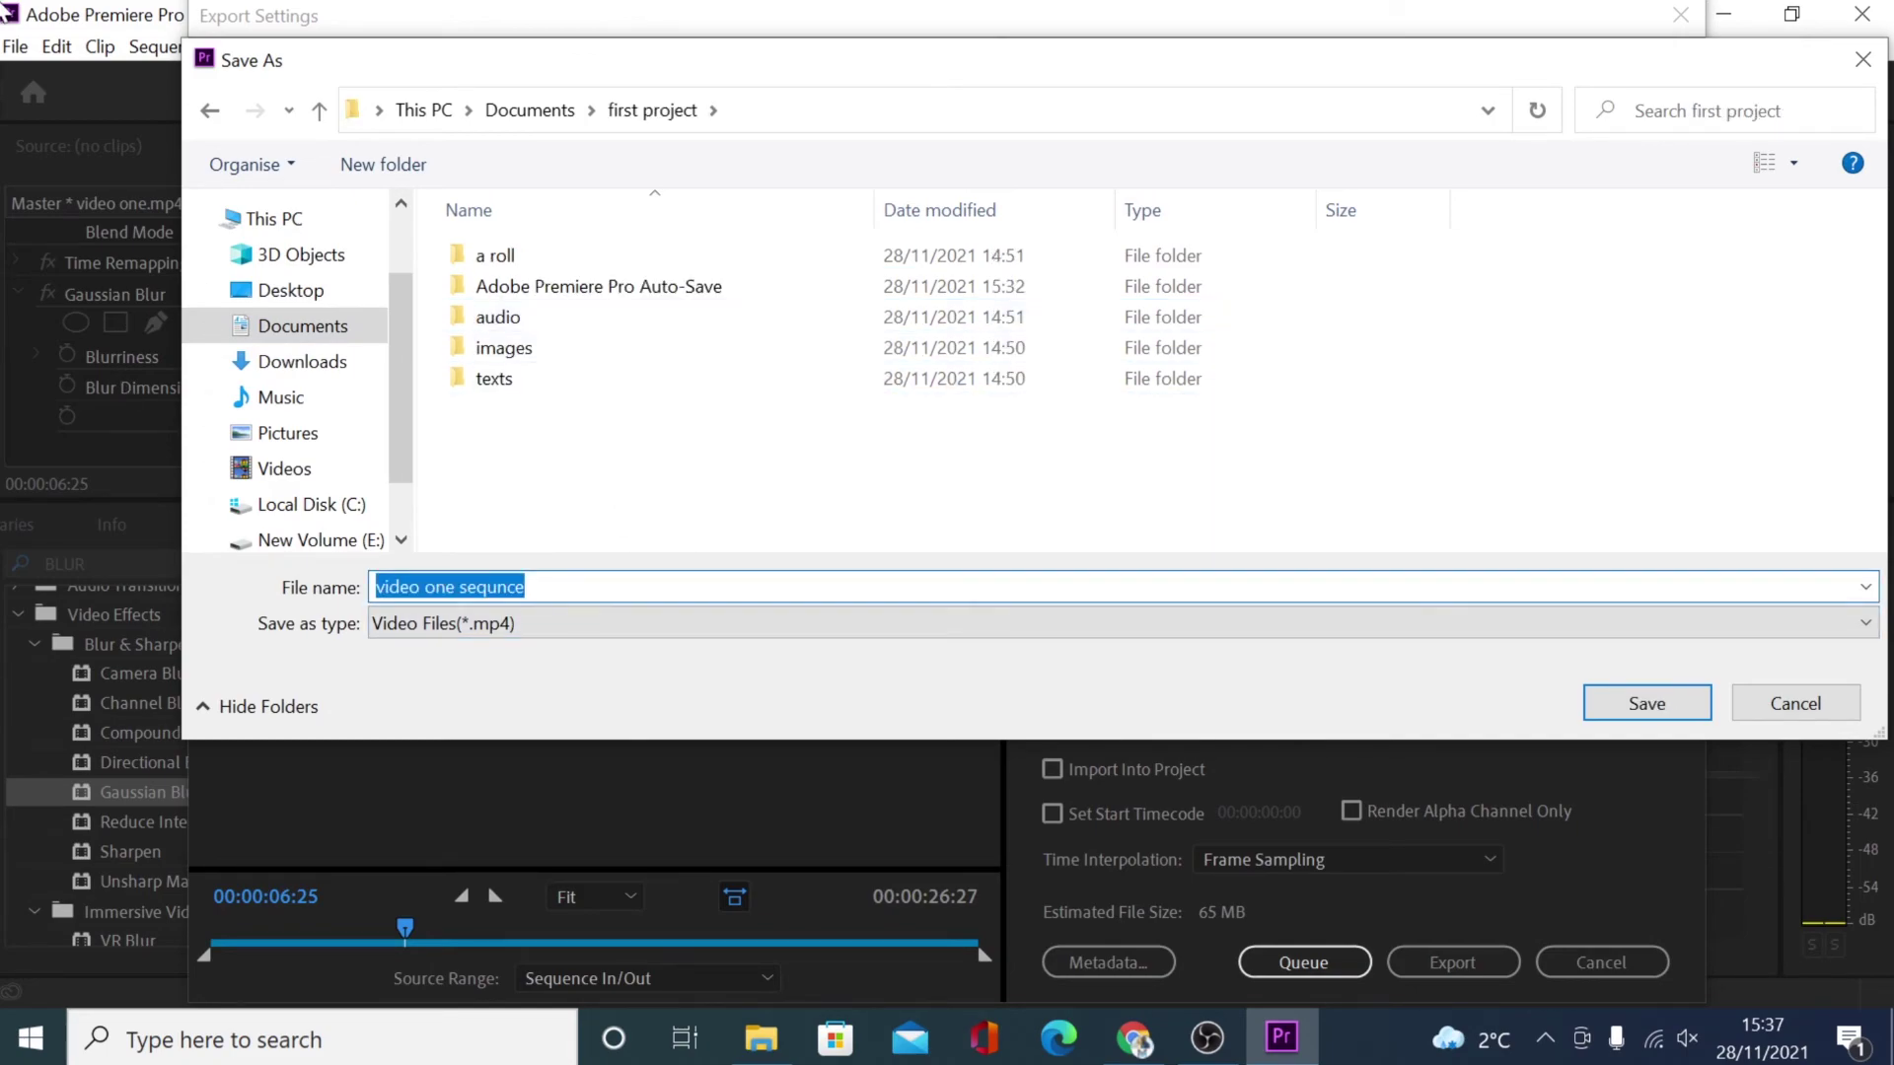
{"action": "type", "text": "first"}
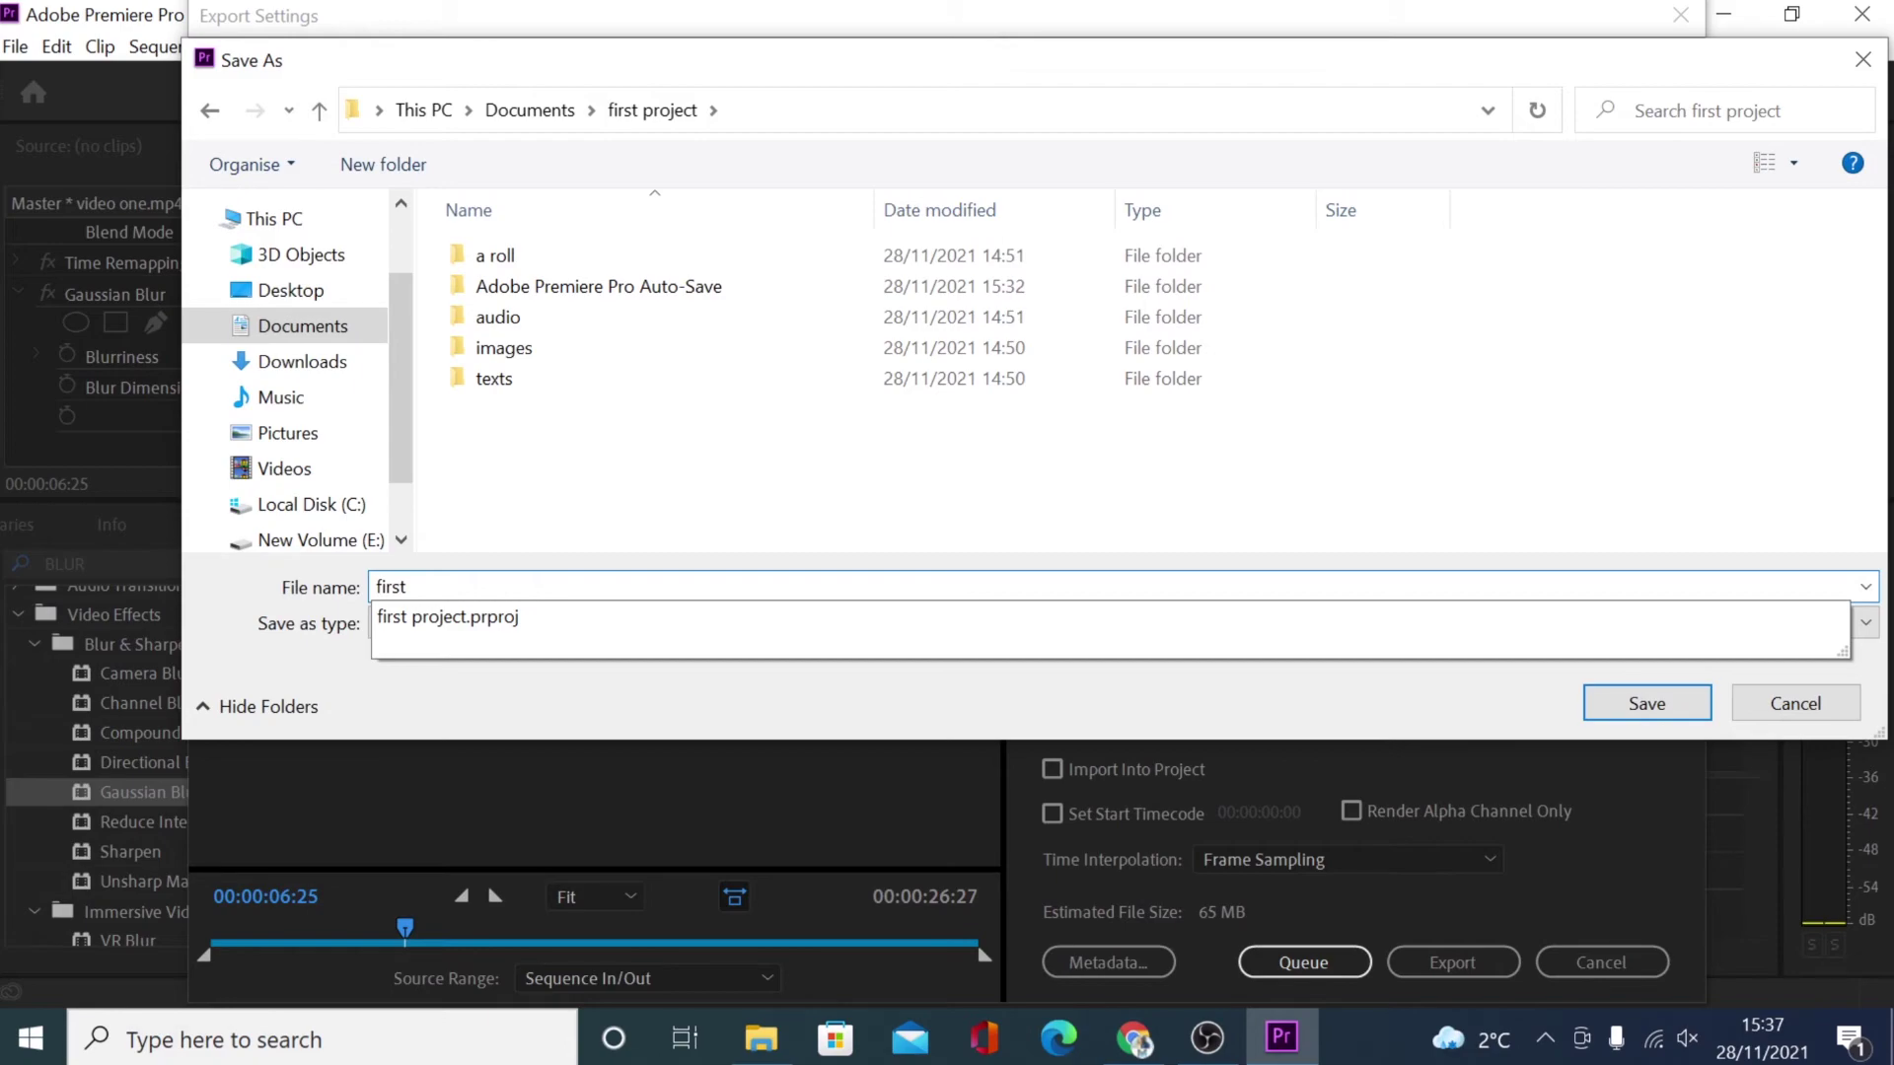
{"action": "type", "text": " project export"}
{"action": "key", "text": "Return"}
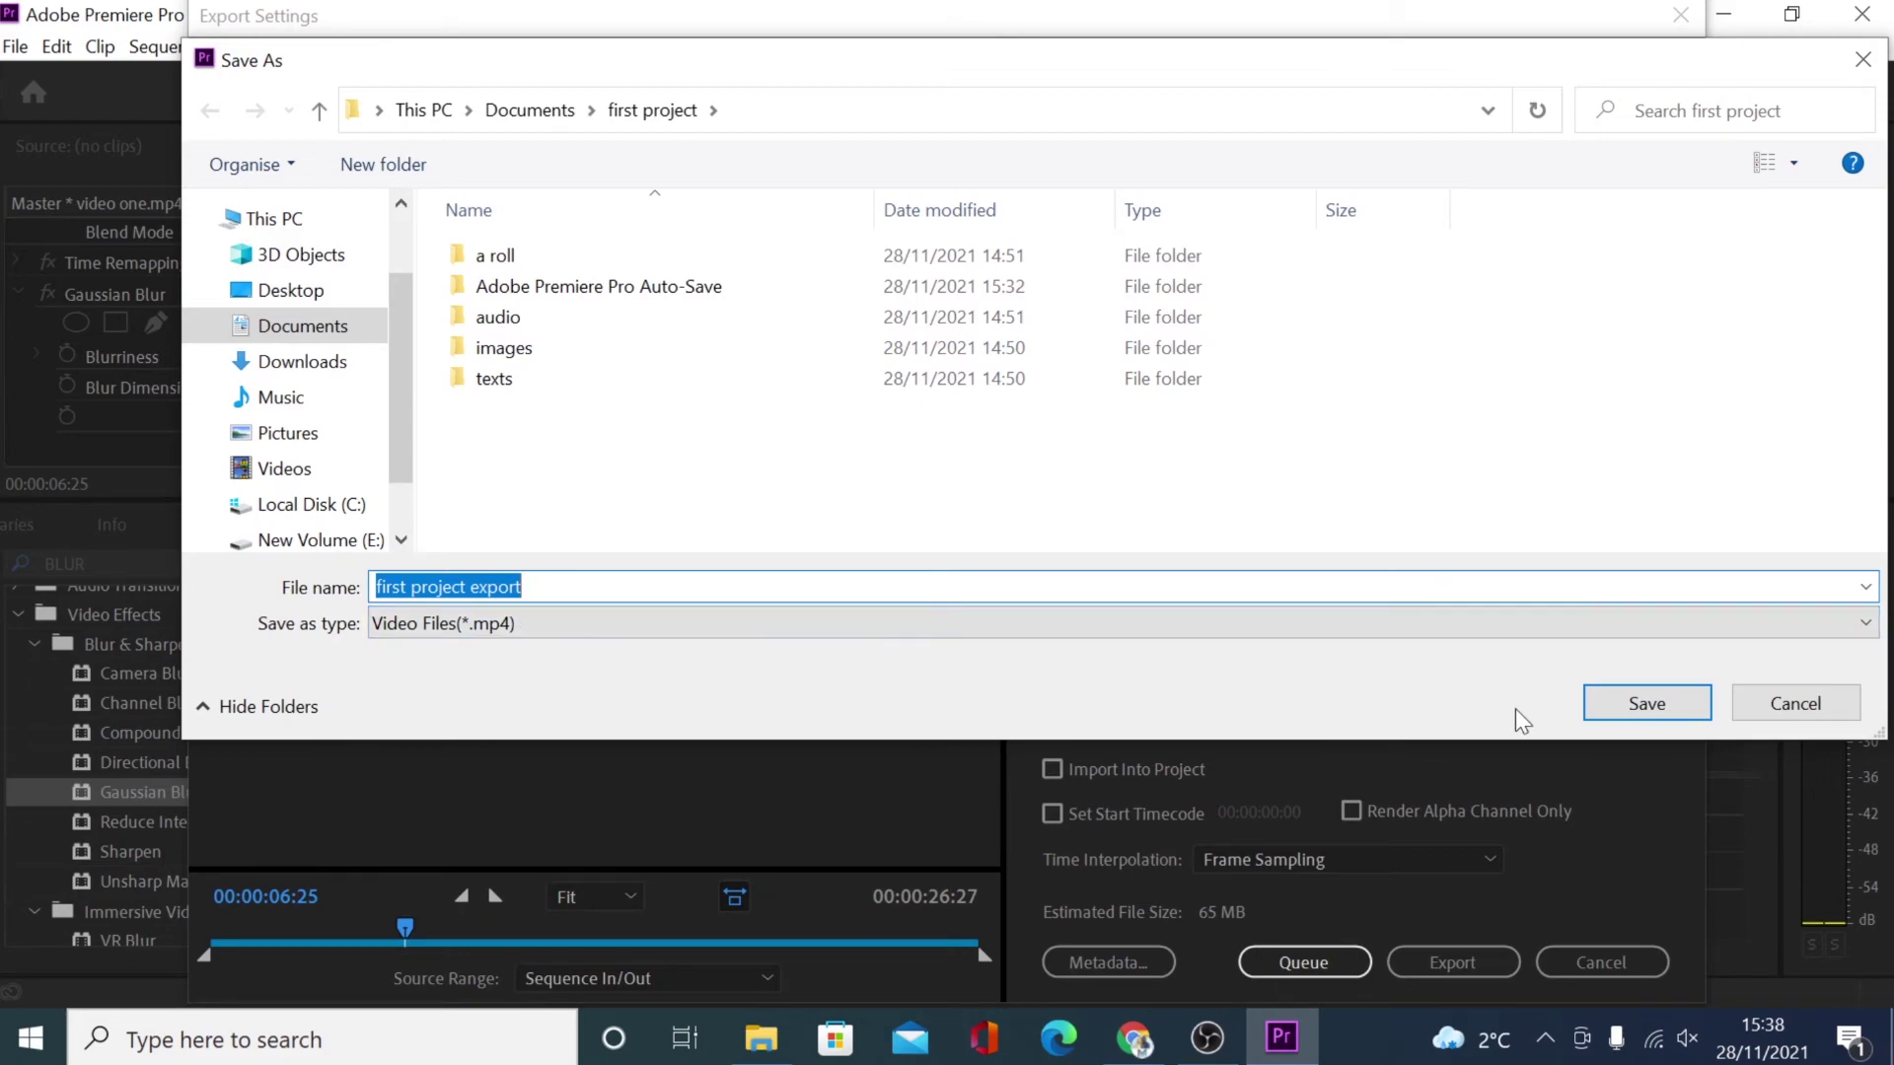
{"action": "left_click", "coordinate": [1647, 703]}
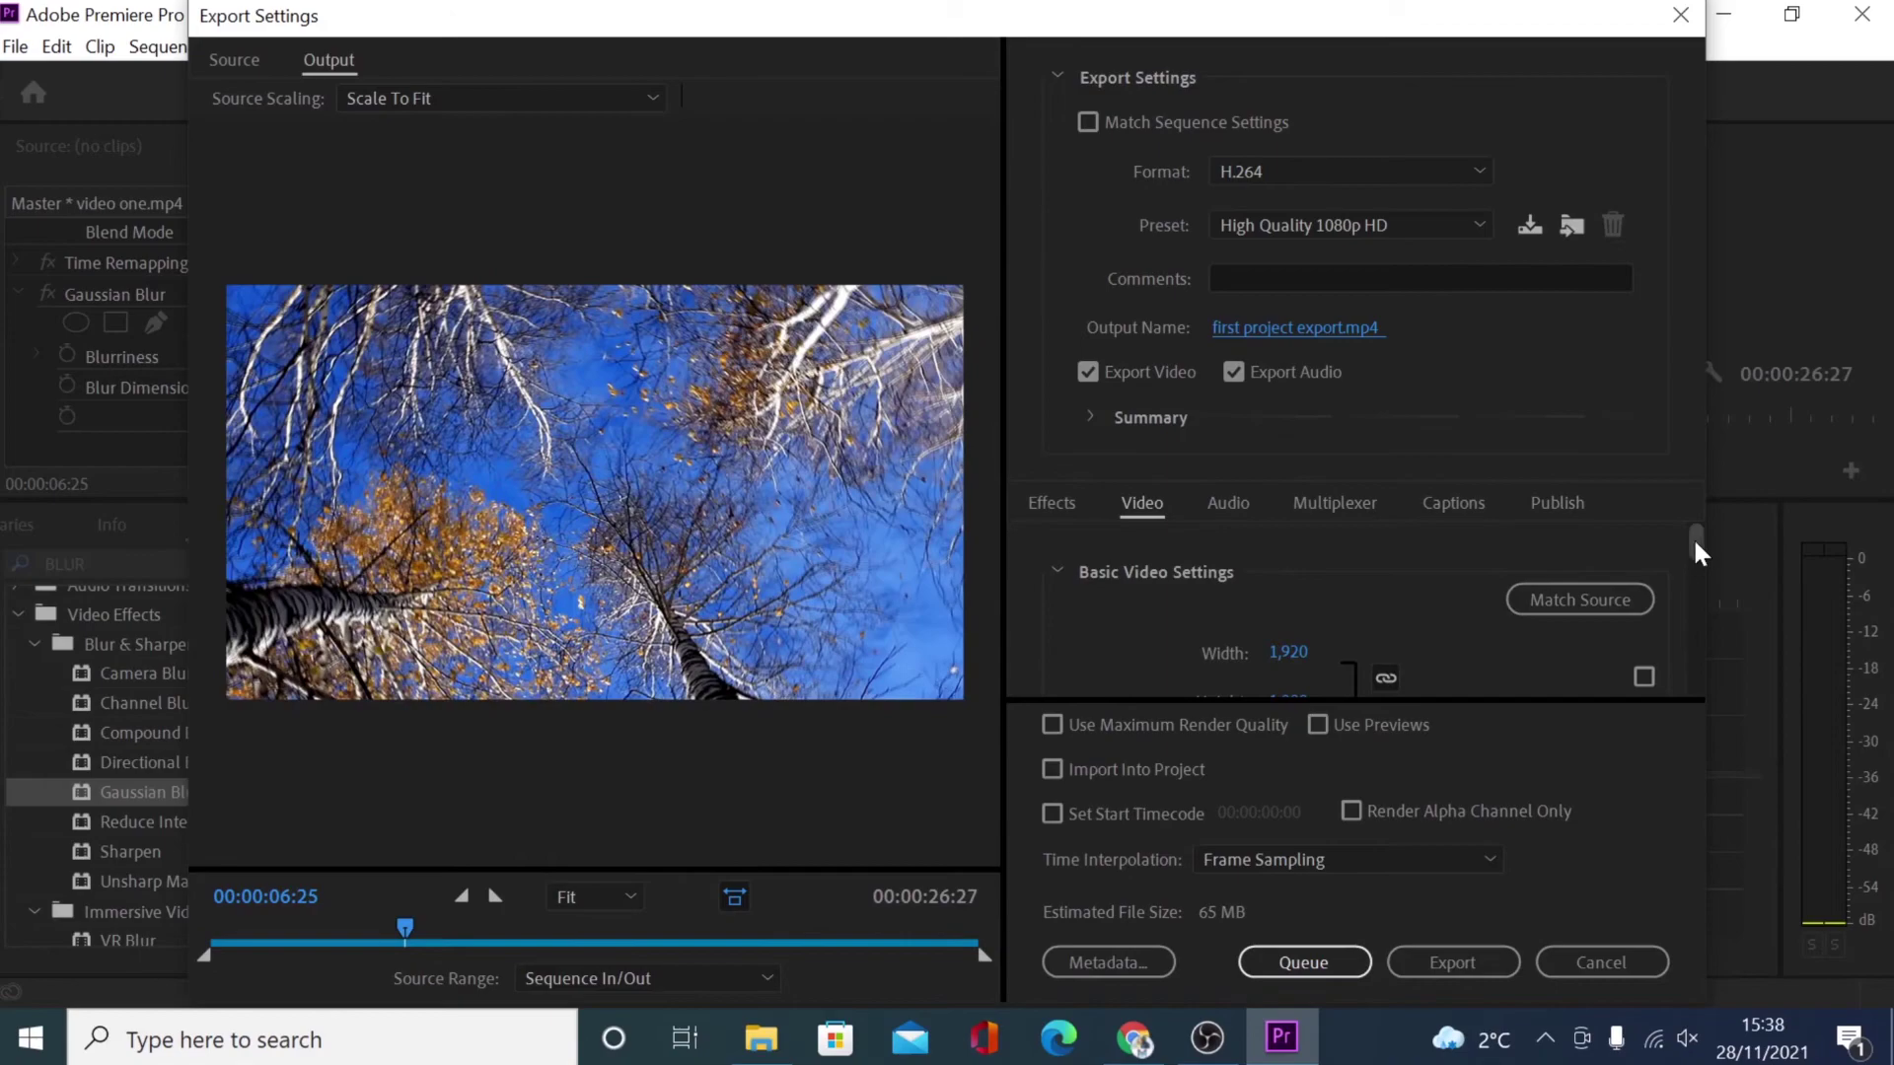
Step: Set the export's target bitrate to 10 Mbps in the video bitrate settings
{"action": "left_click_drag", "start_coordinate": [1696, 538], "coordinate": [1691, 614]}
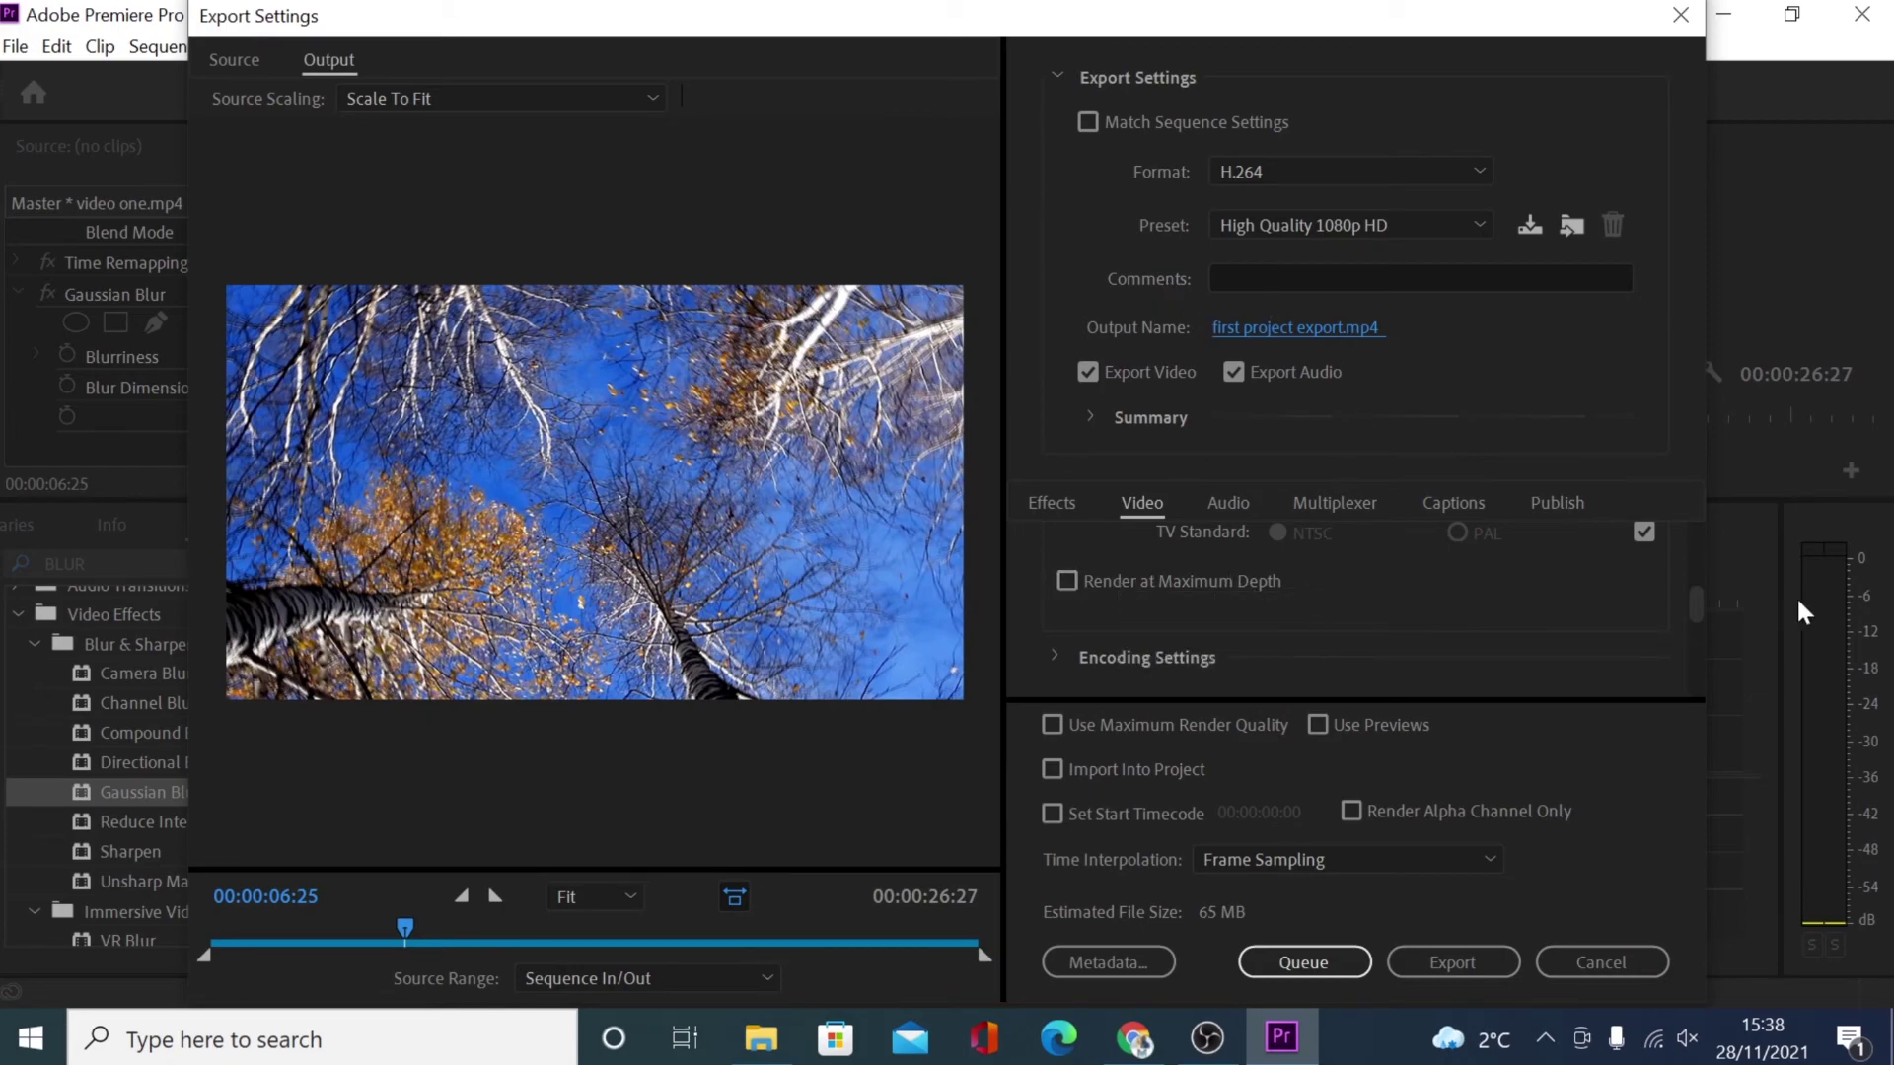
{"action": "left_click_drag", "start_coordinate": [1697, 629], "coordinate": [1699, 661]}
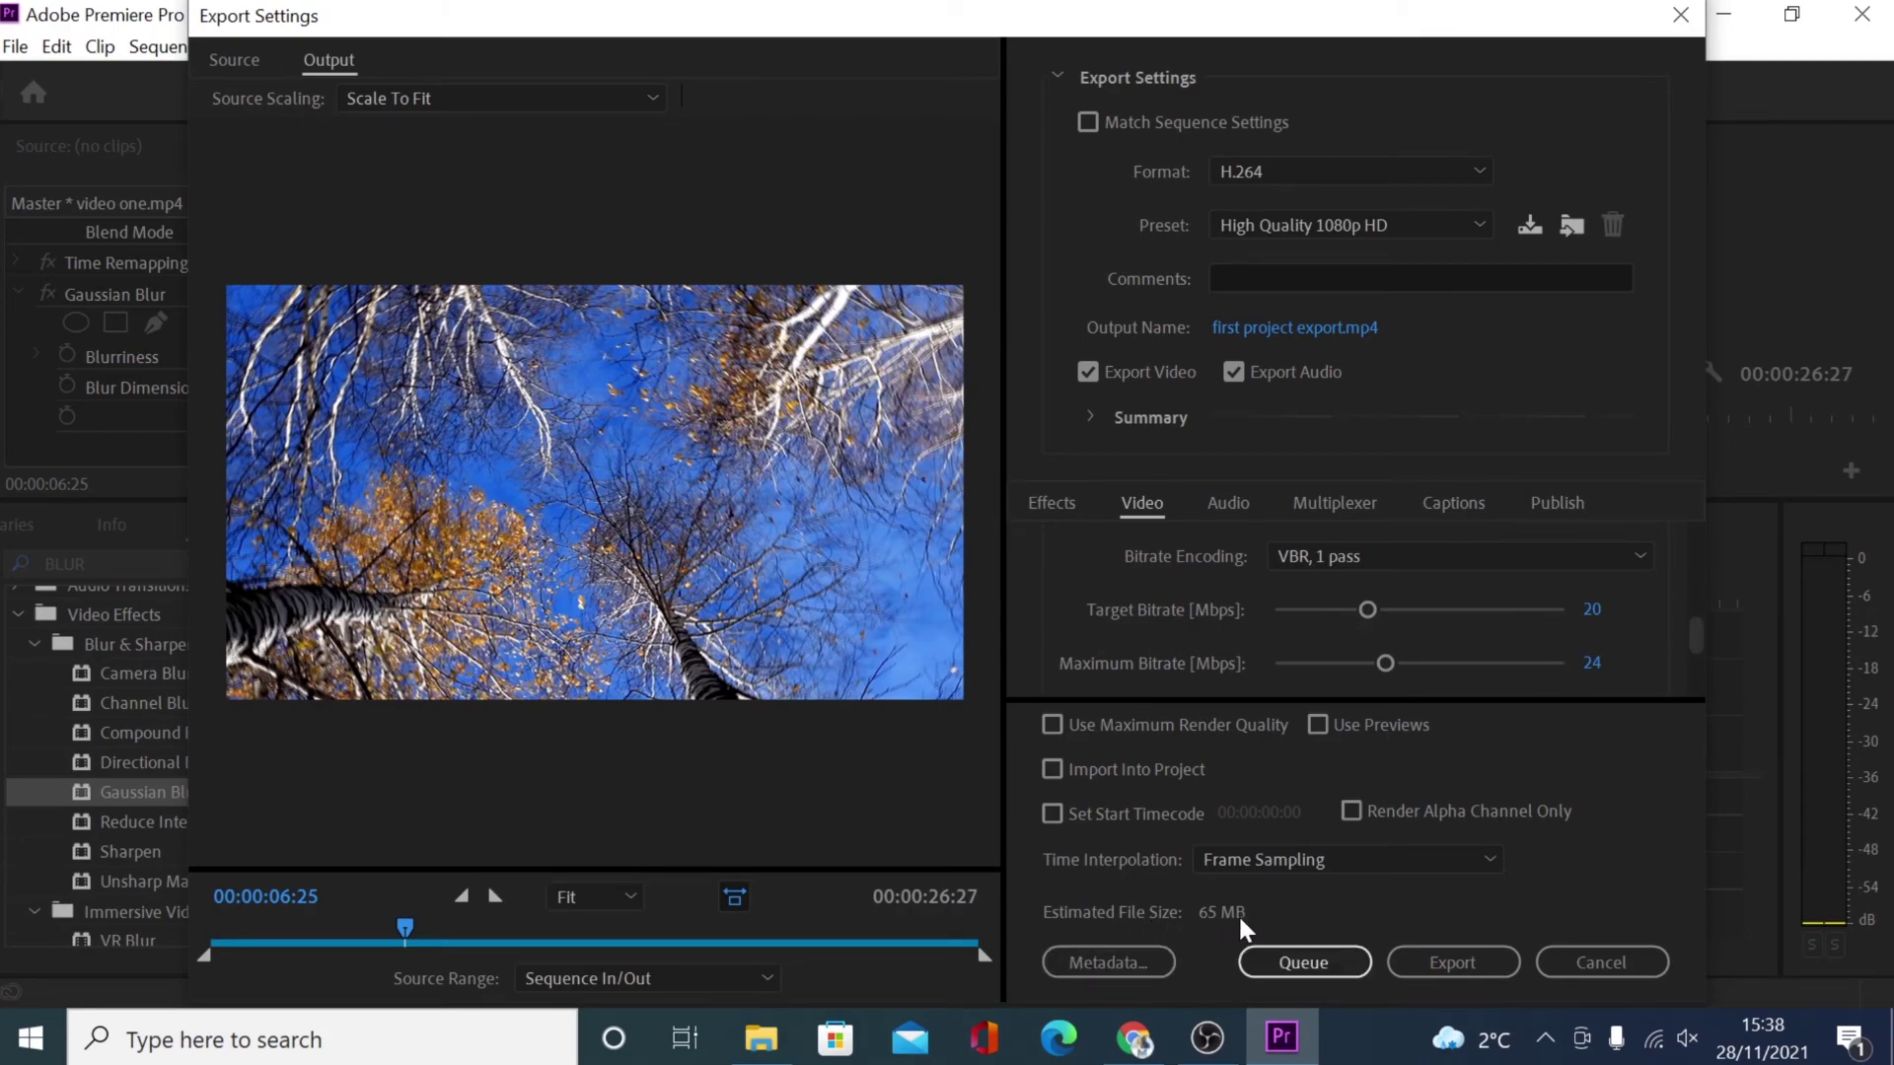
{"action": "left_click", "coordinate": [1591, 610]}
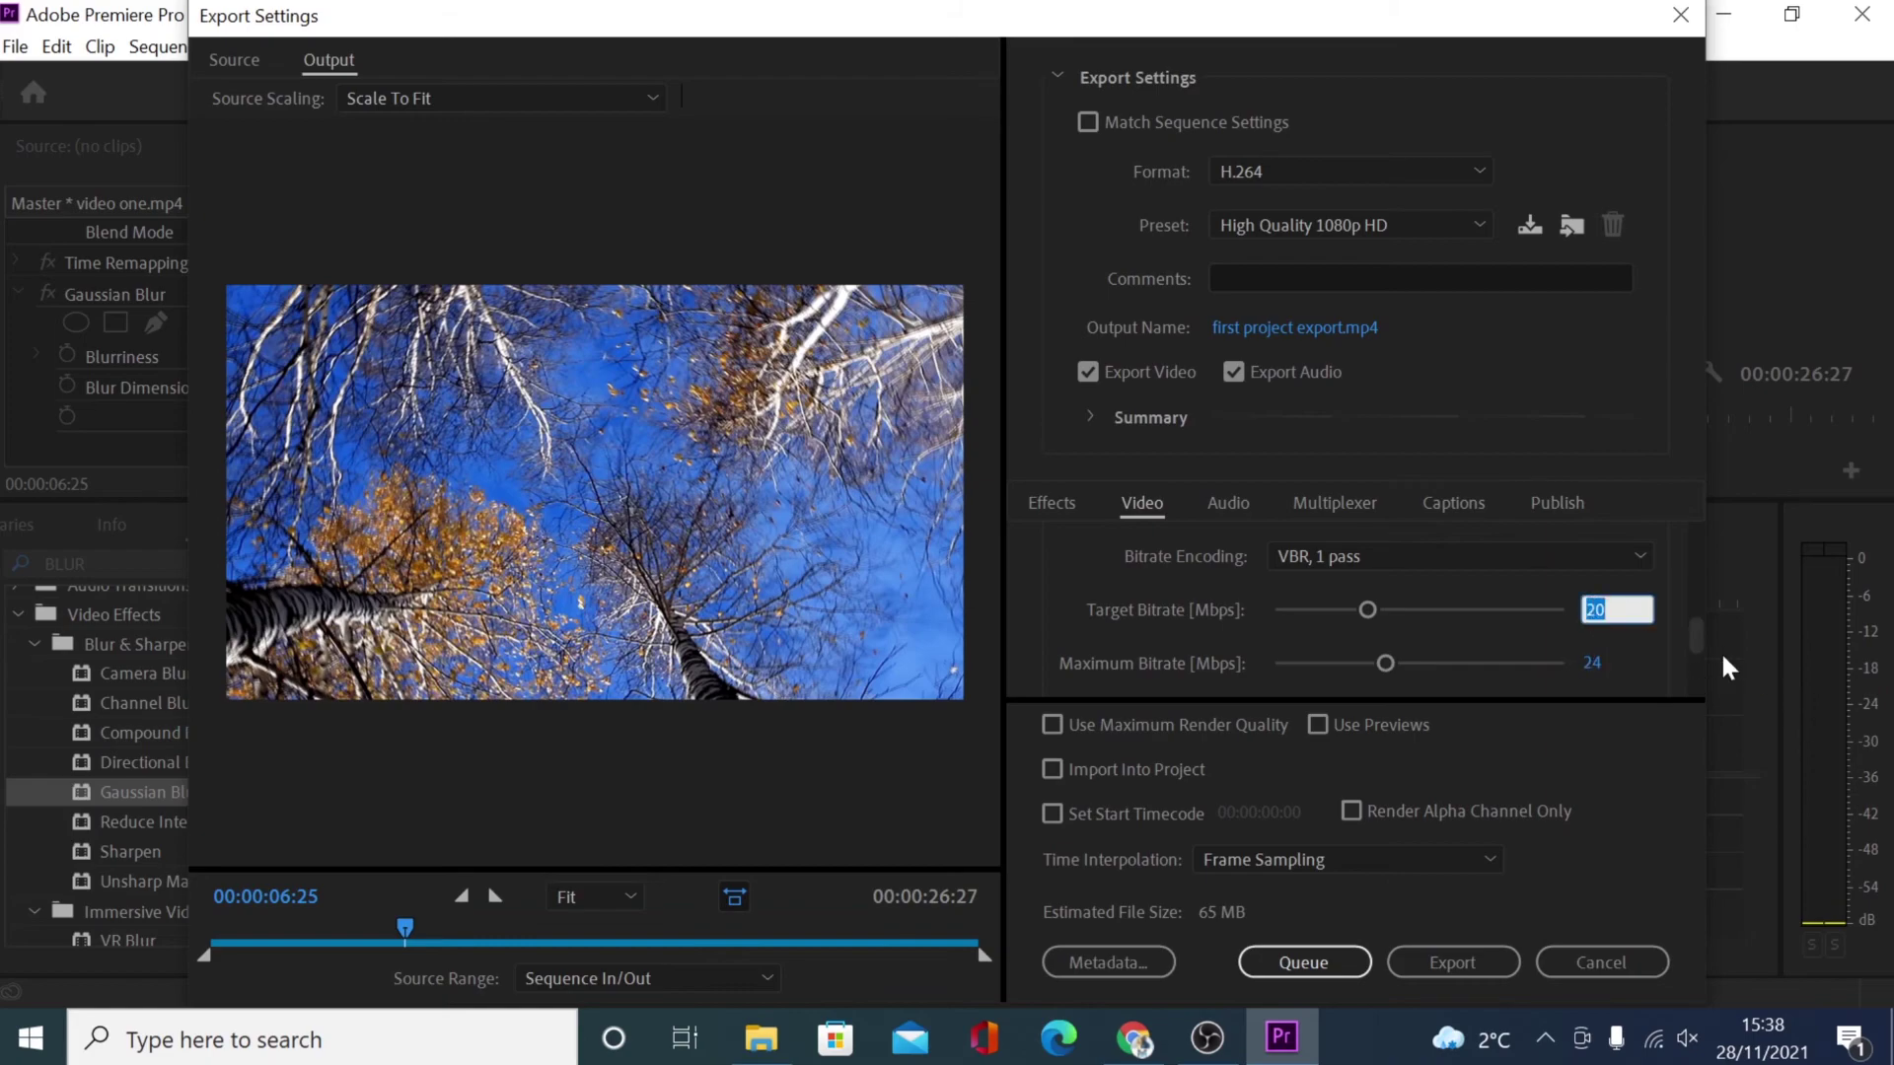
{"action": "type", "text": "10"}
{"action": "key", "text": "Return"}
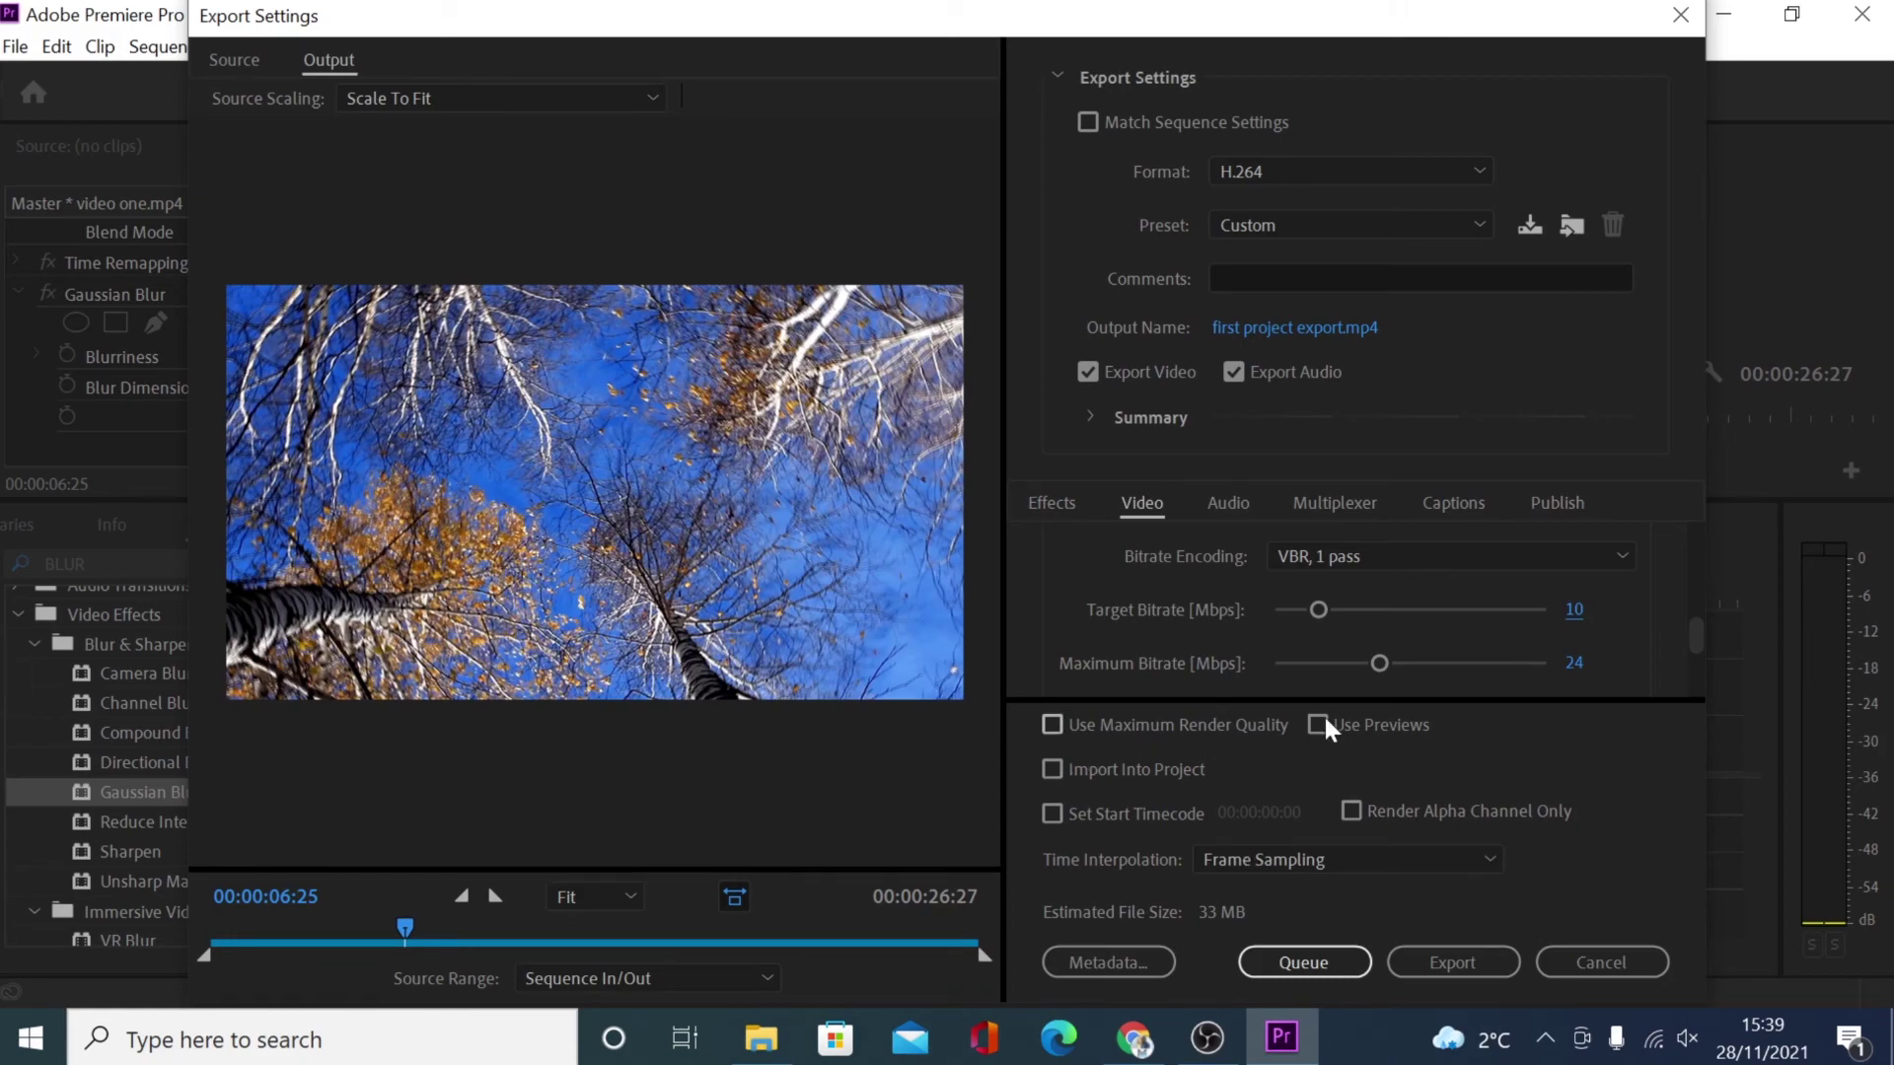
Step: Set the target bitrate to 20 Mbps and export the sequence
{"action": "left_click", "coordinate": [1576, 608]}
{"action": "type", "text": "20"}
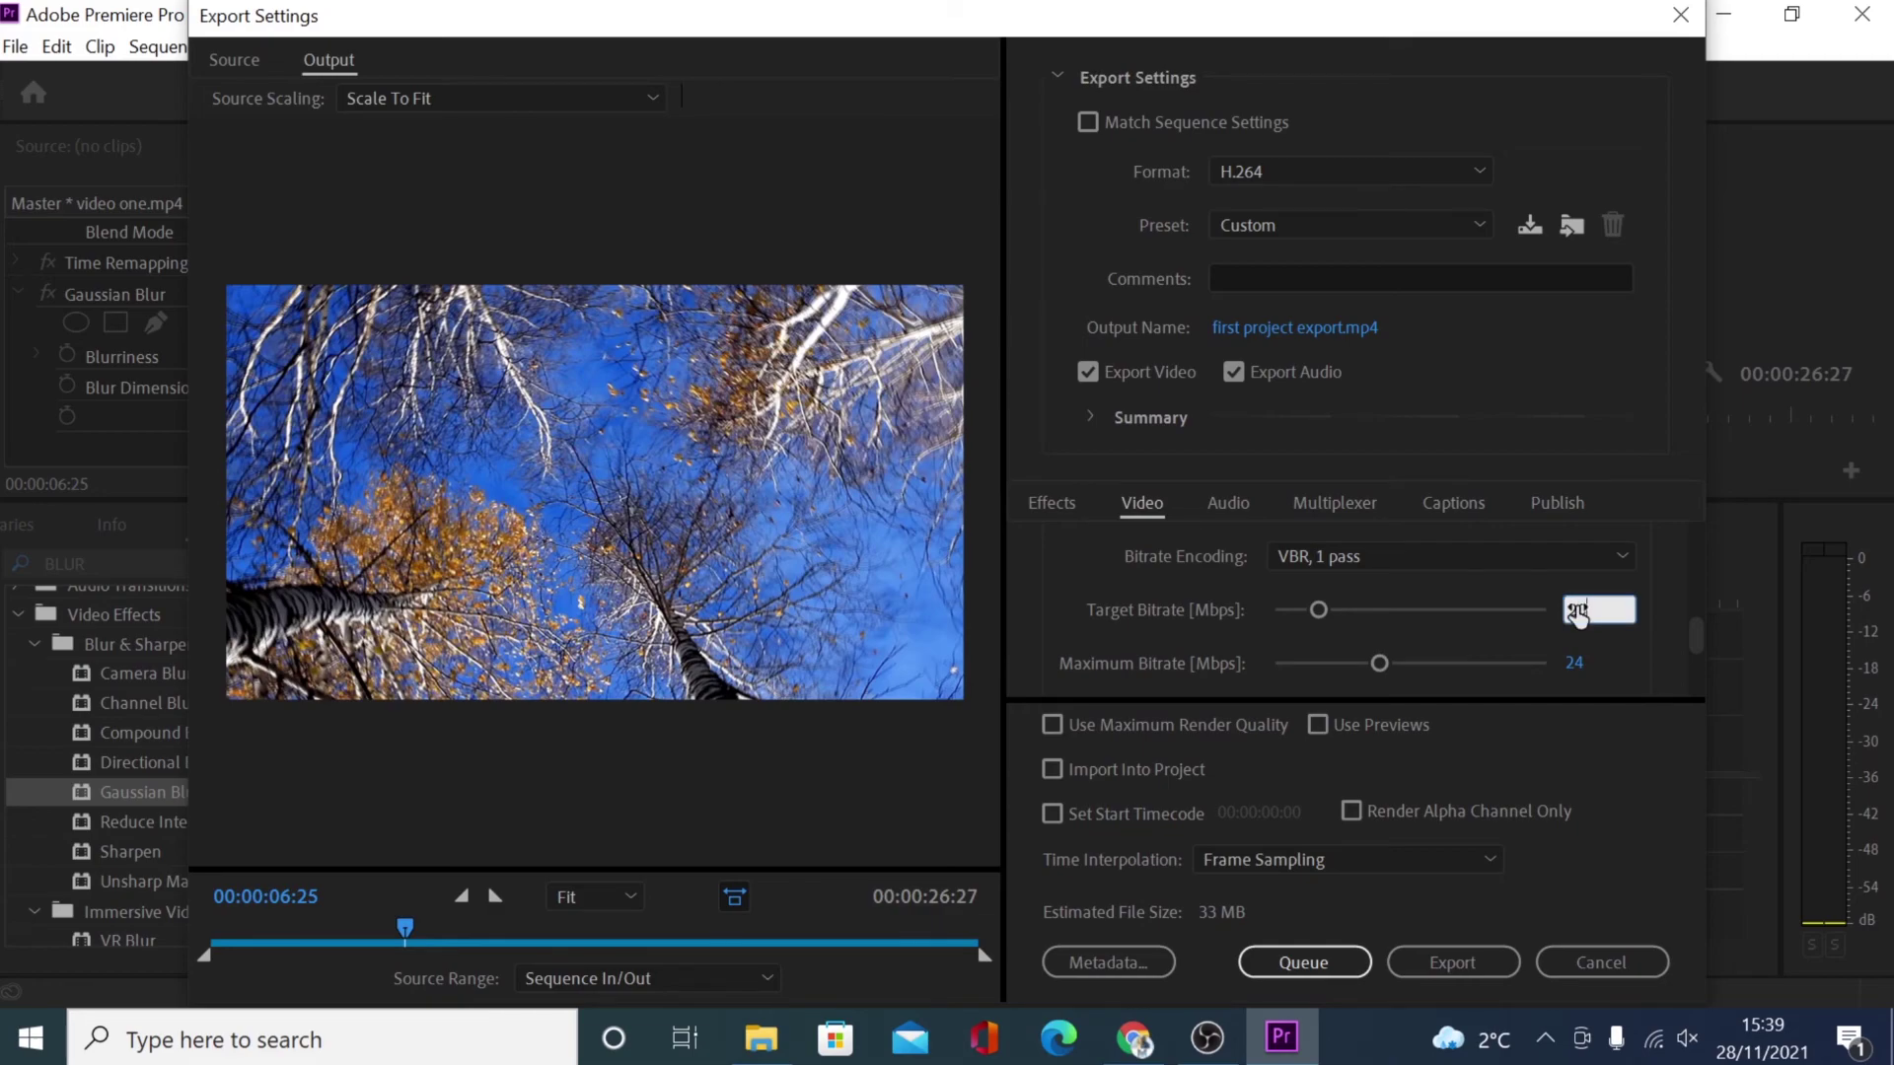
{"action": "key", "text": "Return"}
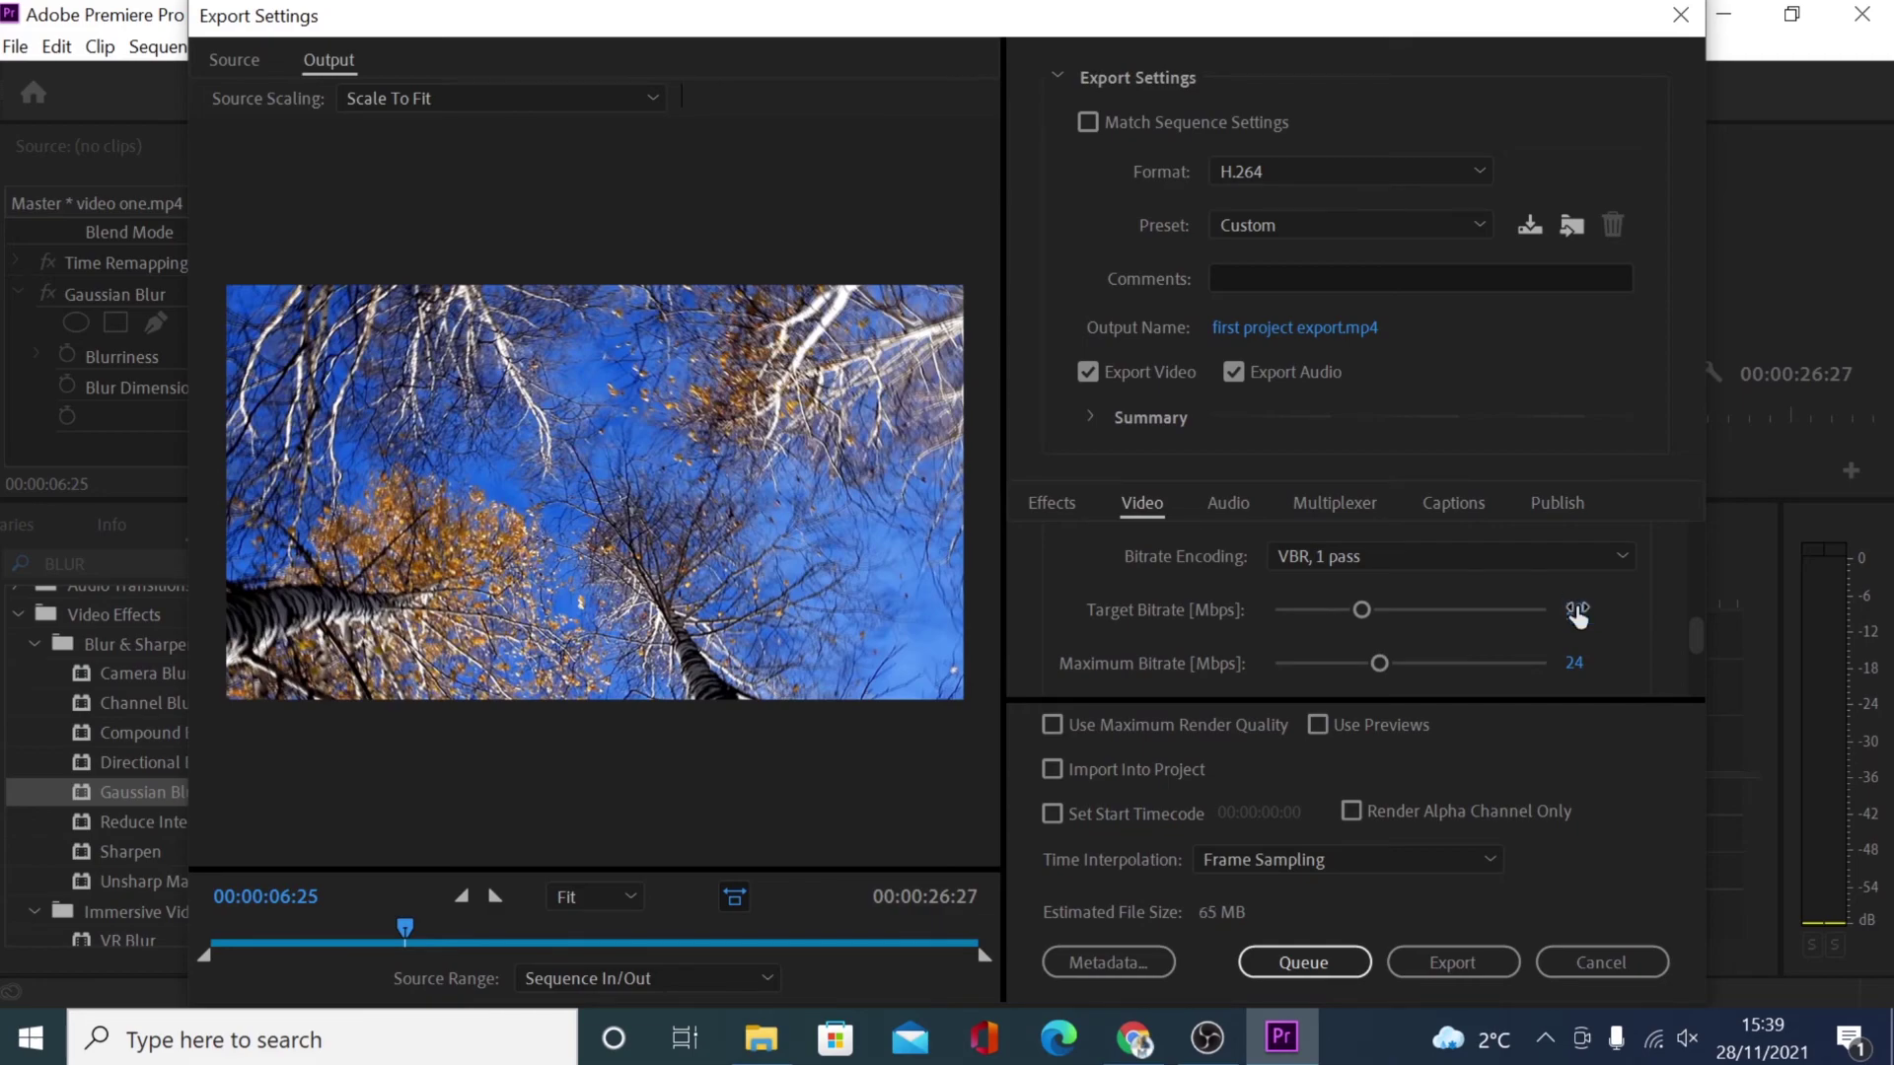
{"action": "left_click", "coordinate": [1477, 974]}
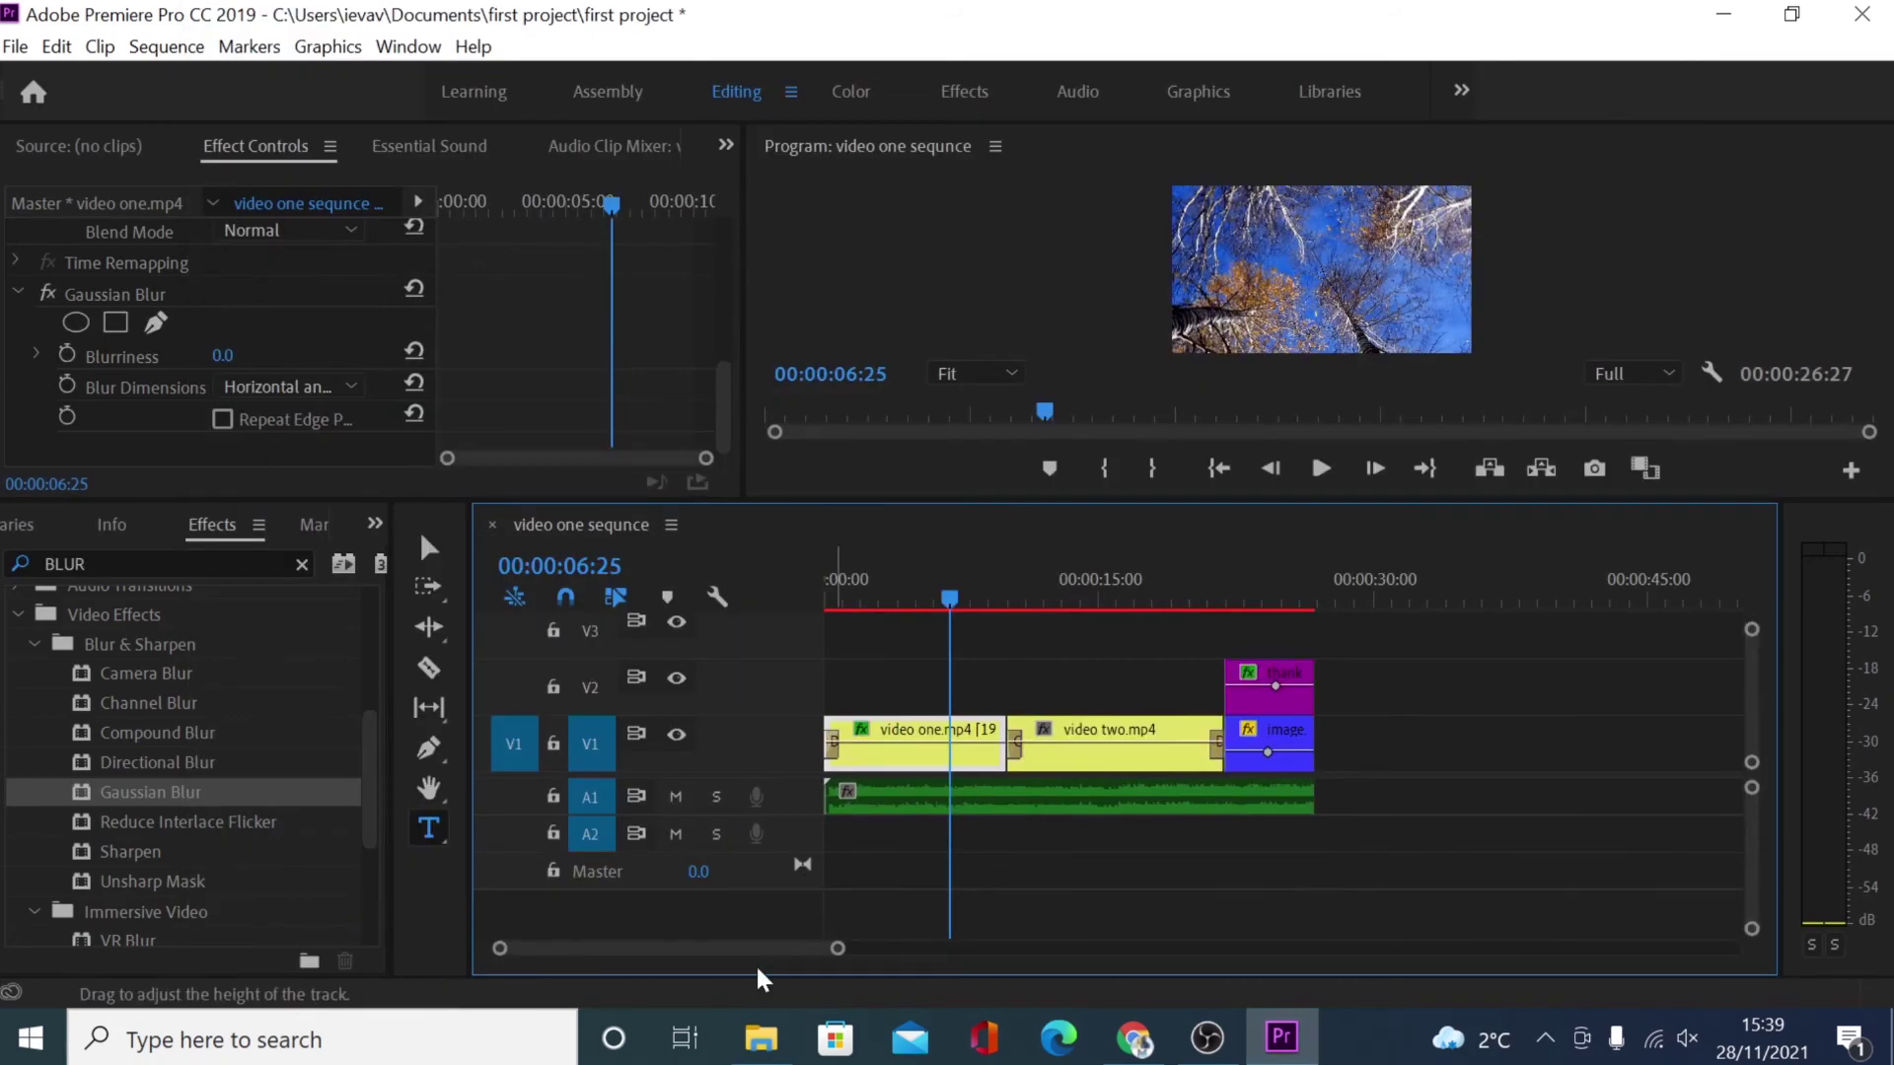
Step: Inspect the exported video and the Auto-Save folder within Documents > first project in File Explorer, and return to Premiere Pro
{"action": "left_click", "coordinate": [761, 1043]}
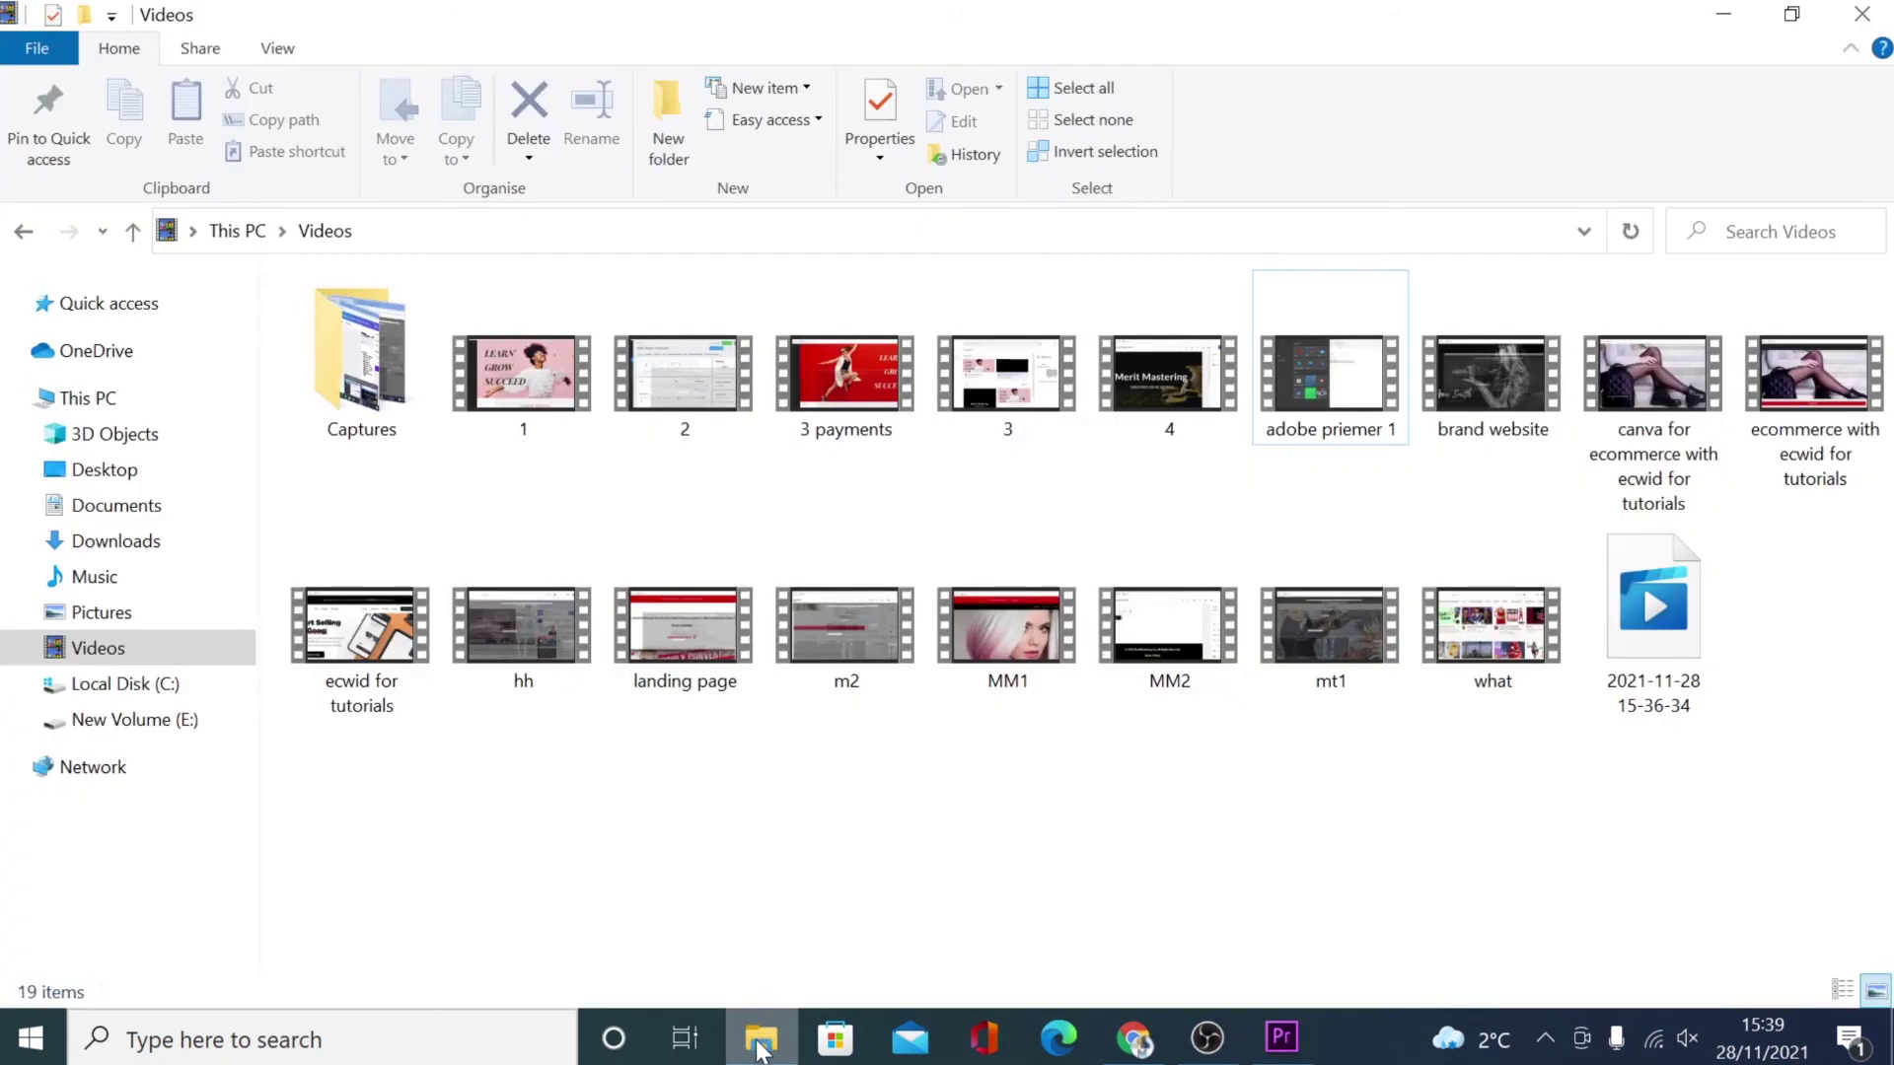
{"action": "left_click", "coordinate": [124, 507]}
{"action": "double_click", "coordinate": [388, 394]}
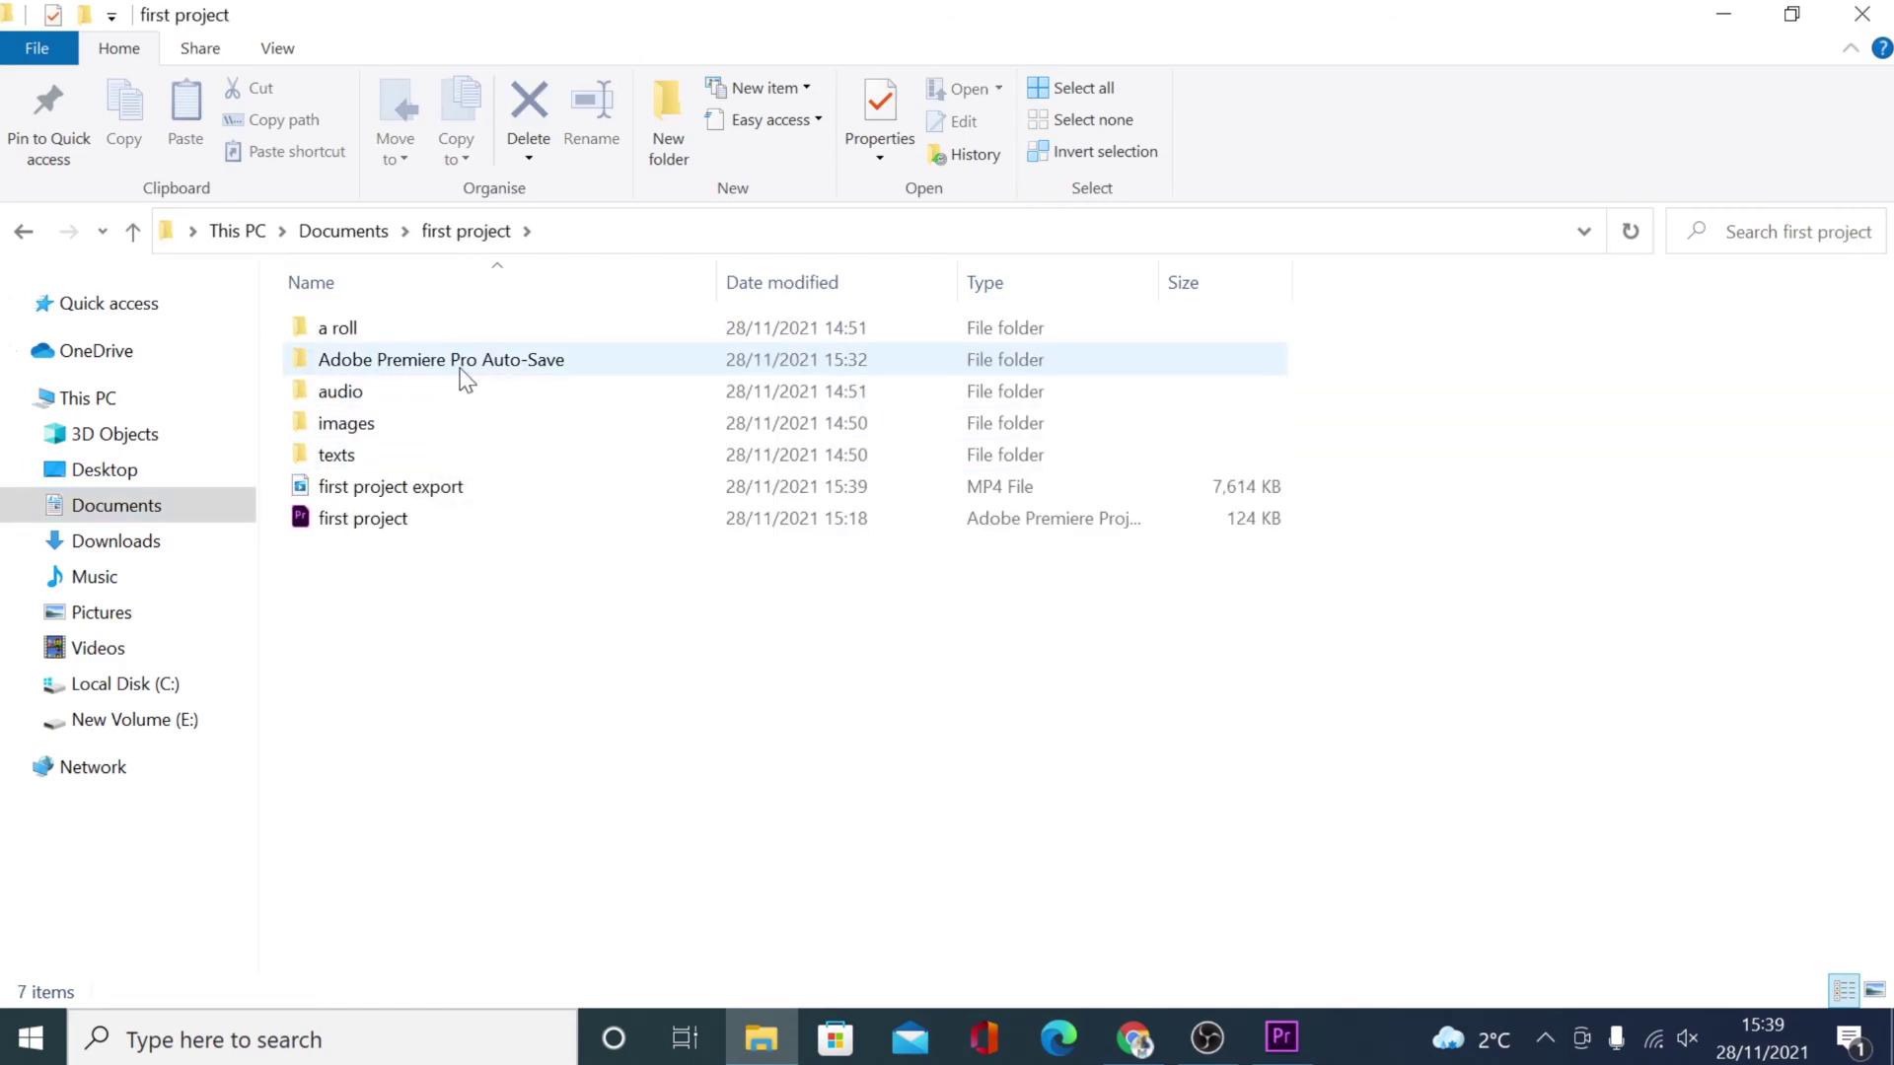
{"action": "double_click", "coordinate": [471, 361]}
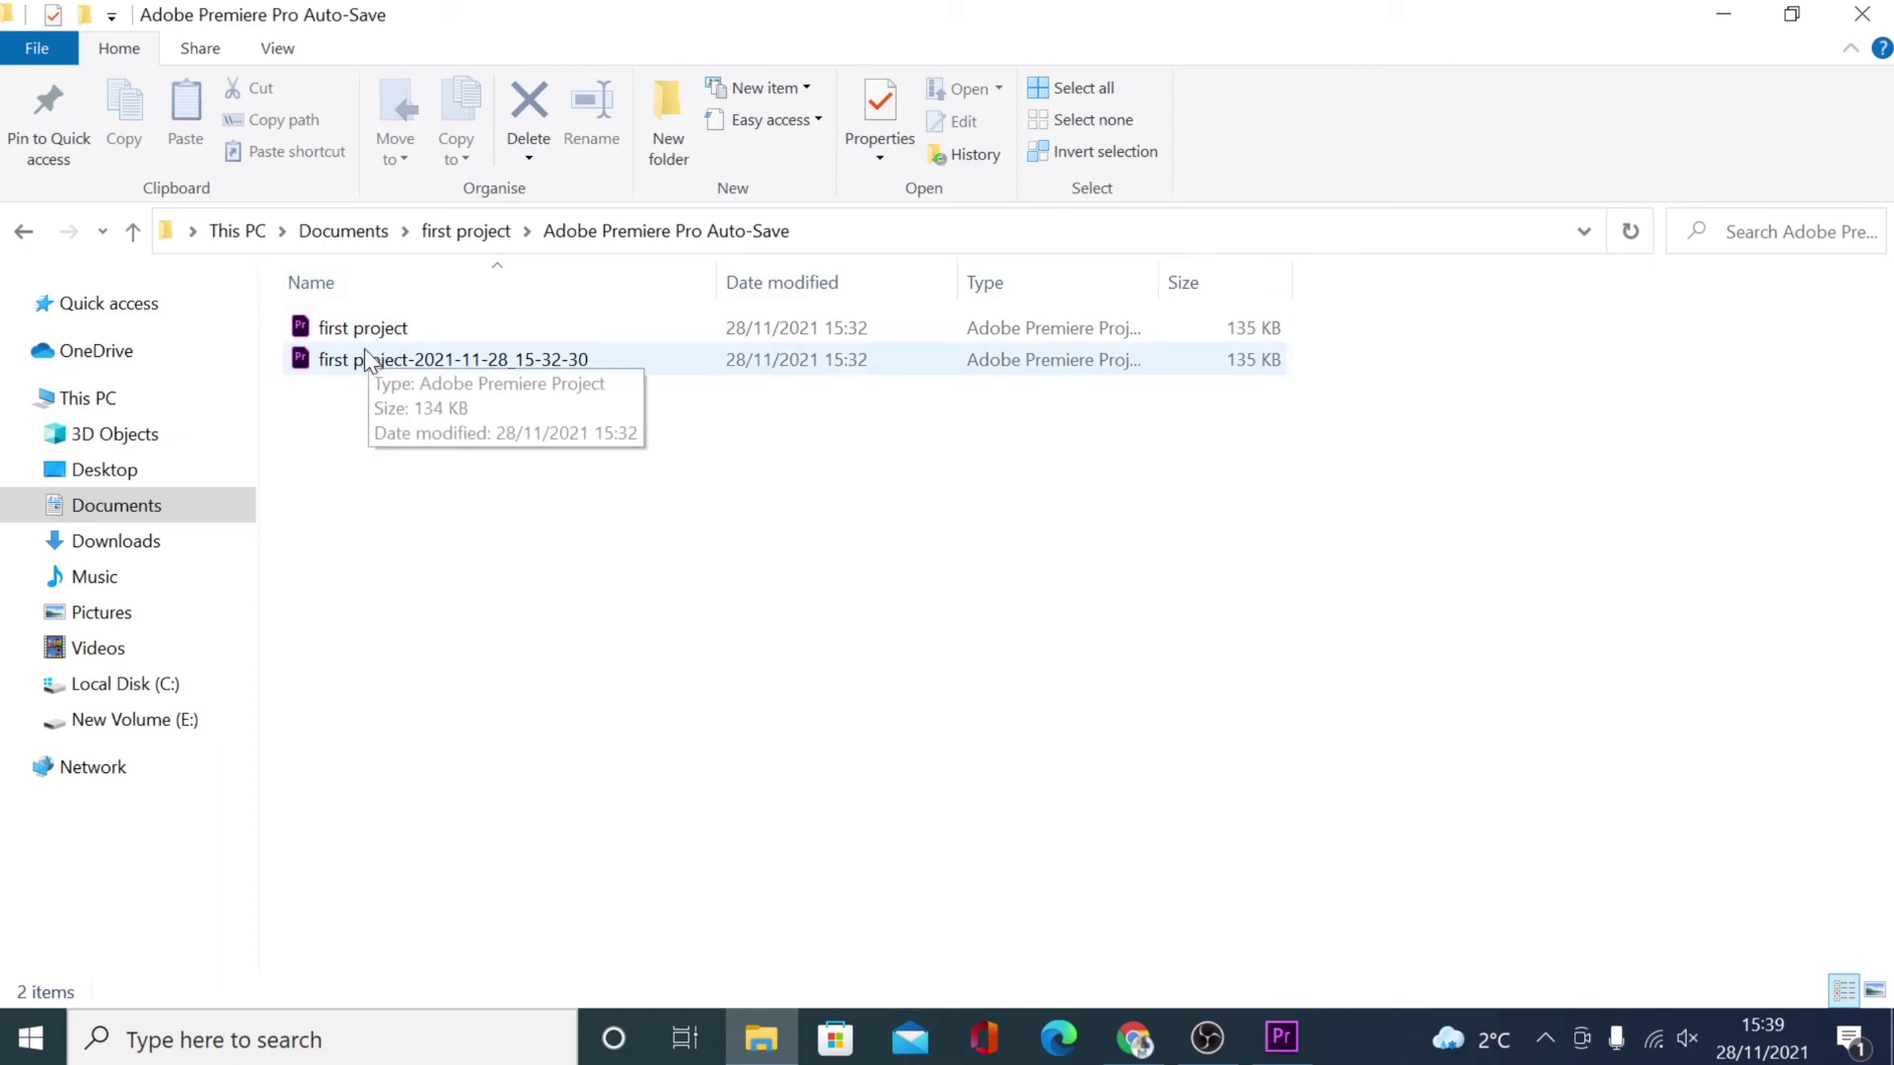
{"action": "left_click", "coordinate": [133, 234]}
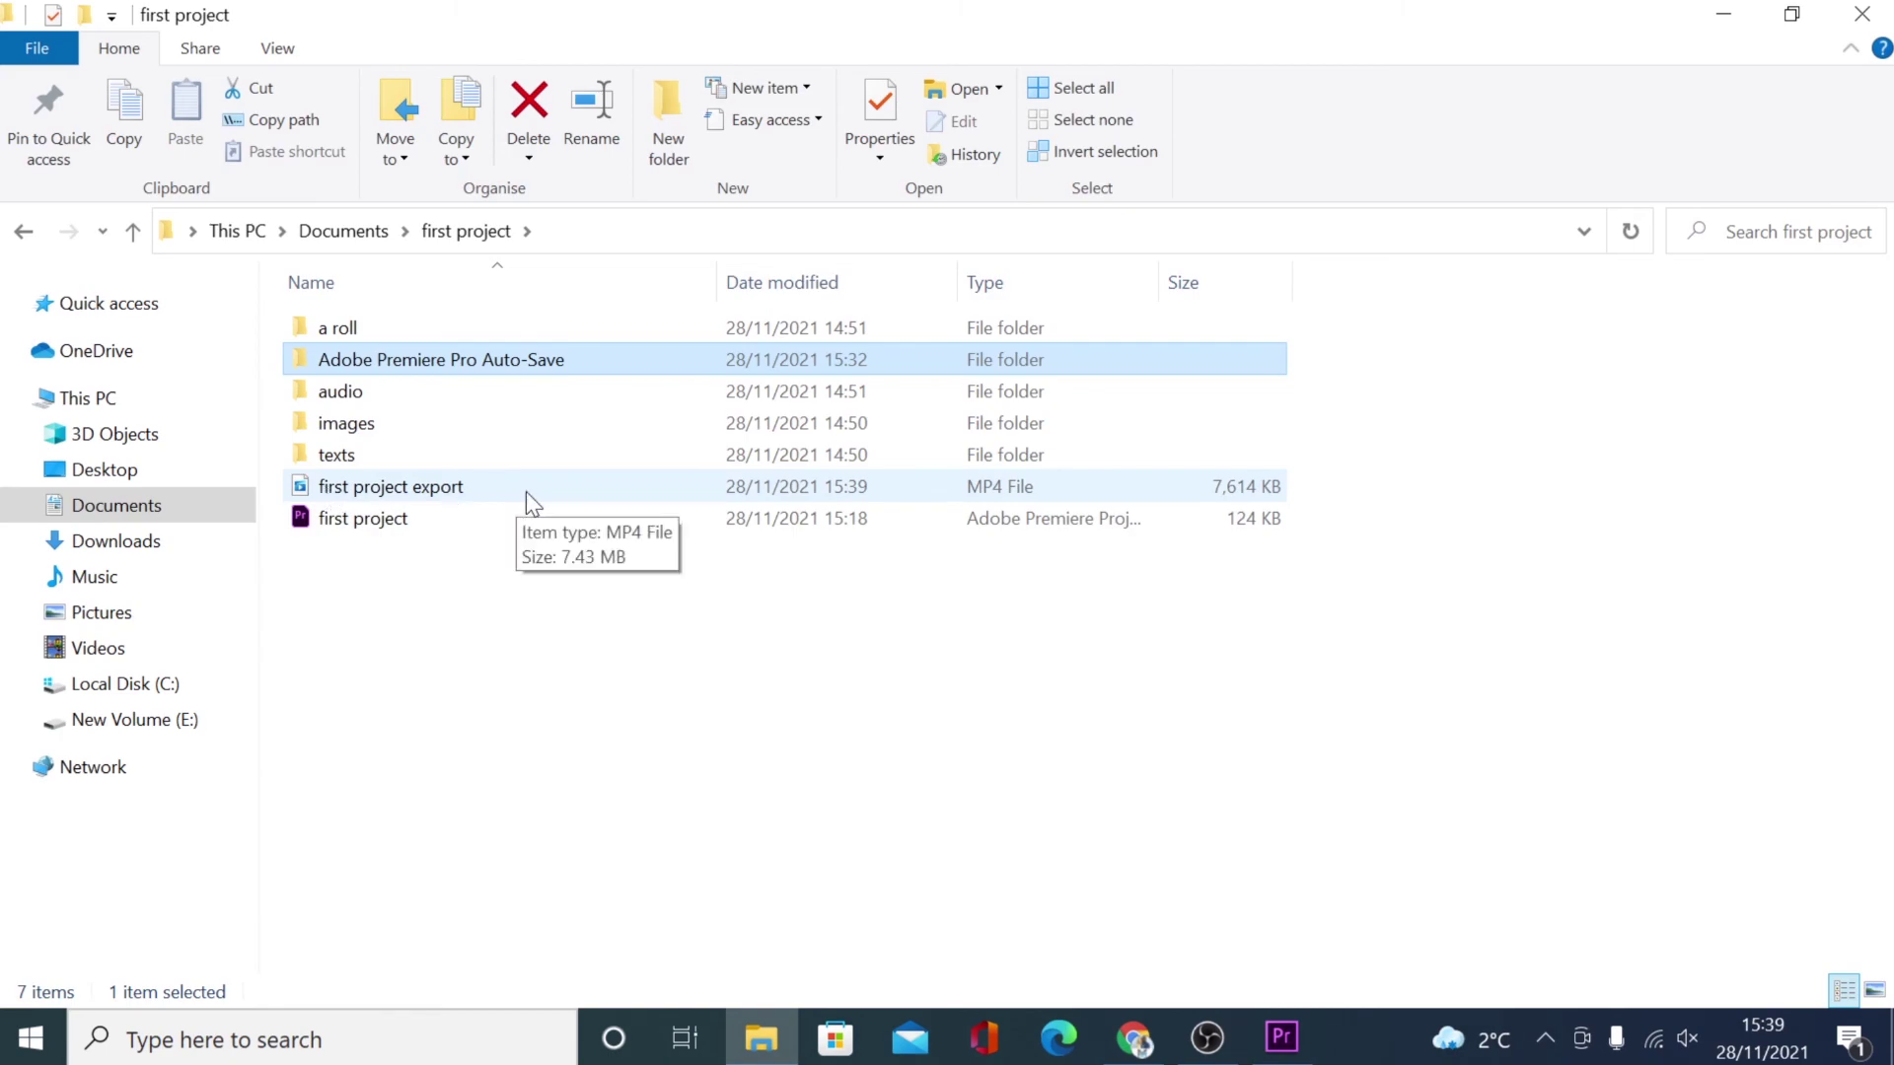
{"action": "left_click", "coordinate": [530, 609]}
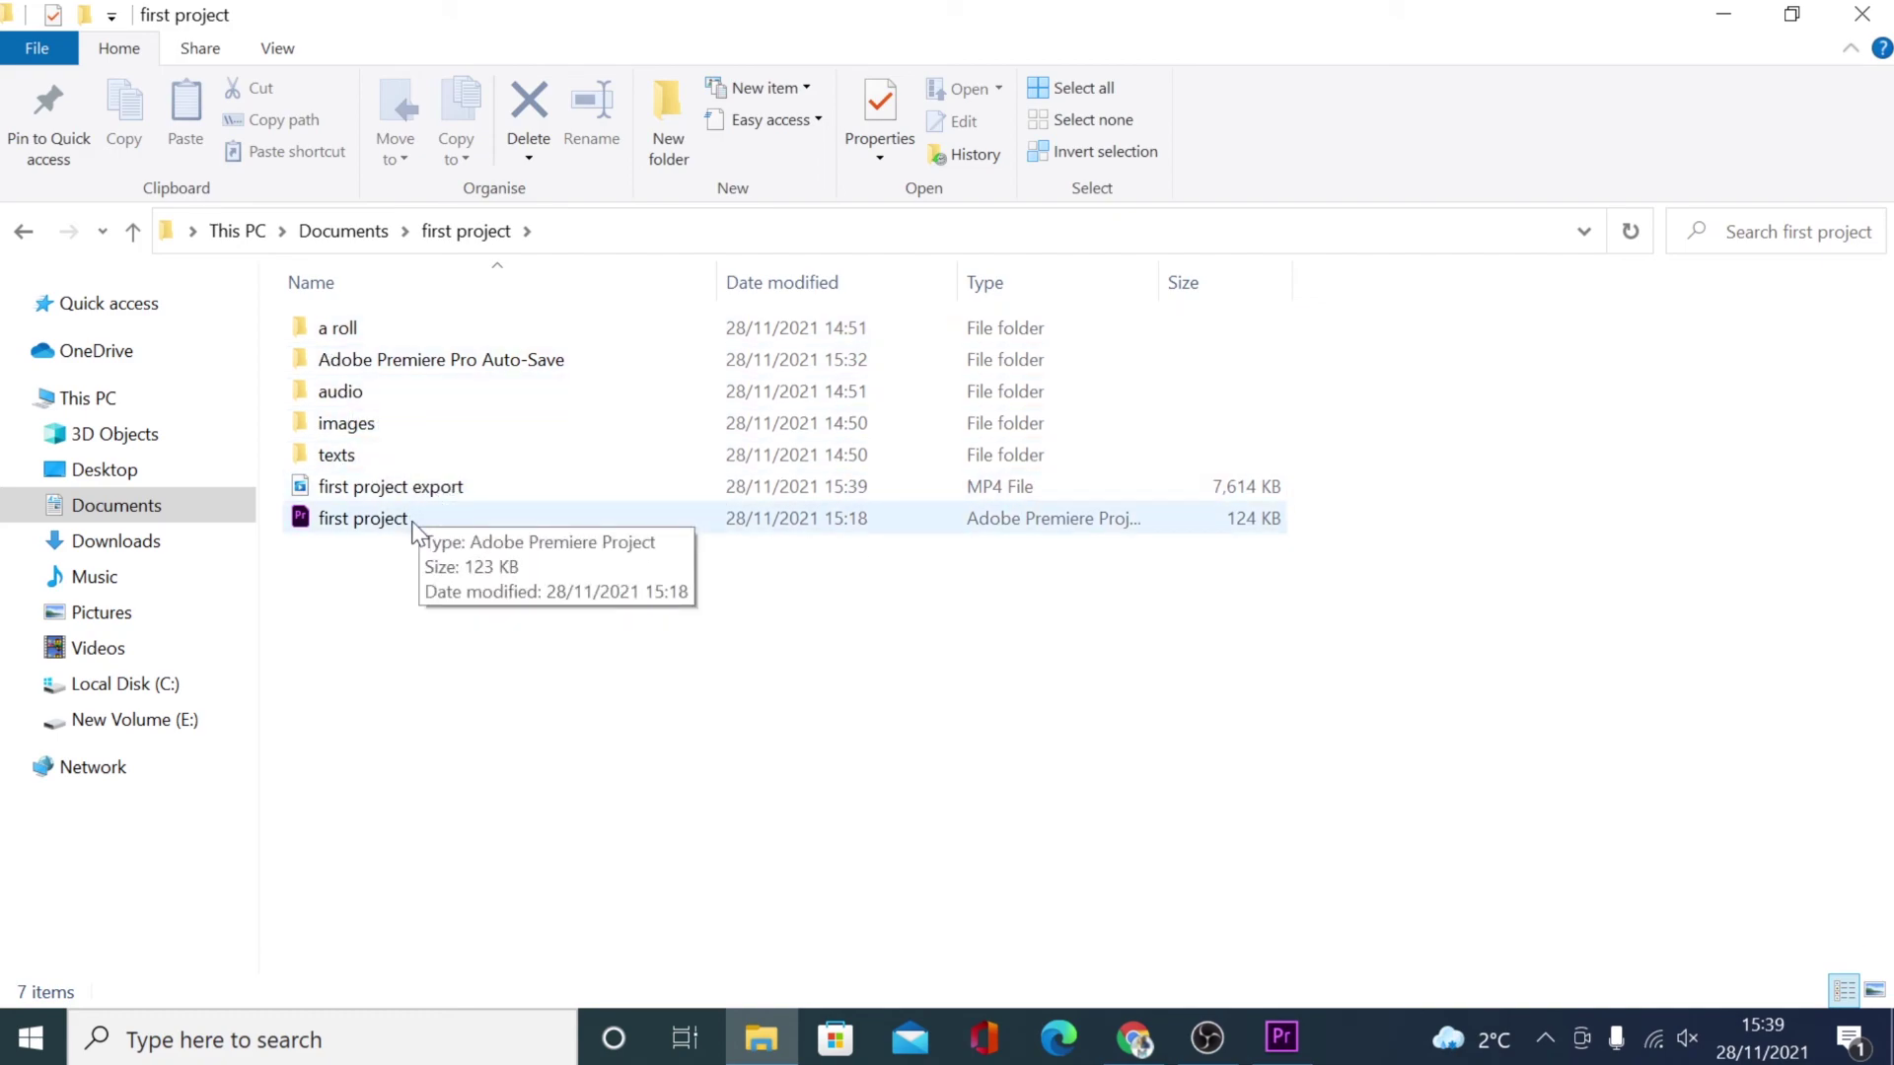
{"action": "left_click", "coordinate": [1282, 1037]}
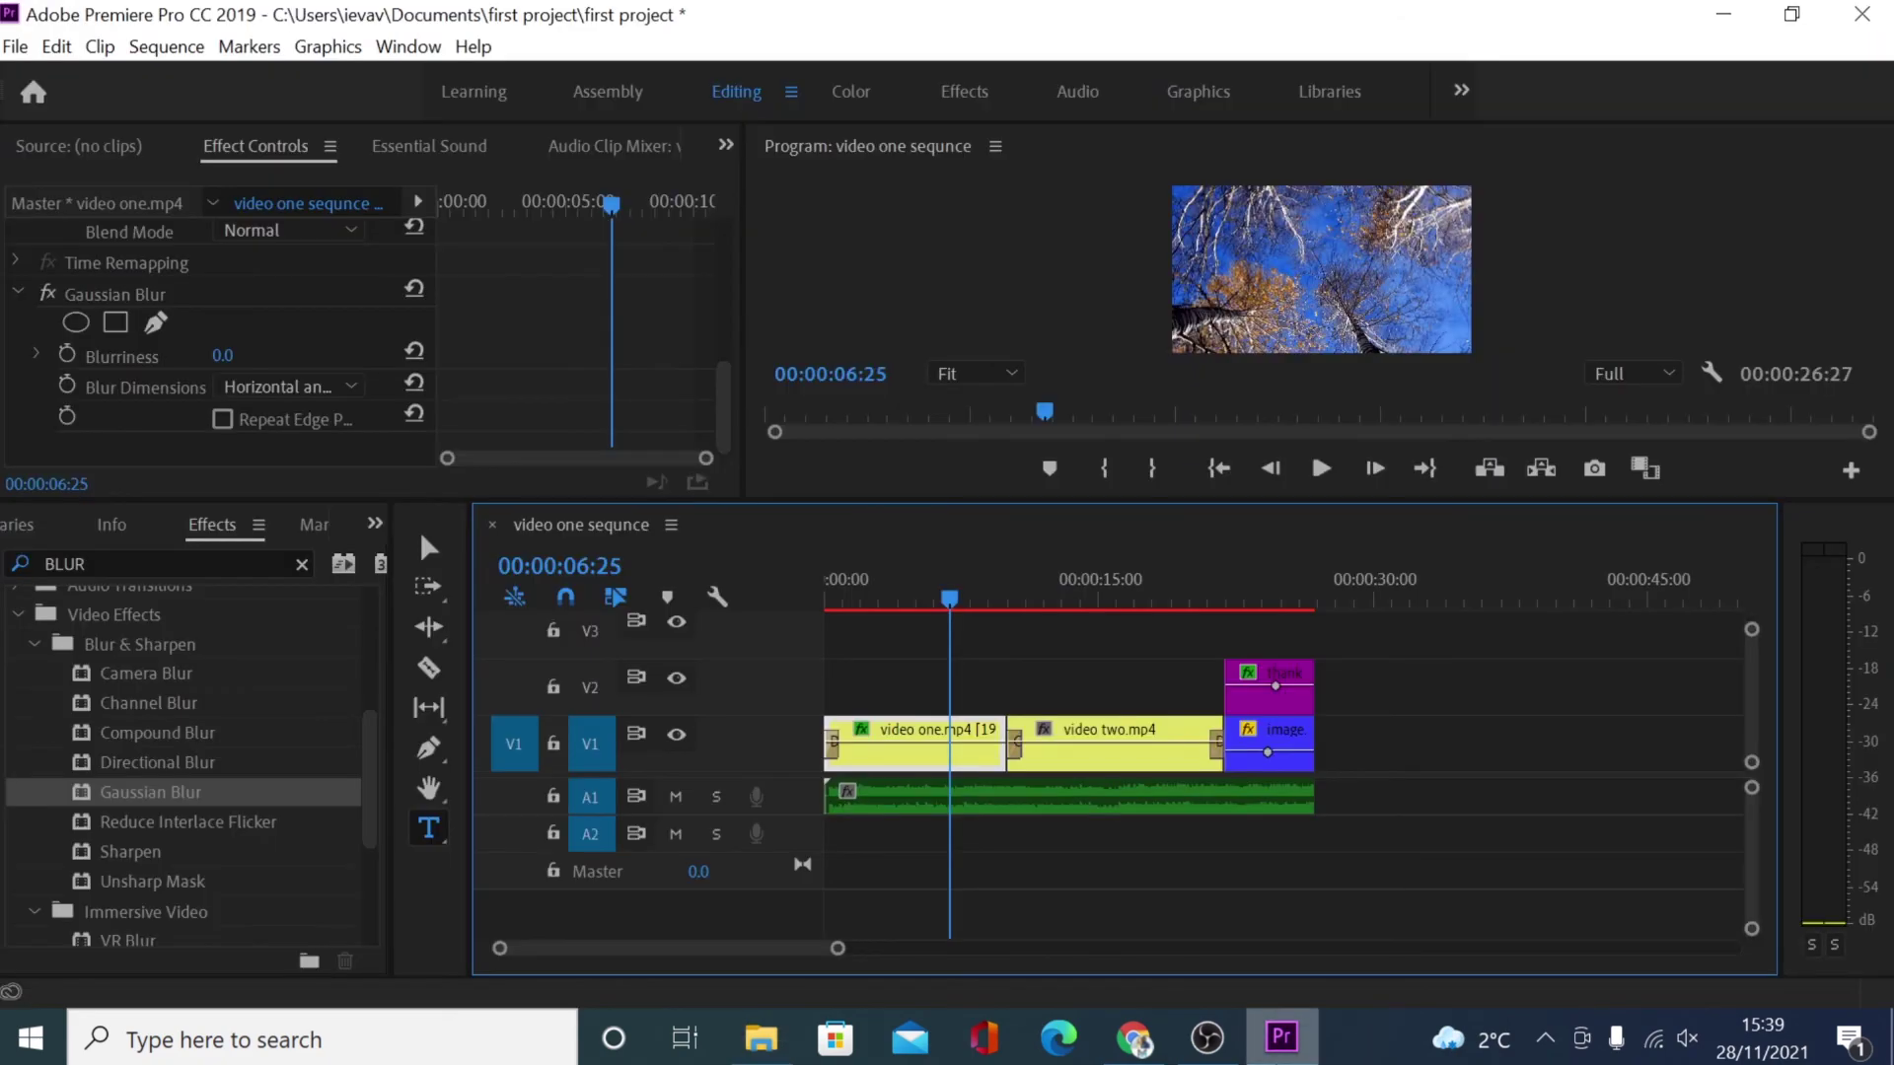